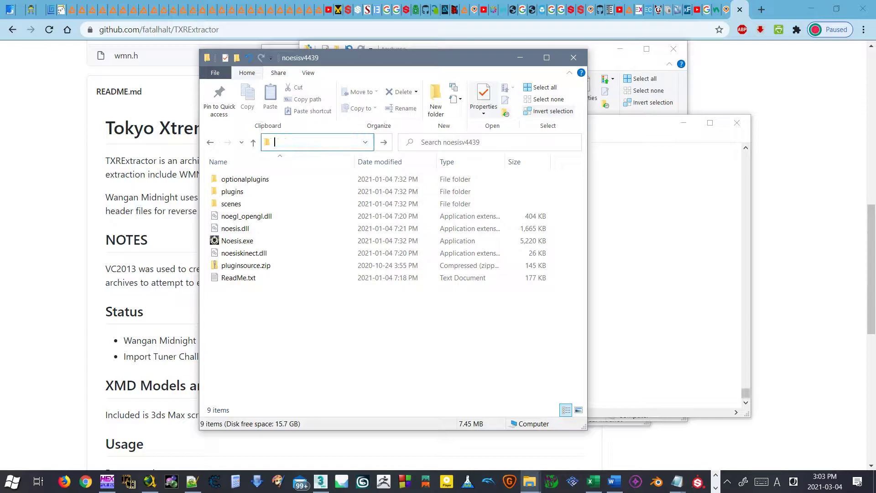
- Launch Noesis from the noesisv4439 folder and load the model file r_son_a.gmd
key(alt+Tab)
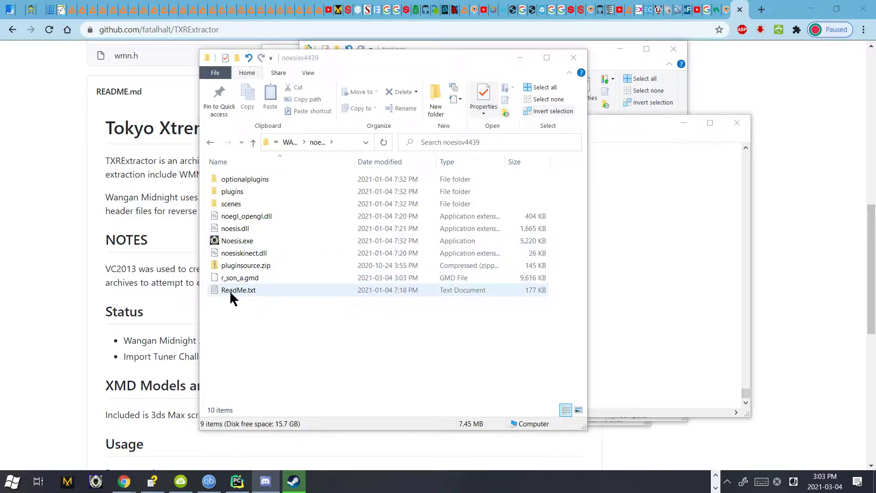
click(261, 241)
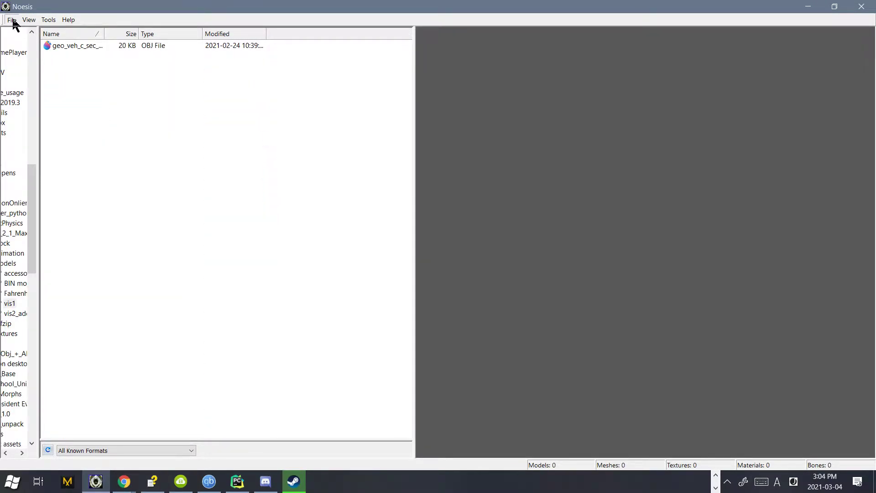
click(29, 19)
click(22, 32)
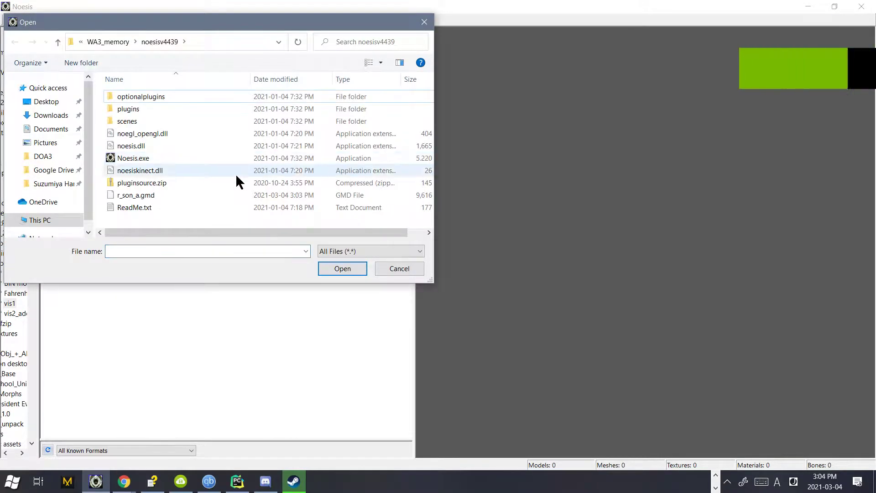
click(138, 197)
click(338, 268)
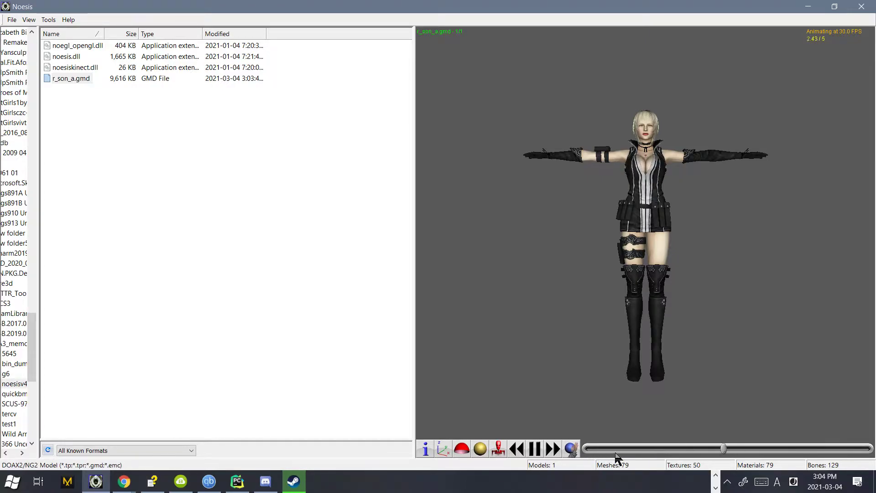
- Scrub the model's animation back near its start and stop the playback
click(617, 453)
click(601, 452)
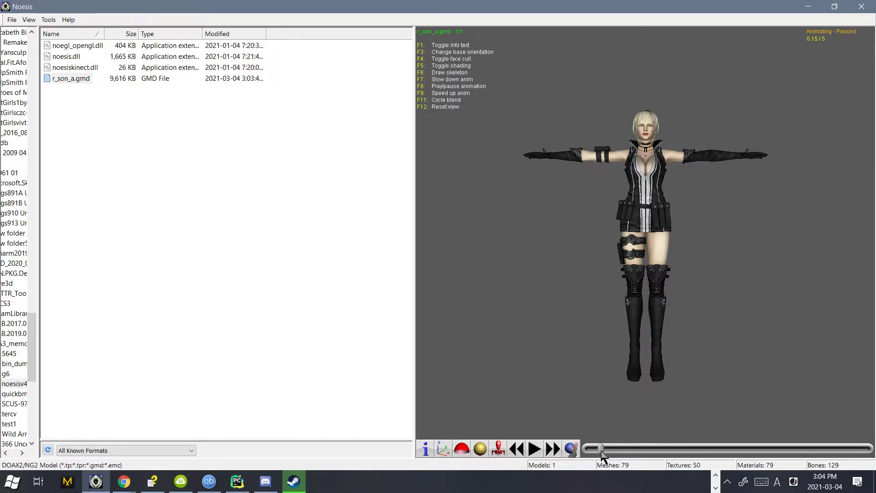
click(540, 453)
- Examine the loaded character model up close and from different angles in the preview
scroll(615, 281, up, 5)
scroll(611, 301, down, 5)
scroll(609, 300, up, 5)
scroll(610, 298, down, 2)
mouse_move(632, 215)
middle_down()
mouse_move(647, 243)
mouse_move(647, 274)
middle_up()
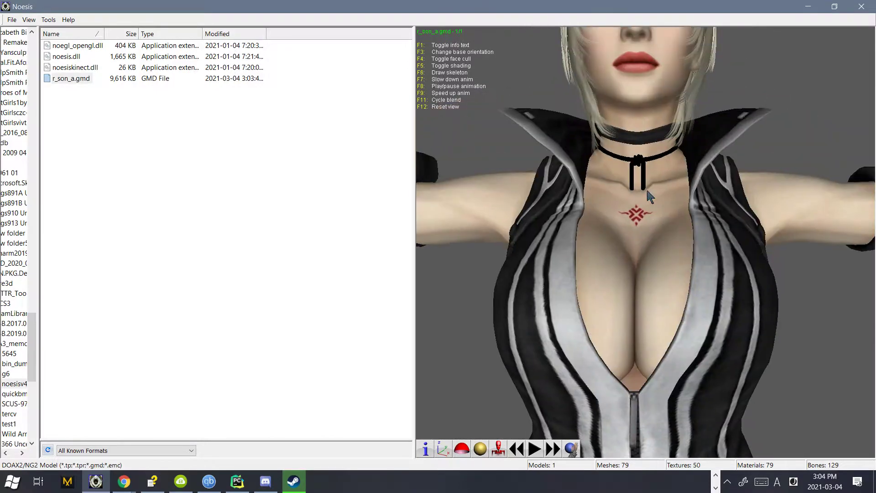
scroll(630, 178, up, 5)
scroll(630, 178, down, 5)
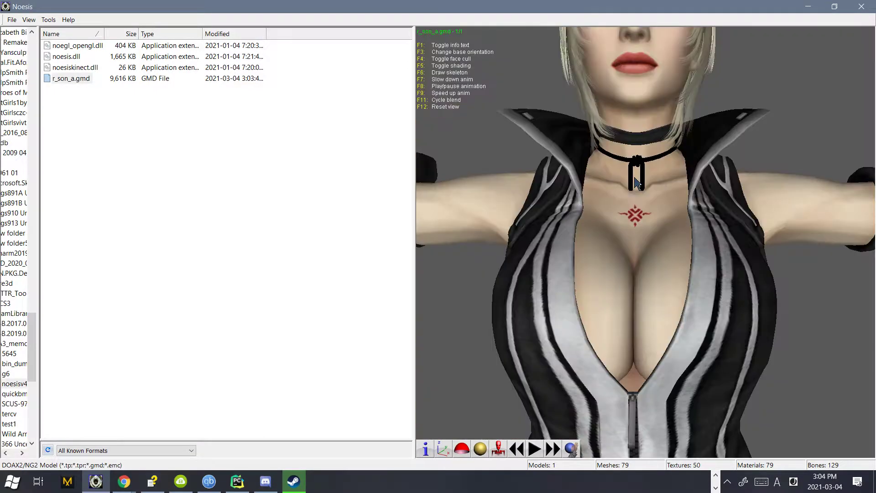
scroll(701, 171, down, 5)
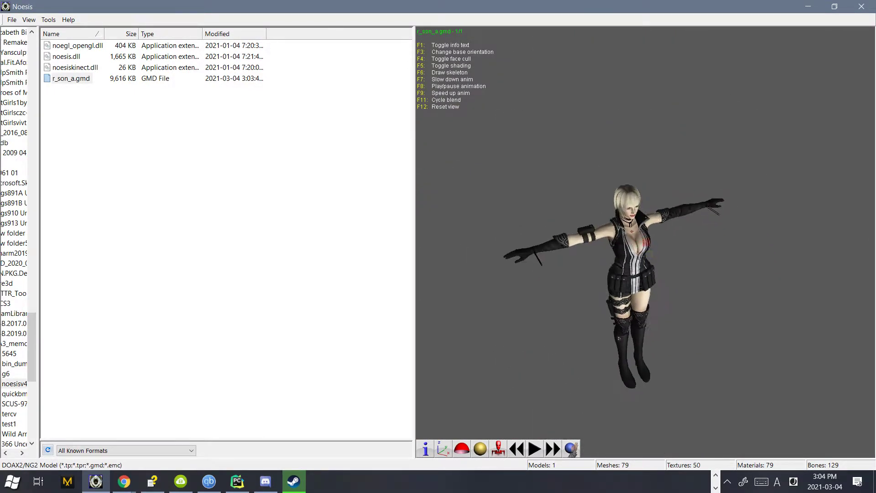
scroll(646, 243, up, 6)
scroll(645, 242, down, 6)
scroll(612, 237, up, 2)
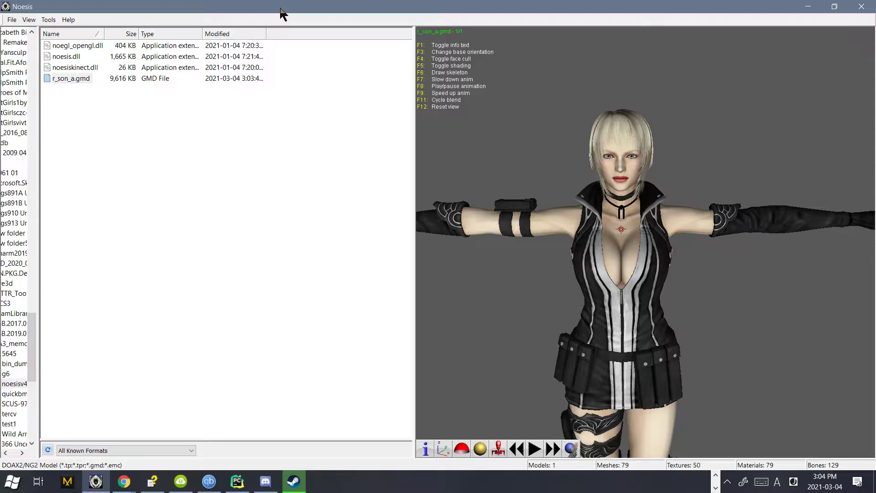
- Bring up the export settings for r_son_a.gmd and set the main output type to .dae - COLLADA
click(12, 20)
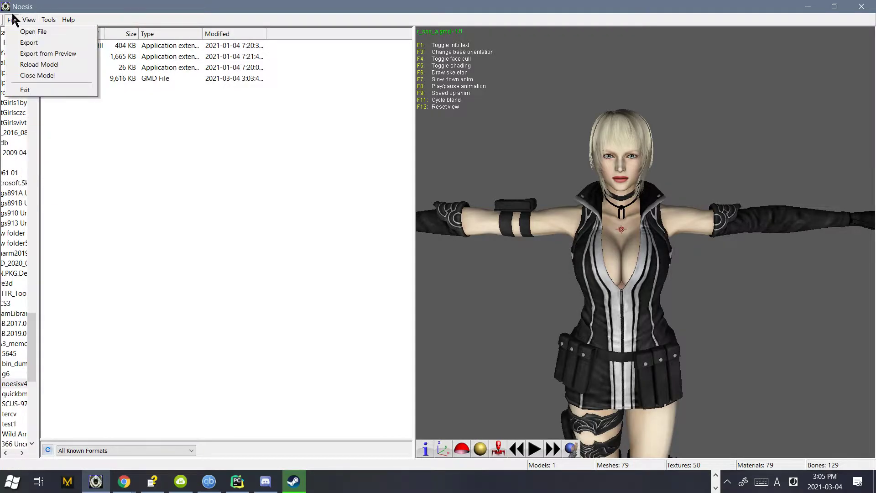
click(40, 40)
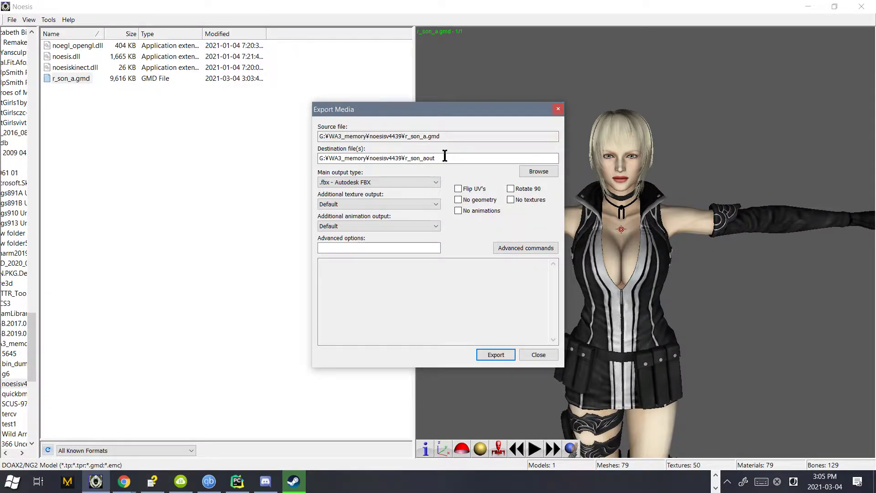
click(378, 183)
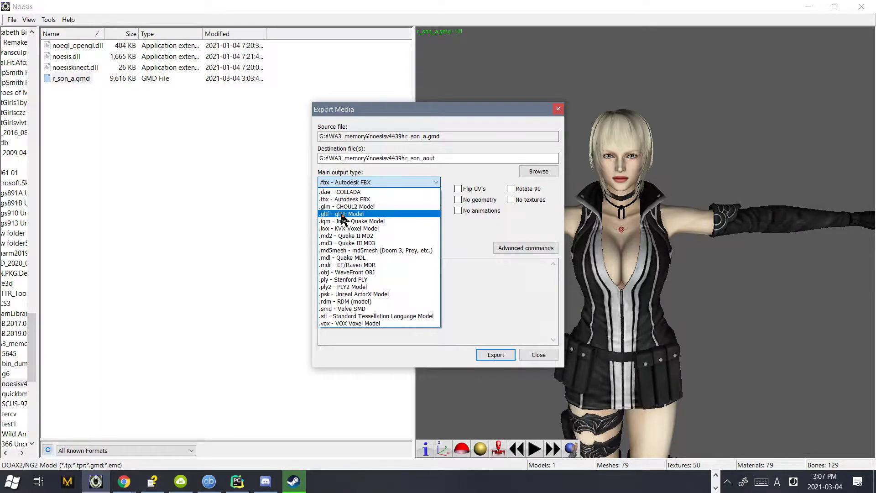
click(358, 194)
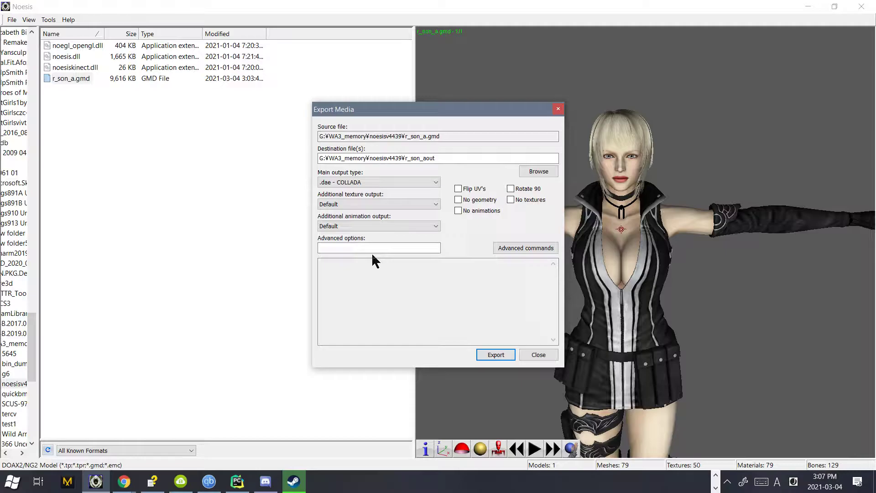
click(374, 182)
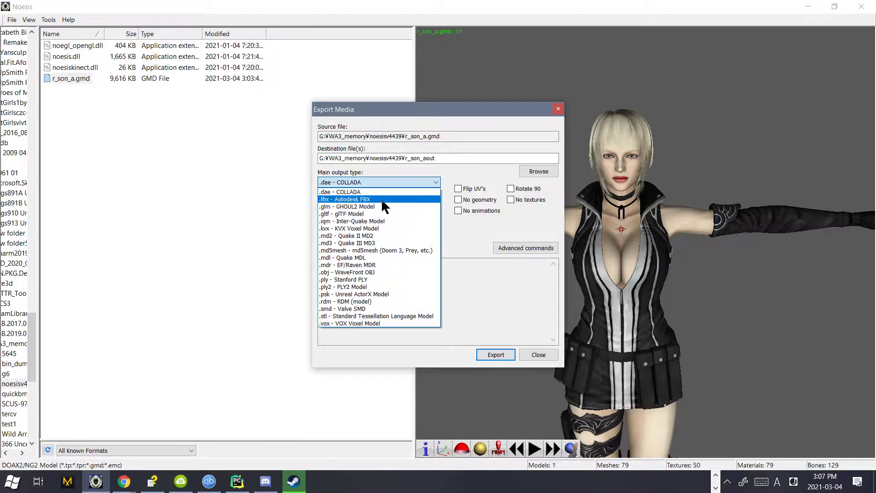
click(439, 163)
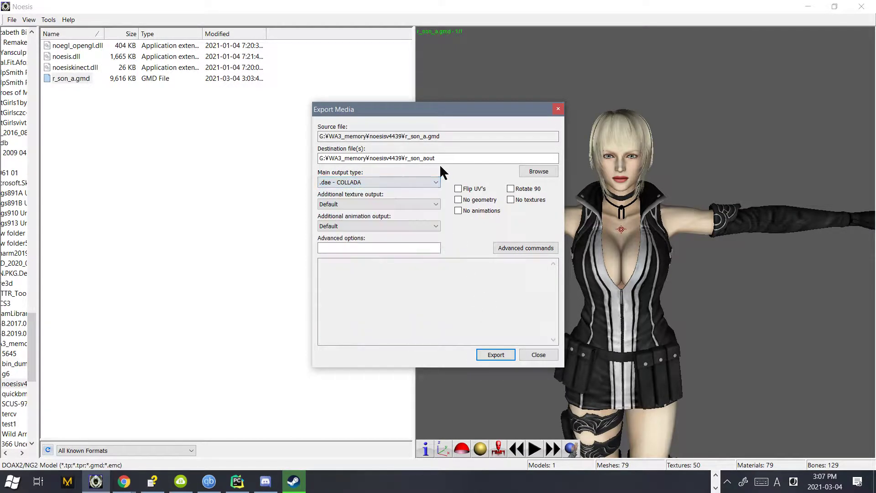
- Export the model as r_son_aout with its textures into the noesisv4439 folder, then close the export dialog
click(506, 356)
click(482, 353)
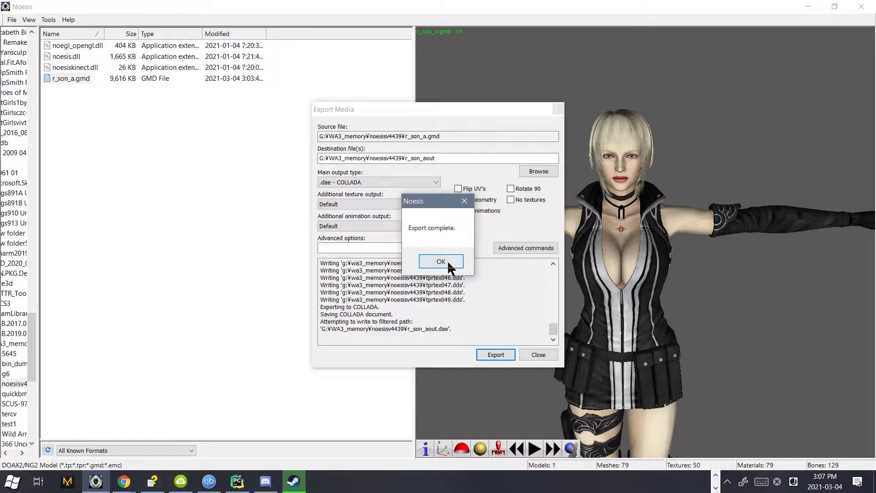
click(448, 266)
click(539, 355)
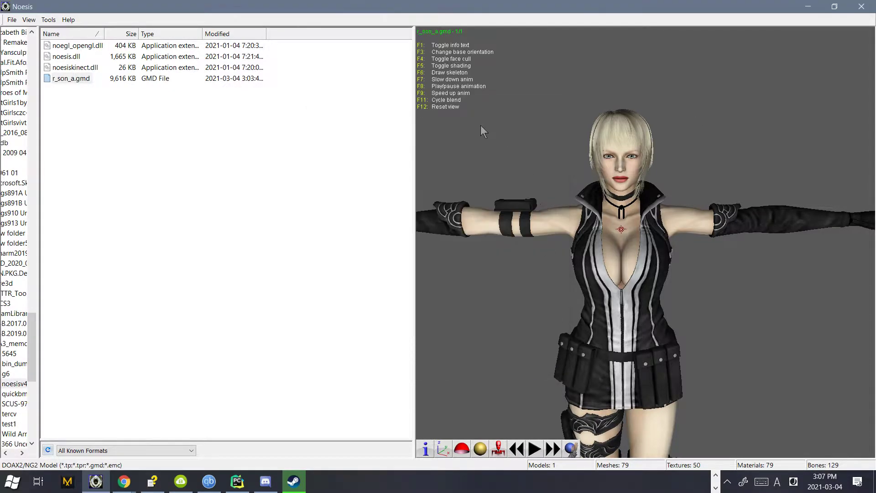
- Move the Noesis window aside and maximize the noesisv4439 folder window to look through the exported files
drag(373, 5, 875, 137)
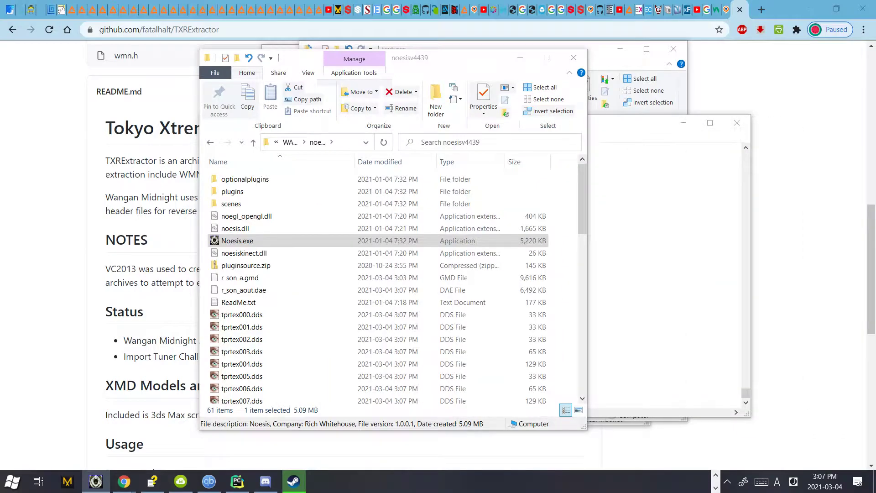
click(547, 58)
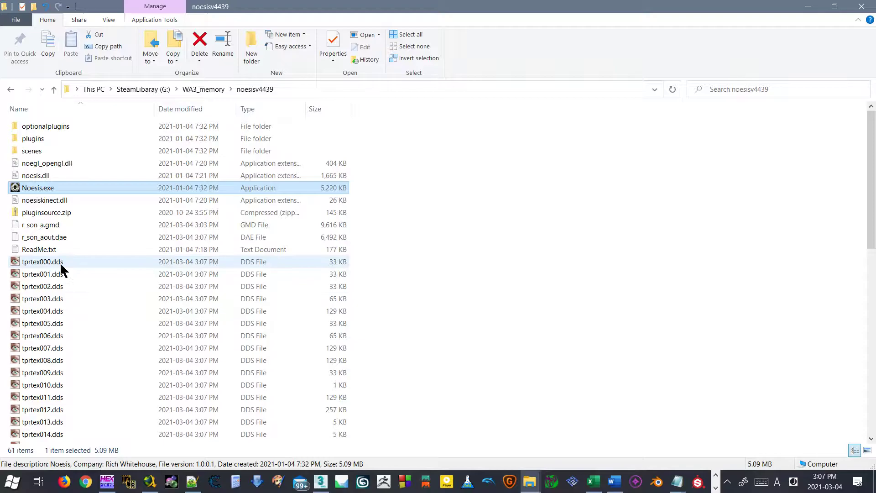
scroll(136, 322, down, 11)
scroll(135, 322, up, 11)
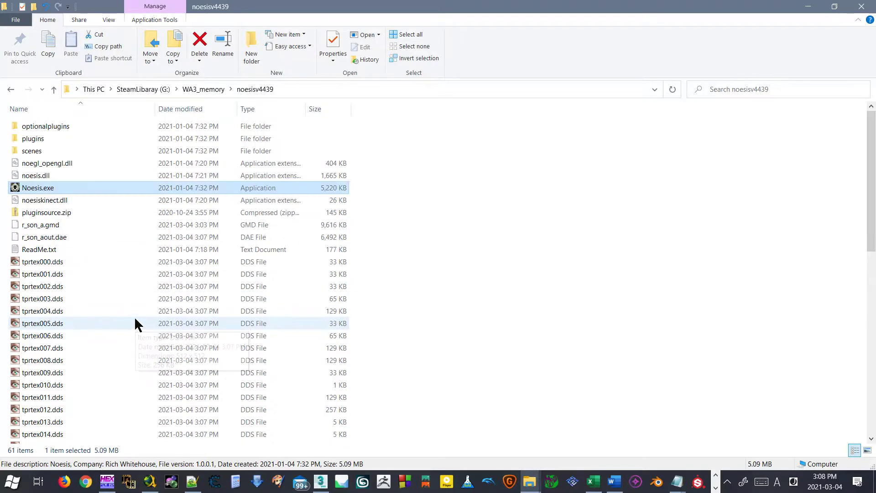
- Create a new folder named r_son_a inside noesisv4439, reusing the name of the GMD file
click(49, 236)
click(50, 237)
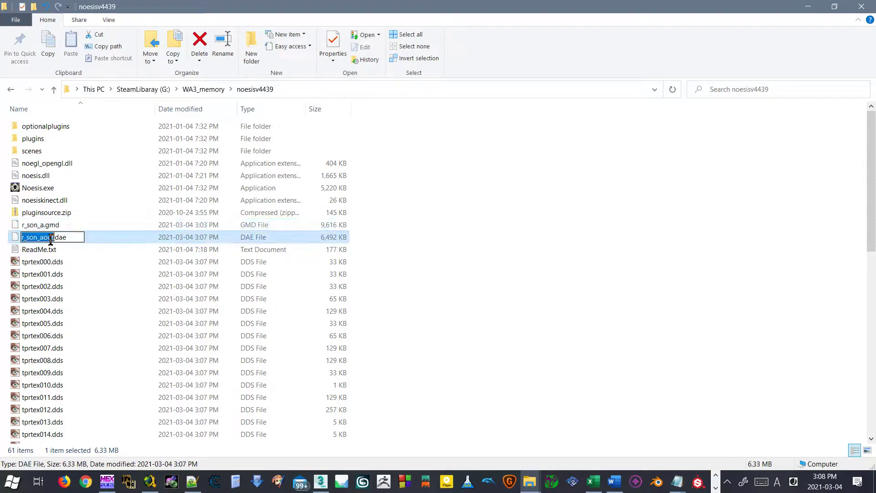
click(67, 225)
click(67, 225)
key(ctrl+c)
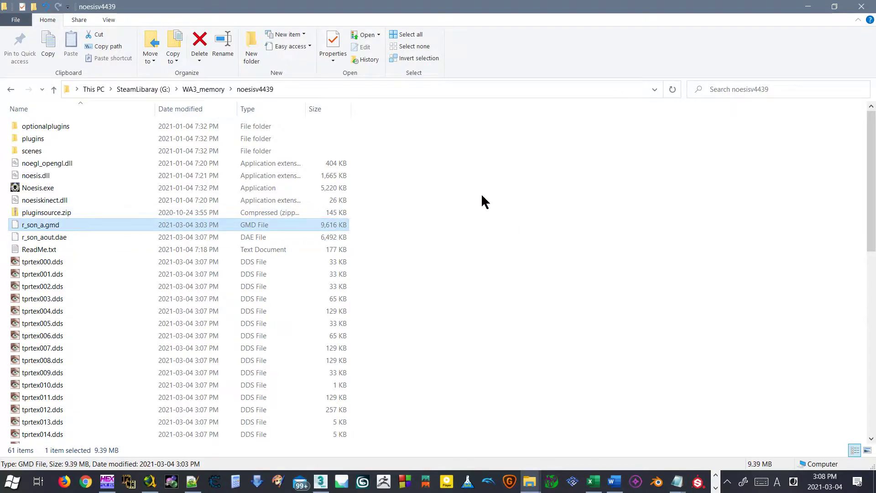
click(499, 211)
click(258, 57)
key(ctrl+v)
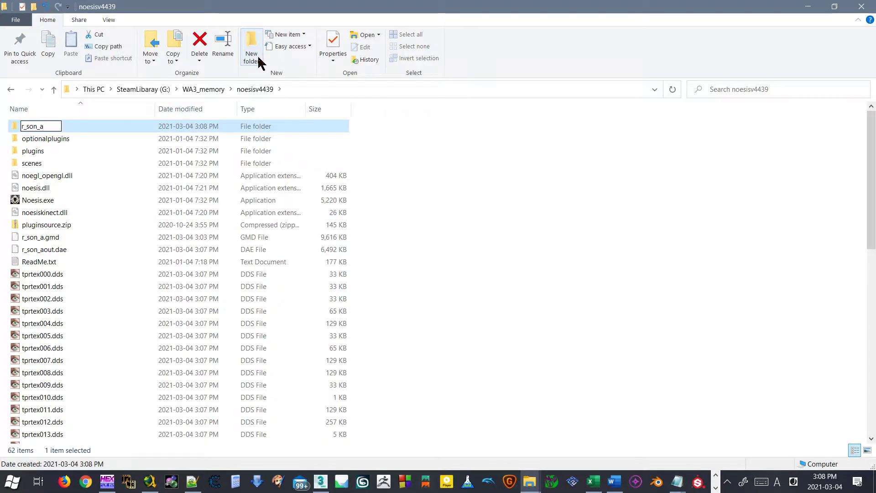
key(Return)
key(Return)
key(alt+Left)
- Move textures tprtex000.dds through tprtex049.dds and r_son_aout.dae into the r_son_a folder, then open it and select its path
click(775, 137)
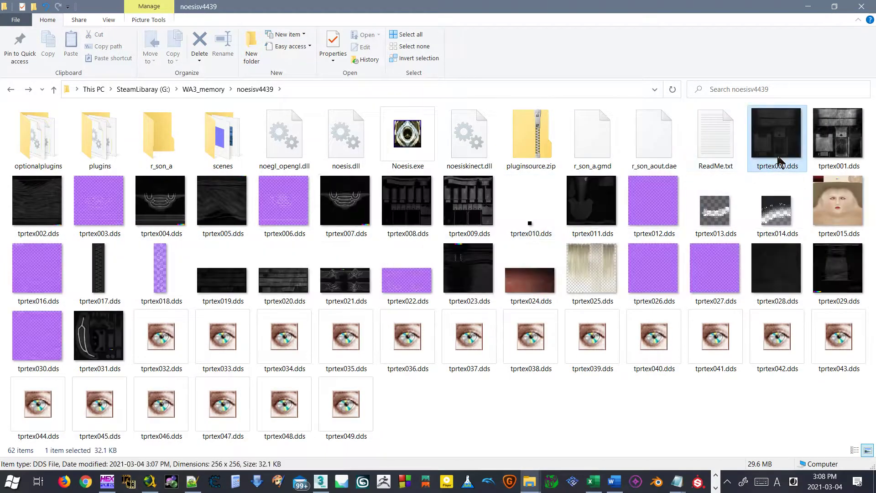
shift+click(352, 402)
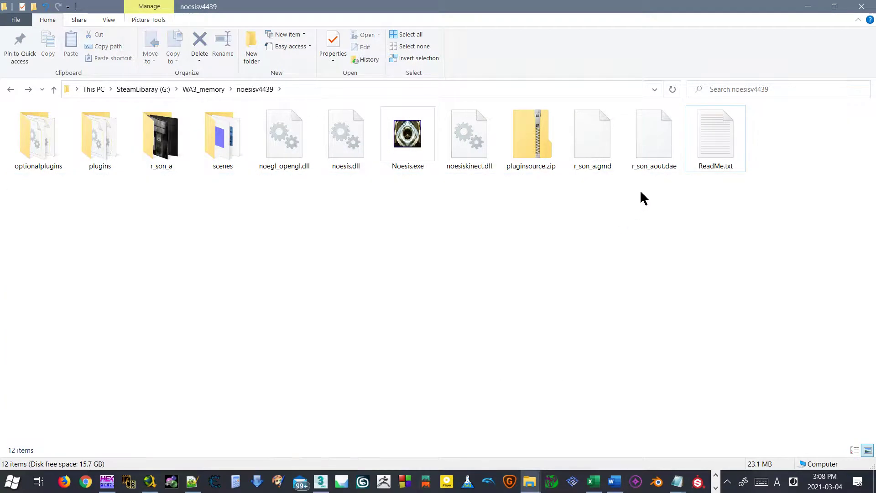
click(648, 147)
drag(652, 131, 157, 141)
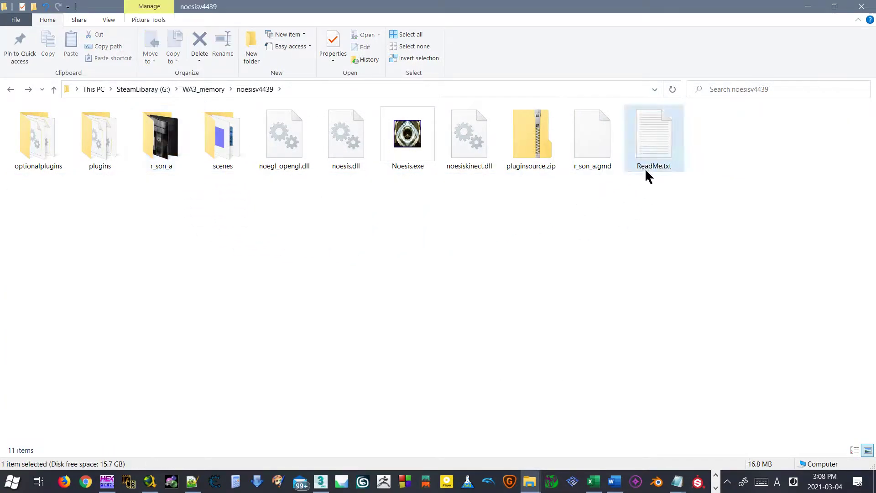
double_click(157, 153)
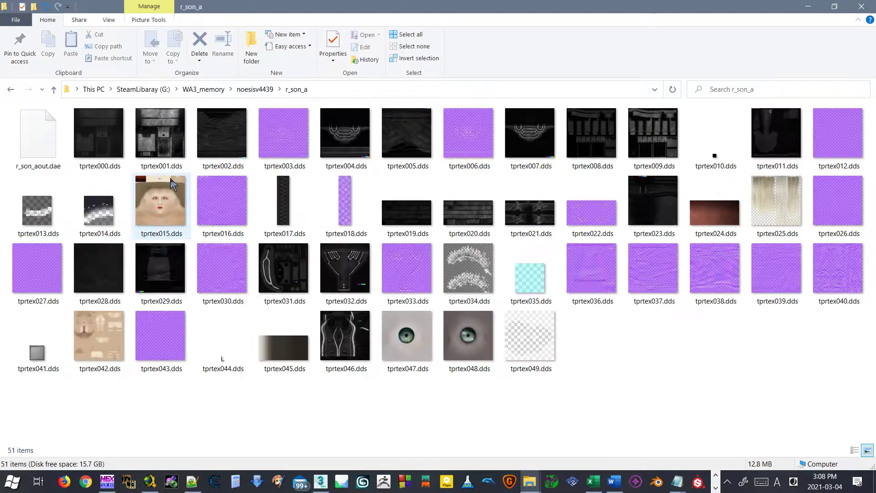
click(417, 90)
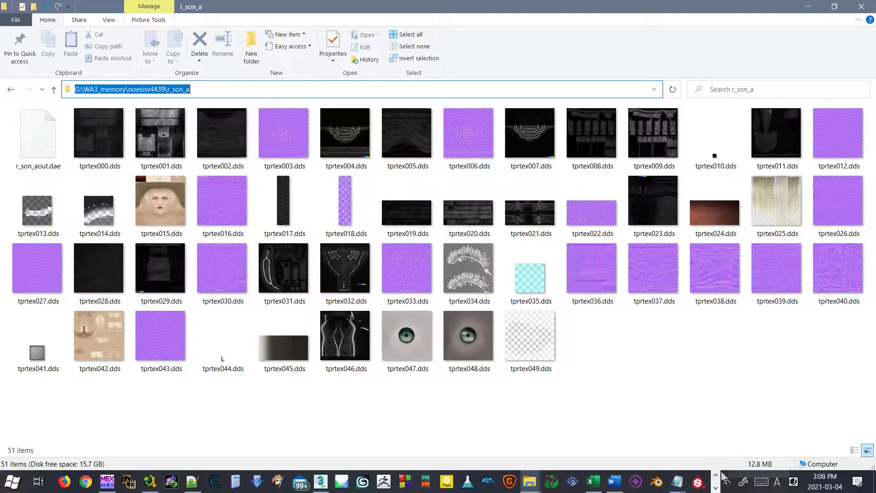
- Switch to the Steam library, view Blender's page in the software list, and move the window out of the way
click(716, 487)
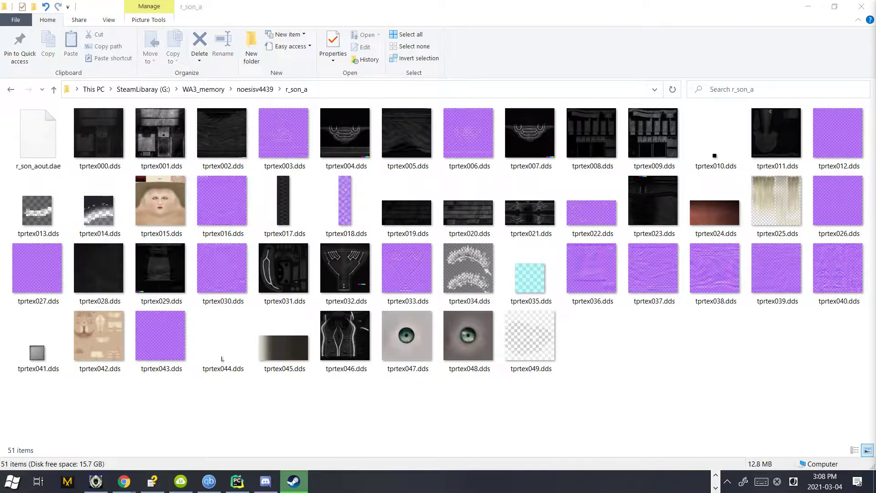
drag(875, 14, 351, 11)
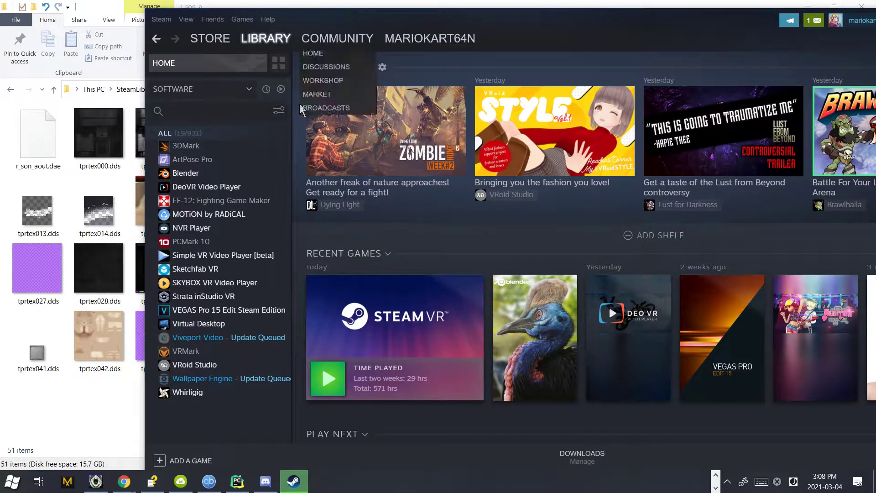
click(239, 176)
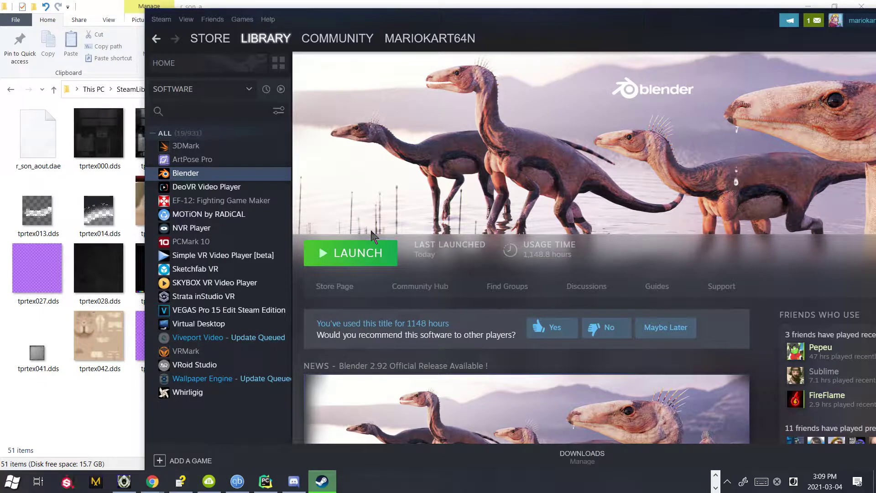
drag(595, 19, 481, 33)
drag(392, 49, 874, 46)
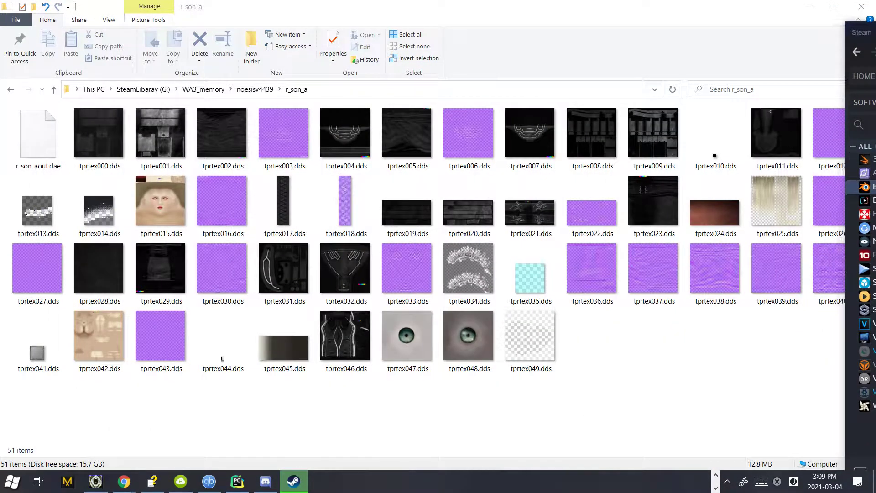
- Launch Blender through Steam
click(728, 481)
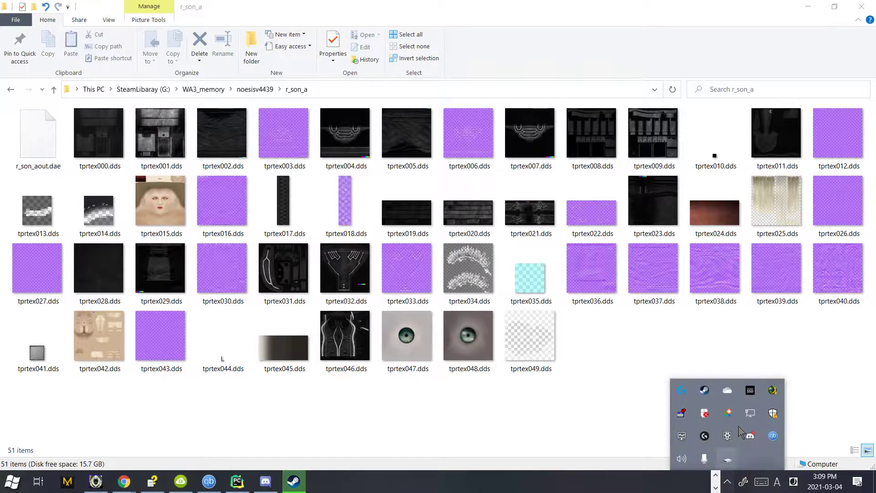
right_click(704, 391)
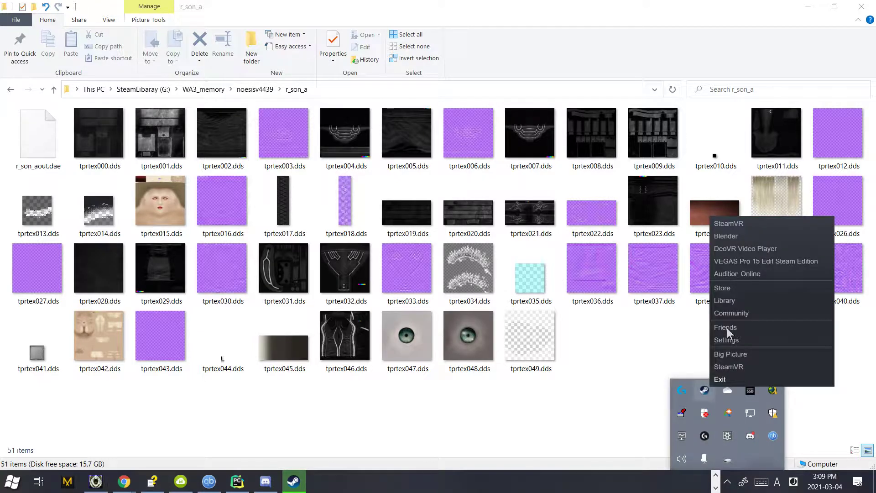
click(749, 235)
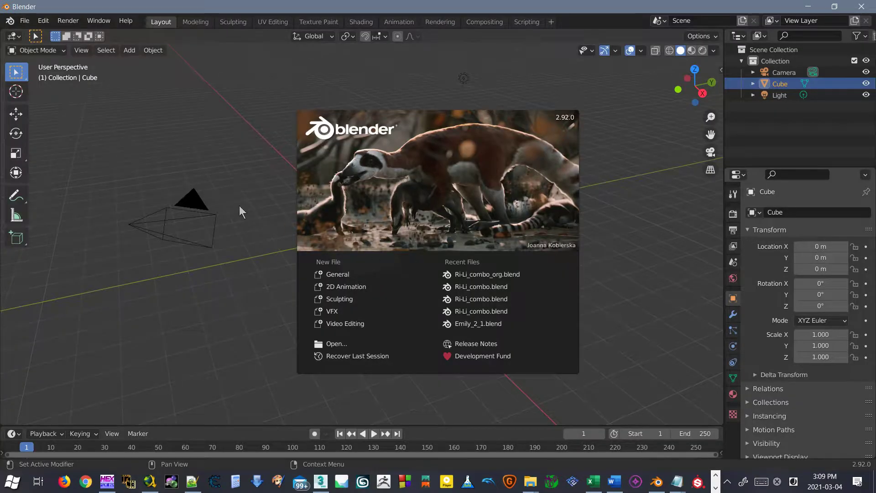
- Dismiss the splash screen to reach the default scene
click(235, 250)
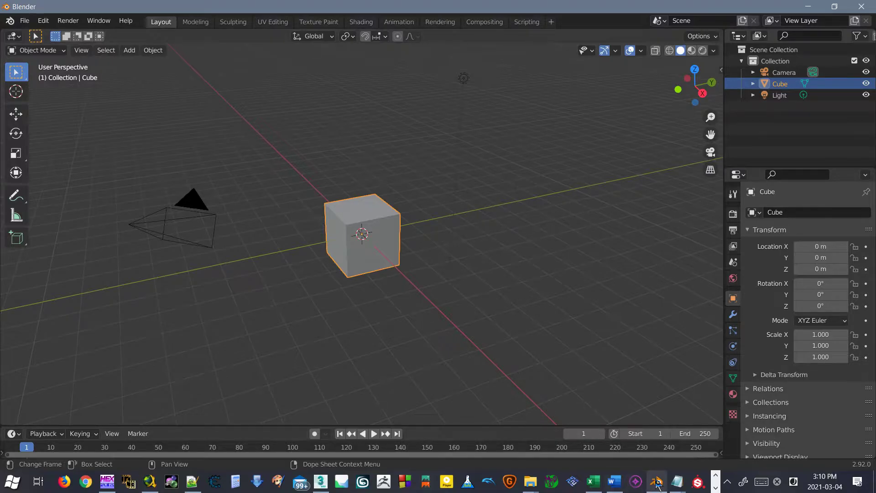
right_click(656, 481)
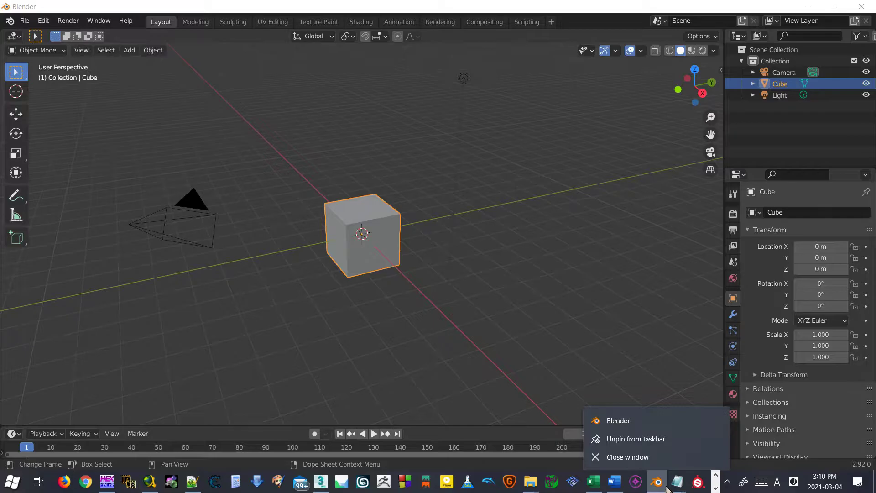
click(633, 231)
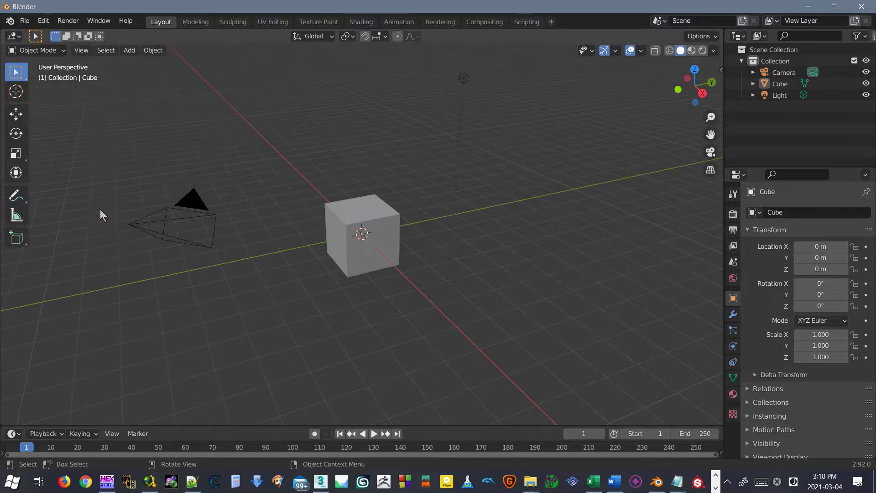
- Select the camera, render a still image of the default cube, and close the render window after viewing it
drag(117, 161, 240, 290)
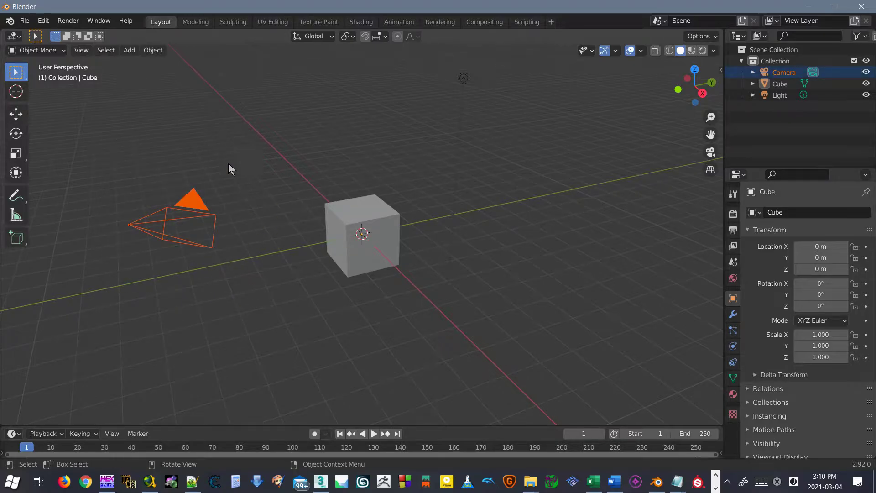
click(68, 20)
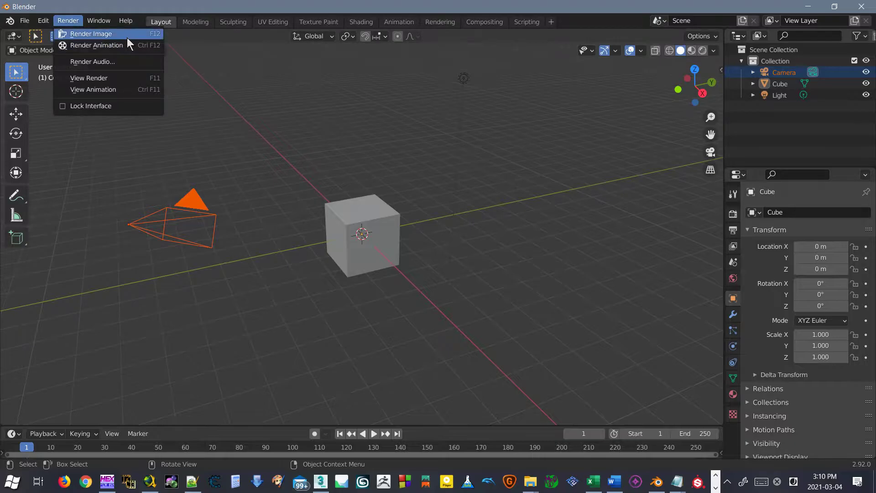
click(75, 21)
click(76, 20)
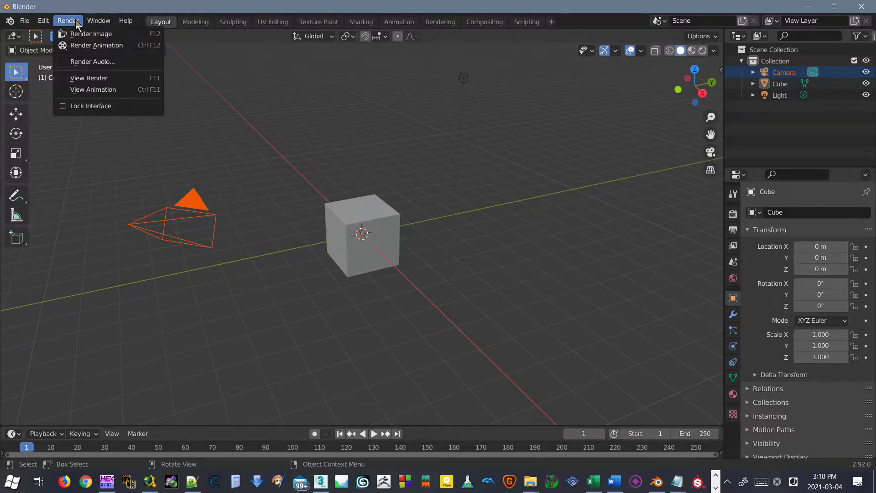
click(136, 35)
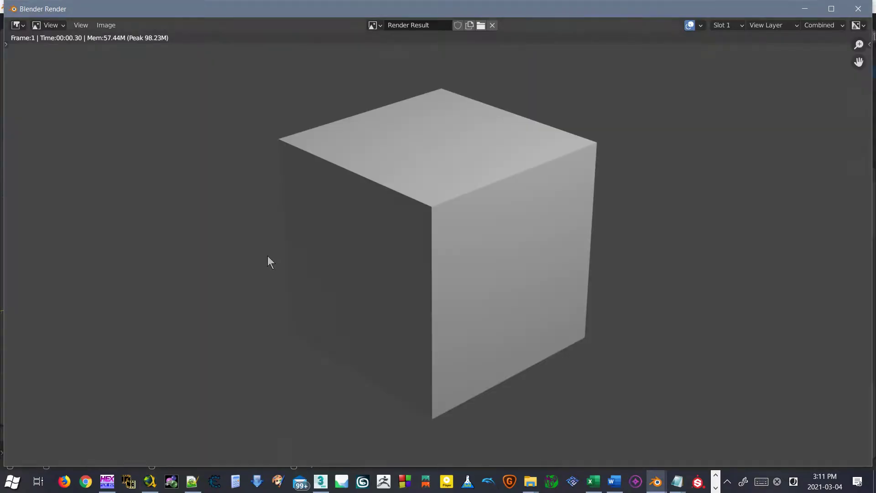
drag(349, 9, 875, 196)
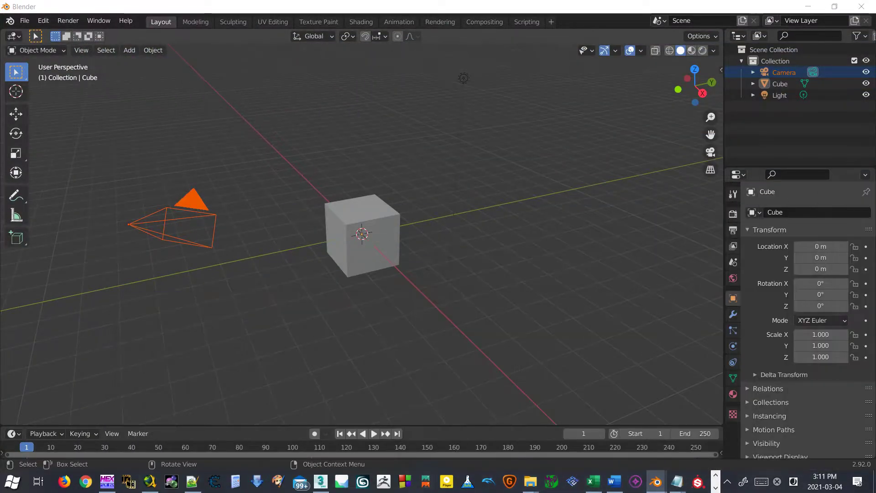
middle_drag(395, 288, 553, 235)
key(F12)
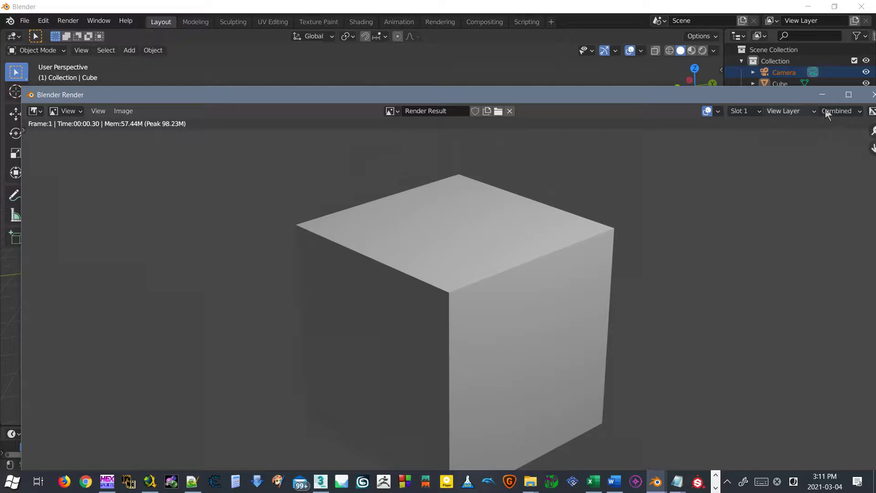
click(873, 95)
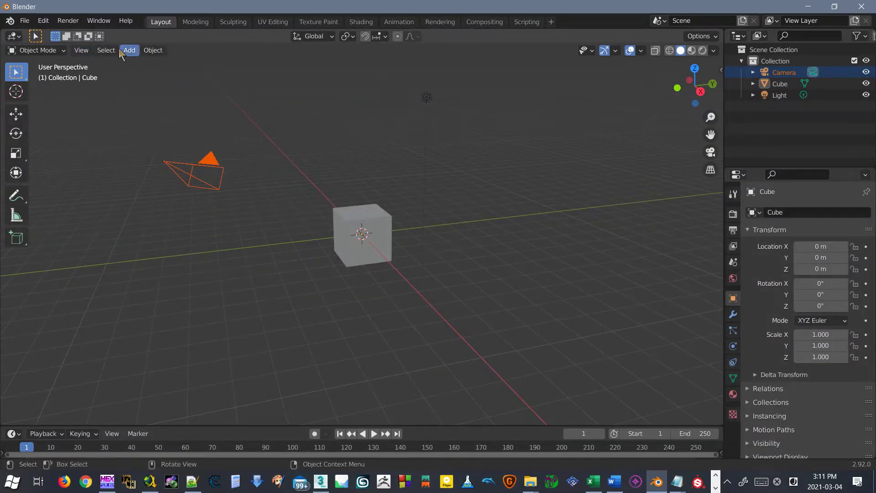
- Reopen the existing render result with View Render and close its window again
click(75, 22)
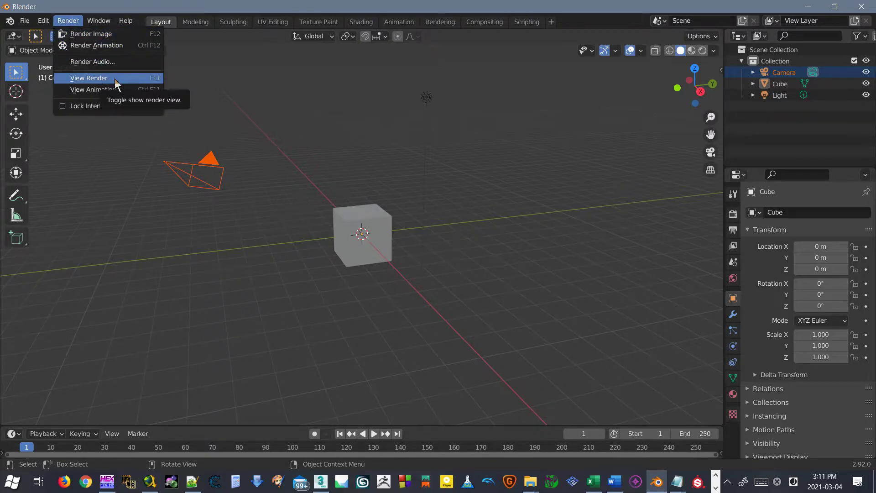
click(93, 78)
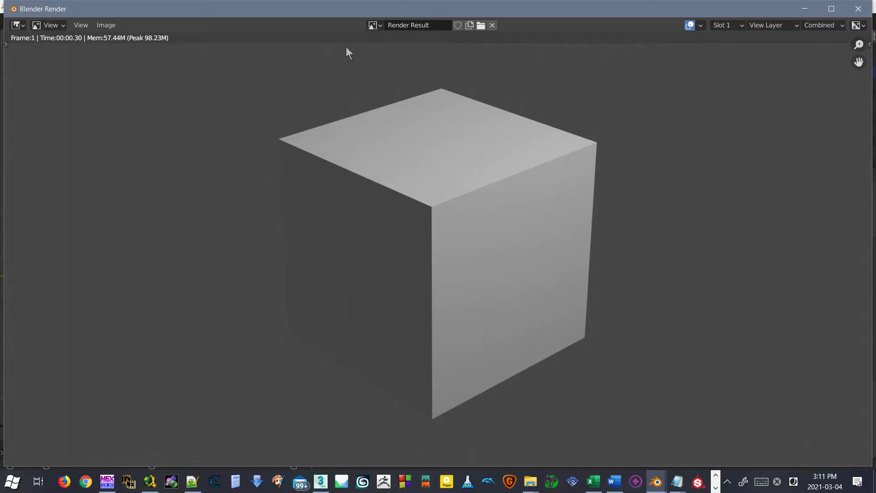
drag(708, 10, 611, 221)
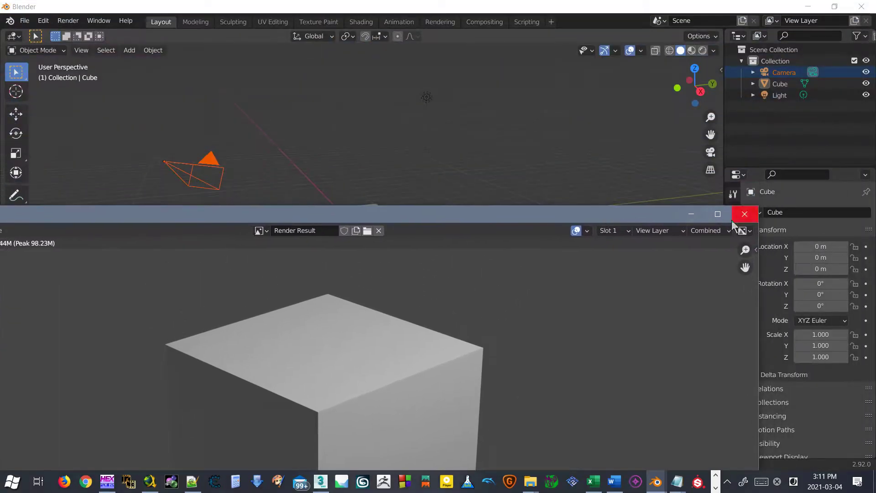
click(744, 214)
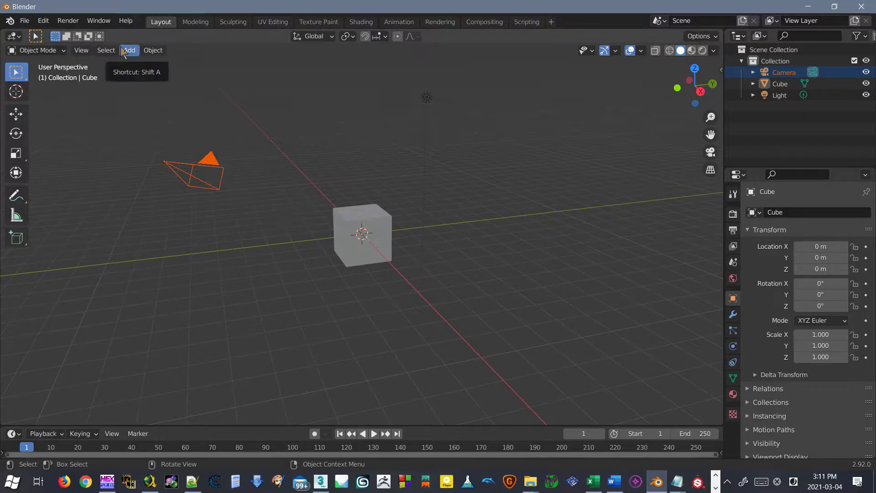
- Render the cube again, look through the render window's image and view options, and close it
click(94, 20)
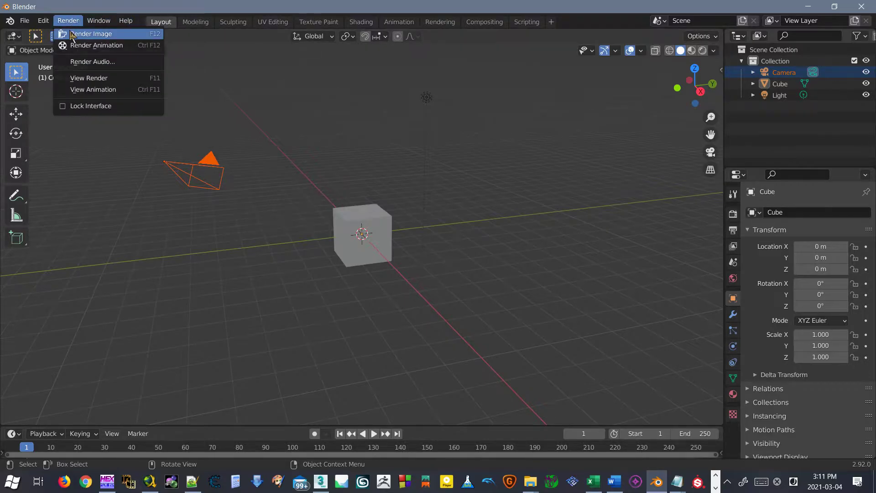
click(71, 35)
click(103, 26)
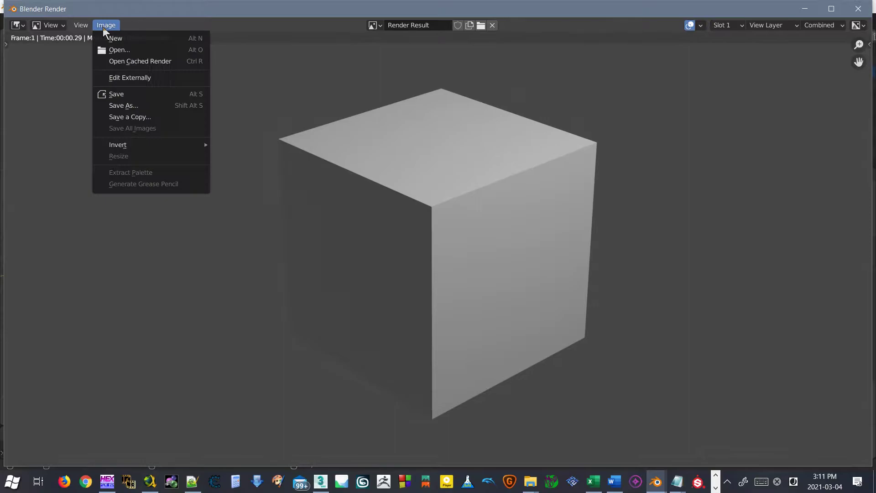
mouse_move(83, 25)
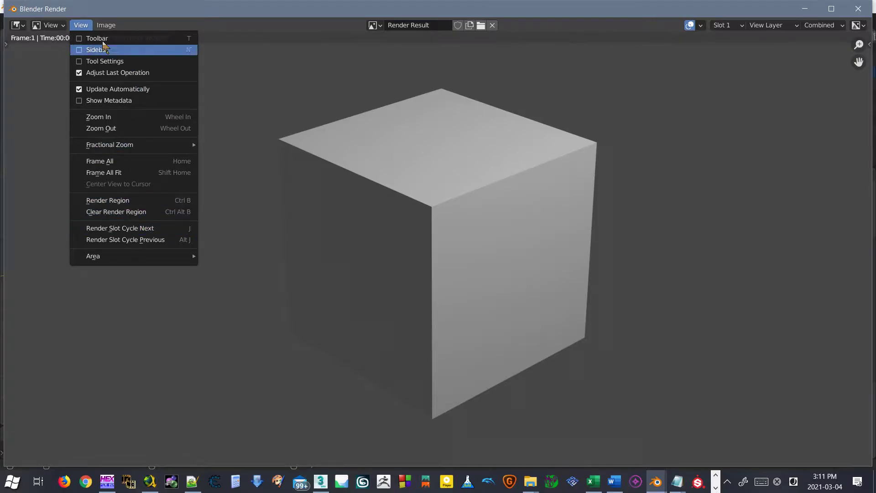
click(858, 9)
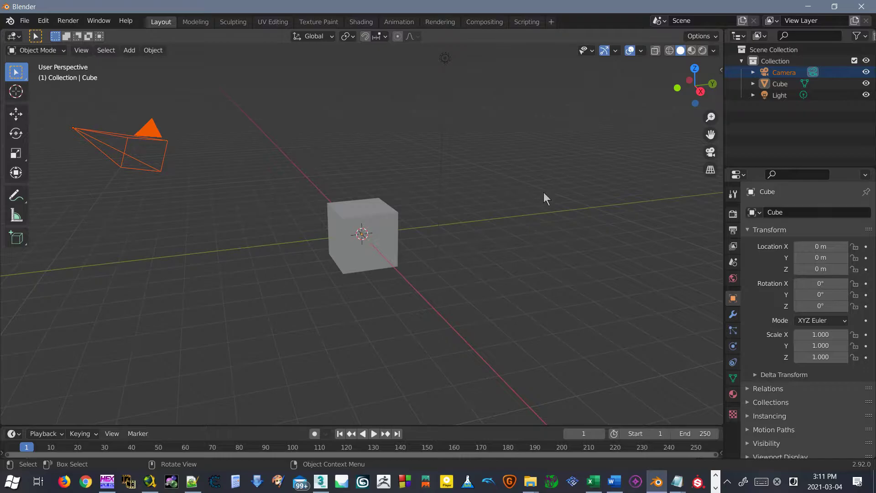
- Select the camera and then the light in the viewport to inspect both objects
middle_drag(322, 161, 346, 155)
click(347, 196)
mouse_move(348, 195)
middle_down()
mouse_move(215, 160)
mouse_move(255, 162)
mouse_move(182, 162)
mouse_move(343, 185)
middle_up()
scroll(344, 188, down, 2)
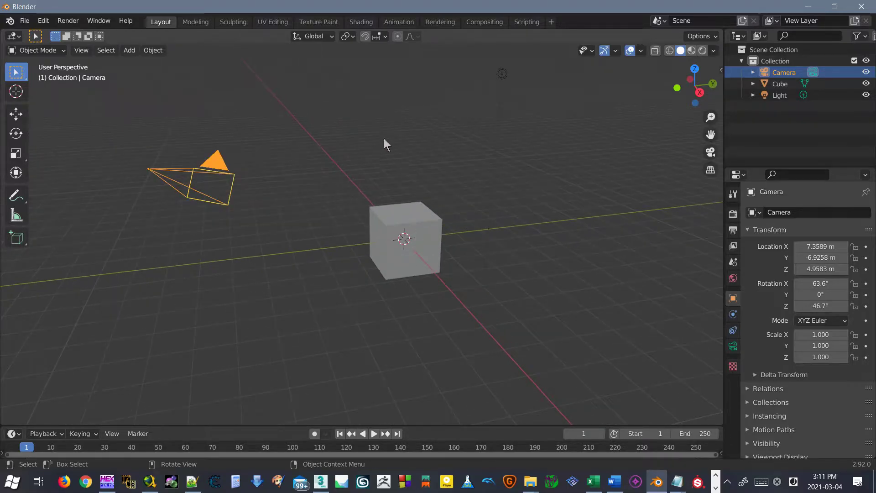
middle_drag(536, 91, 538, 112)
click(502, 121)
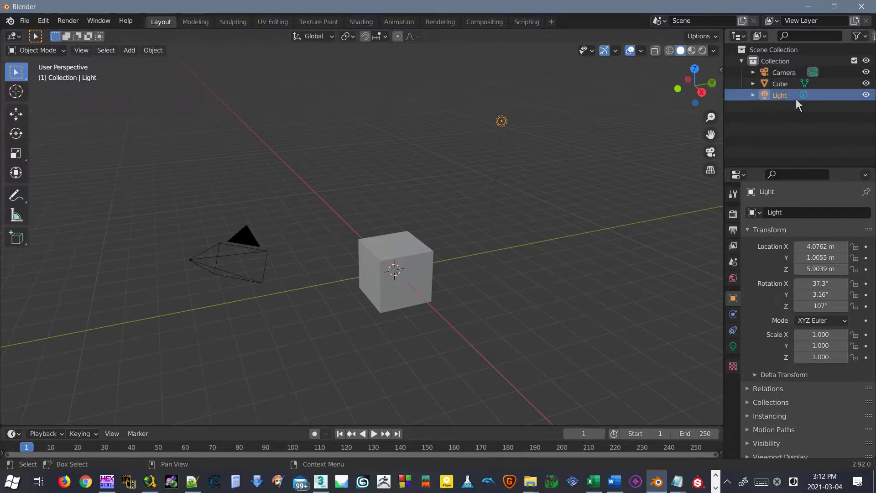
- Enable the render restriction toggle in the Outliner filter, and switch the light's viewport visibility off and back on
click(803, 36)
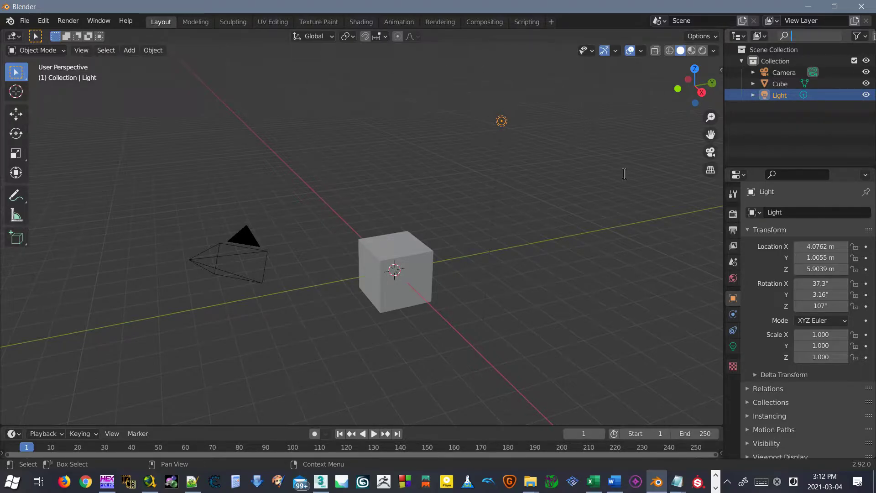
click(864, 37)
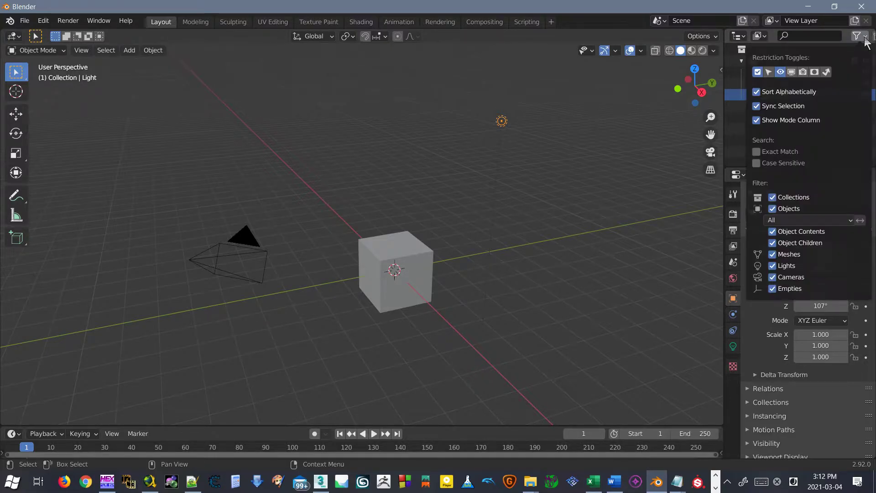
click(806, 73)
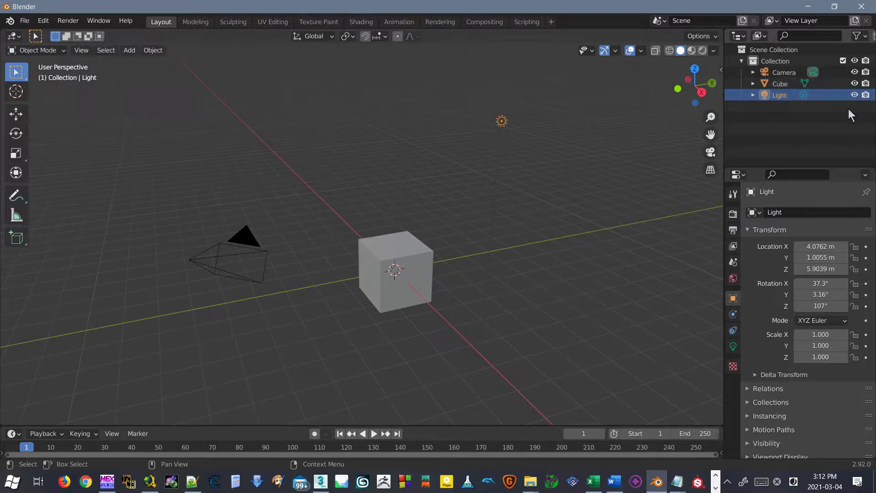
click(855, 95)
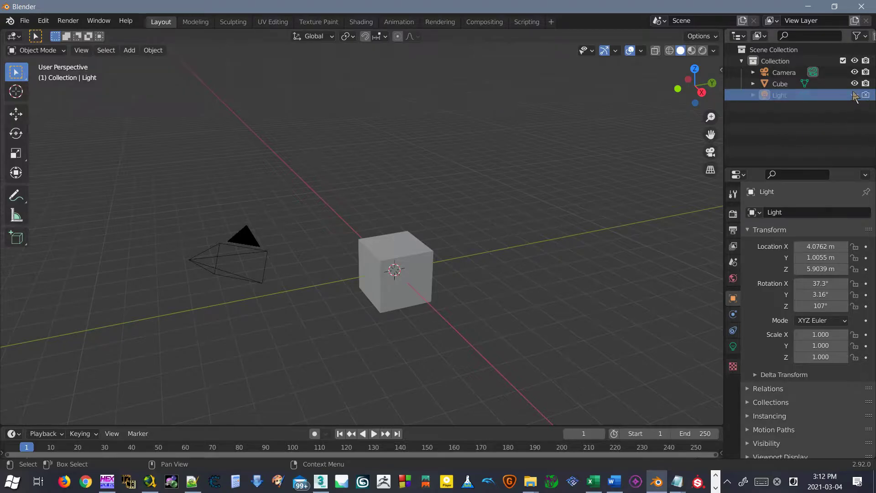
click(855, 95)
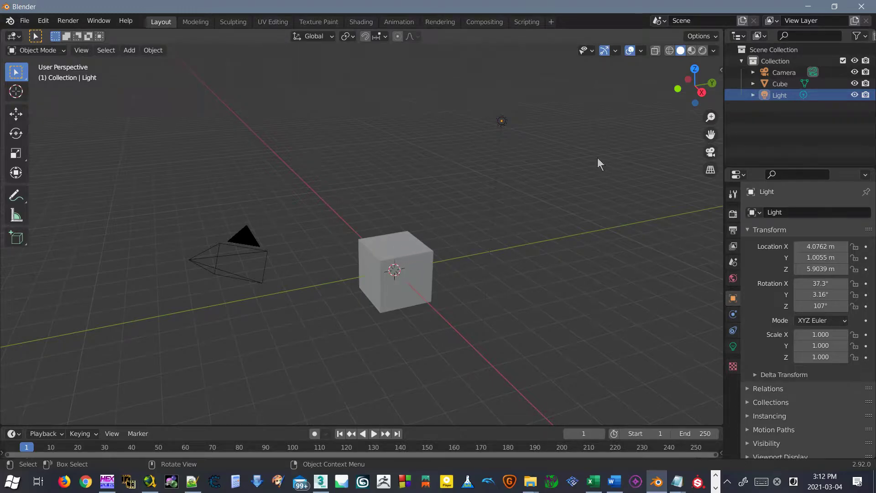
- Hide the cube in the viewport only, render an image to check the effect, and close the render window
click(855, 84)
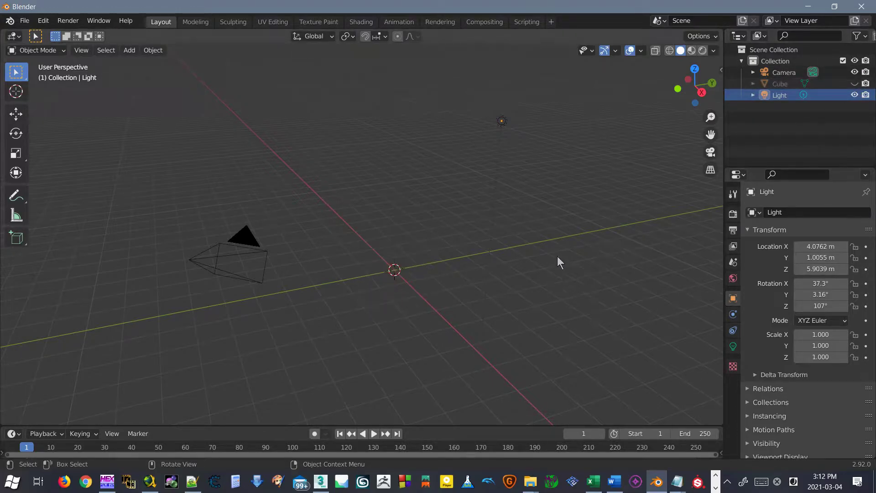
click(97, 21)
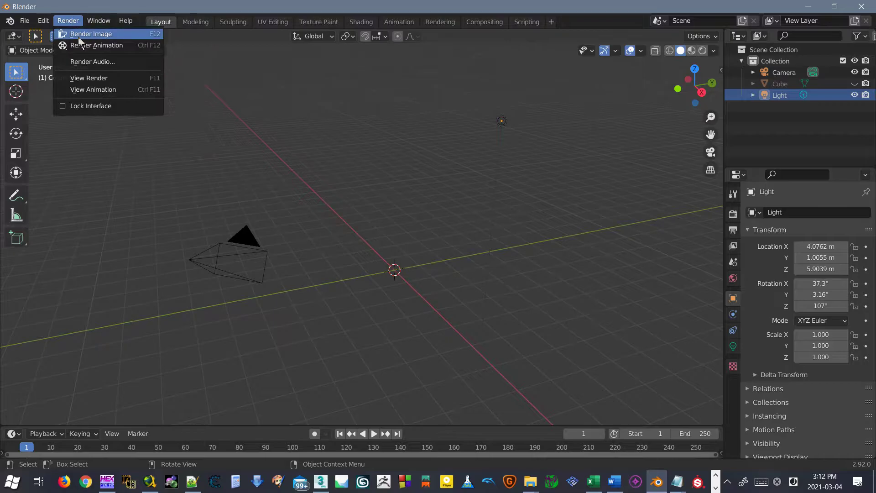
click(78, 35)
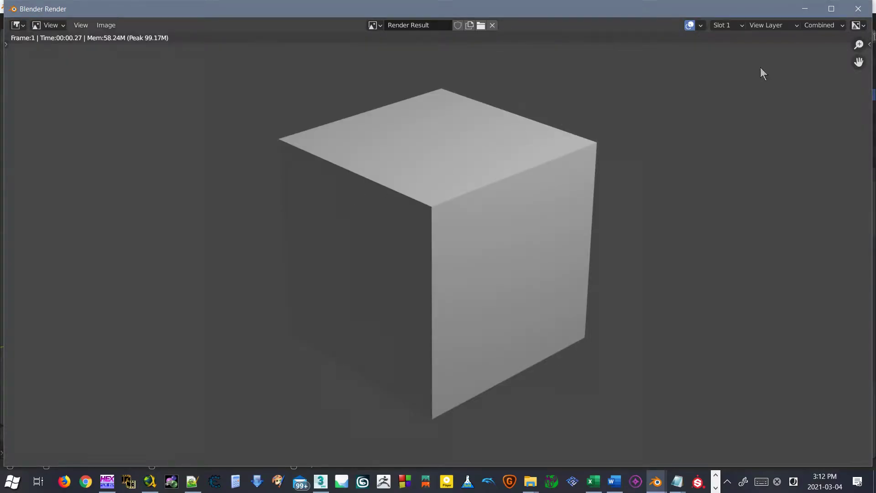
click(858, 9)
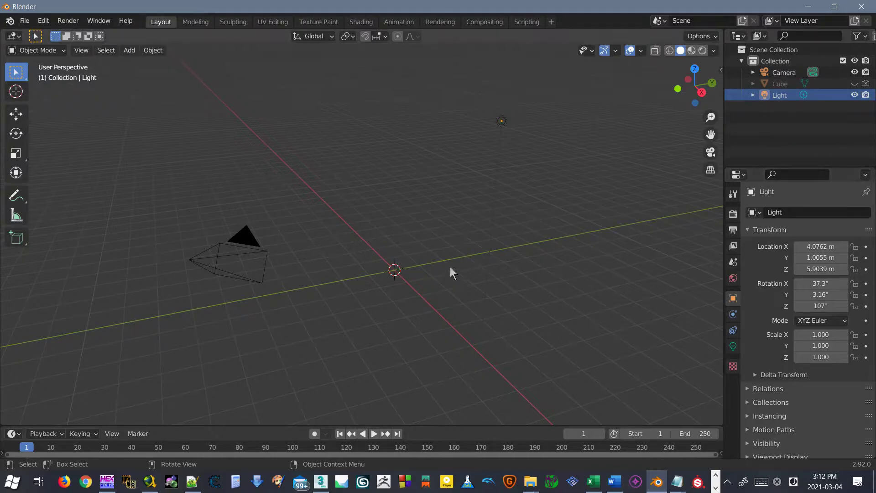
- Render an image with the cube also disabled for renders, and close the render window
click(485, 295)
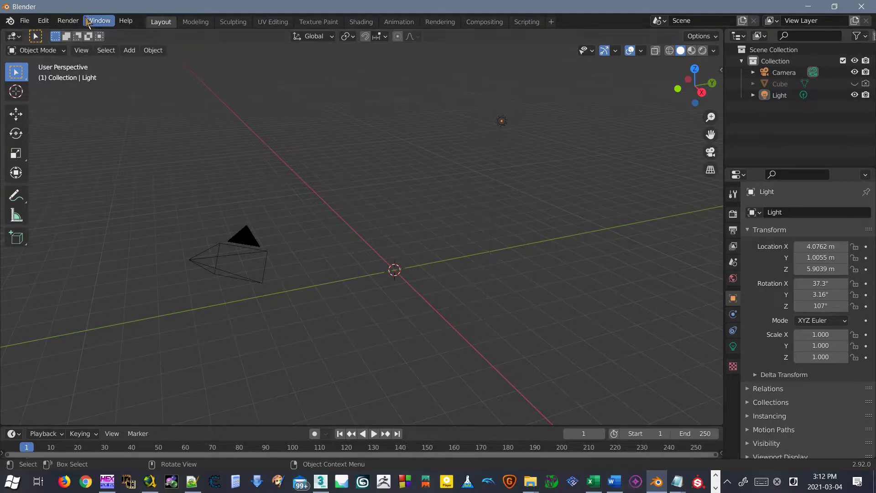
click(68, 21)
click(82, 34)
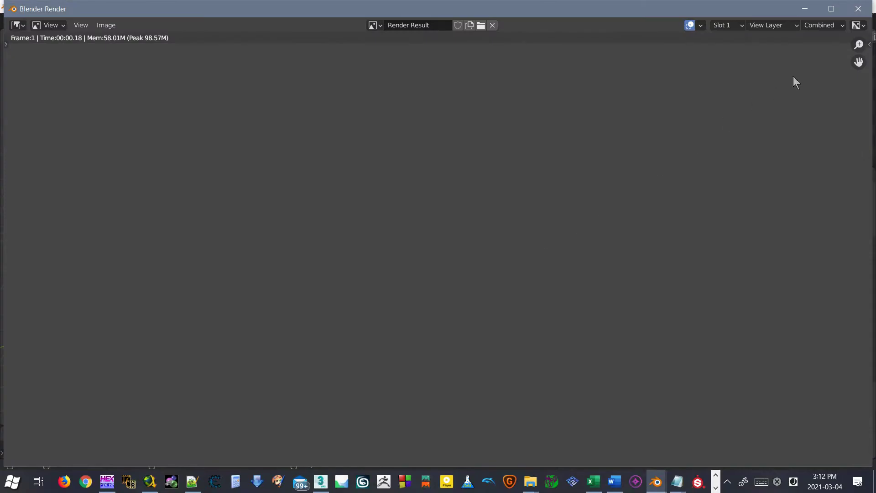
click(858, 9)
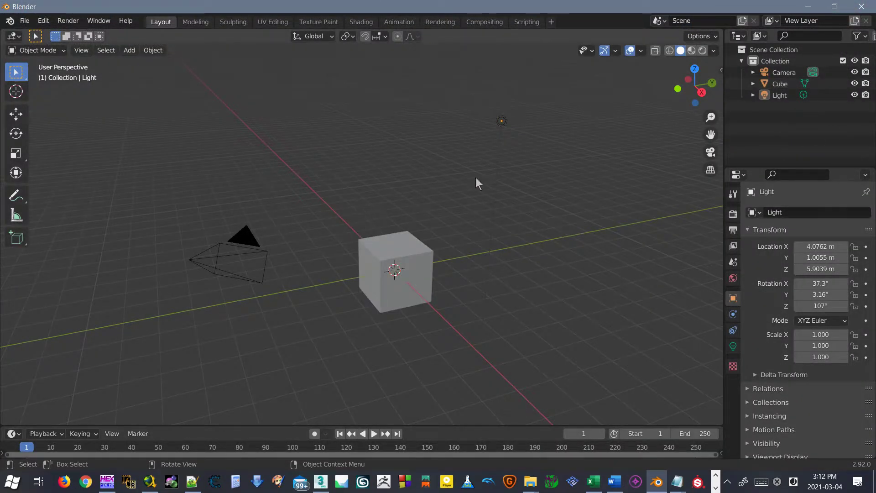
- Toggle the whole Collection's viewport and render visibility off and back on
click(858, 35)
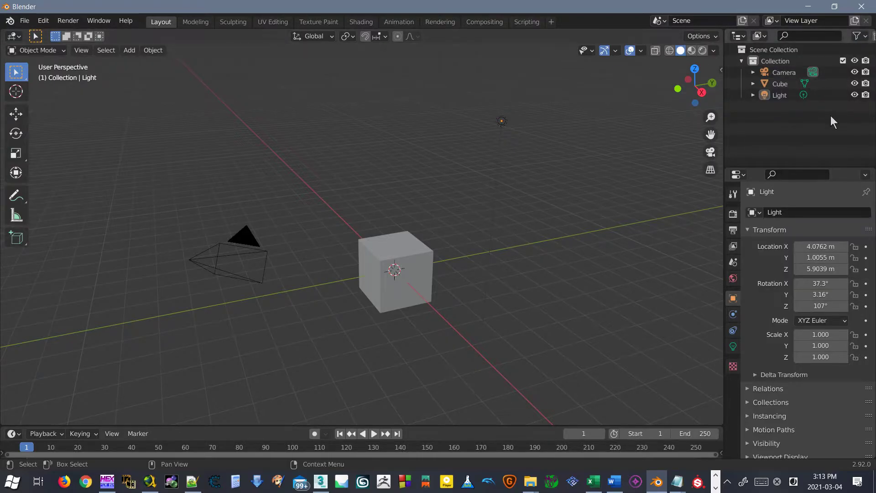
click(856, 62)
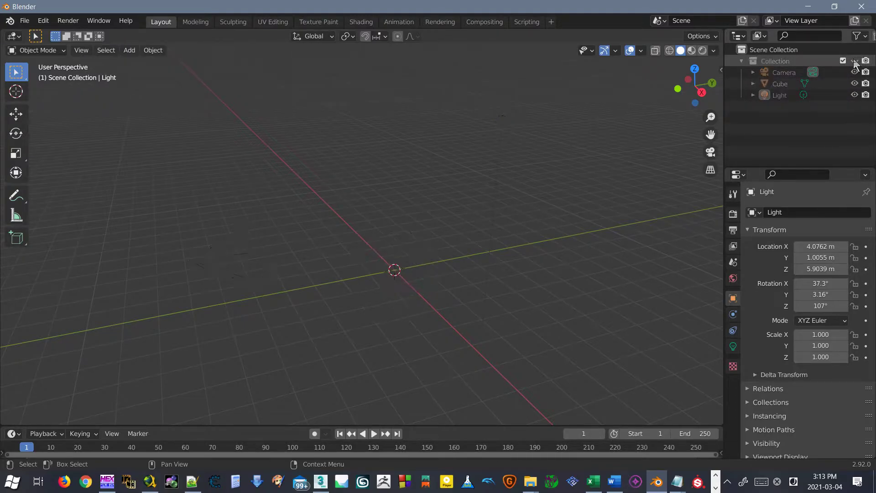
click(866, 62)
click(866, 61)
click(855, 61)
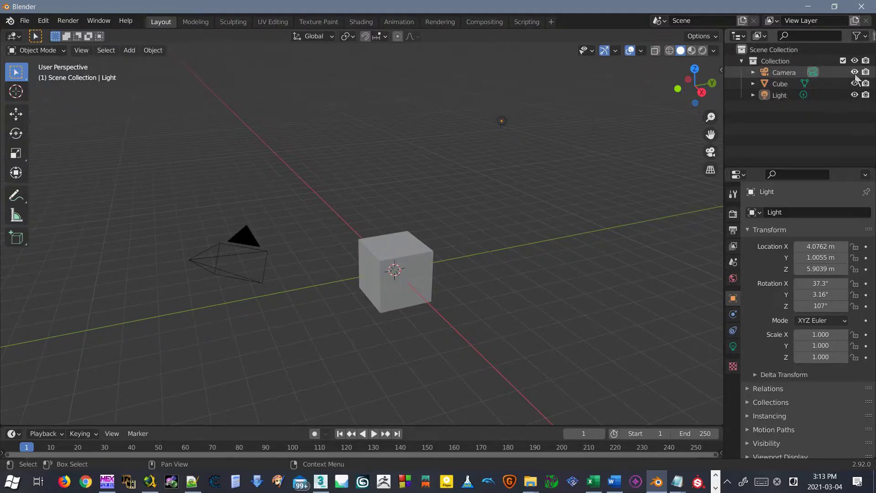
- Hide the camera, cube and light in the viewport, and unhide all objects again
click(855, 73)
click(854, 84)
click(855, 94)
key(alt+h)
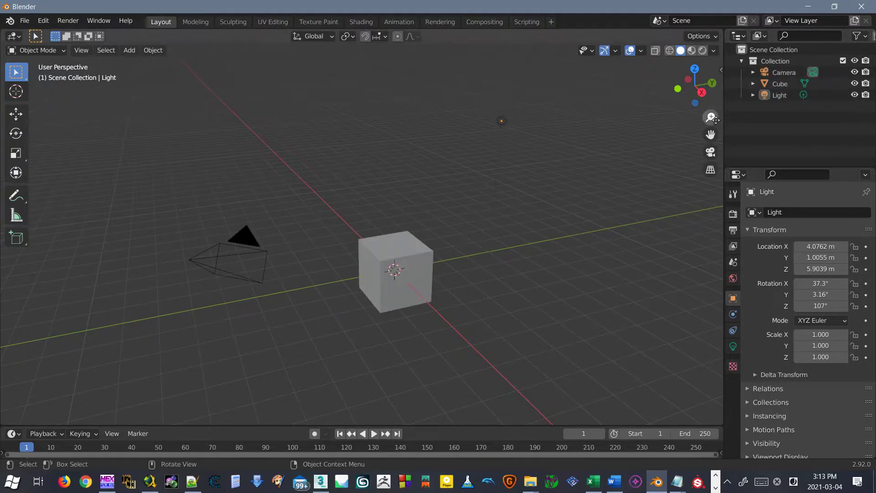
- Make the Outliner area taller and widen the Outliner and Properties column
mouse_move(795, 167)
mouse_down()
mouse_move(794, 64)
mouse_move(786, 182)
mouse_up()
drag(726, 141, 648, 153)
mouse_move(706, 186)
mouse_down()
mouse_move(717, 105)
mouse_move(713, 192)
mouse_up()
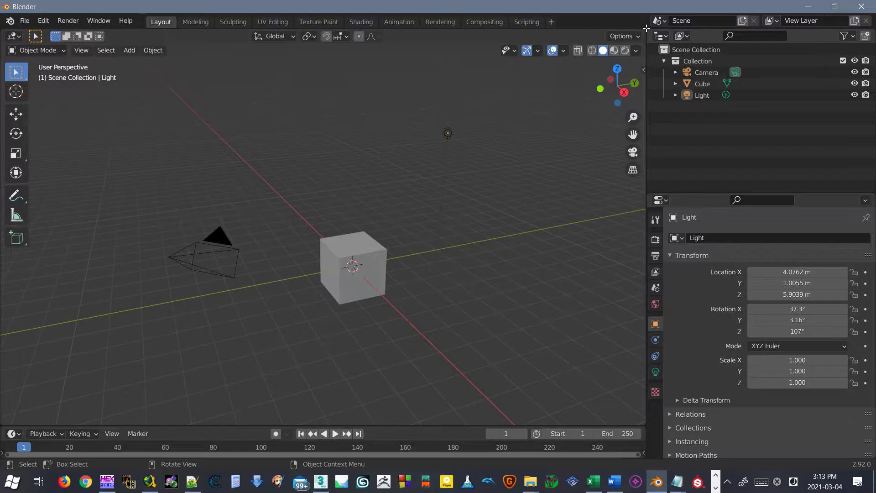
- Split the 3D viewport horizontally into two areas and join them back into one
drag(643, 30, 463, 218)
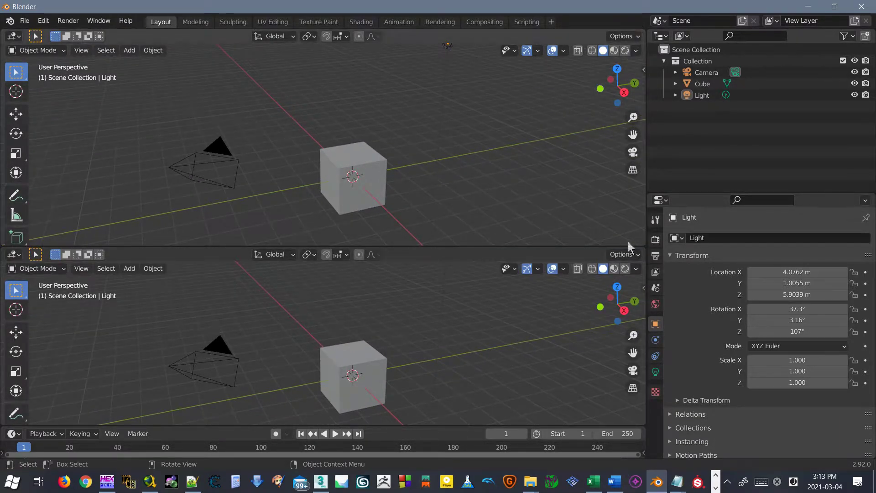
drag(642, 251, 305, 170)
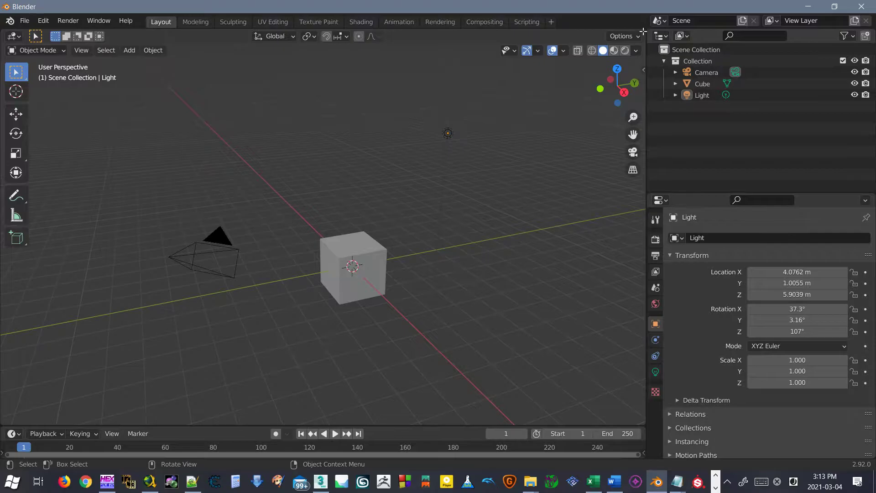
- Duplicate the 3D viewport into a separate floating window, move the window down, and close it
shift+drag(643, 31, 487, 159)
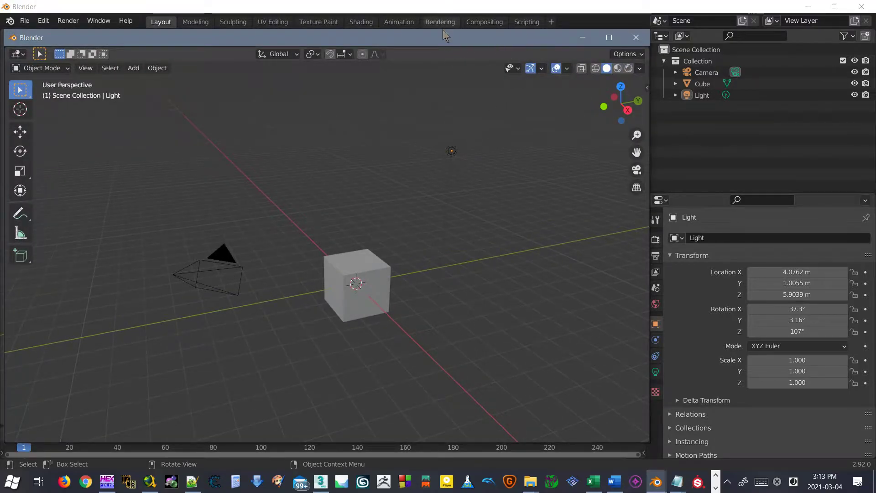
drag(423, 37, 418, 98)
click(636, 95)
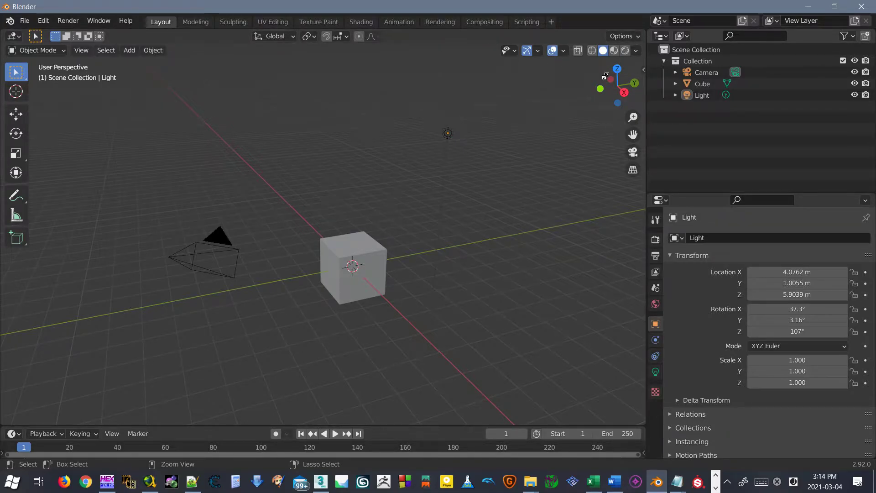
- Swap the 3D viewport with the Outliner area and swap them back
ctrl+drag(605, 75, 689, 123)
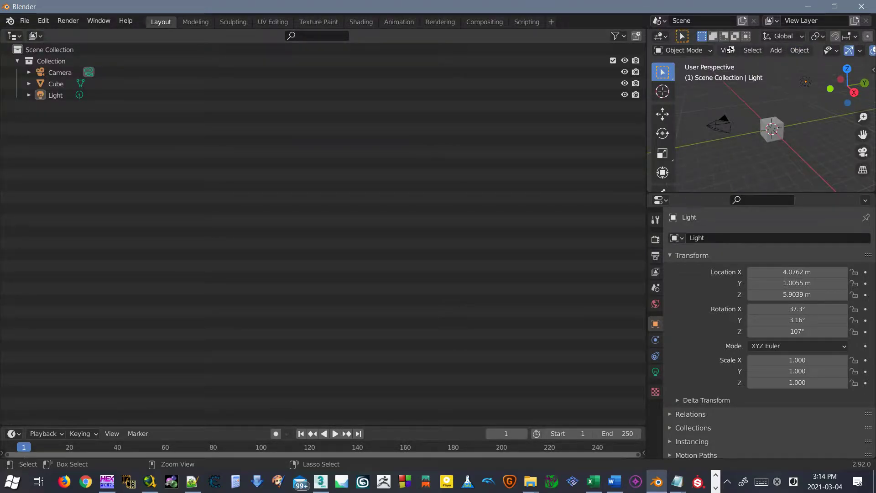
ctrl+drag(719, 50, 551, 114)
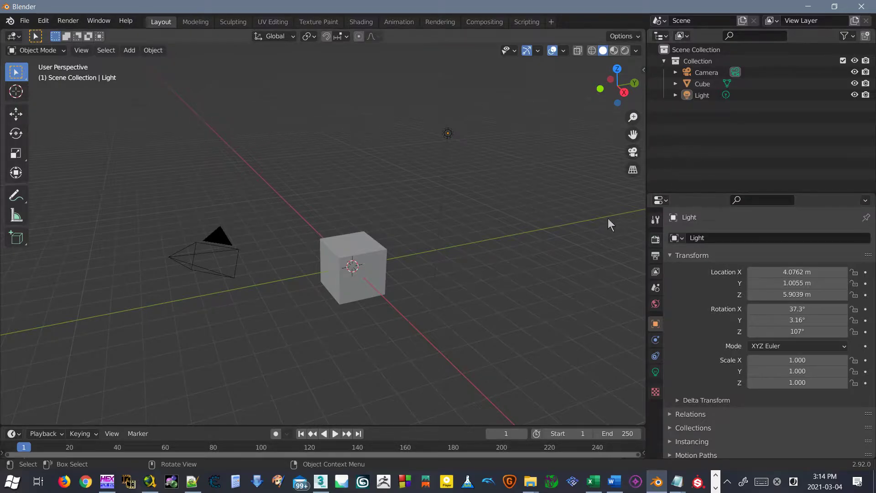
- Examine the Modeling, Sculpting, UV Editing, Texture Paint, Shading, Animation and Rendering workspaces, returning to UV Editing
click(184, 25)
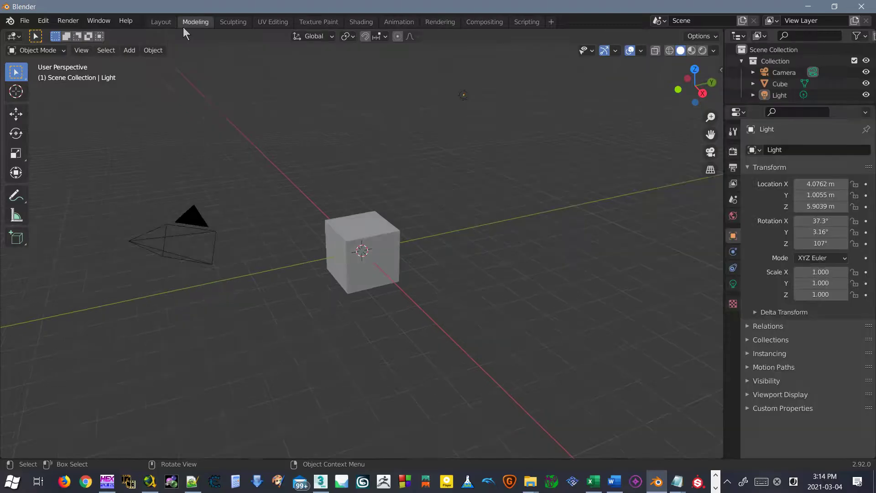
click(231, 22)
click(273, 22)
click(319, 22)
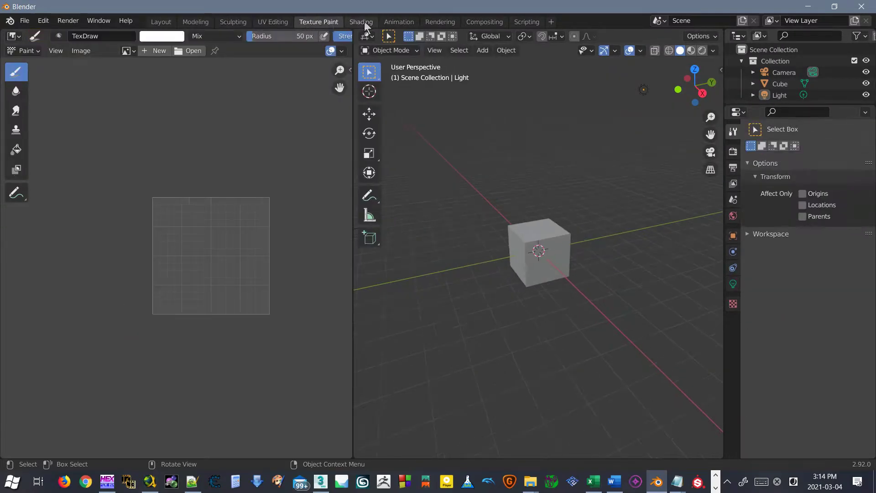
click(361, 22)
click(413, 23)
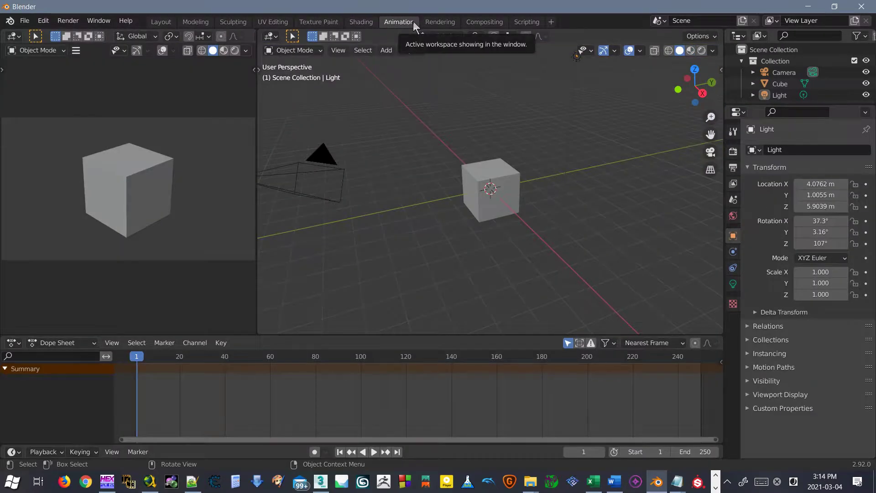
click(429, 23)
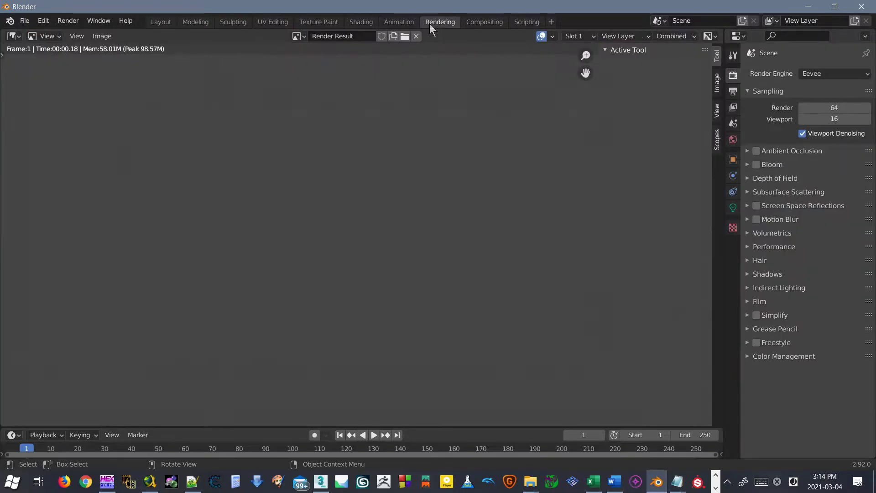
click(274, 22)
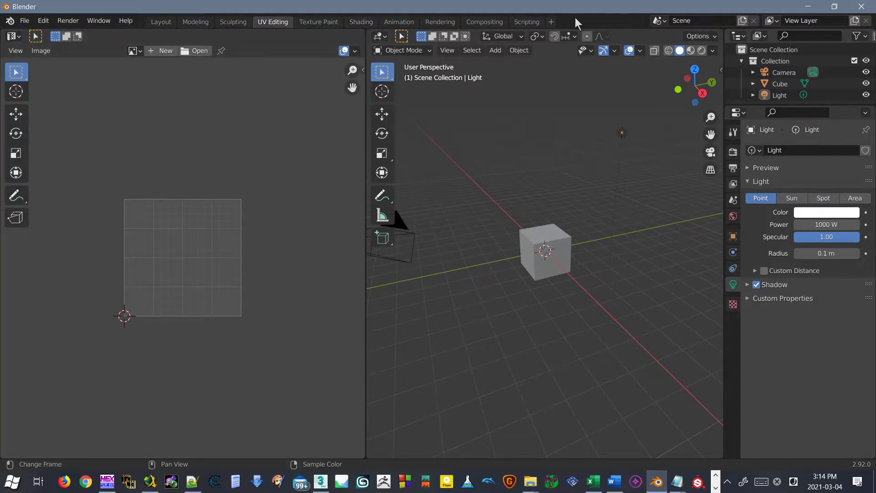
- Look over the General workspace templates that can be added, and return to the Layout workspace
click(552, 23)
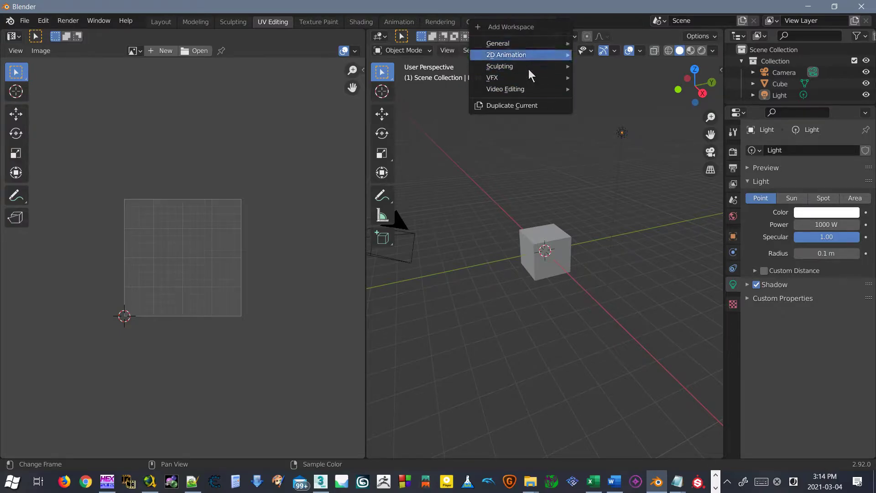
mouse_move(530, 44)
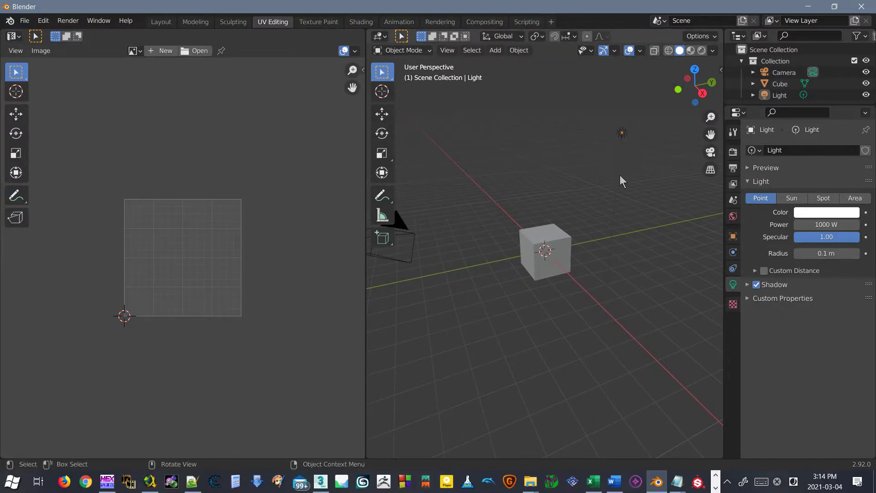
click(161, 22)
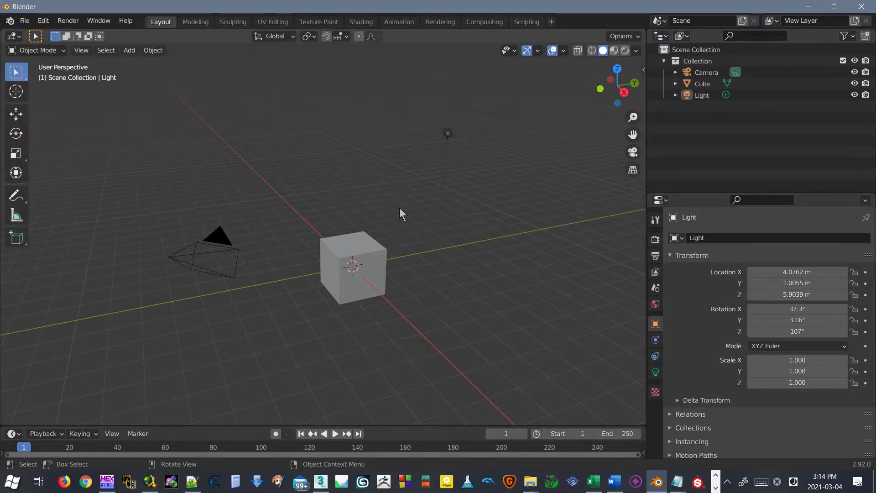
- Save the current setup as the default startup file
click(25, 20)
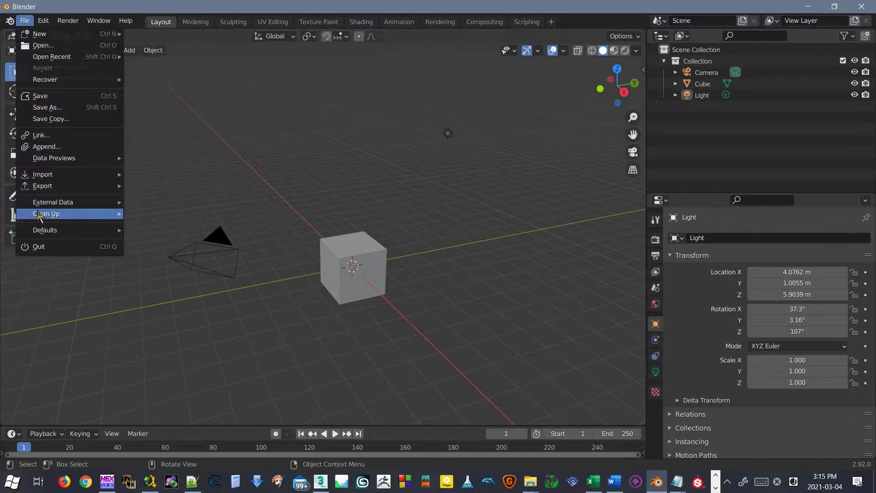
mouse_move(46, 204)
mouse_move(73, 231)
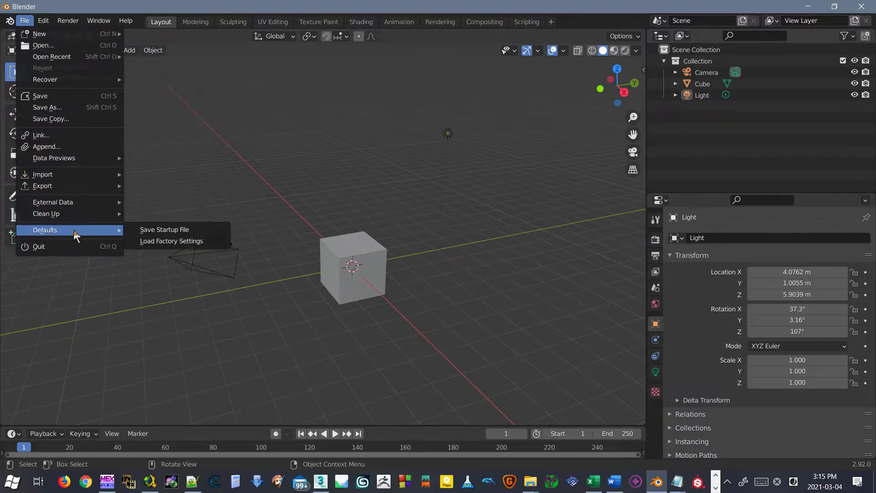
click(209, 232)
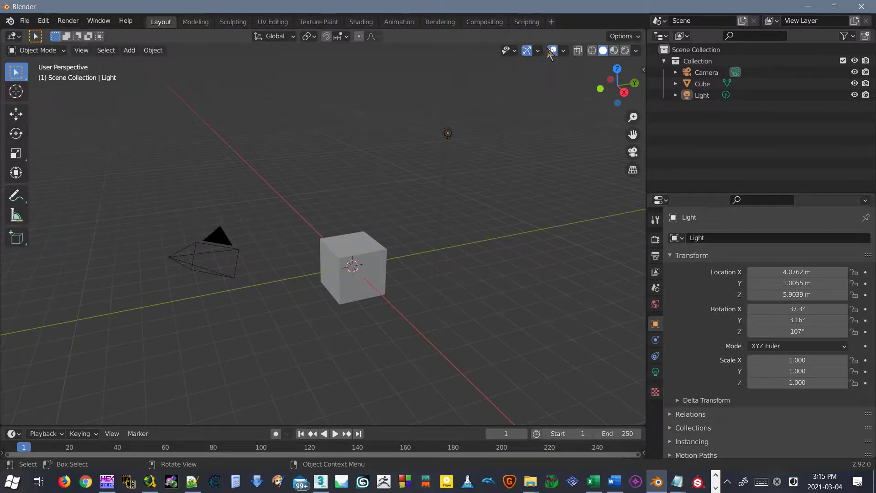
- Narrow the Outliner and Properties column slightly to give the 3D viewport more width
drag(647, 96, 722, 97)
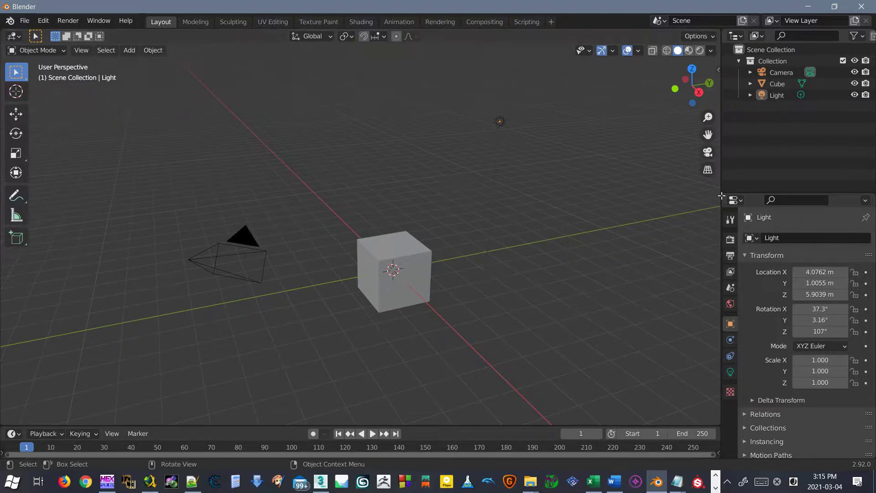
drag(720, 189, 685, 189)
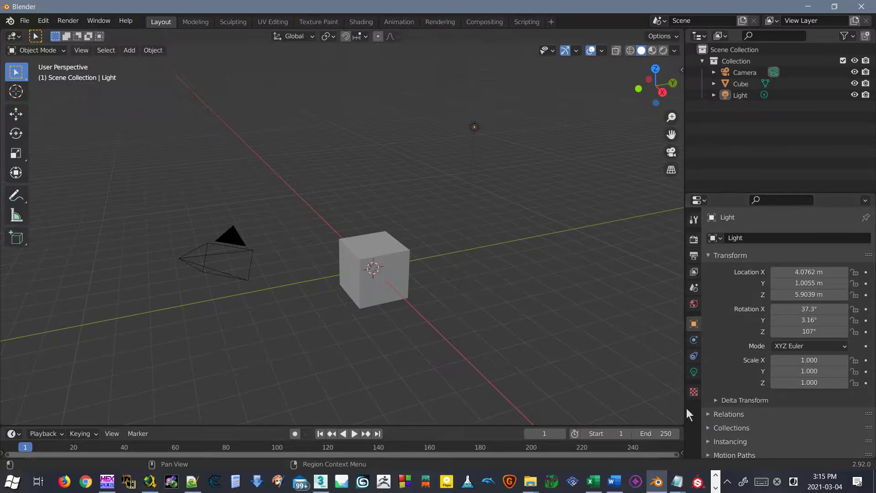
- Examine the light's Properties categories in turn: tool, render, output, scene, object, constraints and texture
click(694, 220)
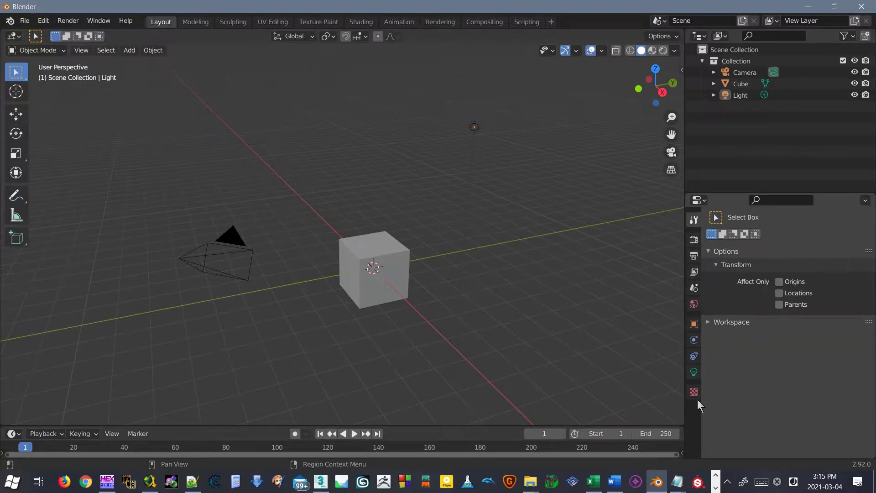
click(693, 239)
click(693, 256)
click(694, 288)
click(694, 323)
click(694, 355)
click(694, 391)
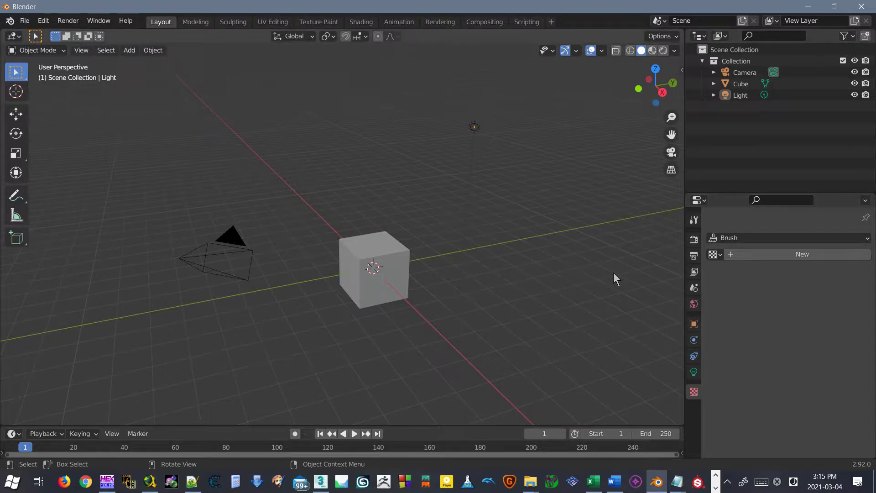
- Try the Properties search field without entering a term, and show the active tool and workspace settings
click(793, 201)
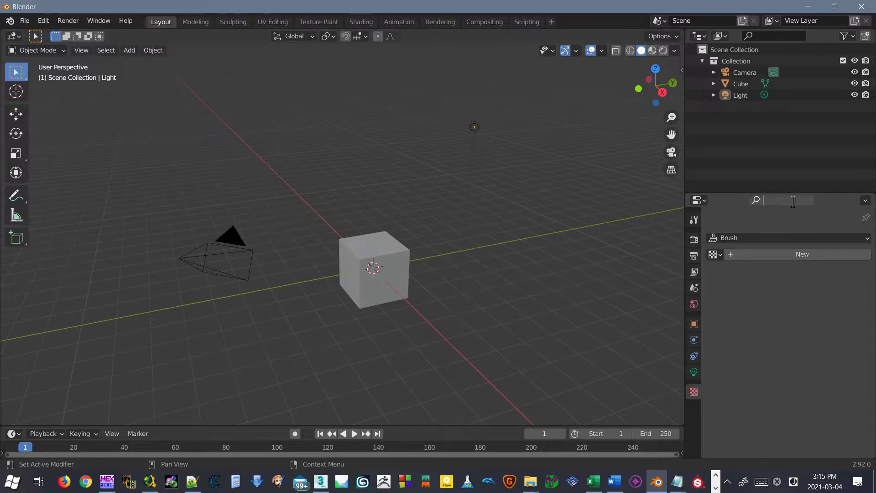
click(815, 215)
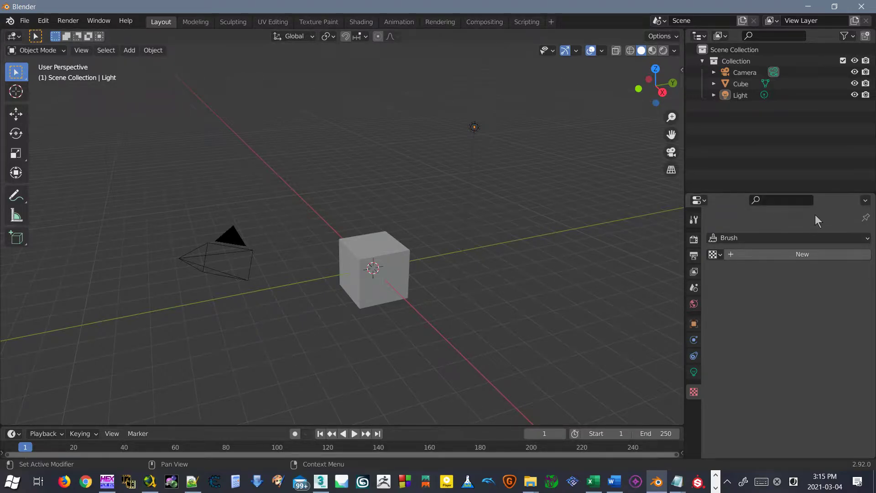
click(807, 201)
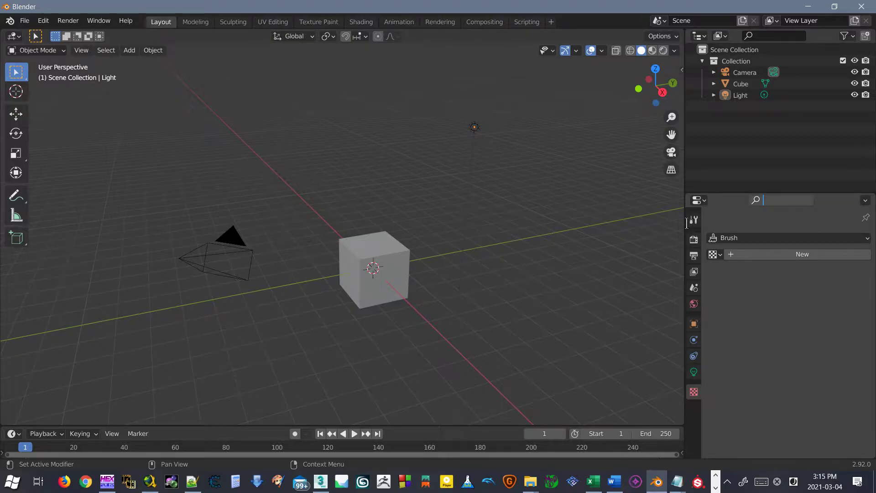
click(694, 221)
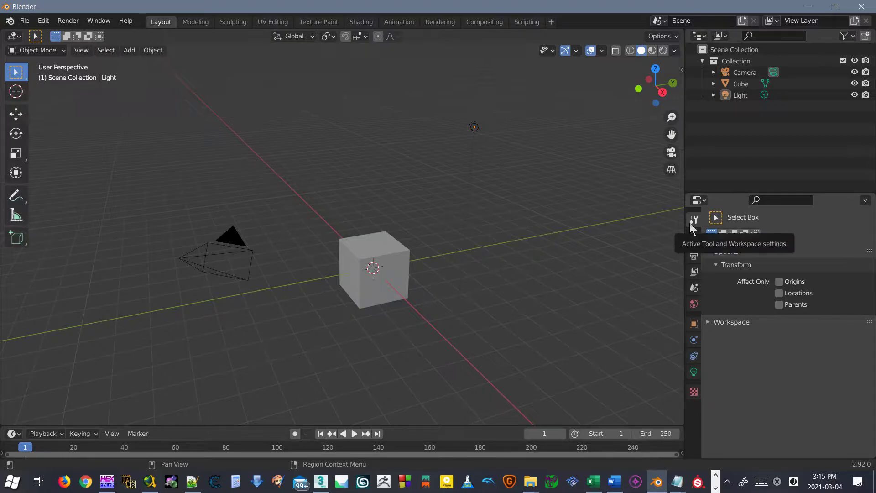
- Select the cube, the camera and the light in turn to compare their available property categories
click(345, 259)
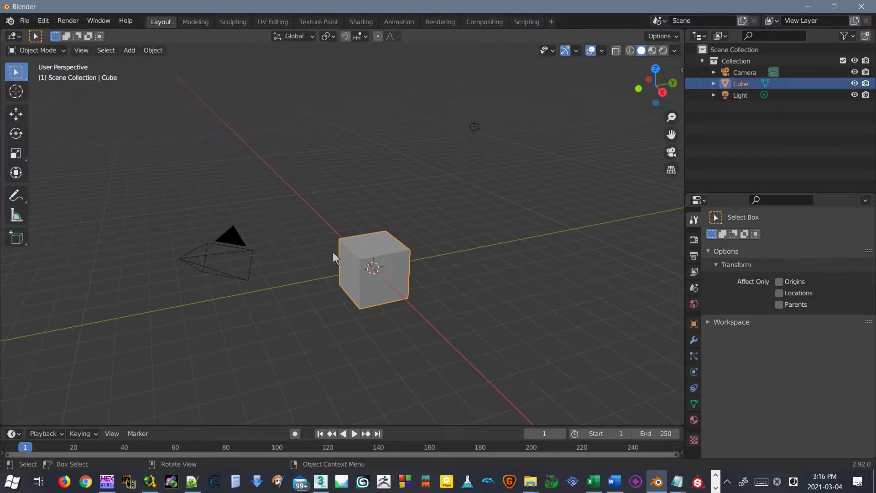
click(192, 265)
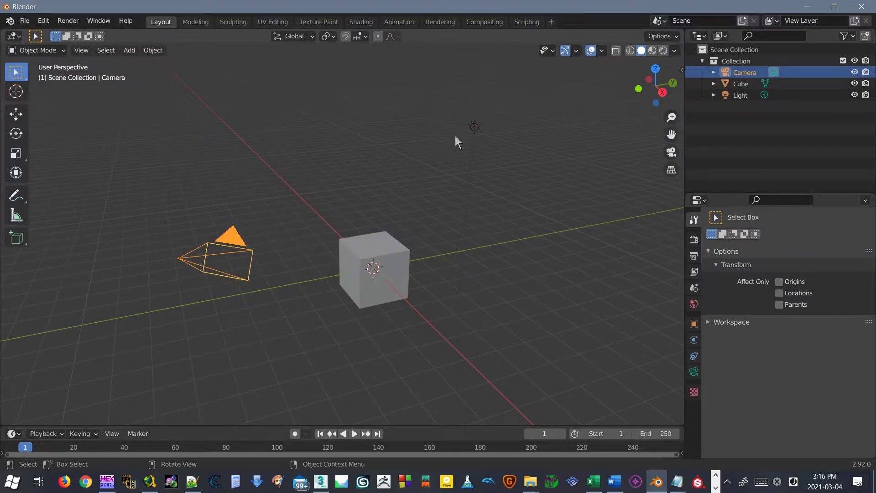
click(476, 127)
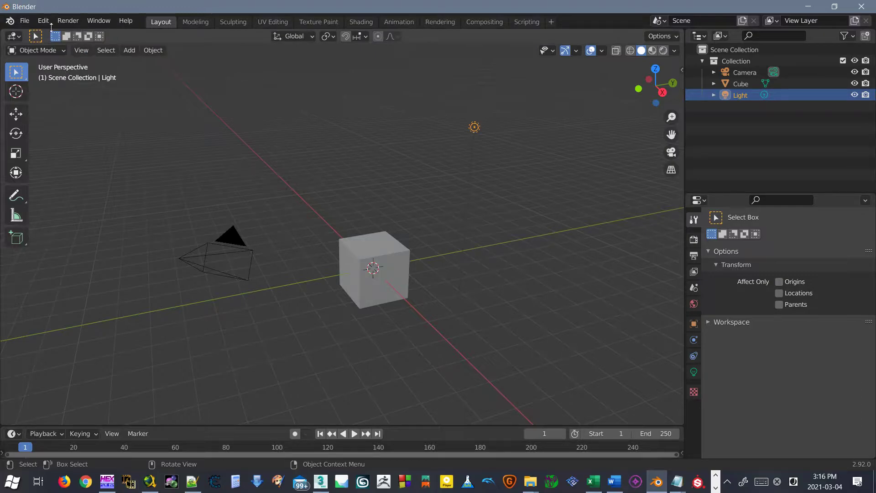
- Check the interaction modes offered for the light and the camera, keeping the camera in Object Mode
click(59, 50)
click(232, 246)
click(41, 50)
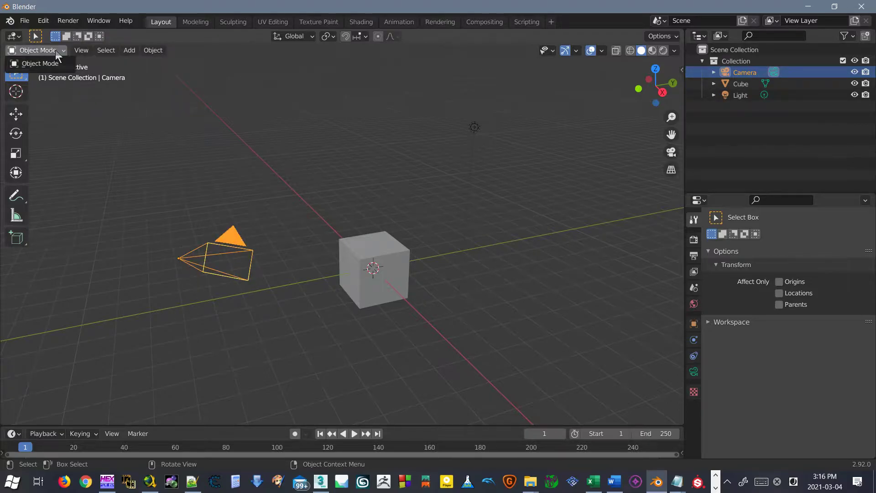
click(53, 66)
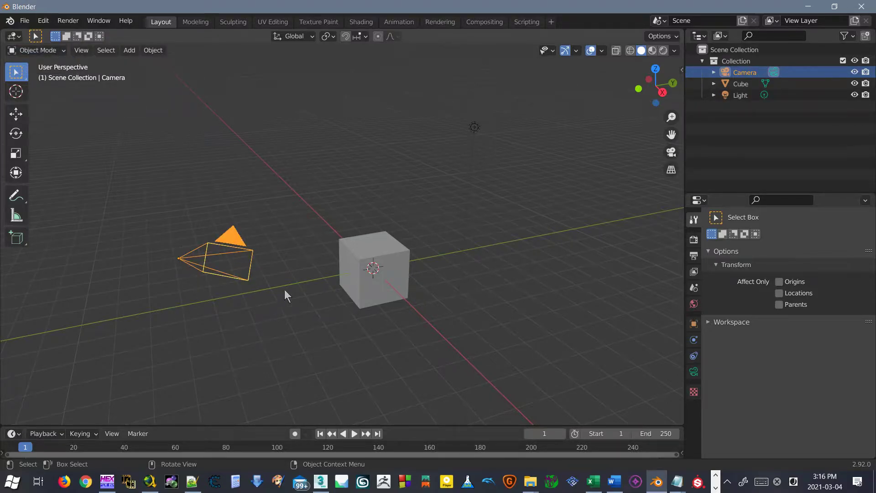
- Select the cube and look over the editor types available for the 3D viewport area without switching
click(378, 251)
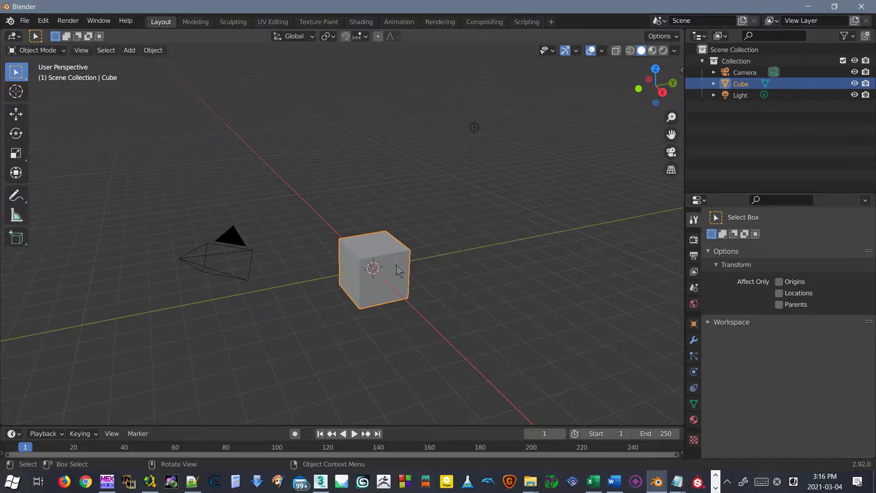
click(14, 36)
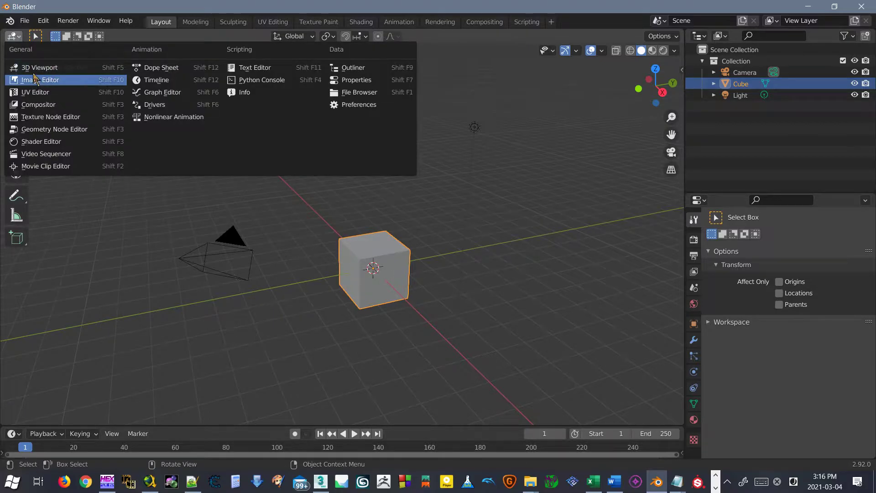
click(60, 54)
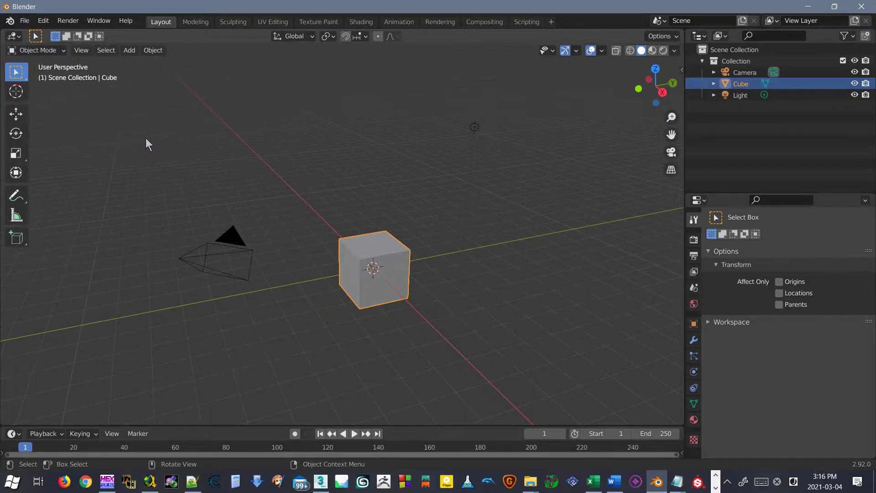
- Put the cube in Edit Mode, expand its Options and Workspace tool settings for inspection, and return it to Object Mode
scroll(349, 260, up, 4)
scroll(366, 272, down, 3)
scroll(379, 261, up, 2)
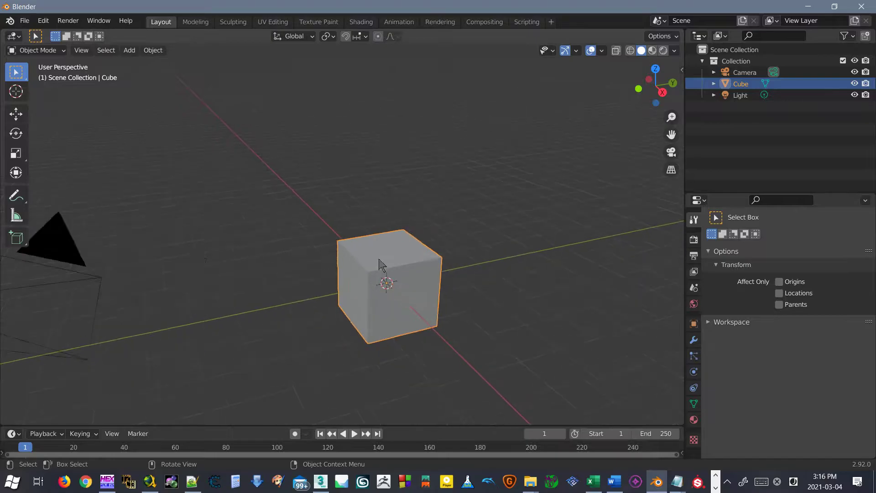
click(57, 50)
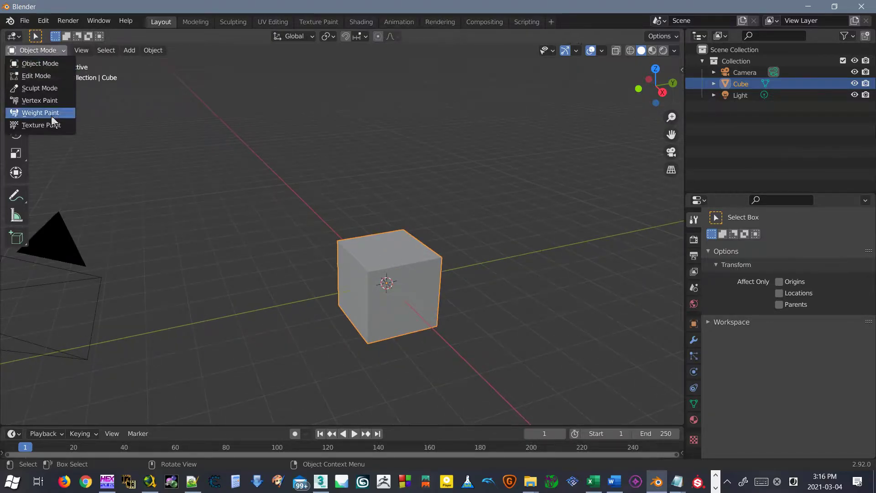
click(50, 78)
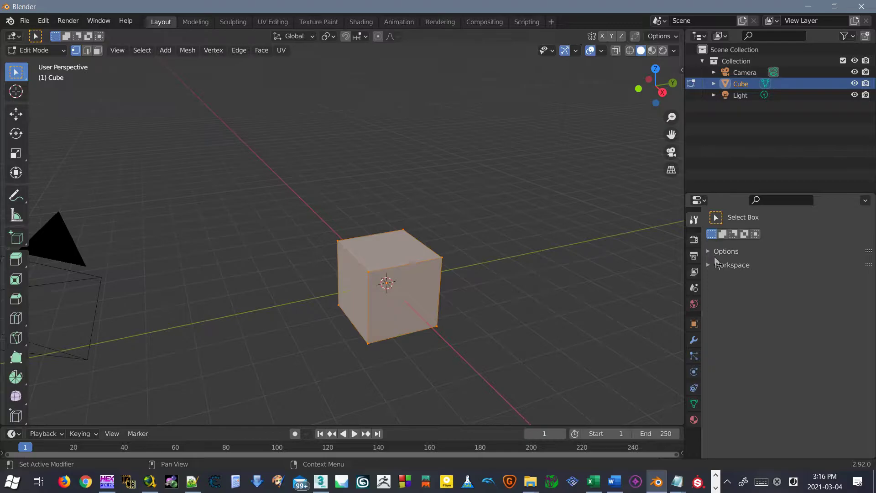
drag(715, 258, 715, 266)
click(46, 50)
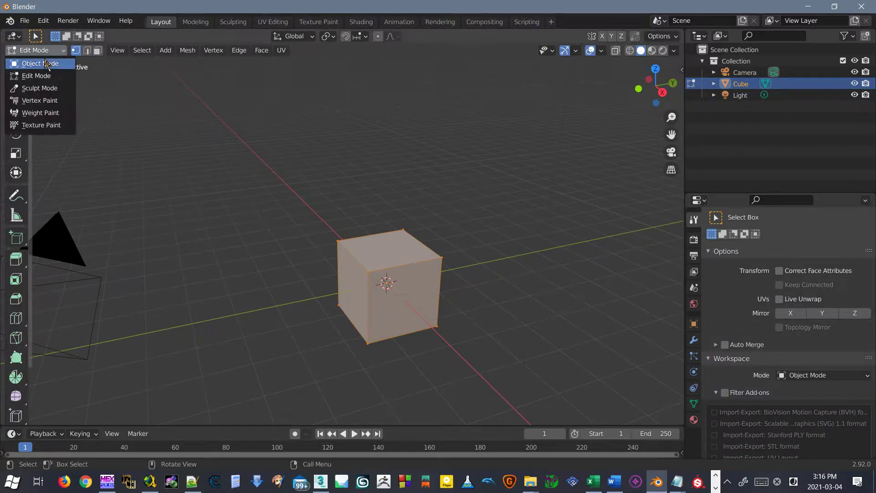
click(40, 63)
- Collapse and re-expand the Options and Workspace tool settings, and compare them with the render properties
click(712, 252)
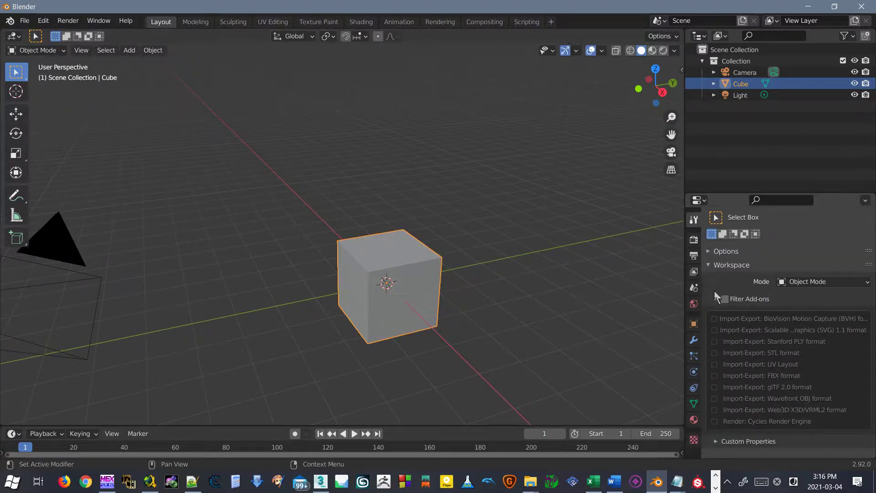
click(712, 265)
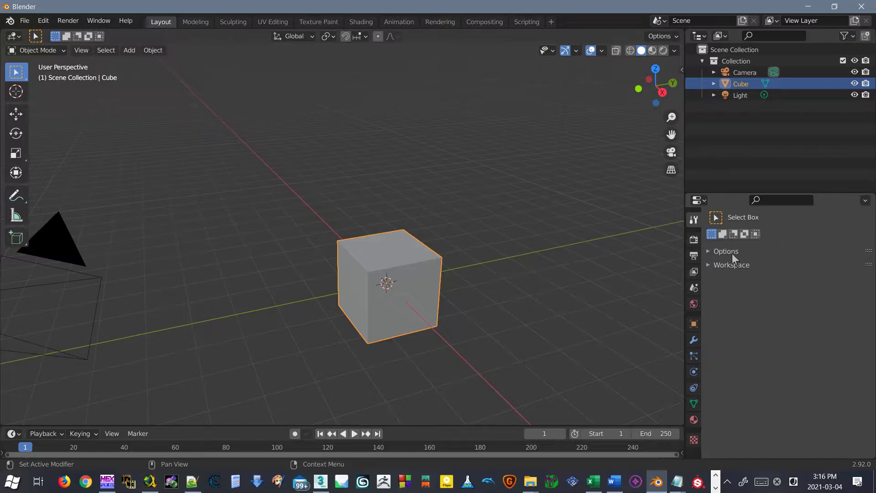
click(717, 251)
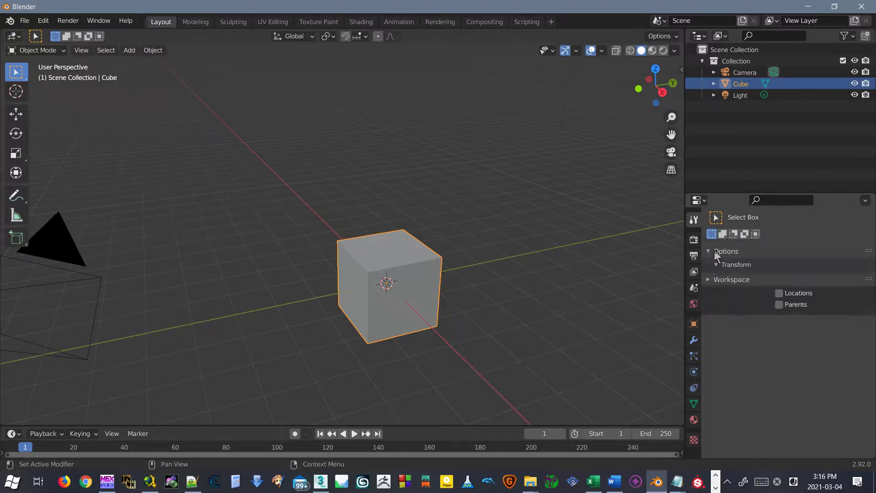
click(725, 323)
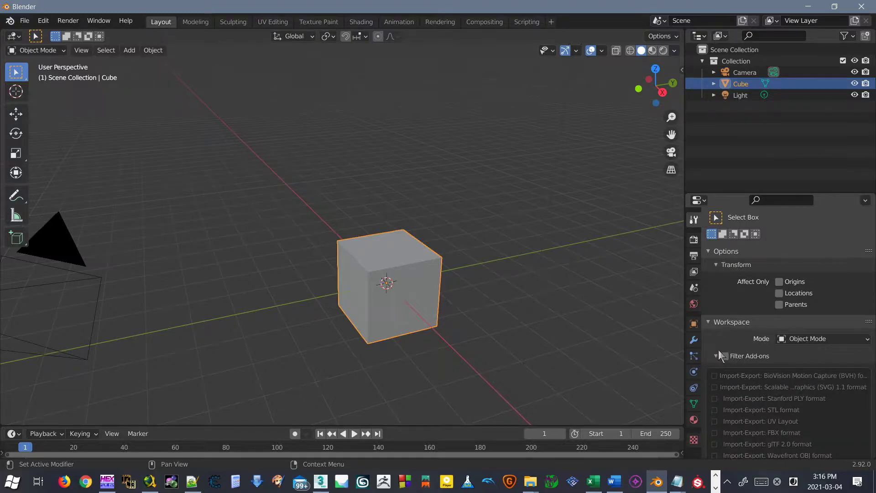
scroll(719, 309, down, 3)
scroll(720, 309, up, 3)
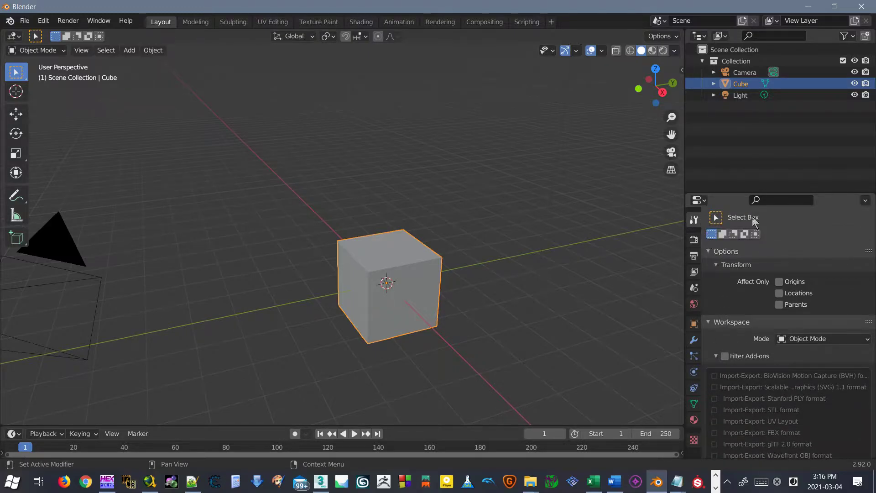
click(694, 240)
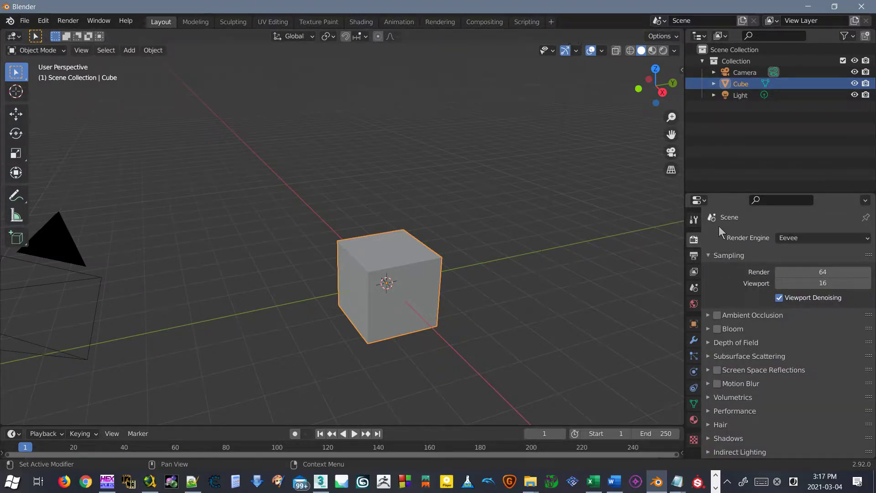
click(693, 220)
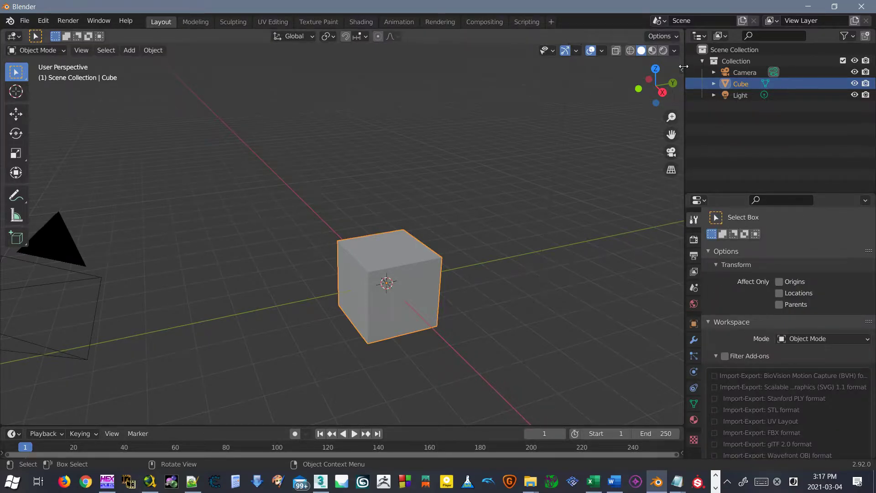
- Reveal the 3D viewport's sidebar, look through its Item, Tool and View settings, and hide it again
drag(684, 67, 378, 66)
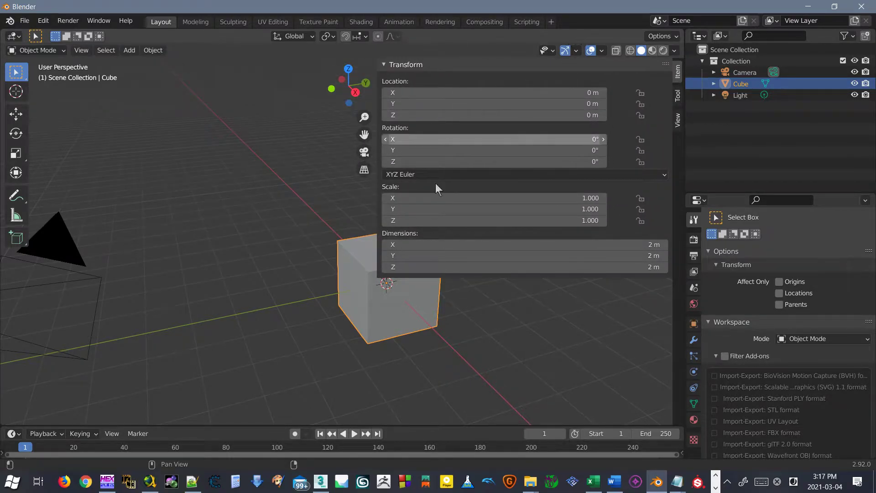
click(677, 95)
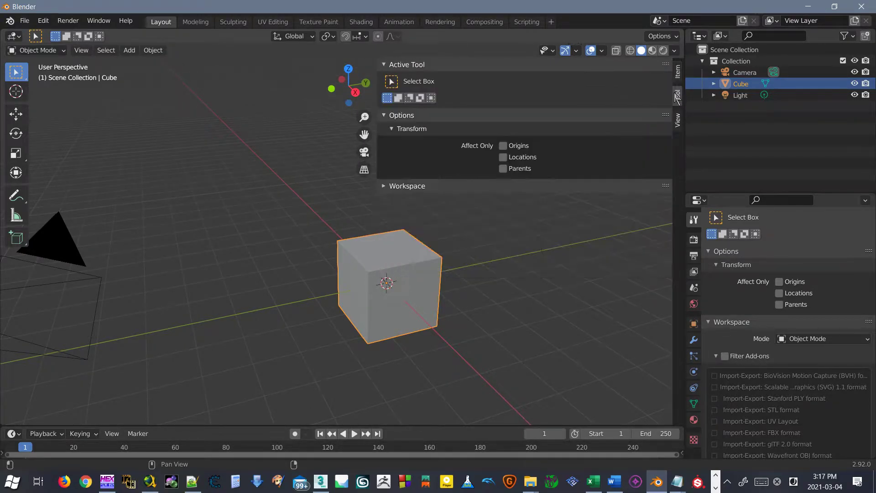
click(679, 120)
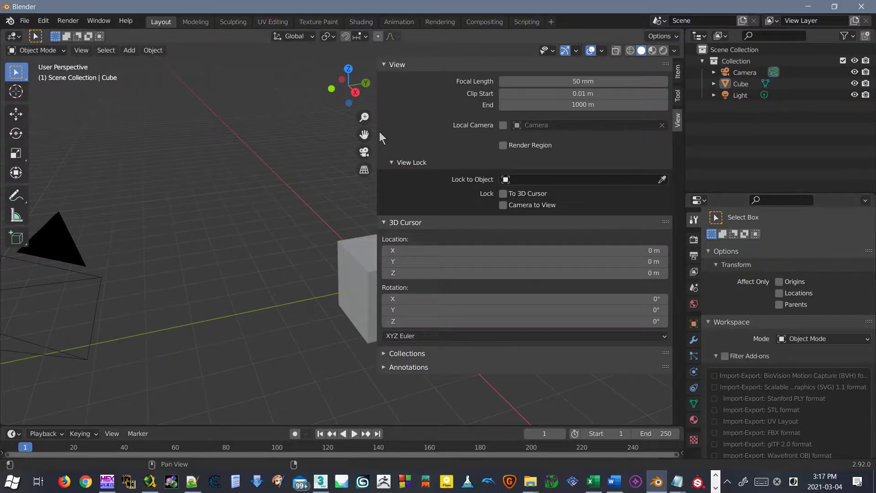
drag(385, 135, 749, 118)
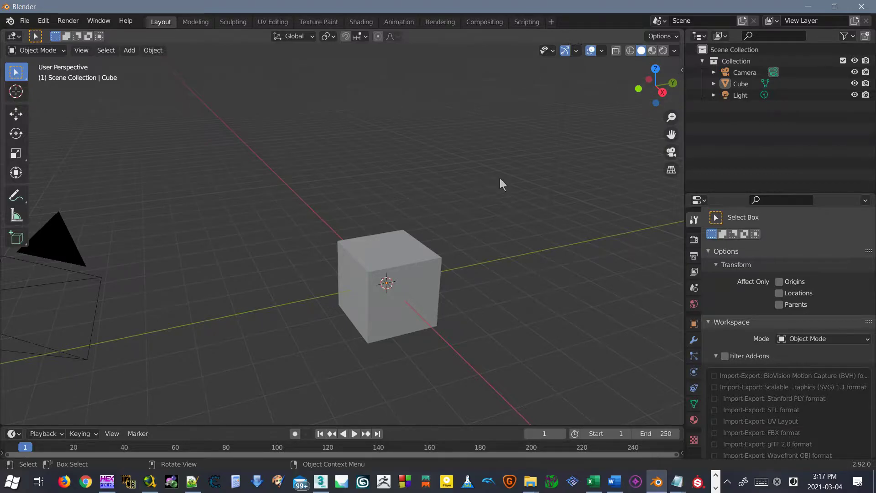
- Show the render properties and switch the 3D viewport to Rendered shading for a close view of the cube
click(694, 239)
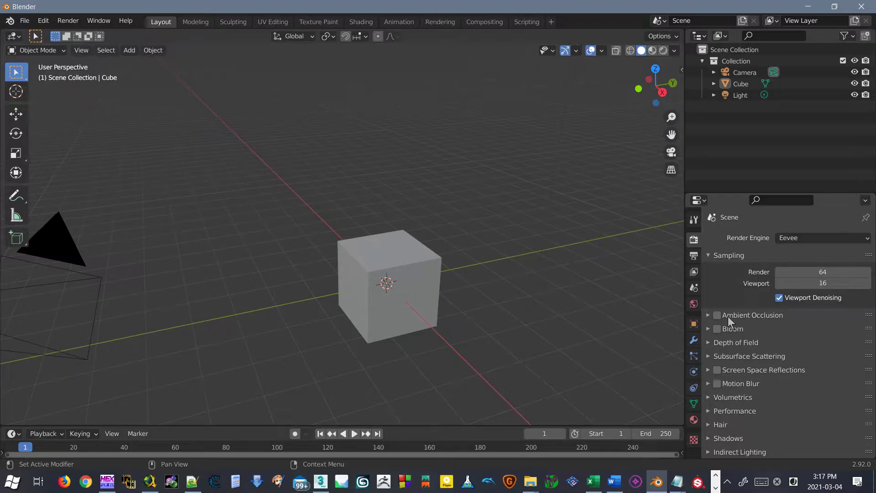
click(831, 234)
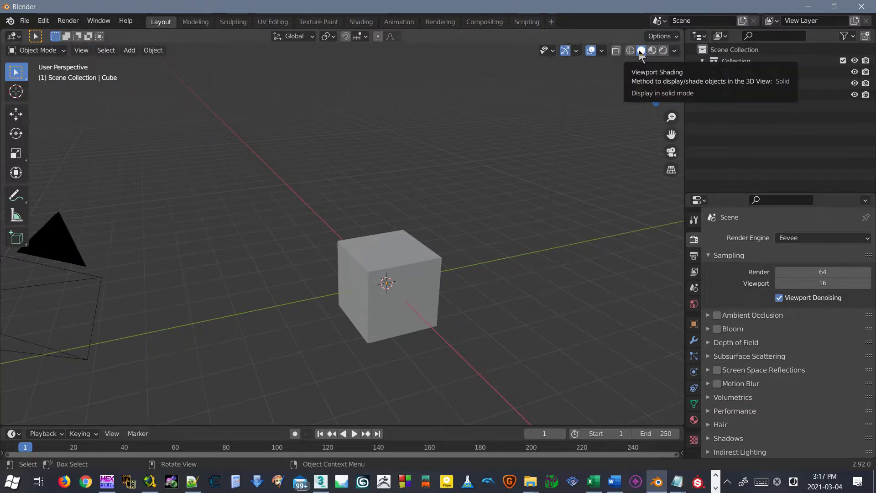
click(663, 52)
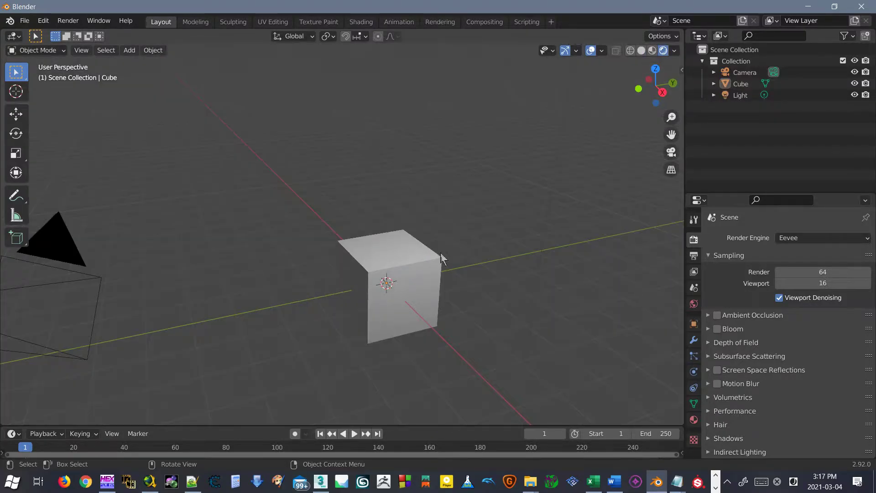
middle_drag(413, 315, 407, 262)
scroll(409, 261, up, 4)
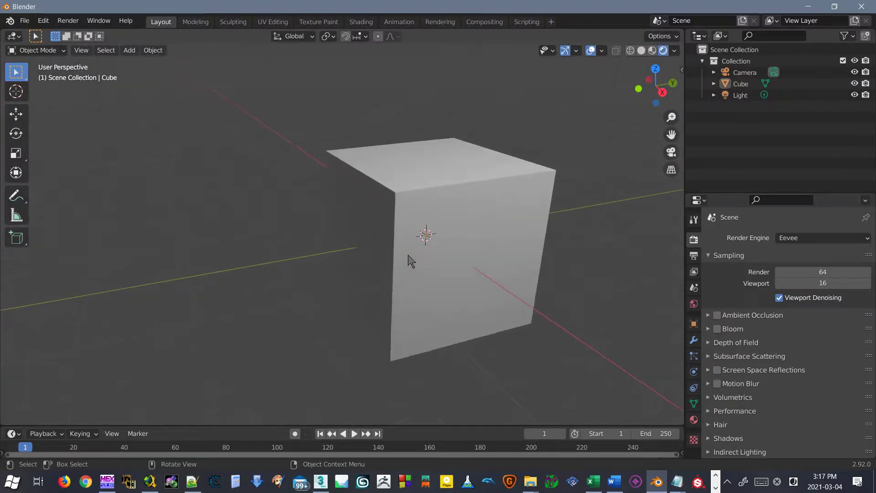
- Set the scene's render engine to Cycles
click(808, 239)
click(819, 238)
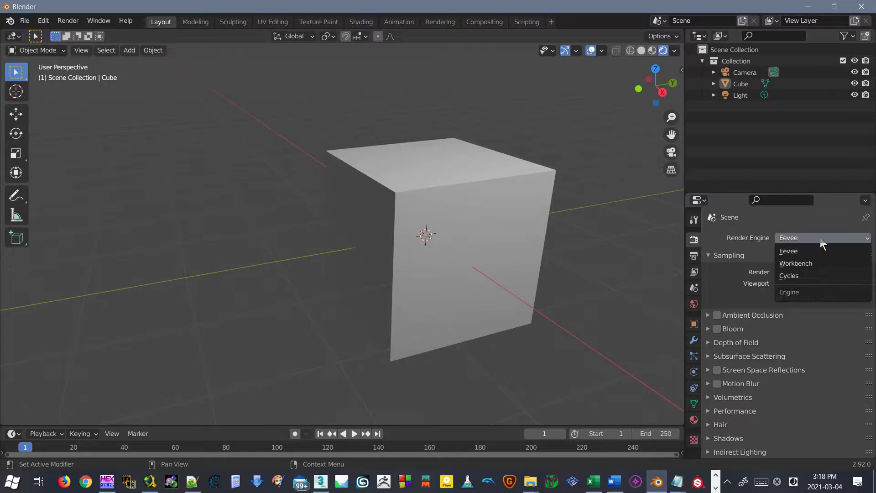
click(801, 276)
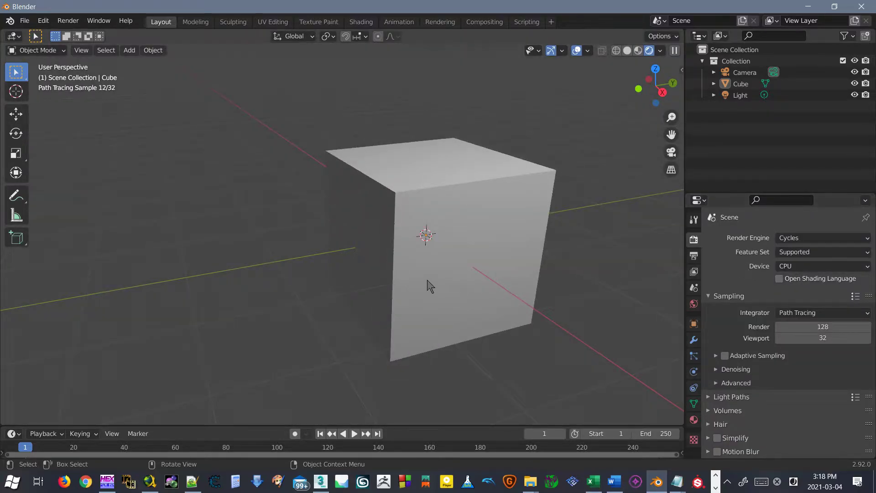
- Examine the Cycles viewport rendering of the cube from different distances and angles, and check the Denoising settings
scroll(429, 285, down, 5)
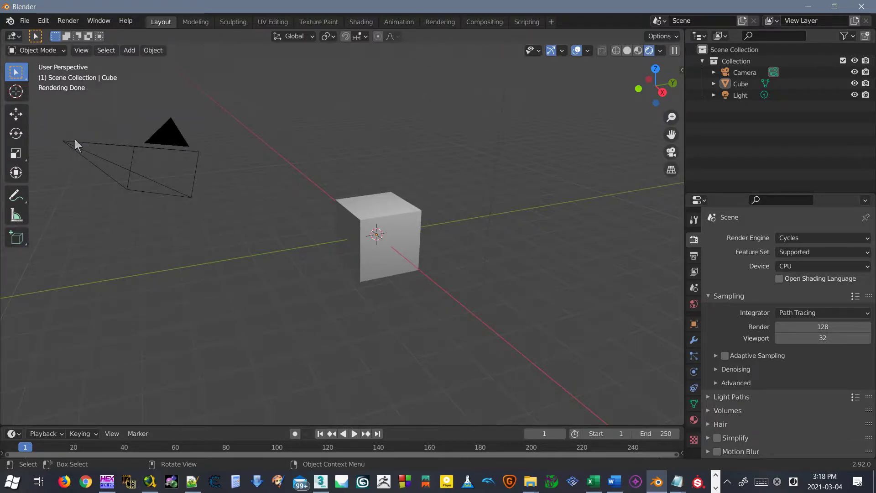
scroll(340, 215, down, 3)
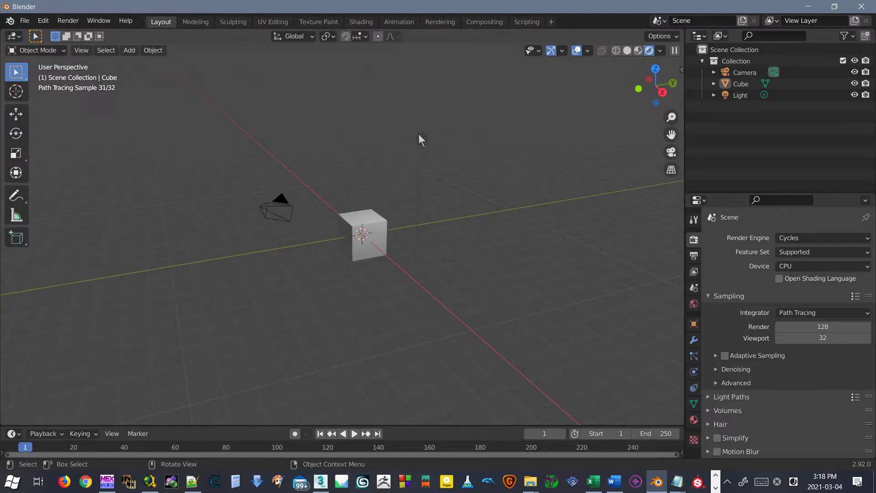
scroll(419, 136, up, 4)
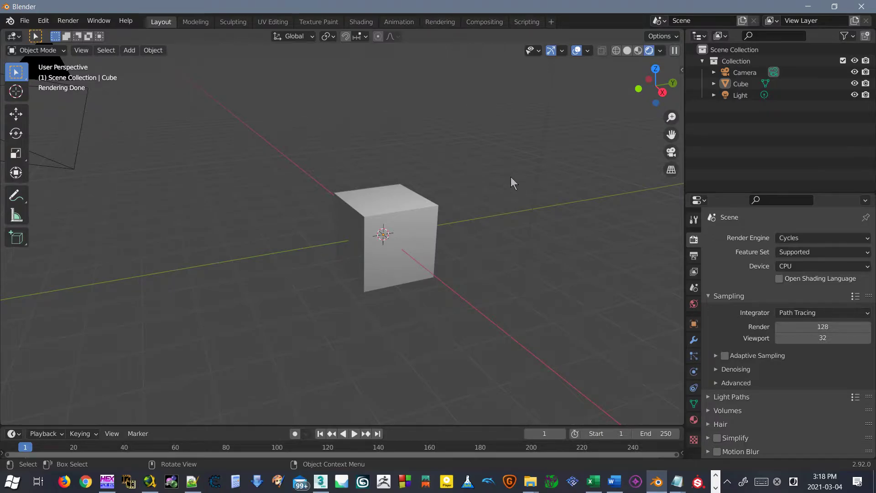
scroll(344, 220, up, 3)
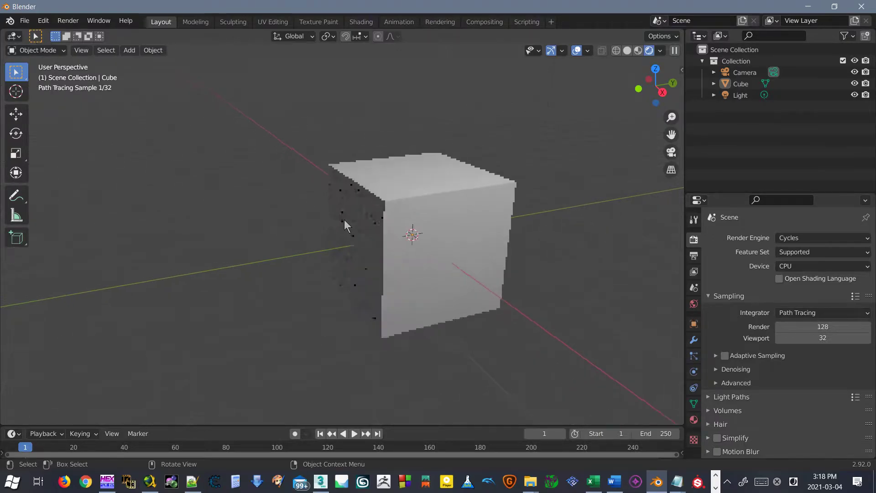
scroll(344, 220, up, 1)
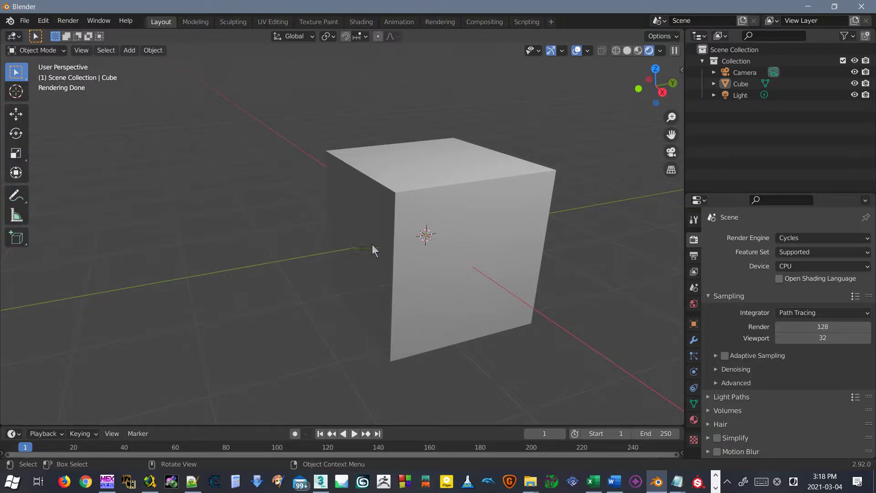
scroll(461, 182, down, 1)
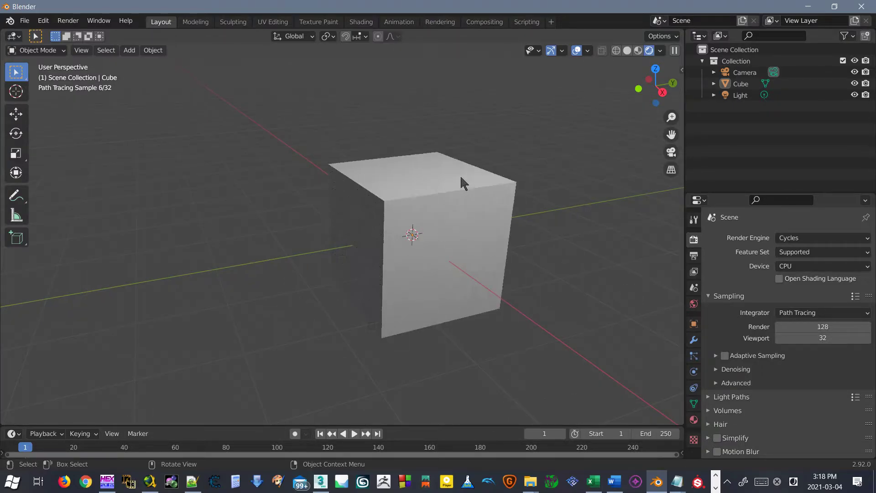
scroll(365, 231, up, 2)
mouse_move(365, 230)
middle_down()
mouse_move(413, 196)
mouse_move(410, 221)
mouse_move(399, 218)
mouse_move(506, 191)
mouse_move(429, 226)
mouse_move(425, 246)
mouse_move(363, 240)
mouse_move(478, 214)
mouse_move(385, 229)
mouse_move(413, 247)
mouse_move(307, 248)
mouse_move(456, 256)
mouse_move(377, 248)
mouse_move(408, 243)
mouse_move(416, 230)
middle_up()
scroll(408, 243, up, 2)
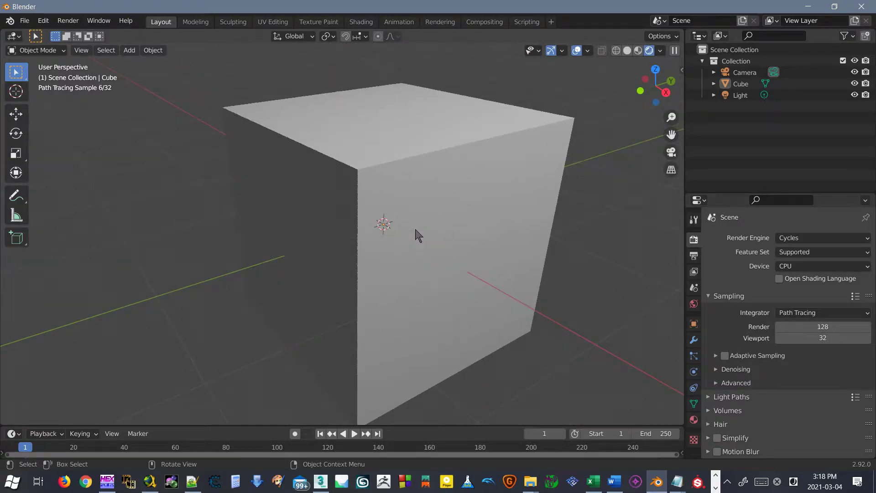
click(717, 369)
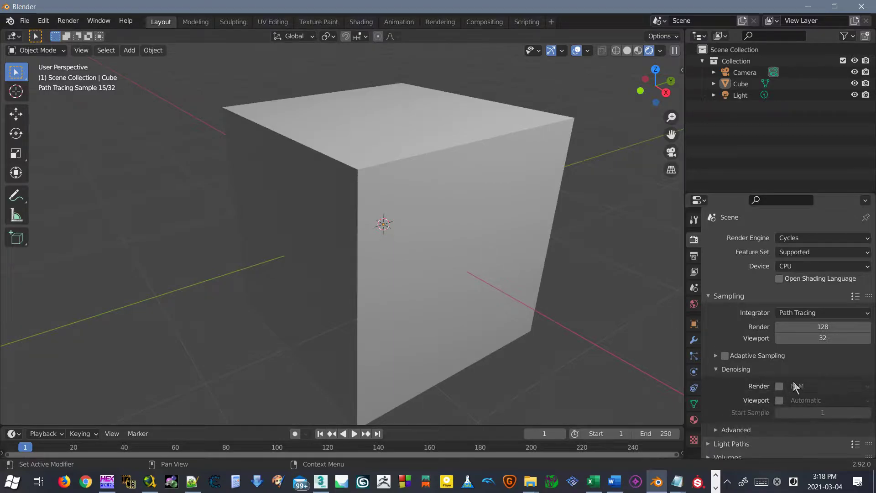
click(719, 369)
- Render a still image with Cycles, inspect the tiles from near and far, and cancel the render
click(66, 21)
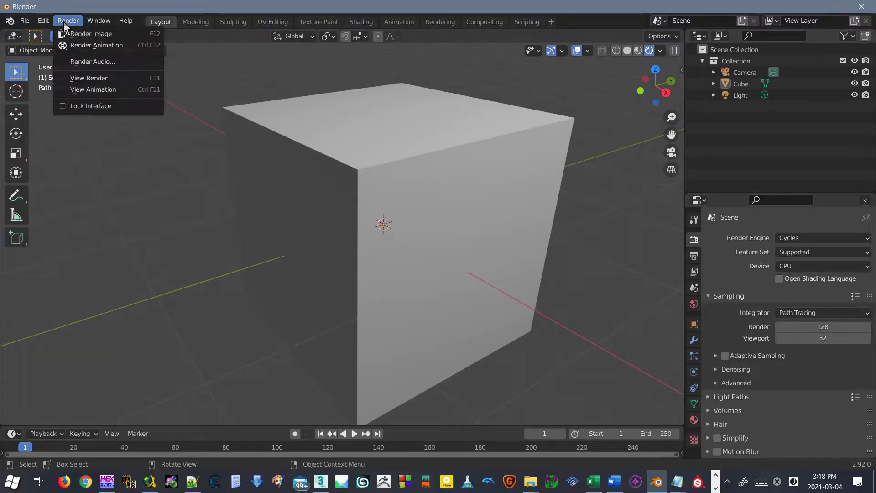
click(98, 35)
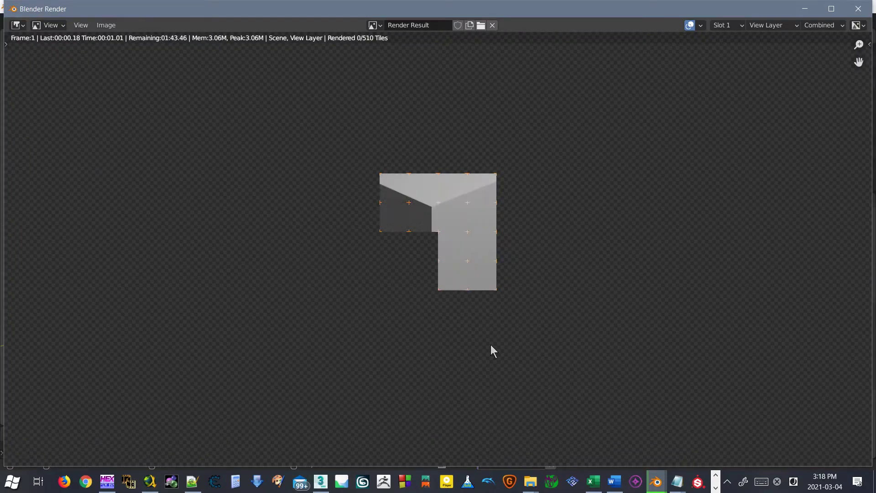
scroll(468, 255, up, 4)
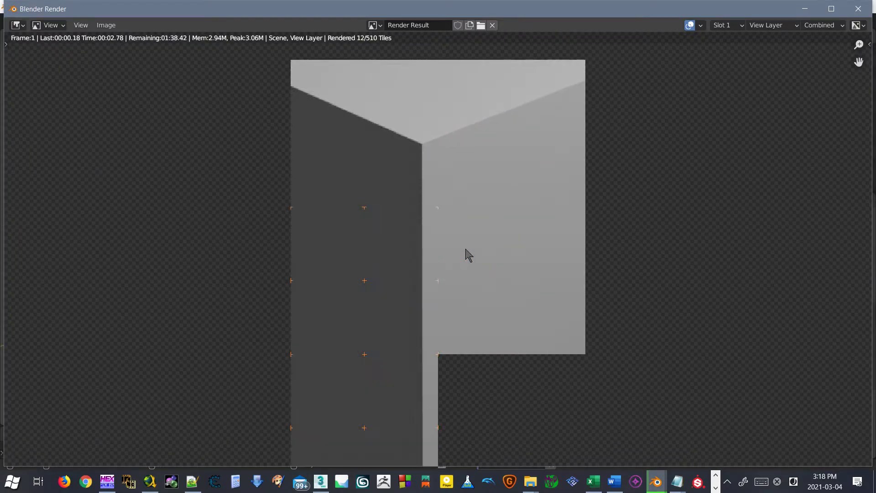
scroll(466, 250, down, 3)
scroll(468, 254, down, 2)
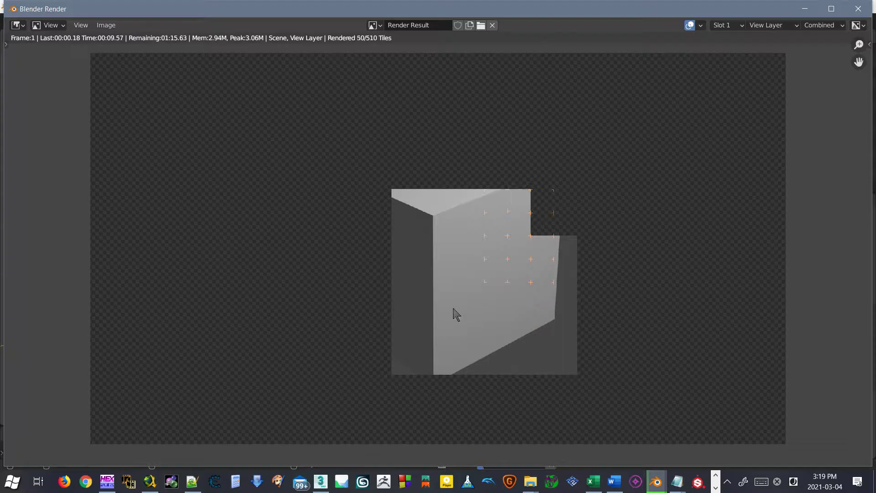
key(Escape)
- Set the render engine to Eevee and render a still image of the scene
click(807, 238)
click(805, 250)
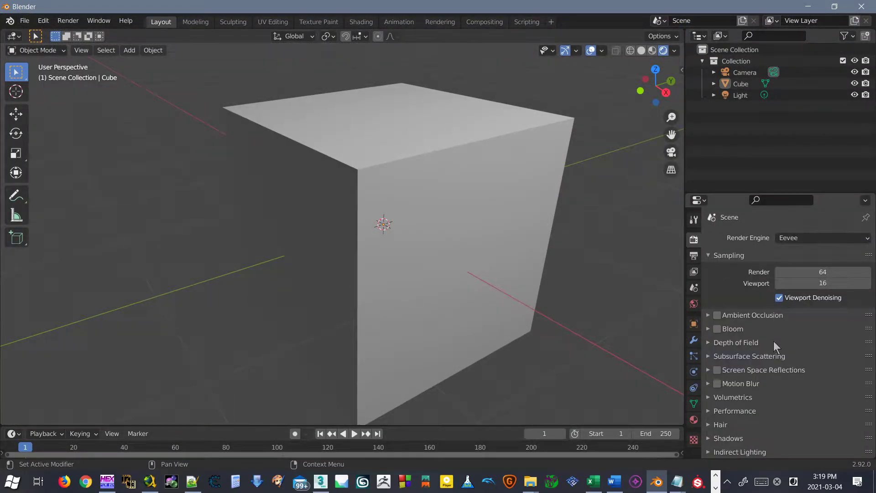
click(68, 20)
click(87, 33)
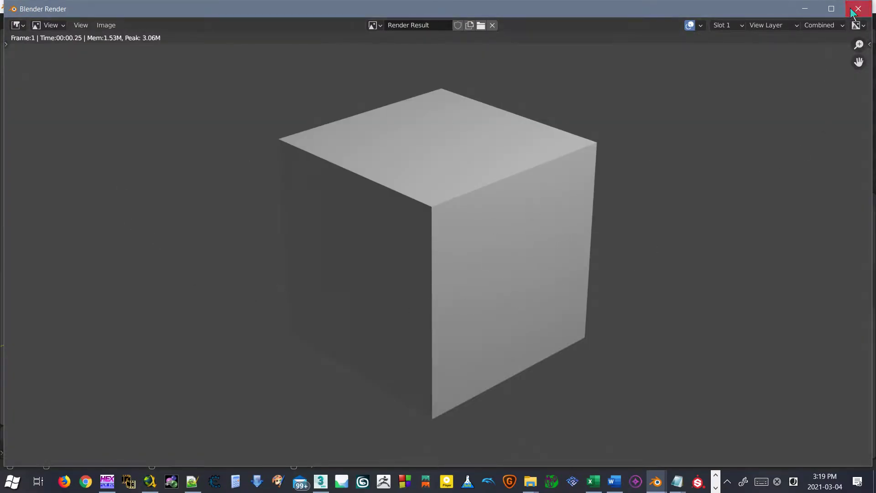
- Close the render result and look at the render engines available for the scene
key(Escape)
click(803, 238)
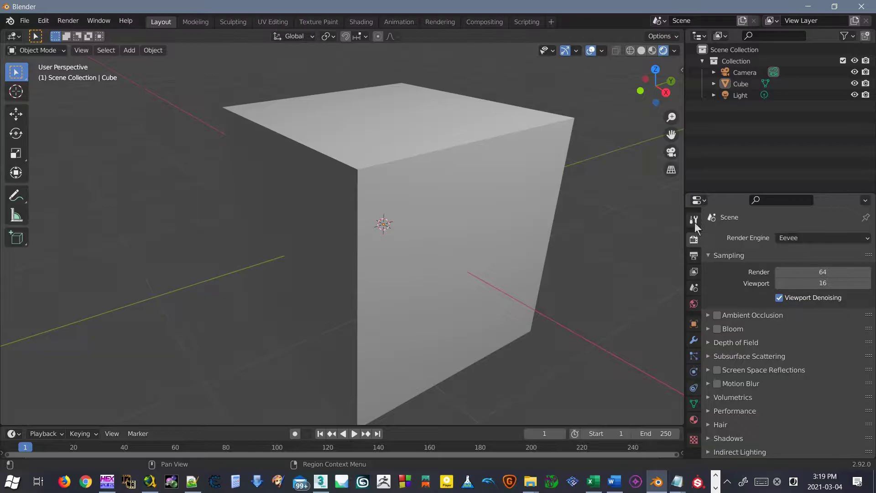
click(814, 238)
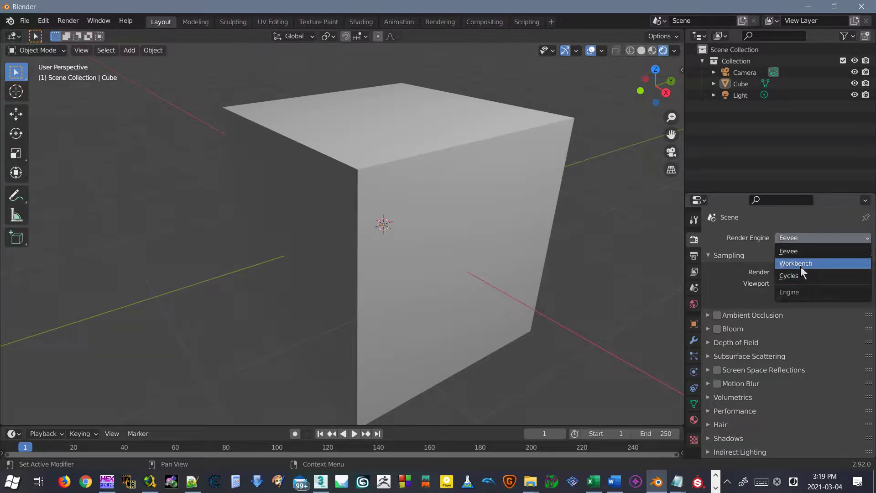
- Check the Cycles render devices in the preferences, comparing OptiX with CUDA and leaving CUDA selected
click(27, 23)
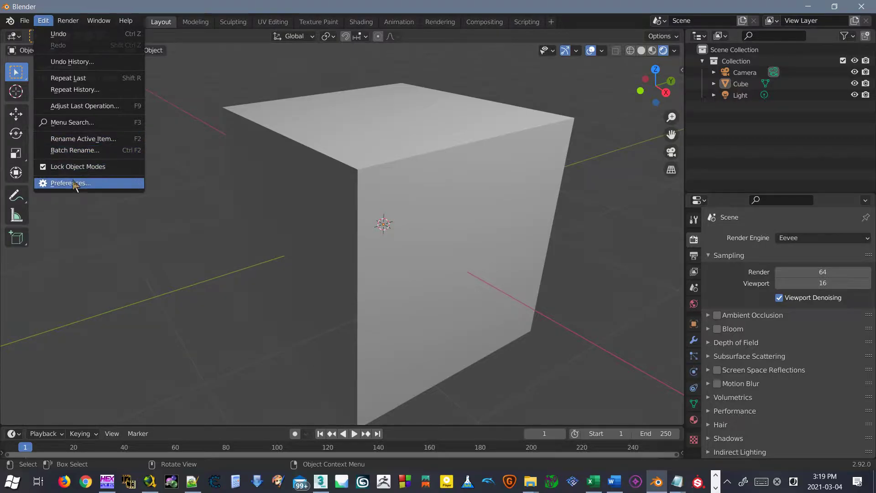
click(91, 181)
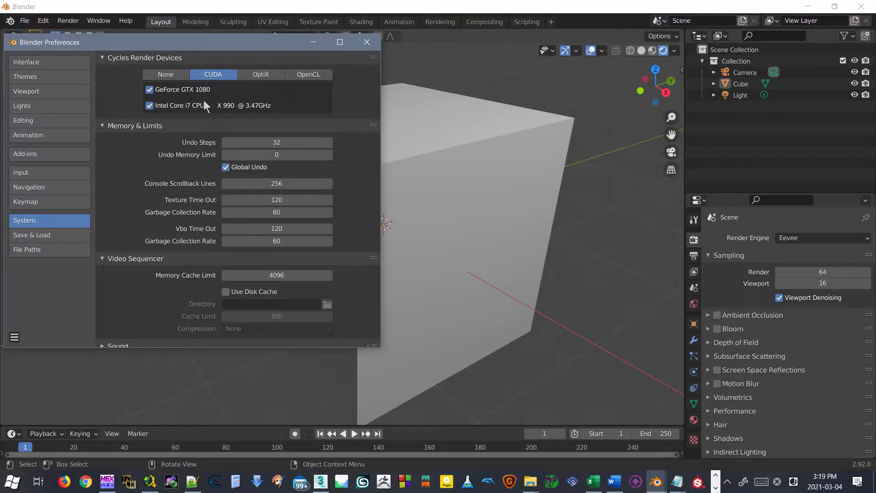
click(254, 75)
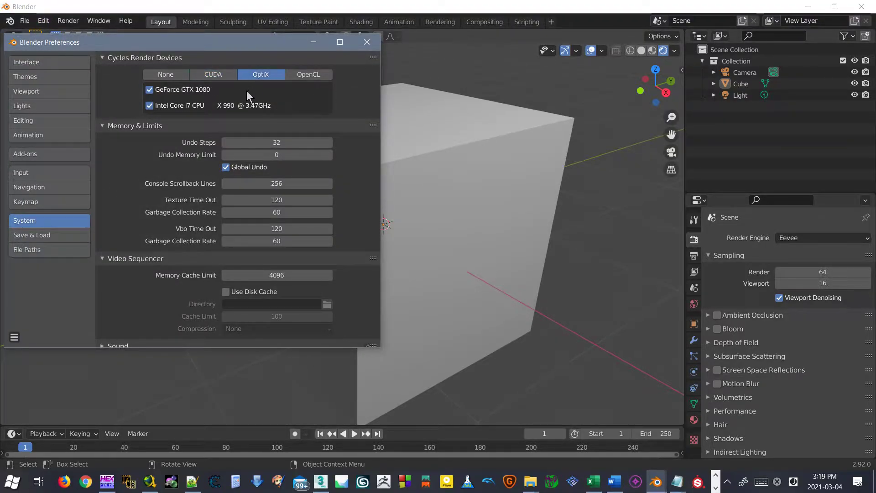
click(201, 77)
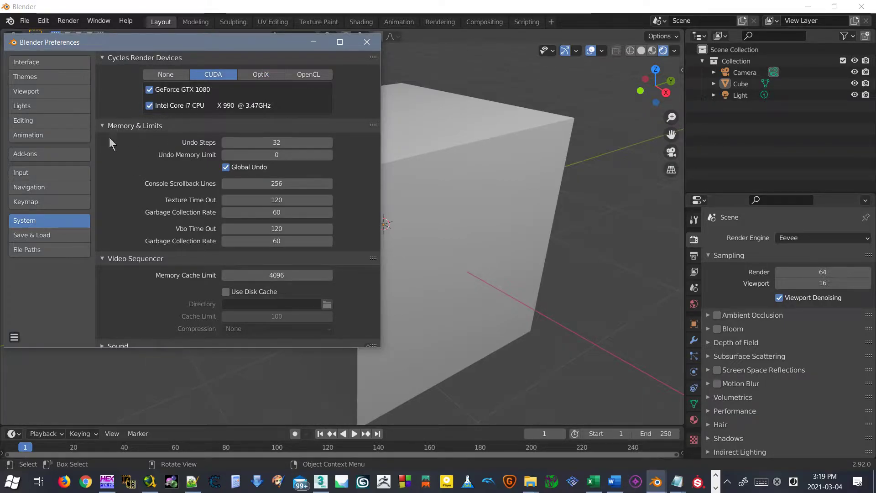
click(363, 44)
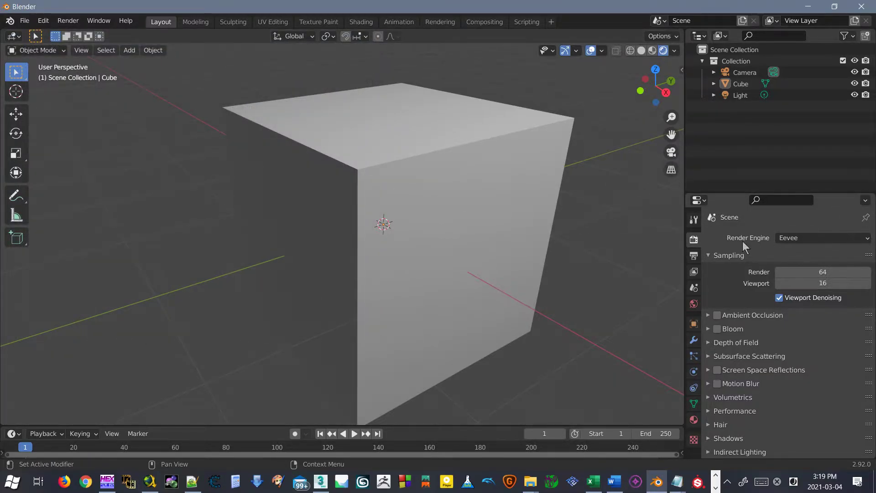
- Examine Eevee's render settings from Sampling to Screen Space Reflections, leaving all the sections collapsed
click(694, 255)
click(694, 239)
click(710, 256)
click(710, 269)
click(711, 269)
click(710, 285)
click(710, 284)
click(709, 296)
click(708, 296)
click(709, 311)
click(710, 311)
click(706, 325)
click(706, 325)
click(706, 339)
click(706, 339)
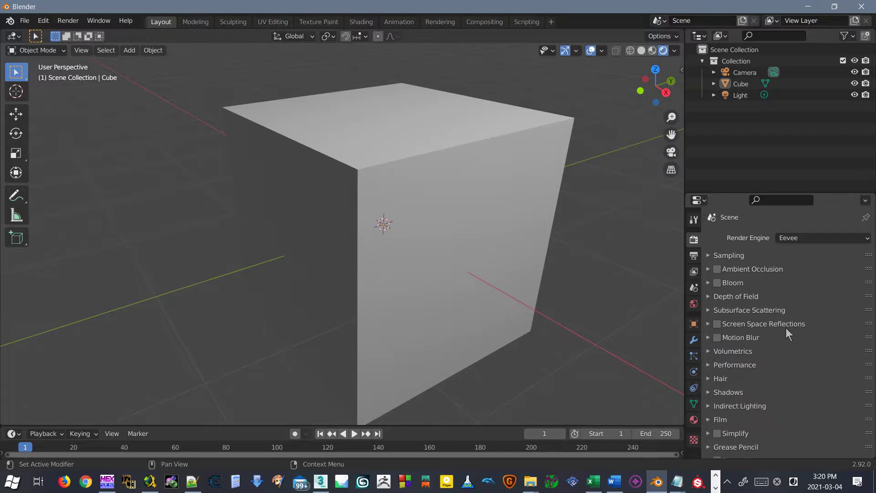
- Review the output dimensions, switching Render Region on and off again
click(694, 256)
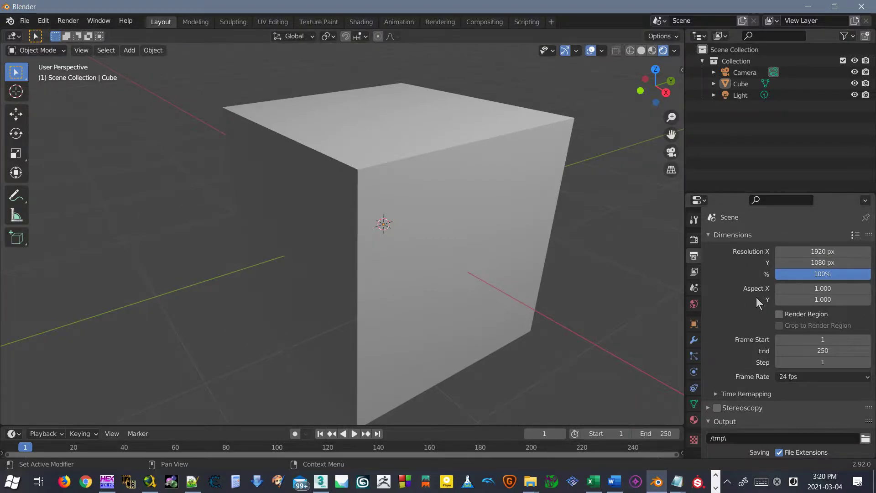
click(780, 315)
click(780, 315)
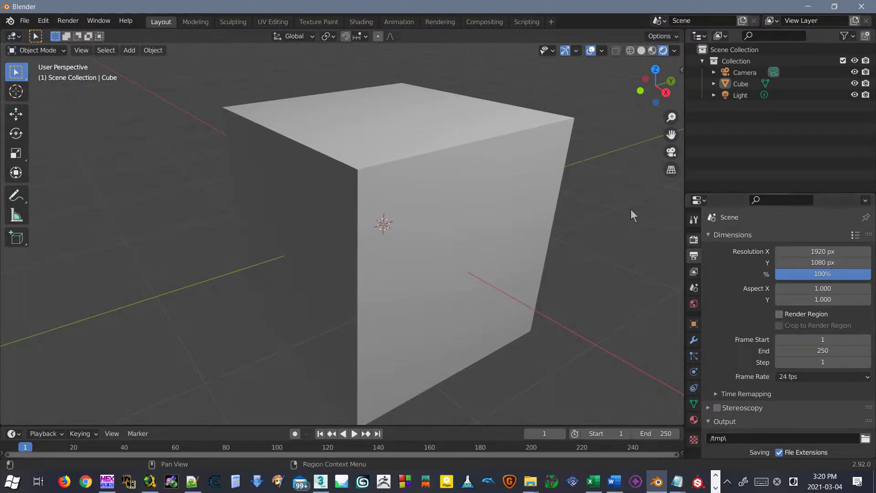
- Look at the viewport's own View and 3D Cursor settings in the sidebar, and hide the sidebar again
scroll(384, 225, down, 9)
scroll(219, 210, up, 3)
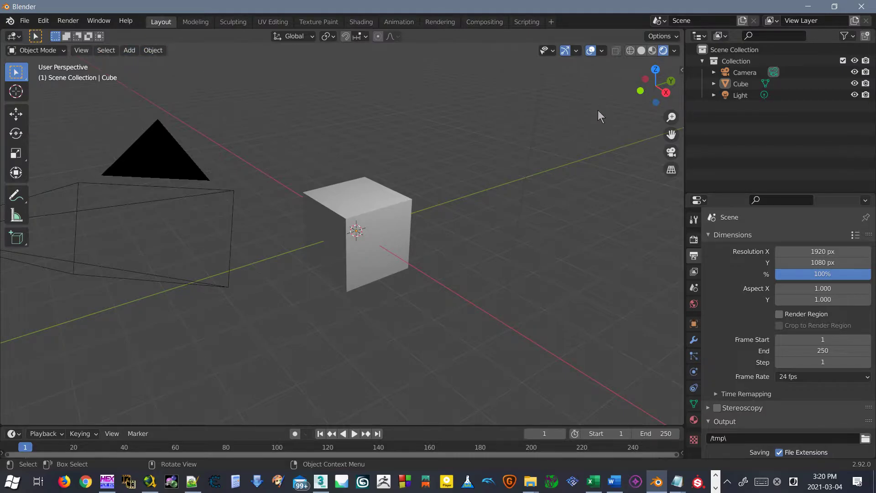
click(682, 69)
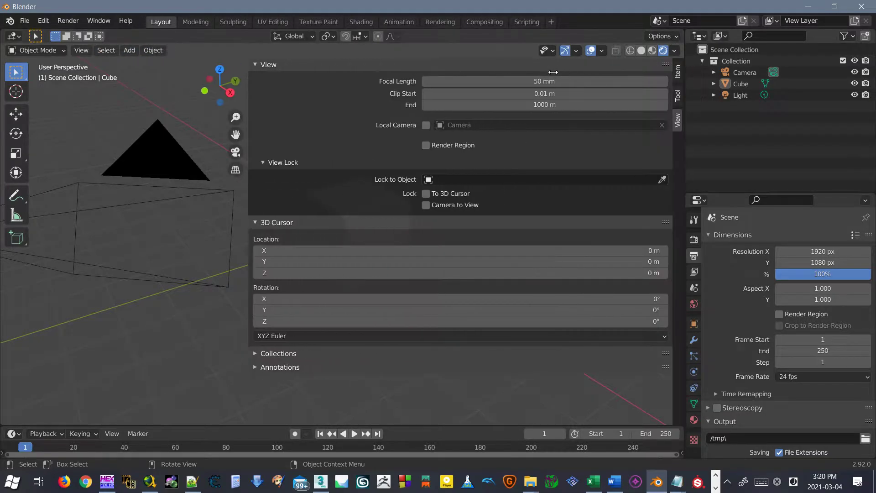
drag(553, 72, 632, 87)
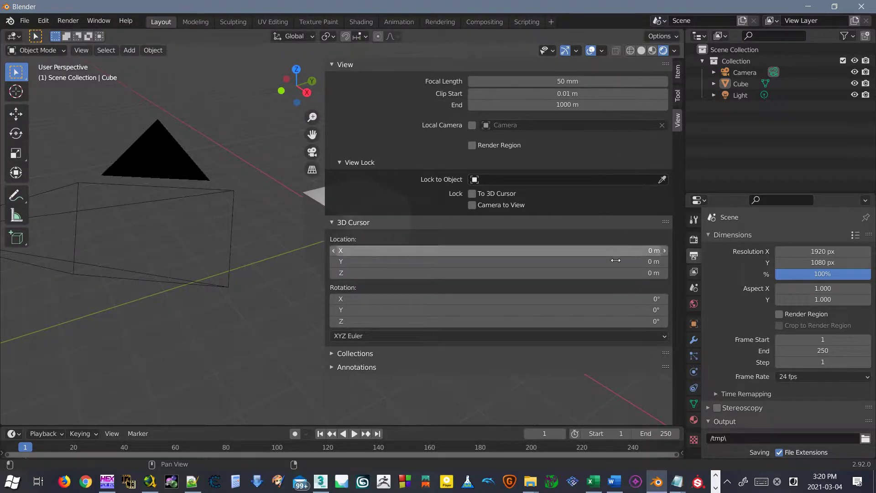
key(n)
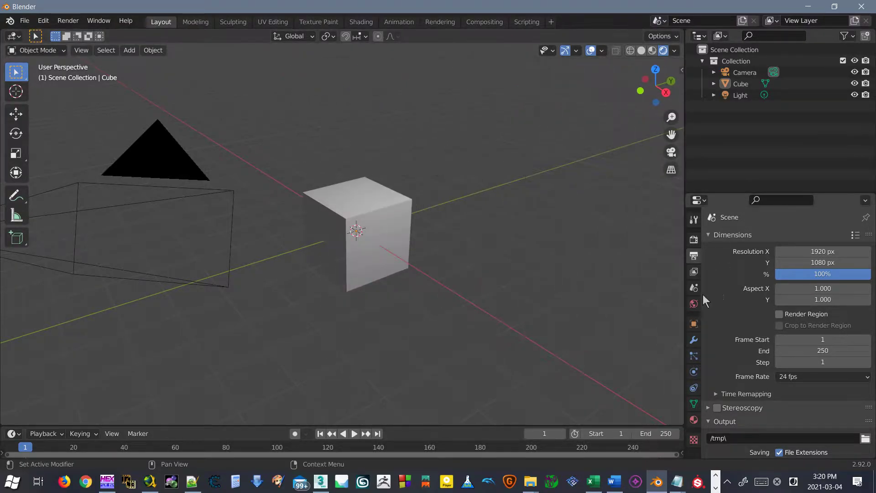
- Select the camera in the viewport and show its lens properties
click(188, 163)
click(694, 372)
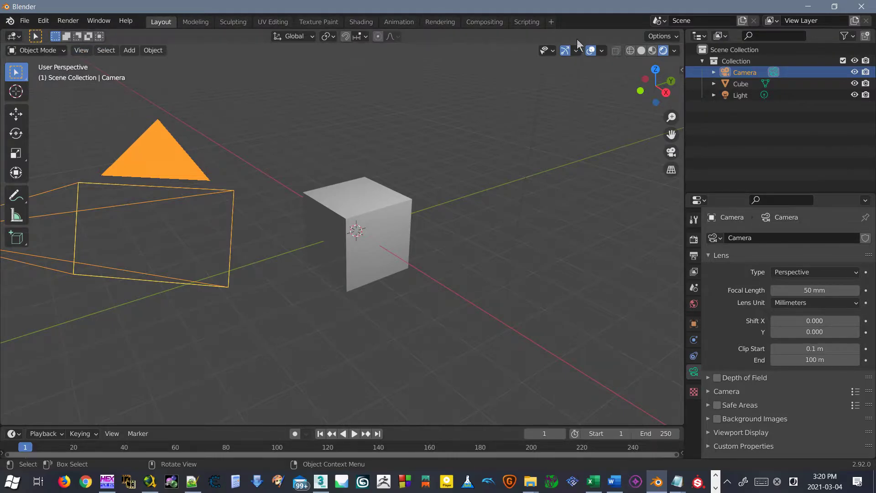
click(674, 53)
- Switch the viewport back and forth between the user perspective and the camera's view, ending in the camera view
key(KP_0)
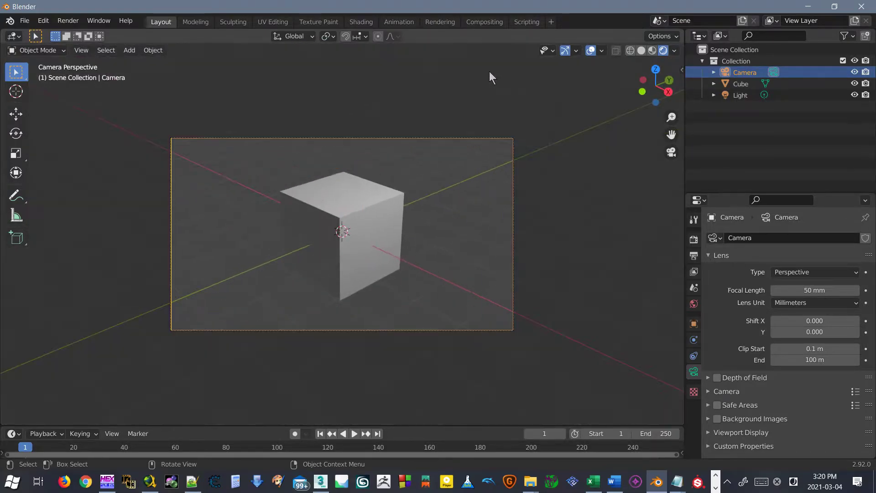
key(KP_0)
key(KP_0)
click(116, 51)
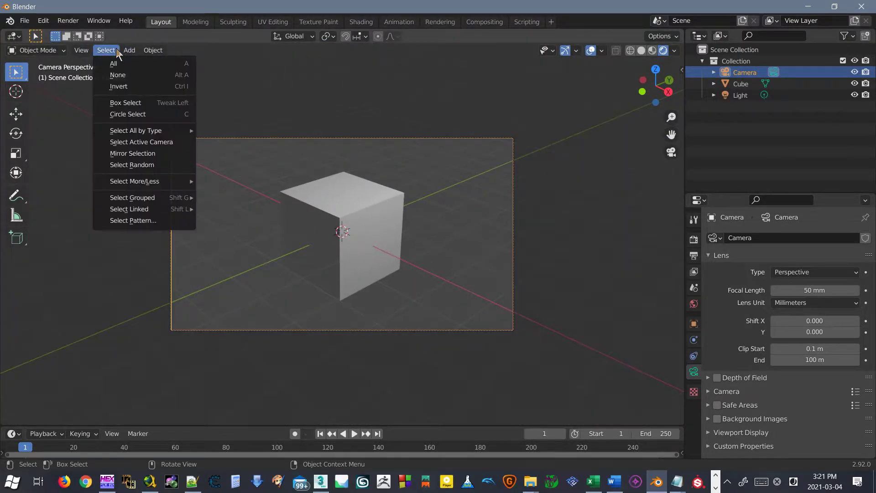
mouse_move(129, 52)
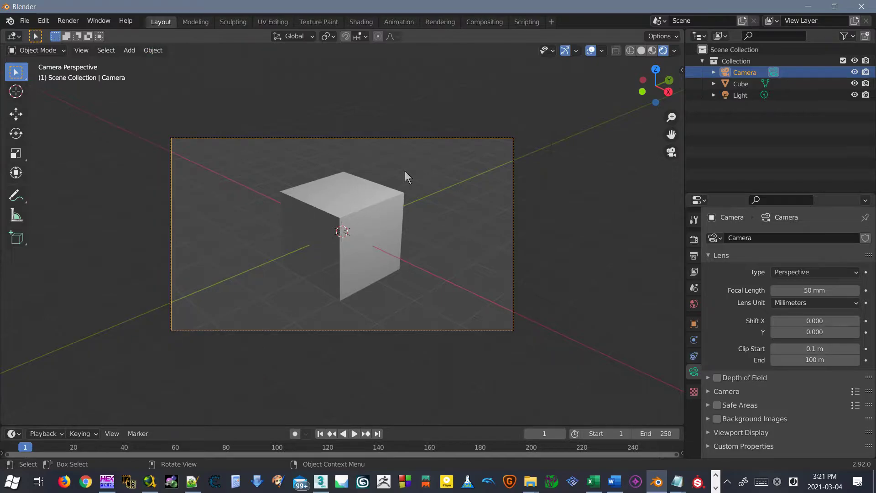
key(KP_0)
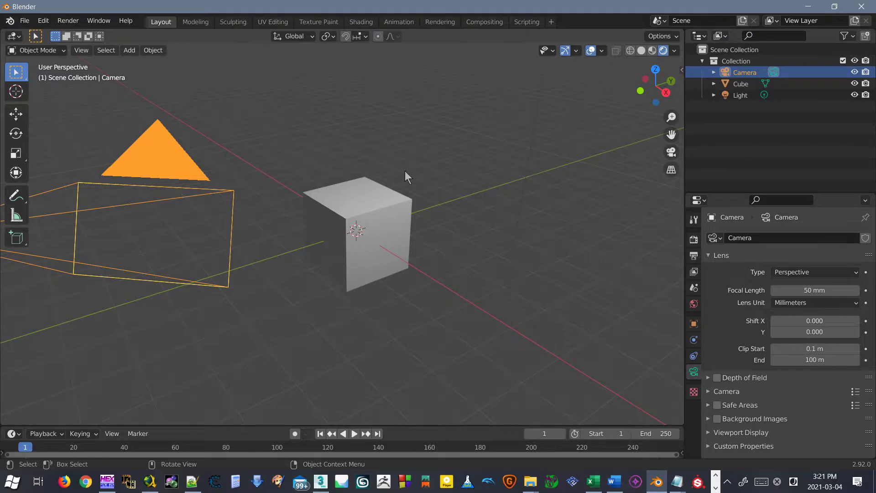
key(KP_0)
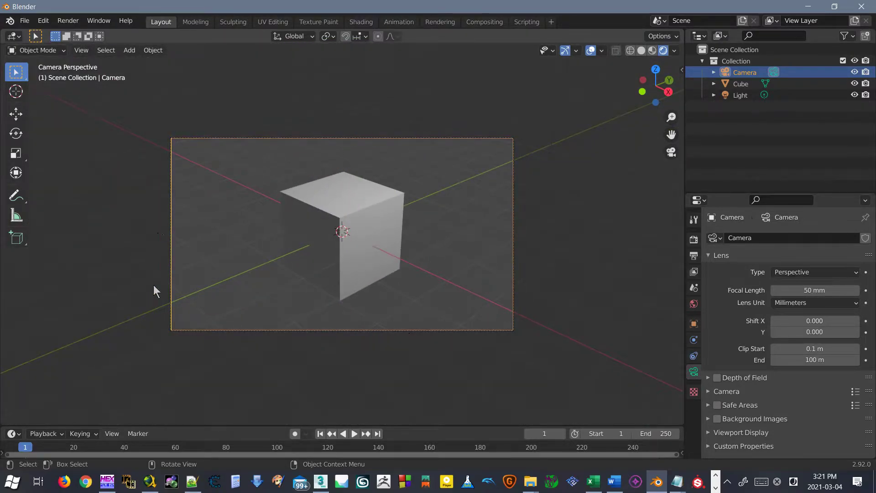
- Try different Y and X output resolutions while watching the camera frame, cancelling each change
click(694, 240)
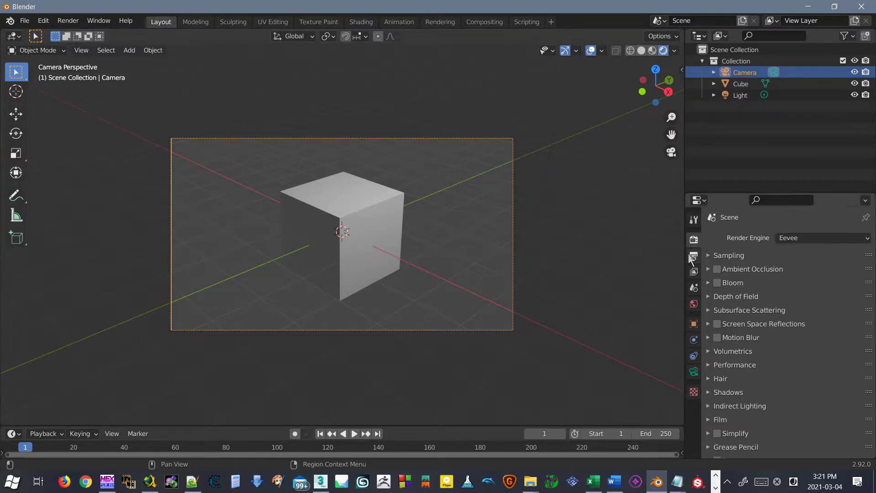
click(690, 256)
drag(823, 263, 845, 262)
key(Escape)
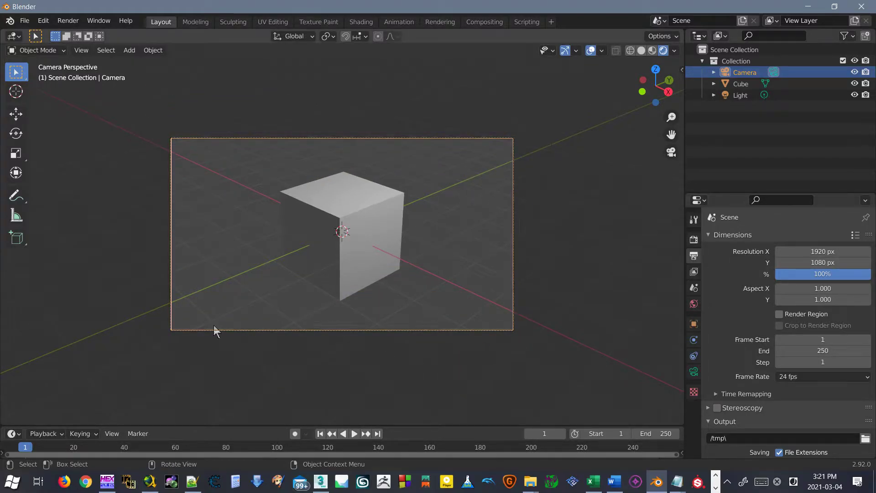
drag(823, 251, 753, 252)
key(Escape)
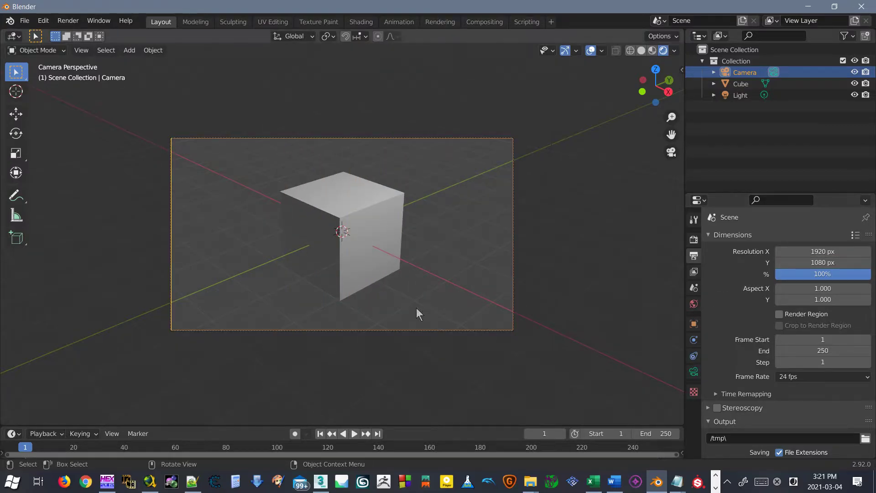
- Leave the camera view, select the cube, and view it from its other side together with the light and camera
click(554, 147)
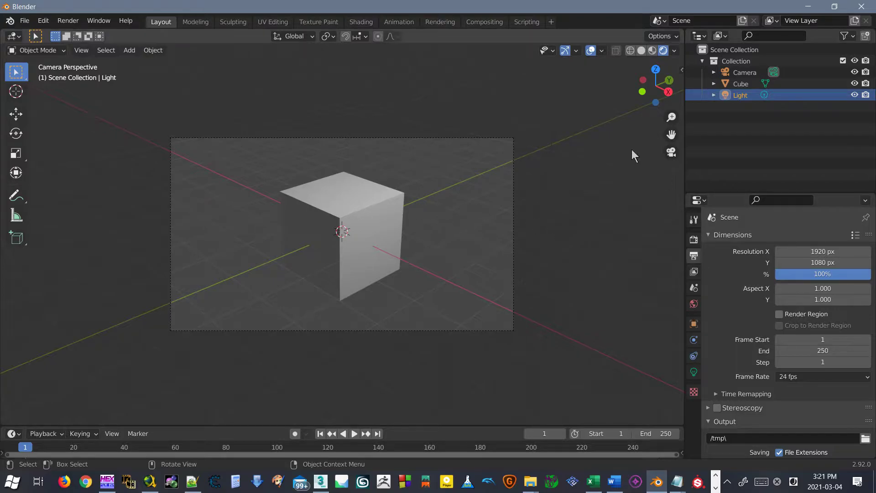
key(KP_0)
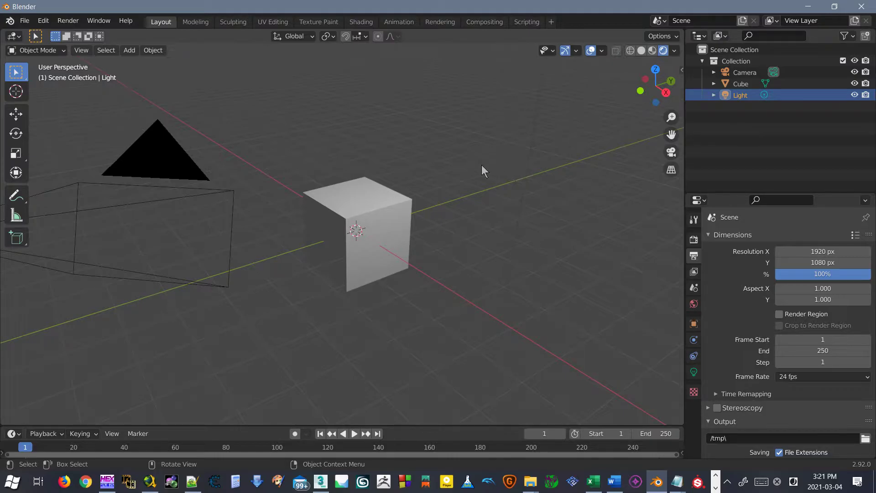
middle_drag(444, 172, 352, 208)
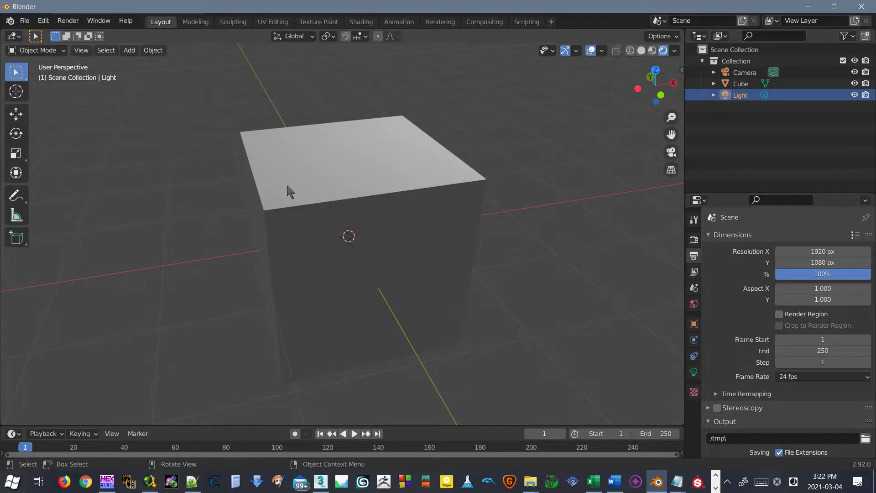
middle_drag(295, 194, 326, 205)
click(371, 189)
scroll(371, 190, down, 8)
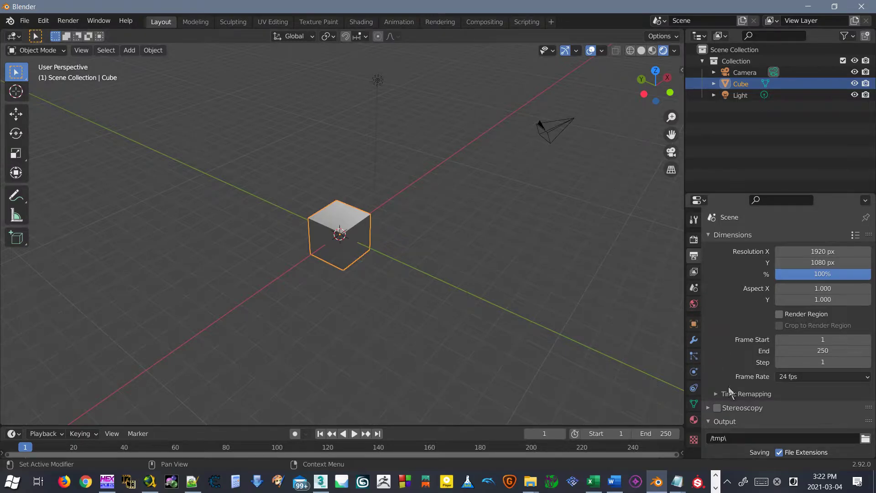
- Review the view layer passes, the scene settings, and the world's background surface color
click(693, 274)
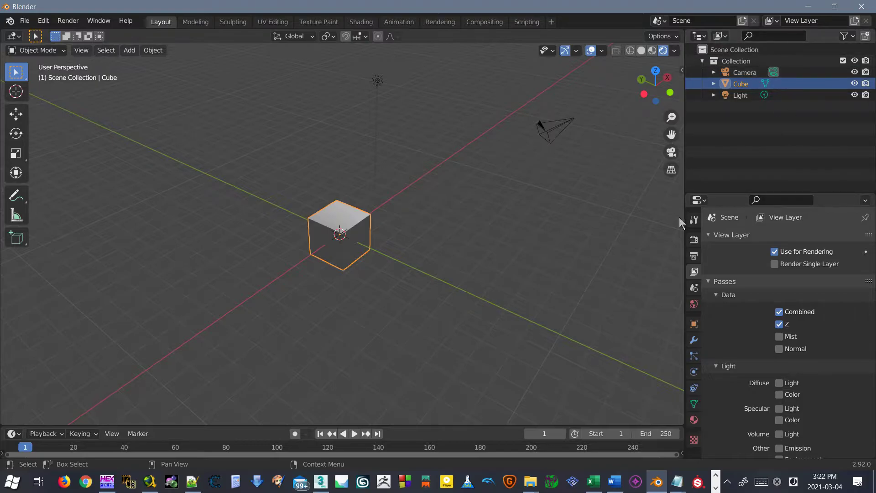
click(693, 303)
click(694, 287)
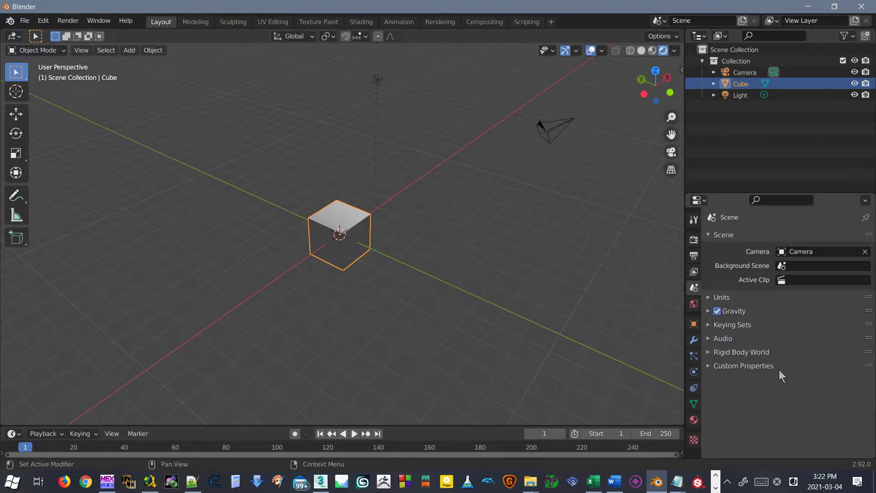
click(694, 304)
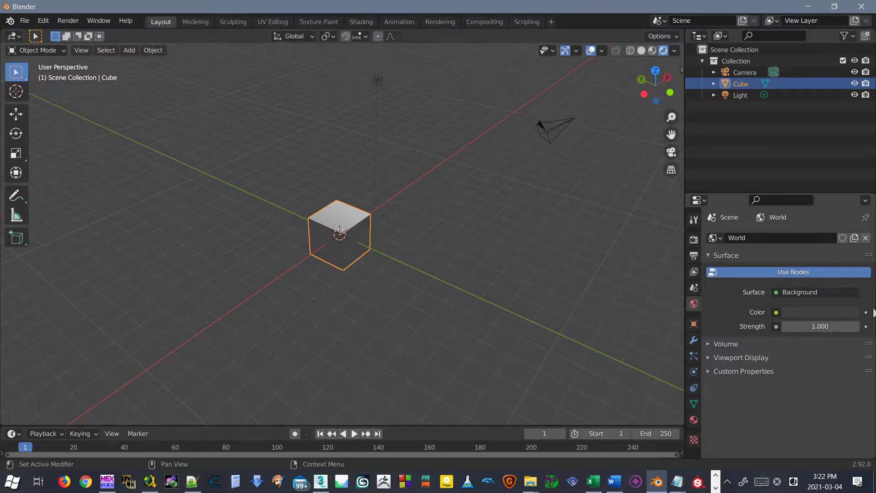
click(841, 313)
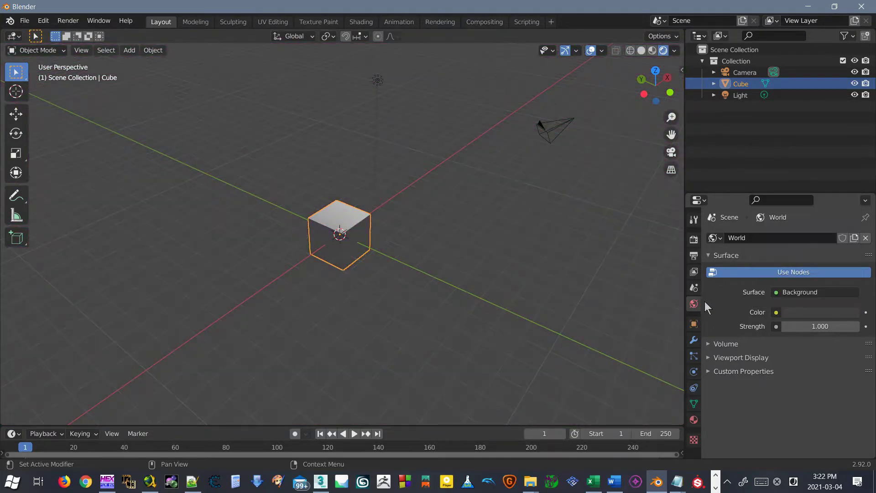
- Turn on the cube's Name display in its object Viewport Display settings
click(694, 324)
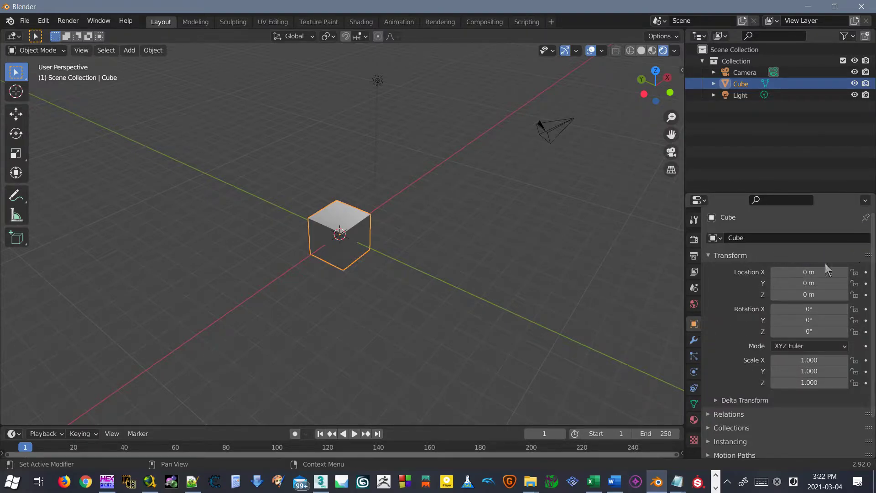
scroll(708, 354, down, 3)
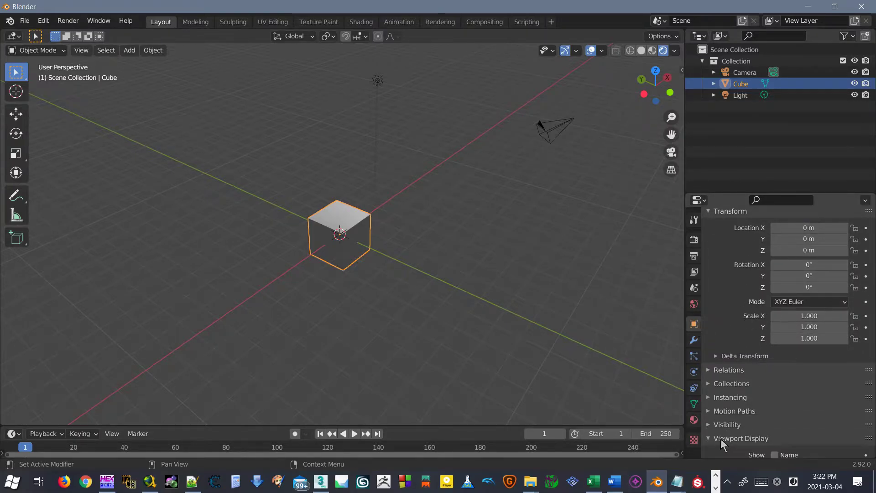
click(723, 439)
scroll(740, 420, down, 5)
click(780, 347)
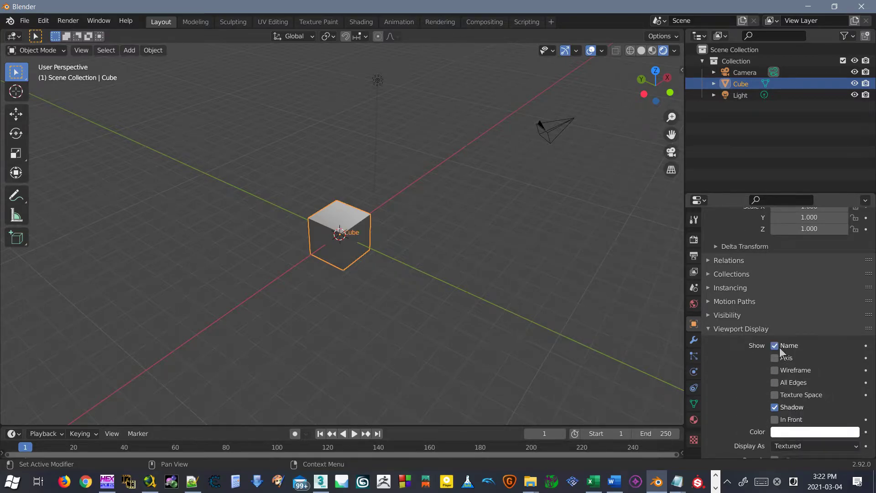
scroll(376, 237, up, 8)
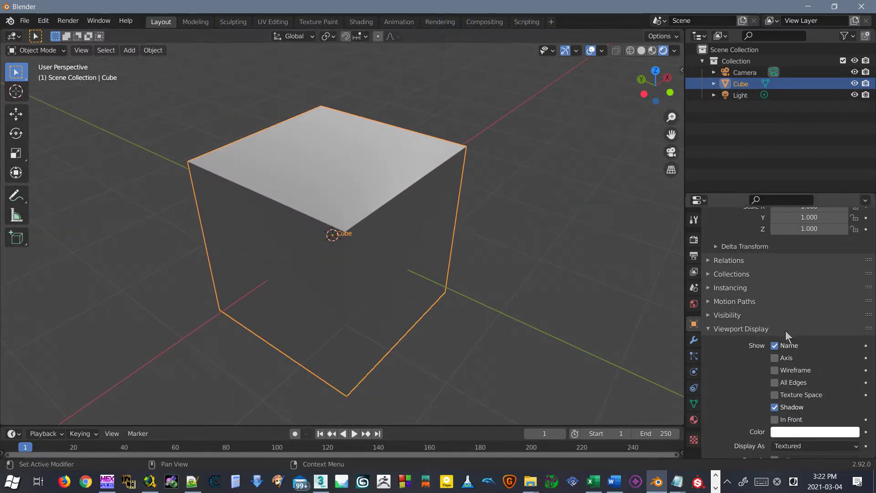
- Turn off the cube's Name display and try the Wire display type before restoring Display As to Textured
click(789, 346)
scroll(744, 416, down, 2)
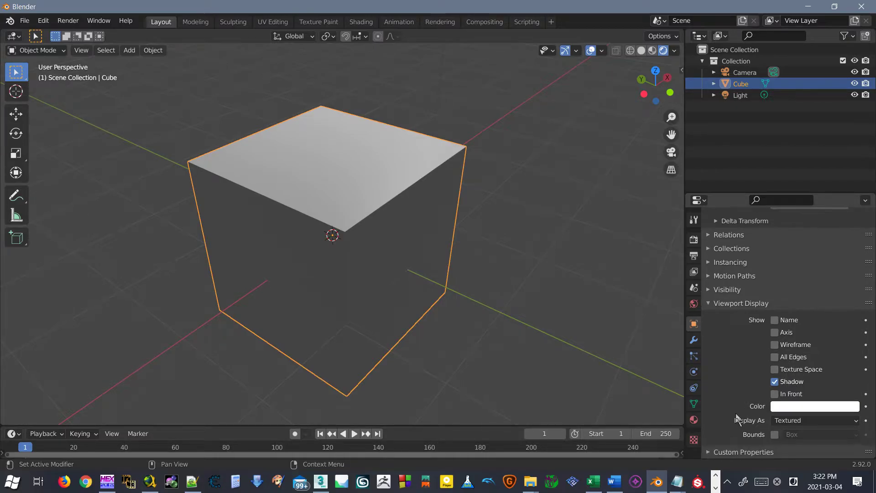
click(790, 419)
click(796, 395)
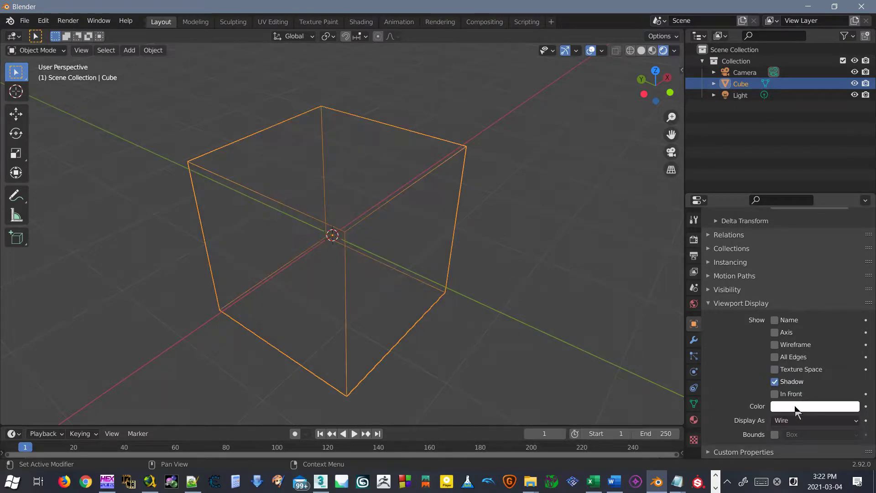
click(797, 420)
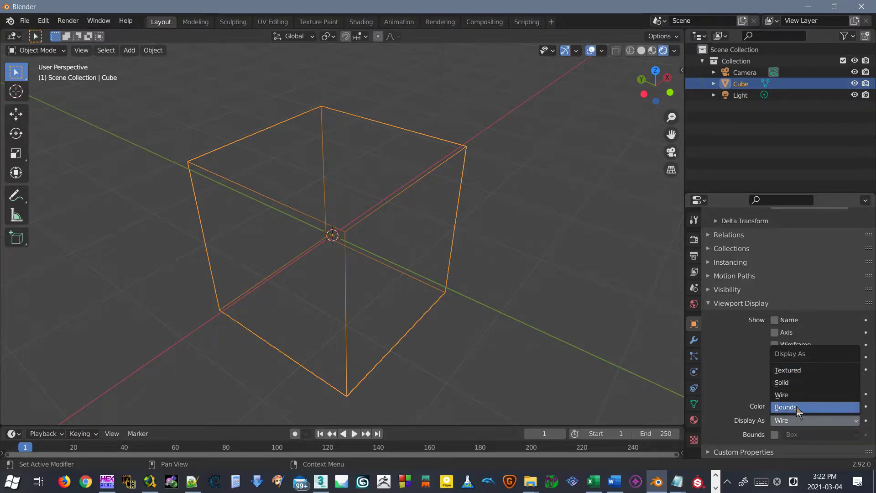
click(789, 370)
- Review the cube's available modifiers, physics types and object constraint settings
click(694, 340)
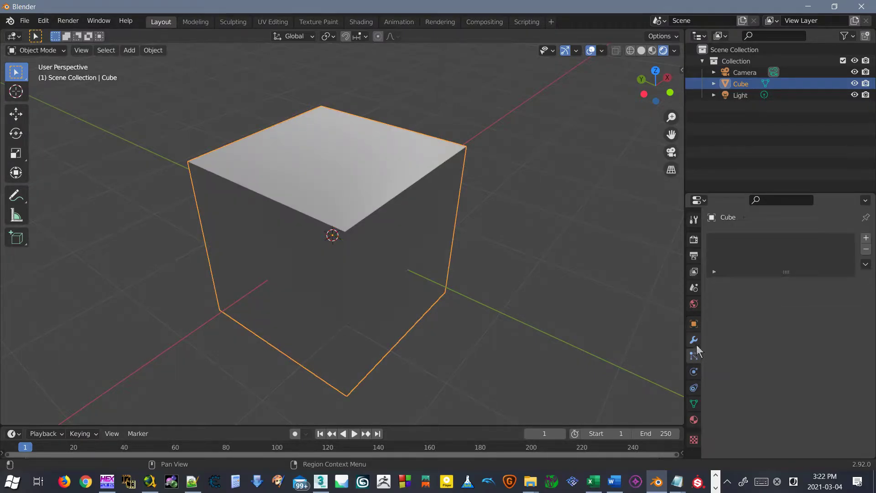
click(753, 239)
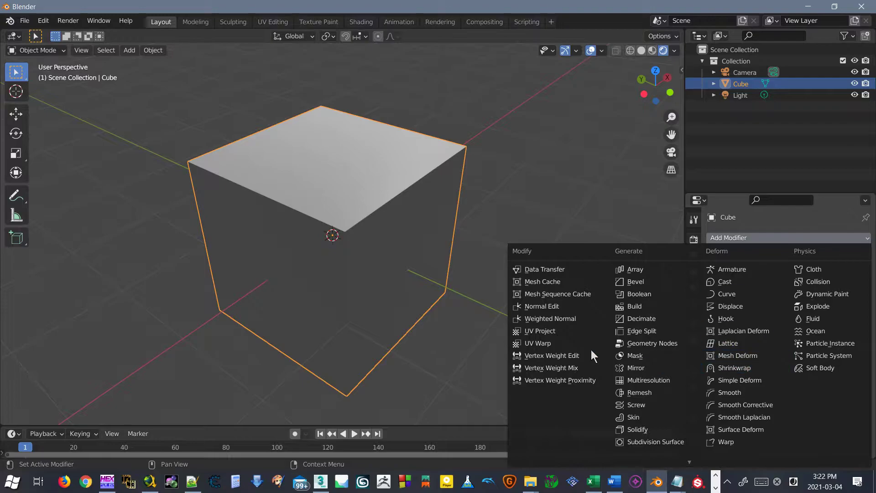
click(718, 238)
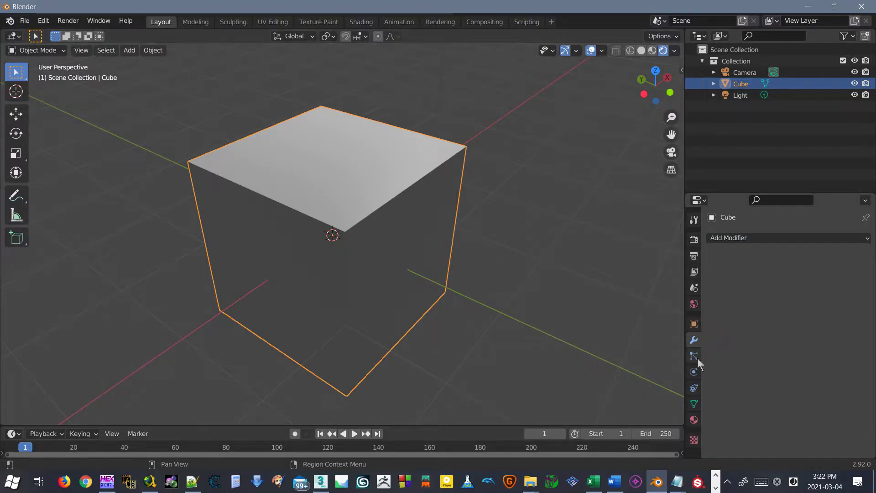
click(694, 372)
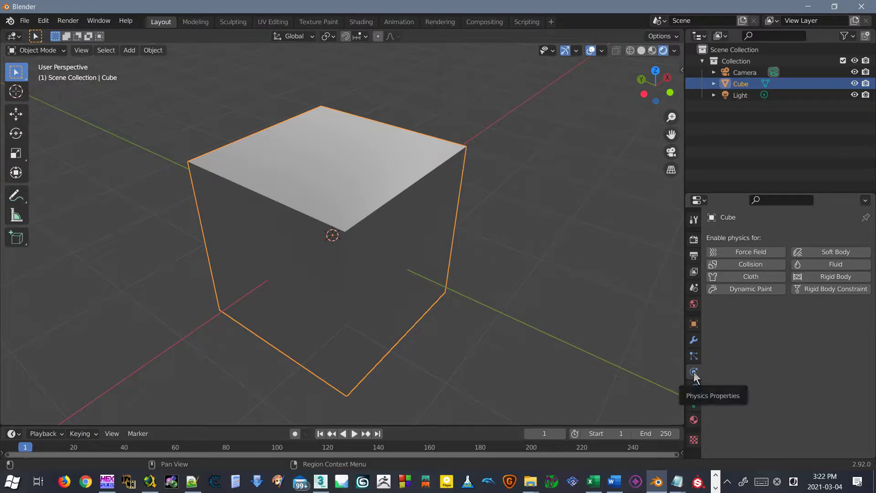
click(694, 388)
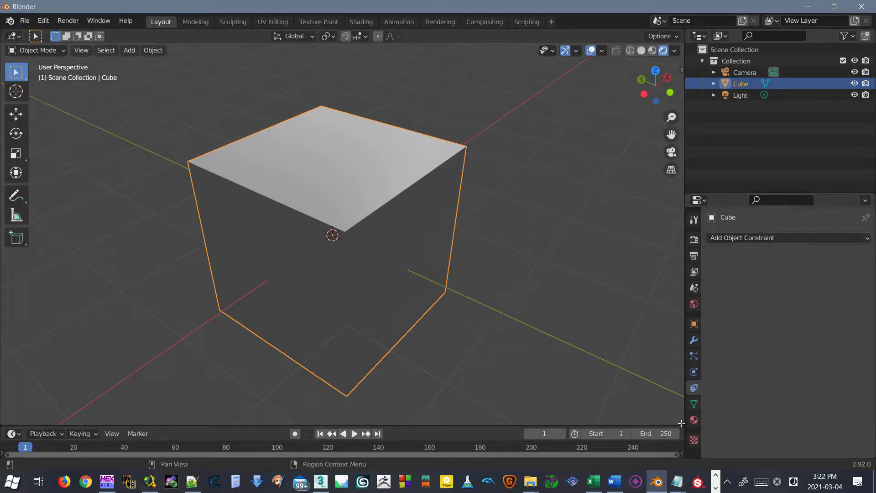
- Review the cube's mesh data, its material's surface settings, the texture properties and the active tool options
click(694, 404)
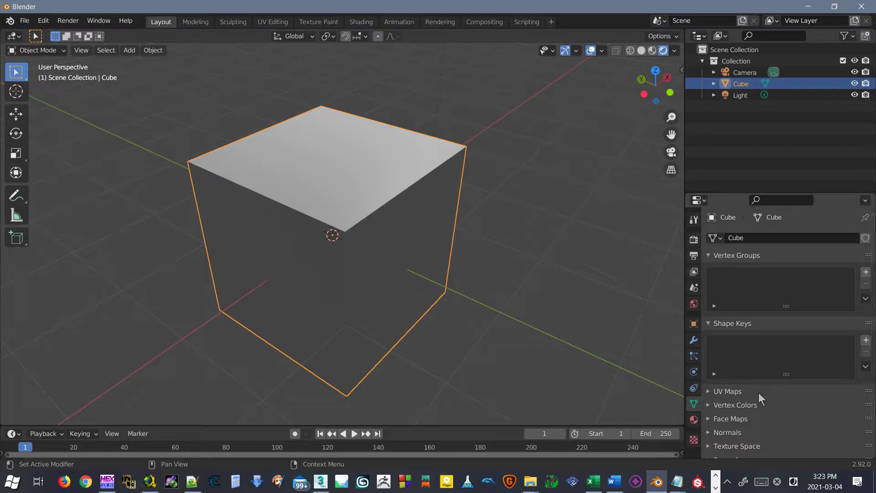
scroll(759, 392, down, 2)
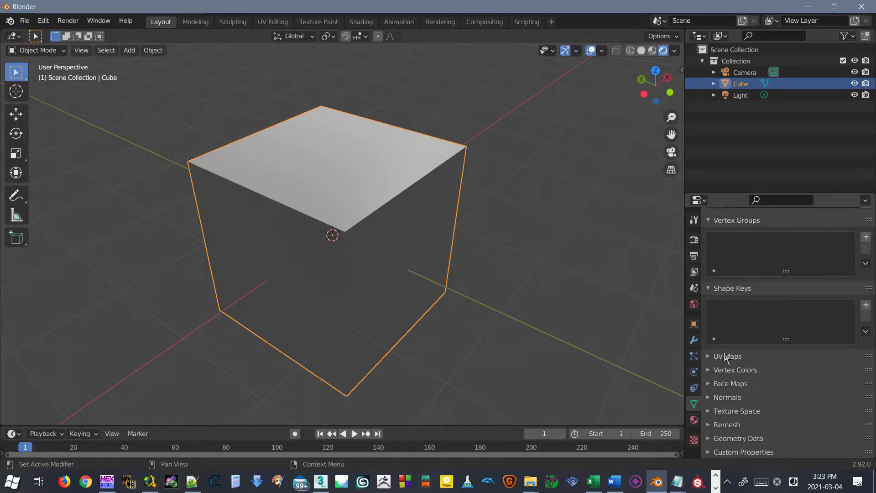
click(691, 422)
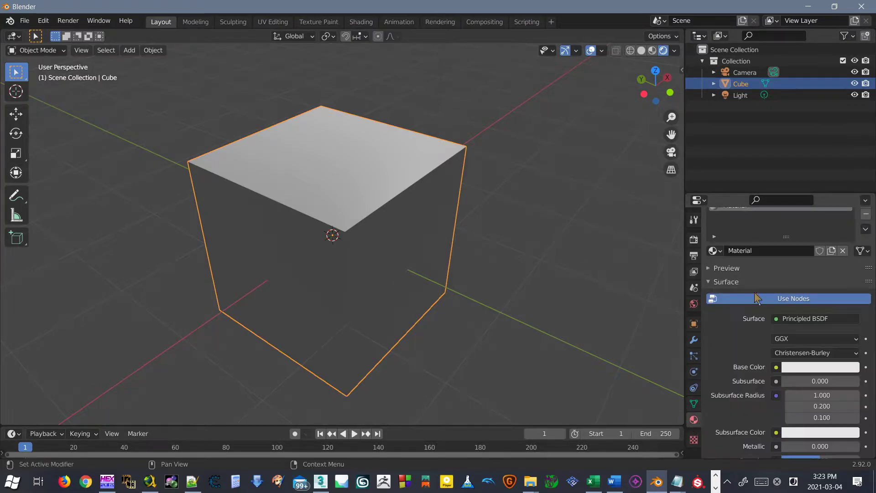
scroll(733, 332, up, 2)
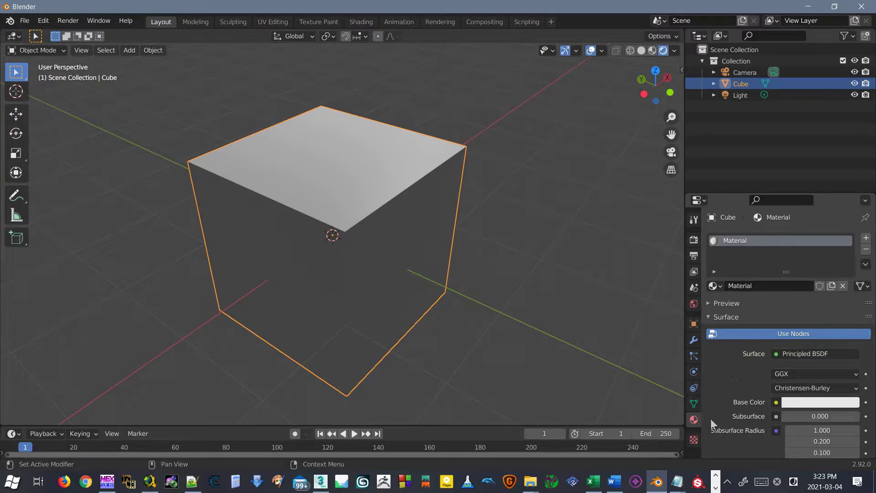
click(693, 440)
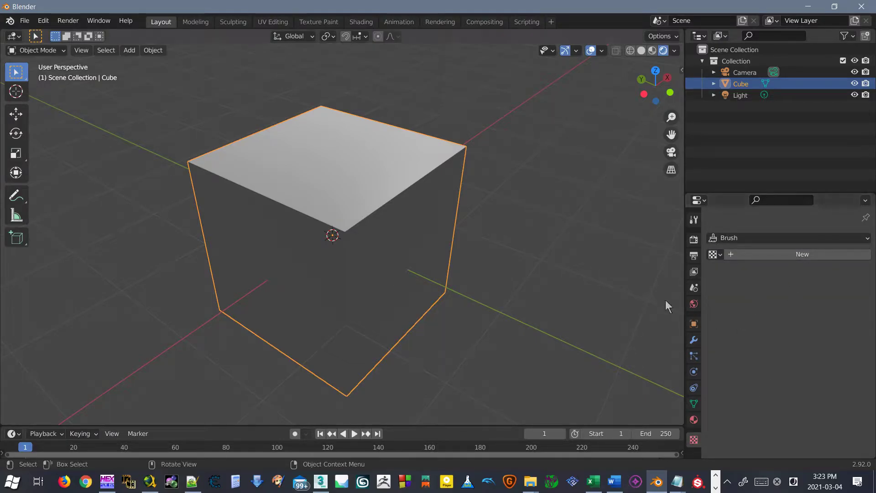
click(694, 220)
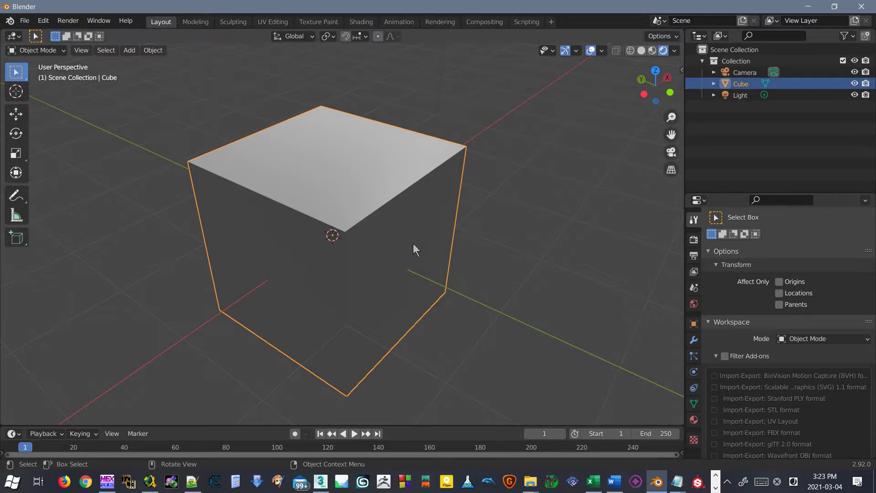
- Orbit around the cube from several angles, using the navigation gizmo as well, and deselect the cube
scroll(363, 215, down, 3)
middle_drag(362, 216, 337, 215)
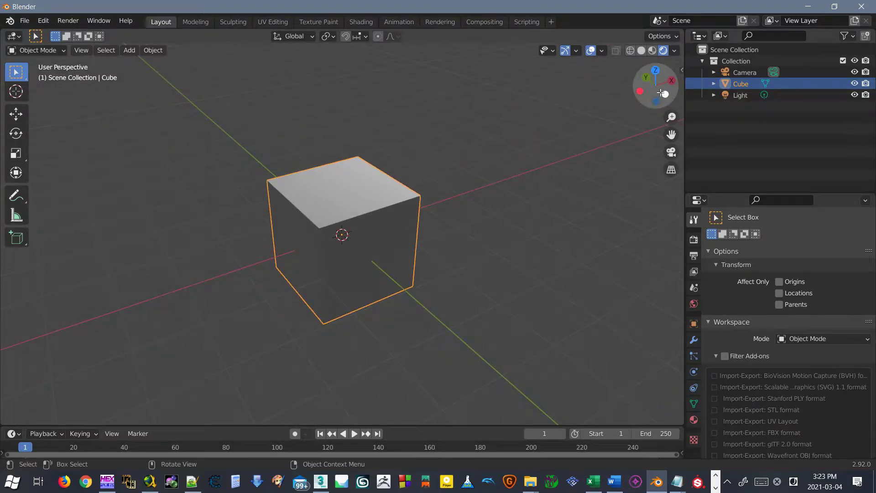
mouse_move(660, 84)
mouse_down()
mouse_move(648, 98)
mouse_move(659, 119)
mouse_move(637, 66)
mouse_move(659, 80)
mouse_move(628, 107)
mouse_move(637, 83)
mouse_move(609, 84)
mouse_move(636, 90)
mouse_move(655, 72)
mouse_move(648, 92)
mouse_move(639, 87)
mouse_move(633, 99)
mouse_move(657, 80)
mouse_up()
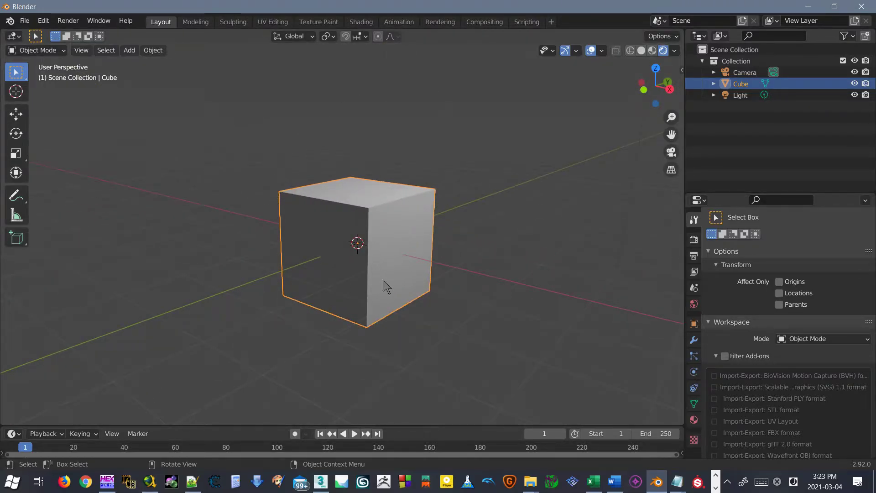
drag(650, 82, 616, 103)
drag(516, 205, 595, 235)
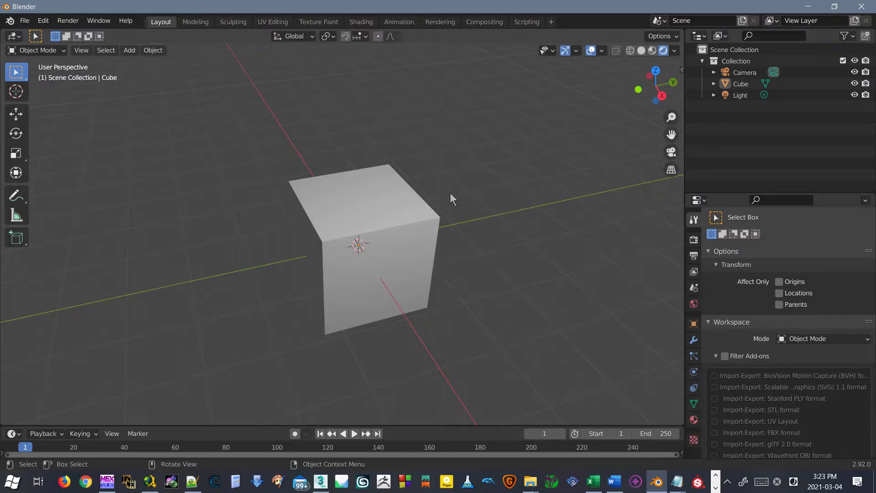
middle_drag(451, 193, 450, 193)
middle_drag(388, 162, 423, 200)
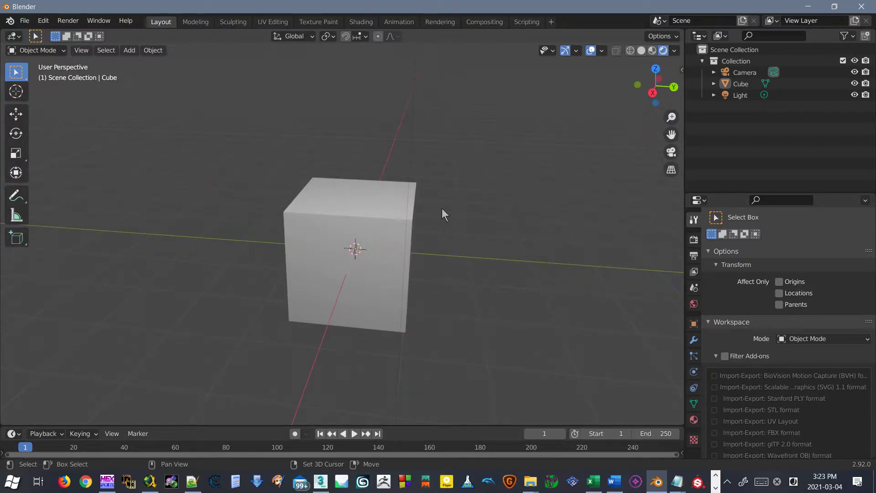
- Practise panning across the scene and zooming in and out between the cube and the whole scene
shift+middle_drag(381, 206, 421, 185)
scroll(421, 186, down, 2)
scroll(423, 185, up, 6)
scroll(420, 180, down, 3)
scroll(421, 180, up, 6)
scroll(420, 180, down, 10)
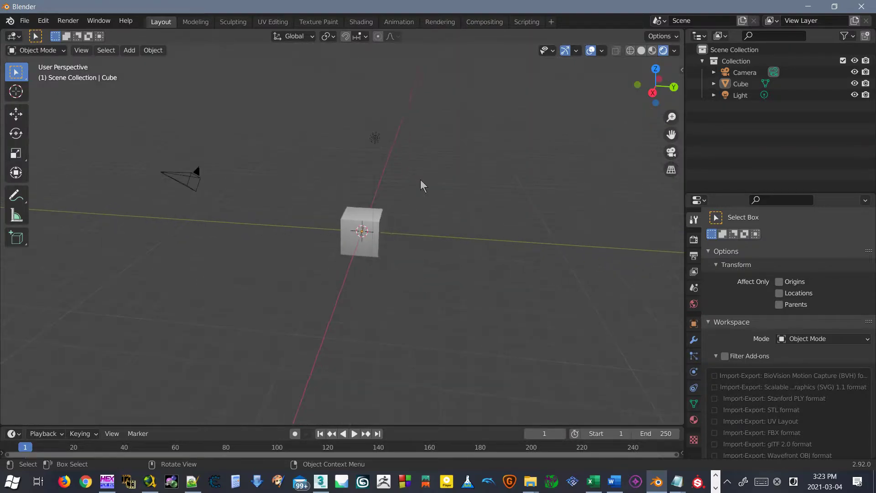
scroll(381, 209, up, 8)
shift+middle_drag(495, 200, 430, 210)
scroll(431, 210, down, 2)
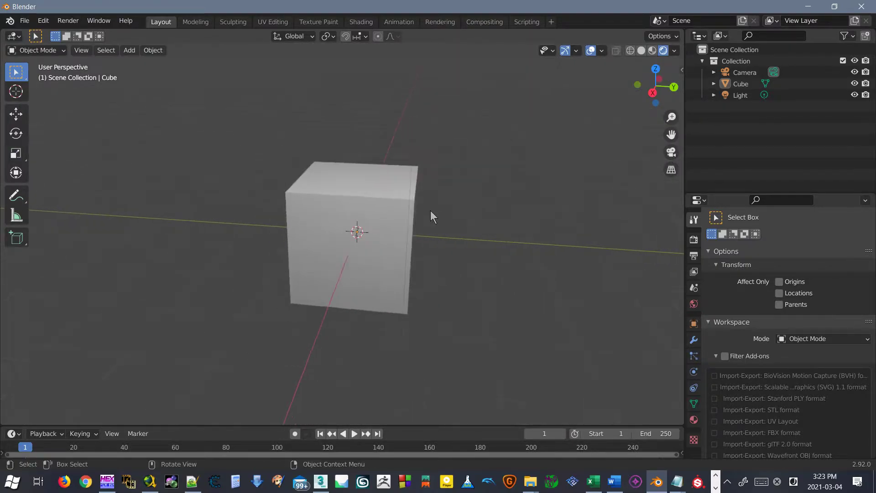
- Inspect the cube's different sides by orbiting around it at both distant and close zoom levels
middle_drag(286, 248, 361, 223)
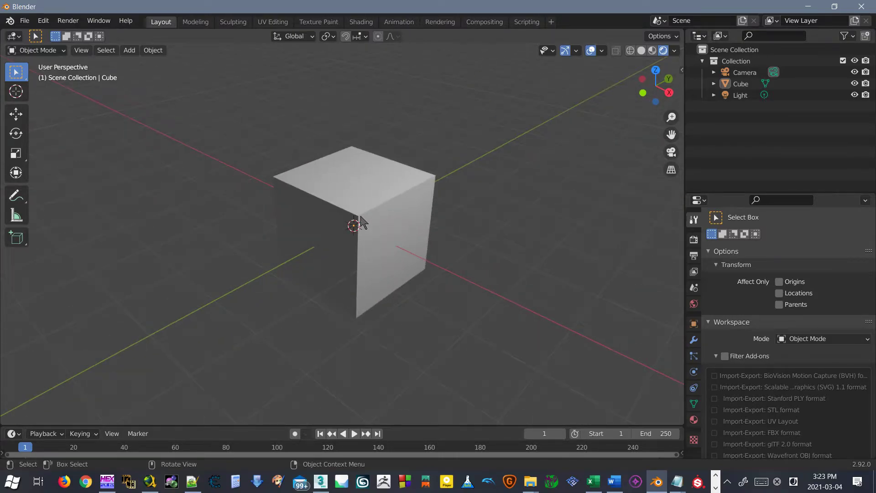
middle_drag(421, 217, 544, 248)
scroll(352, 235, up, 7)
scroll(352, 235, down, 3)
scroll(335, 240, down, 18)
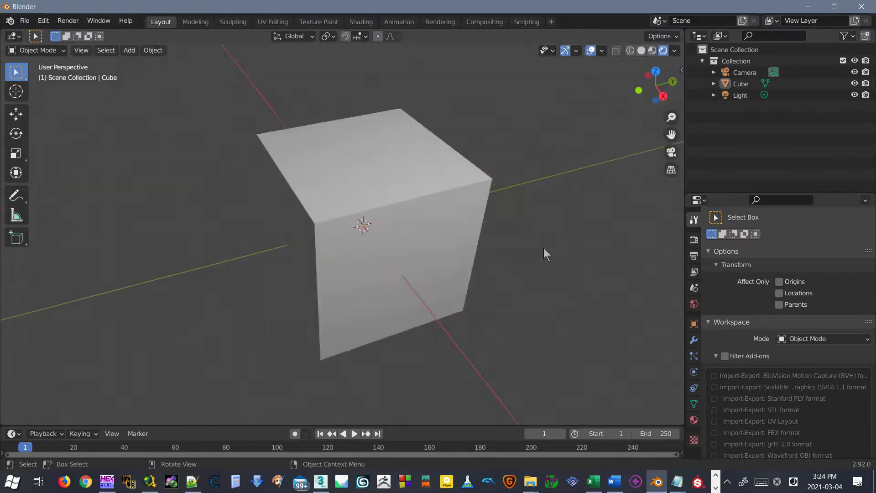
scroll(326, 231, up, 17)
middle_drag(327, 231, 402, 228)
scroll(403, 228, down, 20)
scroll(348, 239, up, 20)
scroll(344, 239, down, 6)
middle_drag(344, 239, 420, 248)
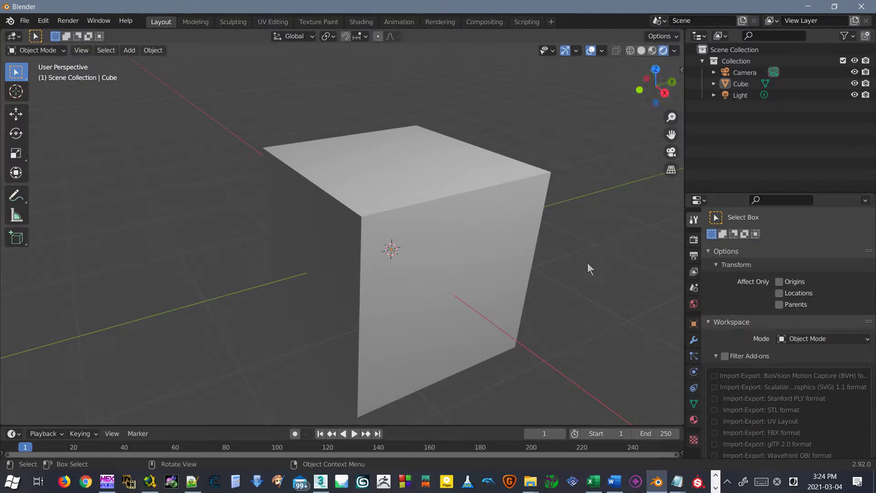
drag(532, 10, 543, 212)
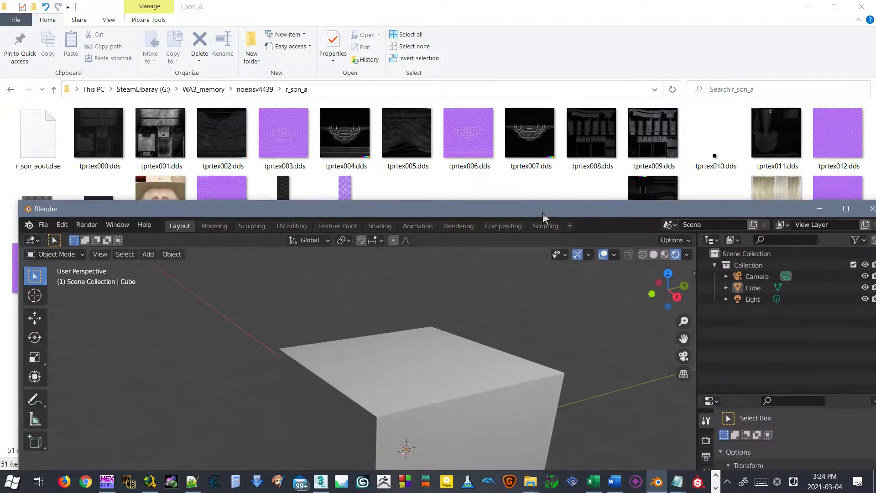
click(487, 88)
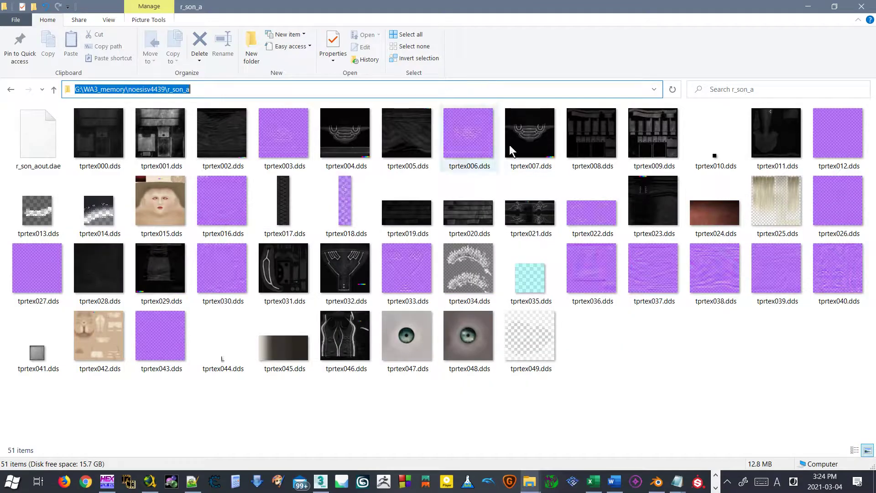
click(655, 481)
click(58, 223)
double_click(79, 209)
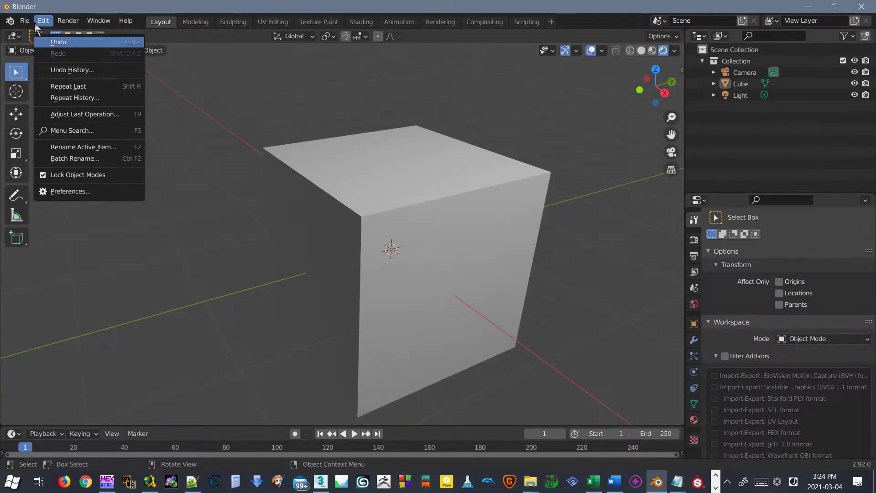
- Switch to File Explorer, copy the path of the r_son_a folder, and return to the maximized Blender window
drag(117, 8, 206, 257)
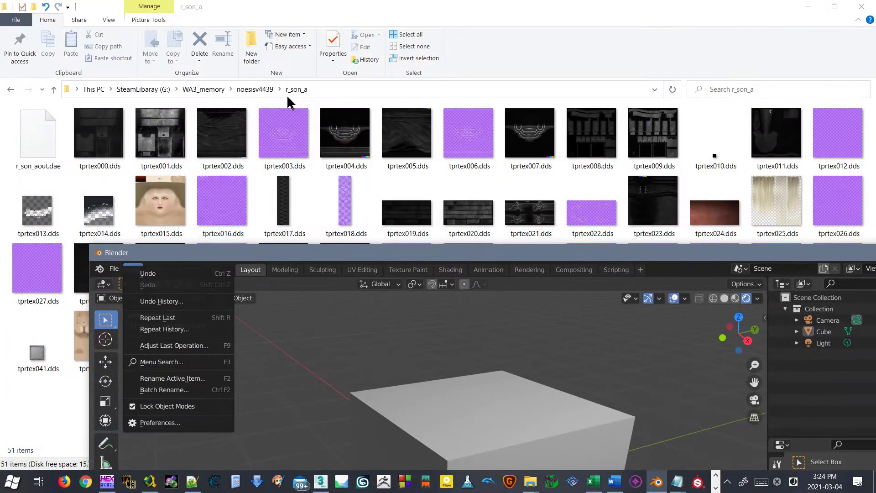
click(315, 89)
key(ctrl+c)
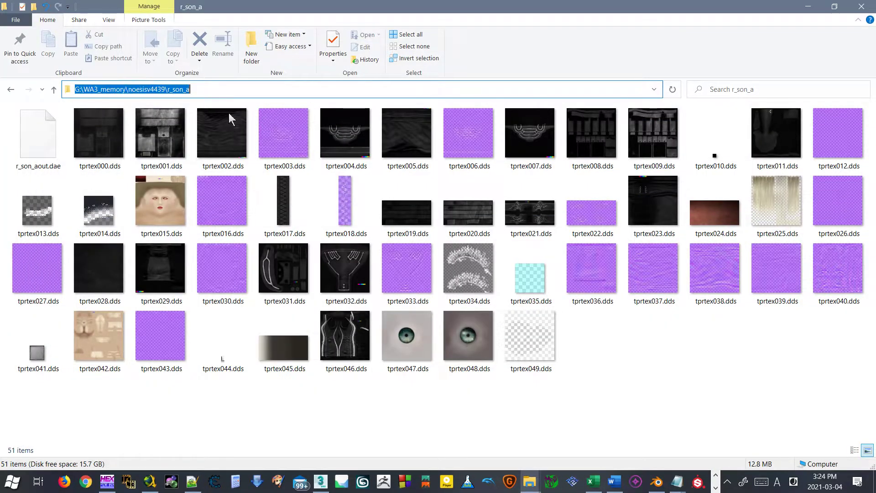
click(657, 482)
double_click(379, 201)
- Start a Collada (.dae) import and go to the folder G:\WA3_memory\noesisv4439\r_son_a using the copied path
click(24, 21)
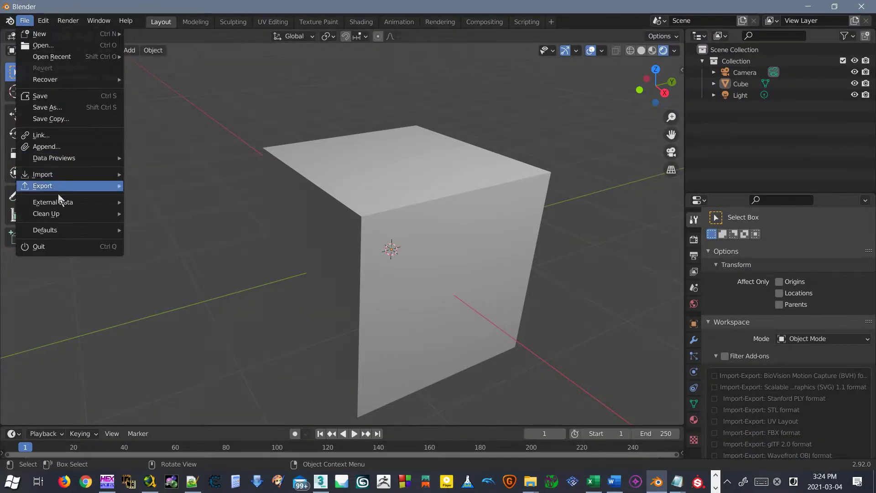
mouse_move(66, 181)
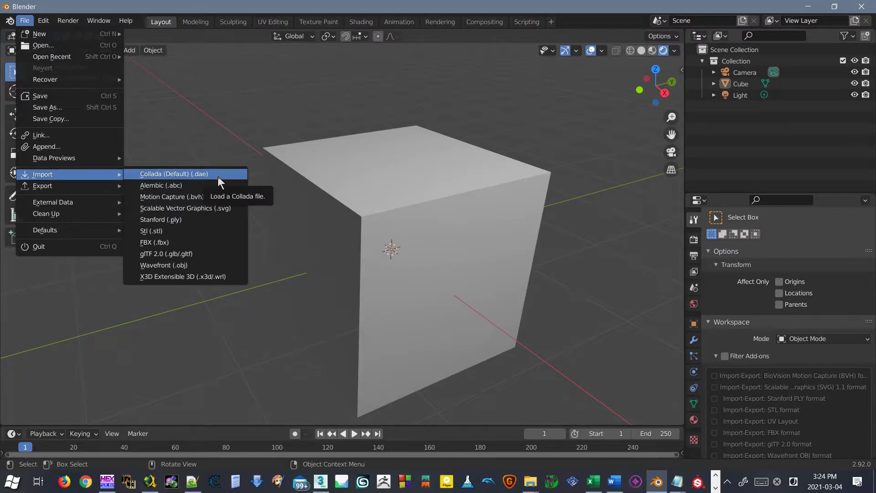
click(218, 176)
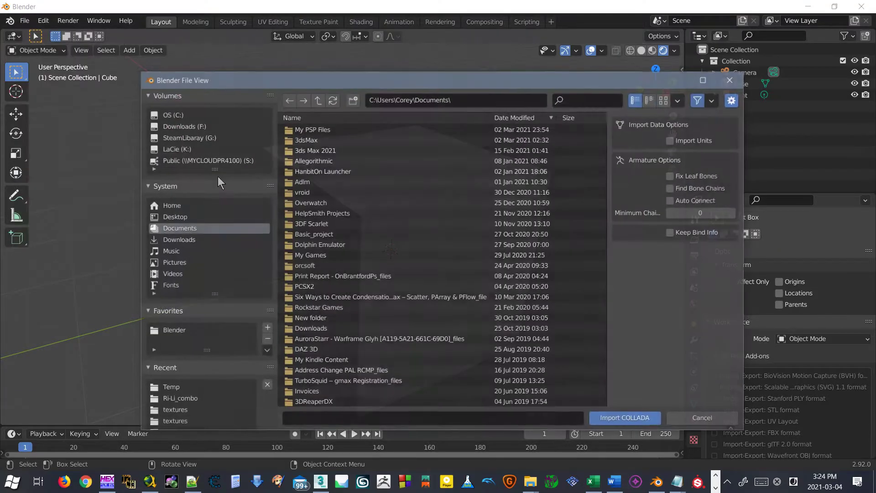
key(ctrl+v)
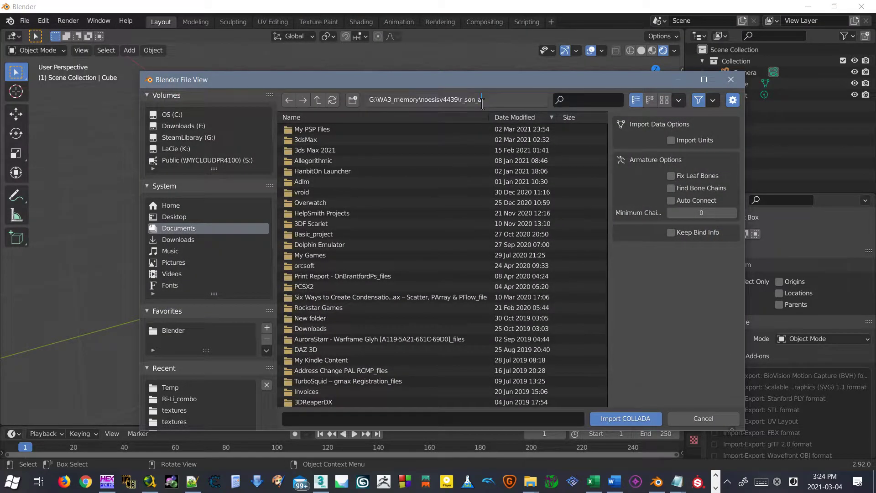
key(Return)
- Import r_son_aout.dae with Import Units and Fix Leaf Bones enabled
click(331, 130)
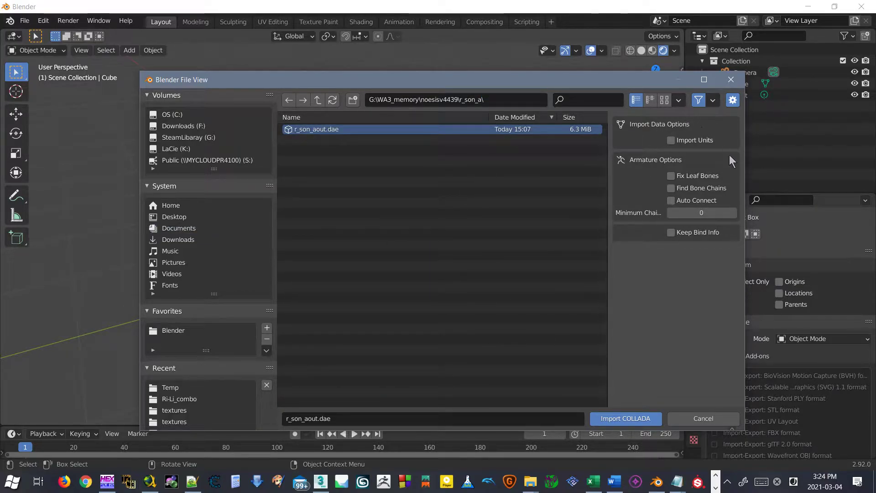
click(695, 141)
click(696, 177)
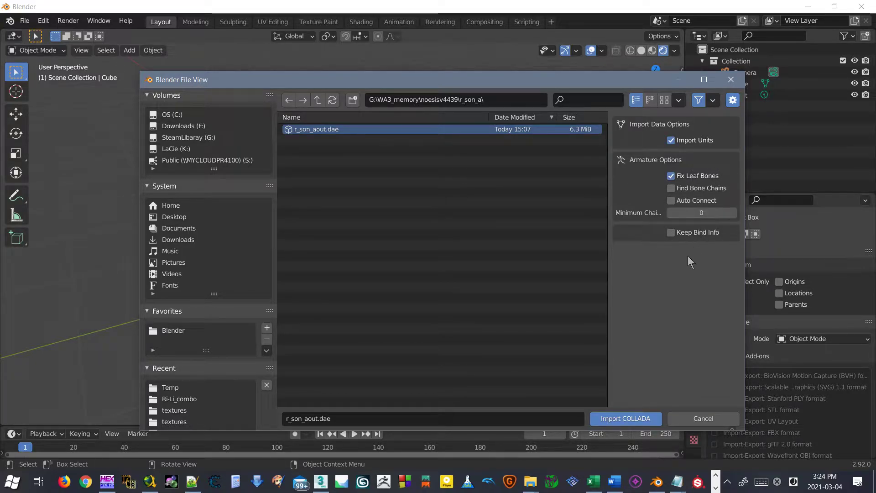
click(629, 419)
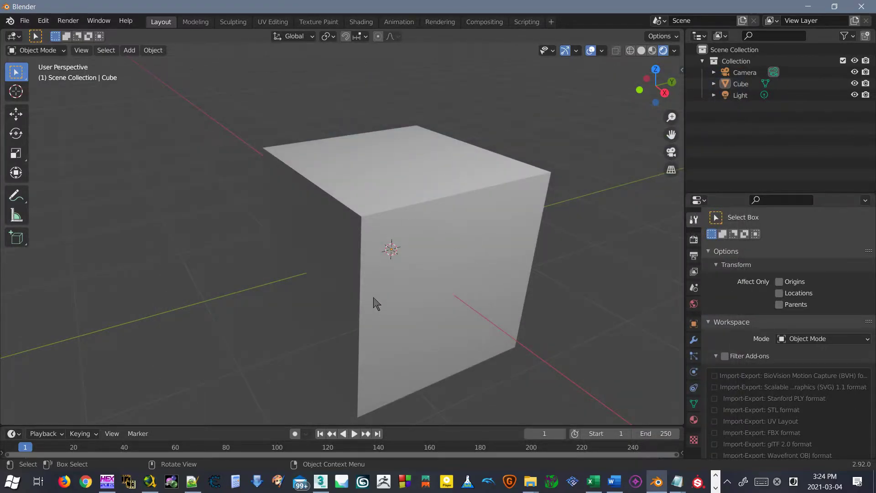
- Examine the imported character's outline inside the default cube from the front and at an angle
scroll(378, 300, down, 2)
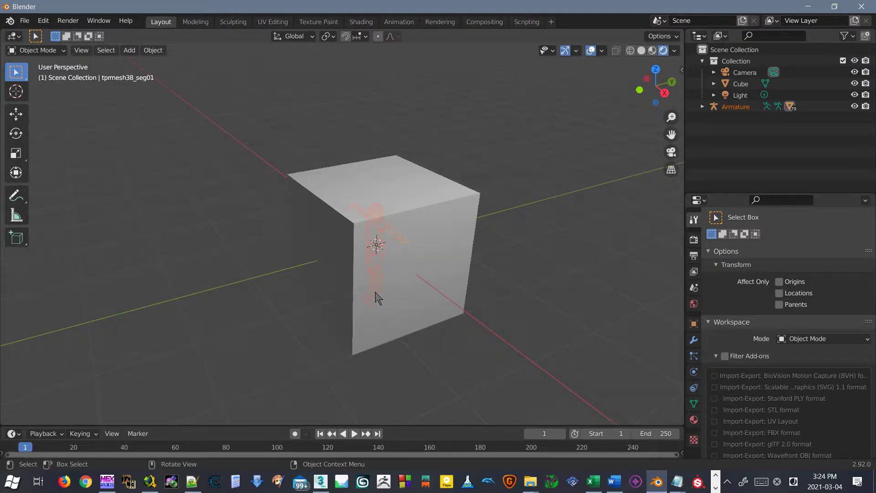
scroll(375, 293, up, 2)
middle_drag(301, 261, 382, 239)
alt+scroll(382, 240, up, 1)
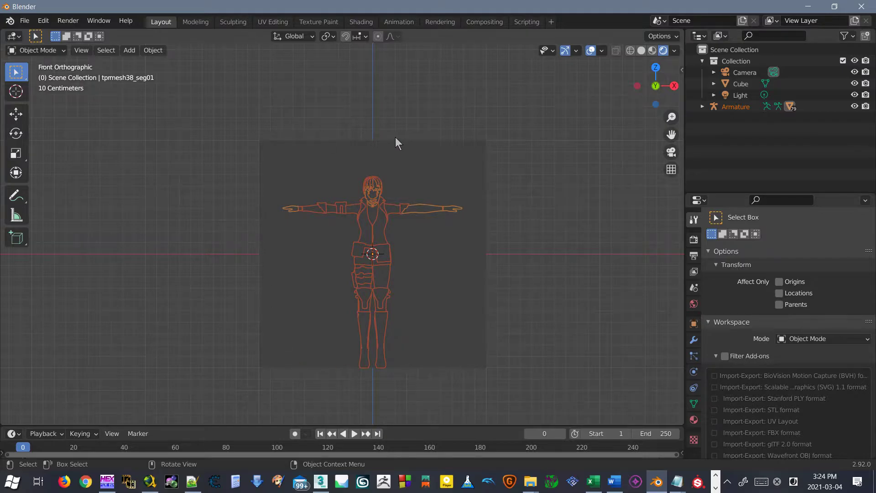
scroll(385, 163, up, 3)
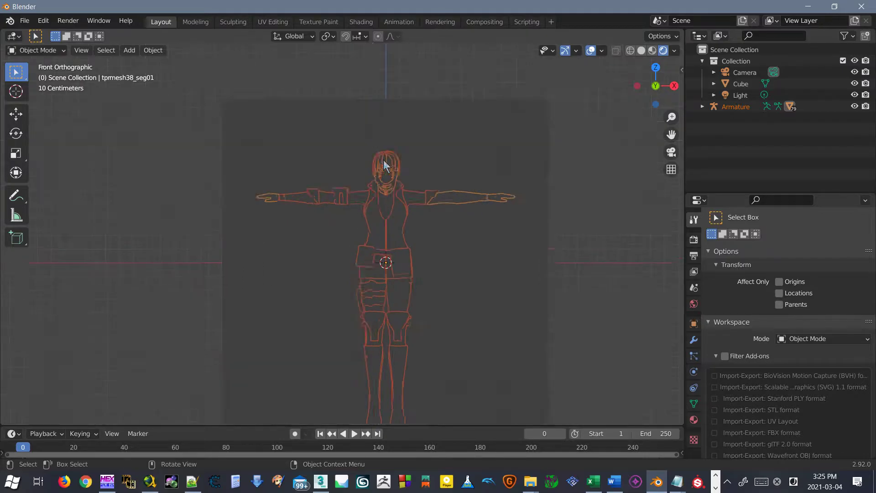
scroll(467, 150, down, 1)
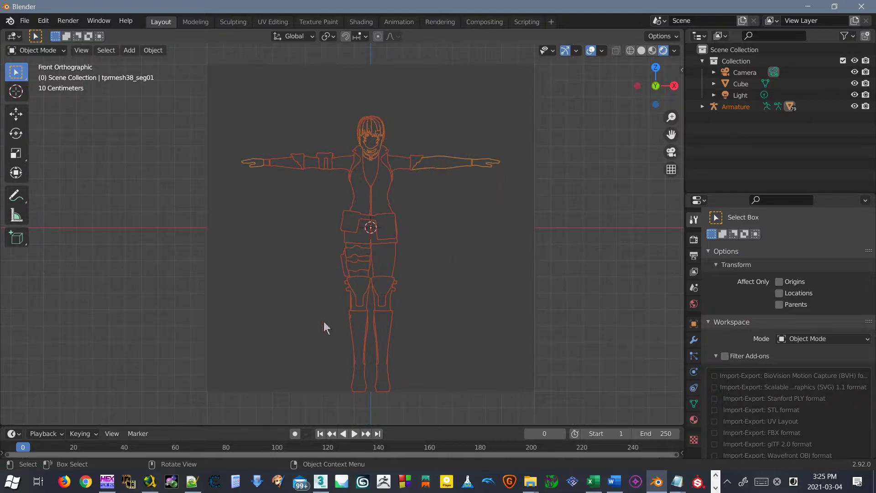
scroll(465, 219, down, 2)
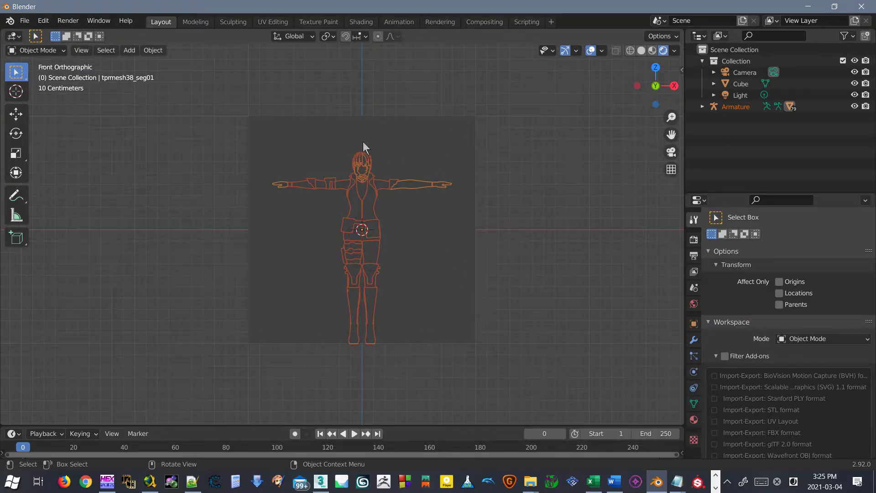
scroll(432, 233, up, 1)
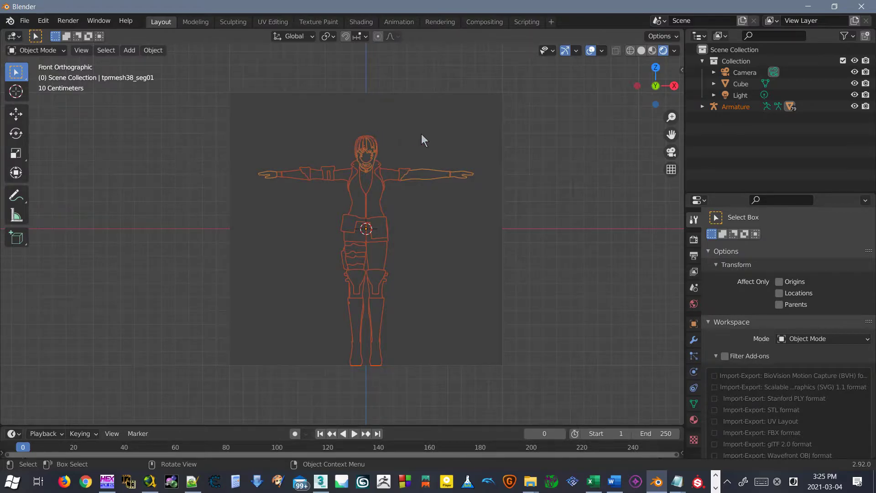
scroll(382, 107, down, 2)
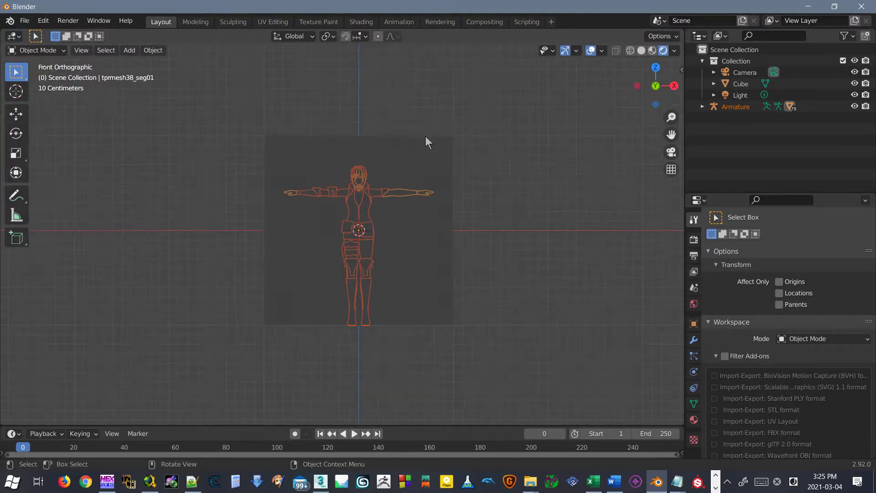
middle_drag(314, 177, 377, 188)
scroll(336, 195, down, 3)
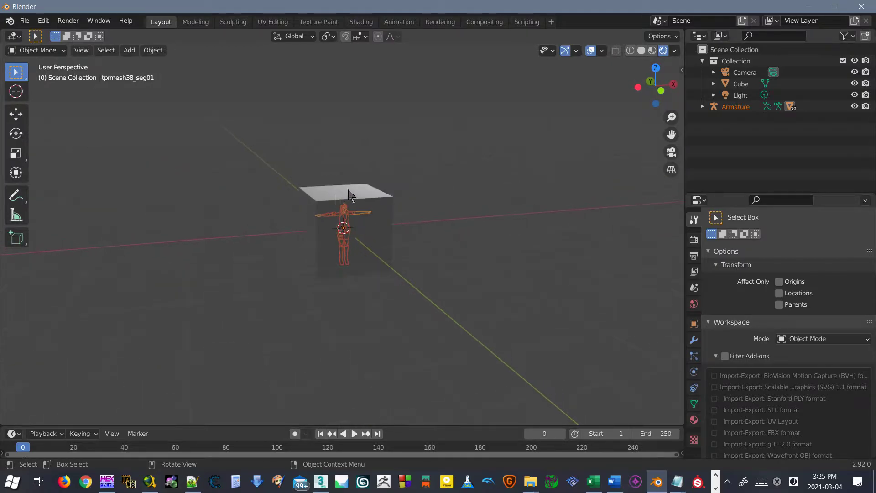
- Frame the selected character and examine how the scene displays from very far away
key(KP_Decimal)
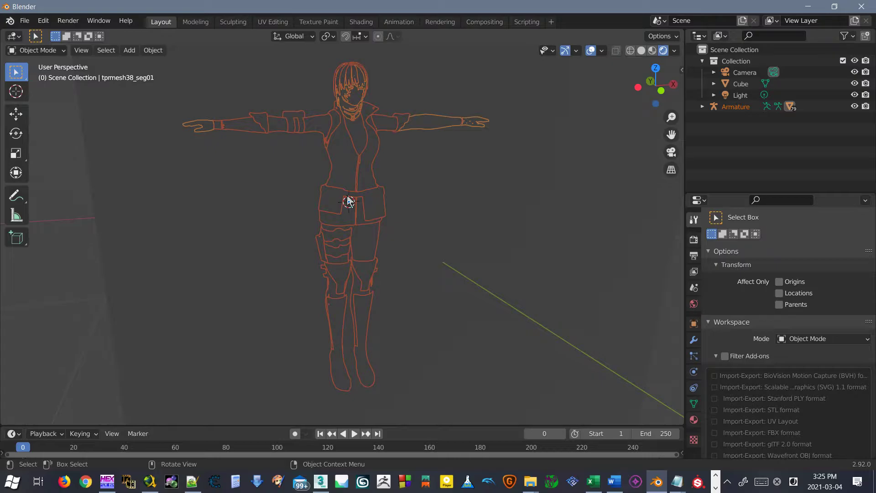
scroll(376, 204, down, 20)
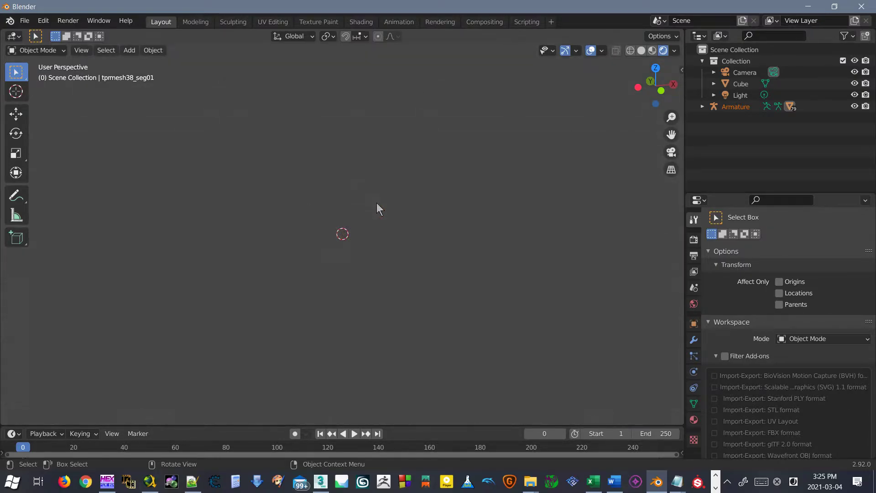
scroll(377, 203, down, 5)
scroll(345, 236, down, 3)
scroll(344, 251, up, 6)
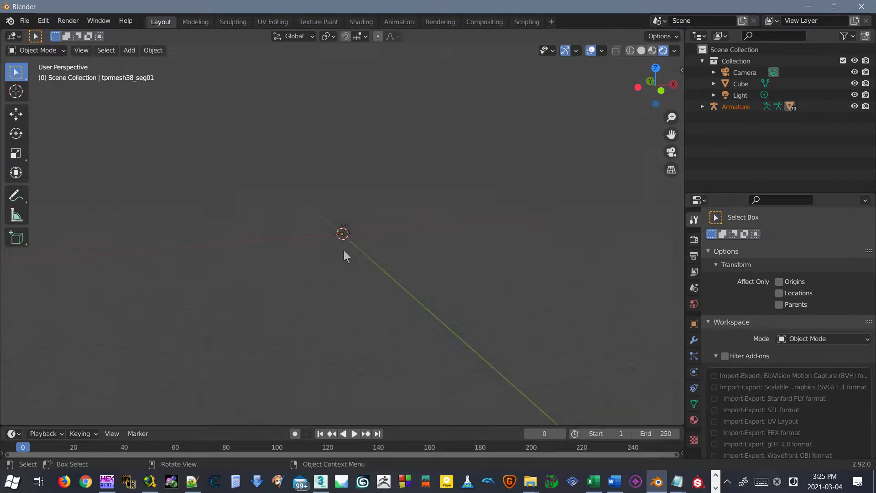
- Add a cube mesh at the scene's origin
key(shift+a)
mouse_move(342, 242)
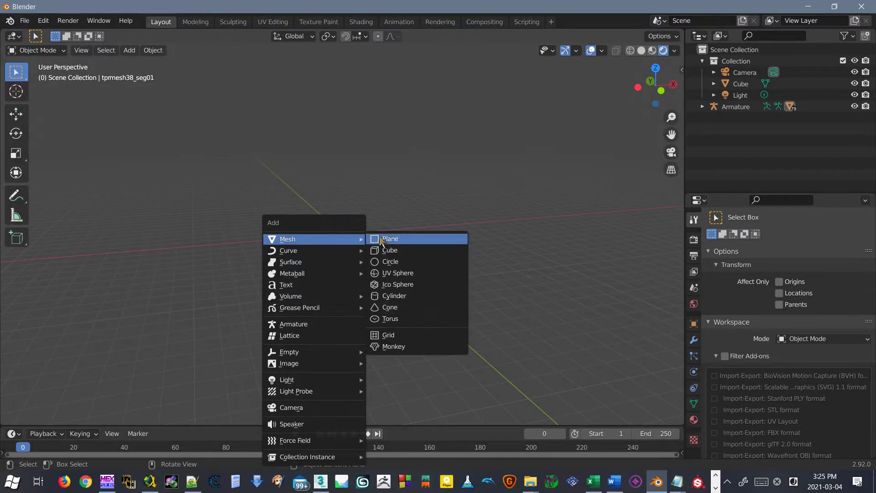
click(389, 249)
scroll(355, 239, up, 6)
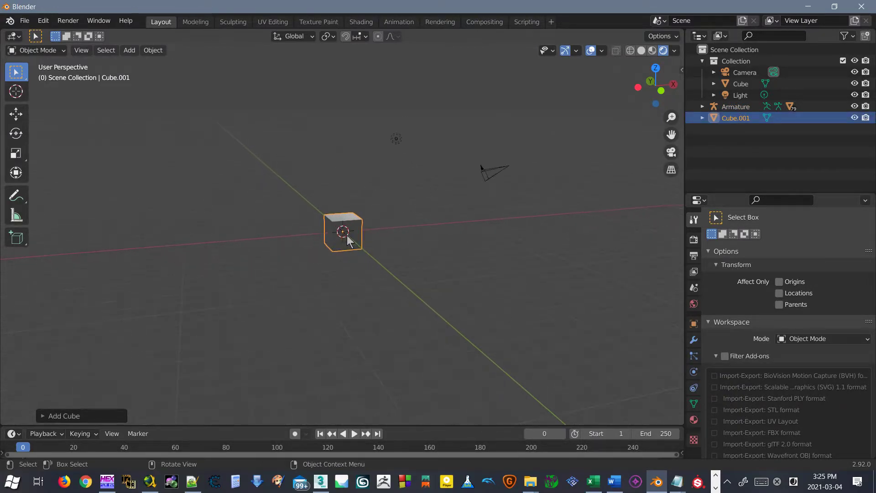
- Scale the added cube up to many times its original size and examine it from a distance
key(shift+space)
key(s)
drag(347, 228, 392, 256)
scroll(470, 246, down, 7)
drag(363, 211, 555, 84)
scroll(375, 196, down, 8)
scroll(370, 199, up, 7)
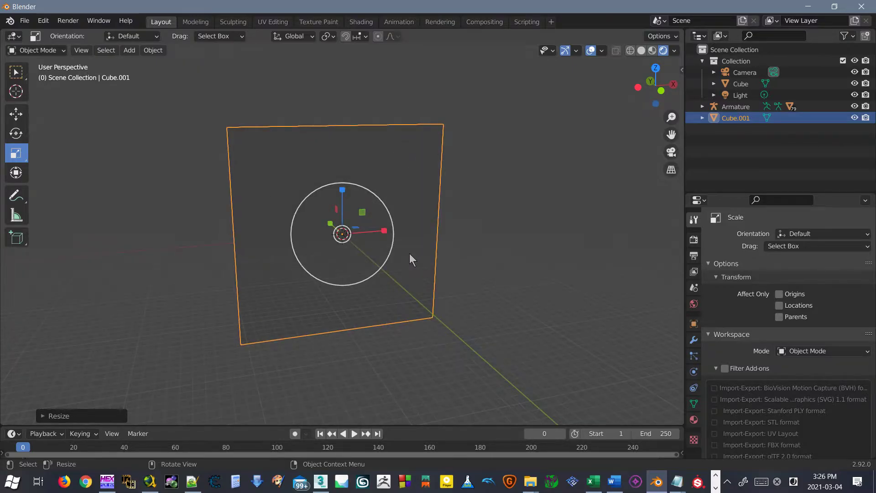
ctrl+middle_drag(462, 227, 461, 247)
scroll(379, 234, down, 3)
scroll(374, 229, up, 4)
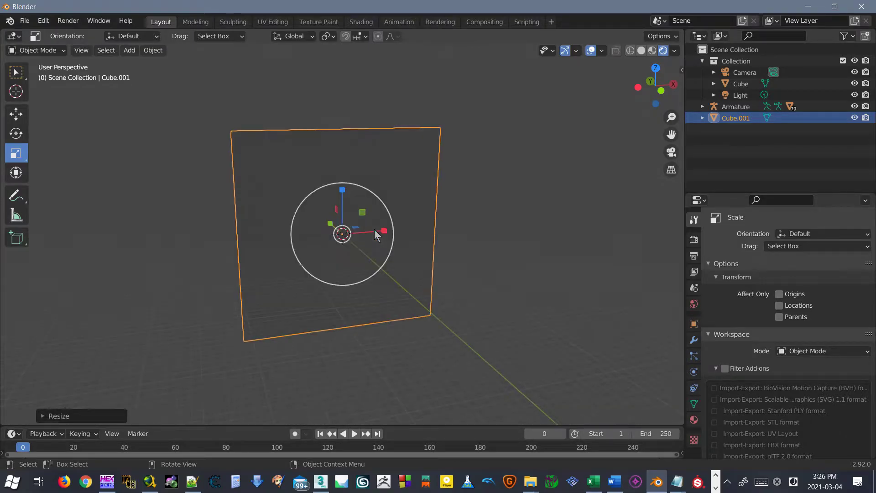
- Enlarge the added cube further and examine how its faces and edges display from far away
key(s)
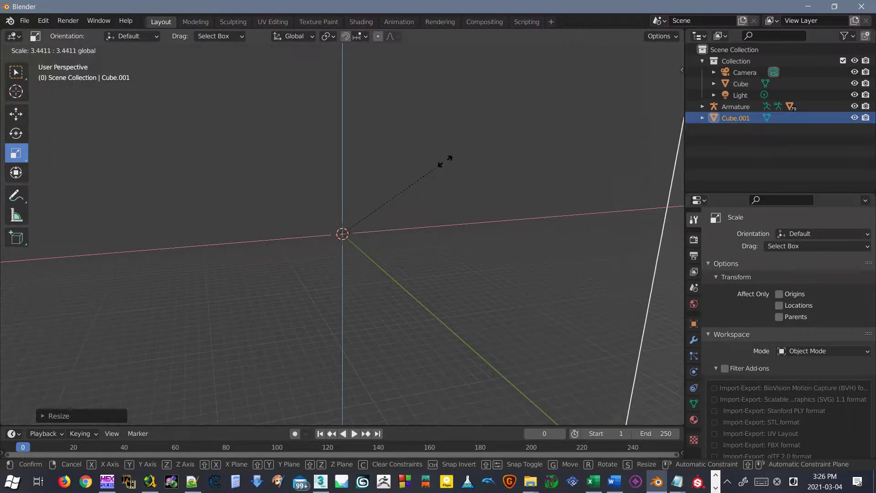
click(449, 179)
scroll(517, 239, down, 2)
scroll(389, 181, down, 3)
scroll(382, 179, up, 1)
scroll(352, 219, down, 1)
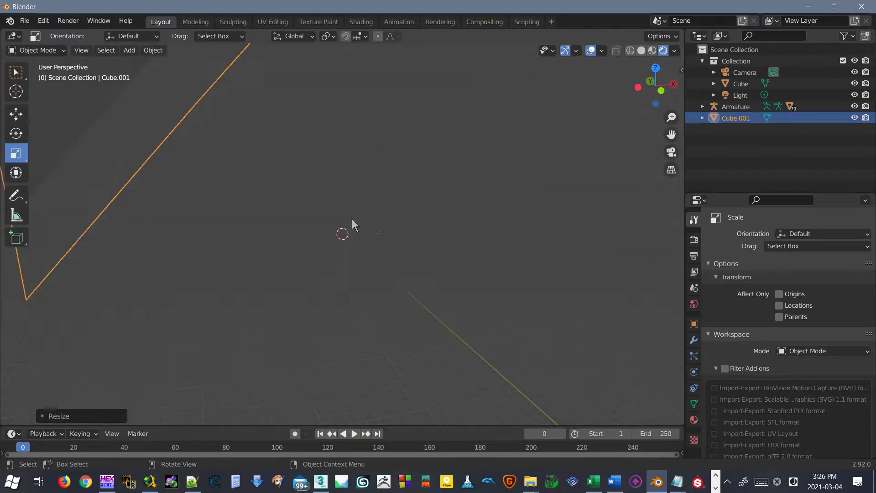
scroll(379, 208, up, 1)
scroll(379, 207, down, 2)
scroll(379, 207, up, 1)
scroll(379, 209, down, 1)
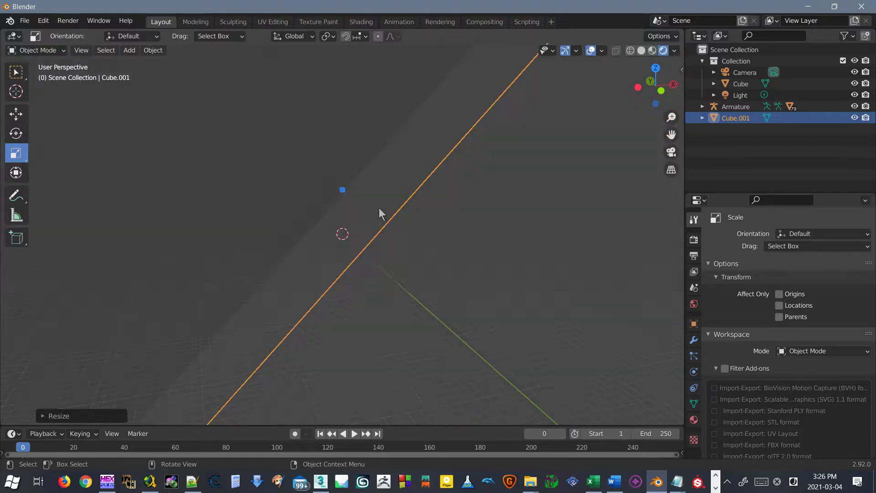
- Delete the enlarged cube and bring the default cube back into close view
key(Delete)
scroll(380, 218, up, 4)
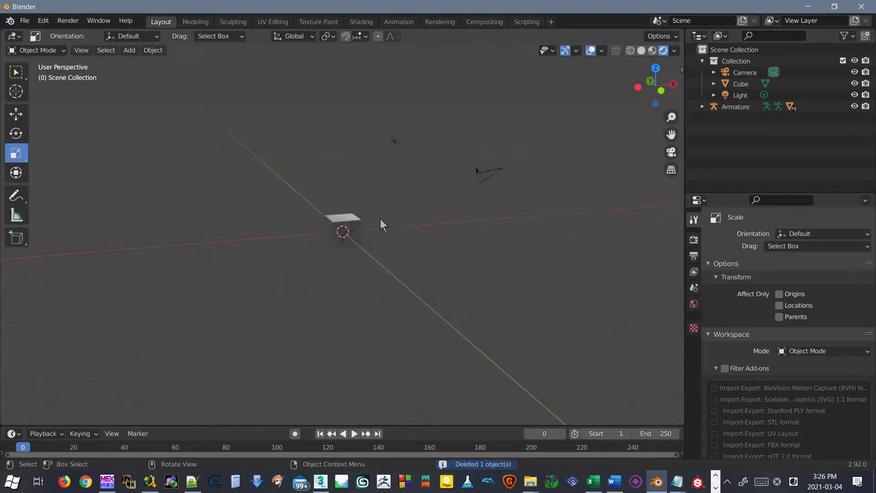
scroll(379, 219, up, 4)
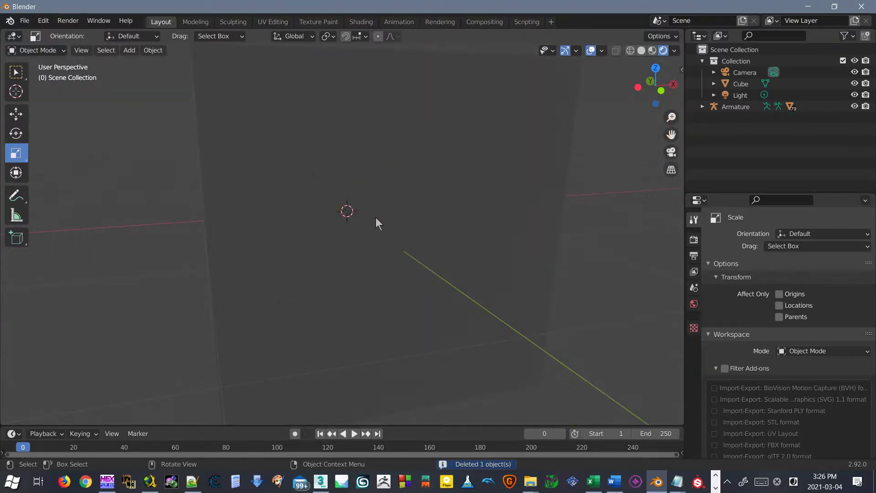
scroll(374, 218, down, 3)
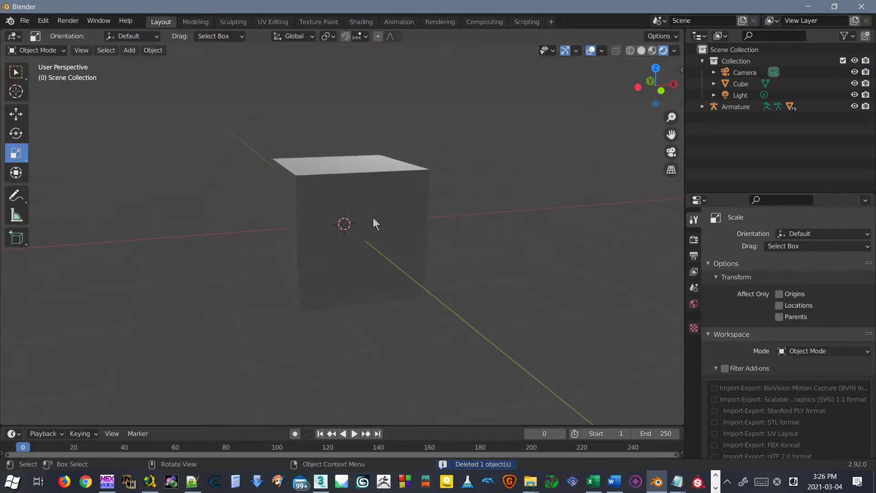
- Examine the viewport's tool and view settings, including focal length and clipping distances, and hide them again
drag(683, 68, 439, 206)
click(678, 70)
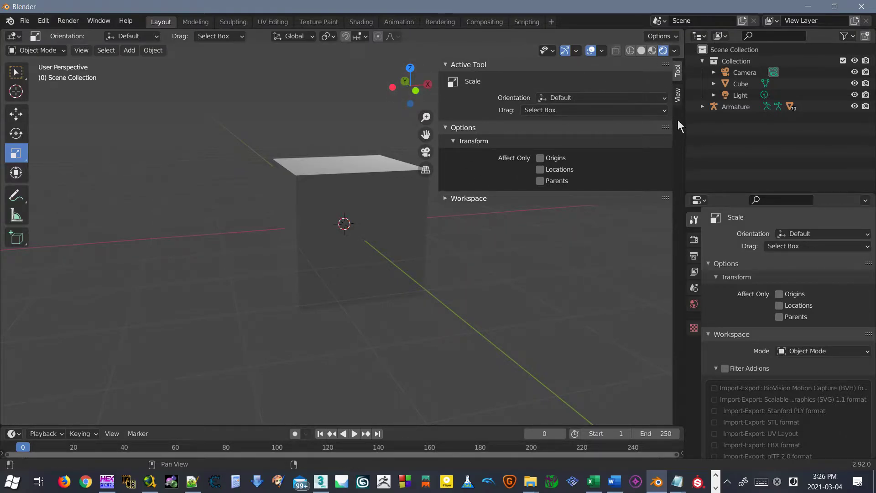
click(678, 95)
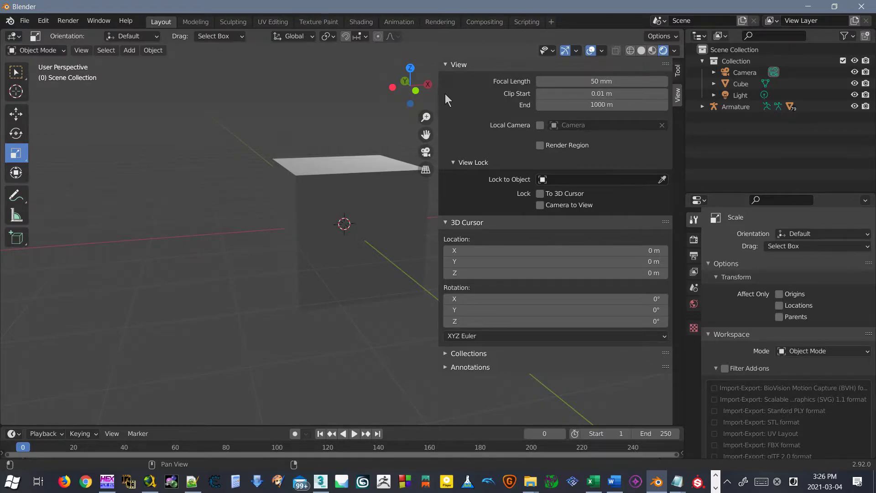
drag(439, 97, 765, 95)
- Delete the default cube around the character using a front wireframe view, and restore rendered shading
middle_drag(469, 291, 348, 230)
scroll(343, 218, up, 1)
key(shift+z)
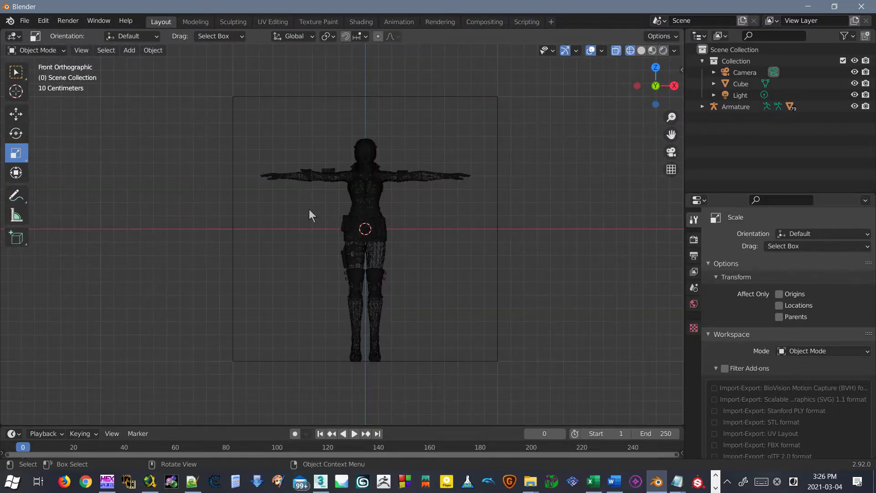
click(339, 104)
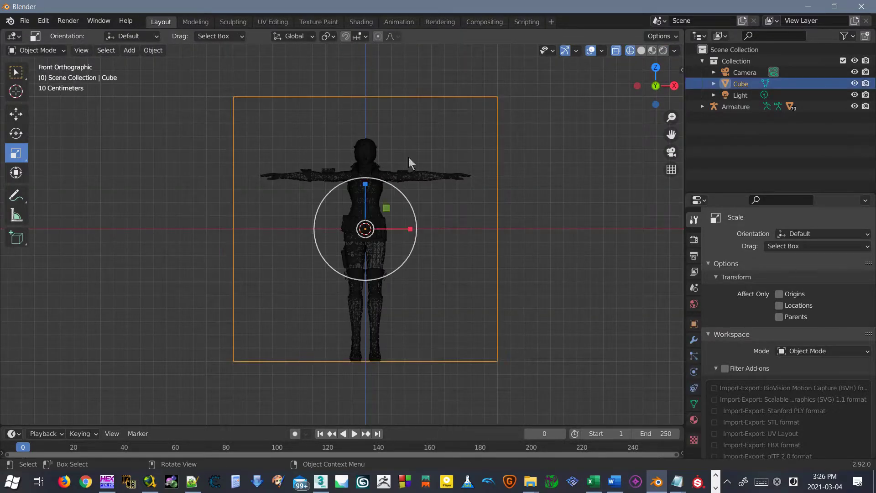
key(Delete)
key(shift+z)
mouse_move(431, 157)
middle_down()
mouse_move(363, 247)
mouse_move(370, 213)
mouse_move(365, 265)
middle_up()
scroll(362, 240, up, 3)
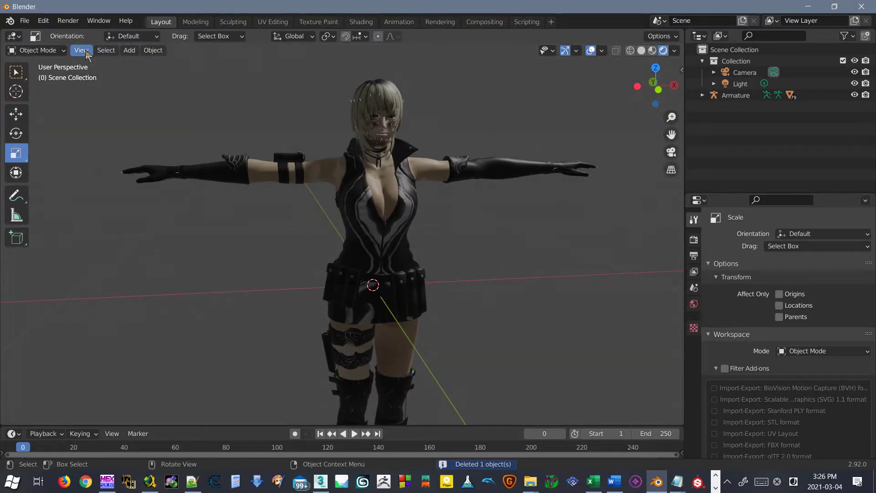
- Look through the mesh, curve and other object types that can be added to the scene
click(129, 51)
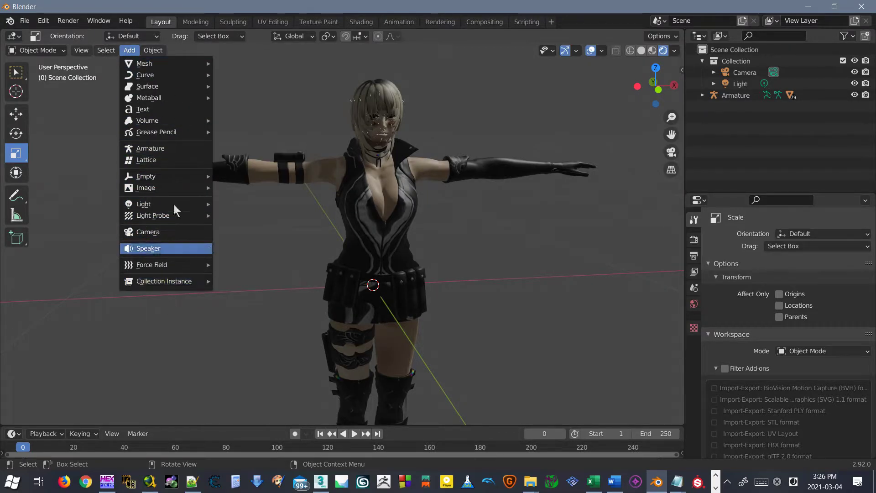
mouse_move(164, 64)
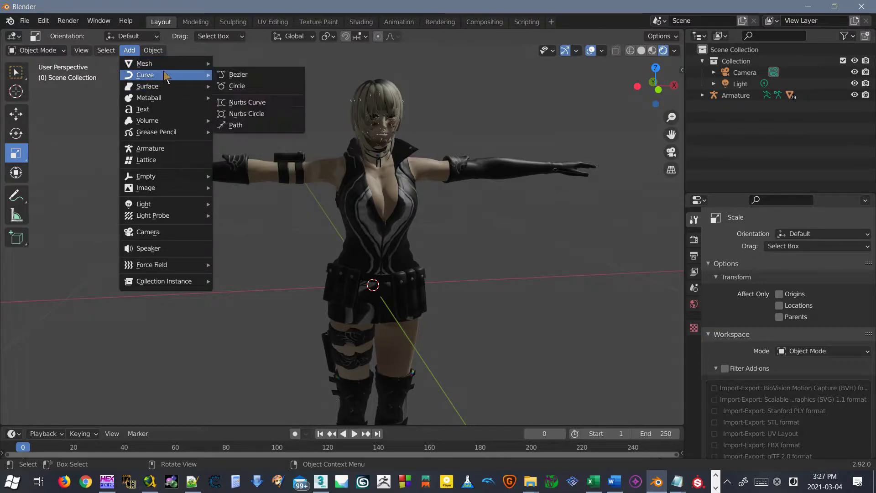
middle_drag(406, 128, 380, 130)
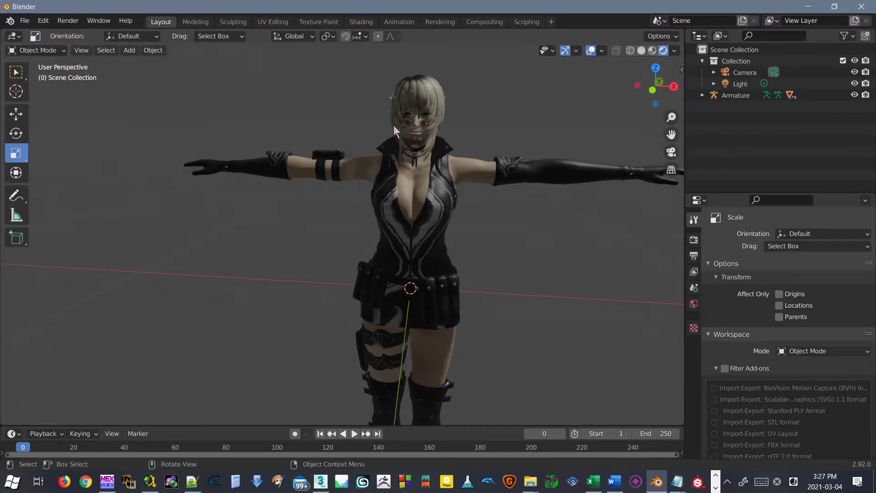
- Examine the character's face, hair and facial bones up close, and the upper body from farther away
scroll(393, 125, up, 4)
scroll(365, 210, up, 3)
middle_drag(302, 235, 300, 257)
scroll(370, 149, up, 2)
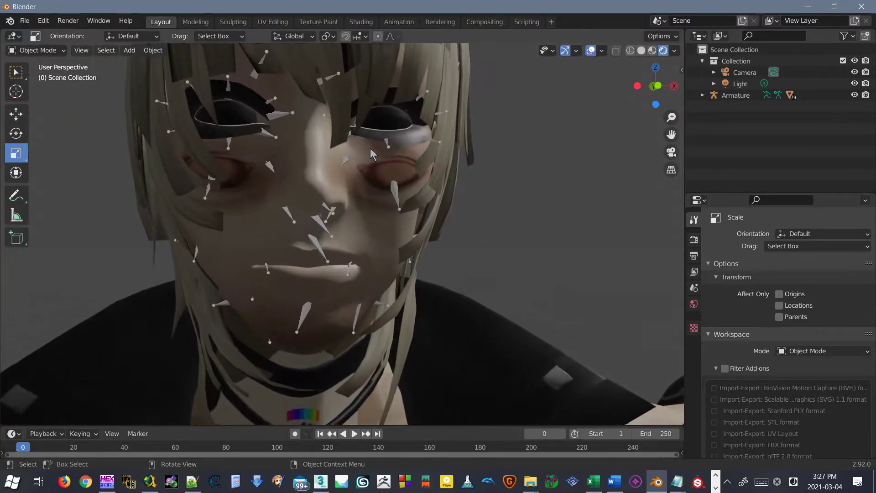
scroll(373, 123, down, 6)
scroll(365, 202, up, 2)
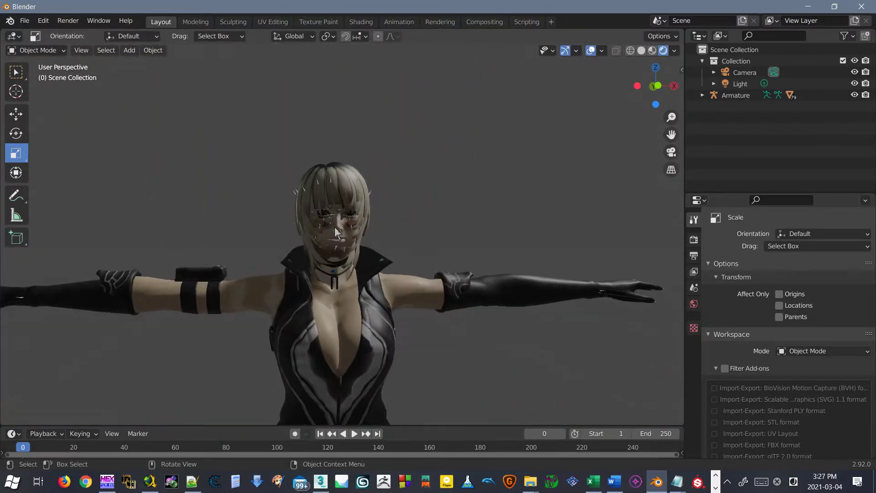
middle_drag(361, 246, 355, 297)
- Select the character's body mesh and look through its Armature modifier settings and the available modifier types
click(327, 303)
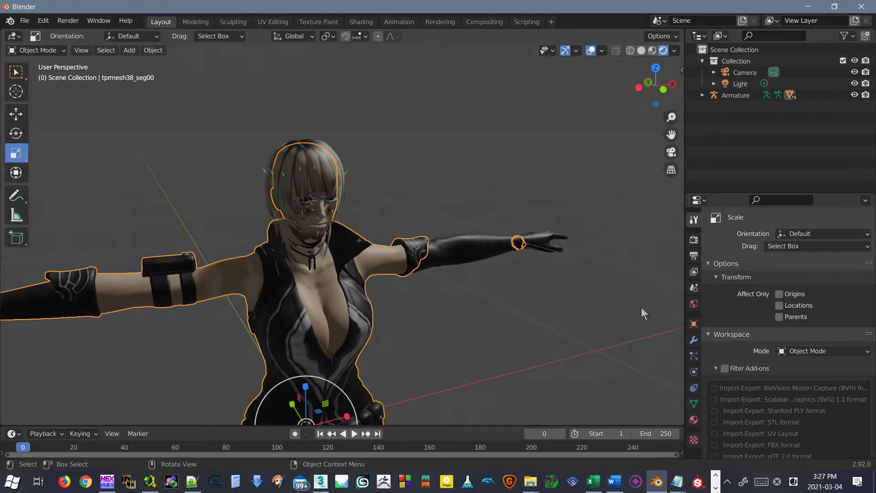
click(690, 341)
click(755, 238)
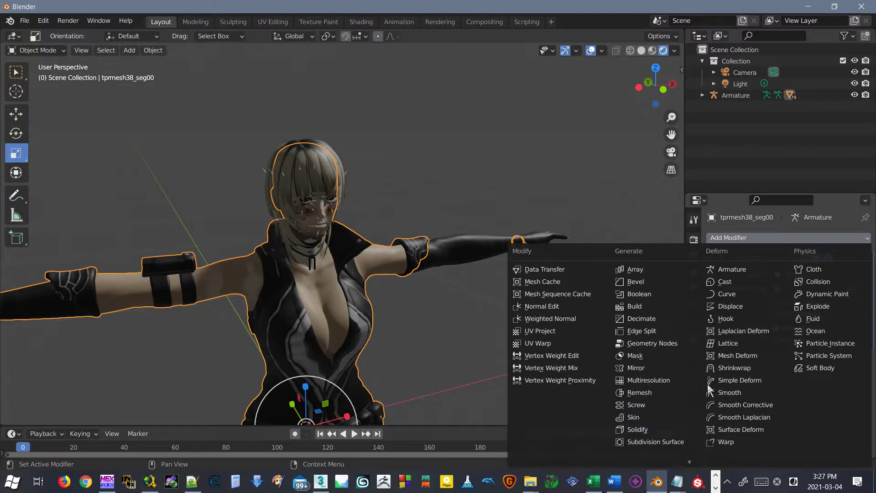
scroll(454, 281, down, 2)
middle_drag(454, 281, 379, 198)
scroll(375, 274, down, 1)
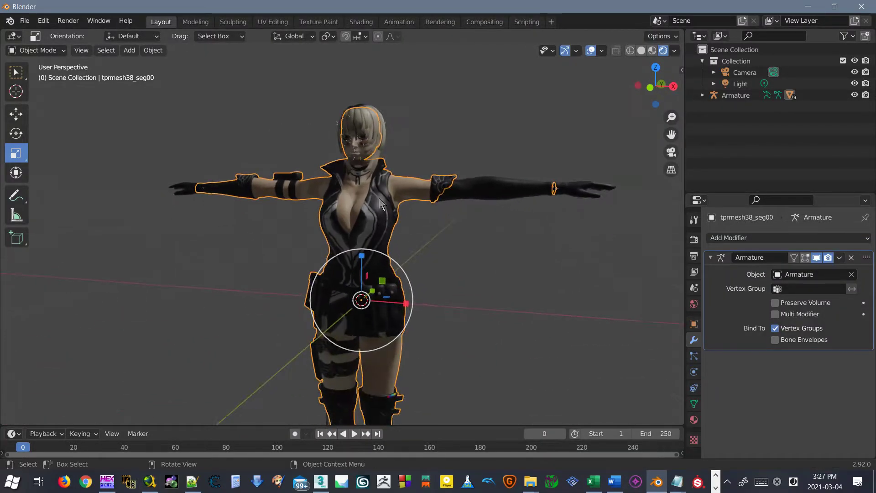
- Deselect the body mesh and select the character's black vest mesh
scroll(379, 198, up, 1)
click(454, 225)
click(398, 193)
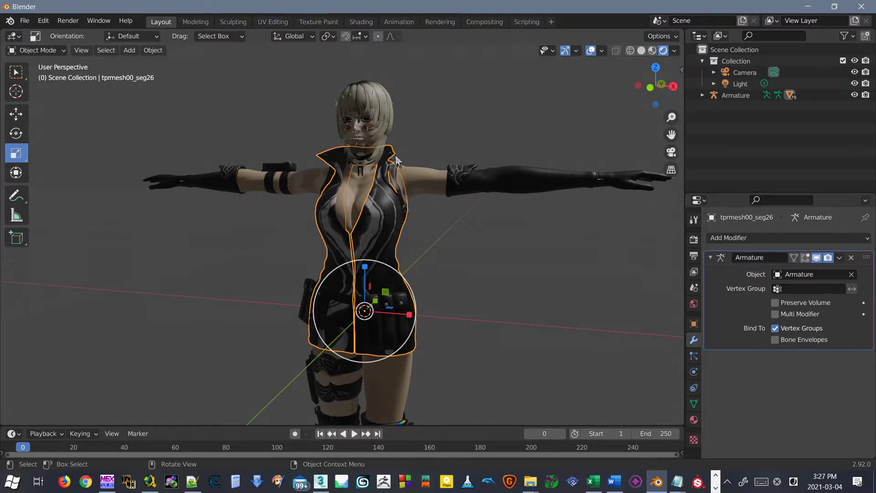
- Select the character's armature in place of the vest mesh
scroll(354, 180, down, 3)
middle_drag(292, 199, 325, 207)
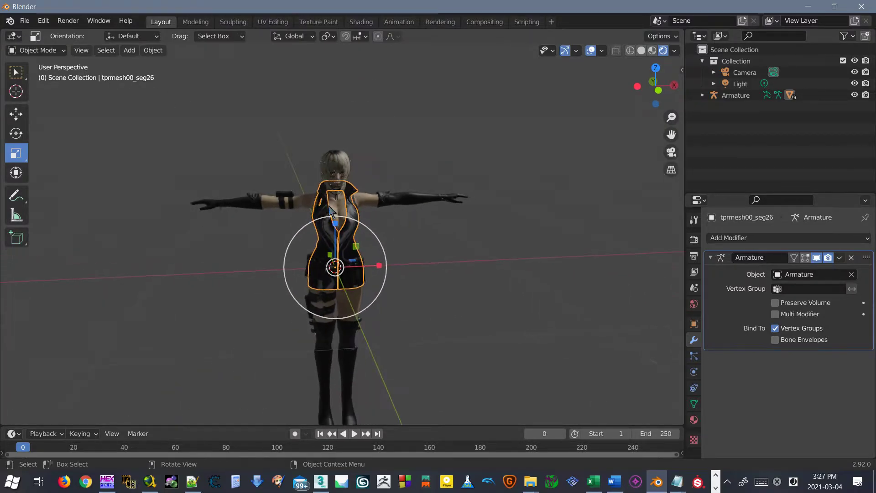
scroll(337, 186, up, 4)
key(shift+a)
scroll(346, 121, up, 1)
middle_drag(511, 117, 495, 107)
key(shift+a)
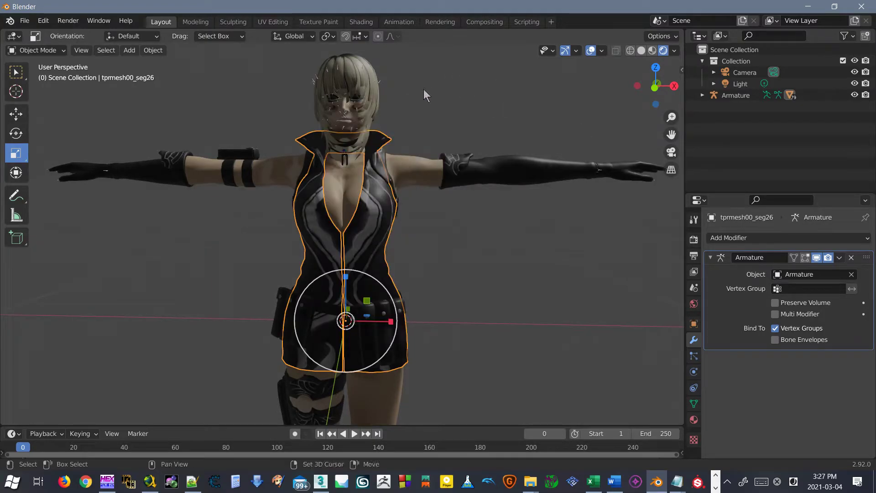
click(315, 83)
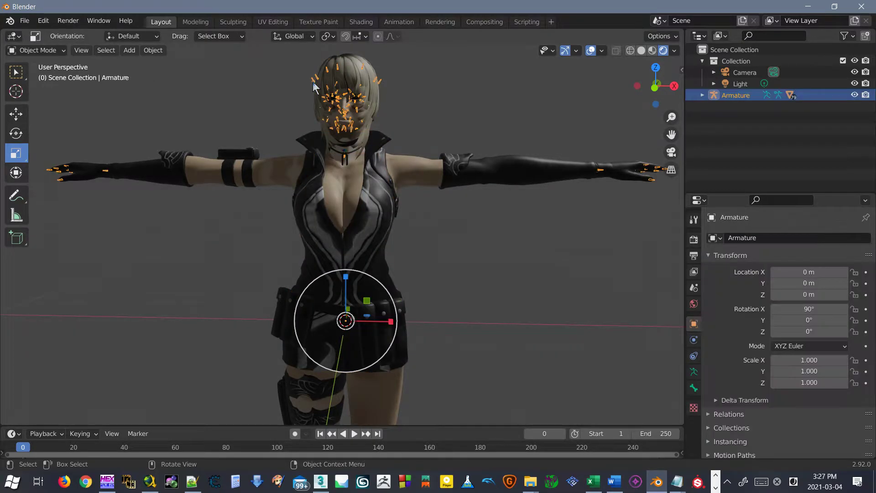
- Expand the armature's hierarchy in the outliner and examine its bones on the face, arms and hands
scroll(338, 171, up, 4)
middle_drag(326, 154, 362, 165)
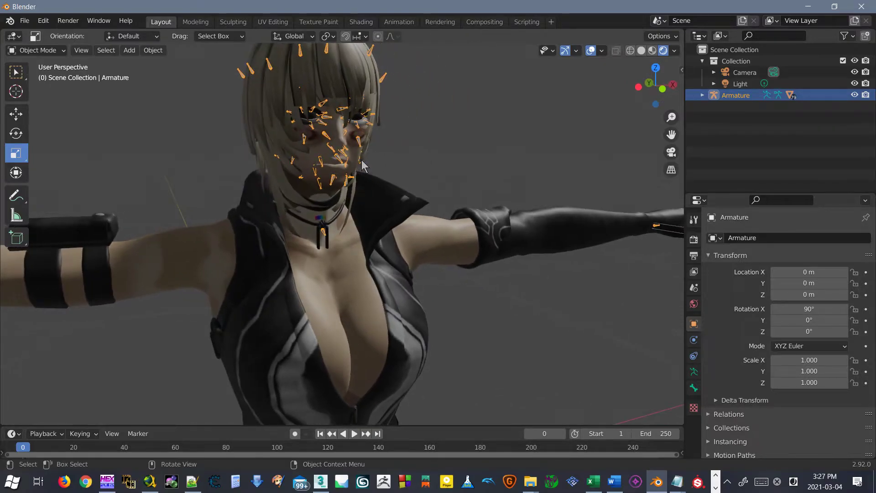
click(702, 95)
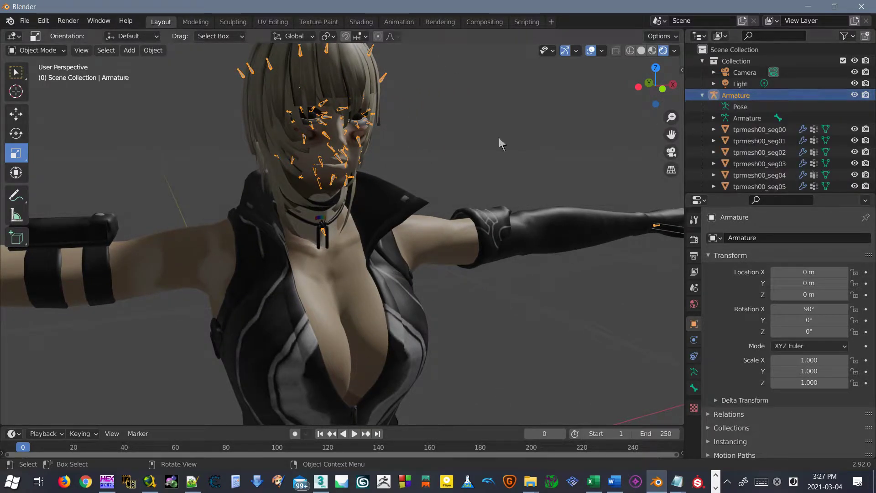
middle_drag(251, 163, 350, 262)
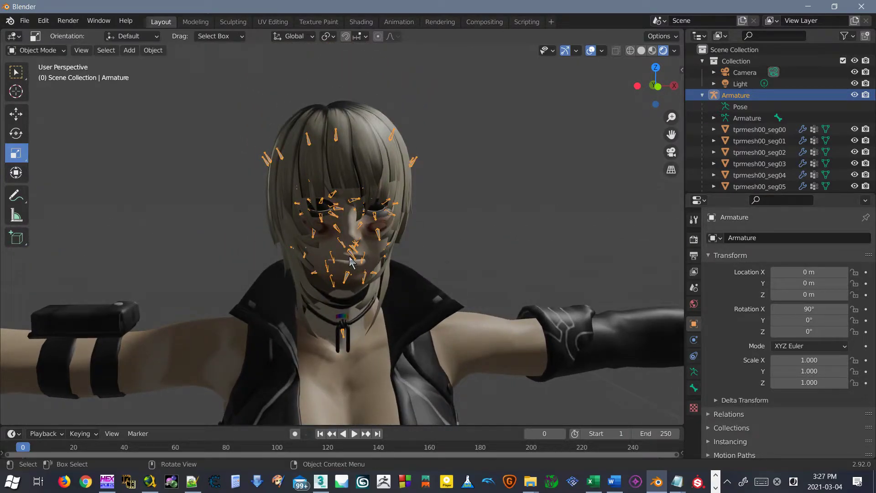
scroll(351, 237, down, 6)
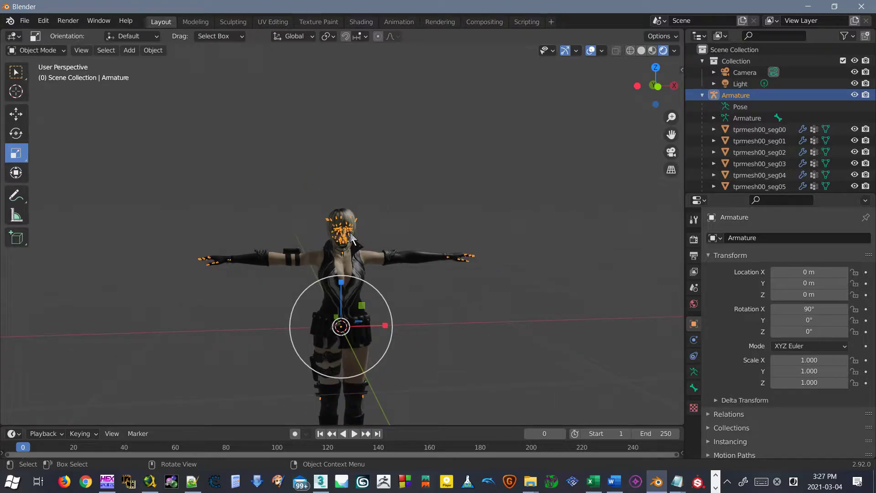
scroll(264, 155, up, 2)
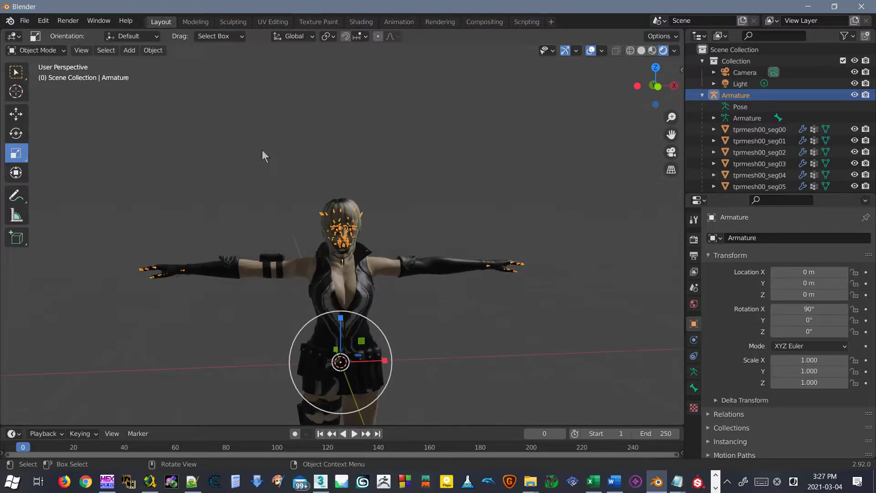
scroll(339, 284, up, 2)
middle_drag(338, 283, 146, 253)
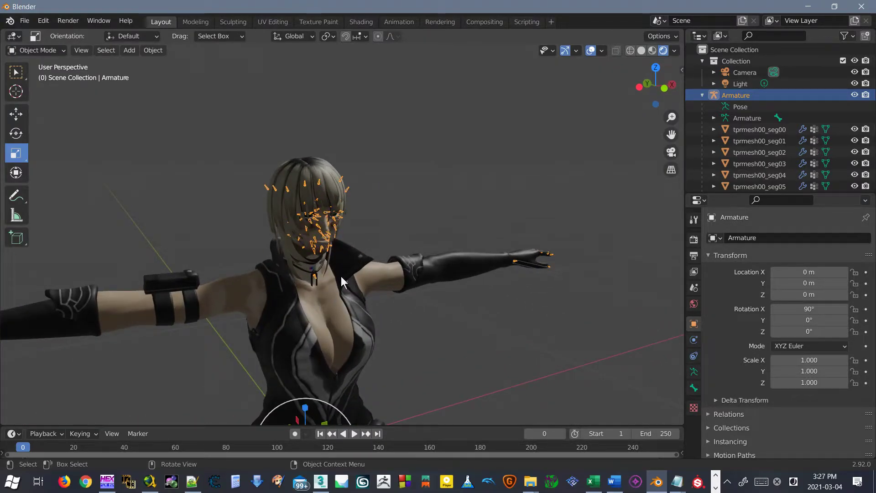
scroll(322, 267, down, 3)
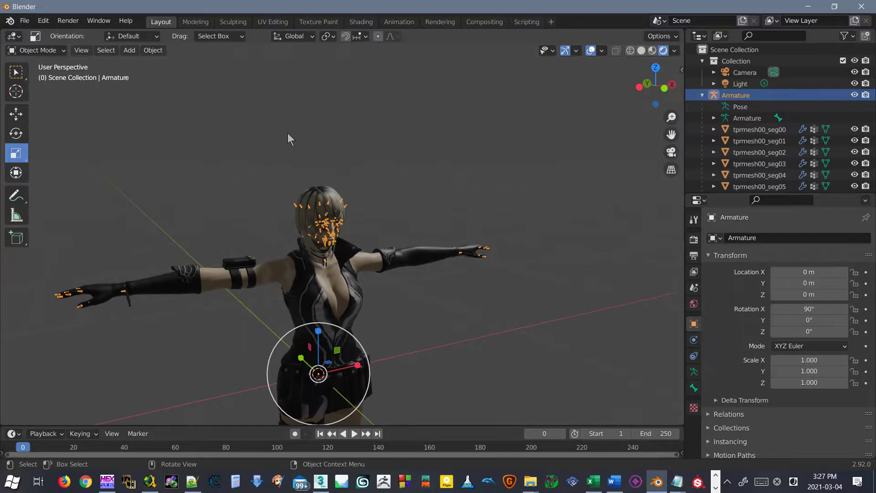
- Try moving the armature about 2.16 m along the global X axis and undo the move
click(16, 114)
scroll(377, 384, down, 1)
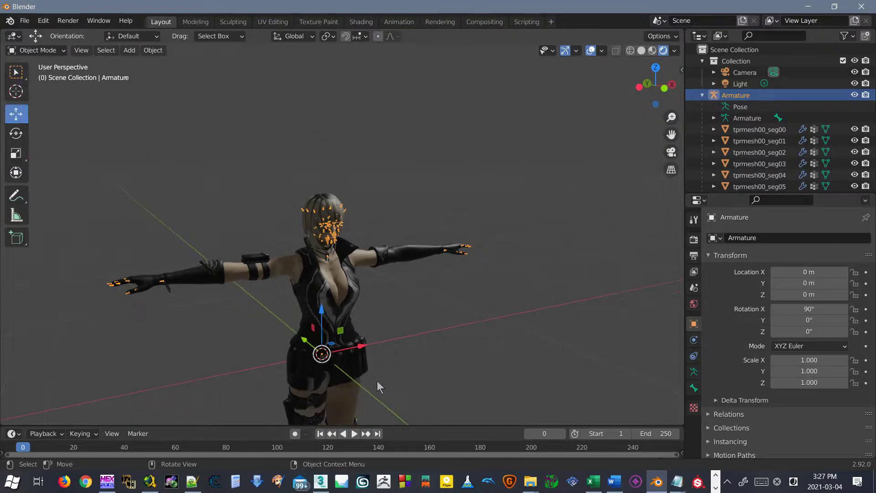
drag(359, 349, 561, 251)
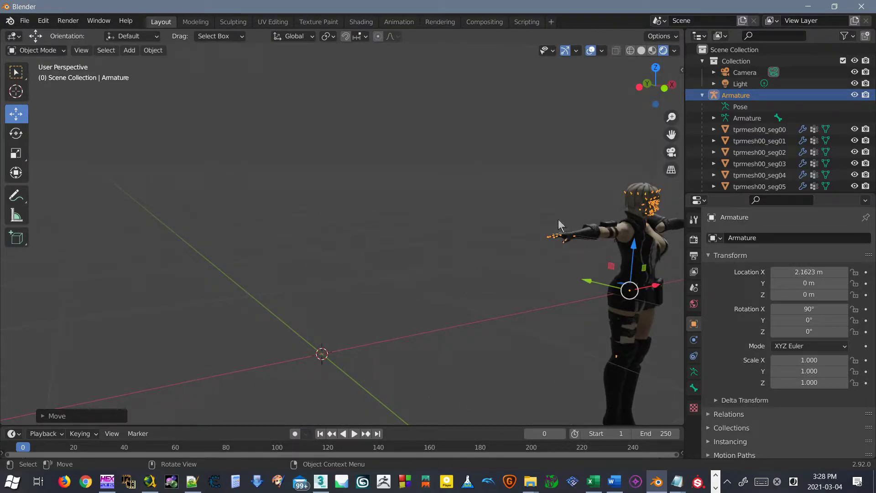
drag(658, 284, 498, 314)
right_click(499, 314)
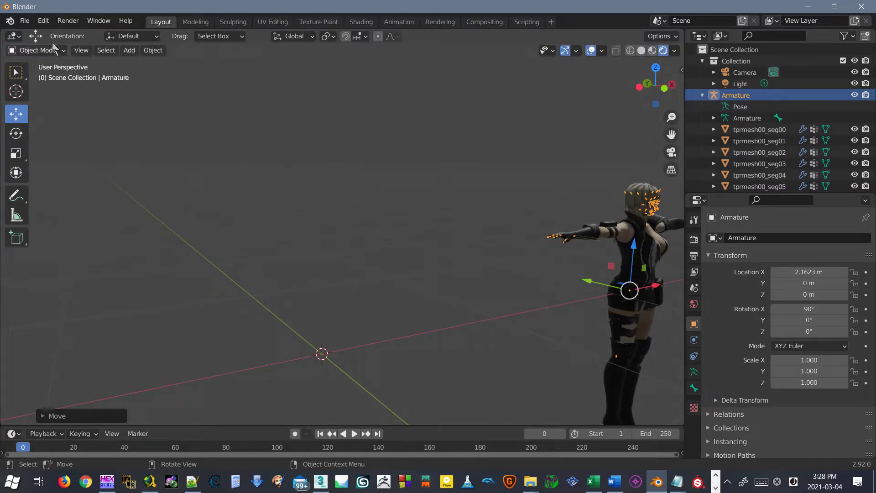
click(45, 21)
click(53, 34)
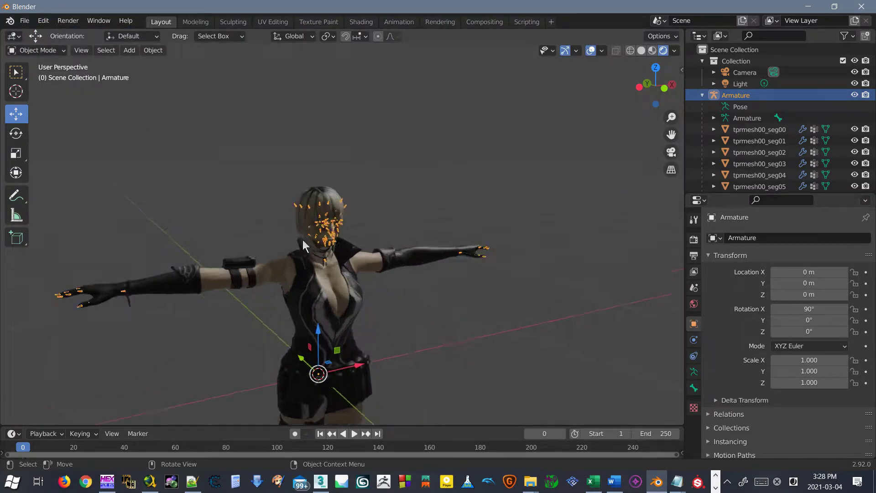
- Hide the armature so that only the character's meshes are displayed in the viewport
scroll(305, 246, up, 6)
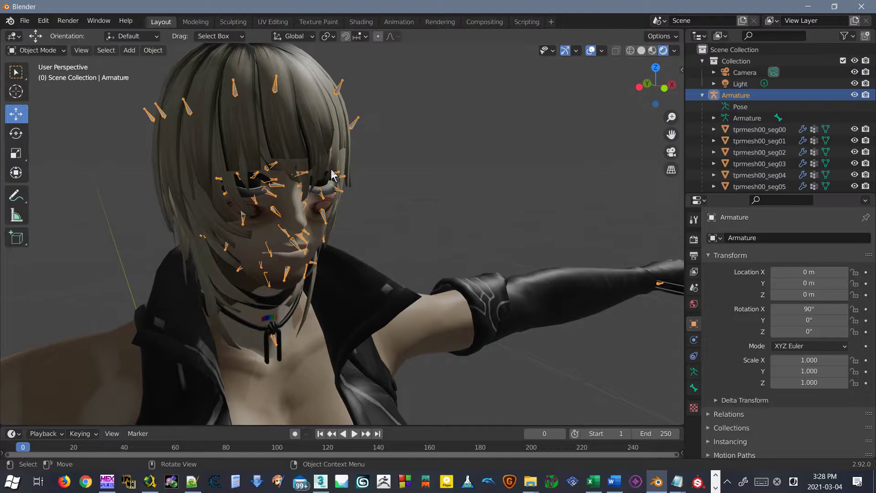
key(h)
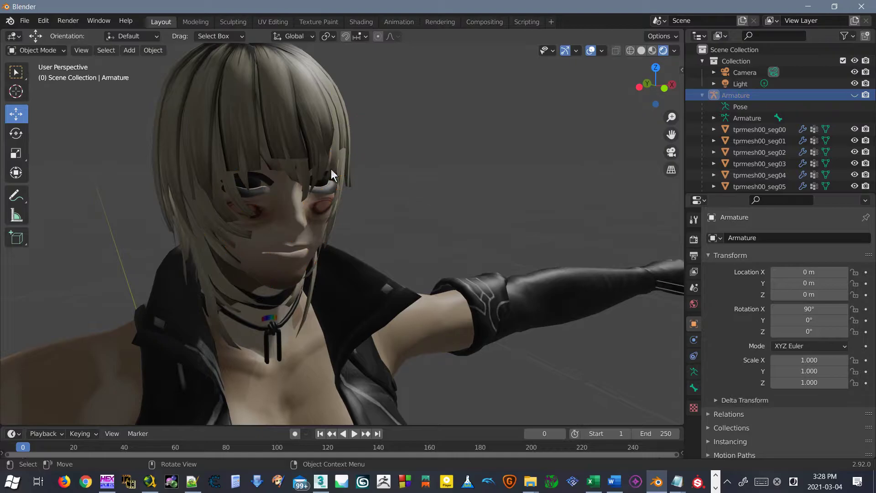
scroll(332, 174, down, 2)
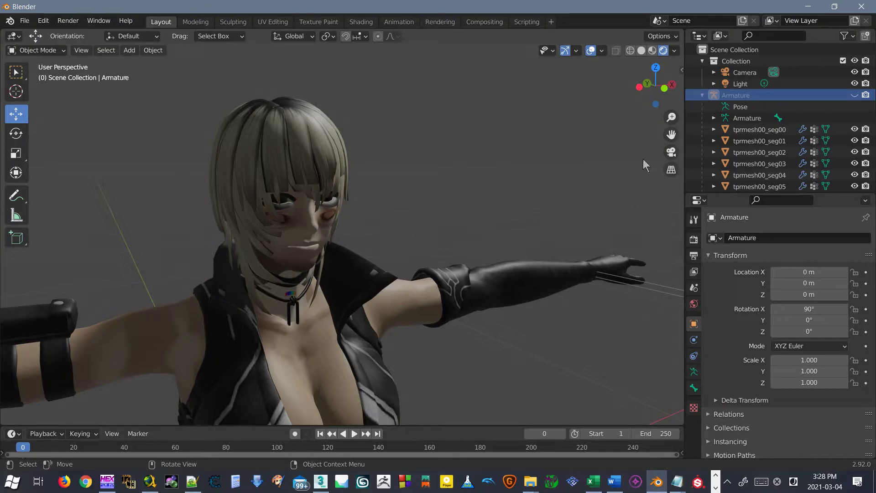
click(854, 95)
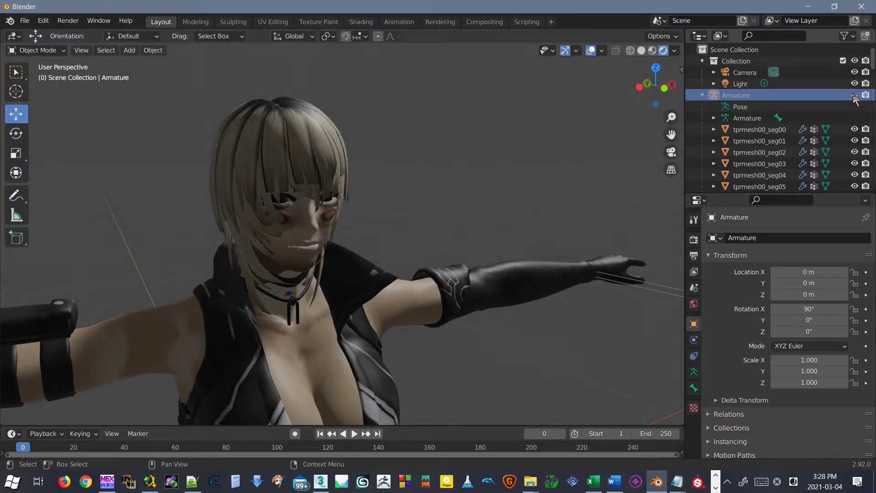
middle_drag(297, 146, 396, 155)
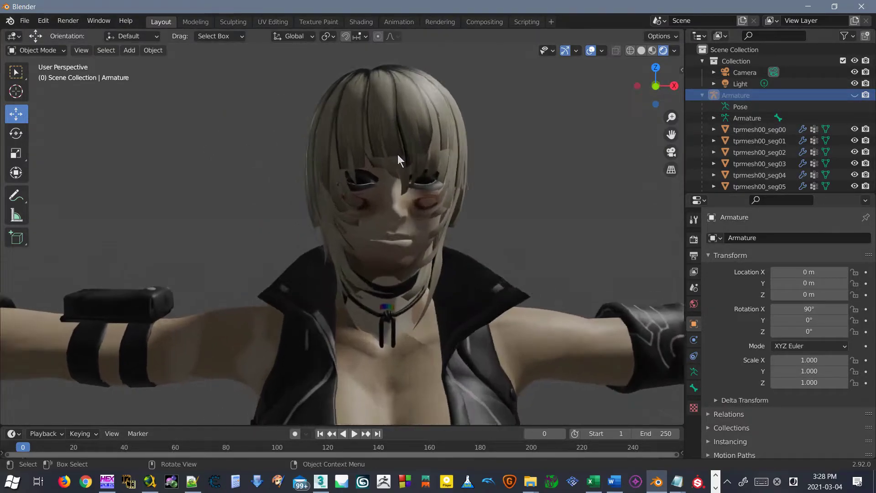
- Select all of the character's meshes together, with the body mesh as the active object
scroll(374, 246, down, 8)
middle_drag(372, 186, 382, 245)
drag(462, 159, 359, 216)
click(346, 238)
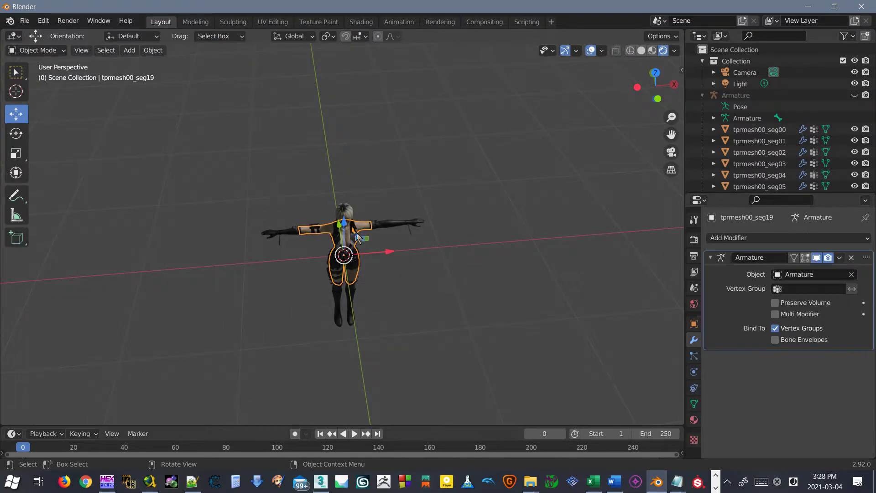
drag(470, 156, 234, 368)
scroll(314, 198, up, 4)
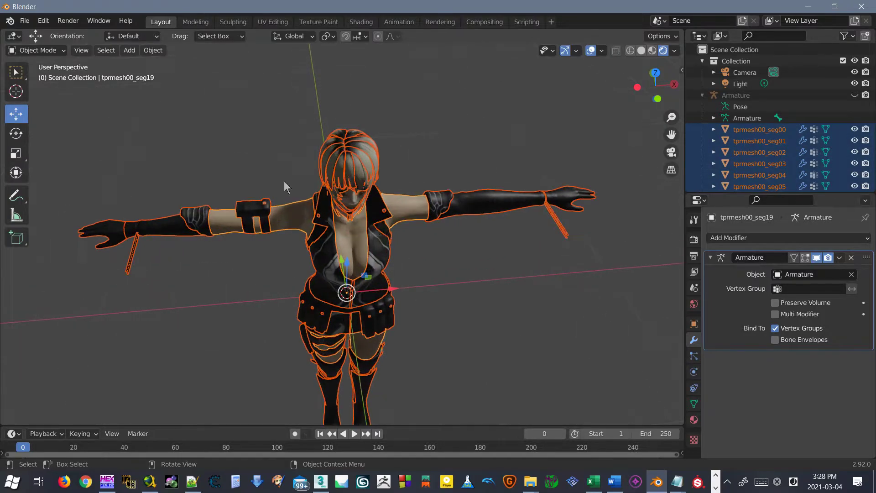
- Switch to the UV Editing workspace with the selected meshes in Edit Mode and bring the whole character into view
click(55, 50)
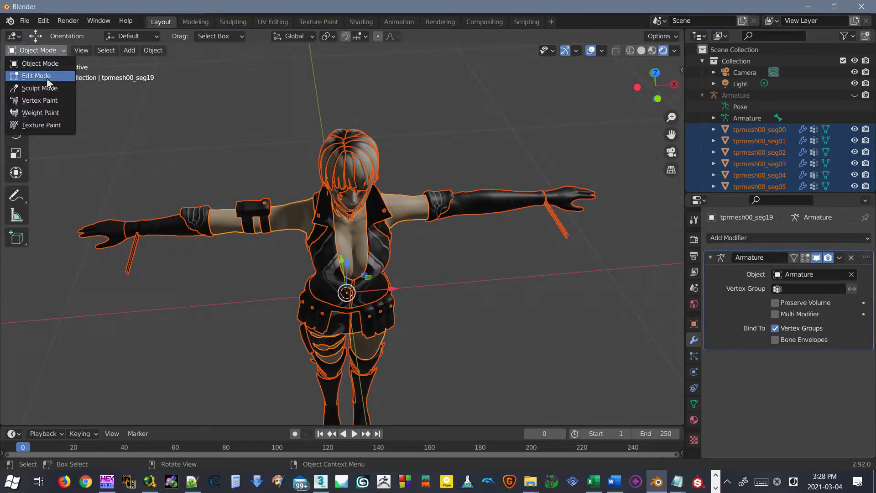
click(269, 22)
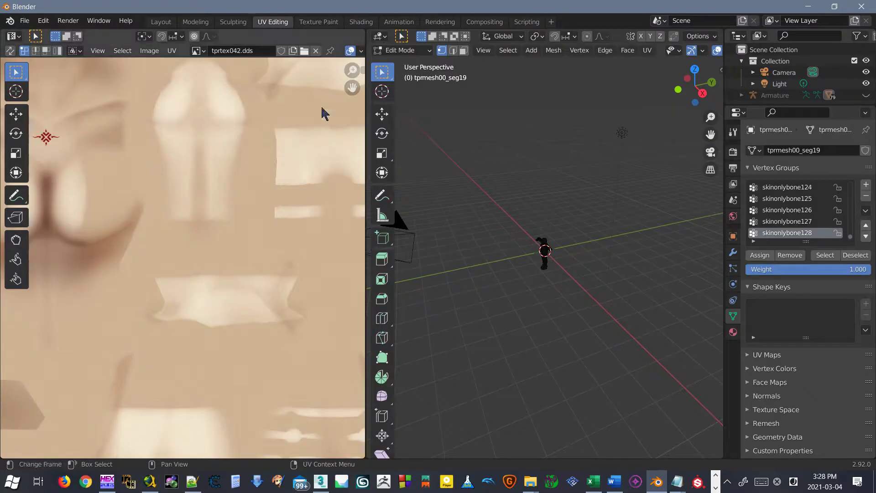
middle_drag(554, 236, 593, 237)
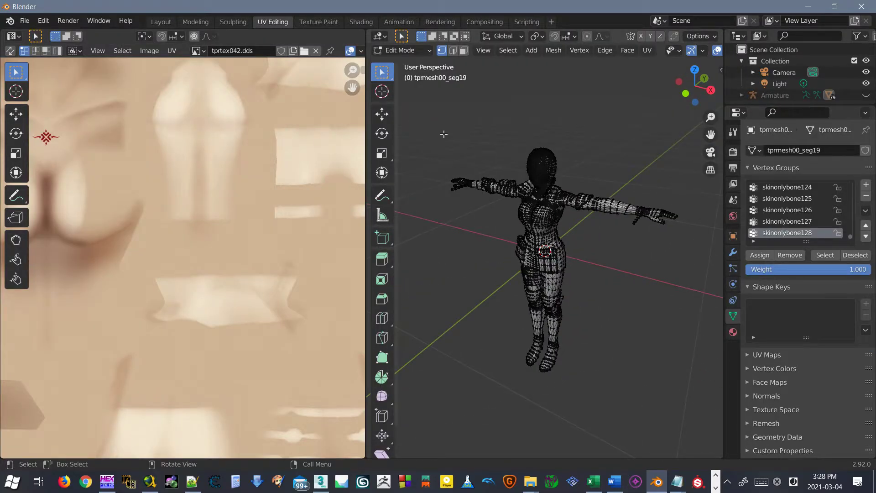
- Select all vertices of the character's meshes and all of their UVs in the UV editor
click(508, 51)
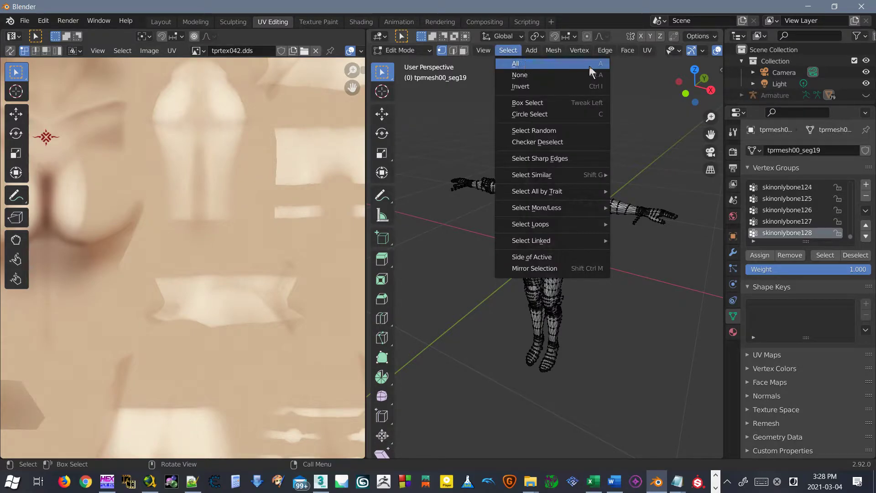
click(557, 63)
scroll(161, 248, down, 4)
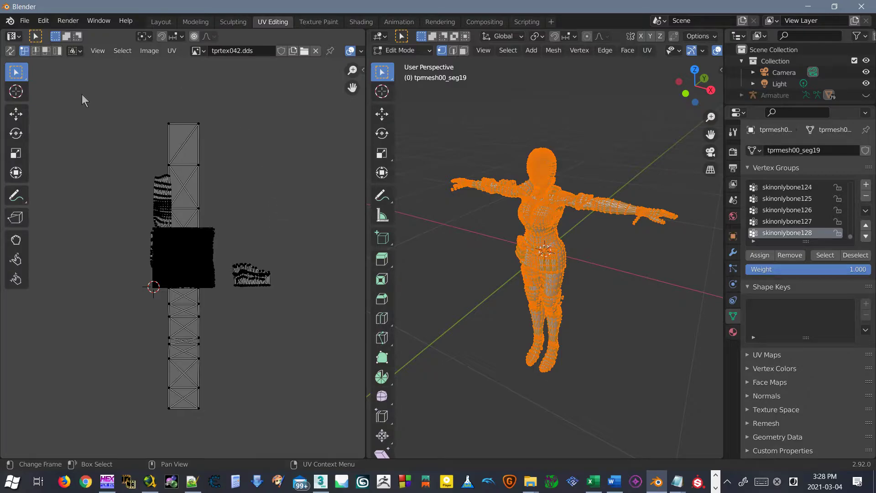
key(a)
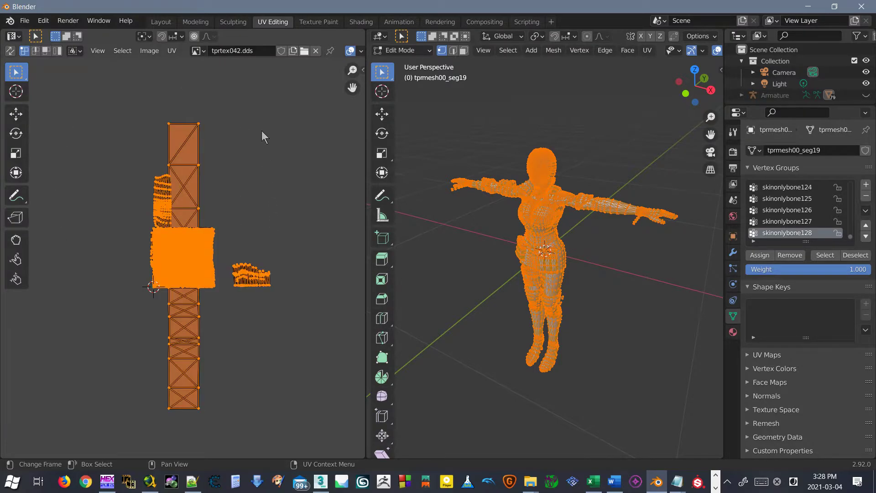
scroll(201, 116, up, 2)
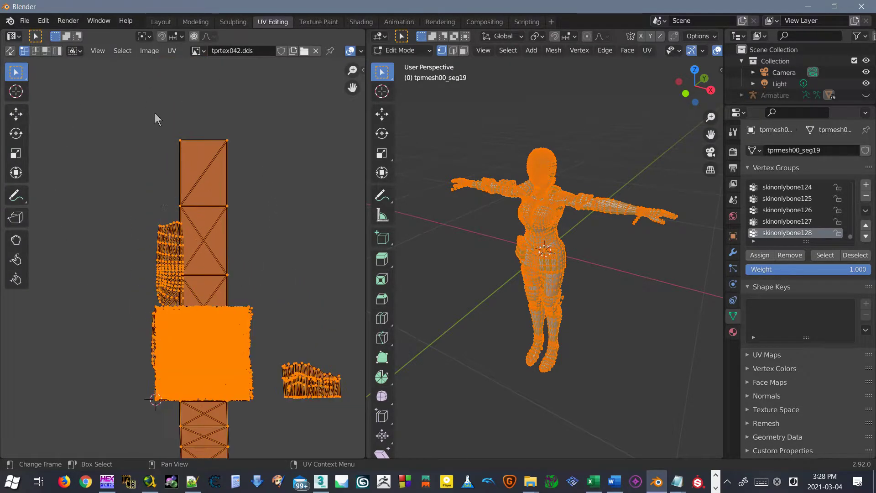
- Mirror all the selected UVs along the Y axis and check their placement against the texture image
right_click(201, 130)
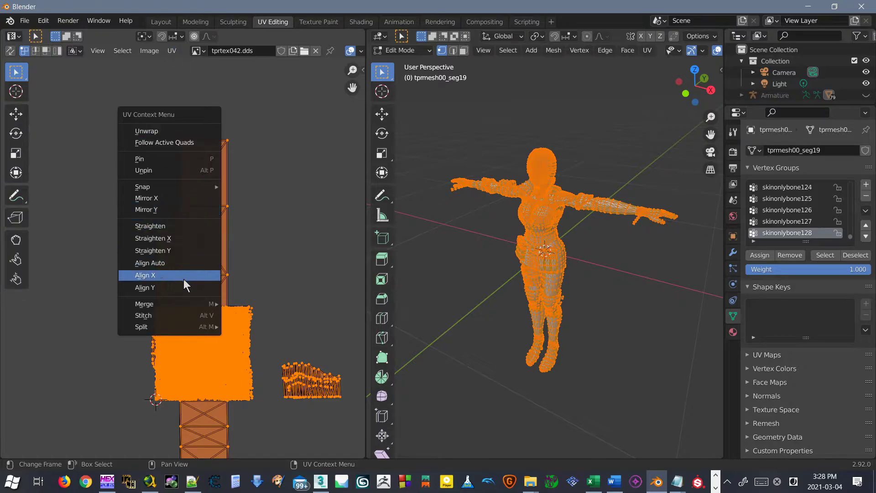
click(172, 209)
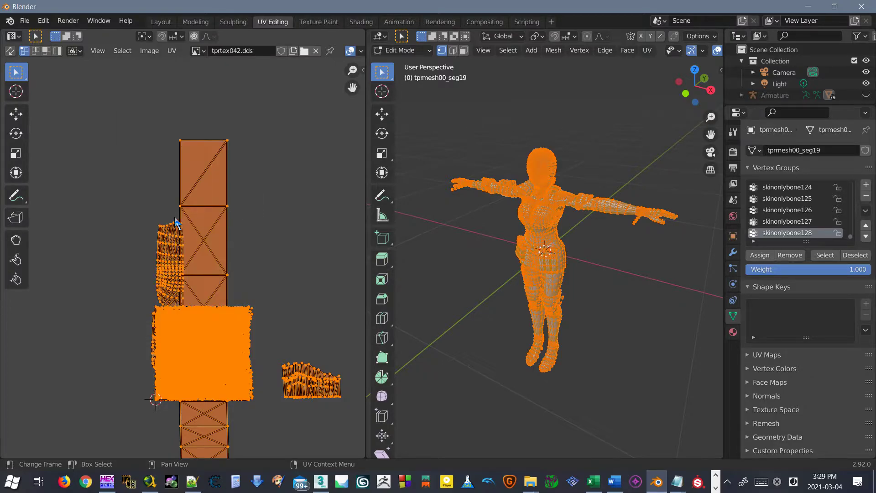
click(171, 52)
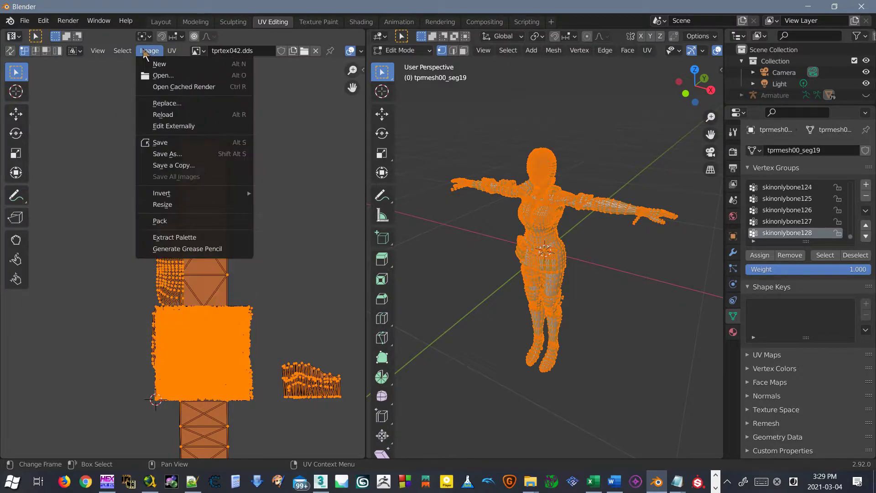
mouse_move(144, 52)
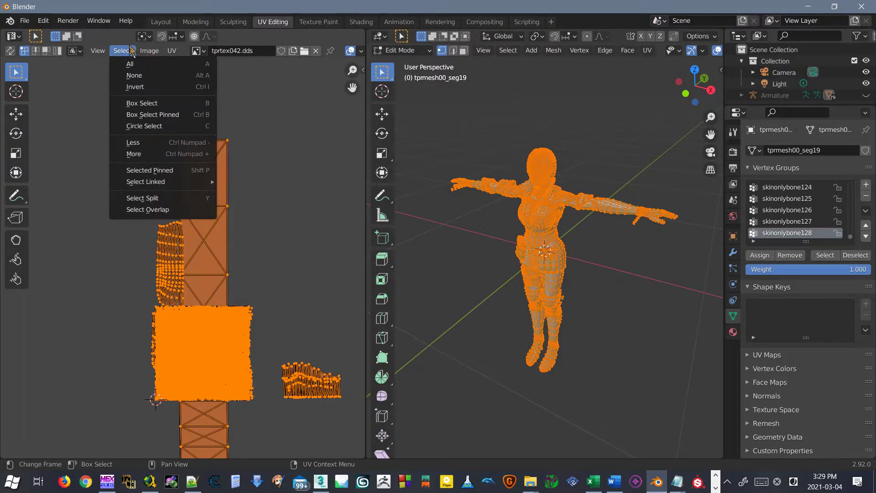
right_click(160, 136)
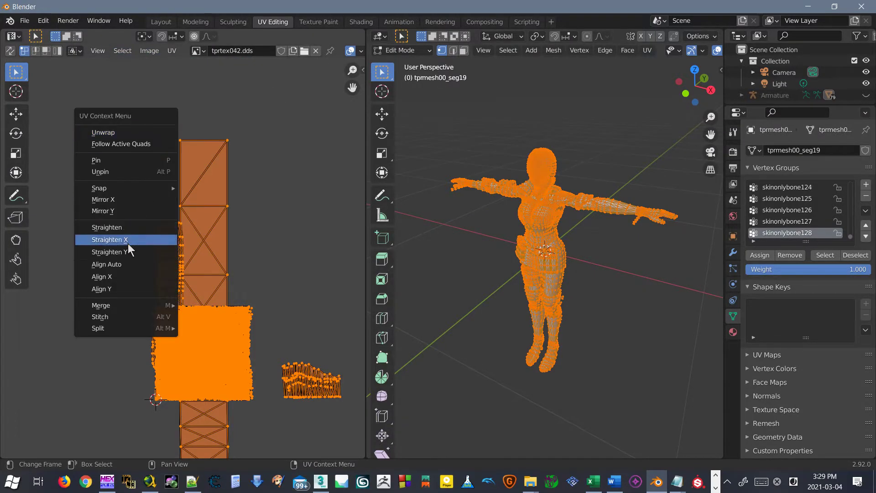
click(117, 211)
scroll(205, 279, down, 3)
scroll(206, 277, up, 5)
scroll(206, 269, up, 1)
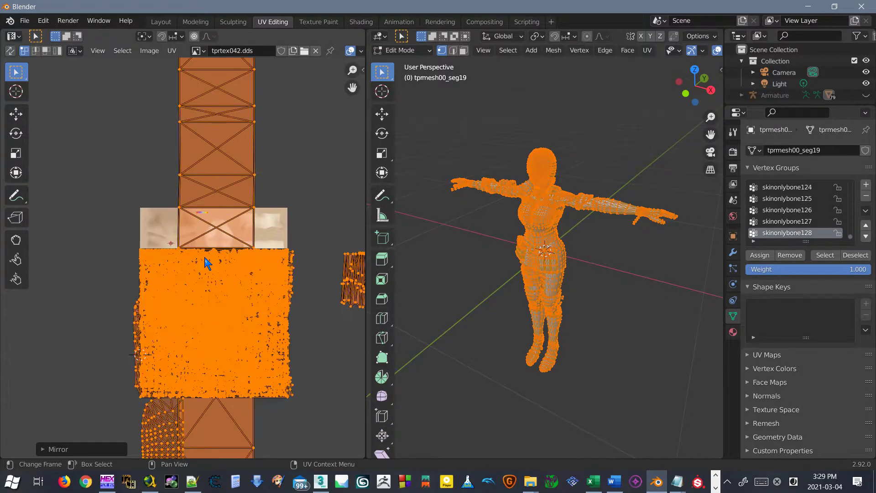
scroll(206, 263, up, 7)
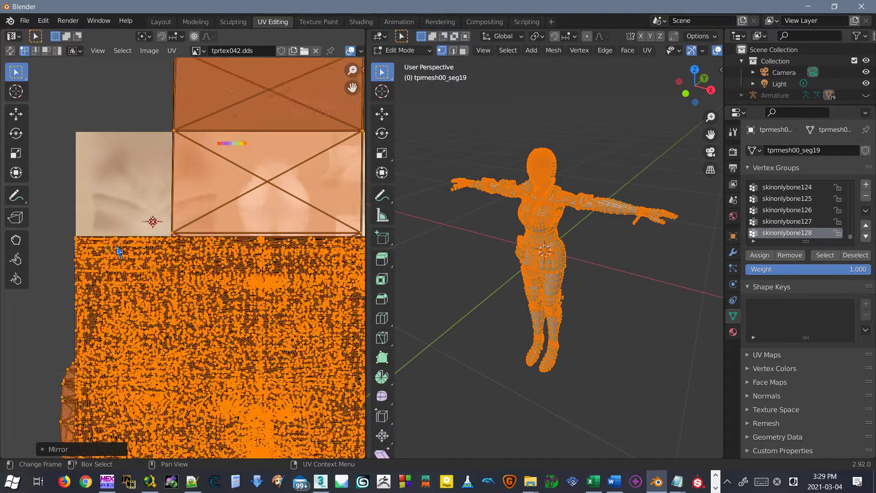
- Undo the Y-axis mirror of the selected UVs
scroll(121, 213, down, 6)
click(44, 21)
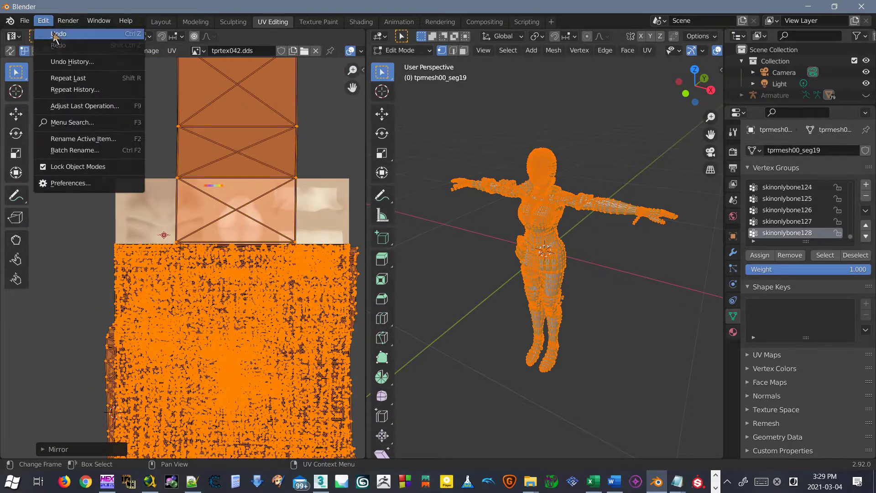
click(55, 35)
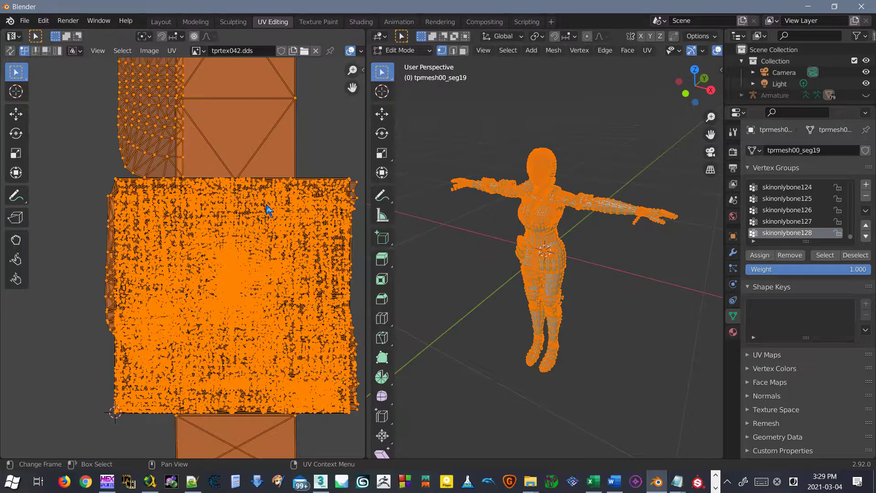
- Mirror the selected UVs along the Y axis again and expand the mirror operation's settings
click(167, 51)
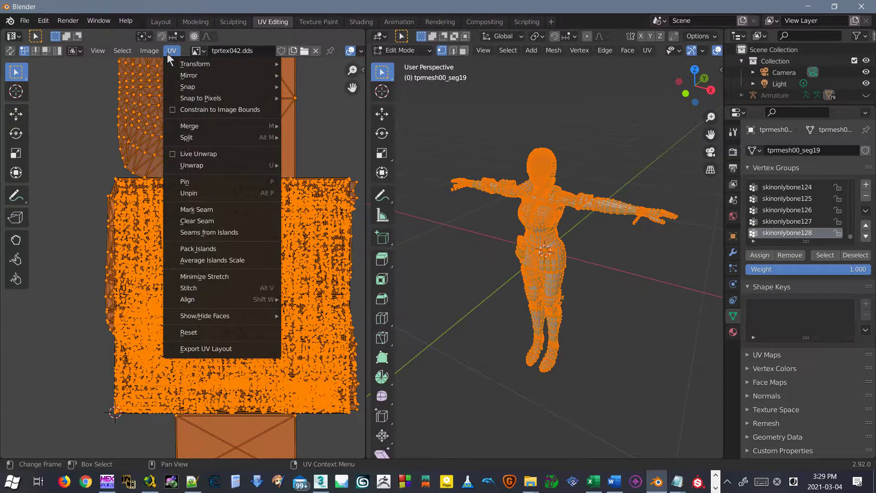
mouse_move(185, 77)
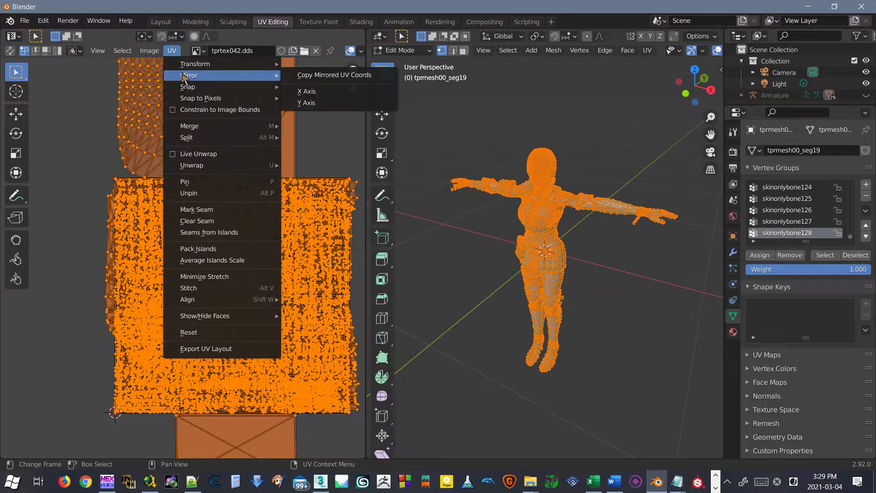
click(322, 103)
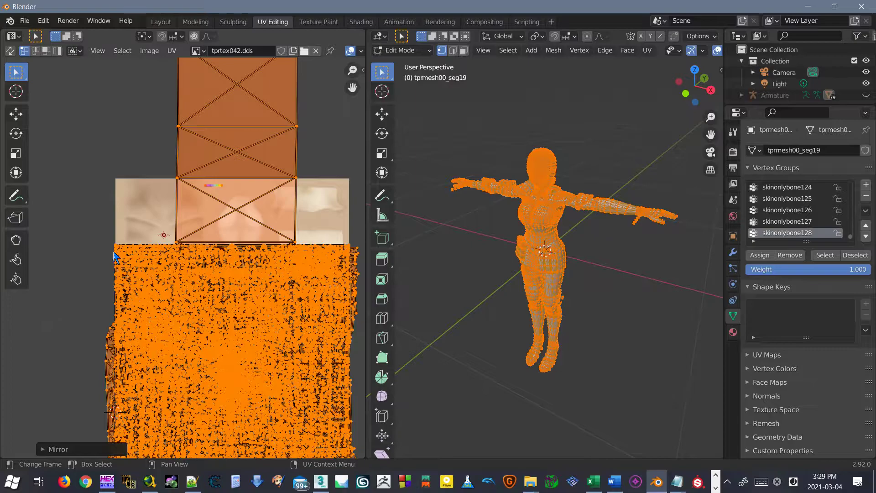
click(25, 20)
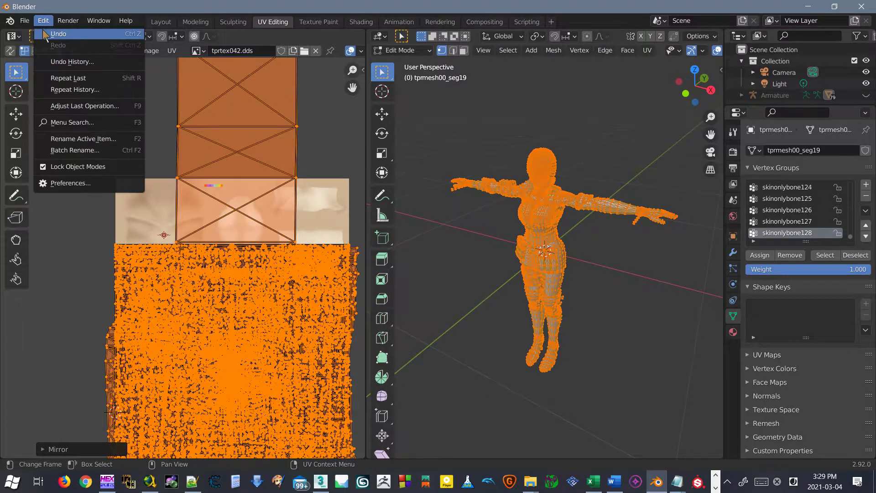
click(42, 448)
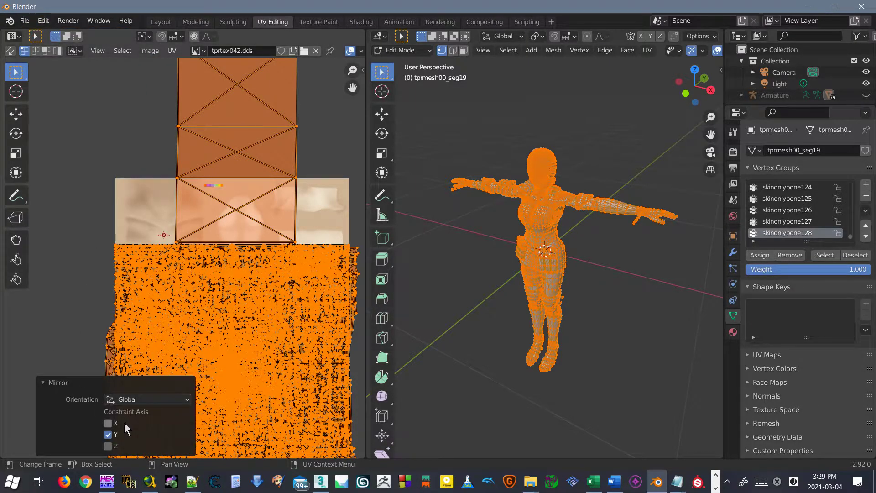
click(137, 404)
- Undo the repeated Y-axis mirror of the UVs
click(43, 20)
click(48, 36)
click(43, 20)
click(53, 34)
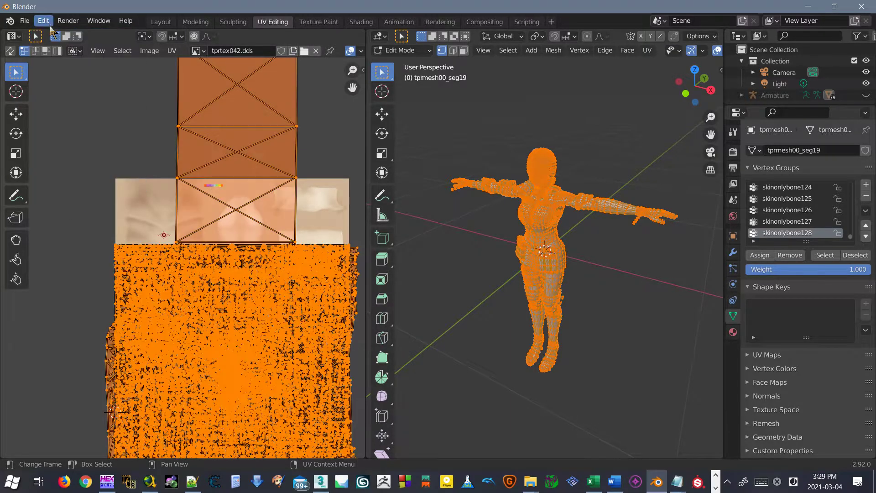
click(43, 21)
click(50, 34)
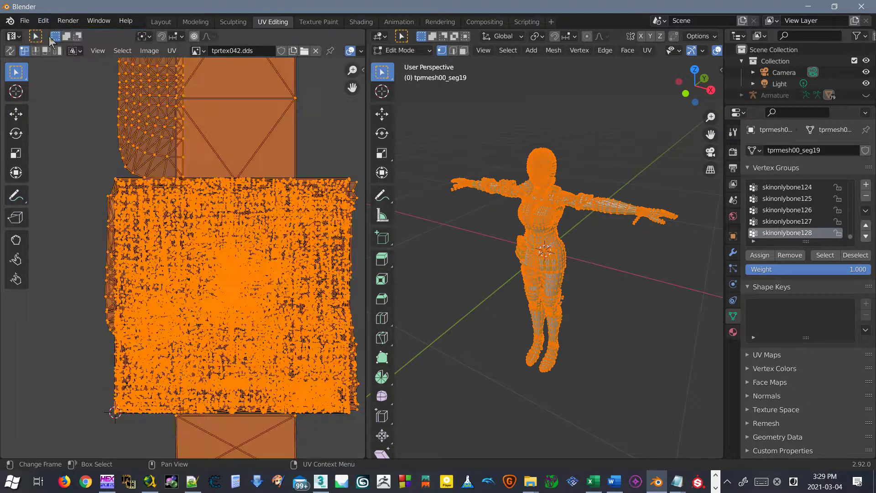
- Try mirroring the selected UVs along the Y axis with the mirror orientation set to Cursor
right_click(158, 115)
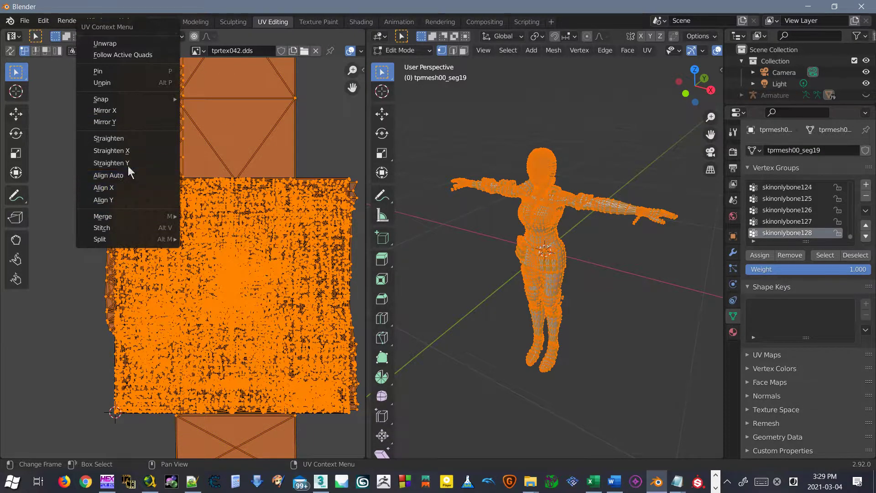
click(125, 119)
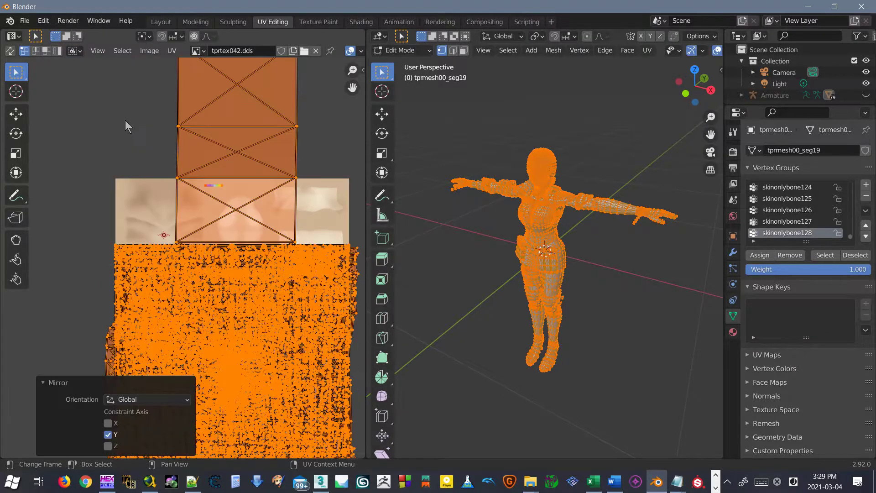
click(144, 398)
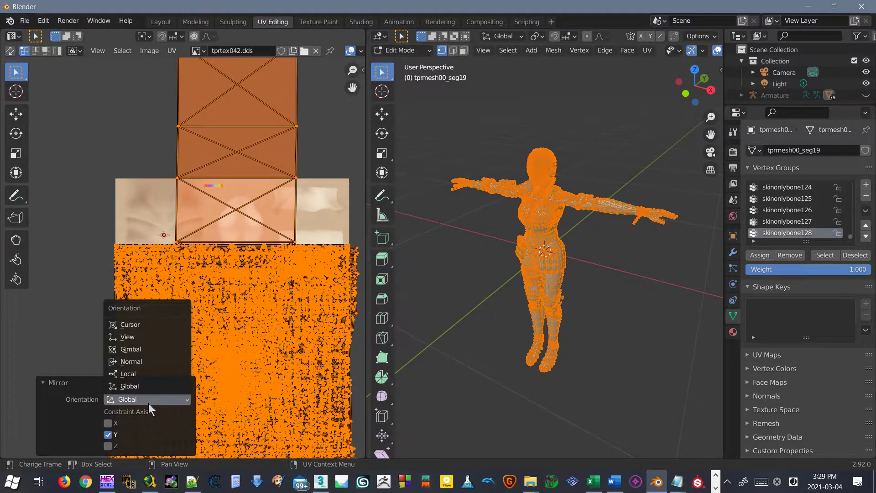
click(136, 327)
scroll(138, 329, down, 4)
middle_drag(160, 324, 187, 257)
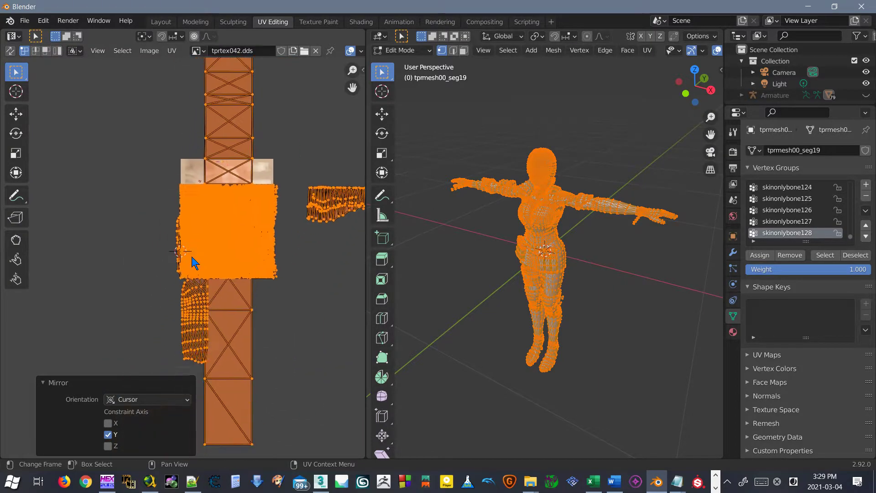
scroll(192, 258, up, 3)
scroll(187, 248, up, 1)
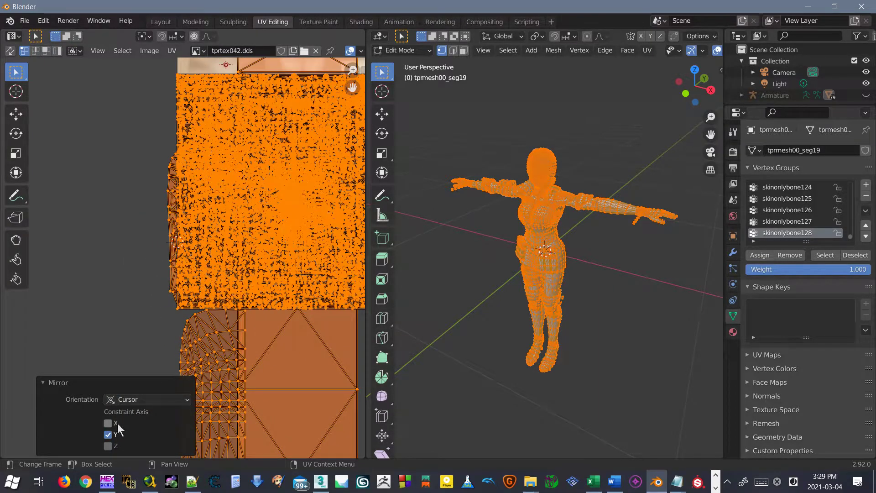
- Enable the X and Z constraint axes for the mirror as well and check where the UVs land on the texture
drag(115, 424, 113, 443)
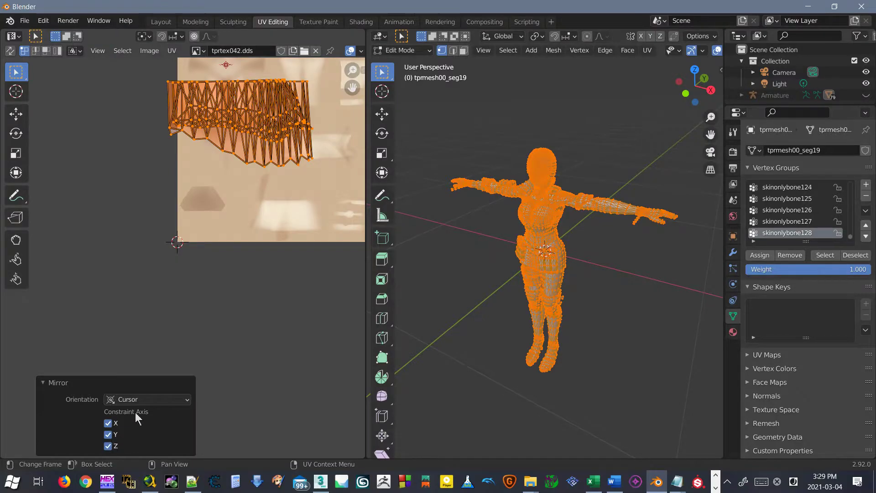
scroll(249, 235, down, 6)
scroll(244, 223, up, 3)
middle_drag(245, 224, 155, 268)
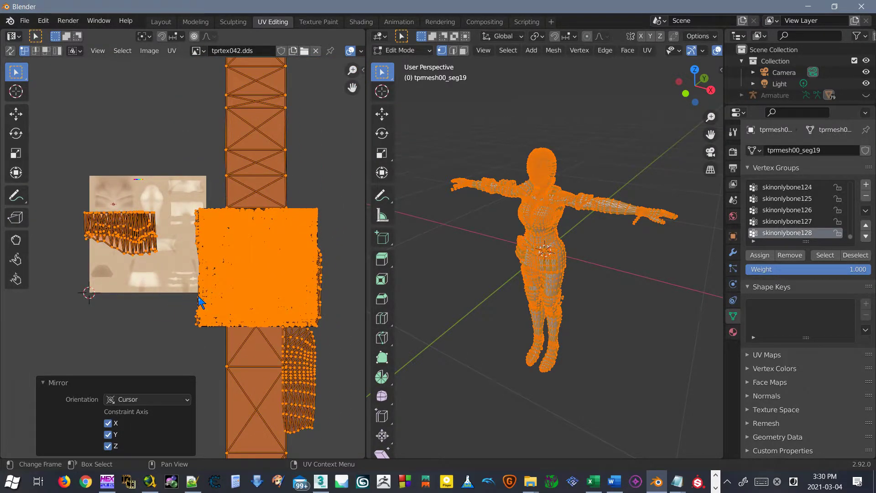
scroll(165, 293, up, 2)
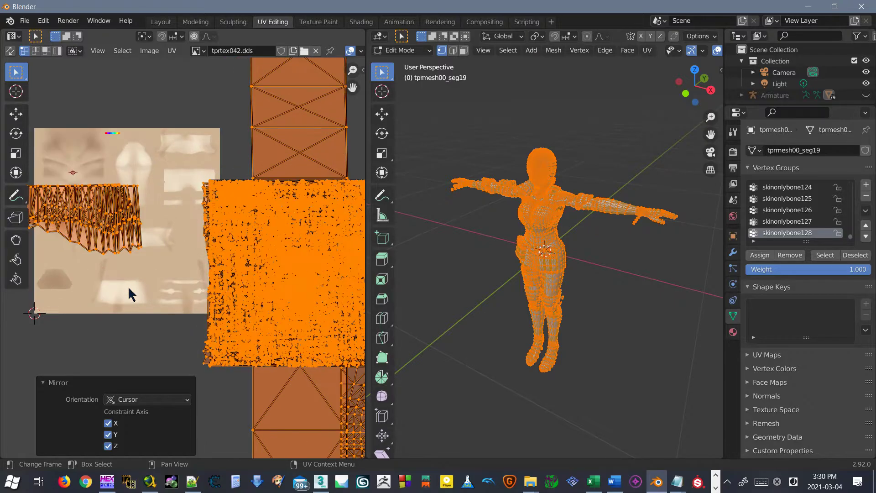
scroll(106, 297, up, 1)
- Try the Global, Local, Normal, Gimbal and View orientations for the mirror, then set it back to Cursor
click(149, 399)
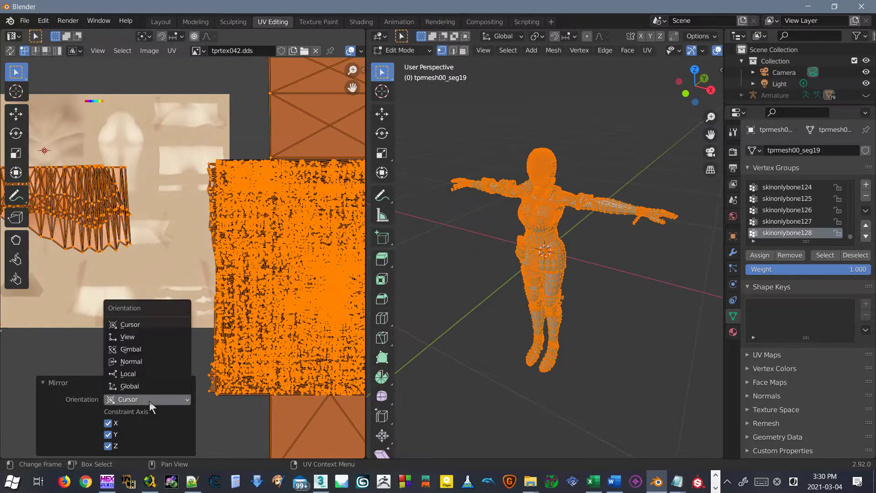
click(146, 386)
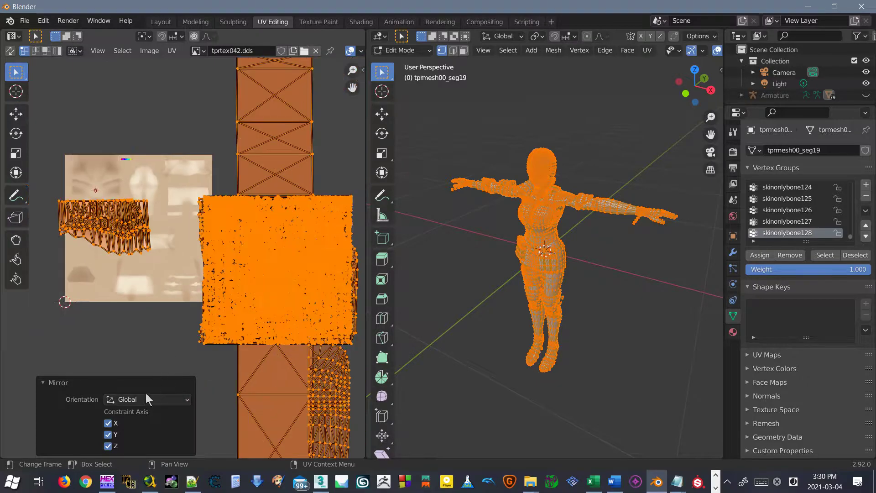
click(146, 397)
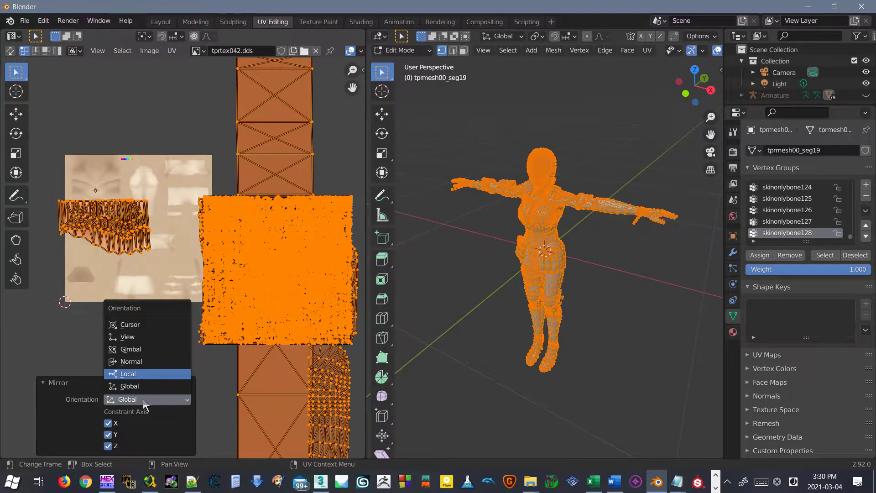
click(141, 375)
click(144, 398)
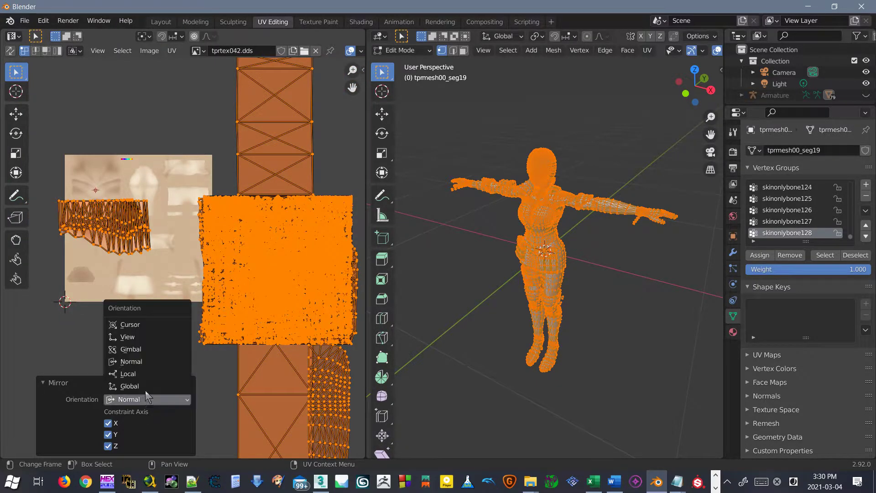
click(142, 349)
click(146, 394)
click(144, 338)
click(152, 397)
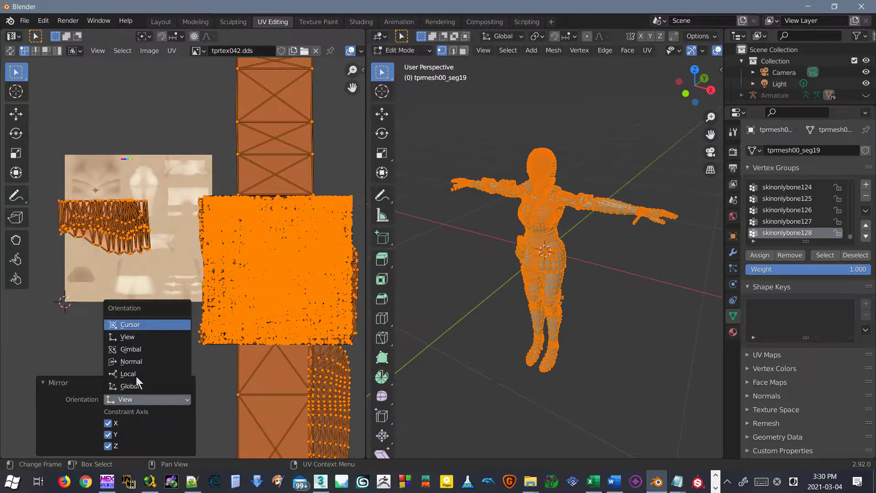
click(149, 328)
- Examine how the mirrored UVs are placed relative to the texture image and the 2D cursor
scroll(141, 303, down, 2)
scroll(155, 292, up, 5)
scroll(242, 299, down, 1)
middle_drag(203, 293, 327, 294)
scroll(172, 288, up, 2)
scroll(169, 292, down, 2)
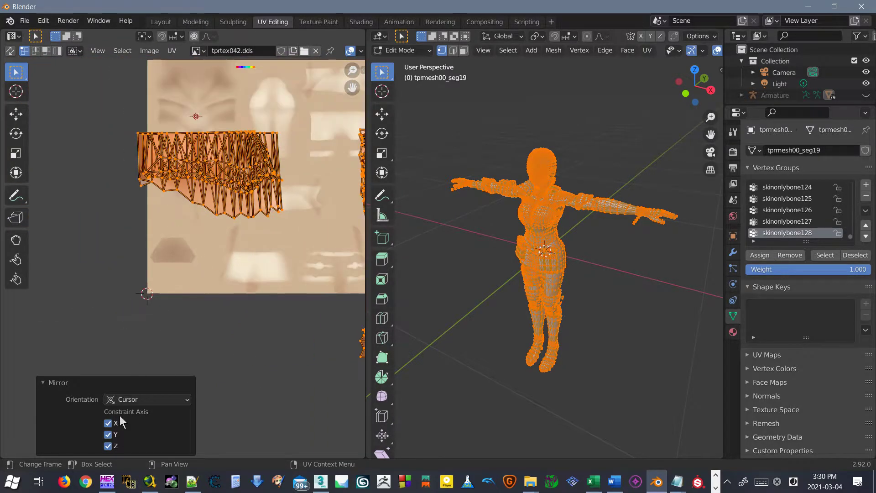
scroll(193, 265, down, 1)
middle_drag(234, 197, 183, 326)
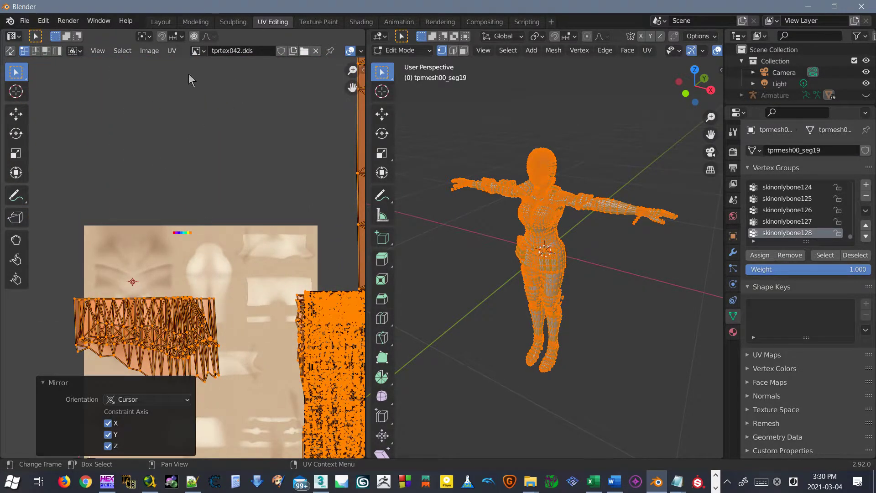
- Undo the three-axis mirror of the UVs and inspect the restored UV layout
click(25, 21)
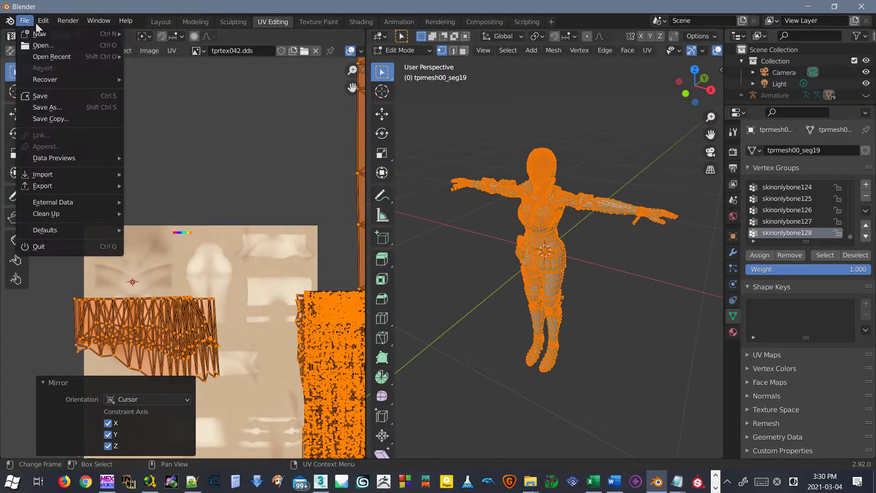
click(45, 34)
scroll(187, 165, down, 4)
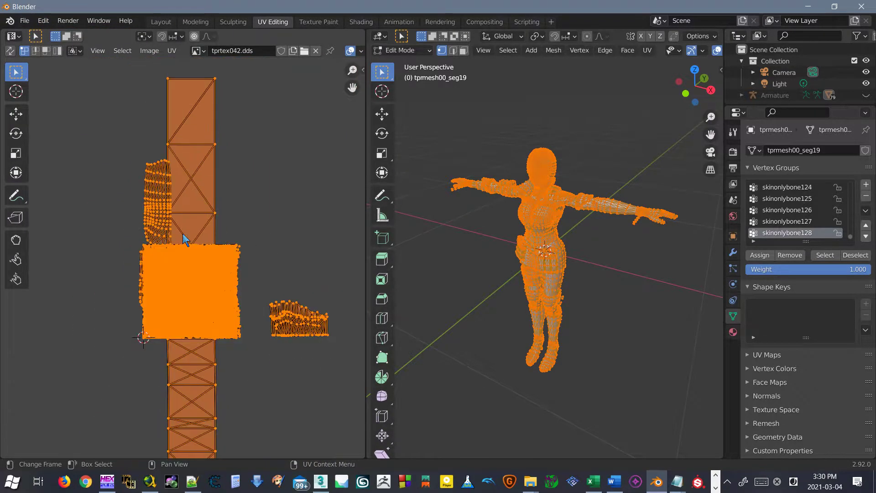
scroll(225, 299, up, 2)
scroll(176, 245, up, 5)
scroll(176, 244, up, 1)
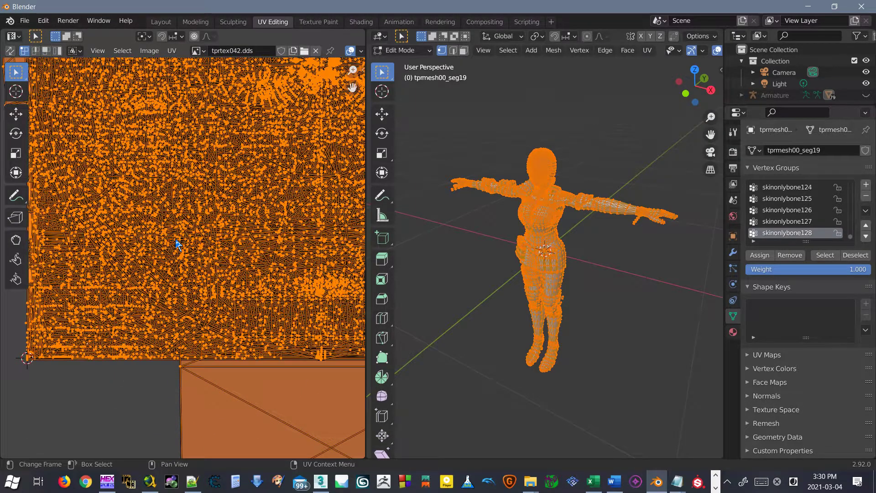
scroll(59, 343, down, 5)
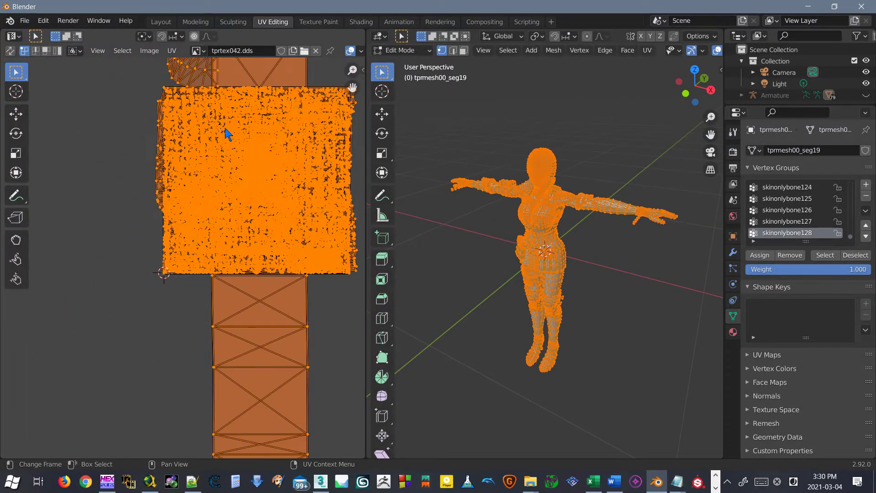
- Try rotating all the selected UVs by about 188° with the Rotate tool, then undo the rotation
click(158, 51)
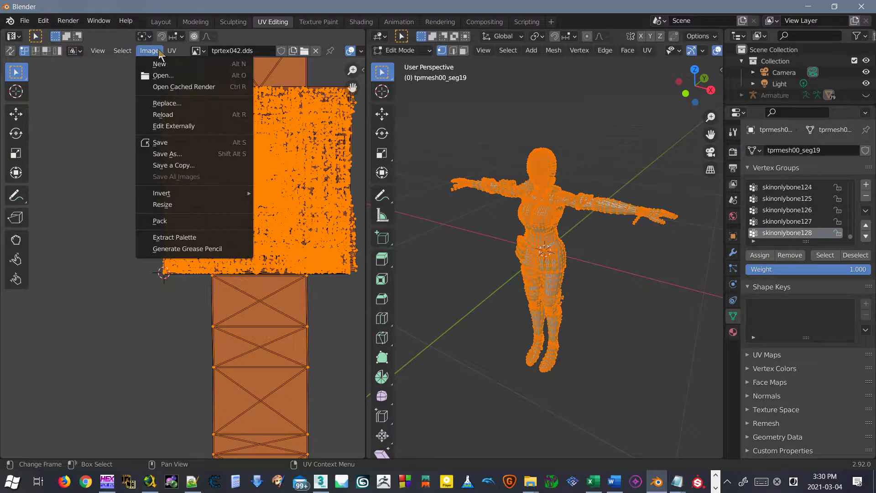
mouse_move(171, 51)
mouse_move(200, 99)
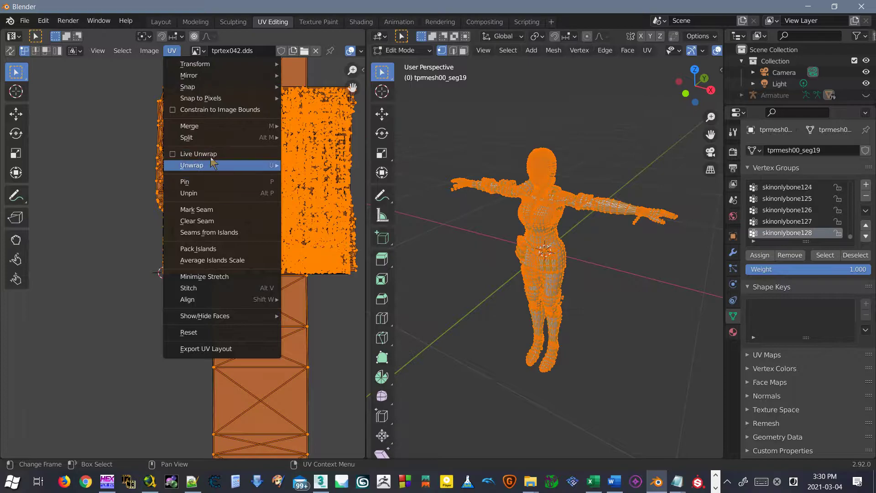
scroll(244, 168, down, 1)
middle_drag(254, 175, 198, 210)
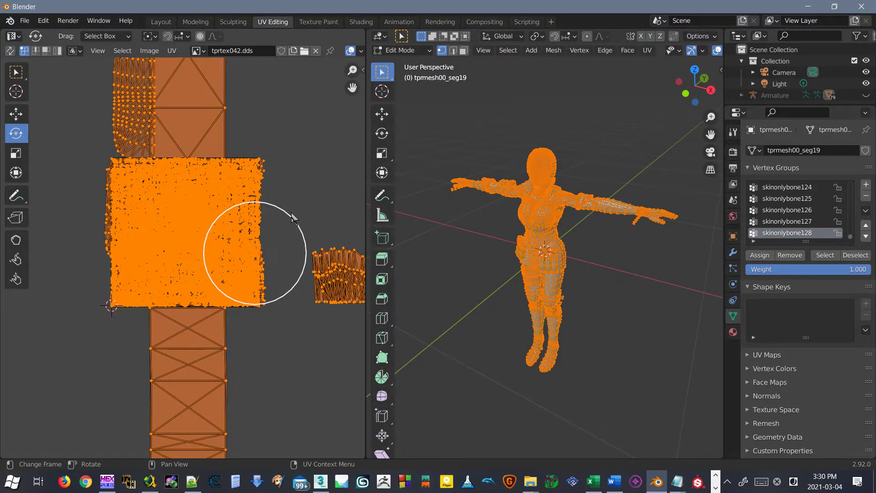
drag(294, 220, 200, 295)
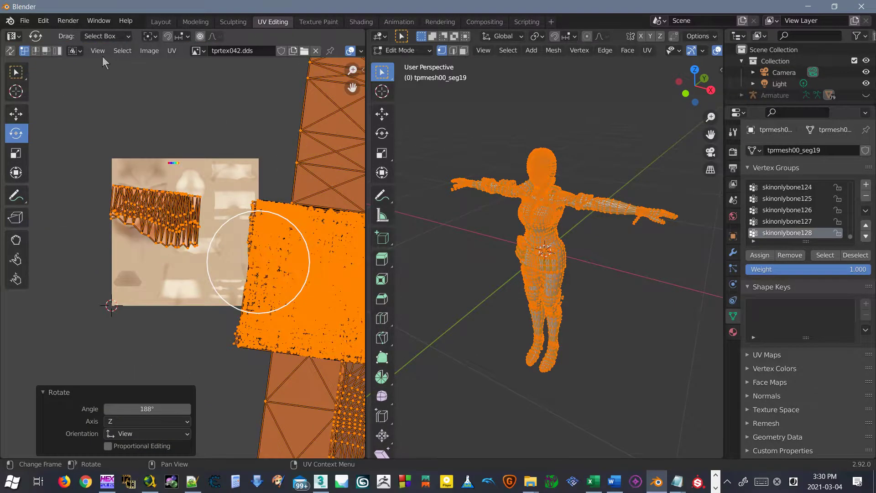
click(43, 20)
click(59, 34)
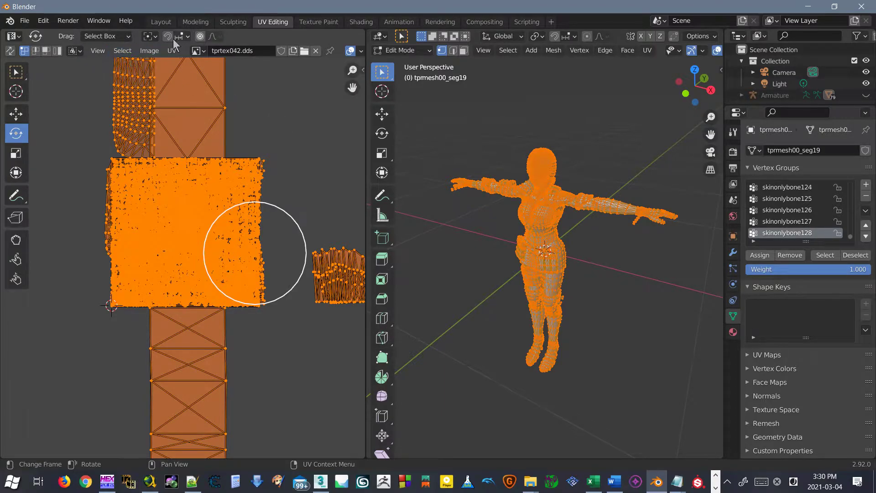
- Set the UV editor's pivot point to the 2D Cursor and check the pivot's location at the image corner
click(154, 37)
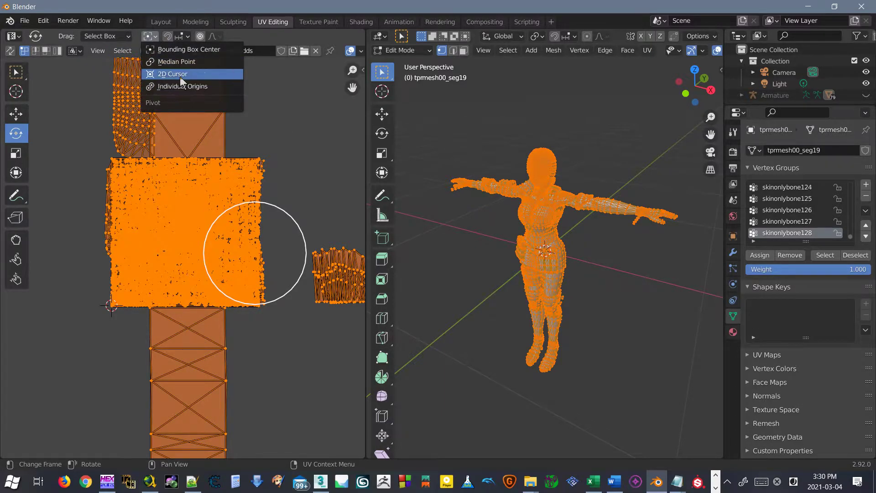
click(178, 74)
scroll(94, 290, up, 5)
scroll(221, 221, down, 5)
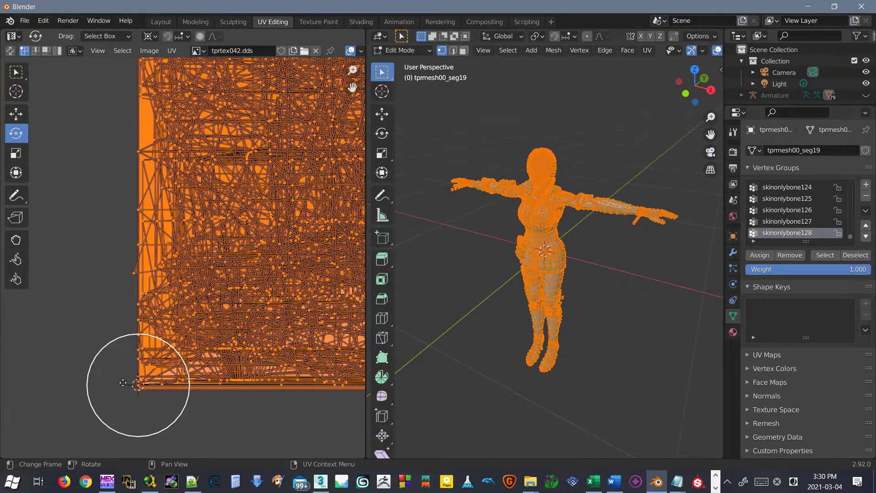
- Rotate all the selected UVs by about 182° around the 2D Cursor at the texture image's corner
scroll(219, 225, up, 2)
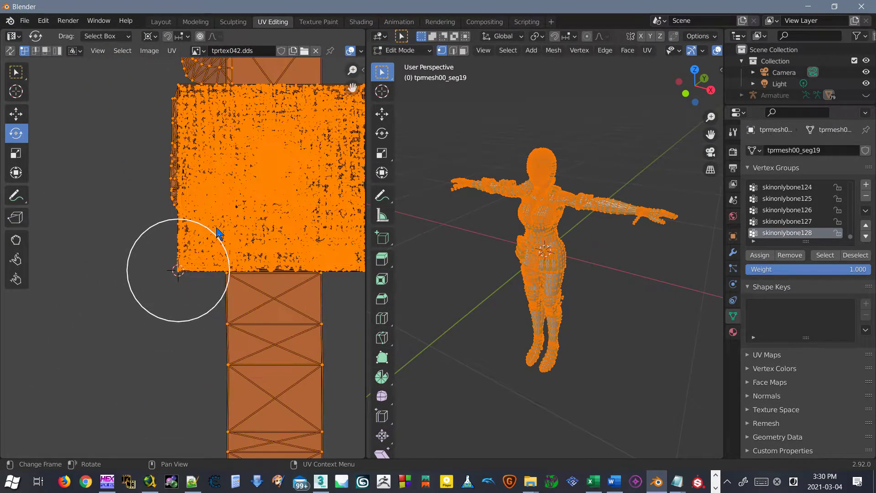
scroll(239, 280, down, 6)
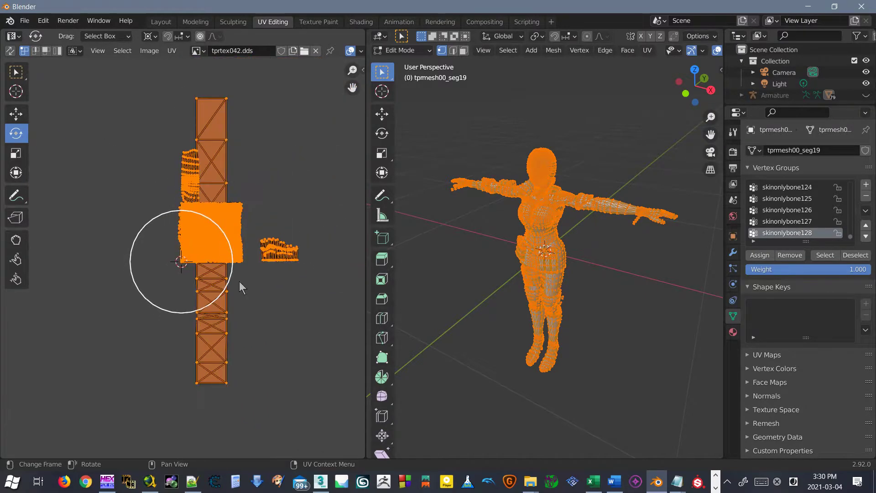
scroll(205, 229, up, 5)
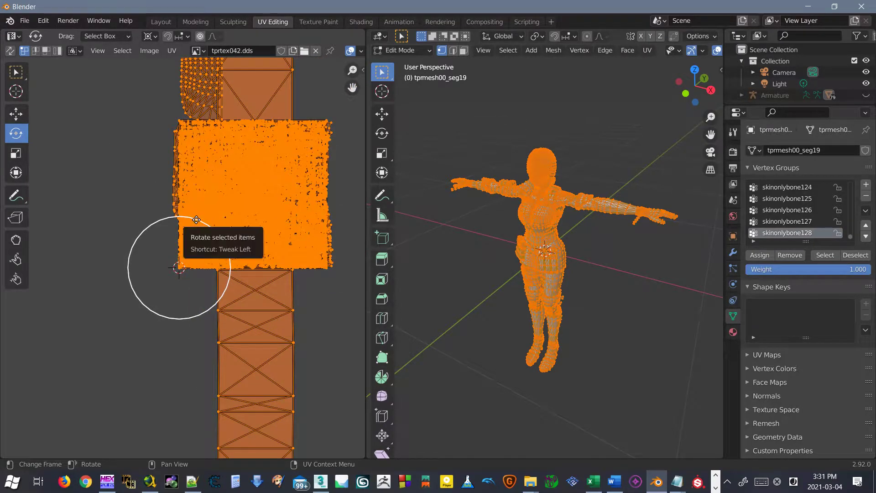
drag(196, 219, 229, 322)
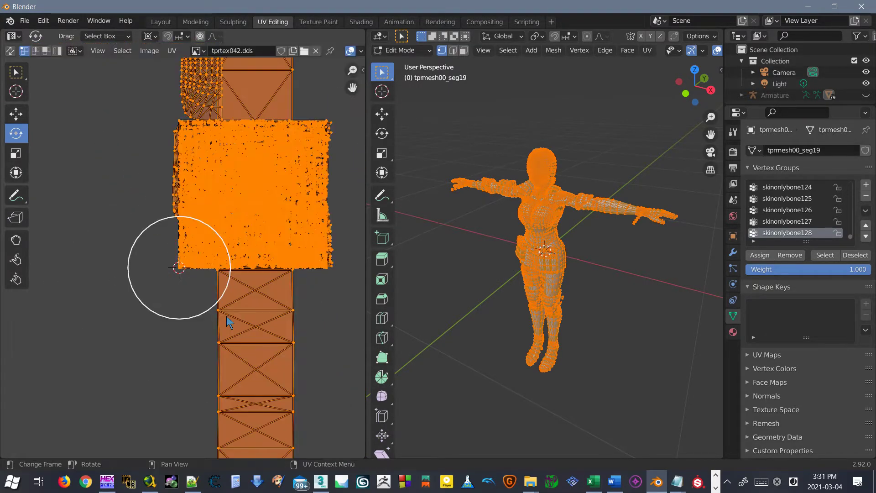
drag(218, 234, 137, 300)
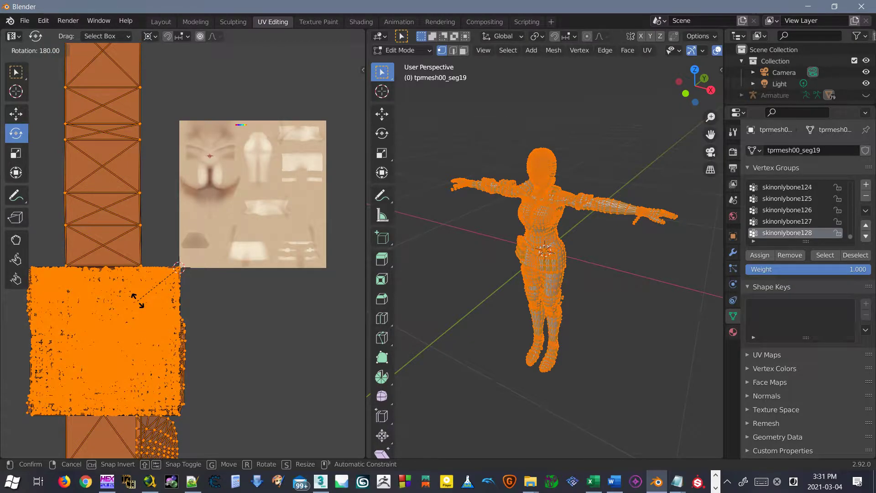
drag(137, 300, 140, 307)
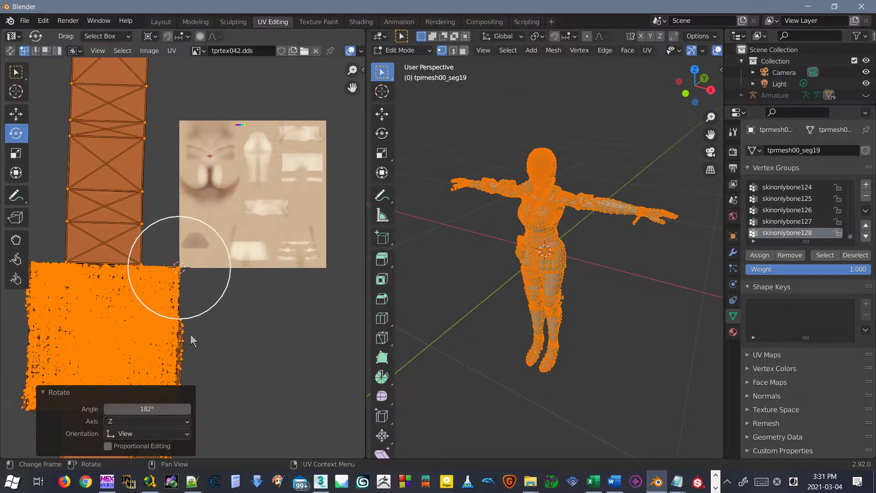
- Set the UV rotation angle to exactly 180° and deselect the UVs
scroll(191, 334, down, 1)
middle_drag(191, 334, 255, 281)
scroll(255, 280, up, 1)
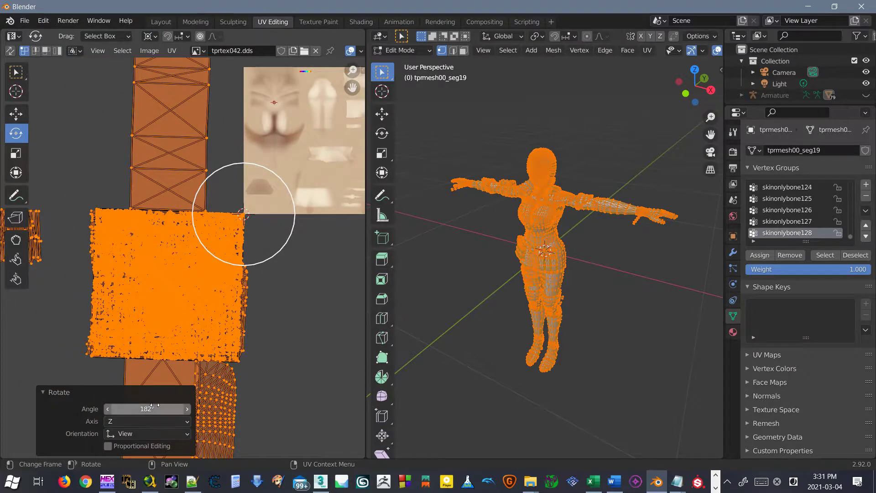
click(154, 408)
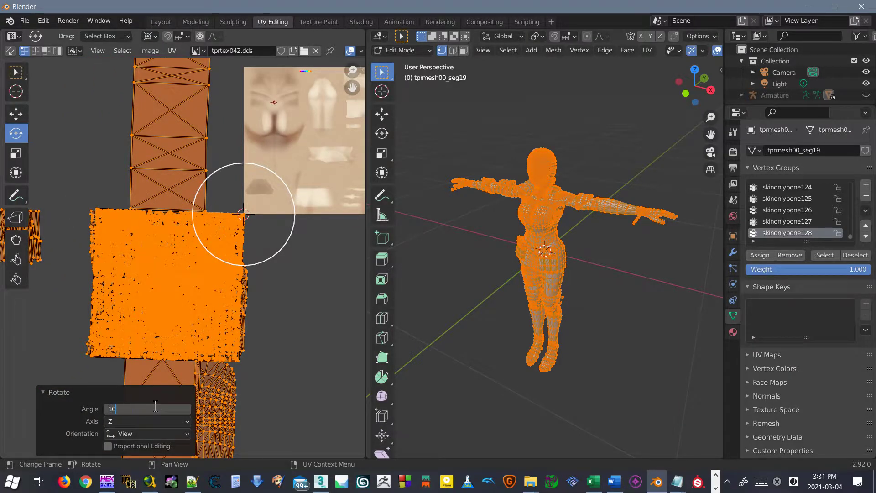
key(Return)
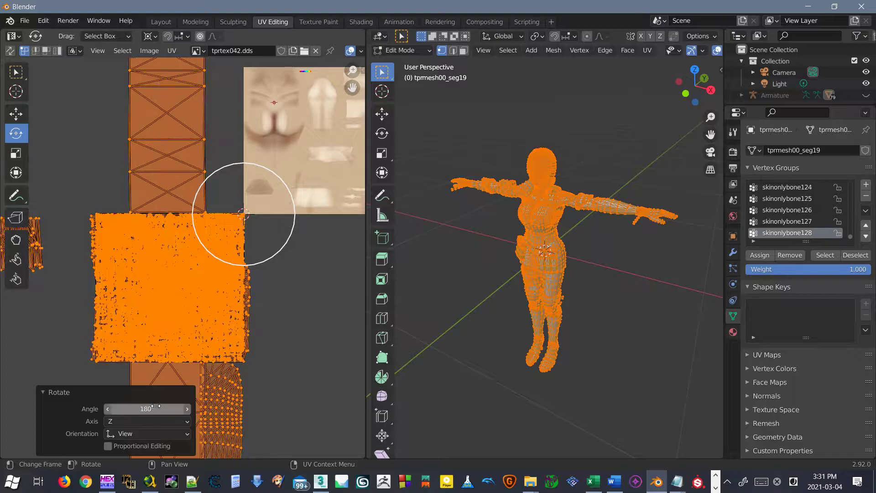
click(278, 357)
- Examine the rotated UV layout and inspect the textures on the character's face, chest and clothing in the Layout workspace
scroll(218, 243, up, 3)
scroll(217, 242, down, 4)
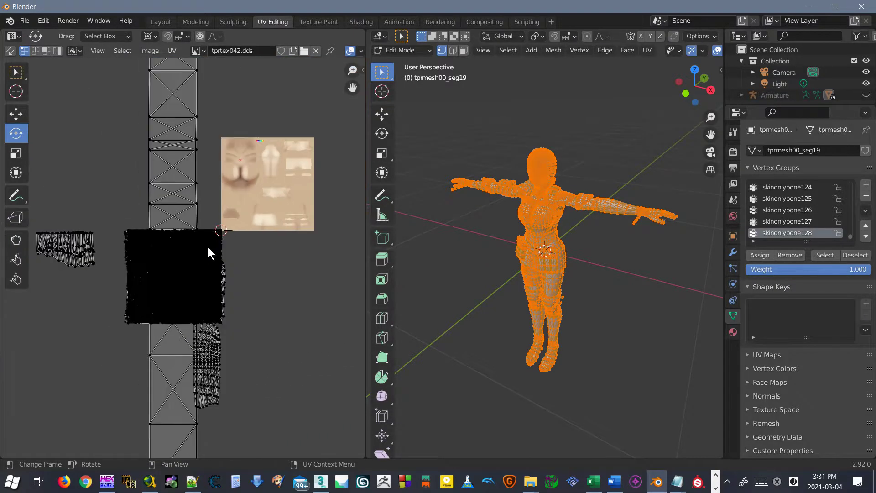
middle_drag(426, 260, 548, 197)
scroll(548, 197, up, 8)
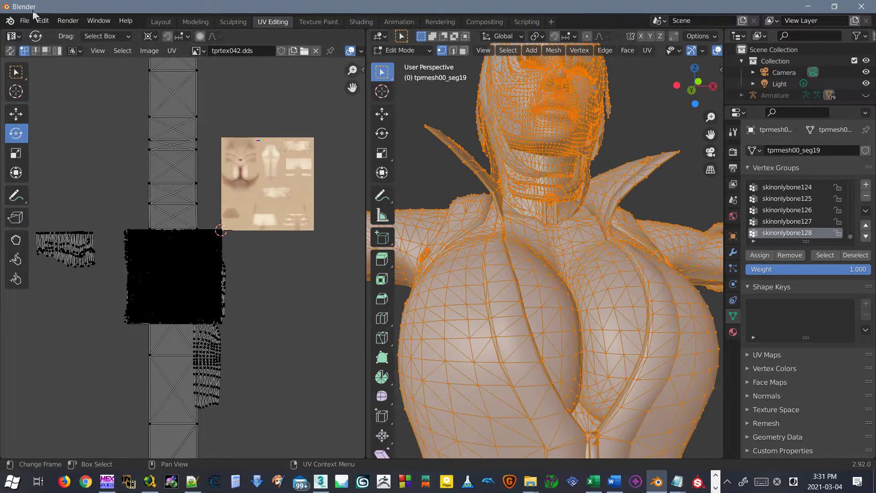
click(170, 23)
scroll(357, 276, up, 6)
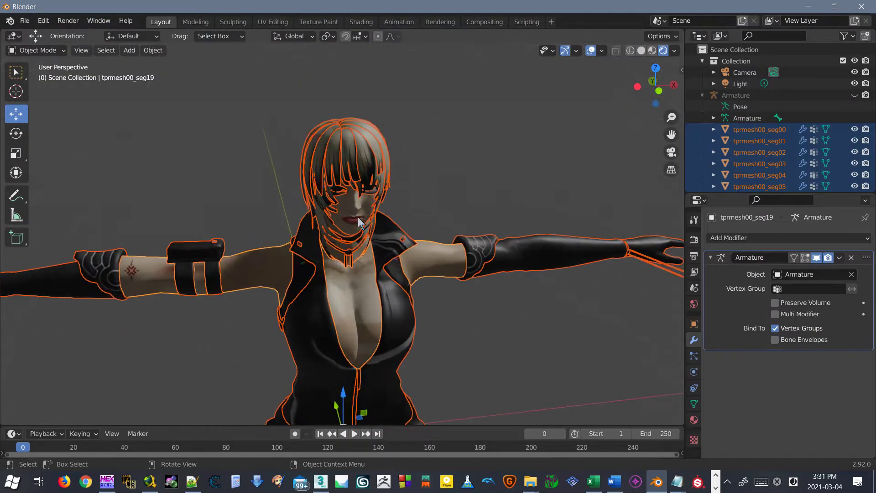
middle_drag(357, 276, 321, 282)
scroll(326, 286, down, 5)
shift+middle_drag(294, 313, 367, 275)
middle_drag(367, 275, 341, 299)
middle_drag(418, 316, 386, 257)
shift+middle_drag(431, 345, 149, 264)
shift+middle_drag(315, 294, 379, 286)
scroll(331, 295, up, 2)
scroll(379, 286, up, 3)
middle_drag(502, 294, 421, 227)
scroll(412, 212, up, 2)
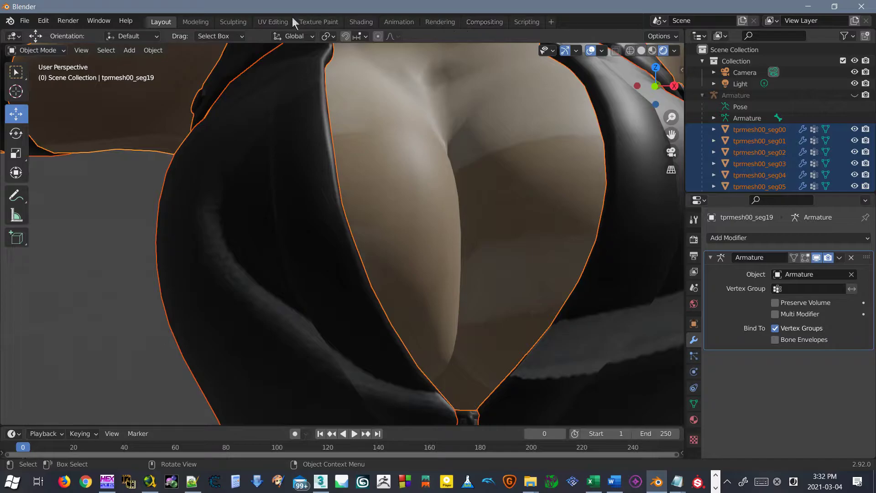
- Select all the UVs in the UV Editing workspace and mirror them along the X axis
click(267, 21)
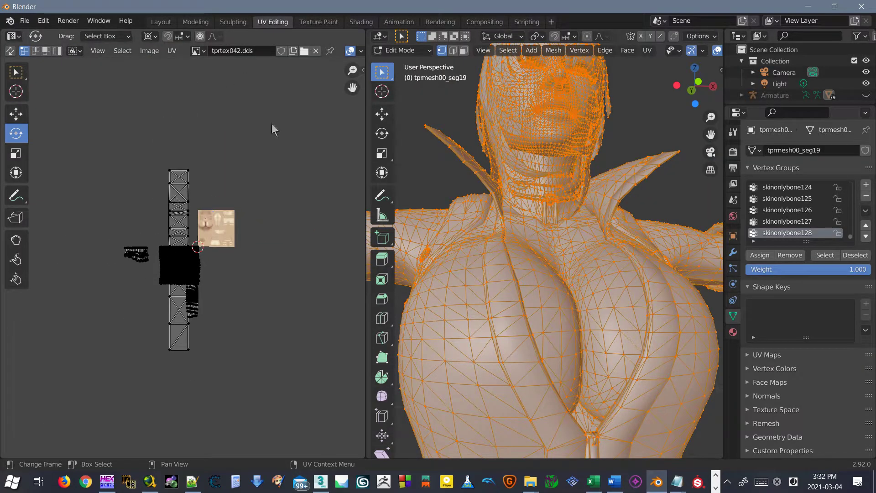
key(a)
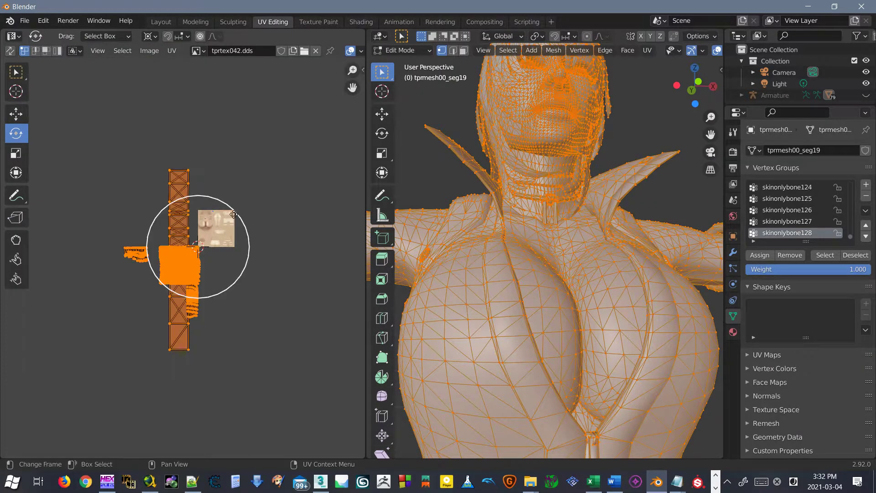
scroll(241, 217, up, 5)
click(171, 50)
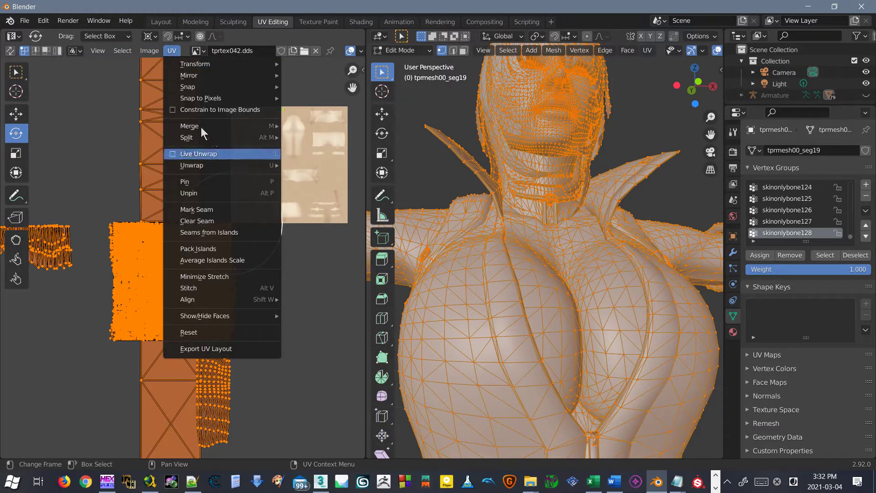
mouse_move(212, 99)
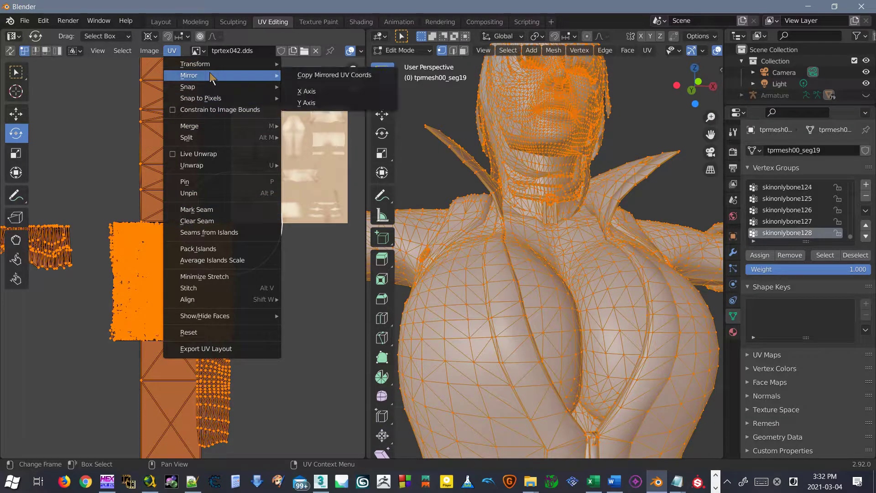
click(299, 93)
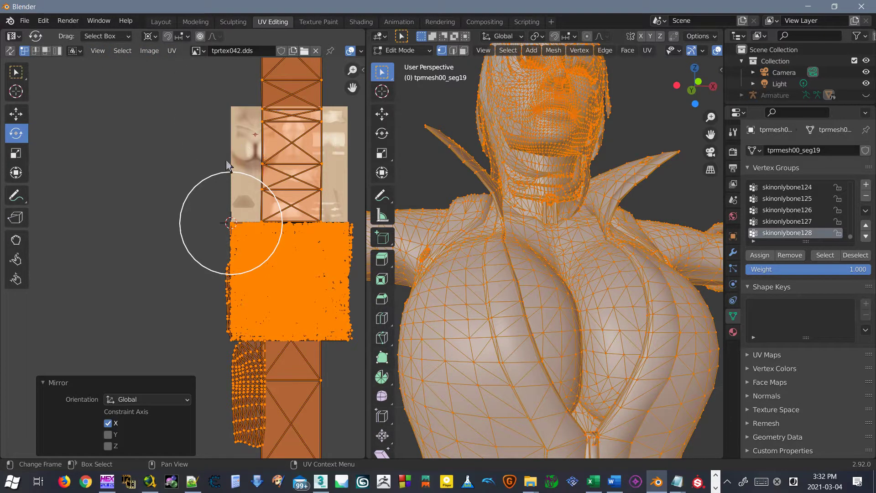
- Box-select all the mirrored UVs again and choose 2D Cursor as the pivot, checking its position at the image corner
middle_drag(249, 141, 202, 176)
key(alt+a)
scroll(187, 241, down, 4)
key(b)
drag(224, 279, 102, 449)
scroll(183, 258, up, 12)
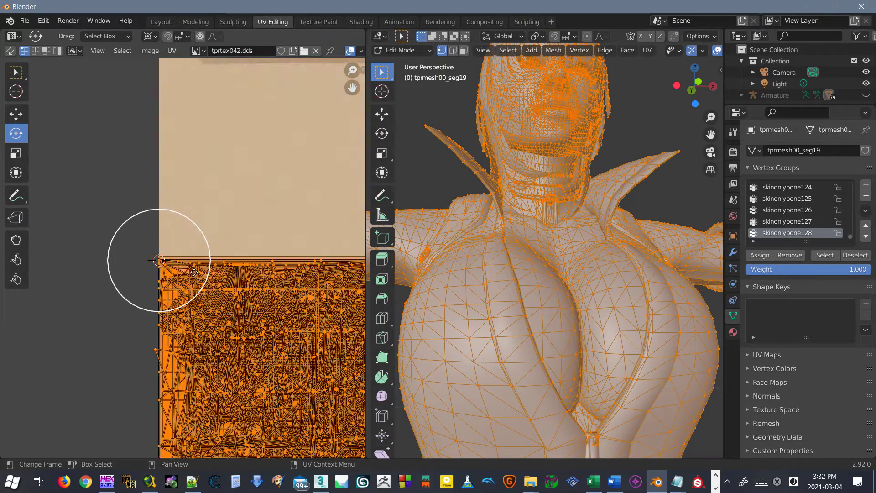
click(150, 36)
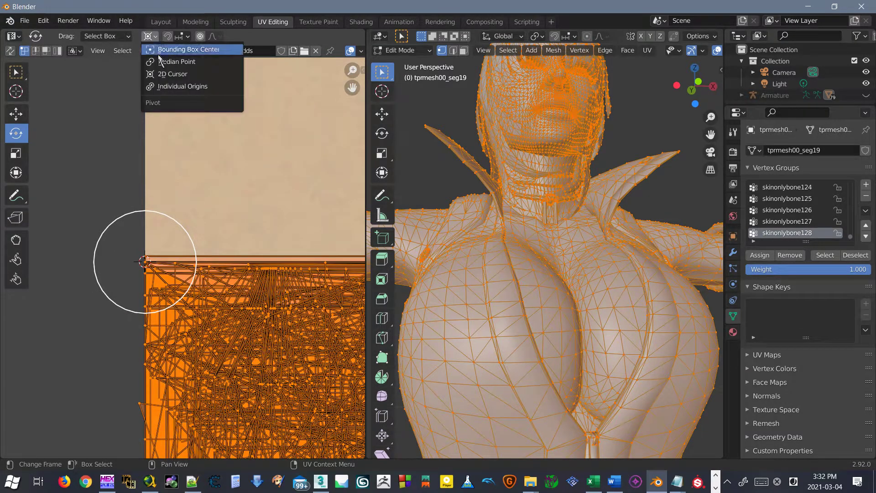
click(184, 75)
scroll(204, 283, down, 3)
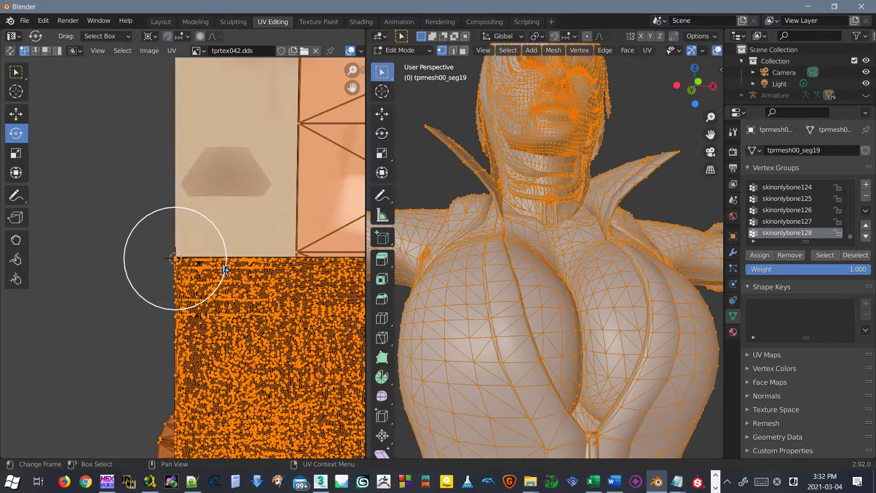
scroll(183, 199, down, 5)
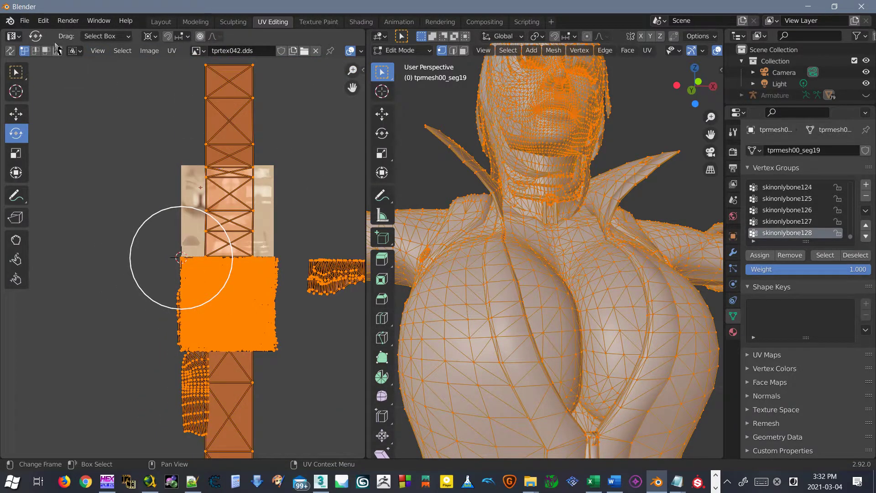
- Use the undo history to revert the UV mirror and rotation to the state before the rotation
click(44, 21)
click(55, 59)
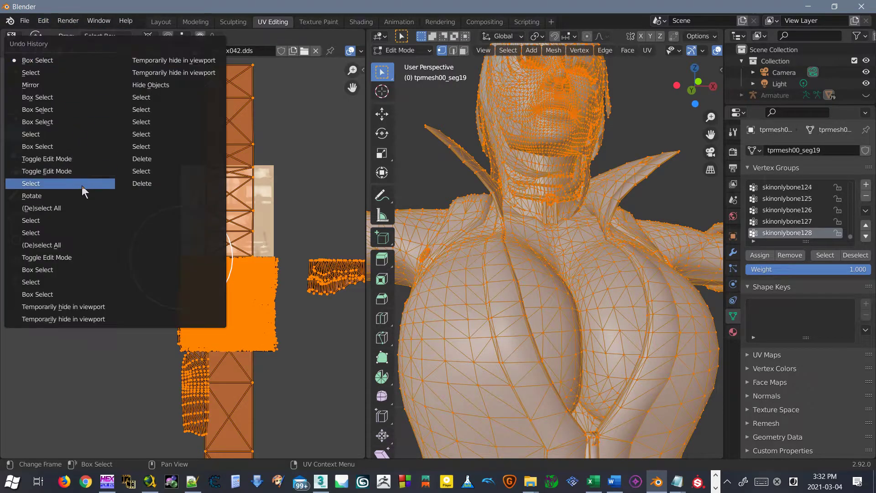
click(52, 222)
- Box-select the entire original UV layout and set the UV pivot point to 2D Cursor
scroll(225, 215, up, 2)
scroll(191, 228, down, 7)
drag(286, 156, 64, 434)
scroll(192, 173, up, 1)
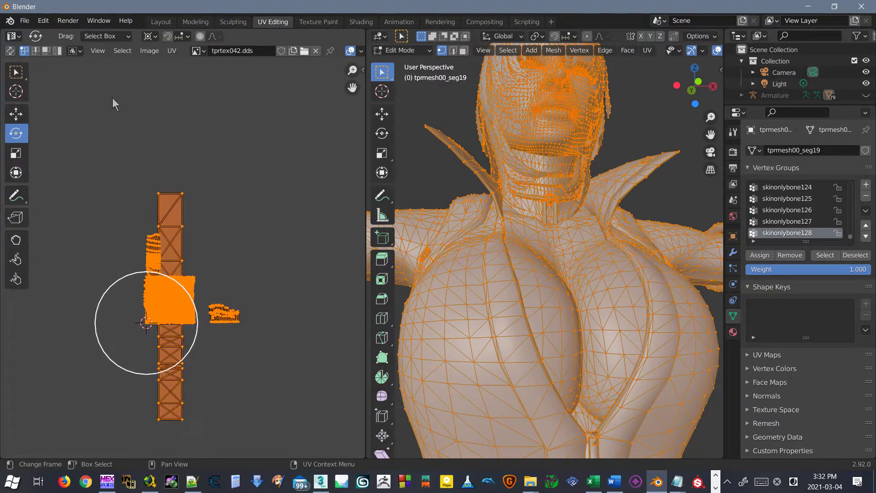
click(148, 36)
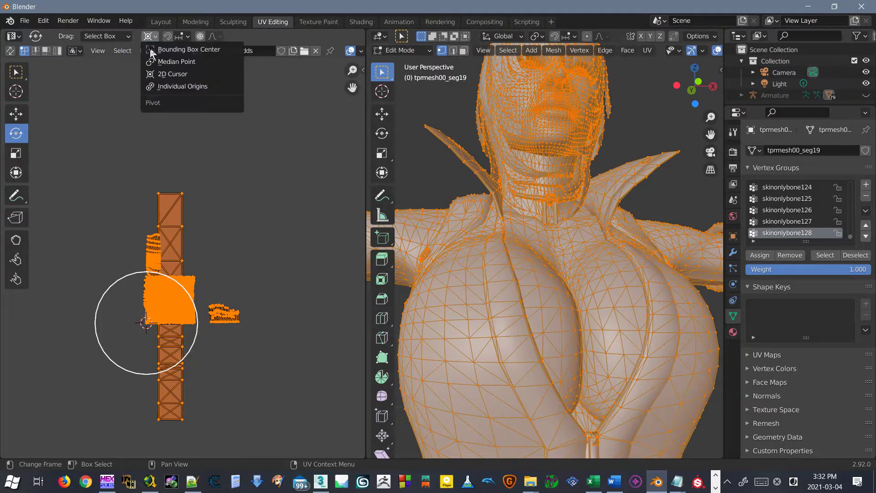
click(174, 74)
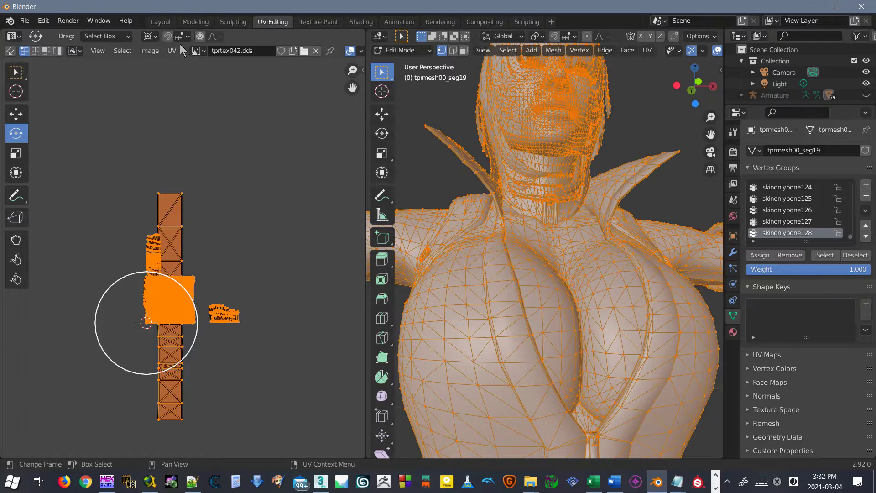
- Mirror the selected UVs along the Y axis around the 2D Cursor and deselect them
right_click(148, 171)
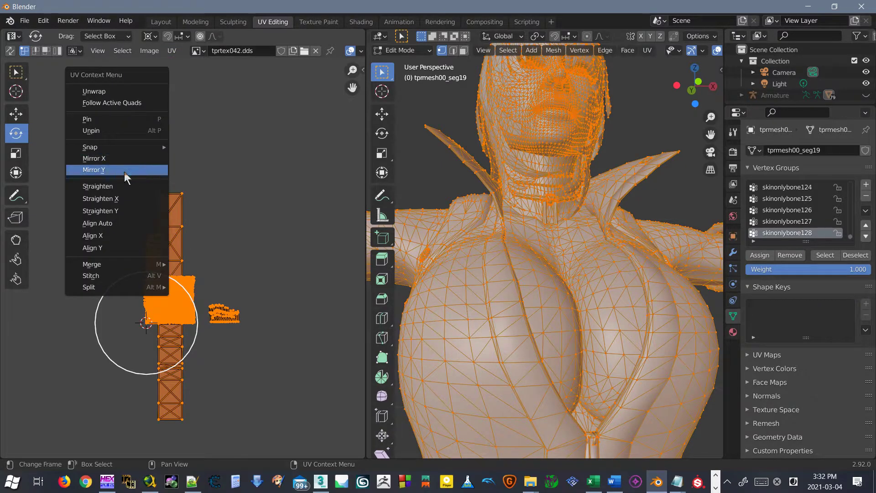
key(Return)
scroll(216, 341, up, 7)
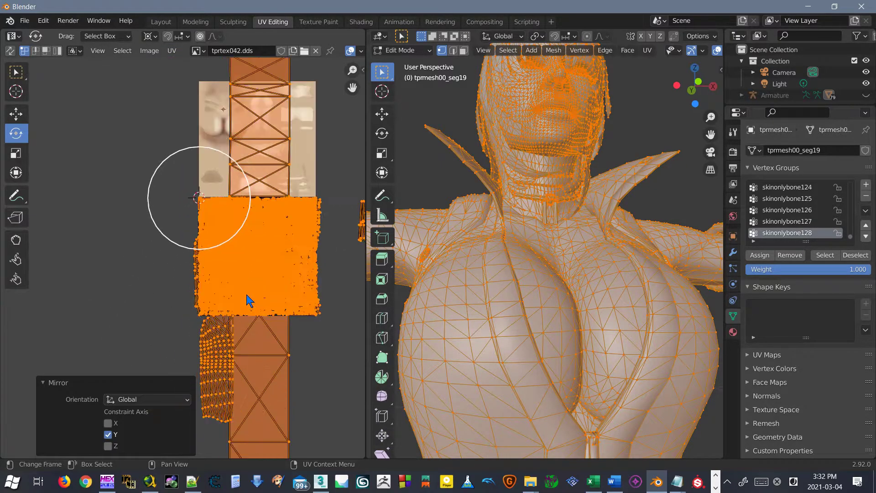
scroll(284, 205, down, 4)
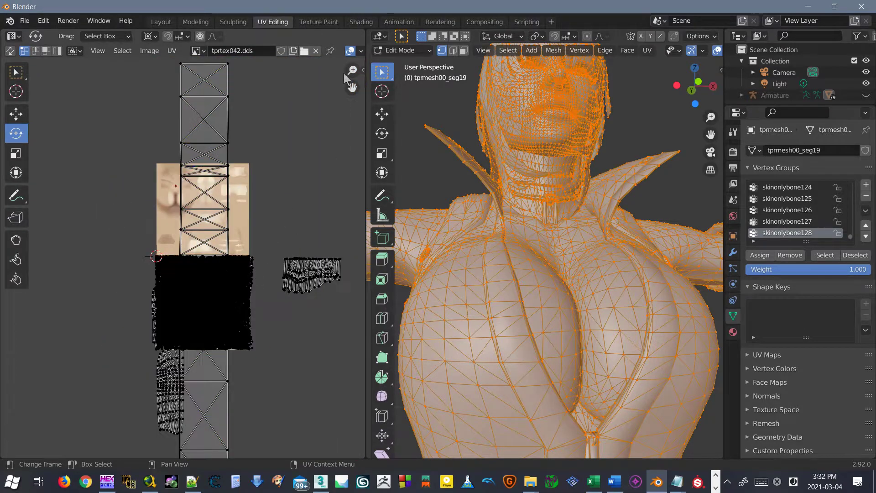
- Inspect the remapped textures on the character's chest, collar and outfit in the Layout workspace
click(172, 23)
scroll(457, 237, down, 7)
middle_drag(389, 223, 429, 254)
scroll(294, 275, up, 2)
scroll(292, 274, down, 6)
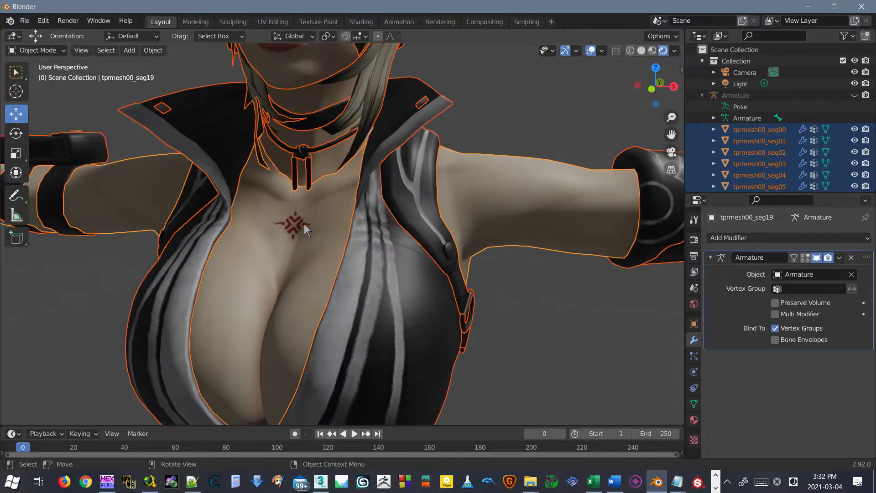
middle_drag(420, 291, 388, 295)
shift+middle_drag(350, 297, 413, 340)
scroll(346, 299, up, 1)
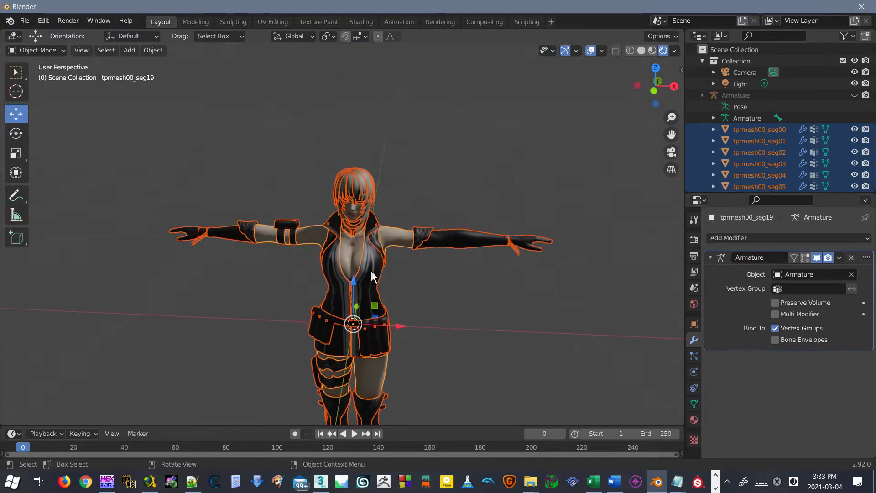
scroll(377, 267, up, 1)
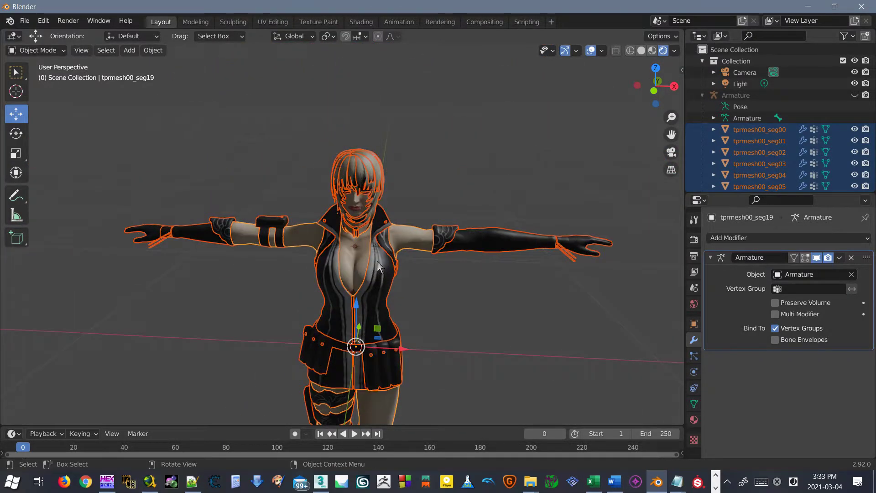
- Deselect the character meshes, view the model from an angle, and switch the viewport shading to Material Preview
click(417, 217)
scroll(377, 214, up, 3)
middle_drag(371, 212, 443, 192)
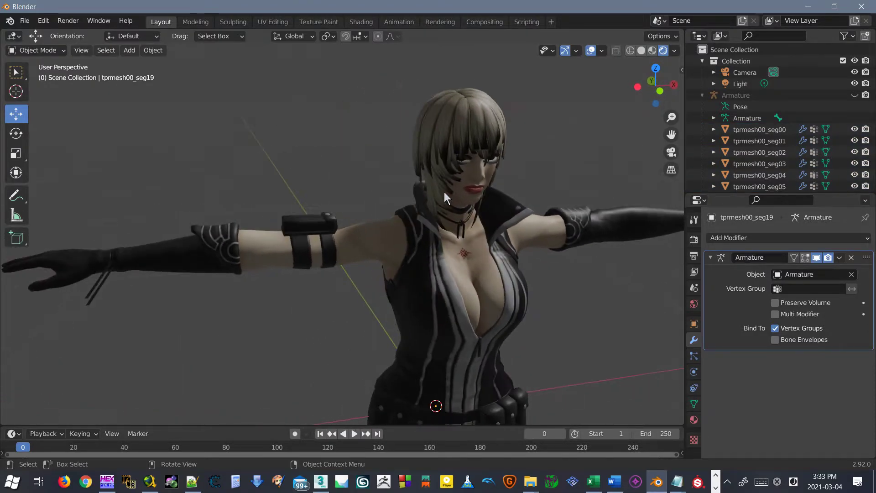
scroll(445, 192, down, 5)
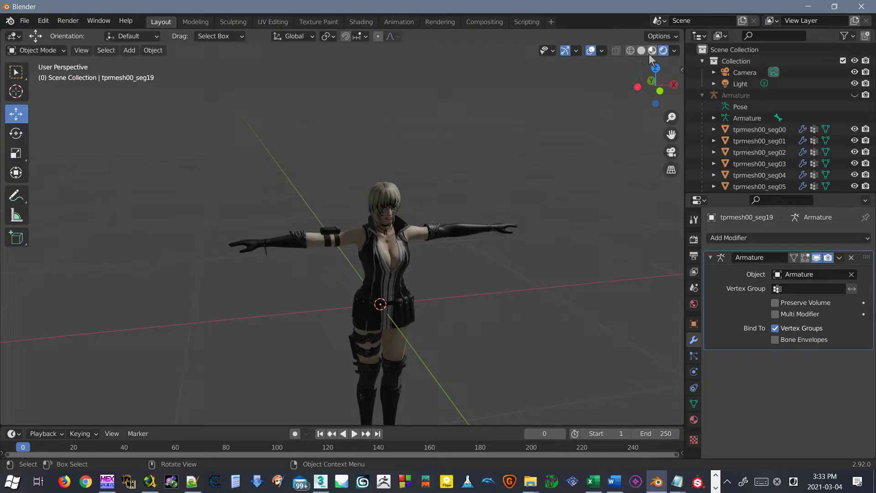
click(652, 51)
scroll(406, 251, up, 3)
scroll(409, 221, down, 1)
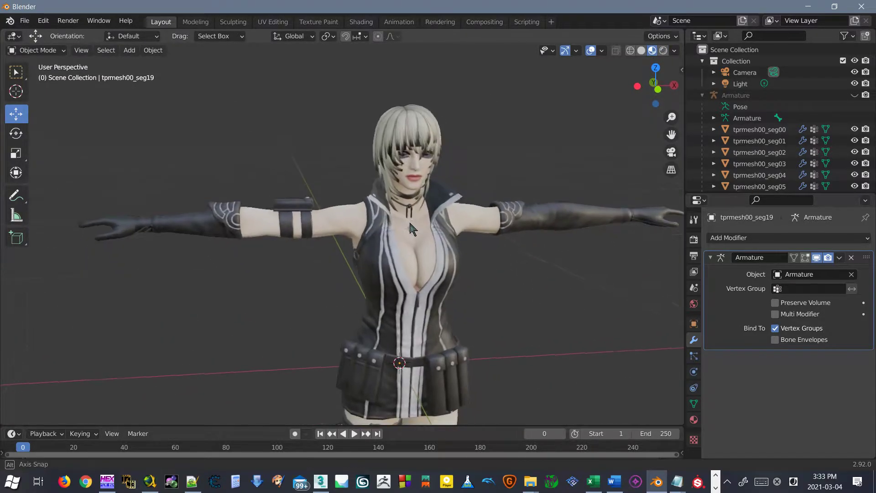
- Inspect the textures on the character's chest and eyes up close, and render a test image from the current camera
scroll(409, 221, up, 3)
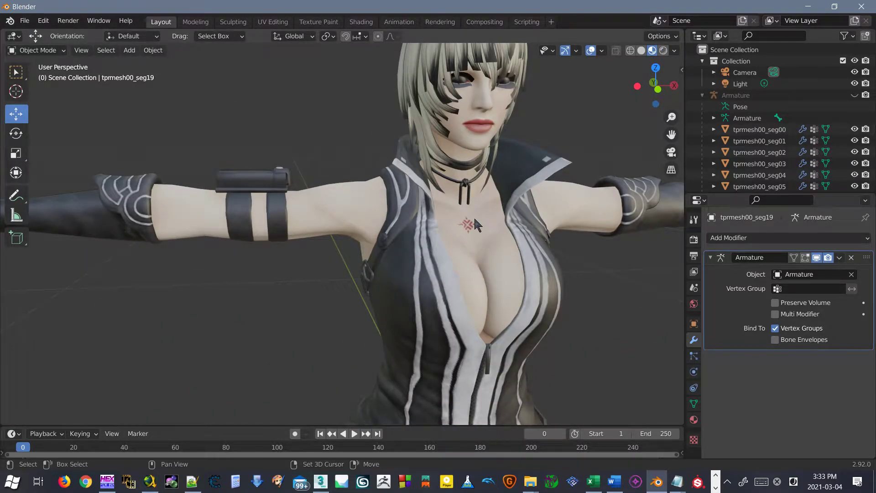
shift+middle_drag(477, 209, 439, 245)
middle_drag(438, 245, 438, 234)
shift+middle_drag(426, 164, 402, 239)
scroll(401, 236, up, 5)
scroll(437, 217, down, 2)
scroll(274, 221, up, 1)
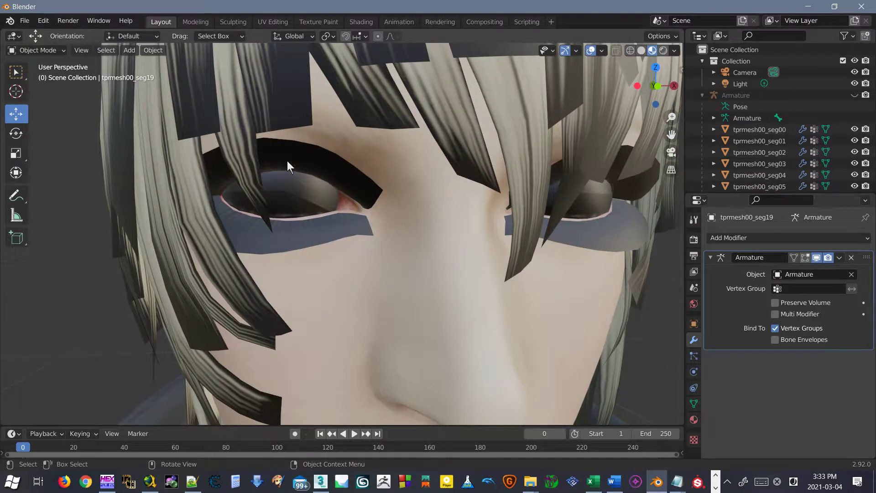
key(F12)
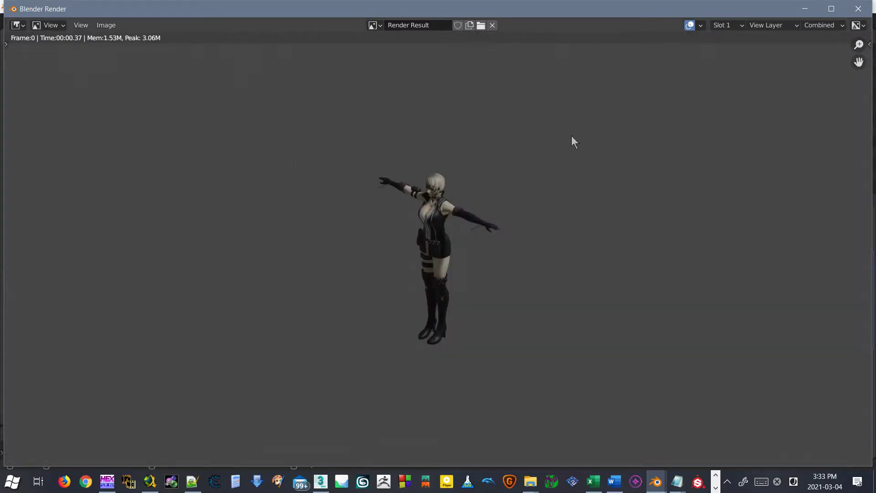
click(858, 9)
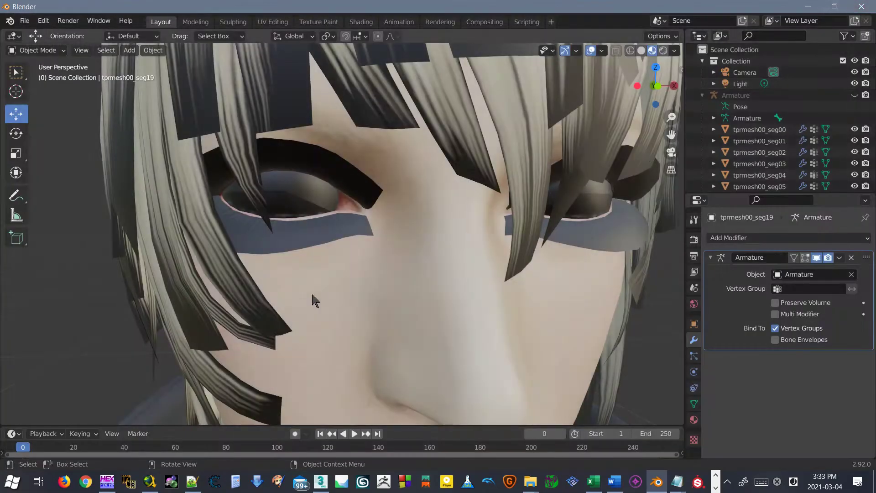
- Select the scene's camera object near the character and look through it
scroll(310, 292, down, 10)
middle_drag(288, 297, 356, 275)
scroll(212, 325, down, 4)
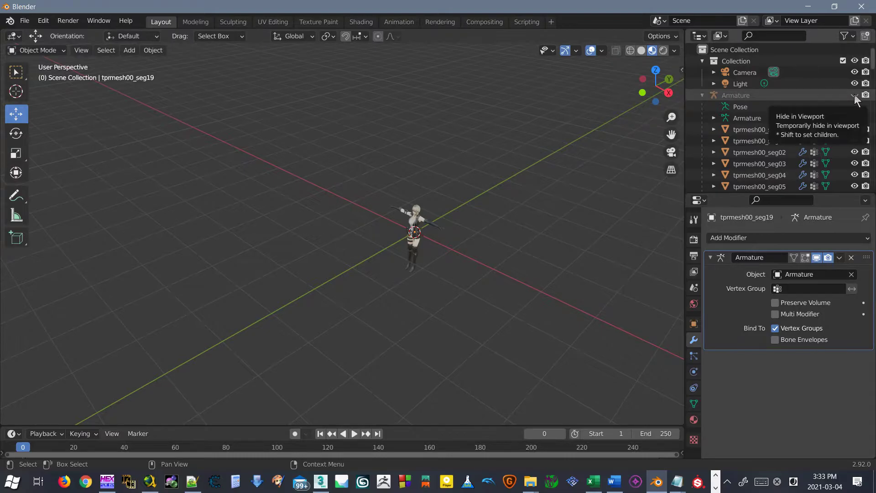
scroll(435, 237, down, 5)
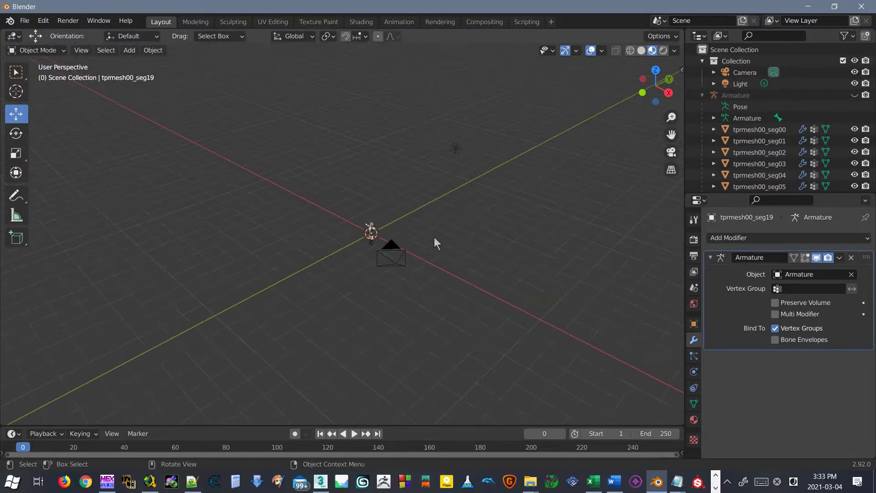
click(401, 255)
middle_drag(391, 261, 587, 241)
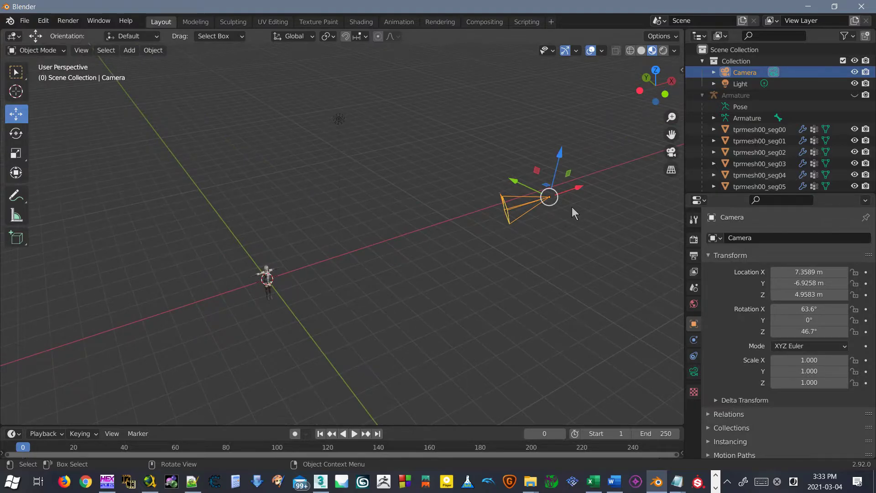
key(KP_0)
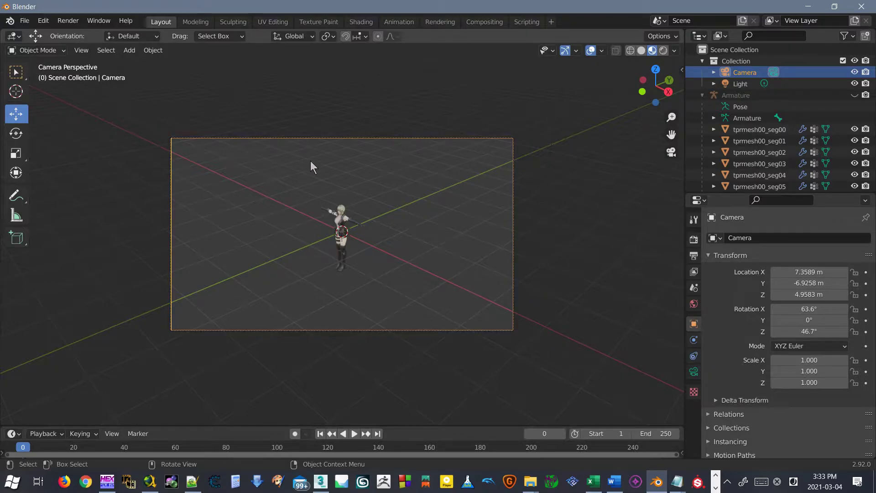
- Leave and re-enter the camera view, select the camera by its frame, and fit the frame to the viewport
mouse_move(370, 147)
middle_down()
mouse_move(418, 149)
mouse_move(371, 149)
middle_up()
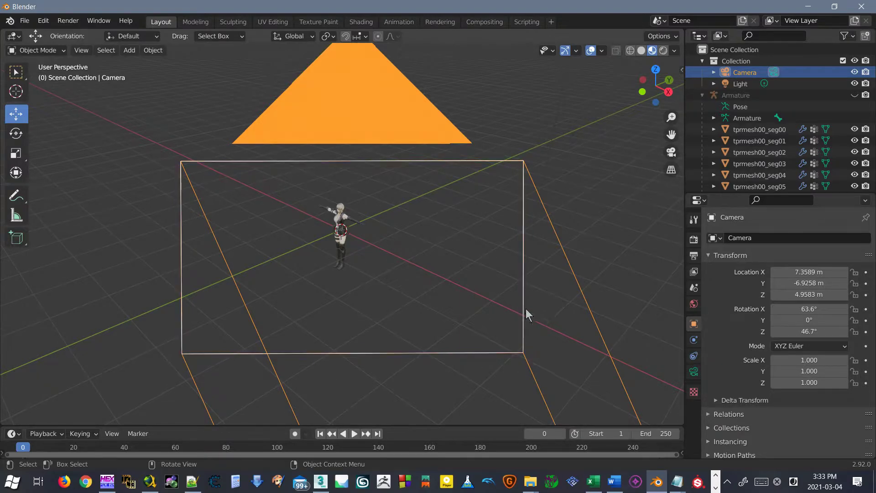
click(583, 184)
key(KP_2)
key(KP_0)
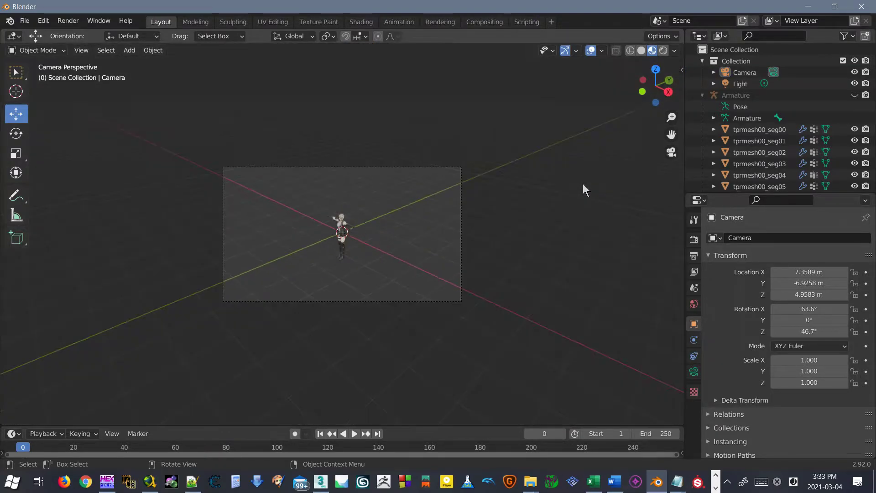
click(462, 188)
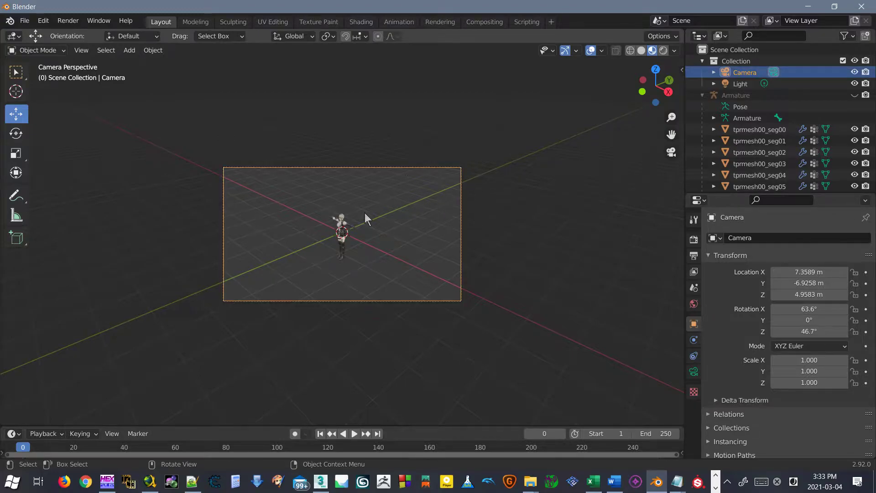
key(Home)
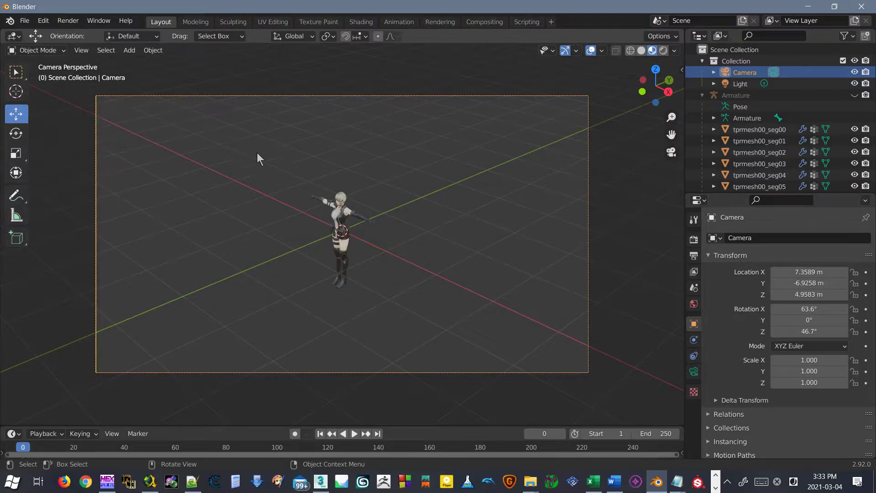
key(g)
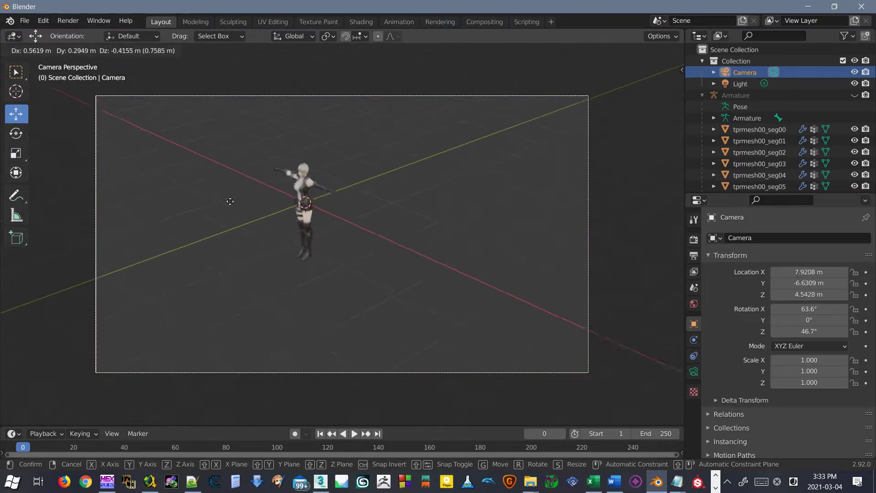
click(251, 166)
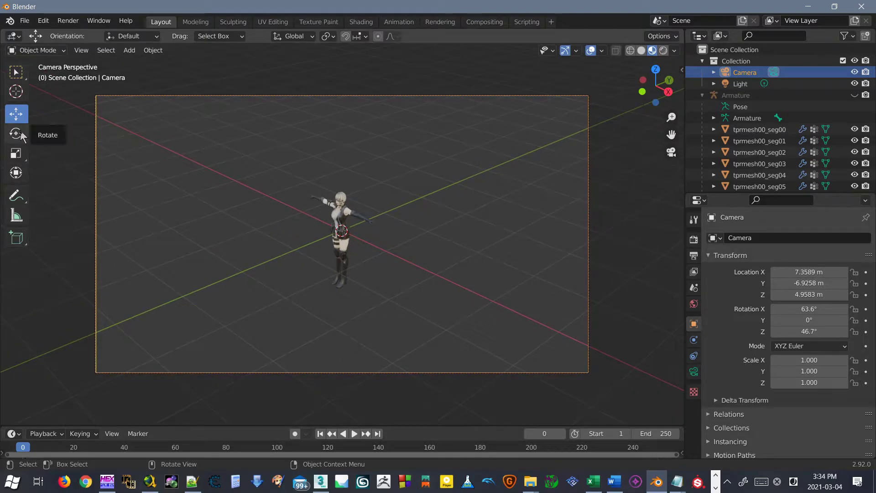
key(r)
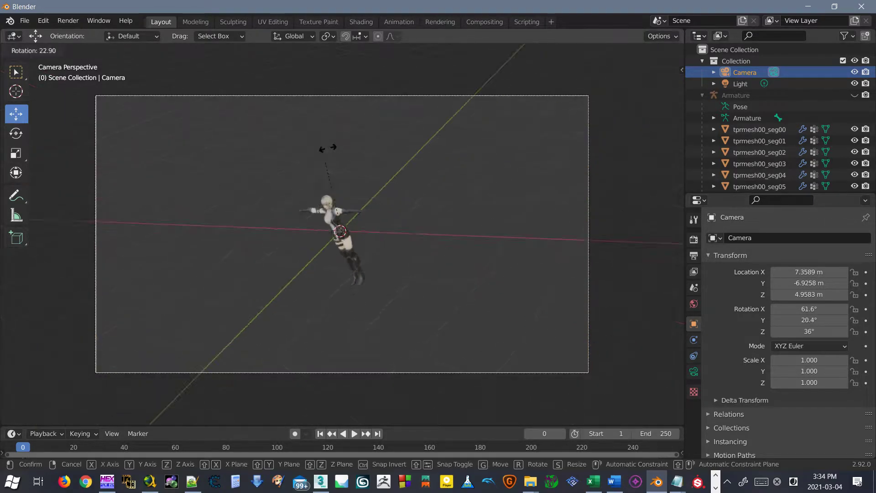
key(Escape)
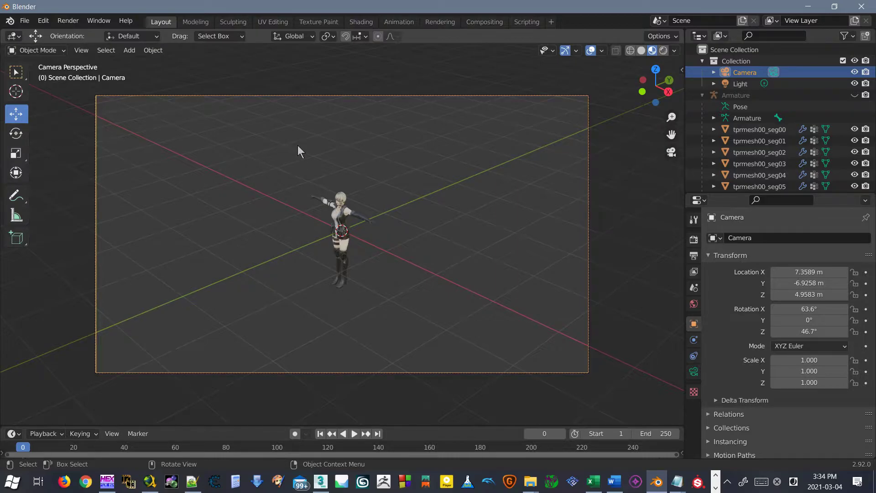
- Enable the Camera to View lock so the camera follows viewport navigation
scroll(319, 196, up, 3)
scroll(319, 195, down, 3)
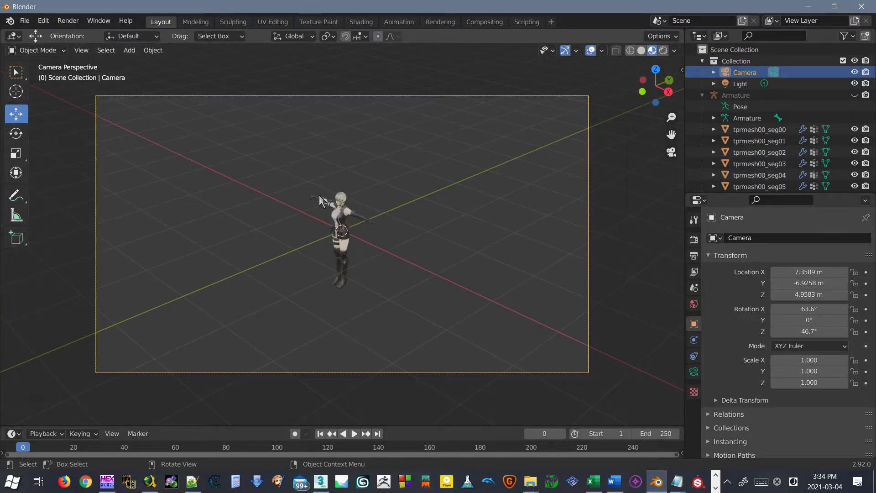
scroll(319, 196, down, 1)
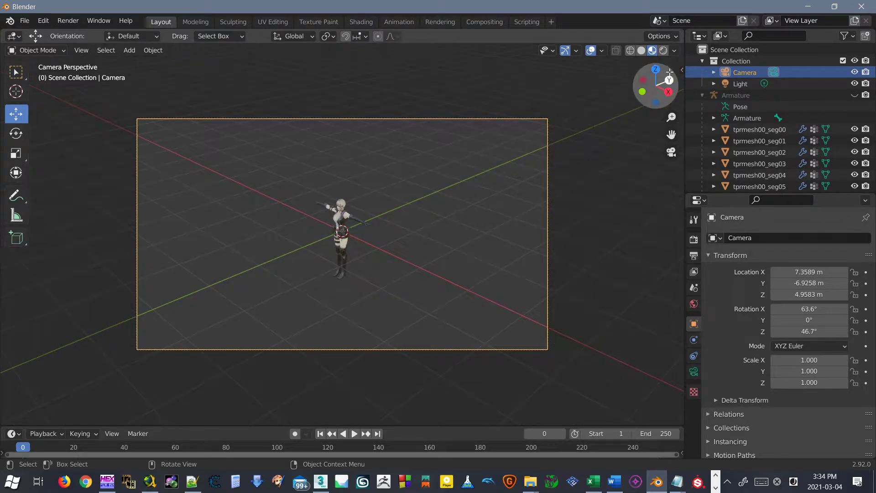
drag(682, 69, 401, 73)
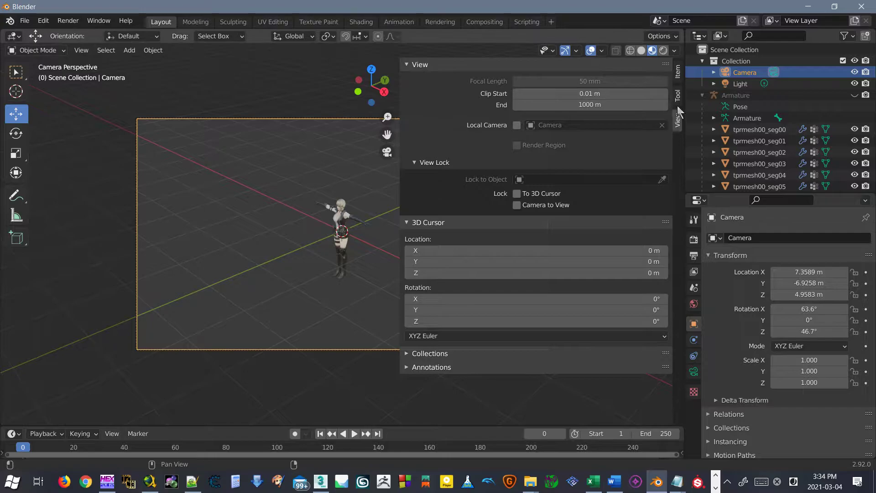
click(521, 206)
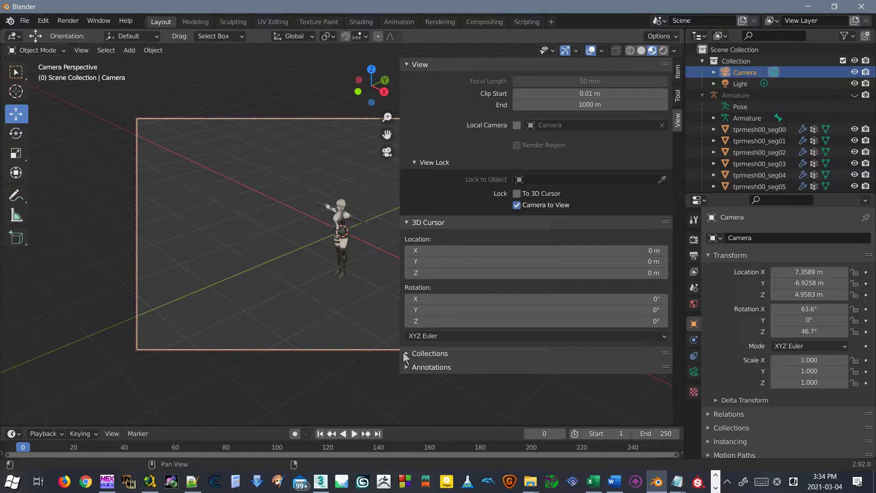
drag(400, 270, 598, 263)
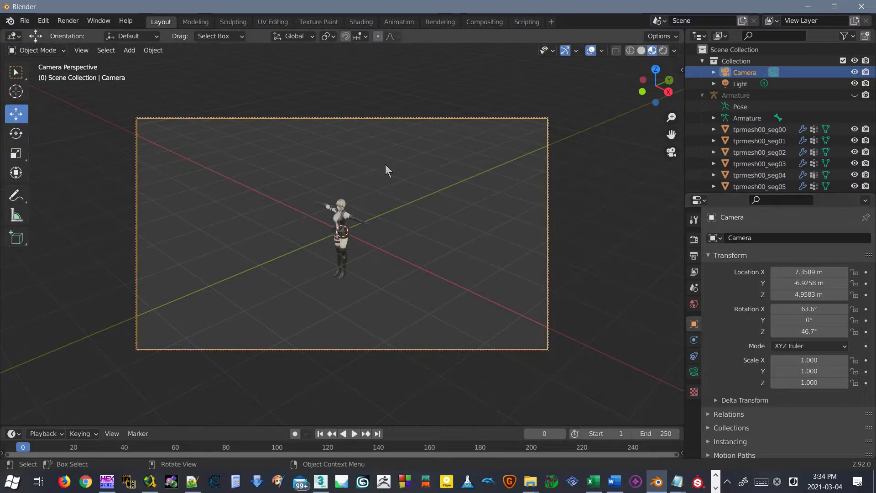
- Reposition the locked camera in front of the character at about X -0.84 m, Y -2.80 m, Z 1.69 m
scroll(385, 165, up, 3)
middle_drag(385, 165, 400, 241)
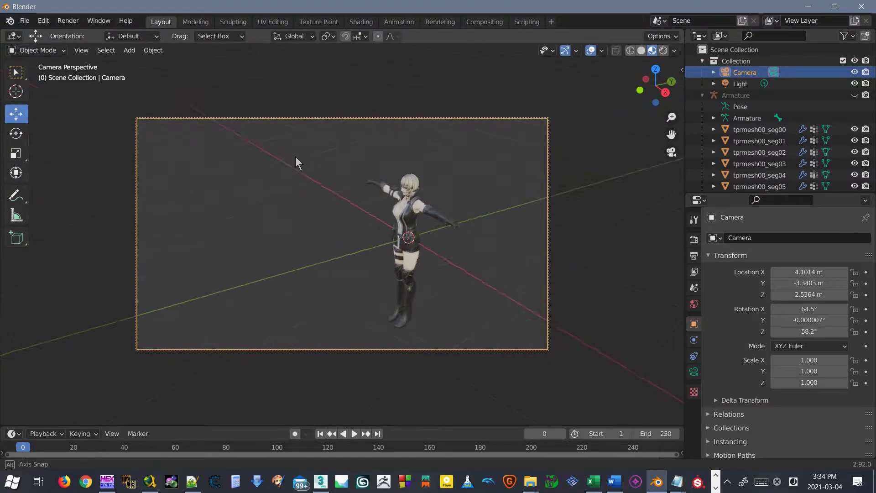
scroll(322, 166, up, 1)
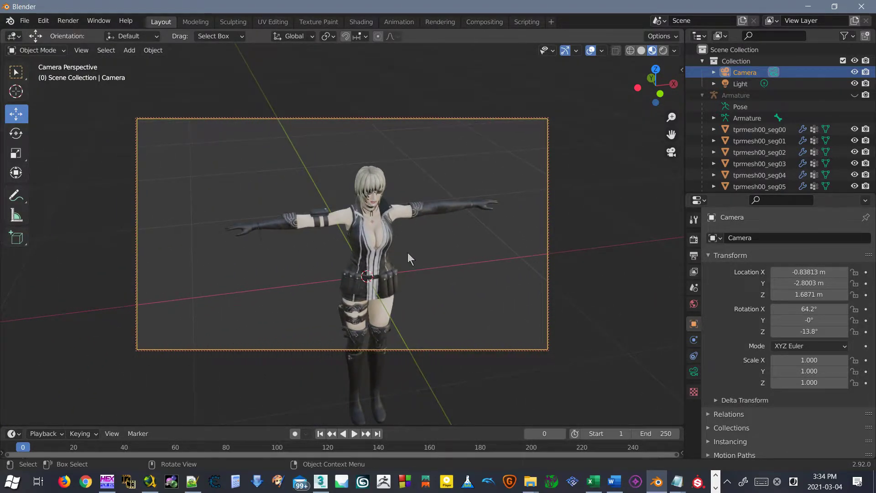
- Select the central fringe hair mesh, center the camera on the head, and fit the camera frame to the viewport
click(371, 187)
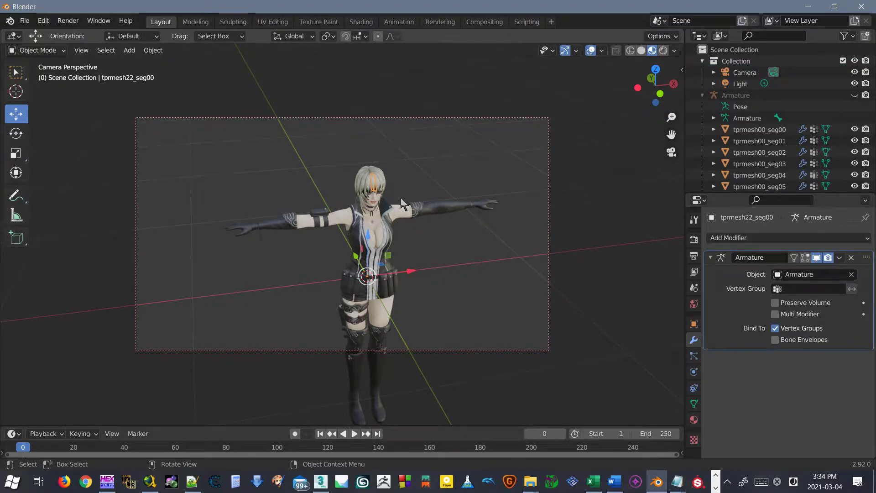
key(KP_Decimal)
scroll(402, 203, down, 10)
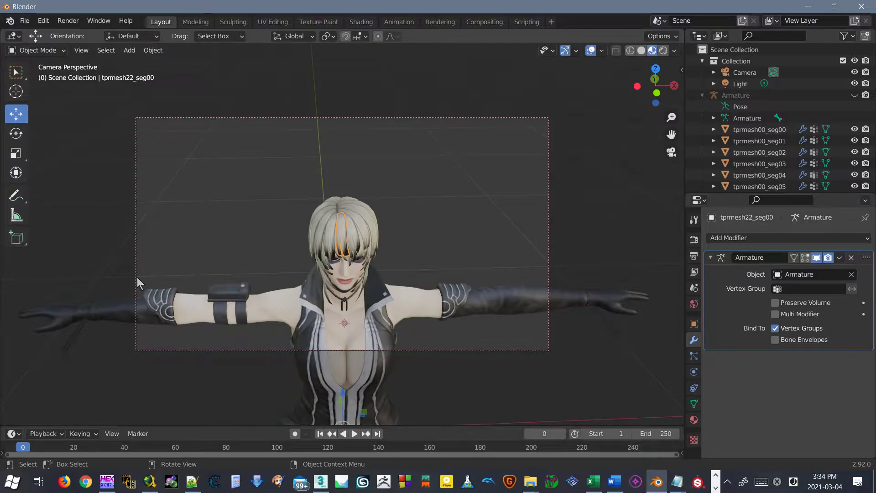
key(Home)
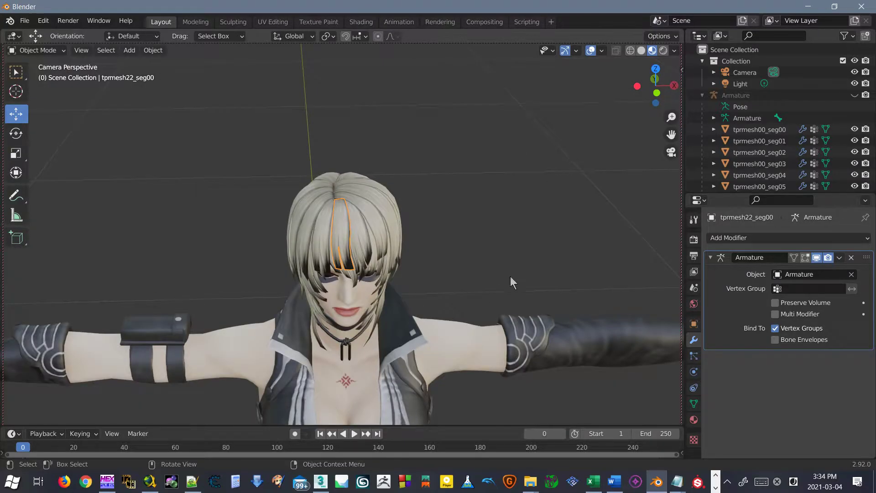
- Bring the locked camera in to an angled close-up of the character's face
middle_drag(327, 248, 376, 224)
shift+middle_drag(371, 316, 447, 234)
scroll(396, 245, up, 2)
scroll(447, 233, down, 2)
shift+middle_drag(499, 231, 417, 285)
scroll(399, 213, up, 9)
shift+middle_drag(349, 157, 388, 186)
scroll(388, 186, up, 1)
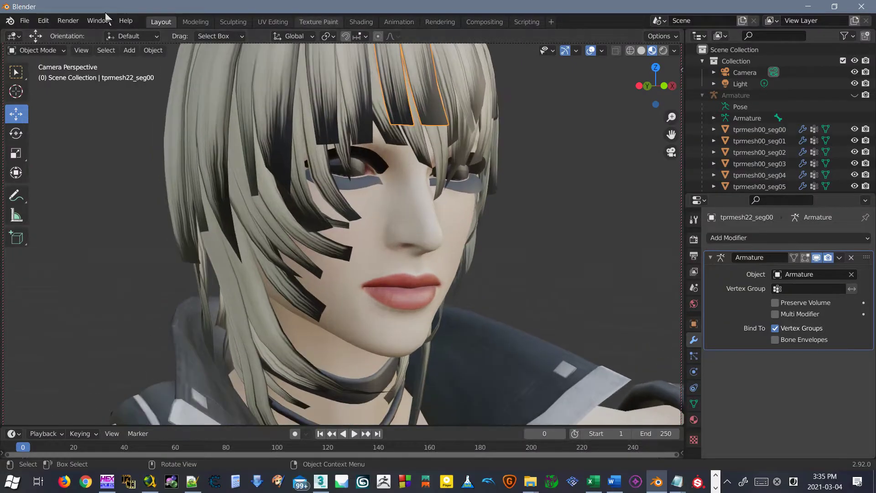
- Render the angled face close-up as an image and close the render result
click(68, 20)
click(87, 32)
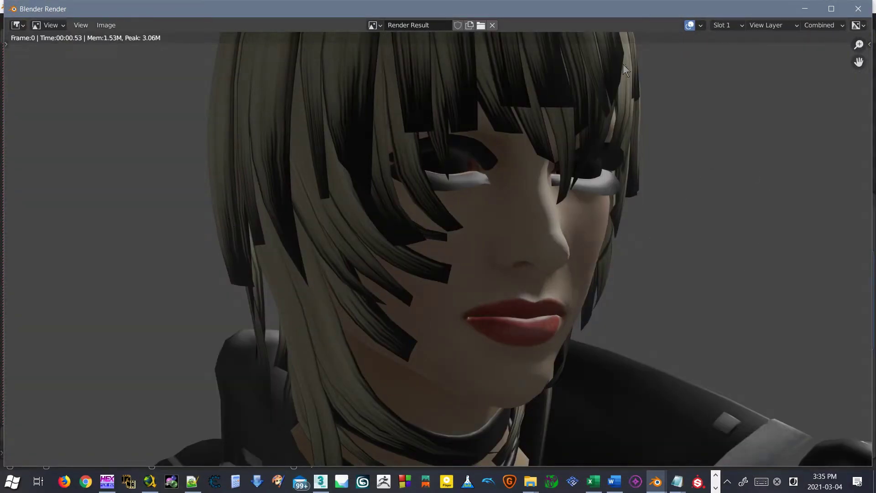
click(858, 9)
- Reframe the camera to a more frontal view of the head and collar, and render an image
scroll(415, 182, down, 2)
middle_drag(415, 182, 385, 159)
scroll(384, 159, up, 1)
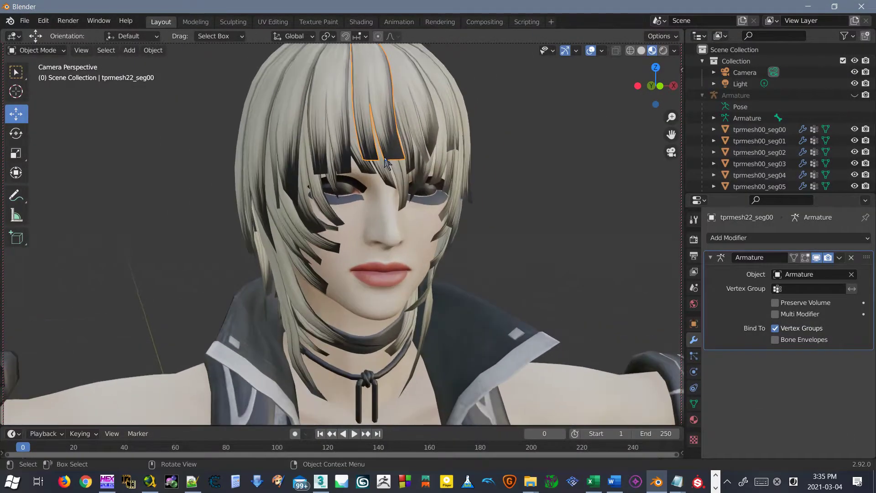
click(67, 20)
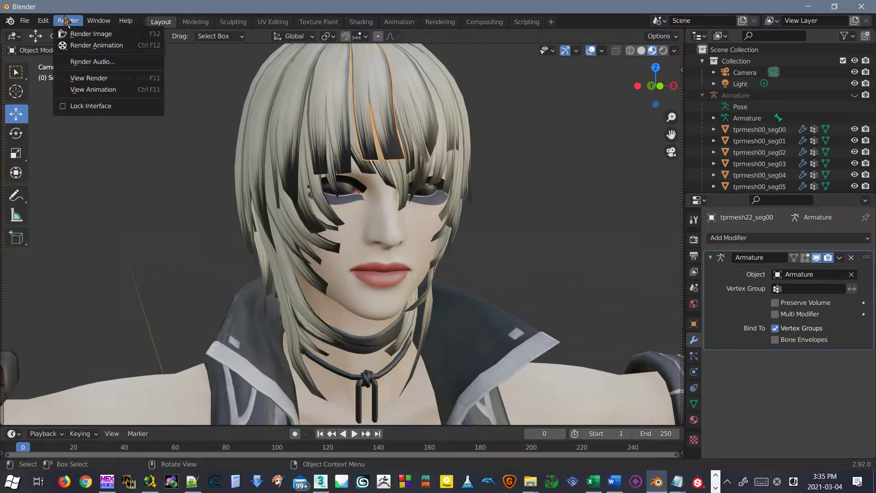
click(82, 33)
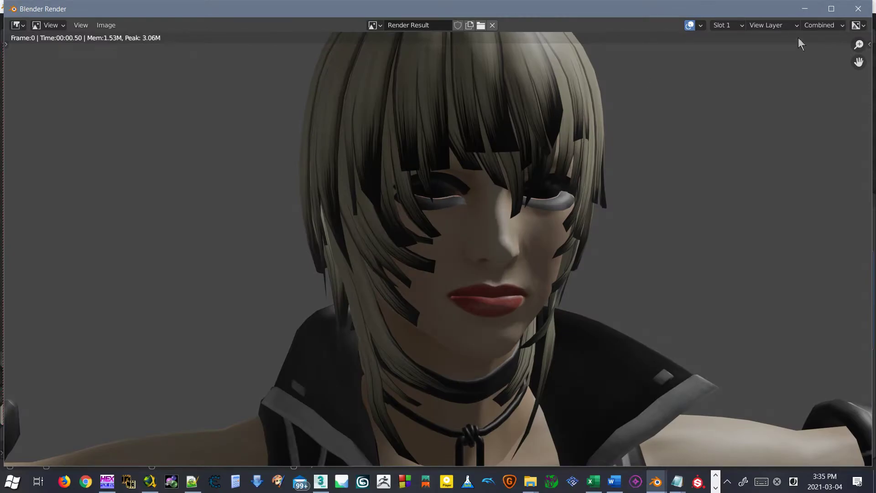
- Close the render result, leave the camera view, select the camera and lock its location, rotation and scale on all axes
click(858, 8)
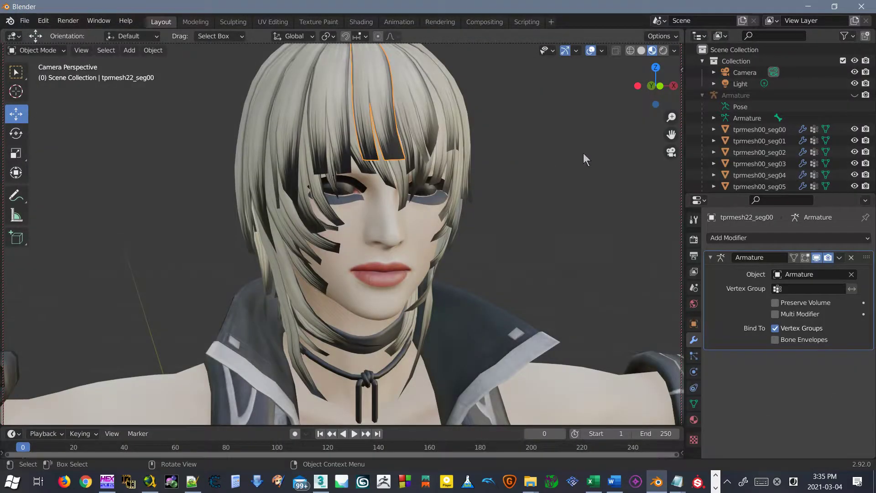
key(KP_0)
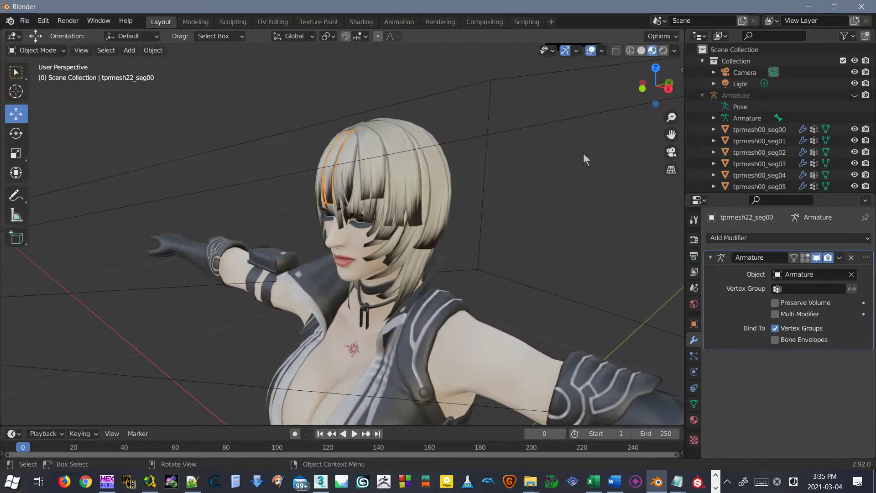
scroll(583, 152, down, 7)
middle_drag(293, 214, 210, 232)
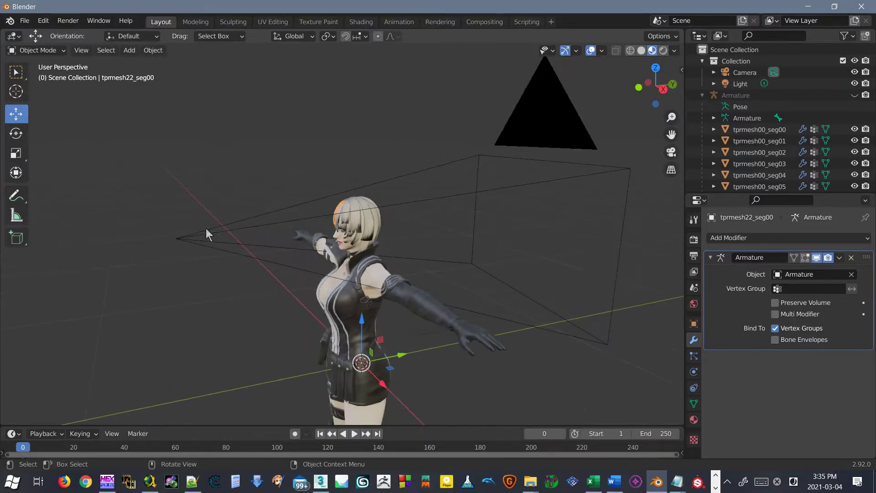
click(177, 240)
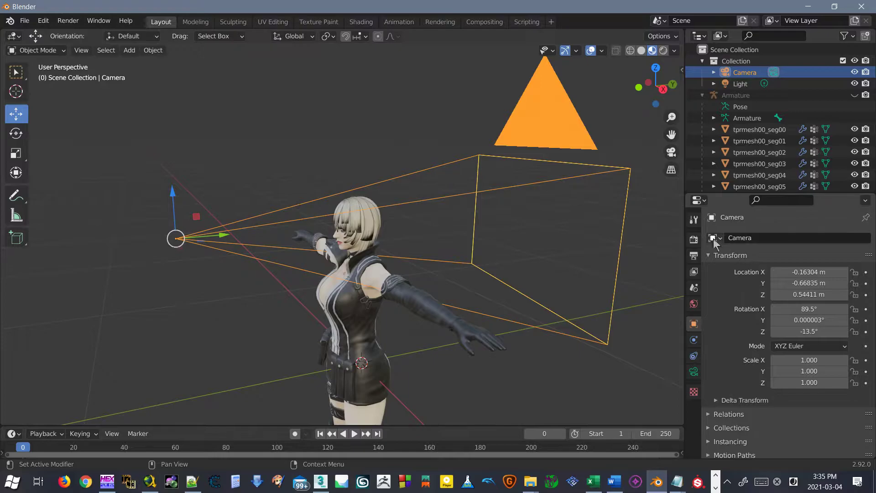
drag(855, 273, 853, 382)
click(866, 360)
click(865, 332)
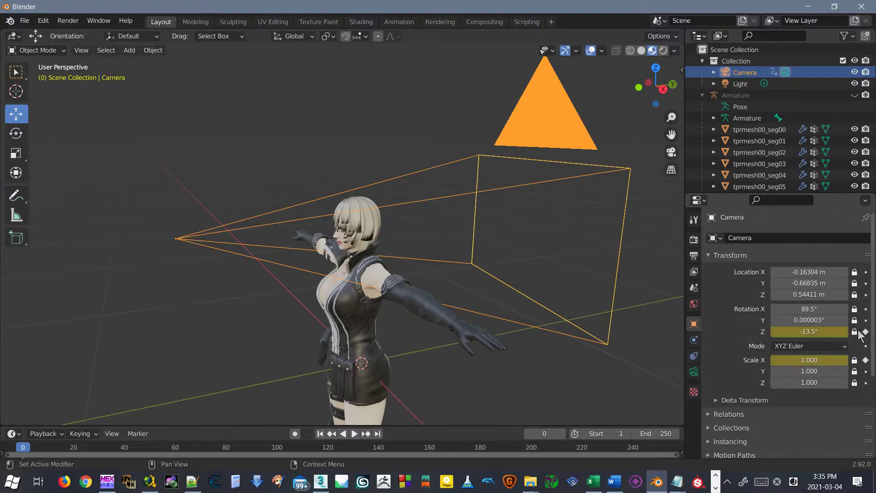
click(866, 332)
click(865, 360)
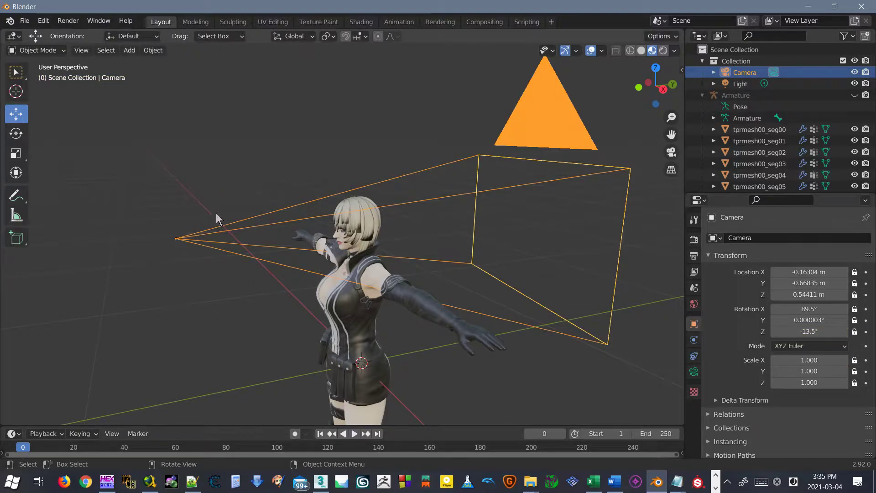
- Try to move the locked camera in the scene and check its framing through the camera view
key(g)
click(330, 207)
middle_drag(178, 237, 209, 256)
click(232, 261)
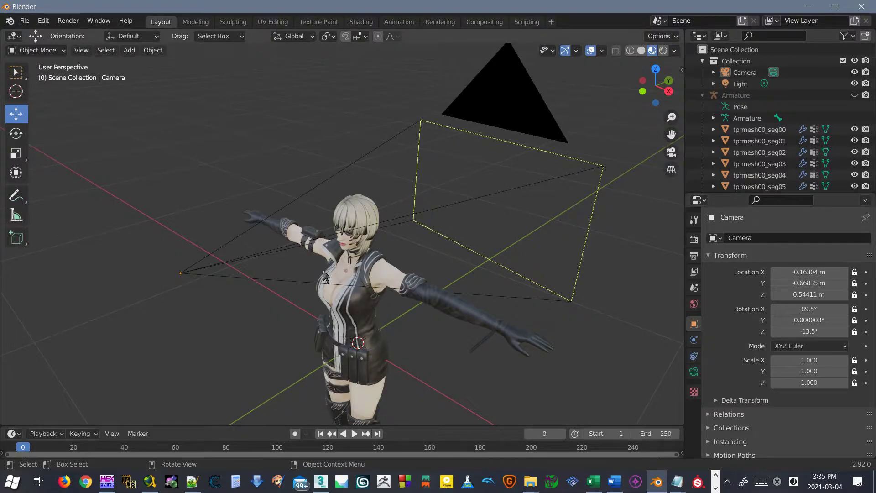
click(206, 272)
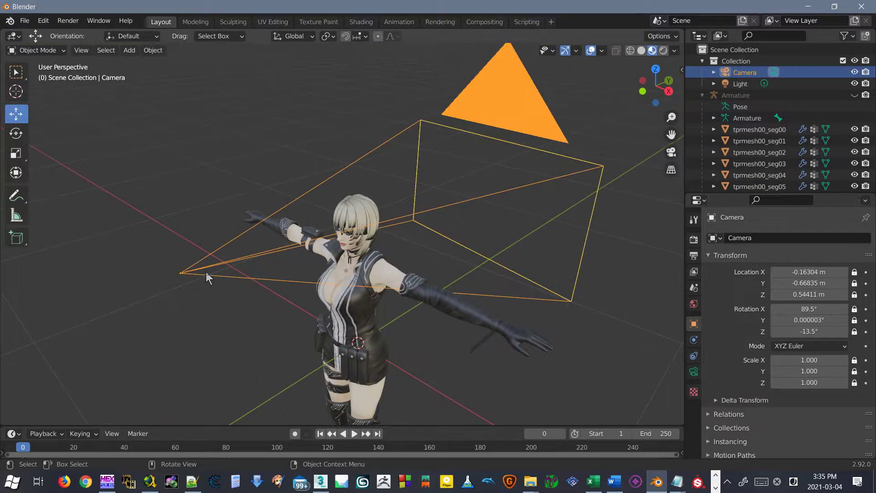
key(KP_0)
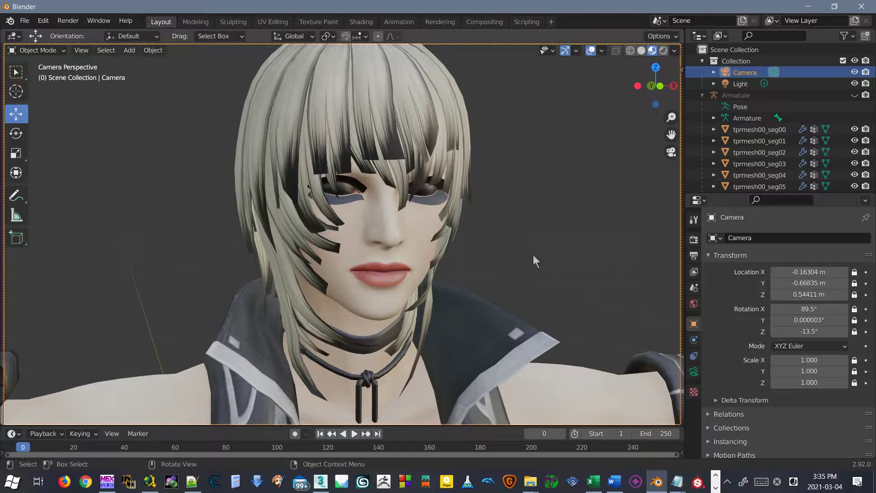
key(KP_0)
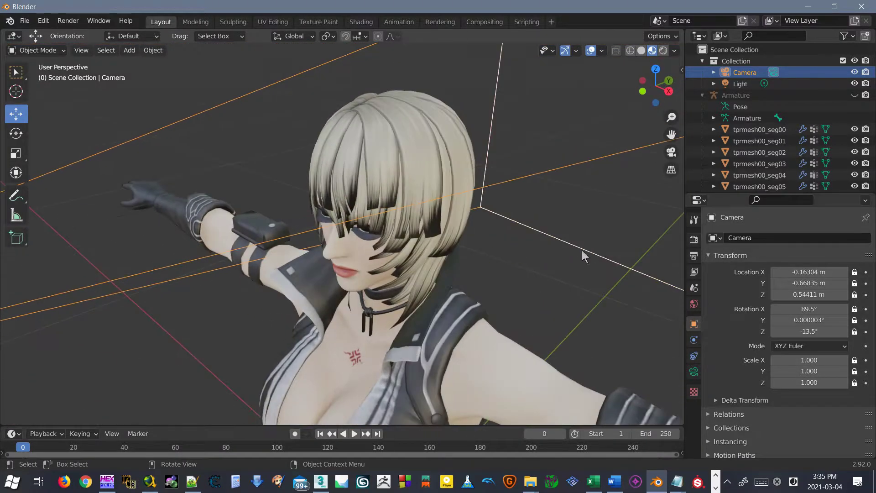
scroll(592, 248, down, 5)
scroll(540, 260, down, 1)
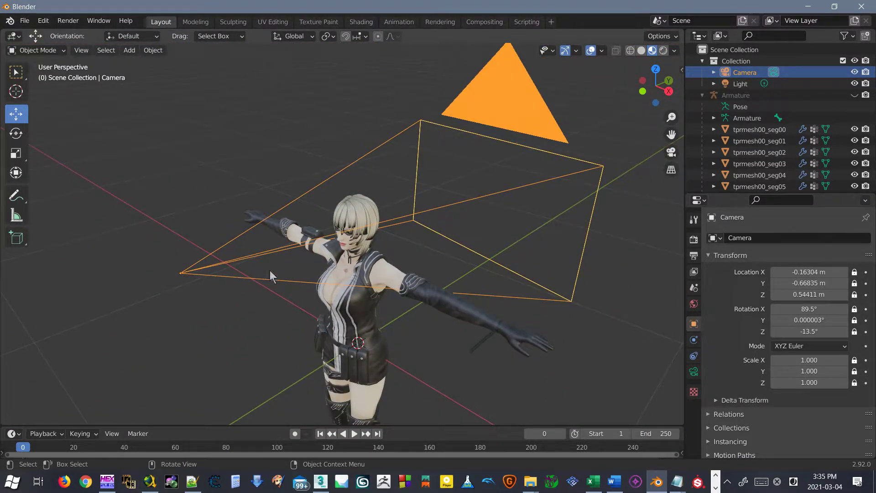
- Unlock the camera's location, rotation and scale on all axes
drag(855, 274, 855, 333)
drag(857, 364, 856, 385)
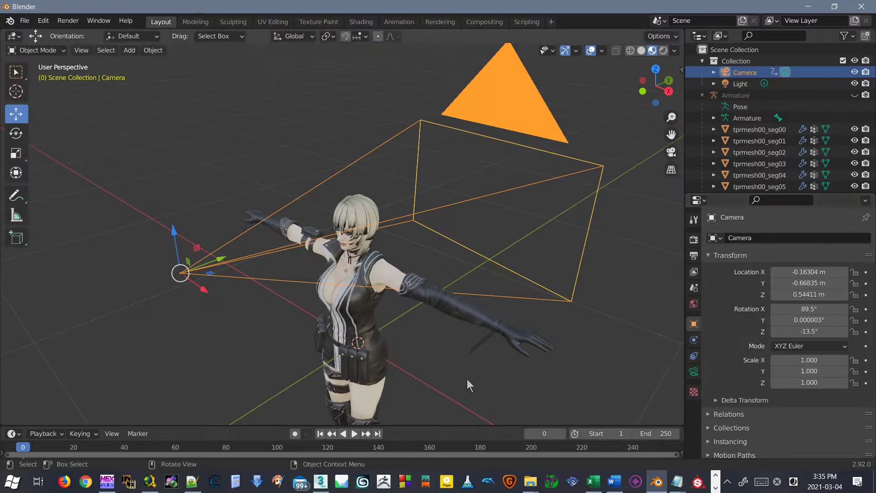
click(223, 269)
click(215, 267)
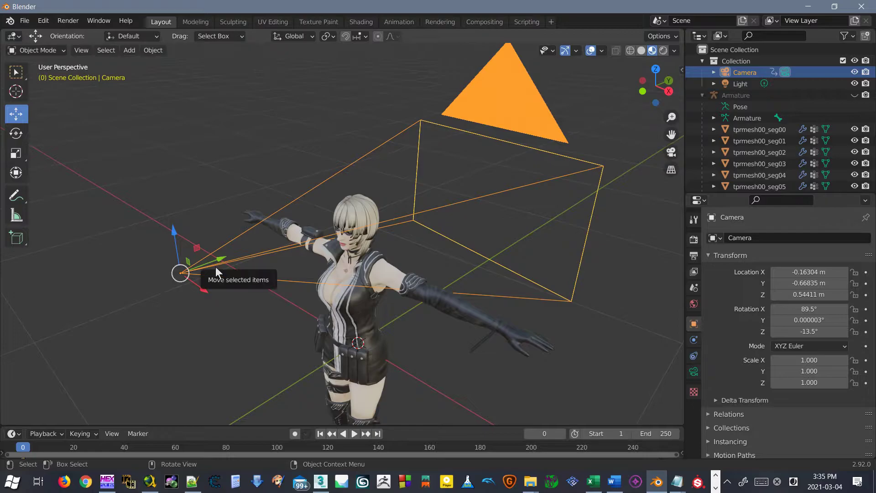
- Reposition the unlocked camera through its own view to about X 0.045, Y -0.672, Z 0.432 m, rotated about 100° in X and 6.4° in Z
key(KP_0)
middle_drag(317, 237, 382, 256)
key(KP_0)
key(KP_0)
key(KP_0)
scroll(304, 190, down, 5)
scroll(391, 237, up, 5)
scroll(393, 235, down, 1)
click(433, 215)
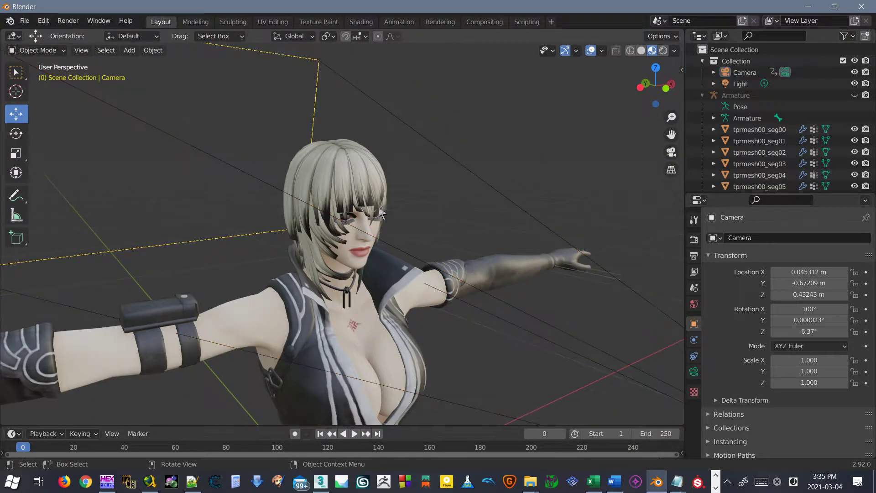
- Select the mesh tprmesh00_seg37 and examine the hair strands over the face up close
click(356, 199)
scroll(356, 198, down, 1)
scroll(356, 199, up, 1)
scroll(356, 198, up, 5)
middle_drag(375, 217, 351, 195)
scroll(351, 195, up, 2)
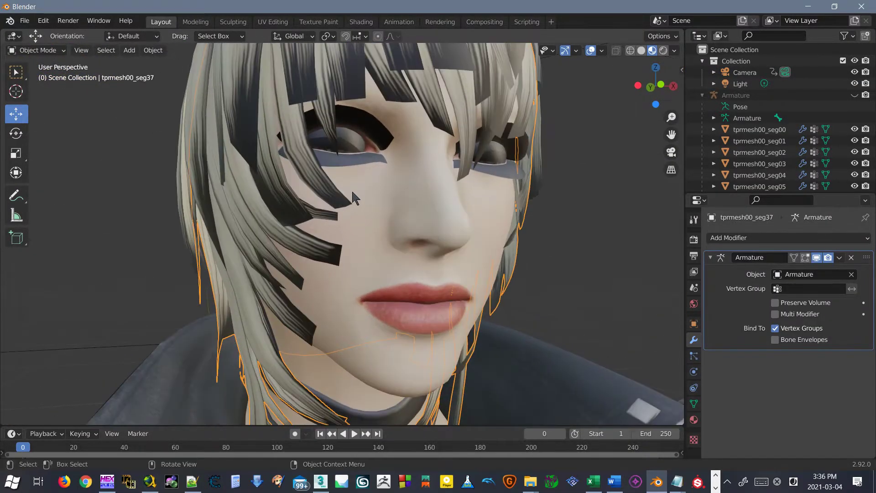
- Switch to the Shading workspace and remove its file browser and image editor areas
click(371, 23)
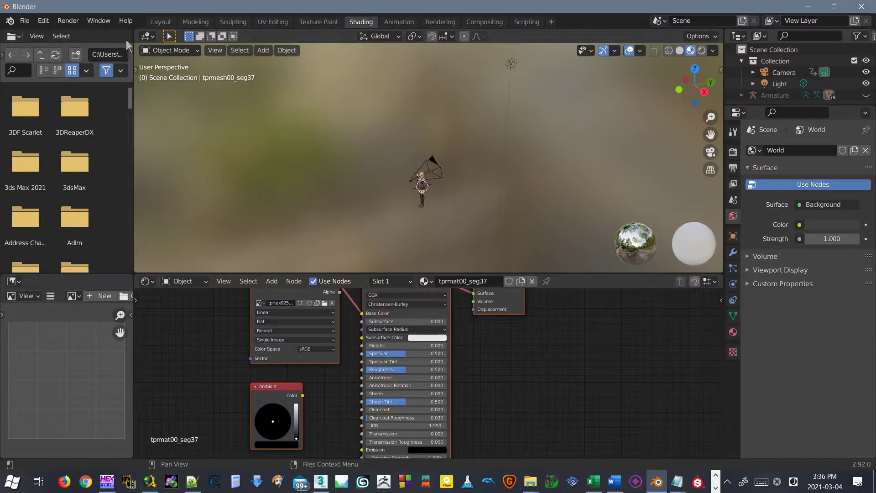
drag(131, 34, 104, 234)
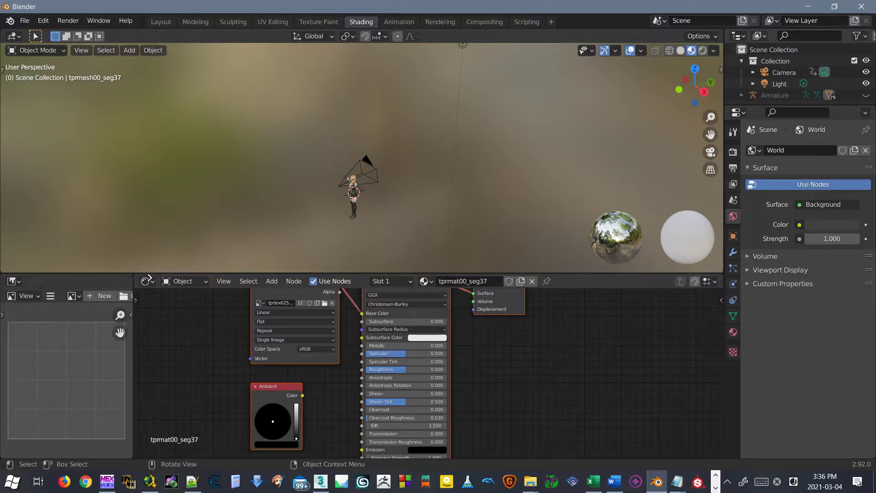
drag(135, 277, 45, 349)
- Select the fringe strand tprmesh21_seg00 on the character's head and show its material properties
scroll(378, 157, up, 6)
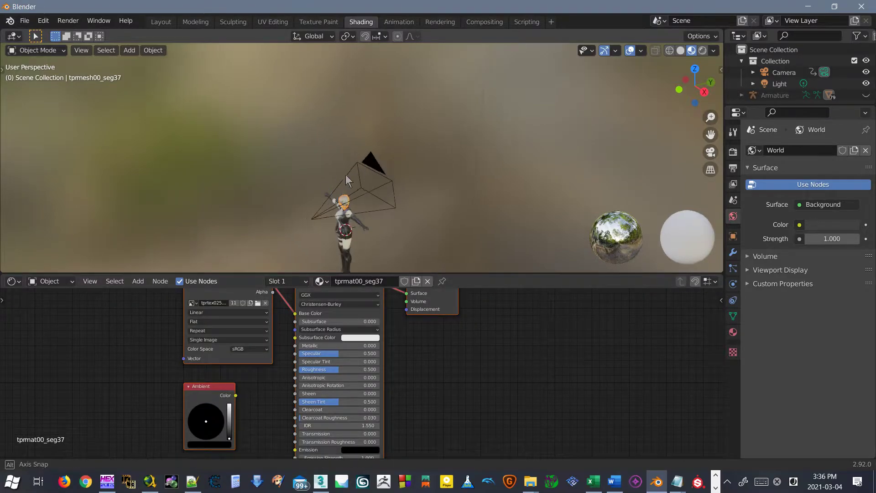
middle_drag(379, 157, 396, 136)
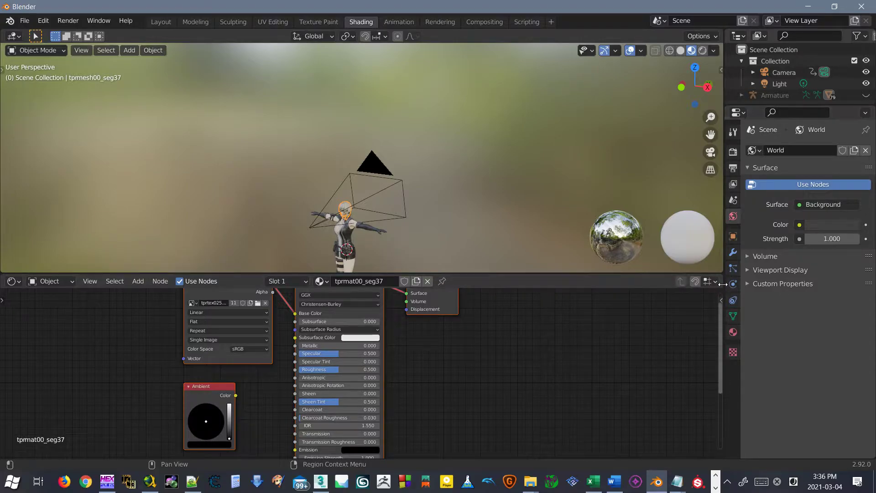
middle_drag(381, 156, 433, 110)
scroll(384, 128, up, 5)
scroll(385, 127, up, 6)
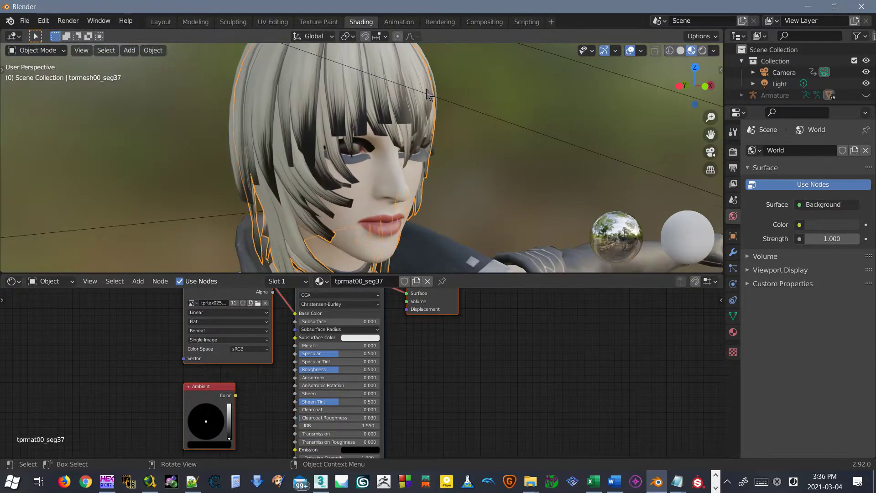
click(362, 91)
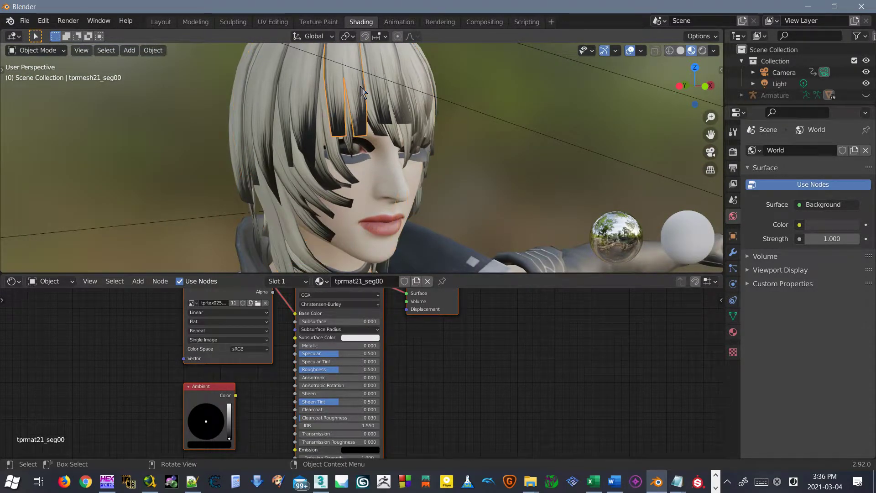
middle_drag(359, 87, 347, 156)
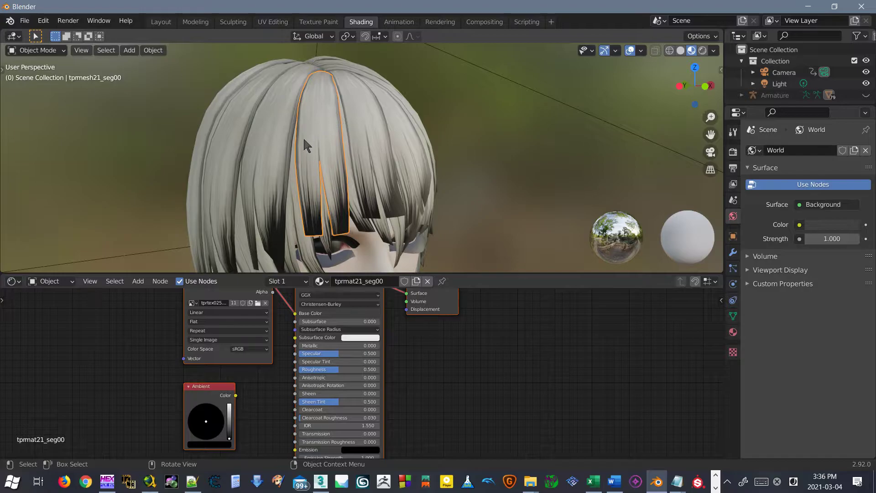
click(733, 332)
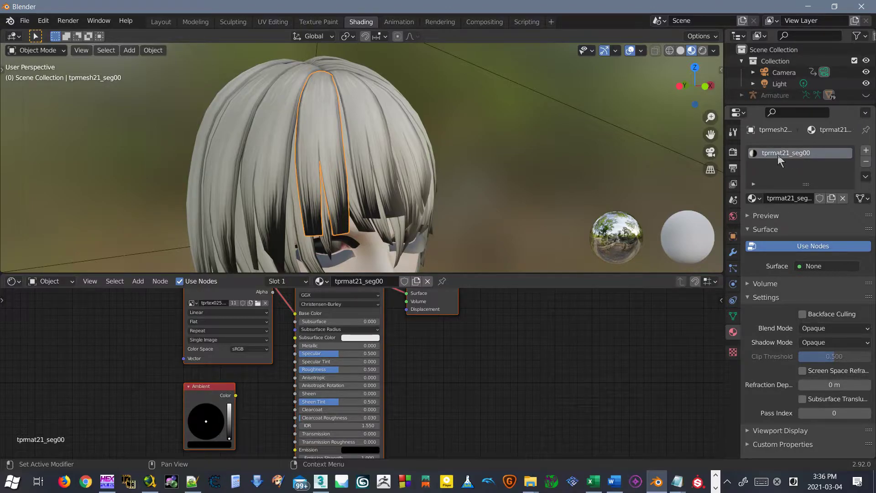
- Compare the shader nodes of the head mesh tprmesh38_seg00 with those of the fringe strand tprmesh21_seg00
key(Home)
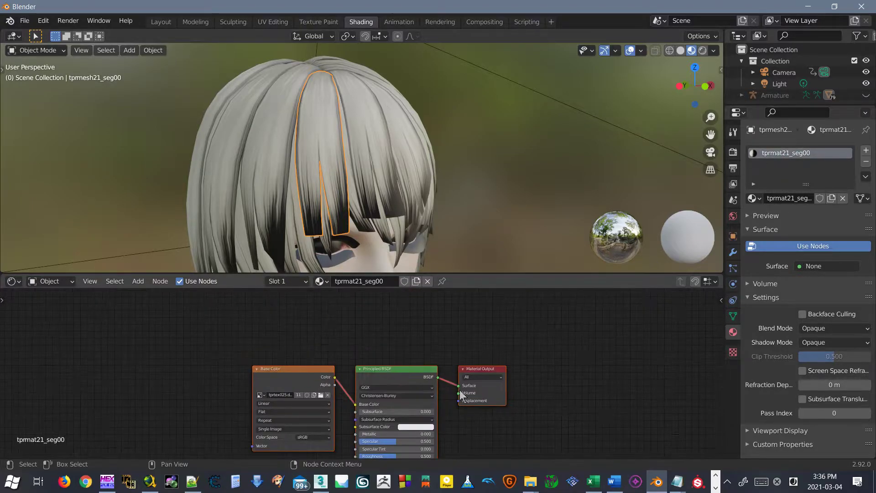
middle_drag(401, 344, 396, 308)
scroll(365, 328, up, 1)
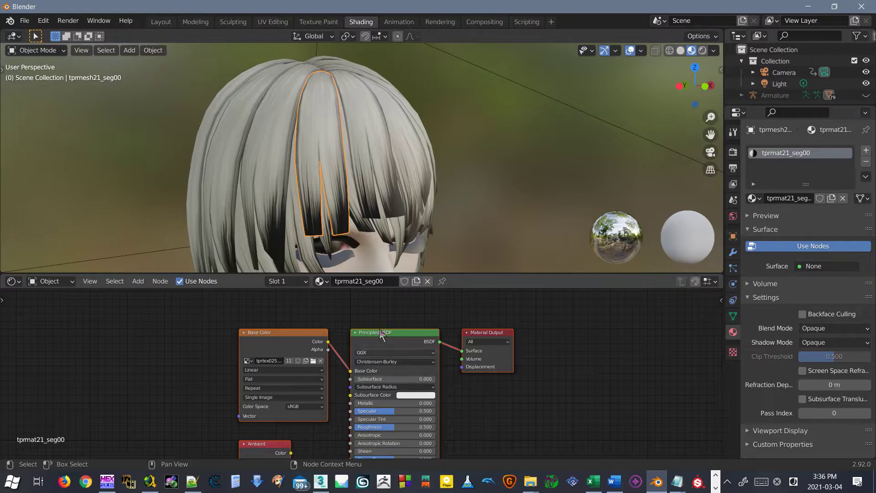
middle_drag(466, 256, 419, 181)
click(365, 225)
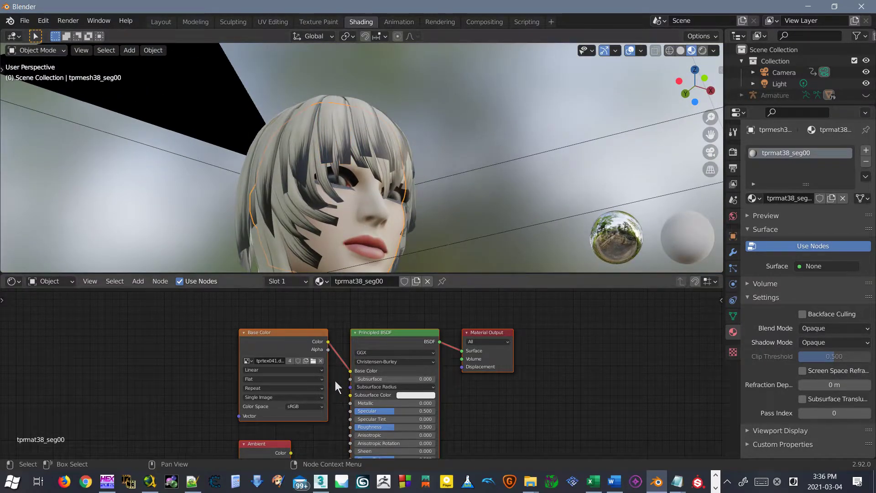
middle_drag(311, 334, 639, 345)
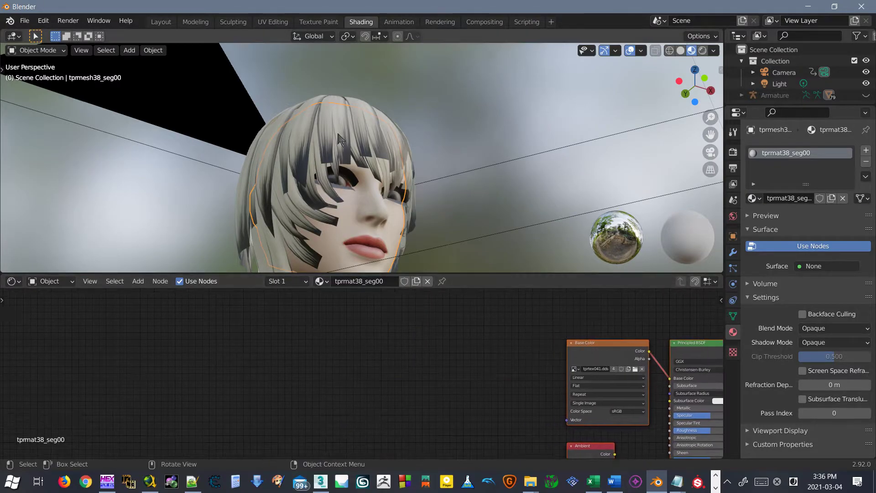
click(328, 117)
middle_drag(596, 374, 306, 317)
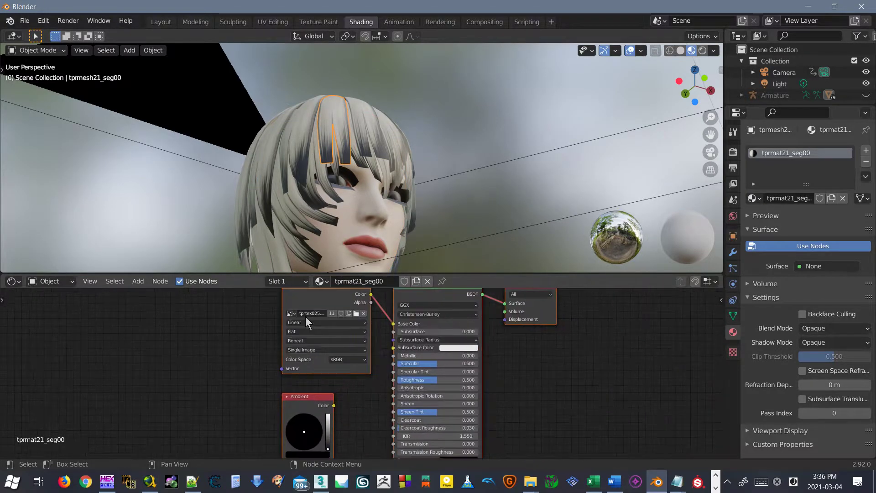
- Check the Base Color image used by several hair and face pieces, finishing with the fringe strand tprmesh22_seg00 selected
scroll(330, 381, up, 6)
click(368, 153)
click(368, 157)
scroll(328, 378, up, 5)
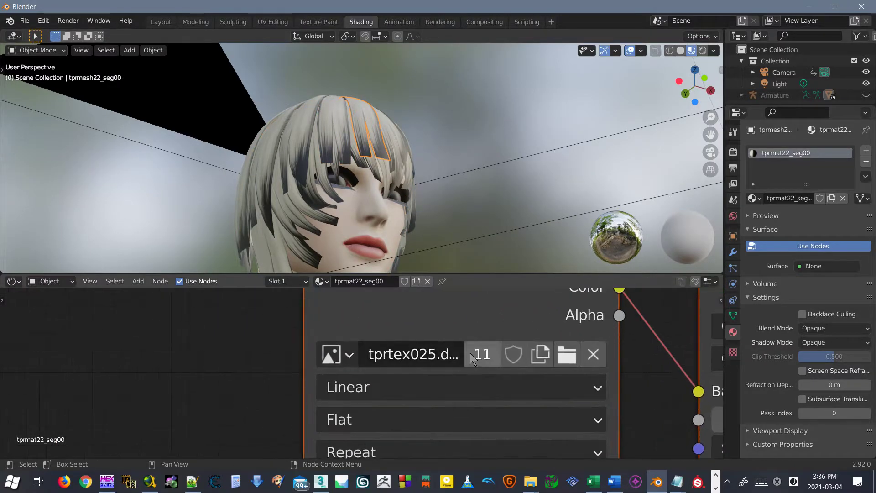
click(300, 212)
click(386, 207)
click(366, 141)
click(358, 173)
click(381, 158)
- Examine the tips of the selected fringe strand and the layout of its material's node tree
middle_drag(367, 130, 332, 217)
scroll(334, 217, up, 4)
scroll(357, 331, down, 10)
scroll(434, 350, up, 3)
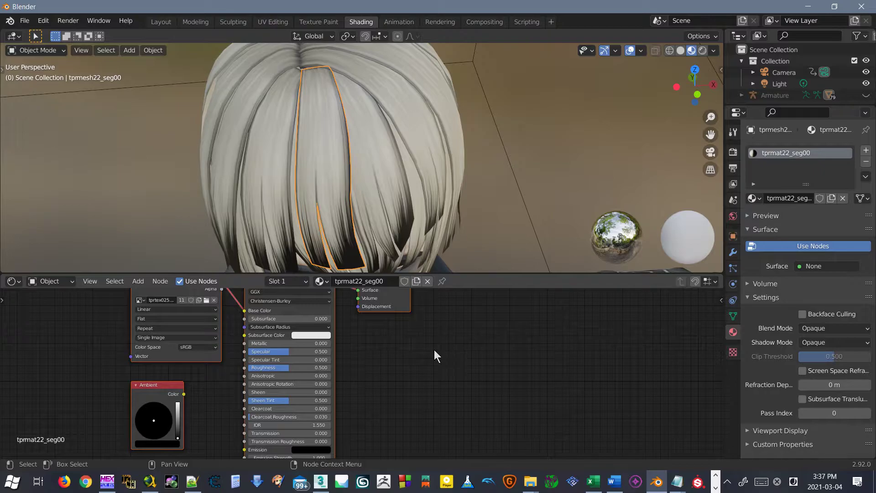
middle_drag(360, 180, 379, 136)
scroll(373, 182, up, 2)
scroll(383, 143, up, 1)
middle_drag(468, 325, 550, 351)
scroll(549, 352, down, 2)
scroll(524, 358, down, 2)
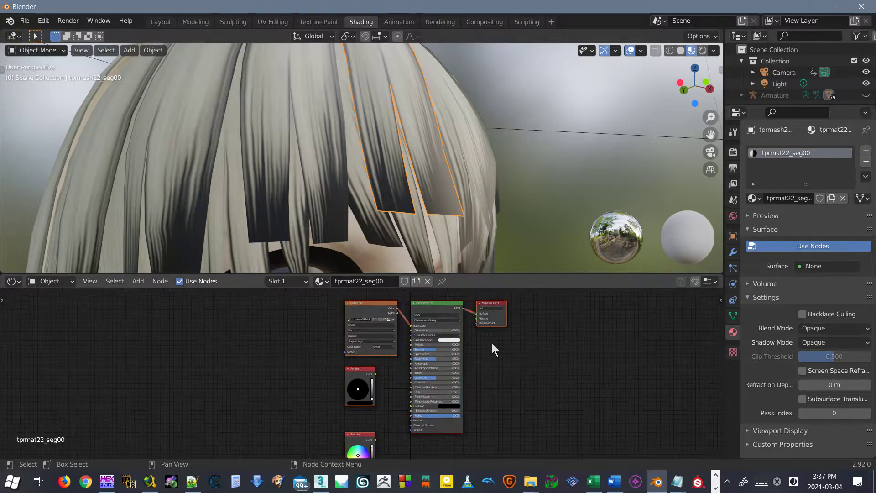
scroll(406, 317, up, 1)
click(582, 340)
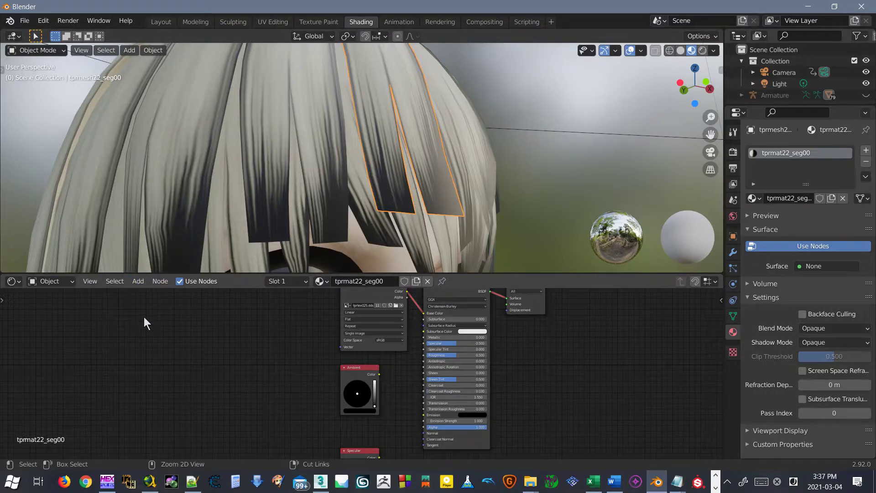
- Enlarge the shader editor over the 3D view, frame the fringe strand's shader nodes and select the Base Color image node
key(ctrl+space)
key(ctrl+space)
drag(204, 275, 204, 97)
scroll(469, 186, up, 1)
scroll(345, 261, up, 3)
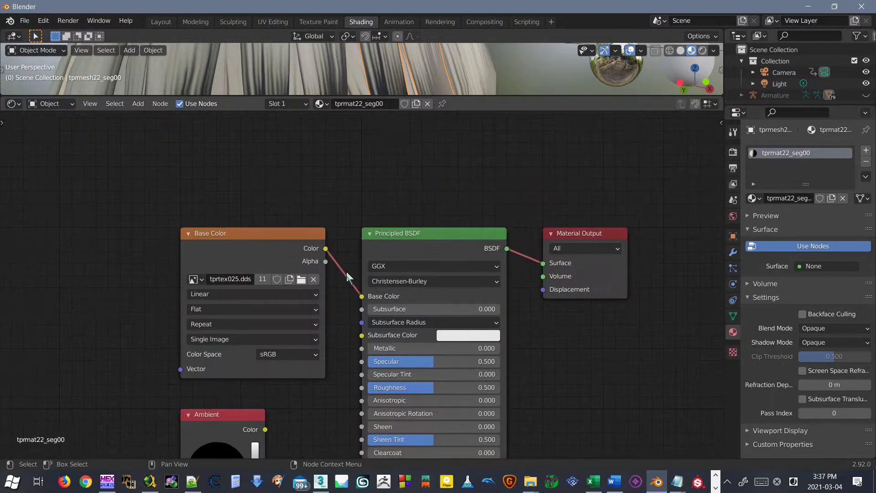
middle_drag(345, 261, 270, 224)
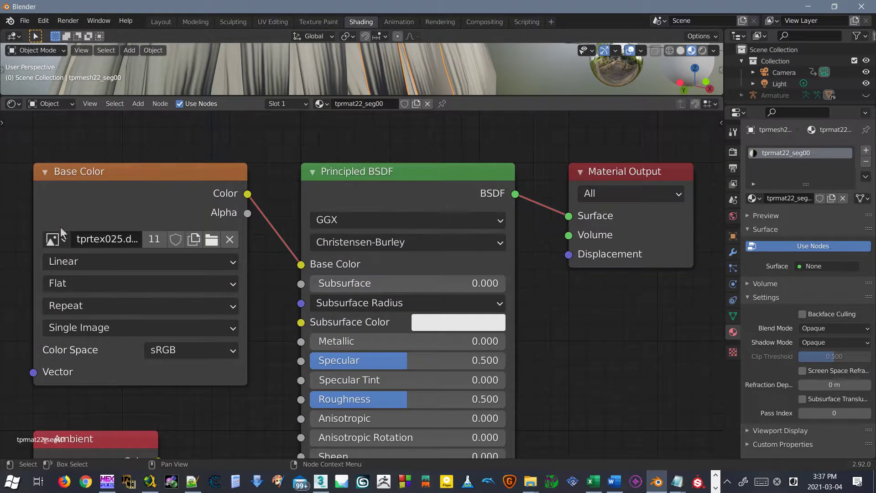
drag(76, 178, 88, 176)
right_click(89, 176)
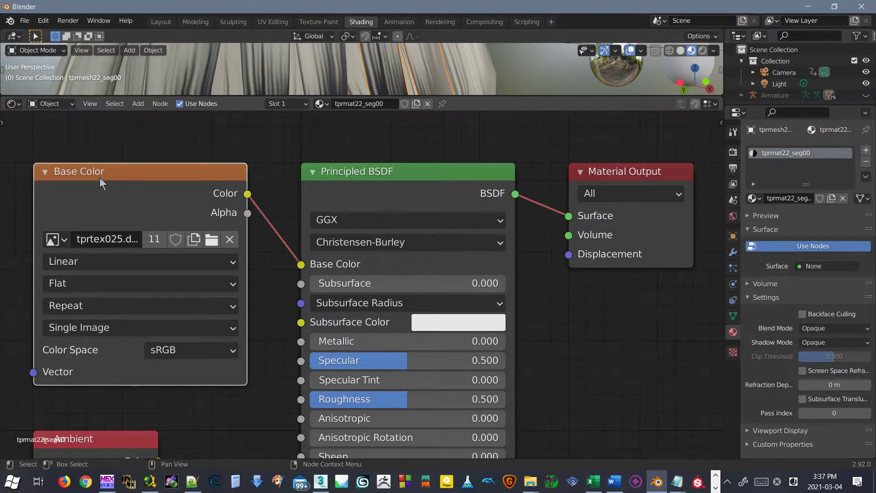
- Connect the Base Color image node's Alpha output to the Principled BSDF's Alpha input in material tprmat22_seg00
scroll(332, 266, down, 4)
scroll(365, 258, up, 2)
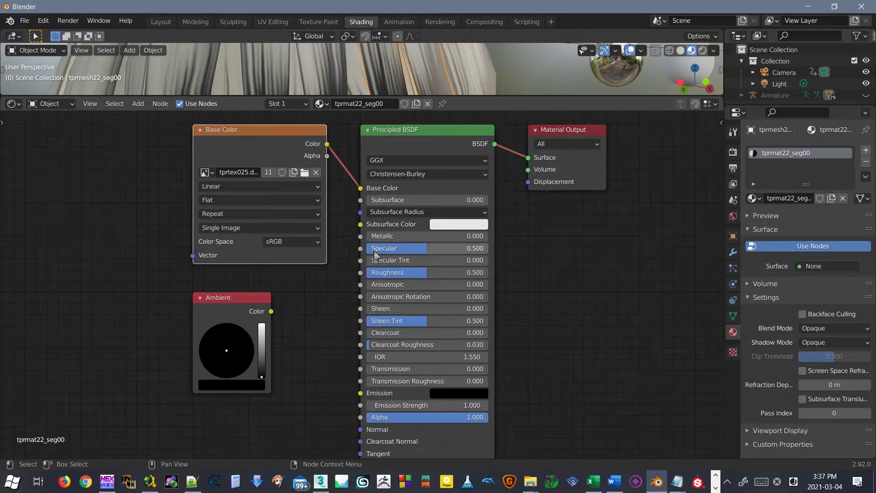
scroll(374, 253, down, 1)
middle_drag(314, 289, 309, 273)
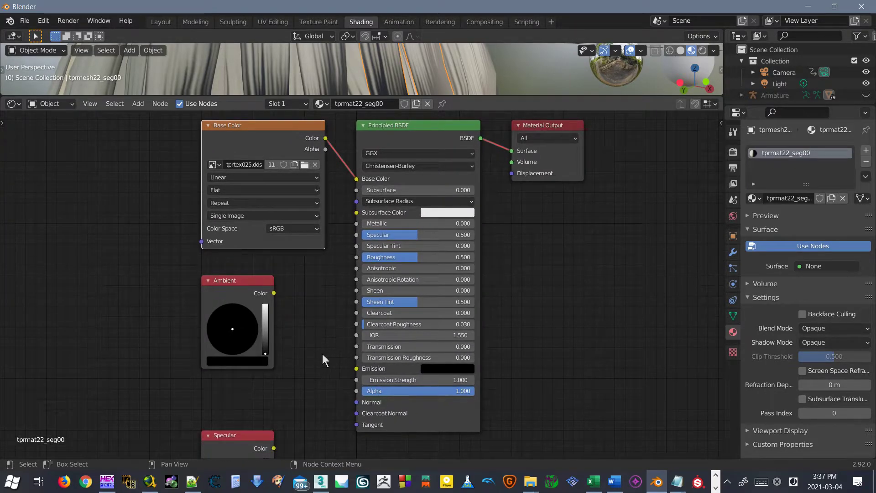
drag(325, 138, 356, 391)
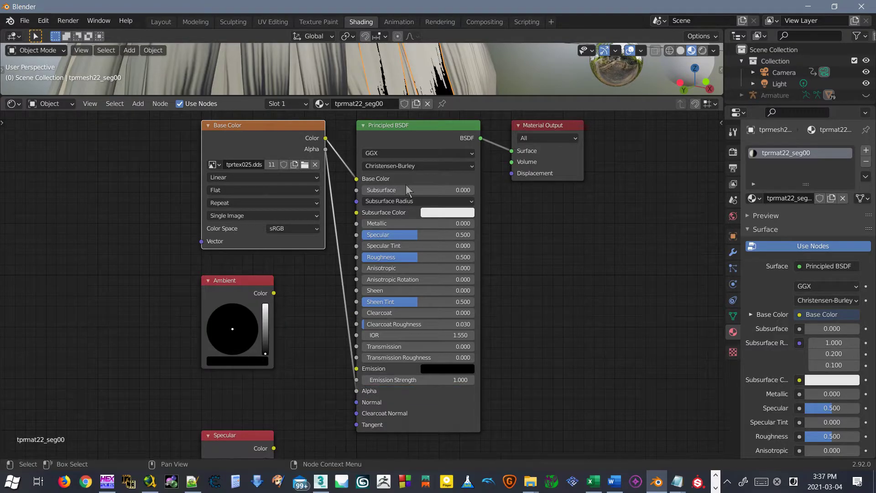
- Turn on the fake user for tprmat22_seg00 and enlarge the 3D view around the fringe strand's tips
click(404, 103)
drag(397, 97, 404, 320)
middle_drag(374, 274, 360, 259)
scroll(375, 260, up, 1)
scroll(376, 257, up, 1)
scroll(369, 245, down, 1)
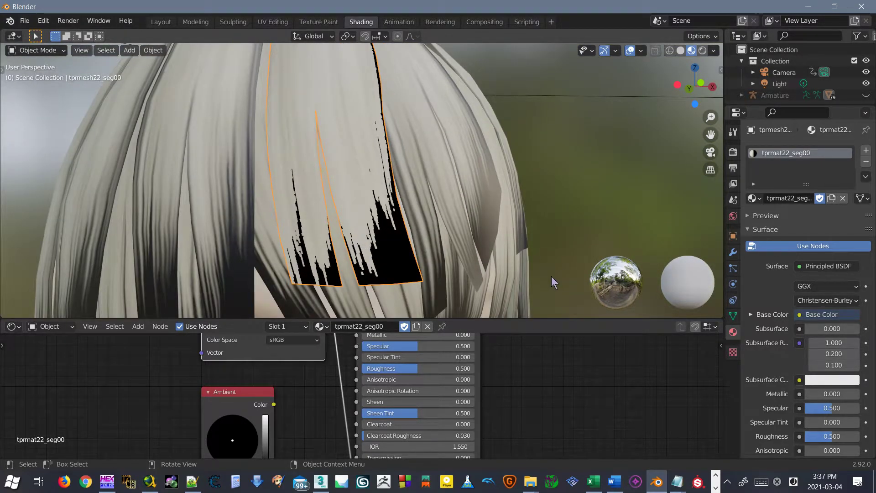
- Render the image to check the fringe strand's tips, closing the render window when done
click(67, 20)
click(77, 35)
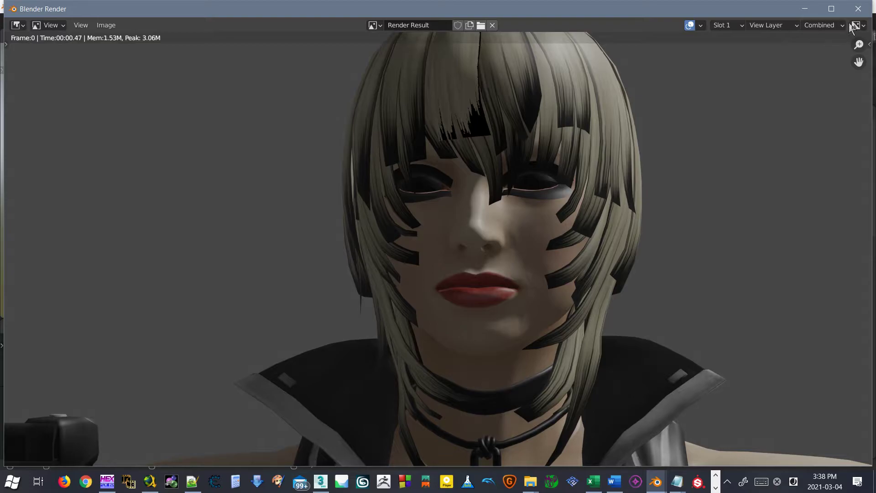
click(858, 9)
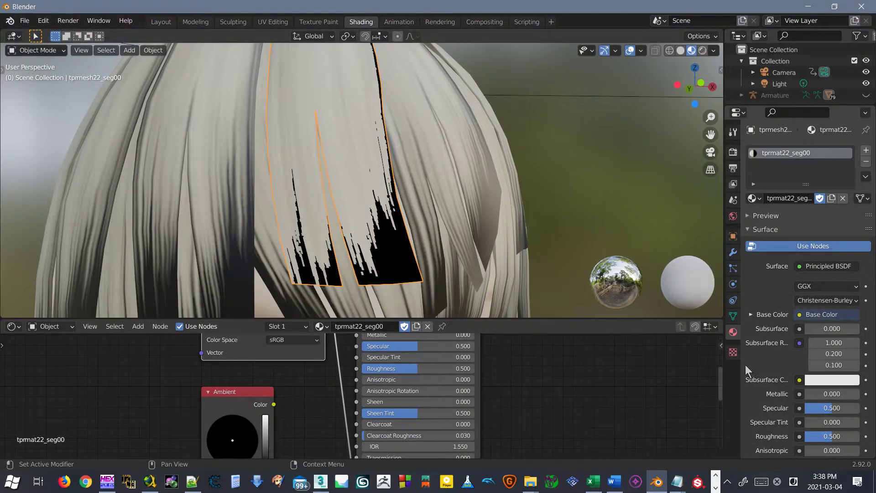
- Set both the blend mode and the shadow mode of the fringe strand's material to Alpha Hashed
scroll(745, 365, down, 15)
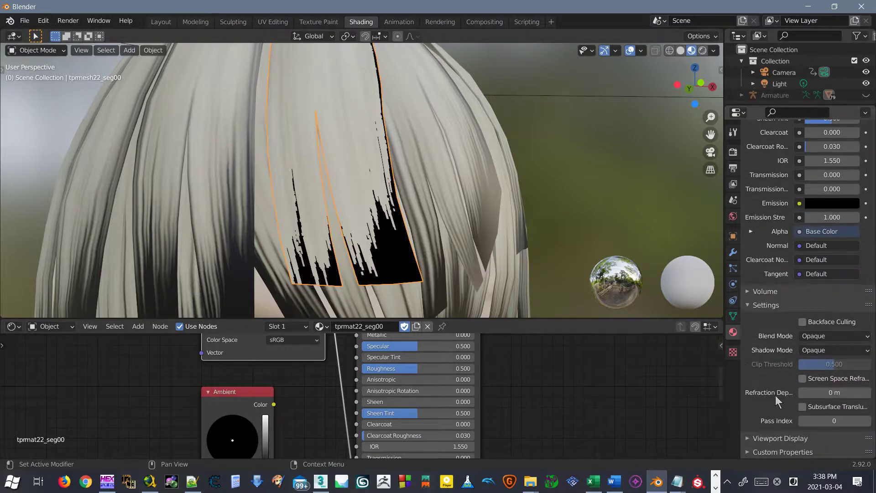
click(833, 335)
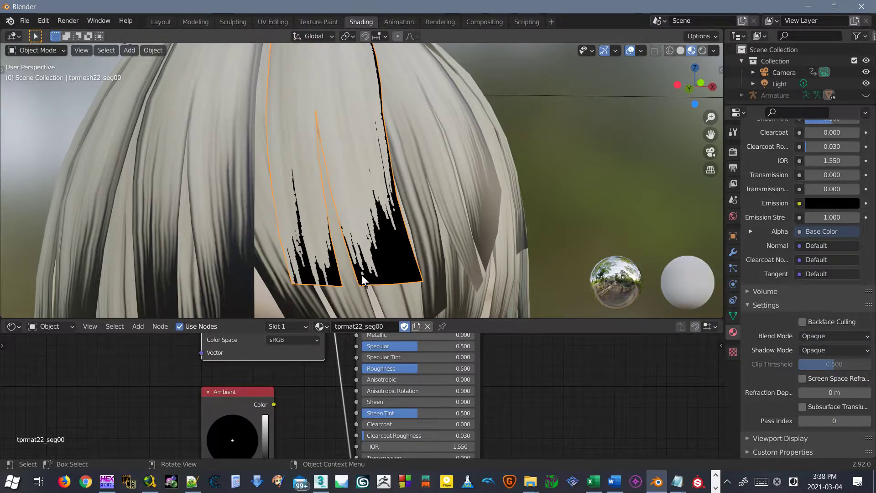
click(829, 338)
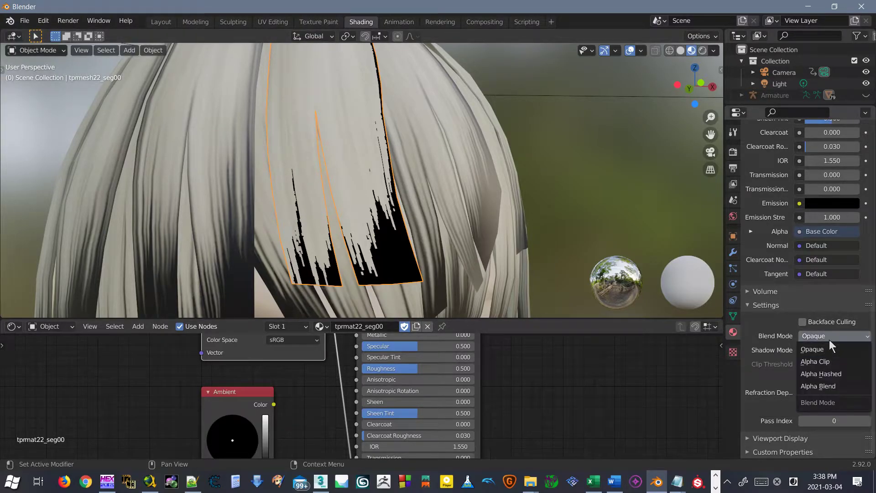
click(834, 377)
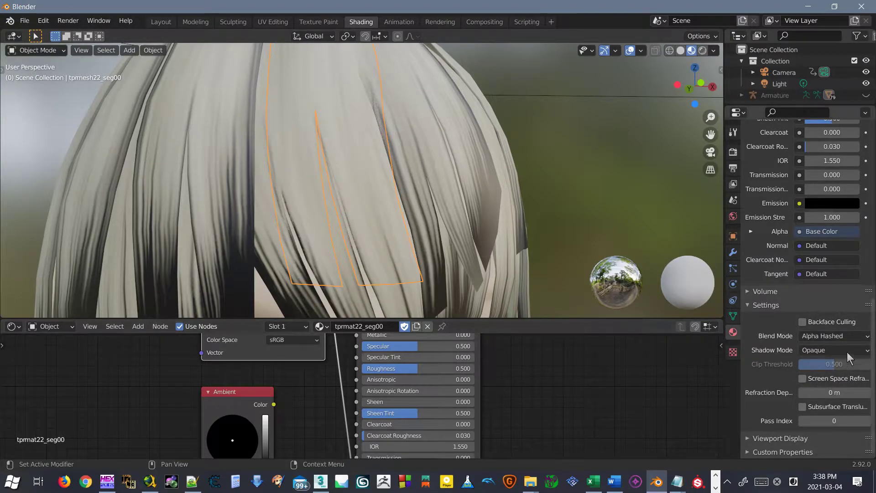
click(833, 350)
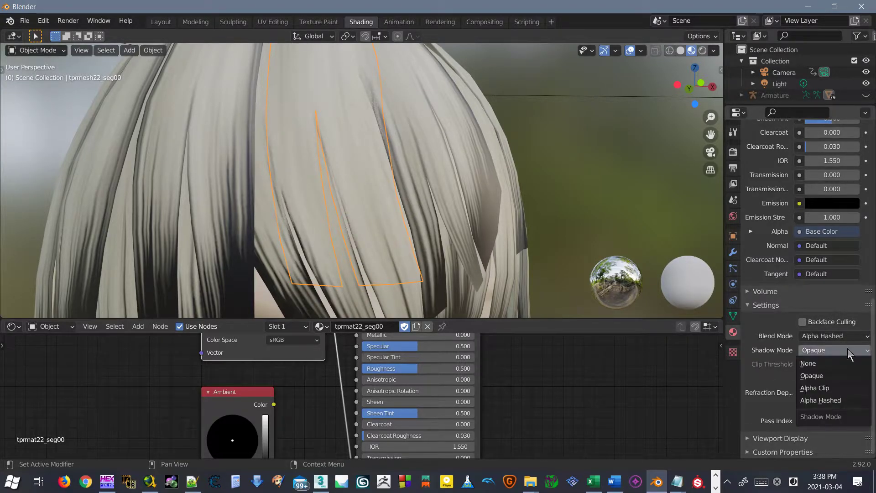
click(835, 400)
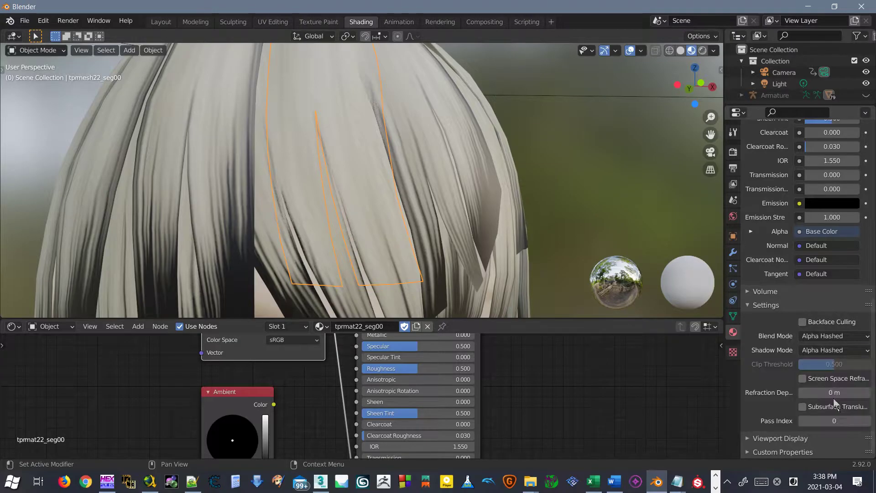
- Try Alpha Blend as the fringe strand material's blend mode and return it to Alpha Hashed
click(817, 337)
middle_drag(365, 255, 569, 253)
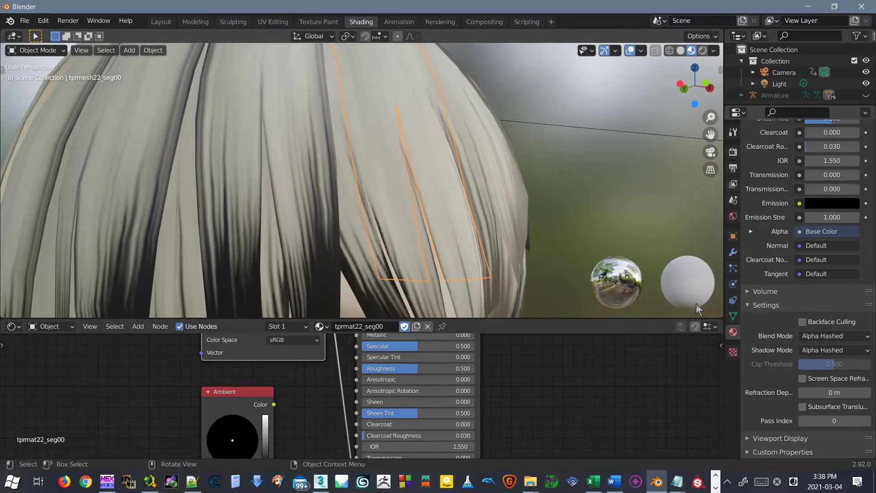
click(840, 336)
click(821, 387)
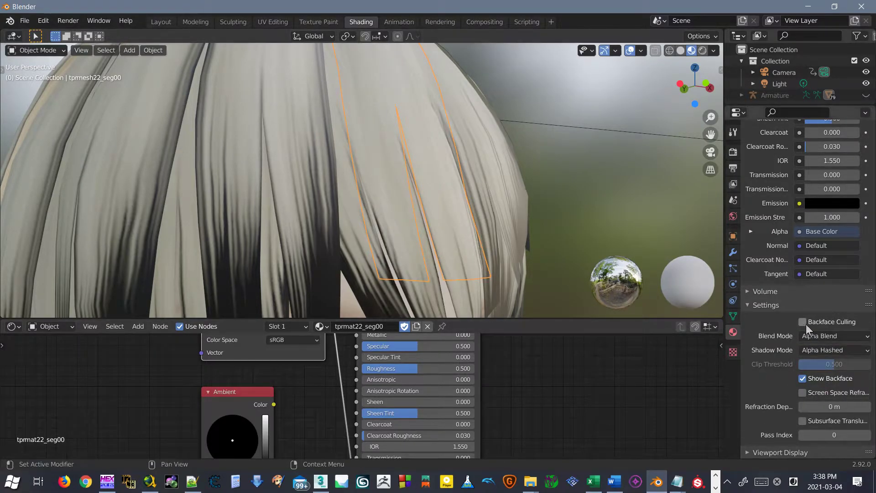
click(821, 336)
click(822, 374)
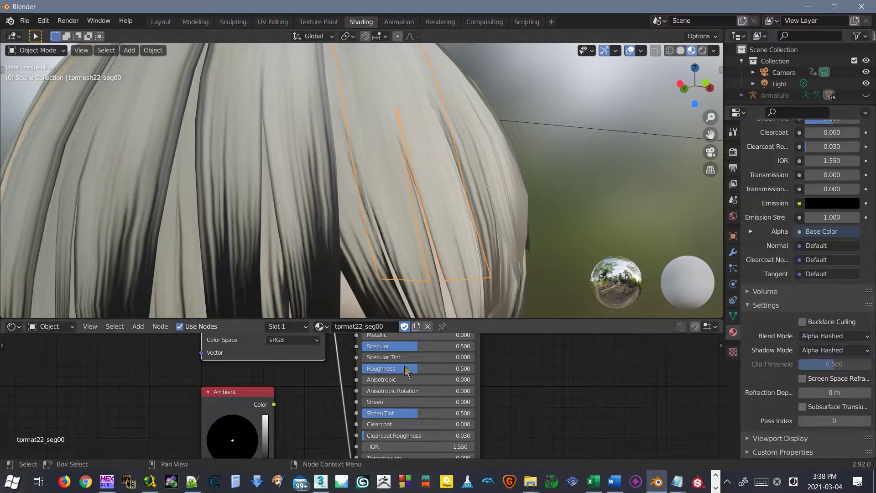
- Frame the character's head and shoulders and select the face mesh tprmesh00_seg06 on its own
scroll(426, 358, down, 4)
scroll(294, 215, down, 4)
scroll(292, 213, down, 4)
middle_drag(360, 229, 330, 234)
click(354, 251)
scroll(353, 278, down, 1)
shift+middle_drag(354, 278, 375, 176)
scroll(373, 171, down, 1)
scroll(371, 167, up, 1)
scroll(371, 167, up, 1)
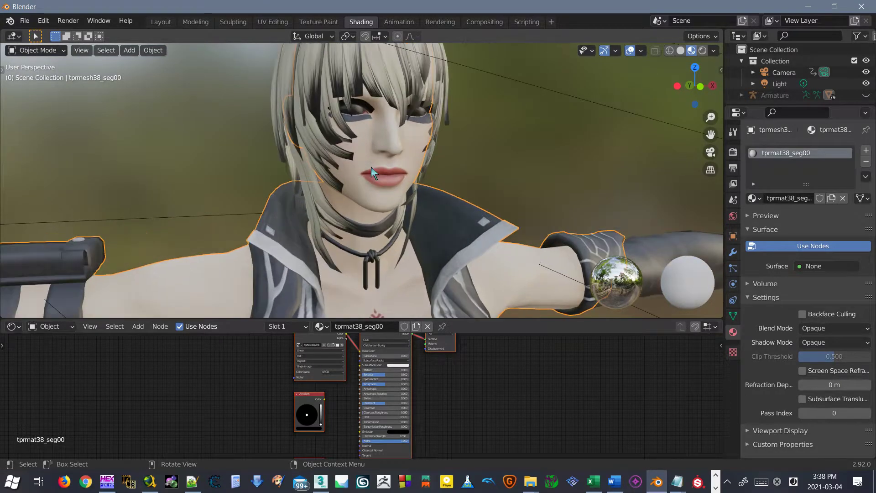
key(alt+a)
click(378, 166)
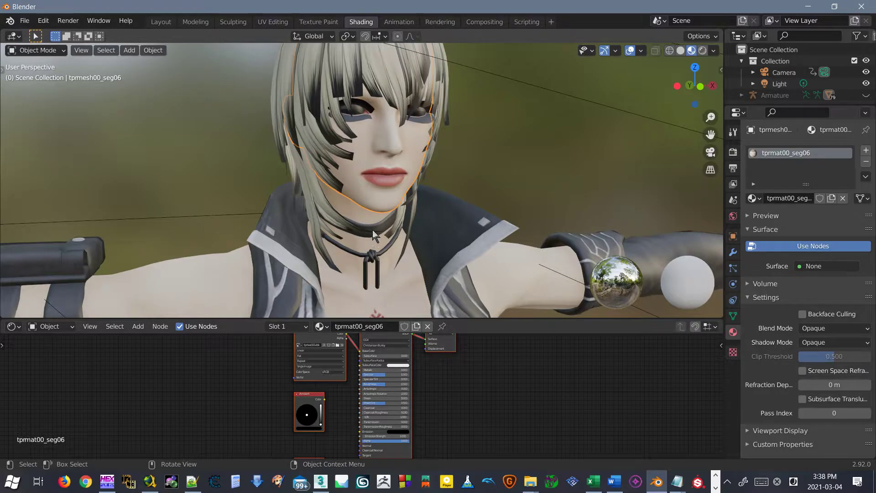
- Undo the face mesh selection by going back one entry in the undo history
click(46, 22)
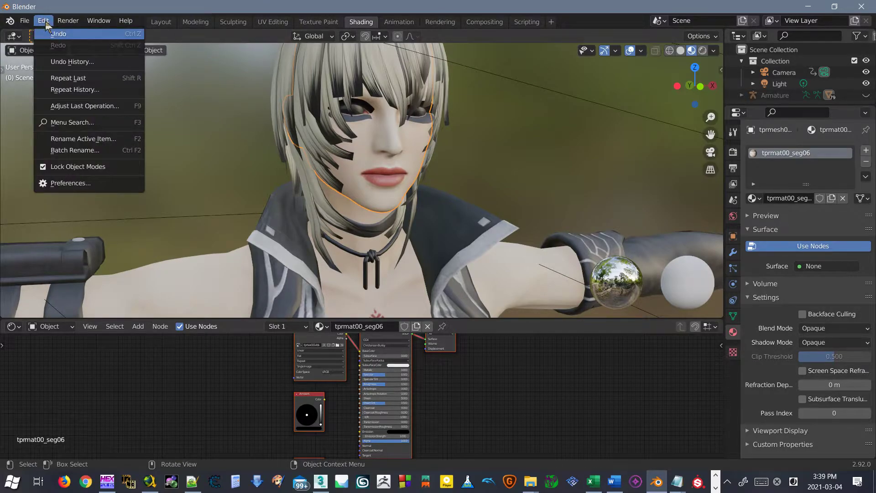
click(51, 33)
key(ctrl+shift+z)
click(43, 21)
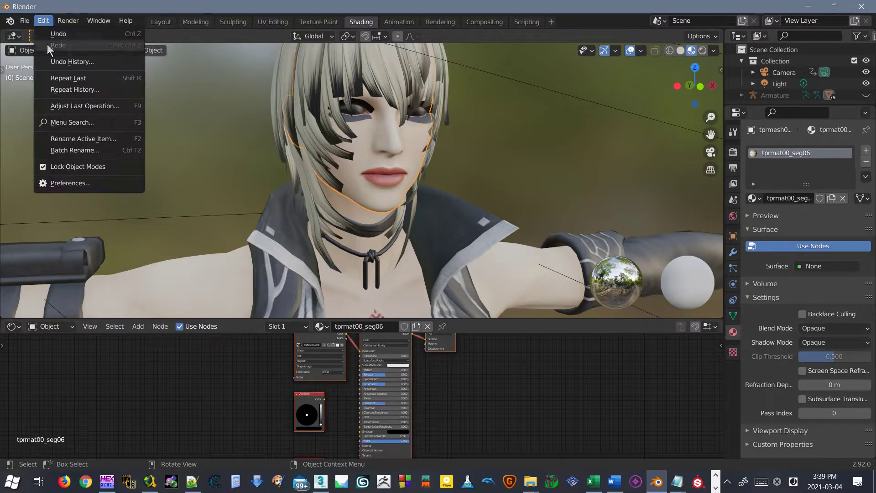
click(52, 61)
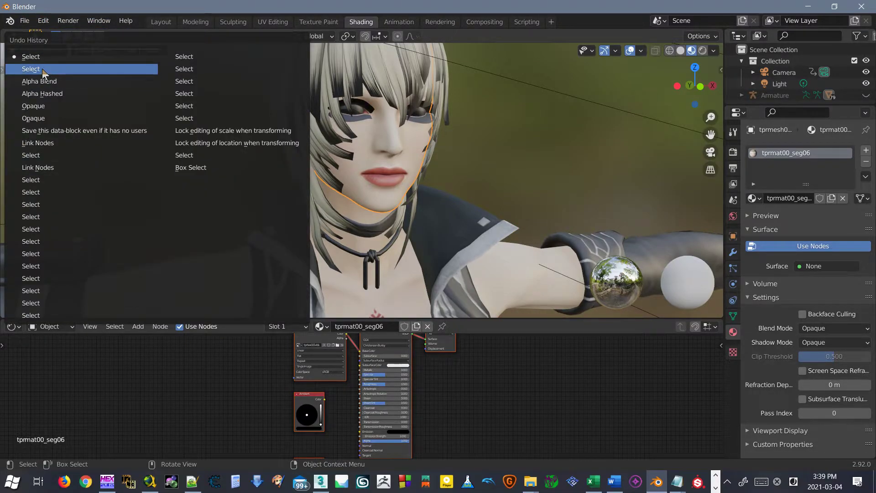
click(42, 68)
- Hide the collar mesh tprmesh38_seg00, the face mesh and the neck piece tprmesh00_seg29
click(471, 246)
key(h)
click(376, 217)
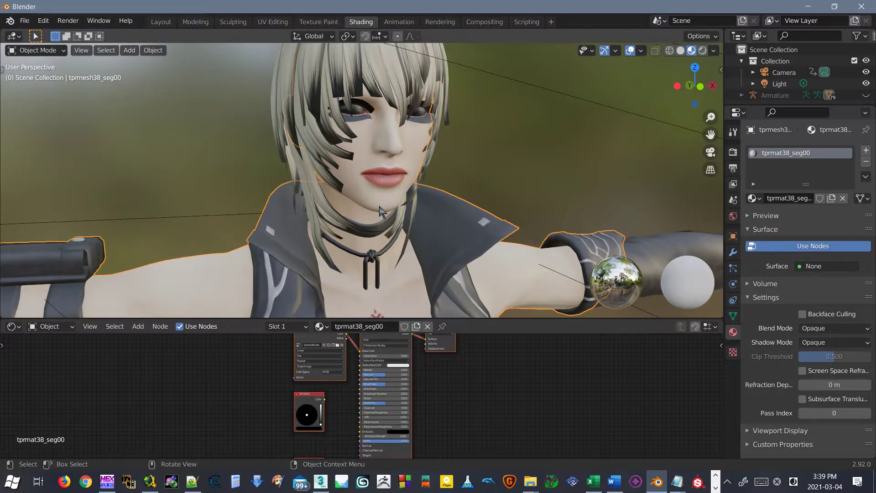
key(h)
click(375, 203)
key(h)
click(375, 206)
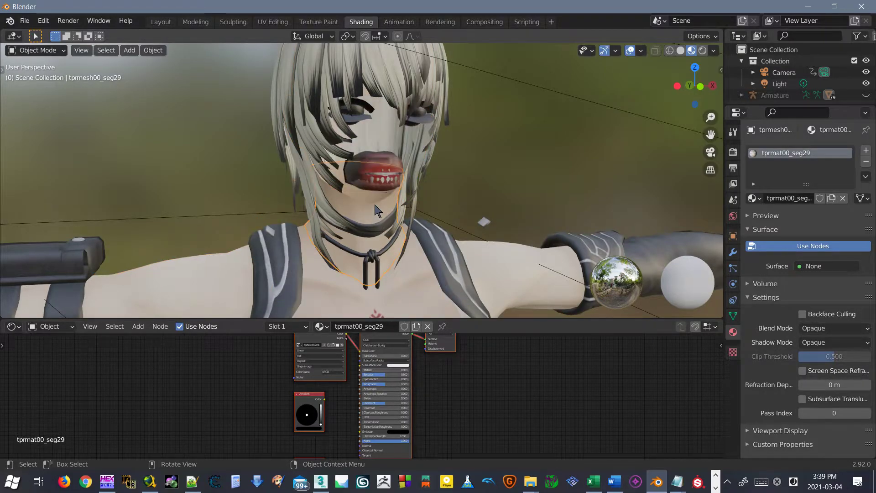
key(h)
- Hide the lips and the inner mouth pieces behind the face, including tprmesh00_seg10
click(384, 183)
scroll(384, 181, up, 2)
key(h)
click(388, 162)
key(h)
click(393, 176)
key(h)
click(377, 189)
key(h)
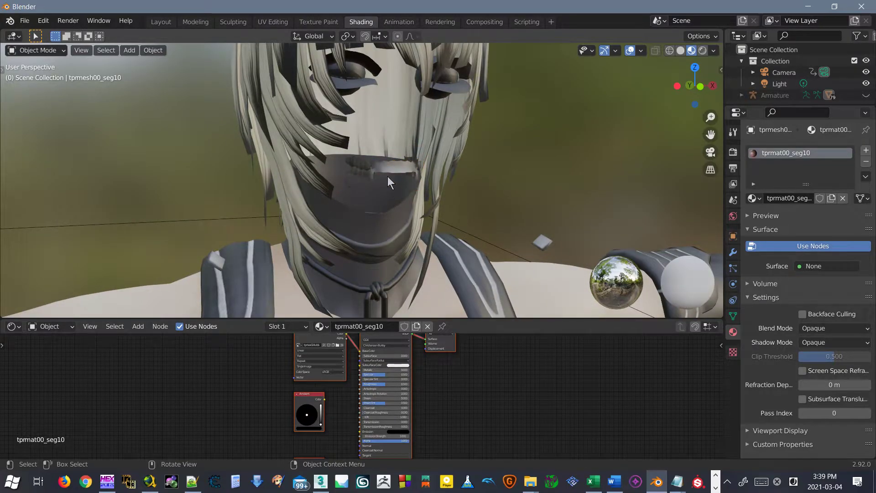
click(388, 176)
click(395, 163)
key(h)
- Inspect the remaining mouth pieces from the side of the head, picking through them to tprmesh00_seg37
click(368, 172)
click(385, 167)
click(385, 167)
middle_drag(386, 167, 256, 138)
scroll(359, 204, up, 4)
click(375, 209)
key(h)
click(390, 201)
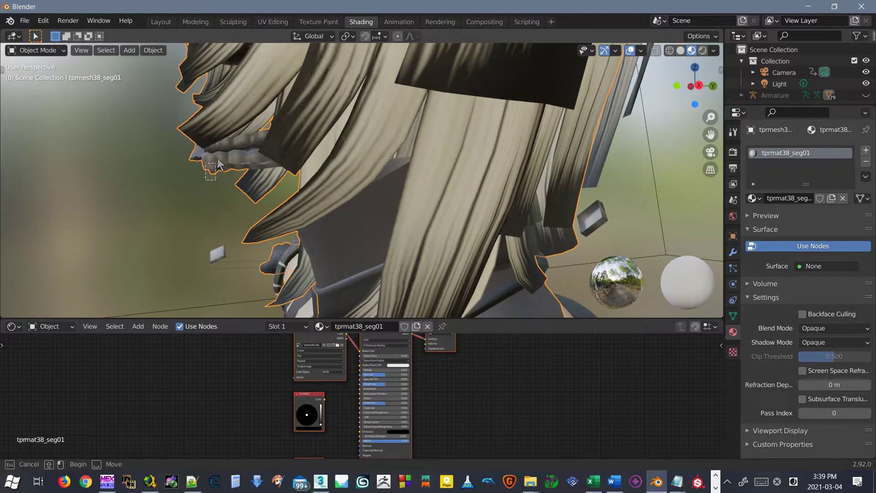
middle_drag(215, 160, 231, 154)
click(210, 157)
click(210, 157)
click(237, 139)
click(250, 137)
click(251, 138)
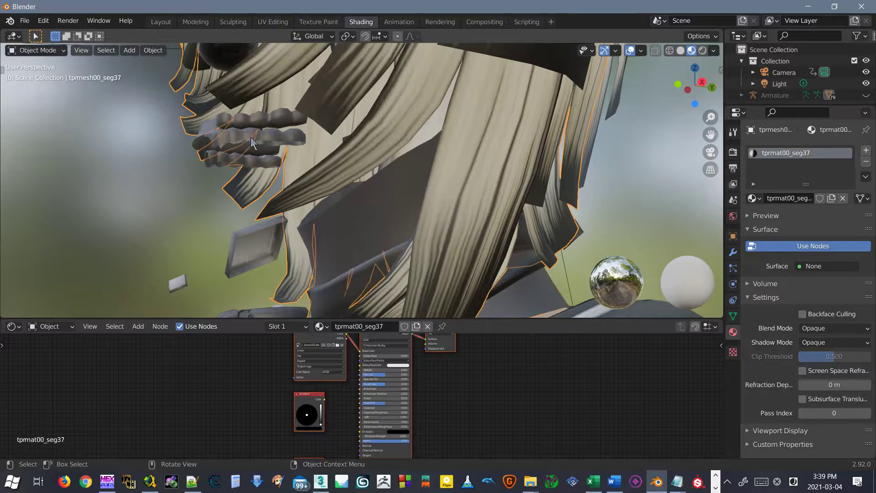
- Select the dark head-and-gloves mesh tprmesh38_seg01 and try moving it away from the body
middle_drag(251, 137, 352, 165)
scroll(351, 166, down, 2)
click(351, 215)
scroll(351, 216, down, 6)
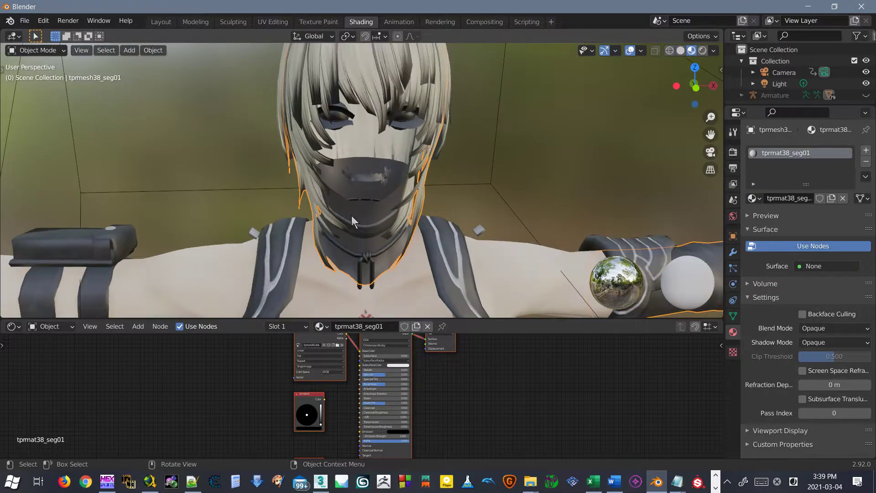
scroll(355, 221, down, 2)
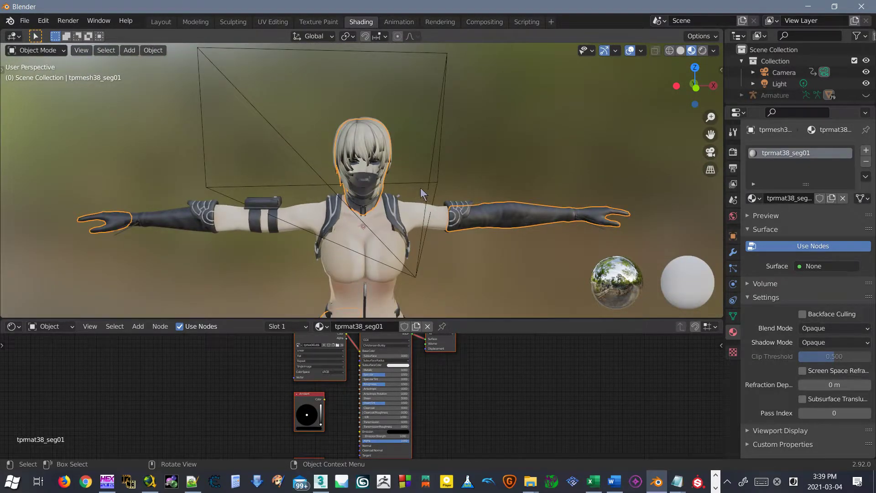
key(g)
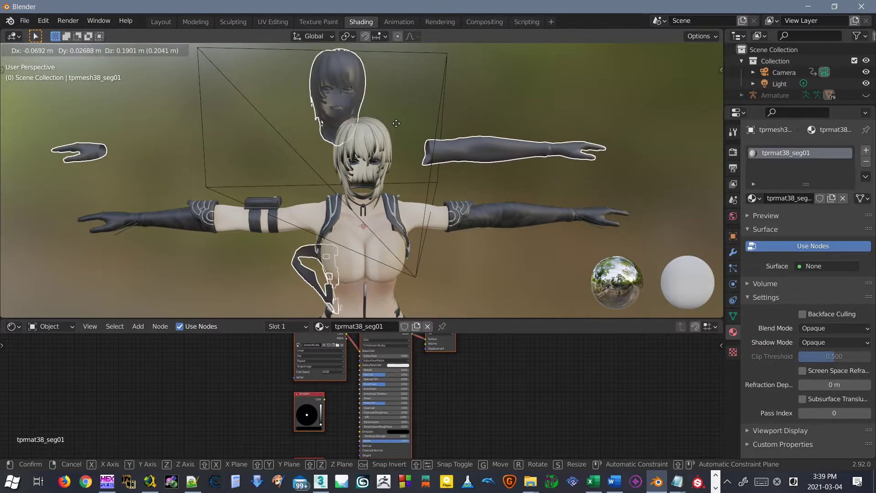
right_click(256, 148)
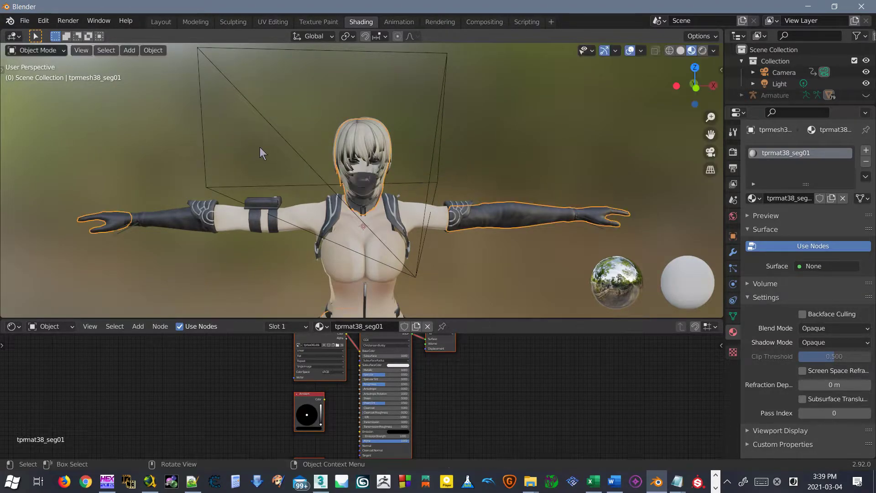
- Hide the head-and-gloves mesh tprmesh38_seg01, the neck band, the torso skin tprmesh00_seg19 and the upper choker ring
click(418, 181)
scroll(370, 152, up, 6)
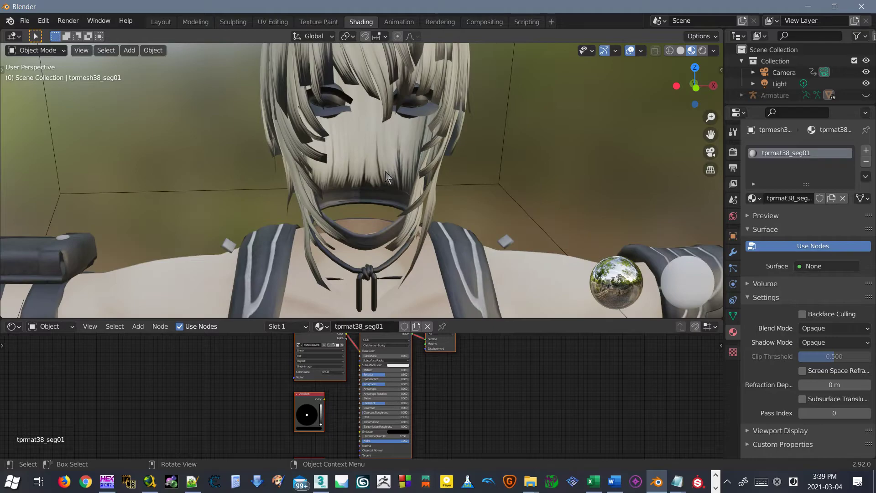
click(377, 238)
key(h)
click(371, 246)
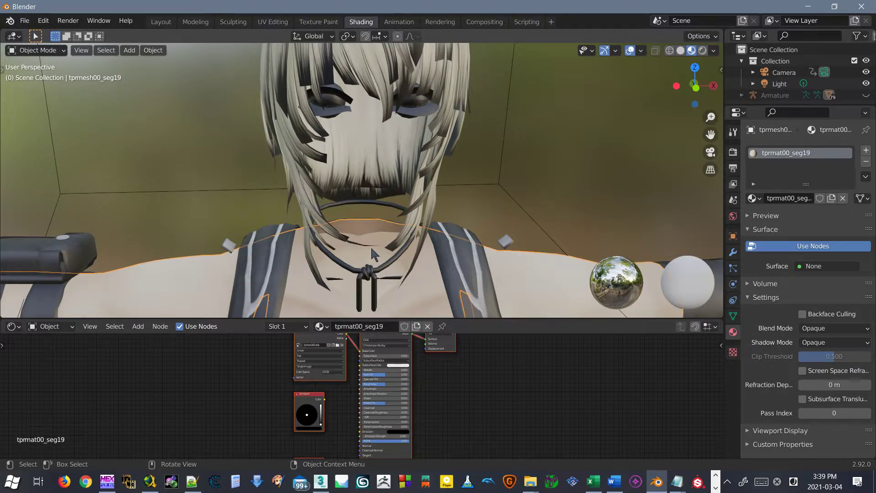
key(h)
click(376, 204)
key(h)
- Hide more of the clothing and neck pieces below the hair, viewing the character from a lower angle
middle_drag(376, 204, 399, 161)
middle_drag(377, 203, 489, 212)
key(h)
click(451, 286)
key(h)
click(413, 292)
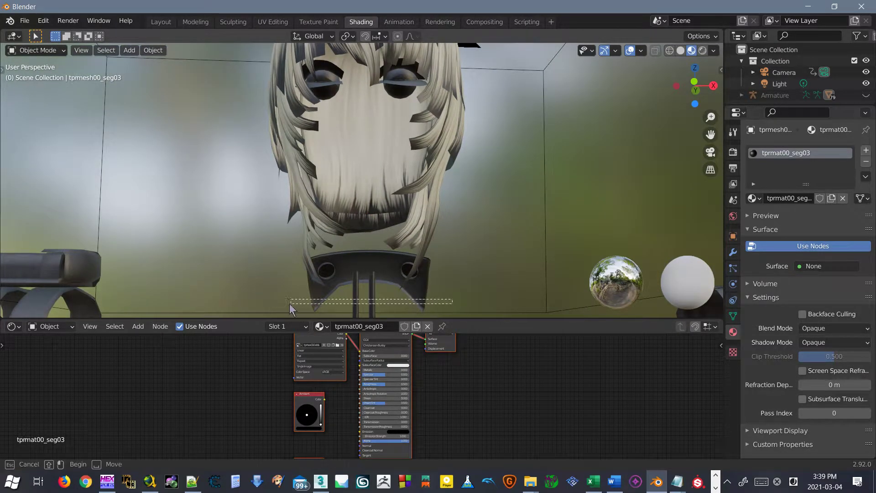
key(h)
- Hide the eyelid, lash and eye-covering pieces, including tprmesh00_seg35 and tprmesh00_seg36, in front of the green-iris eyeball
middle_drag(340, 207, 339, 239)
click(338, 239)
key(h)
click(337, 253)
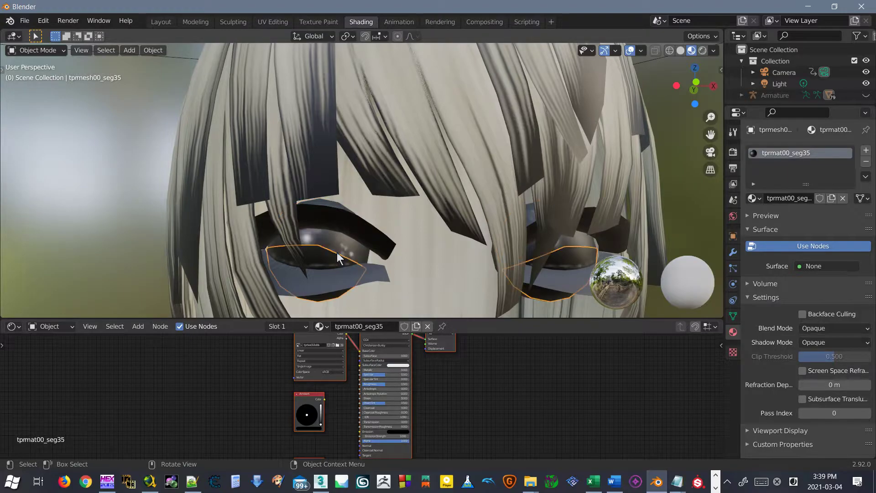
key(h)
click(336, 246)
key(h)
click(350, 234)
key(h)
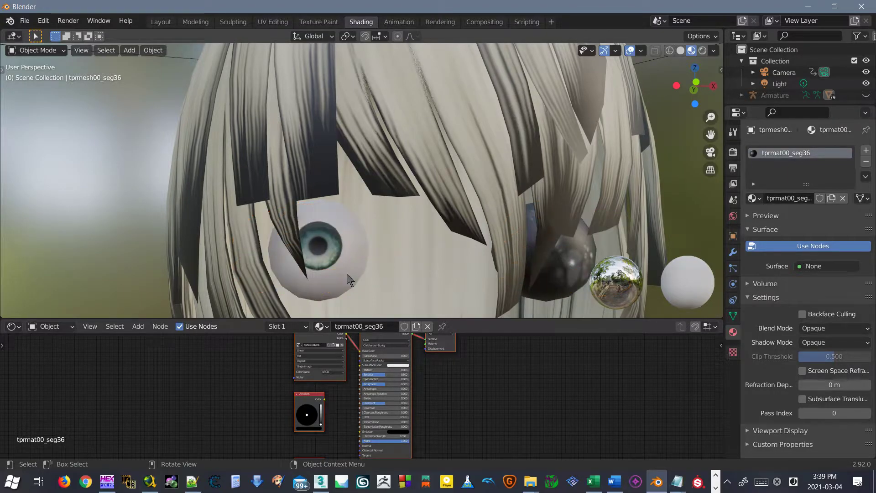
- Hide the remaining pieces of the other eye, including tprmesh36_seg00
click(584, 263)
key(h)
click(570, 273)
key(h)
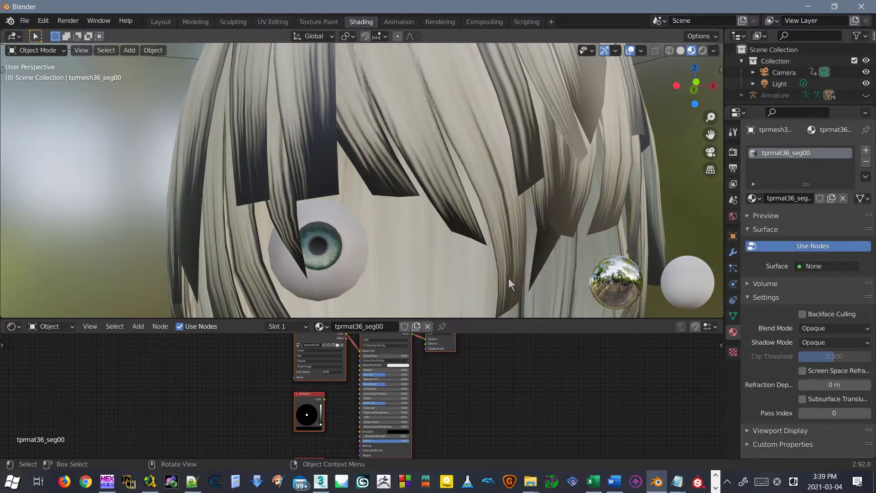
- Hide the green-iris eyeball, the camera and the remaining pieces on one side of the character
click(335, 245)
key(h)
scroll(360, 266, down, 3)
middle_drag(360, 265, 381, 300)
scroll(378, 213, down, 5)
scroll(379, 203, up, 2)
middle_drag(378, 203, 406, 205)
scroll(552, 214, down, 6)
drag(516, 186, 420, 265)
key(h)
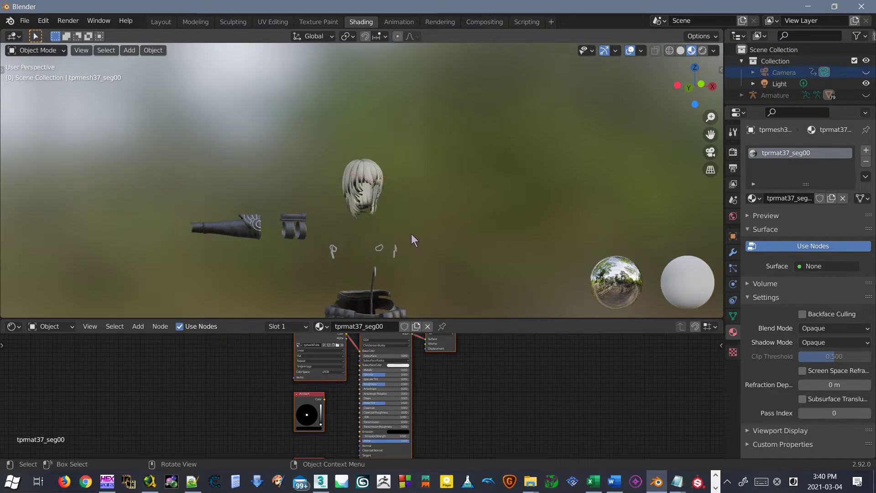
- Hide the remaining arm, waist and lower-body pieces so that only the hair is left
middle_drag(414, 237, 306, 224)
scroll(306, 224, down, 4)
scroll(287, 266, down, 2)
drag(273, 289, 429, 189)
key(h)
drag(311, 159, 359, 220)
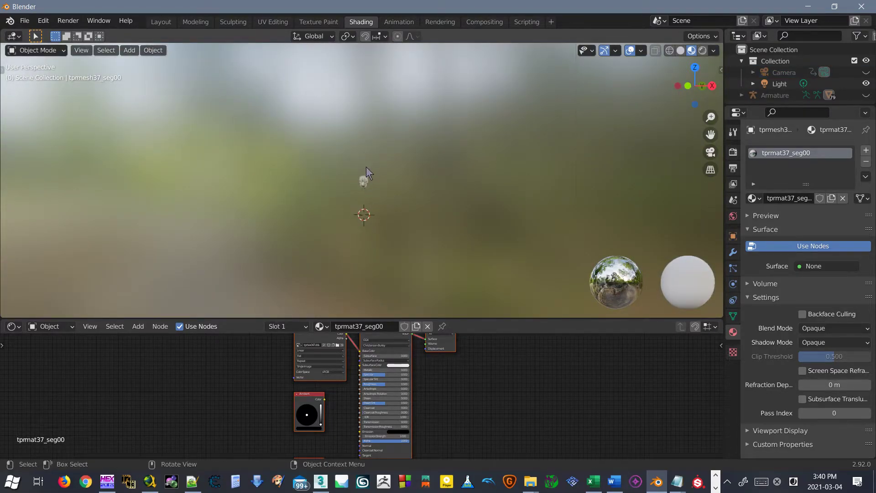
scroll(368, 187, up, 12)
mouse_move(370, 188)
middle_down()
mouse_move(409, 155)
mouse_move(400, 170)
middle_up()
scroll(409, 155, down, 7)
scroll(400, 170, up, 4)
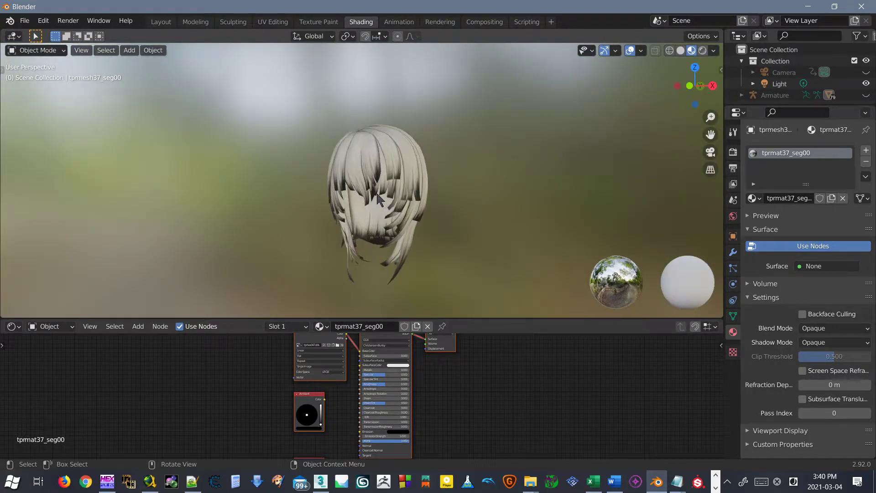
- Select all the hair pieces together with the front strand tprmesh23_seg00 as the active object
click(399, 170)
middle_drag(400, 170, 390, 193)
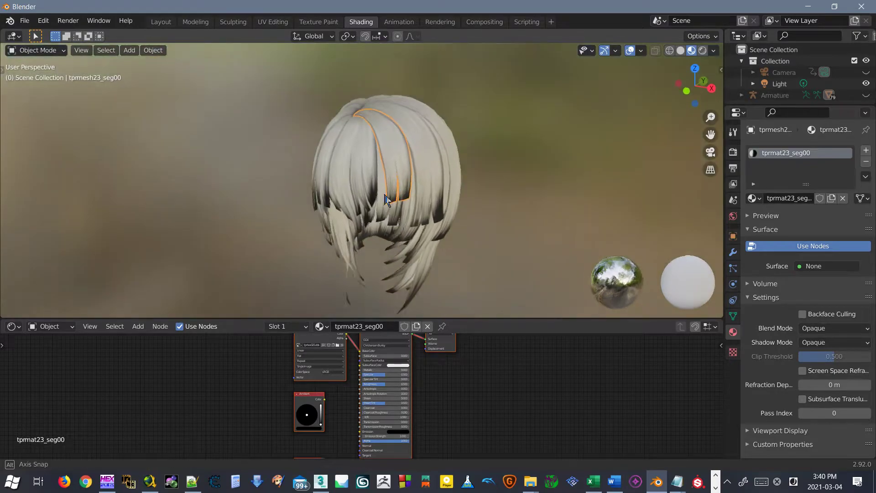
scroll(373, 200, down, 3)
scroll(374, 199, down, 1)
drag(479, 76, 256, 310)
key(h)
mouse_move(493, 102)
mouse_down()
mouse_move(319, 262)
mouse_move(347, 269)
mouse_up()
scroll(389, 183, up, 4)
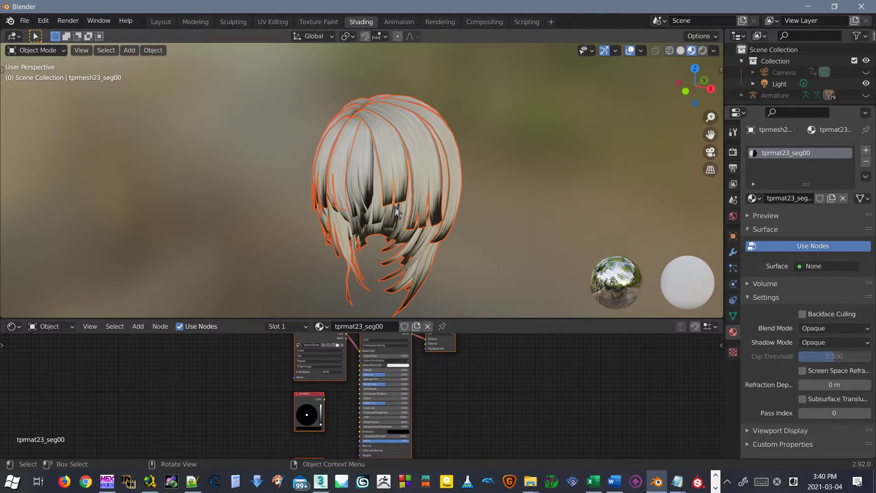
- Set the active hair material tprmat23_seg00 to Alpha Hashed for both blend mode and shadow mode, and deselect the hair
click(829, 329)
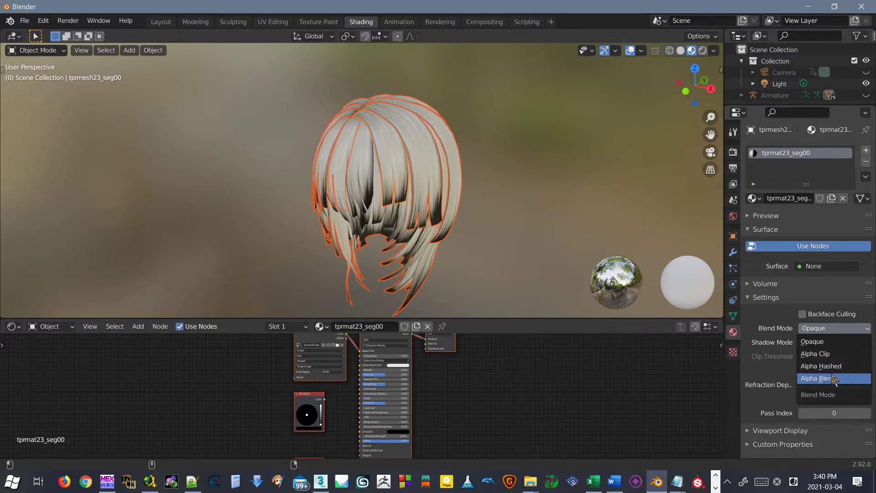
click(832, 367)
click(837, 343)
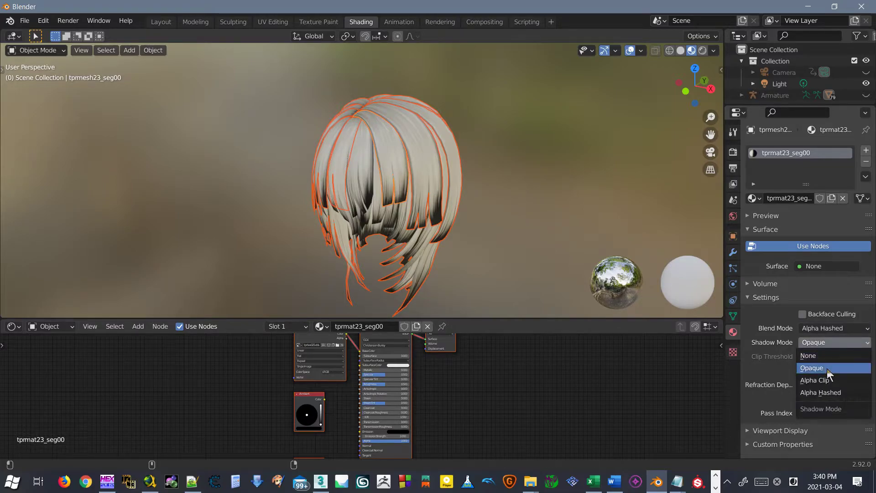
click(835, 392)
scroll(418, 203, up, 2)
scroll(417, 203, up, 2)
middle_drag(449, 199, 534, 197)
click(533, 194)
- Select all the hair pieces together with the strand tprmesh21_seg00 as the active object
click(430, 192)
click(415, 167)
scroll(539, 158, down, 6)
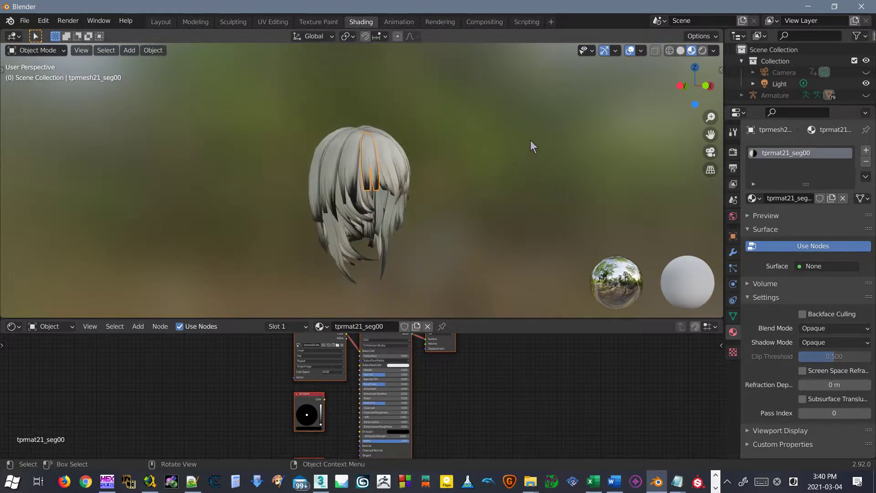
drag(450, 116, 258, 292)
drag(446, 97, 255, 306)
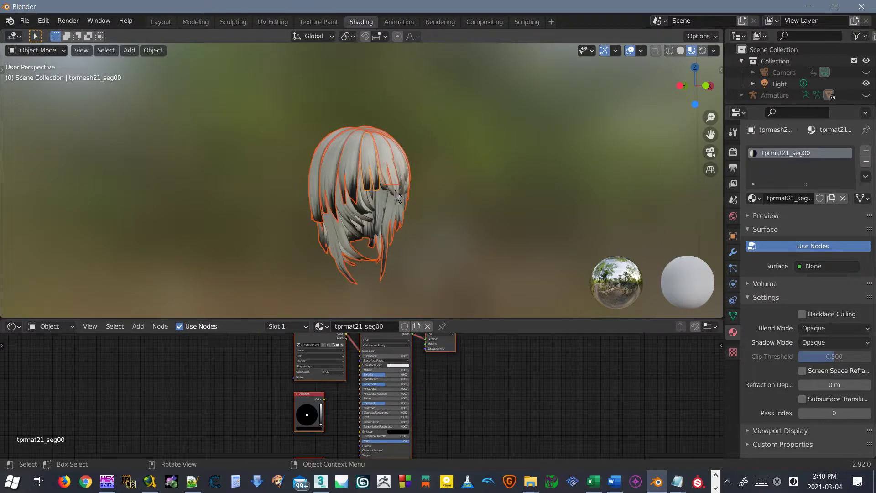
scroll(393, 193, up, 4)
- Set the blend mode and shadow mode of the active hair material tprmat21_seg00 to Alpha Hashed
click(844, 328)
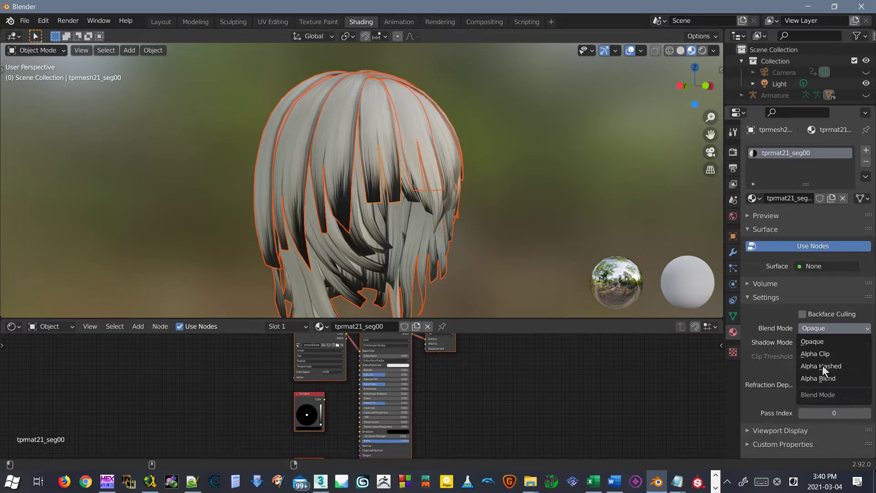
click(822, 366)
click(835, 342)
click(822, 392)
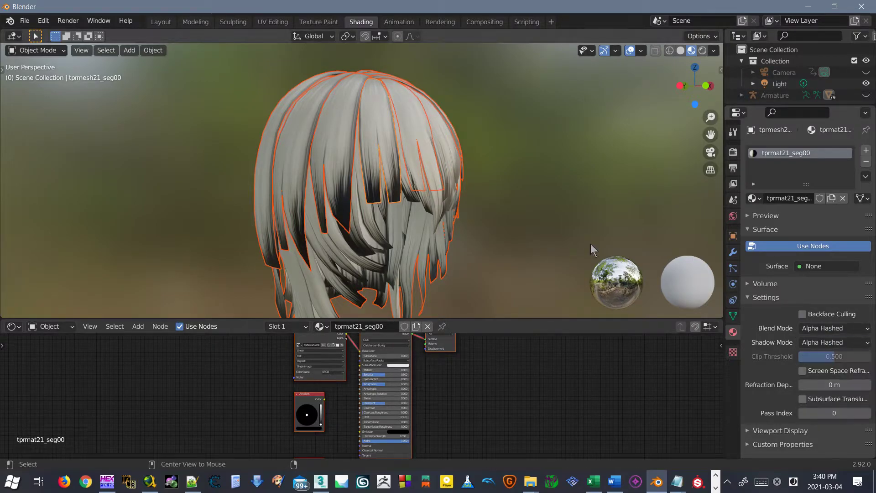
scroll(393, 188, up, 3)
scroll(359, 204, up, 1)
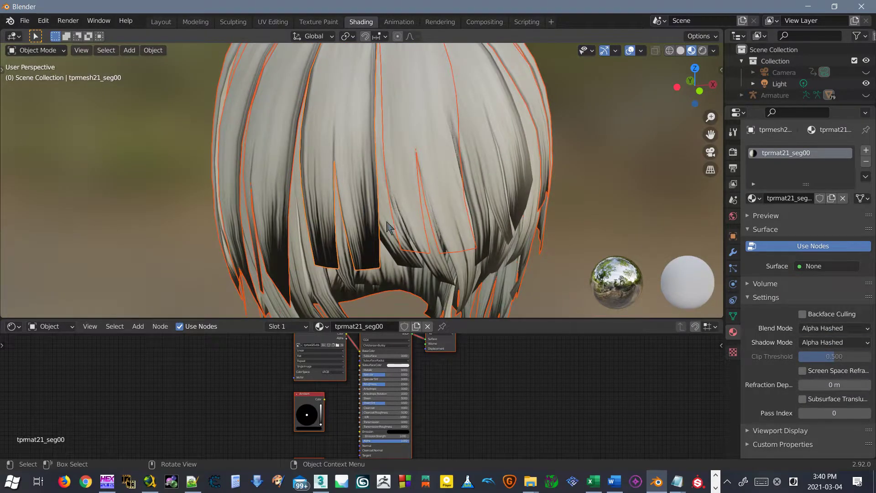
scroll(385, 222, down, 1)
middle_drag(385, 222, 357, 213)
scroll(387, 207, down, 1)
middle_drag(402, 348, 468, 409)
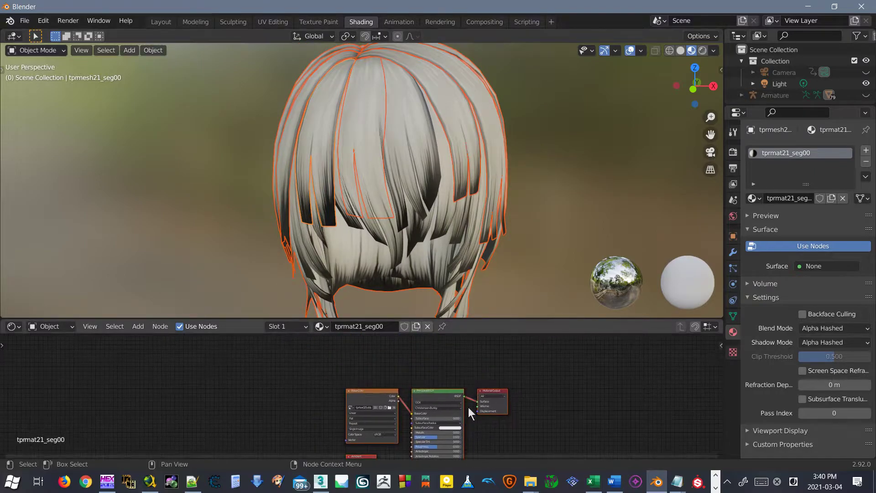
scroll(468, 409, up, 3)
click(501, 233)
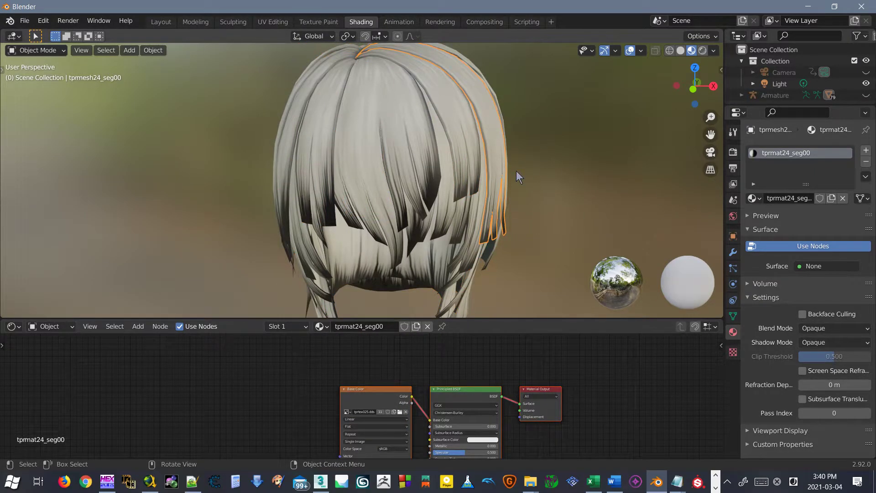
middle_drag(489, 204, 449, 187)
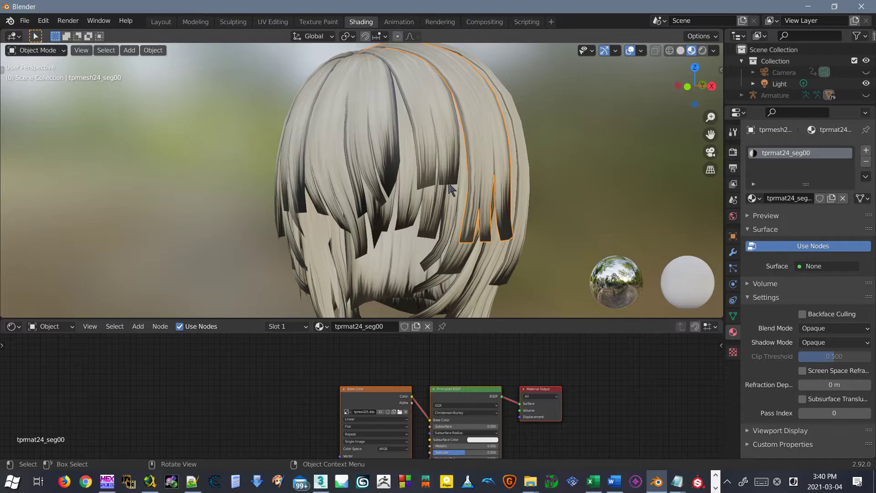
scroll(465, 122, down, 4)
drag(469, 102, 225, 298)
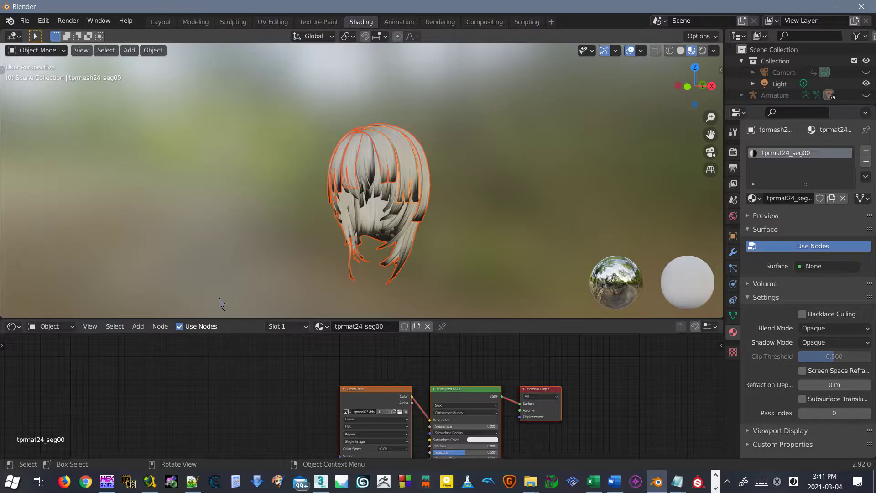
scroll(329, 198, up, 3)
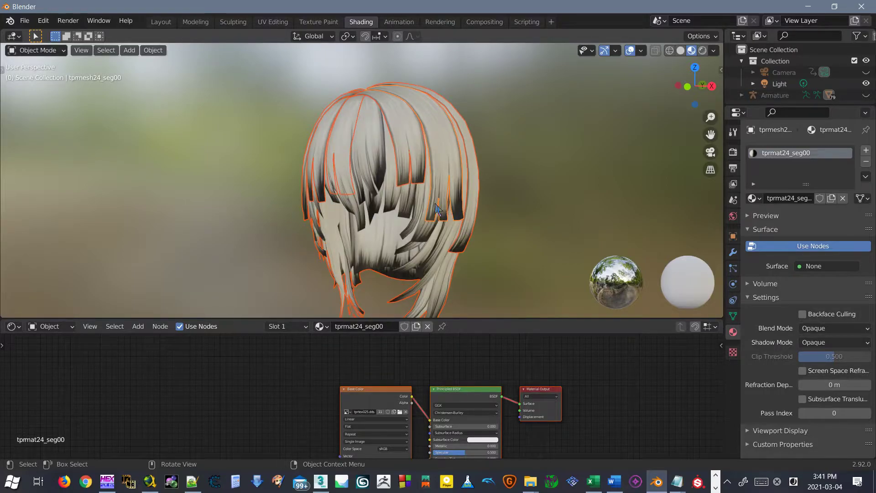
click(512, 157)
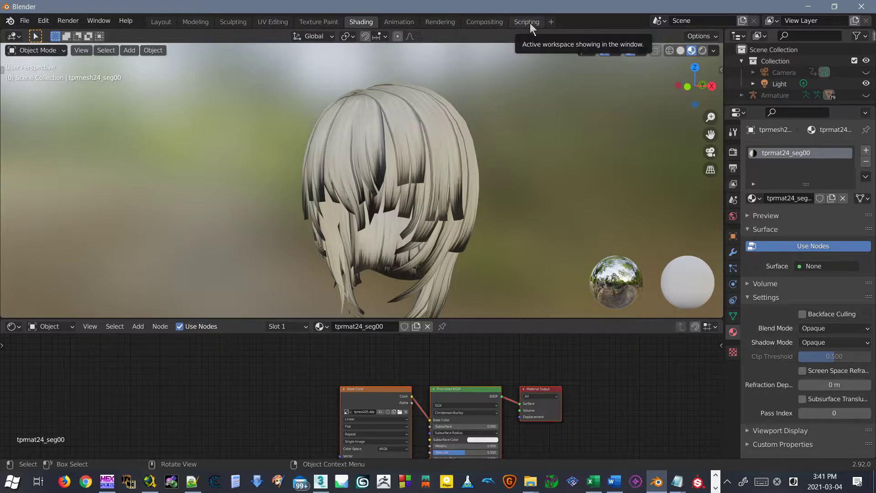
scroll(421, 169, up, 3)
mouse_move(455, 179)
middle_down()
mouse_move(428, 177)
mouse_move(473, 116)
middle_up()
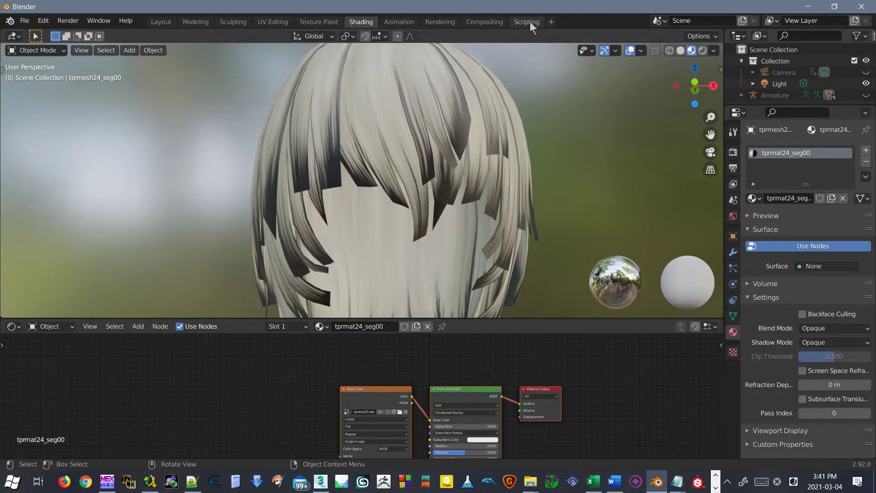
- Enlarge the Info log in the Scripting workspace and review the logged commands for the blend and shadow mode changes
click(528, 21)
drag(133, 388, 133, 238)
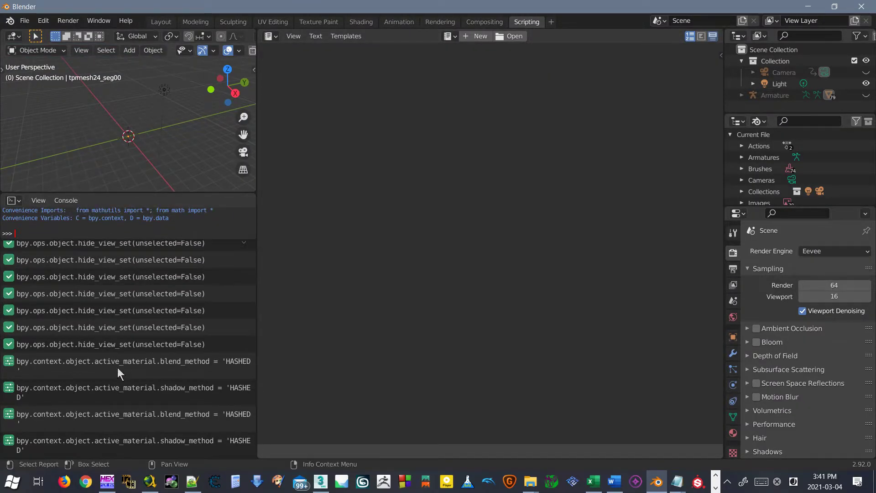
scroll(118, 361, down, 1)
scroll(117, 403, up, 8)
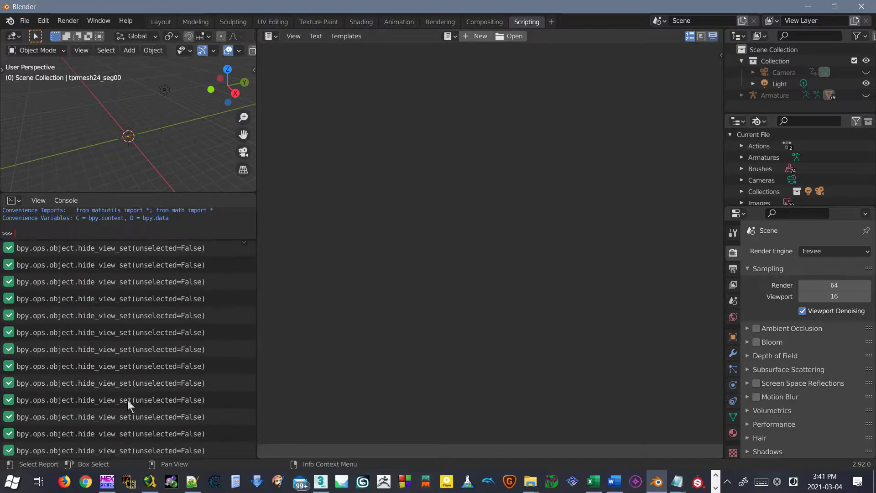
scroll(114, 360, down, 6)
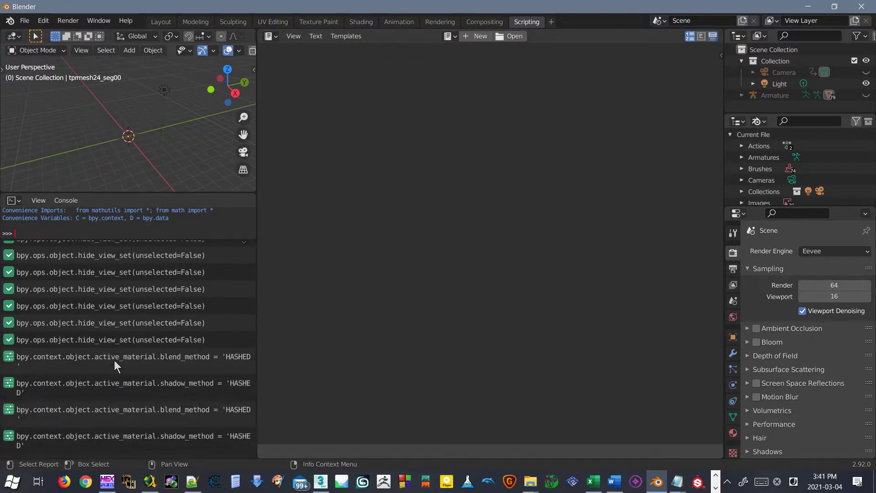
- Delete all the reports from the Info log
click(139, 332)
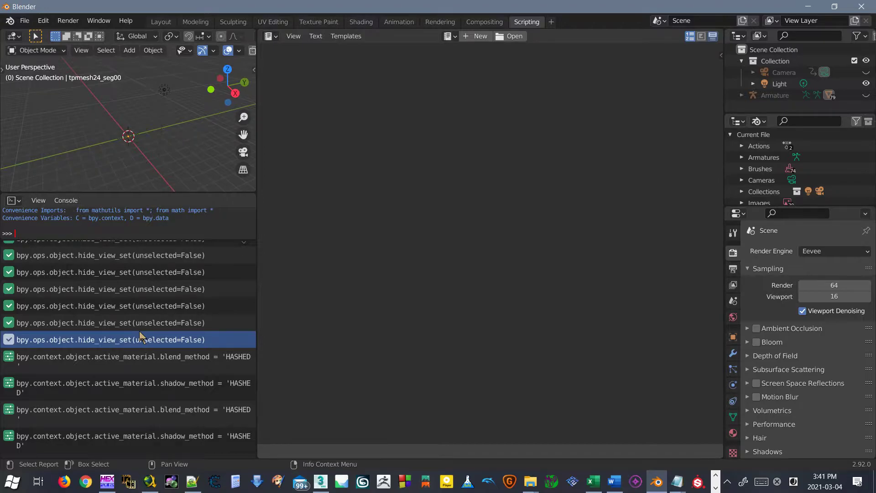
key(a)
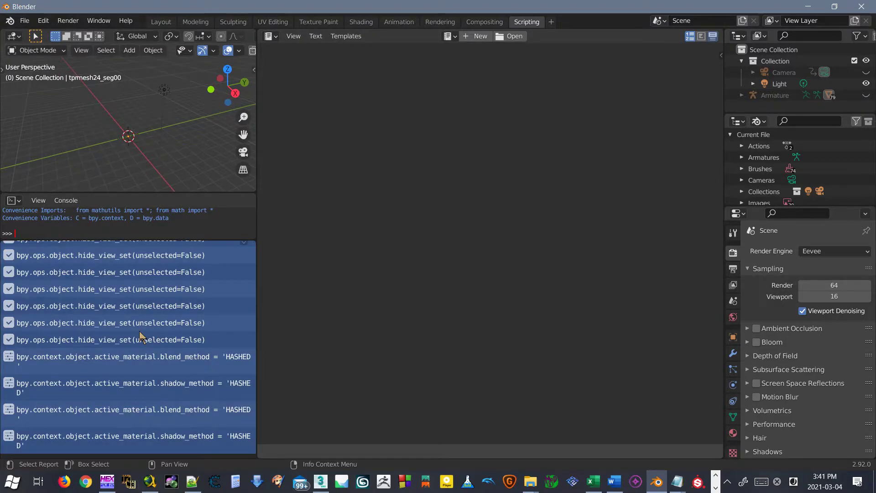
key(Delete)
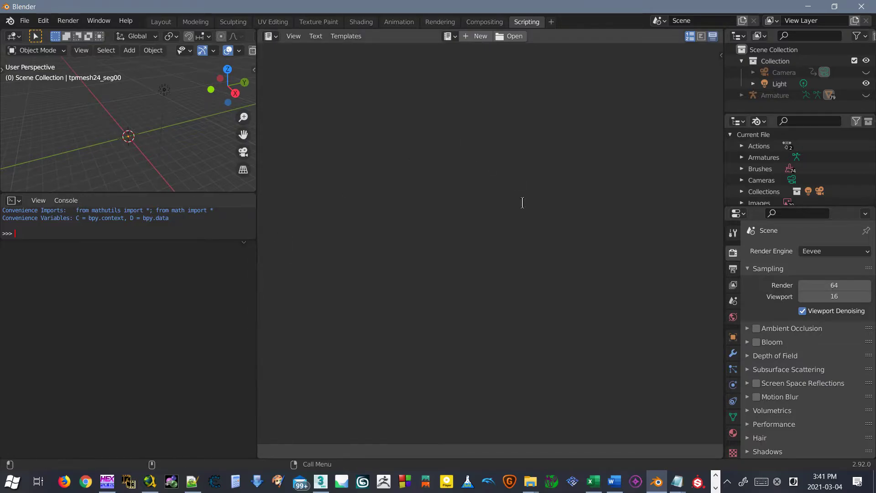
- Return to the Shading workspace and select the large hair mesh tprmesh00_seg37
click(361, 21)
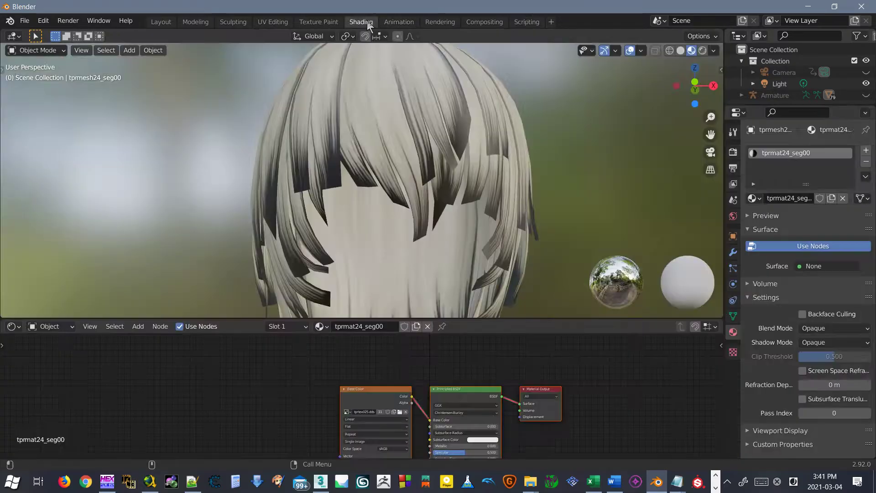
click(453, 111)
middle_drag(453, 112, 421, 155)
scroll(421, 155, down, 3)
middle_drag(446, 207, 355, 126)
scroll(404, 193, up, 1)
middle_drag(393, 199, 366, 180)
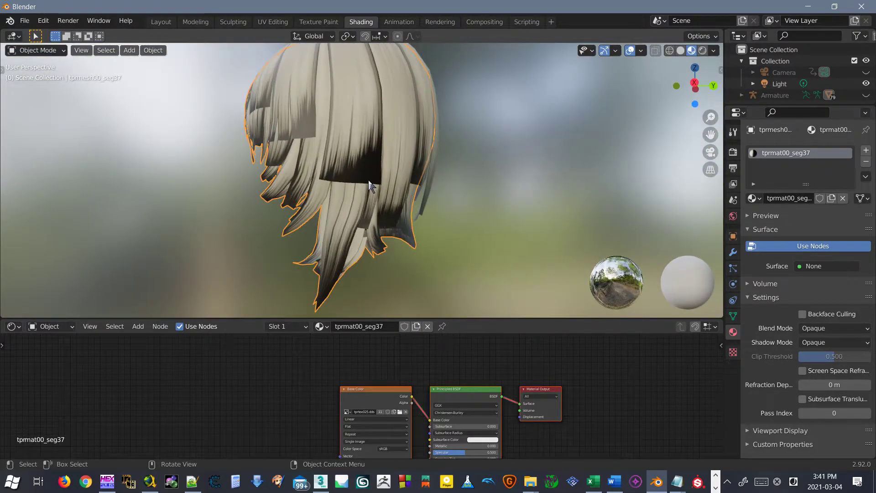
- Try moving the selected hair mesh aside from several angles to see which strands belong to it
key(g)
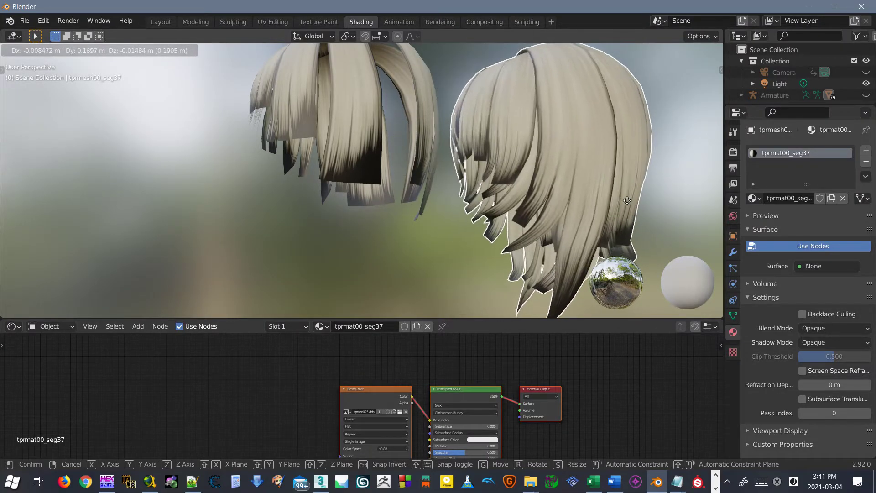
right_click(590, 193)
middle_drag(591, 193, 479, 158)
key(g)
right_click(637, 168)
key(g)
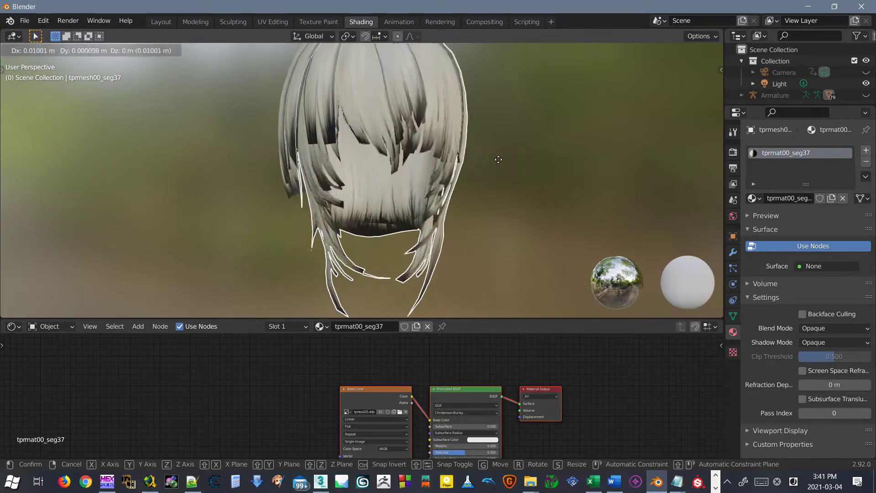
right_click(653, 172)
middle_drag(560, 210, 495, 256)
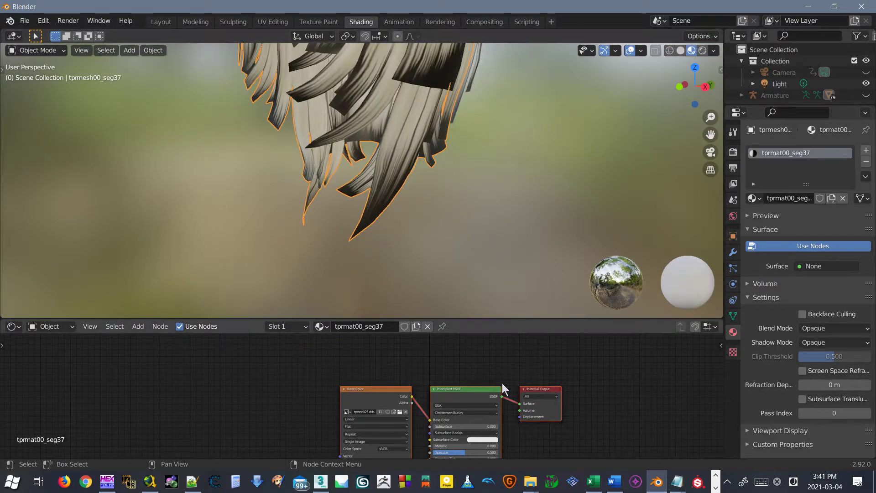
- Examine the node tree of tprmat00_seg37 and maximize the shader editor around it
scroll(516, 368, down, 2)
middle_drag(523, 357, 482, 448)
scroll(502, 401, up, 2)
click(504, 394)
scroll(392, 357, up, 4)
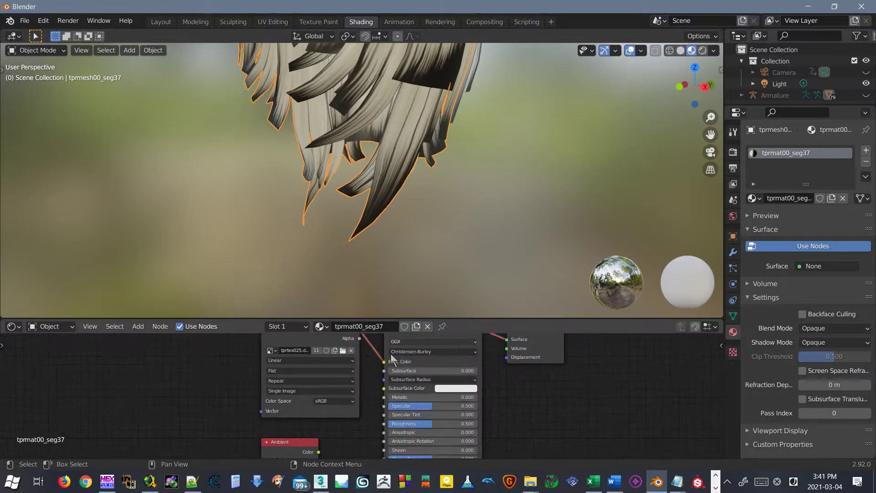
middle_drag(371, 354, 303, 425)
scroll(304, 425, up, 1)
middle_drag(322, 375, 292, 378)
scroll(318, 449, up, 1)
scroll(291, 375, up, 1)
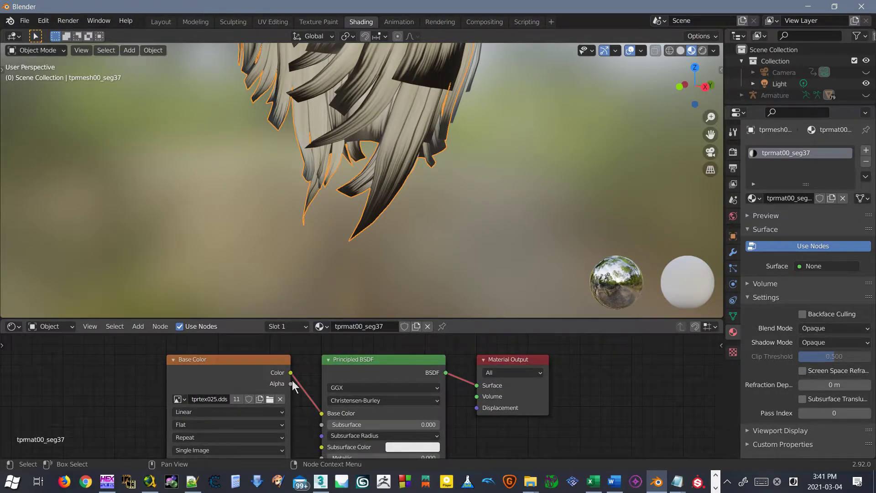
scroll(329, 420, down, 2)
scroll(373, 372, down, 2)
middle_drag(329, 420, 395, 360)
key(ctrl+space)
scroll(575, 253, up, 2)
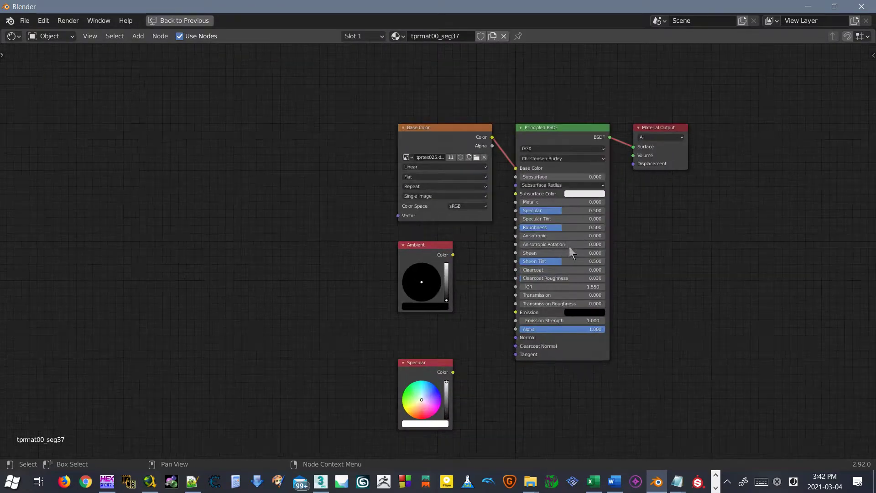
- Connect the Base Color texture's Alpha output to the Principled BSDF's Alpha input and restore the split workspace layout
middle_drag(572, 249, 456, 261)
scroll(456, 261, up, 4)
mouse_move(348, 122)
mouse_down()
mouse_move(376, 379)
mouse_move(379, 372)
mouse_up()
key(ctrl+space)
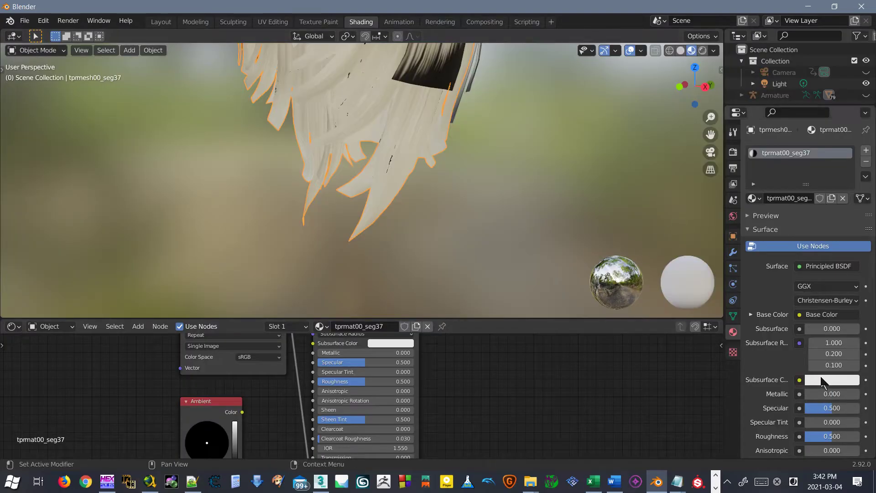
scroll(817, 297, down, 10)
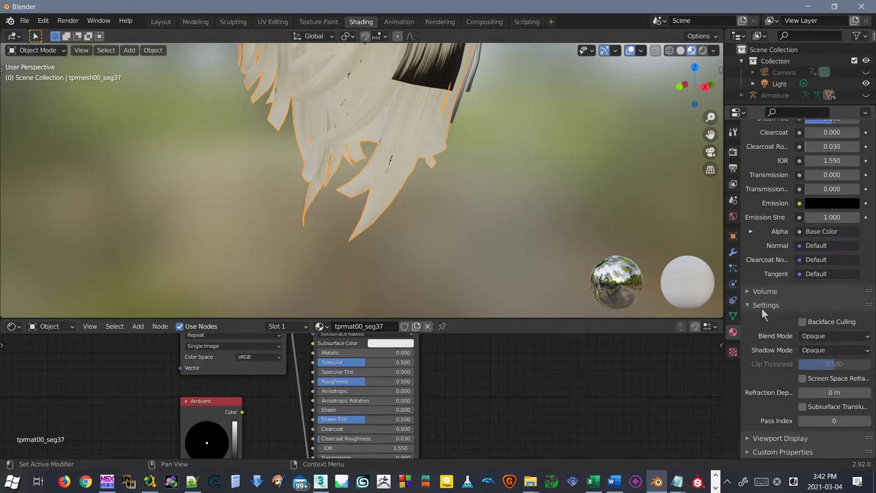
- Set the tprmat00_seg37 material's blend mode and shadow mode to Alpha Hashed, and check the hair from the front
click(834, 337)
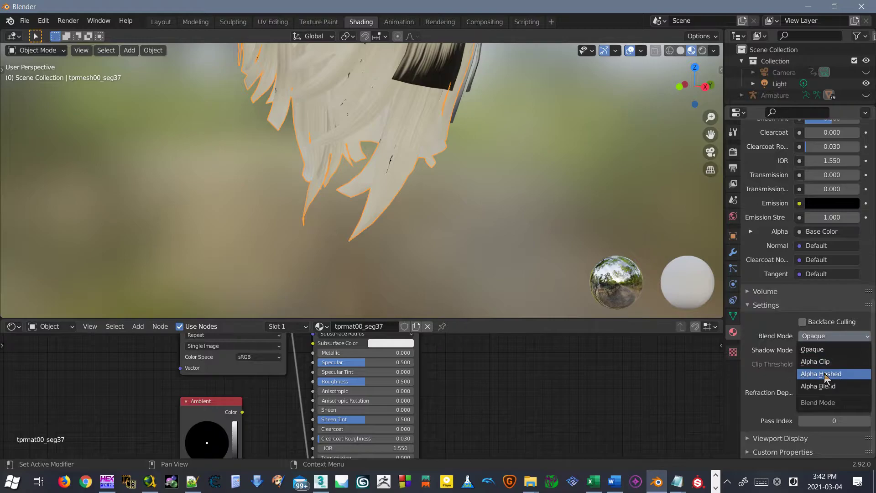
click(845, 375)
click(844, 351)
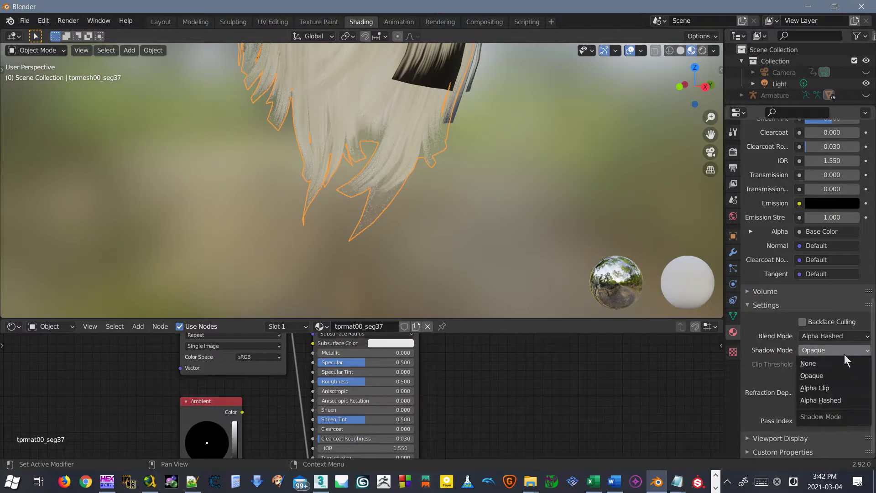
click(843, 398)
scroll(475, 176, down, 3)
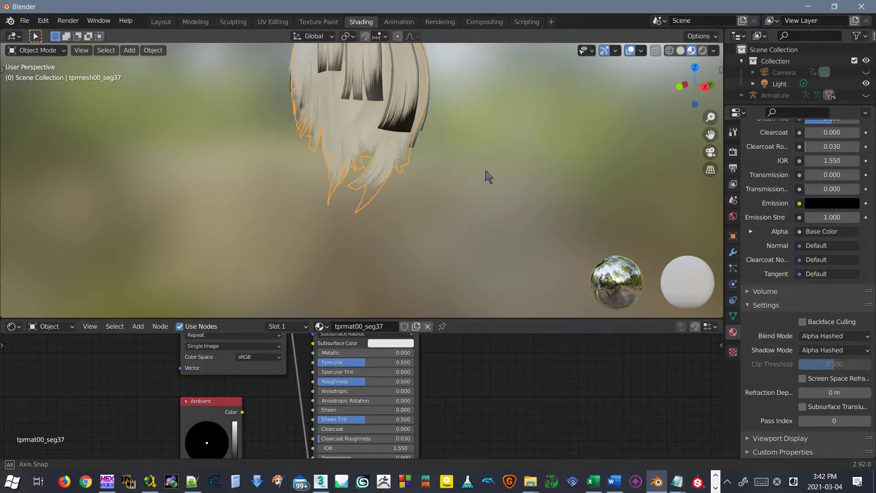
middle_drag(475, 176, 515, 179)
shift+middle_drag(461, 146, 465, 220)
scroll(399, 197, up, 5)
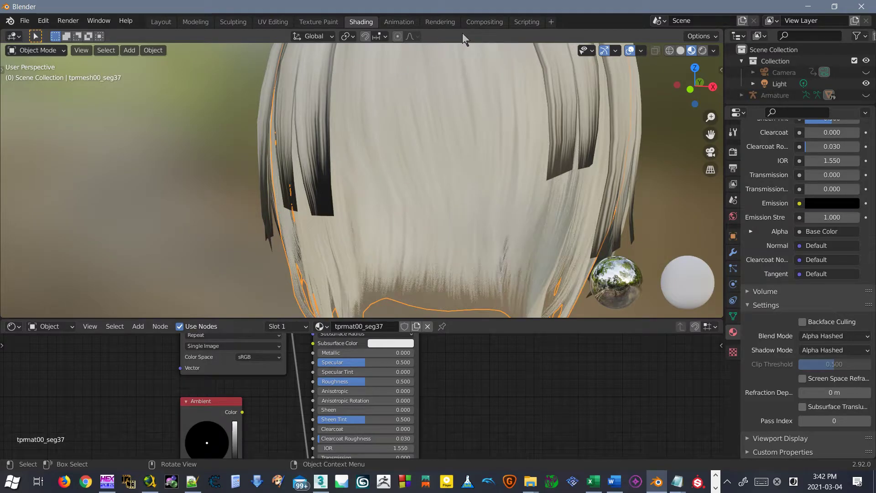
- Copy the five latest logged commands in the Scripting workspace and paste them into a new text block
click(520, 22)
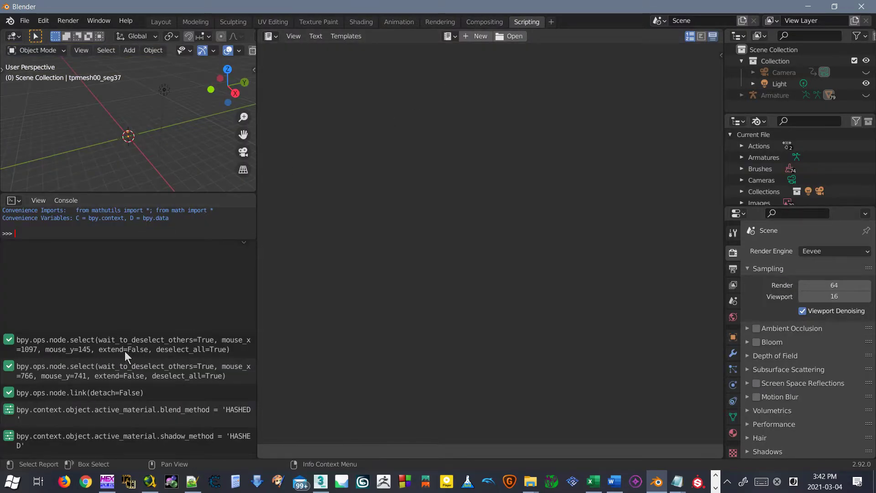
drag(122, 451, 29, 347)
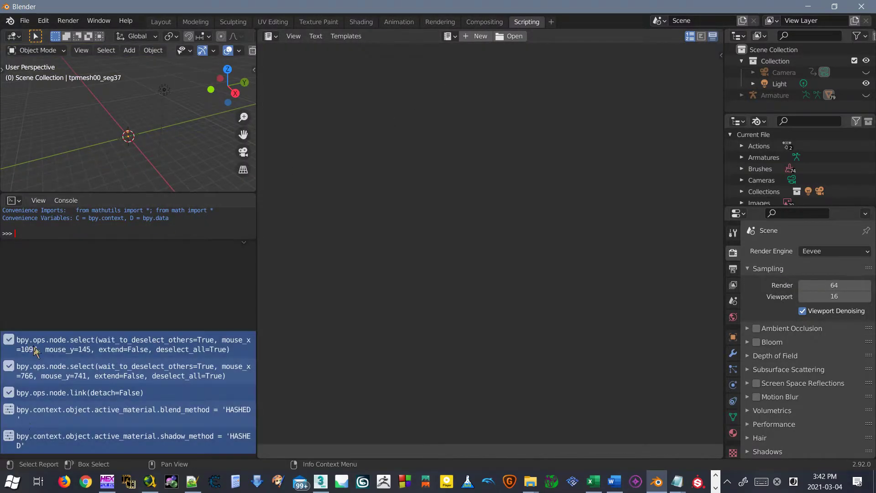
right_click(54, 356)
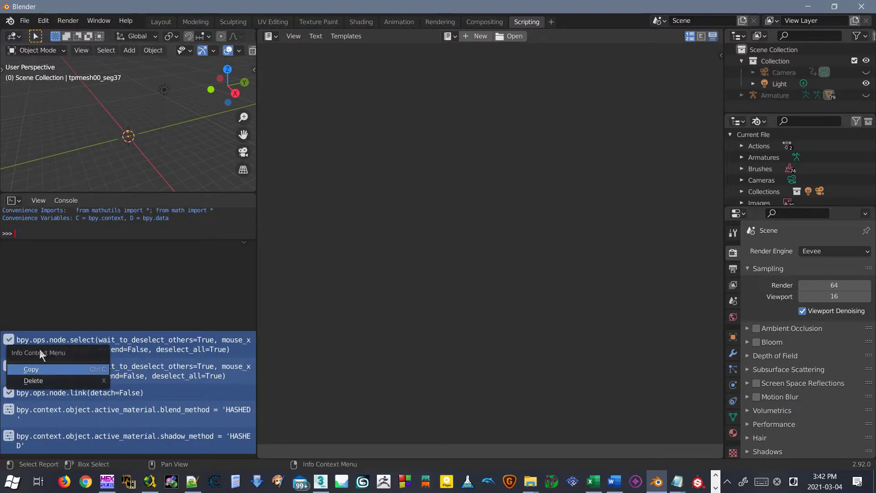
click(47, 368)
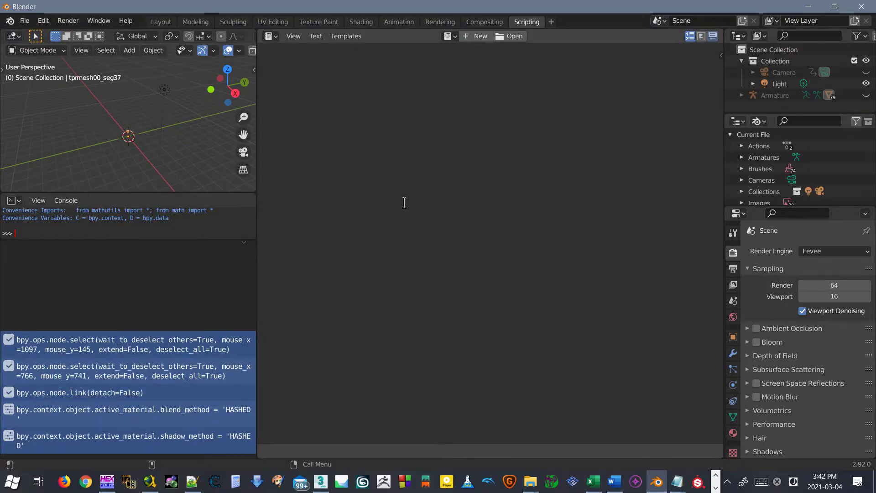
click(479, 38)
text(bpy.ops.node.select(wait_to_deselect_others=True, mouse_x=1097, mouse_y=145, extend=False, deselect_all=True) bpy.ops.node.select(wait_to_deselect_others=True, mouse_x=766, mouse_y=741, extend=False, deselect_all=True) bpy.ops.node.link(detach=False) bpy.context.object.active_material.blend_method = 'HASHED' bpy.context.object.active_material.shadow_method = 'HASHED')
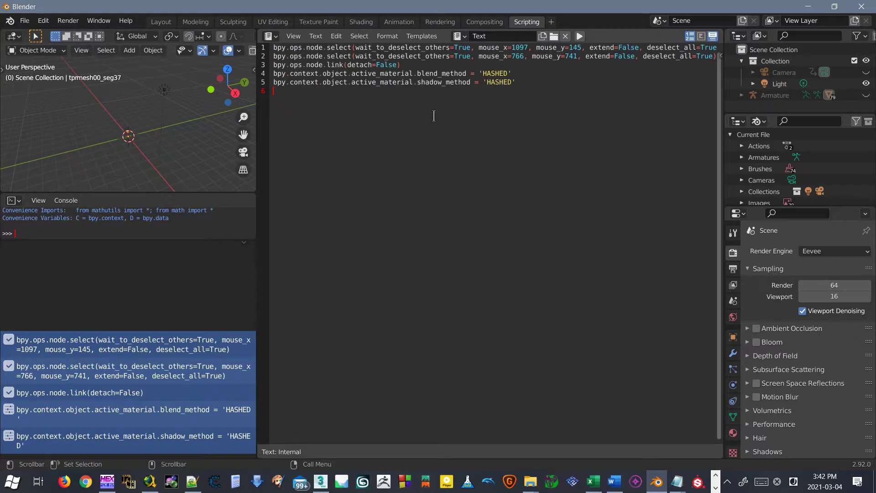
- Insert four blank lines above the pasted commands in the script
ctrl+scroll(406, 118, up, 5)
ctrl+scroll(551, 100, down, 3)
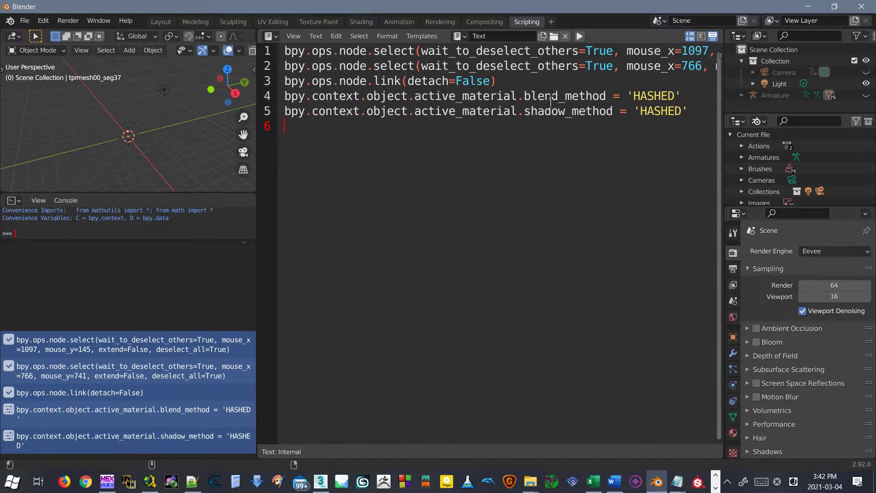
ctrl+scroll(551, 101, down, 1)
click(281, 49)
key(Return)
key(Return)
key(Return)
key(Return)
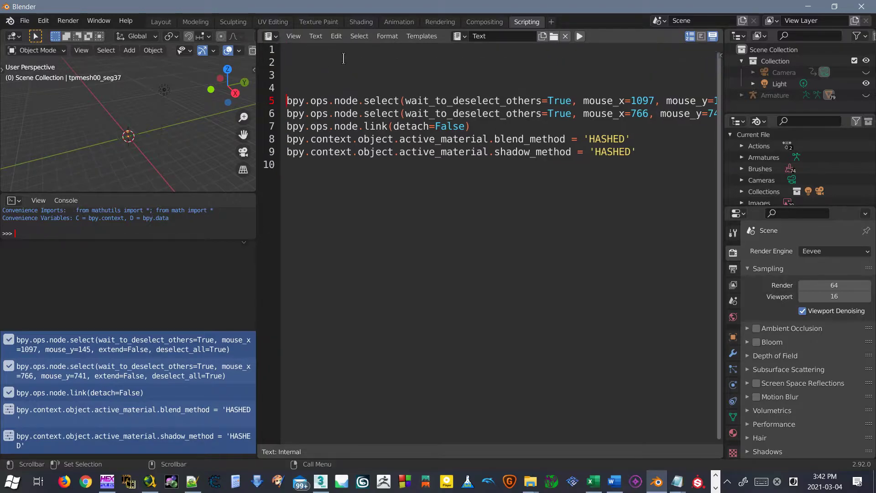
ctrl+scroll(392, 124, down, 5)
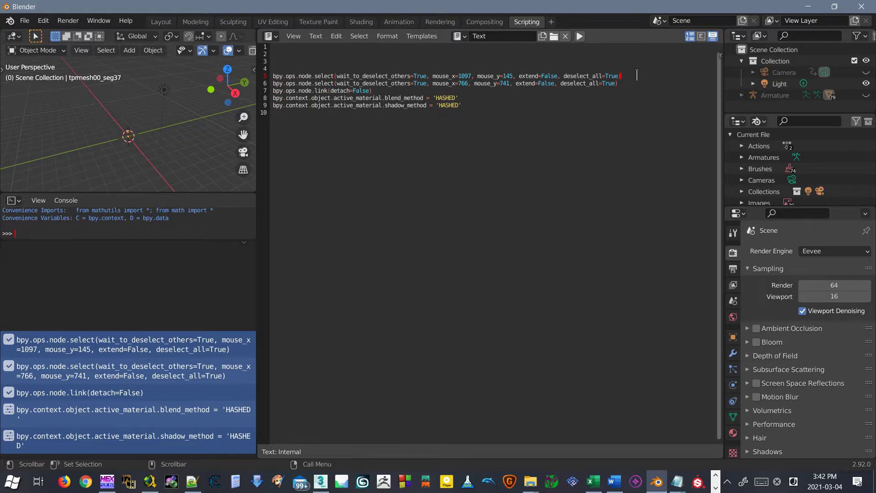
- Review the pasted script's node selection, node link, blend_method and shadow_method lines one after another
drag(639, 75, 294, 69)
click(657, 80)
drag(624, 84, 268, 86)
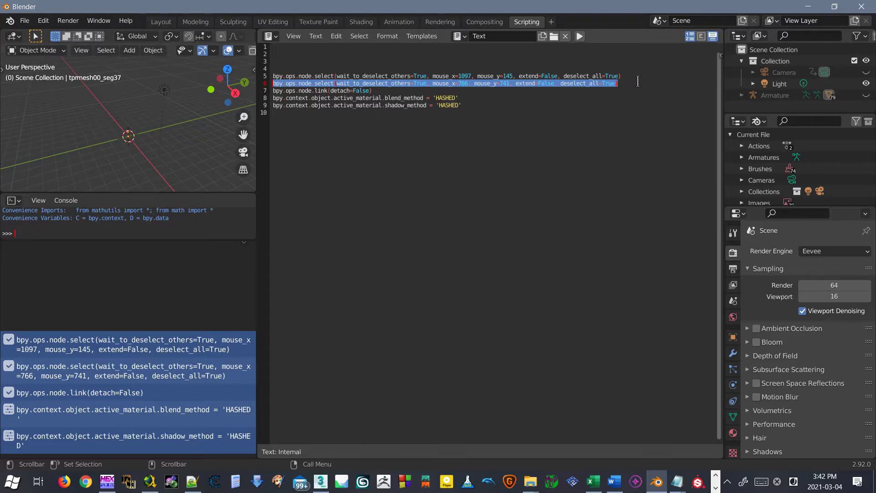
drag(645, 76, 251, 80)
drag(373, 90, 238, 89)
drag(385, 89, 256, 90)
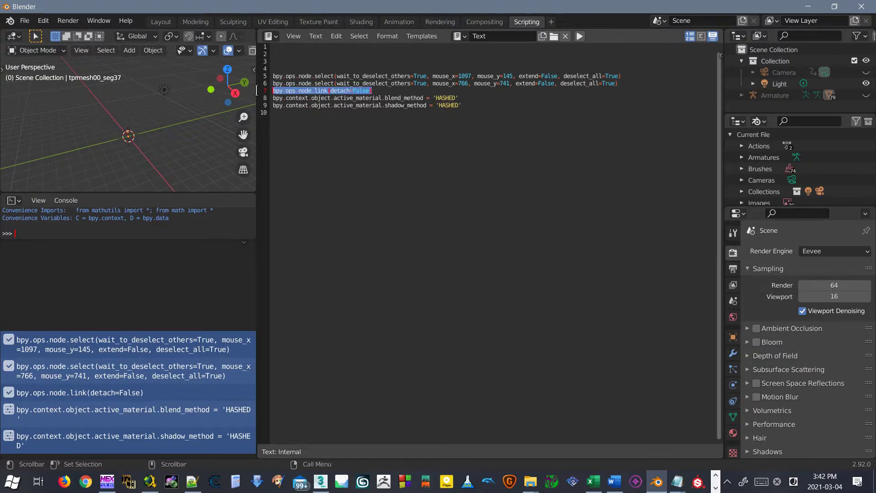
drag(469, 104, 259, 99)
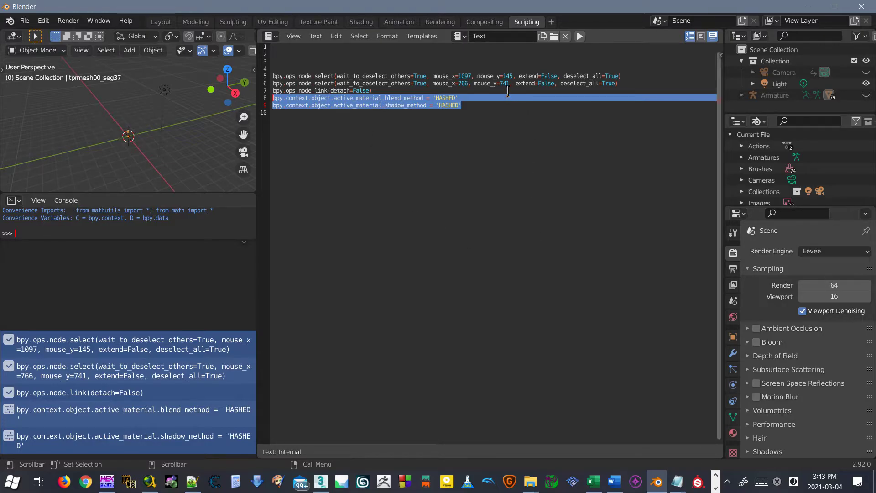
- Copy the active object, active material, linear_pack_nodes and node loop lines from def linear_pack_nodes.py in Notepad into the Blender script's second line
click(677, 482)
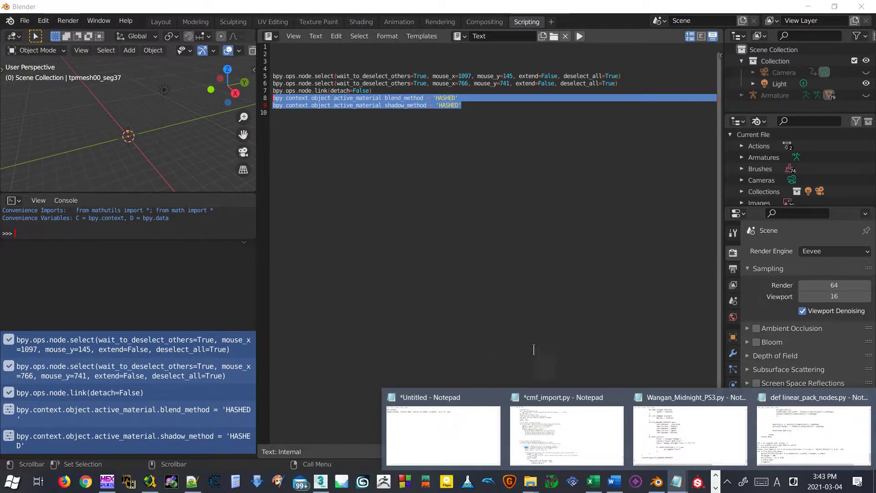
drag(875, 176, 408, 144)
drag(303, 347, 207, 336)
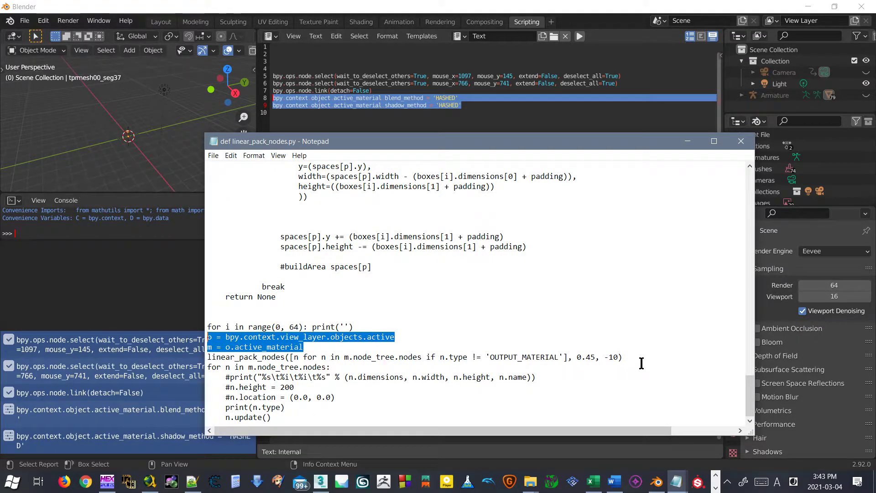
click(395, 347)
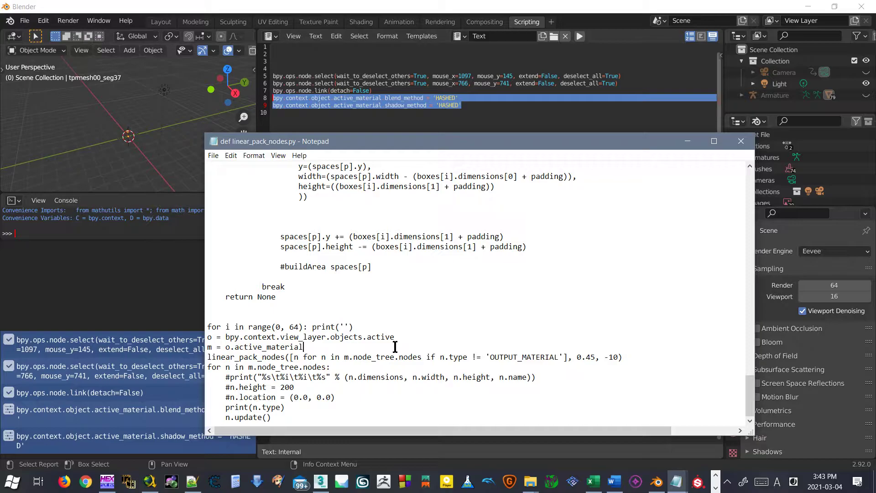
drag(347, 367, 198, 337)
key(ctrl+c)
click(688, 142)
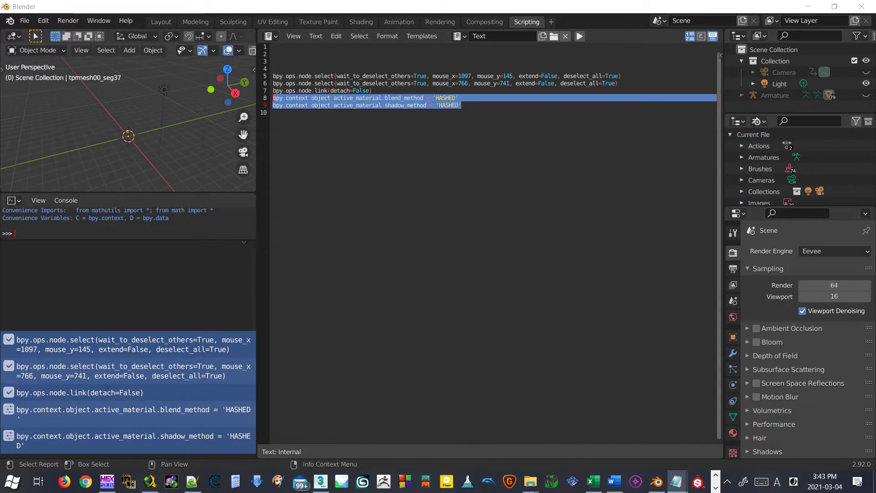
click(338, 54)
key(ctrl+v)
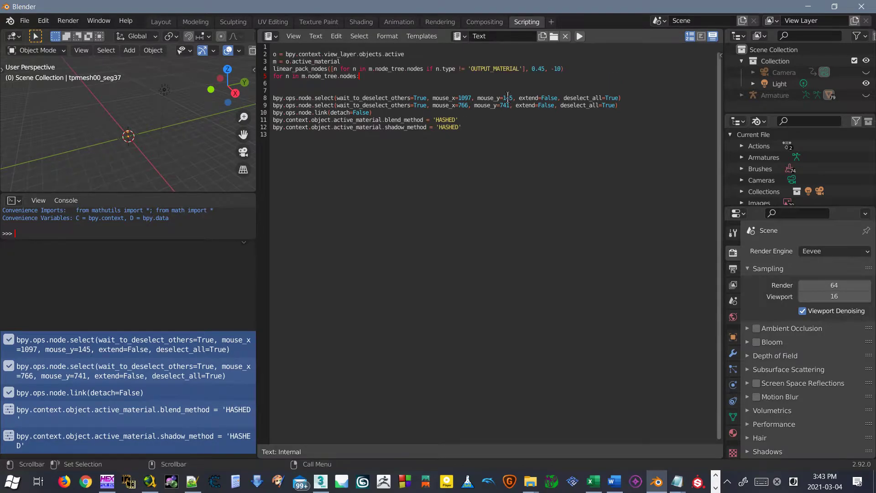
- Add import bpy as the script's first line, with three more blank lines below it
ctrl+scroll(416, 87, up, 6)
click(362, 48)
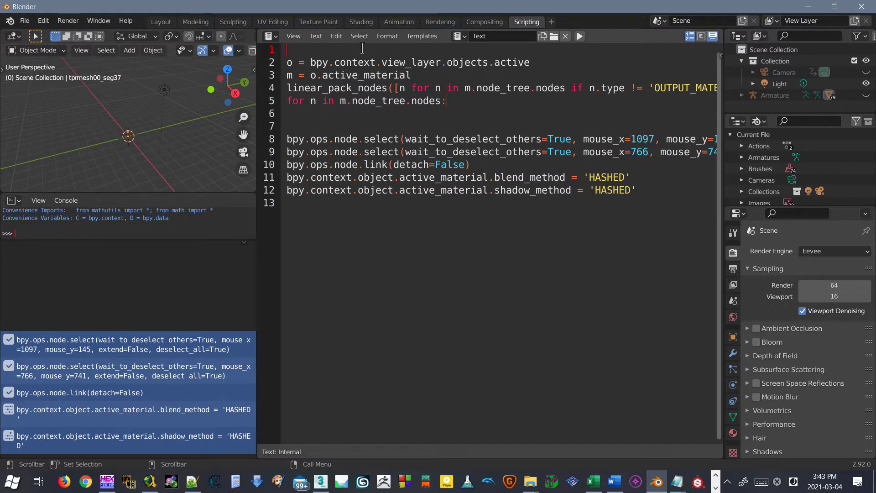
key(Return)
key(Return)
key(Return)
text(import bpy)
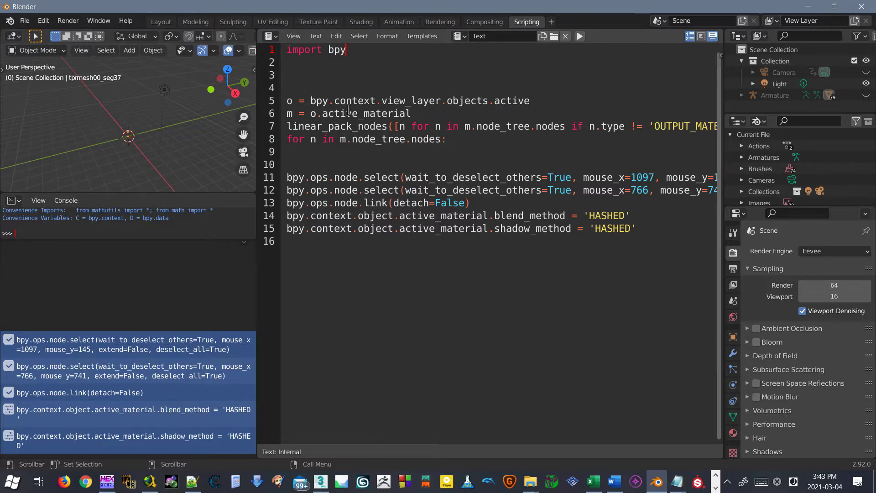
- Replace the linear_pack_nodes call and node loop lines with the loop header "for m in o.active_material", set off by a blank line
drag(298, 99, 274, 114)
click(424, 113)
key(Return)
drag(464, 164, 267, 139)
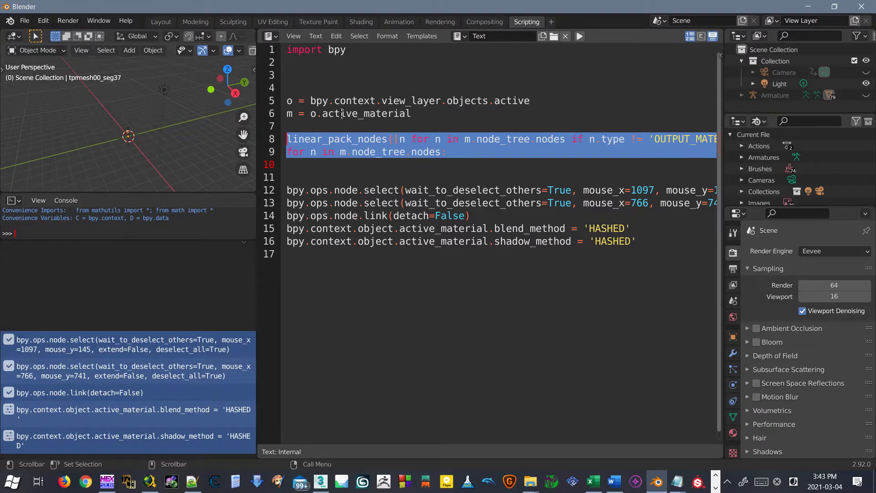
text(for m in)
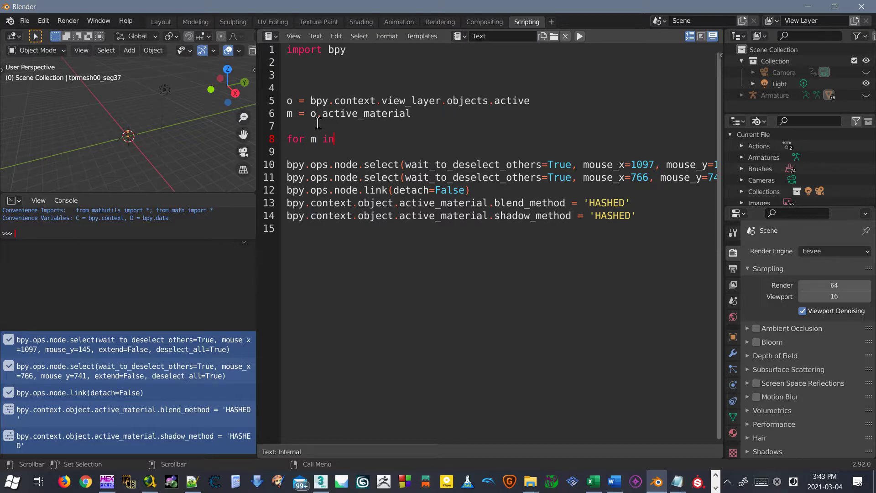
drag(312, 115, 438, 111)
key(ctrl+c)
key(ctrl+v)
click(353, 140)
key(ctrl+v)
- Change both o.active_material references to o.materials, end the loop header with a colon, and start an indented line below it
double_click(369, 114)
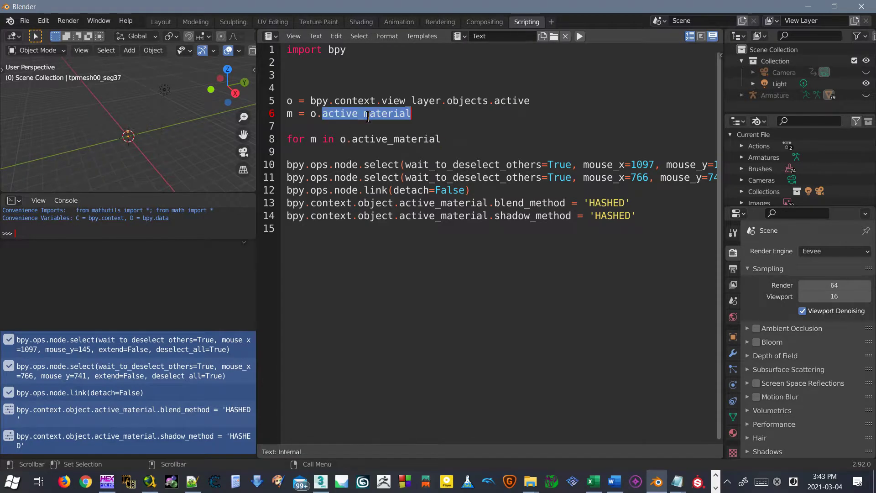
text(ma)
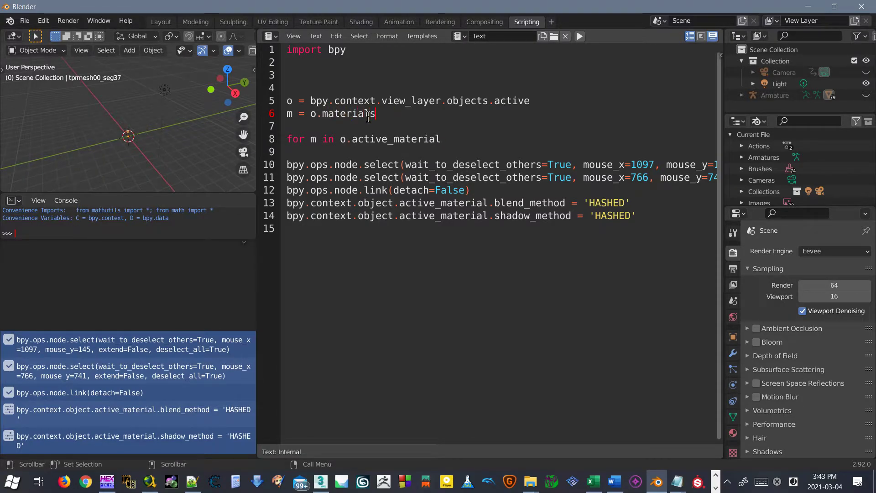
drag(309, 113, 376, 113)
key(ctrl+c)
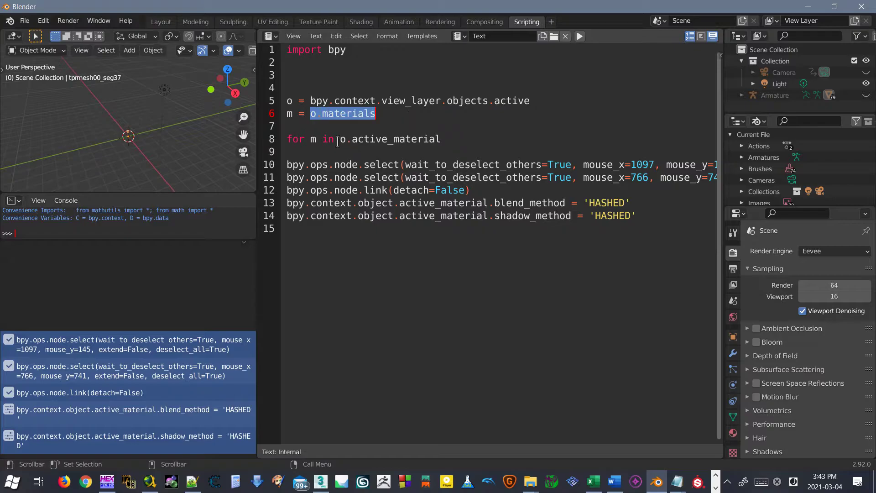
drag(340, 139, 441, 140)
key(ctrl+v)
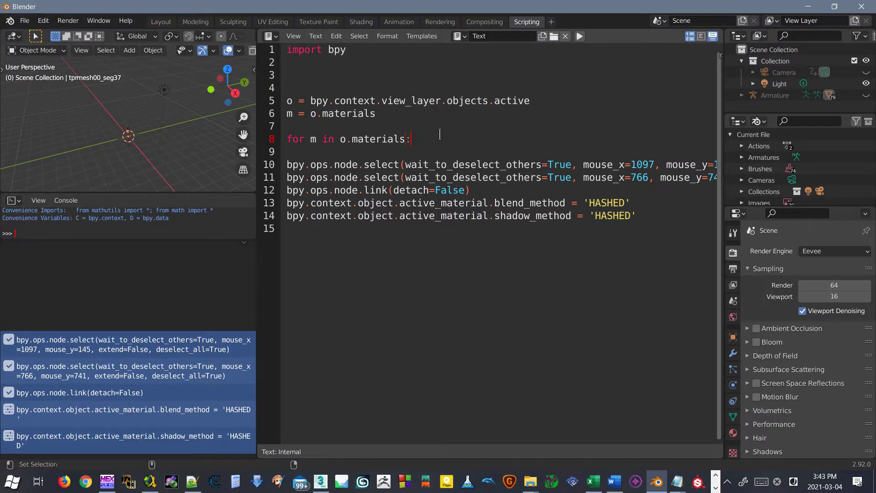
text(:)
key(Return)
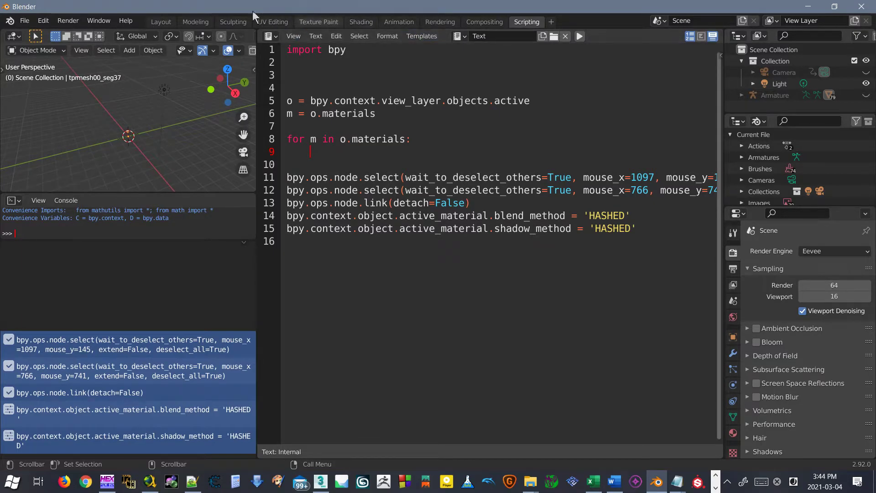
- Return to the Shading workspace and enlarge the shader editor while keeping the whole hair in view
click(360, 23)
scroll(473, 181, down, 4)
middle_drag(474, 180, 417, 161)
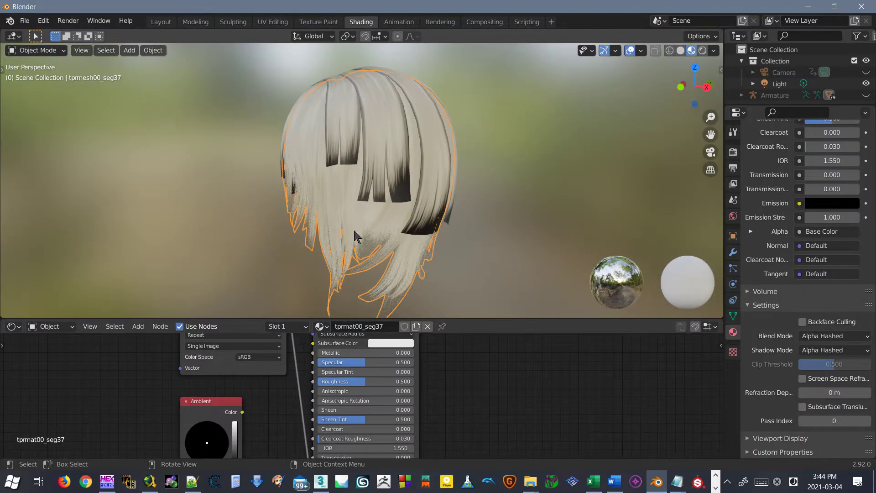
scroll(351, 215, down, 4)
drag(472, 321, 471, 208)
scroll(407, 169, up, 5)
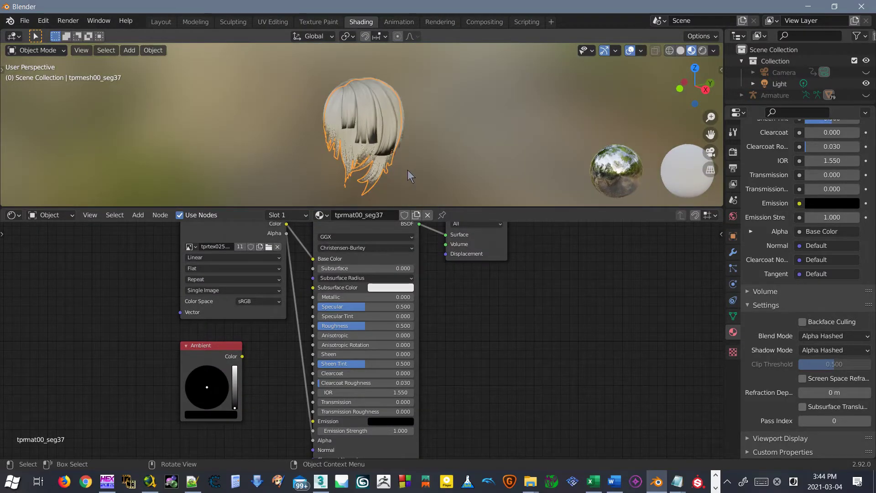
- Select the front hair strand mesh tprmesh24_seg00 and examine its material's blend settings and node tree
click(376, 109)
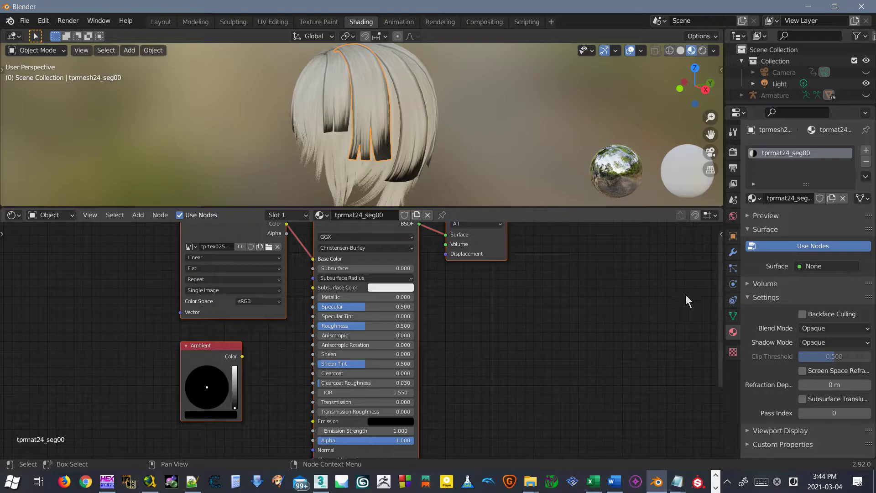
click(817, 328)
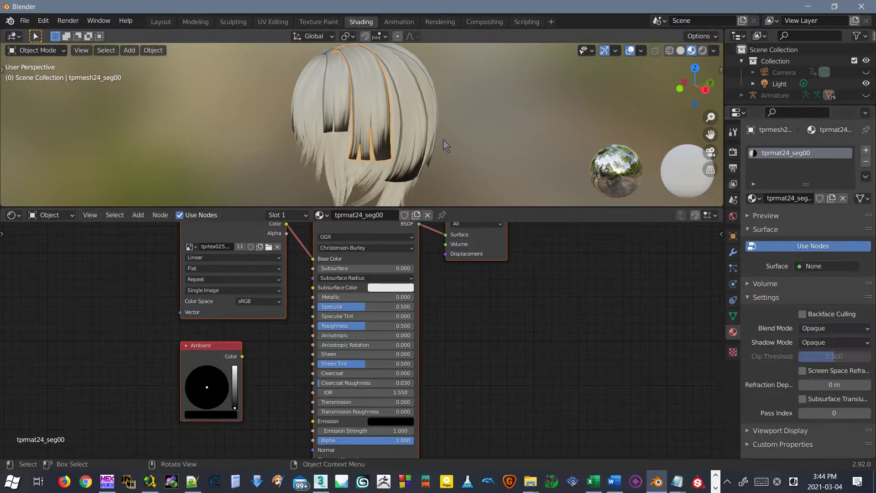
scroll(306, 265, down, 2)
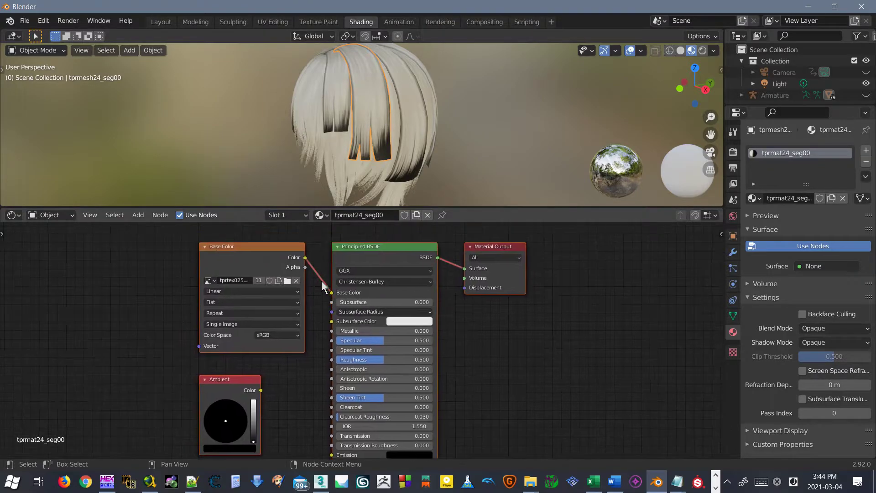
middle_drag(344, 319, 467, 290)
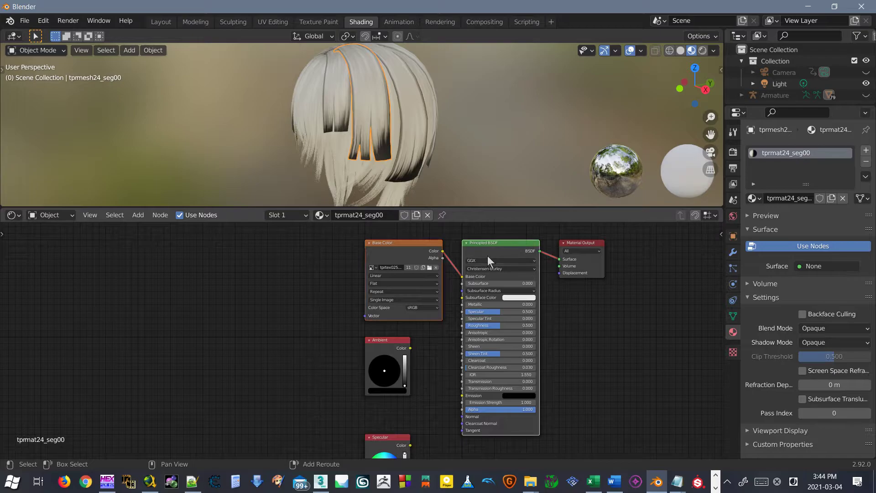
key(f)
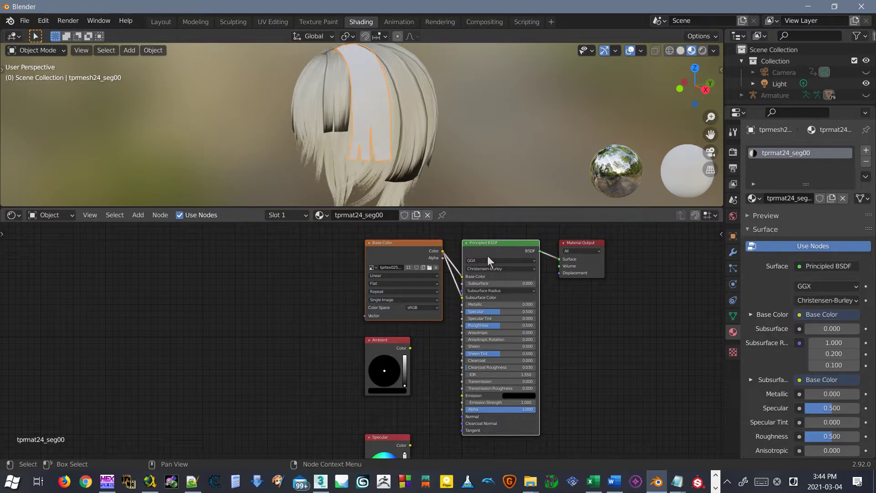
key(f)
key(f)
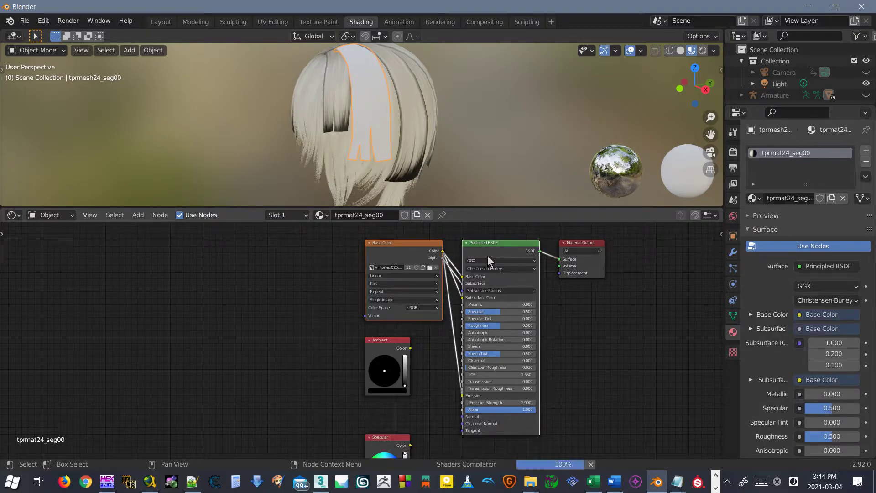
key(ctrl+z)
key(ctrl+z)
key(ctrl+z)
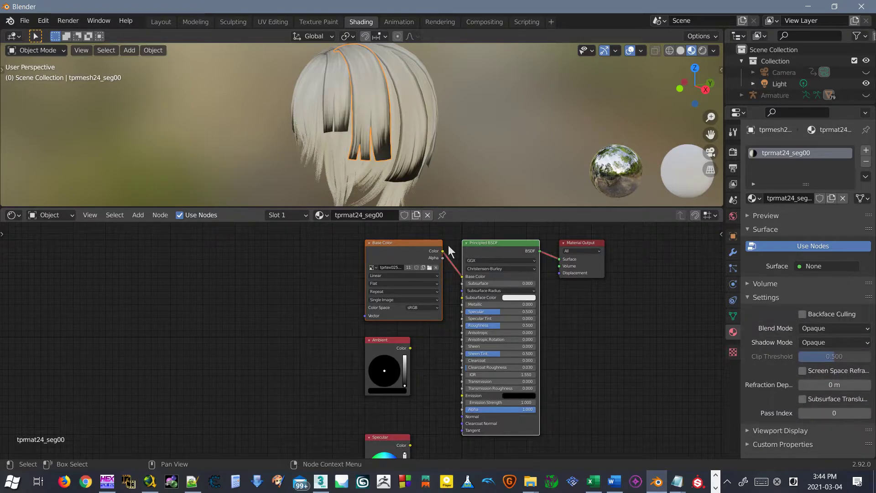
- Link the Base Color texture's Alpha to the Principled BSDF Alpha for tprmesh24_seg00, and set its Blend and Shadow Modes to Alpha Hashed
drag(436, 257, 463, 410)
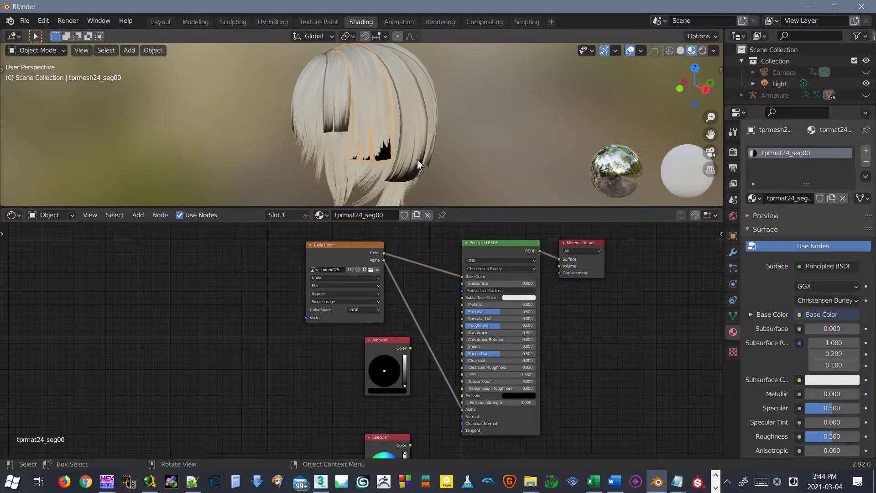
scroll(764, 412, down, 15)
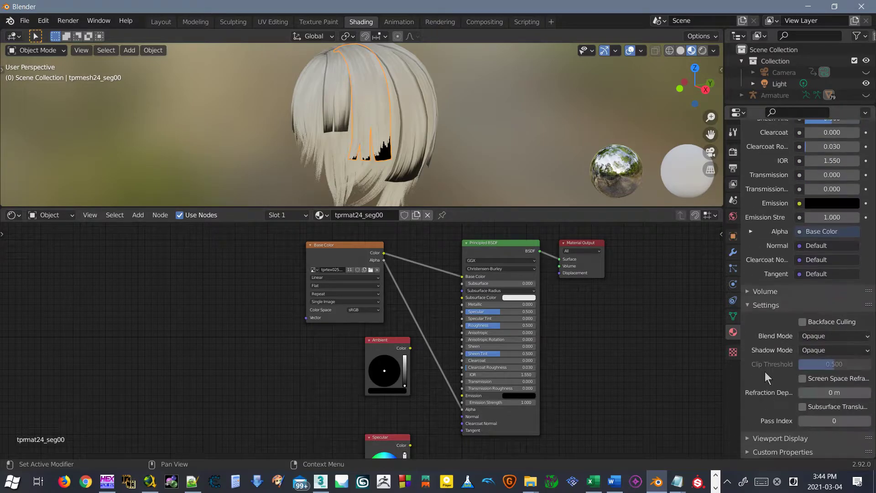
click(828, 335)
click(819, 366)
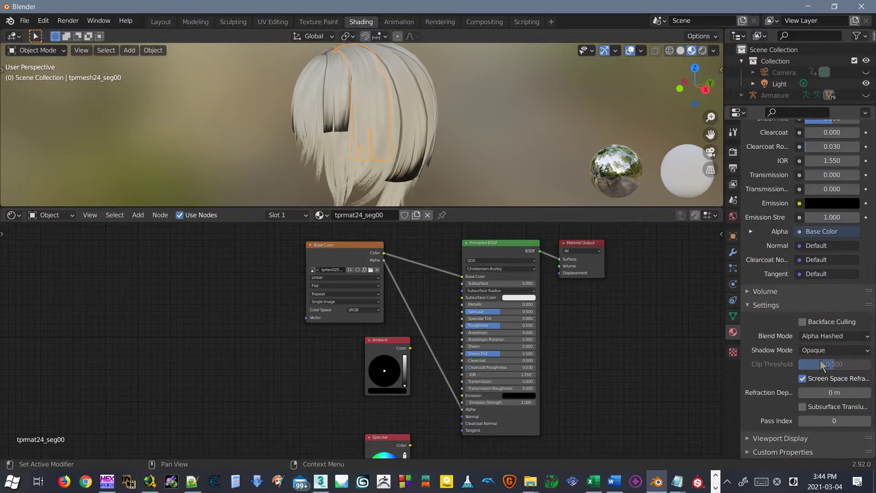
click(820, 350)
click(824, 390)
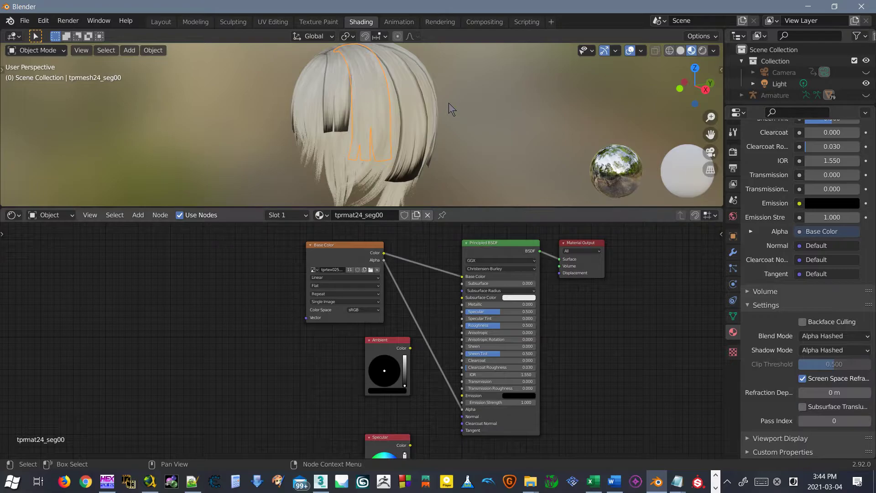
- For the dark-tipped side strand tprmesh30_seg00, connect the texture Alpha to the shader Alpha and set Blend and Shadow Modes to Alpha Hashed
click(428, 179)
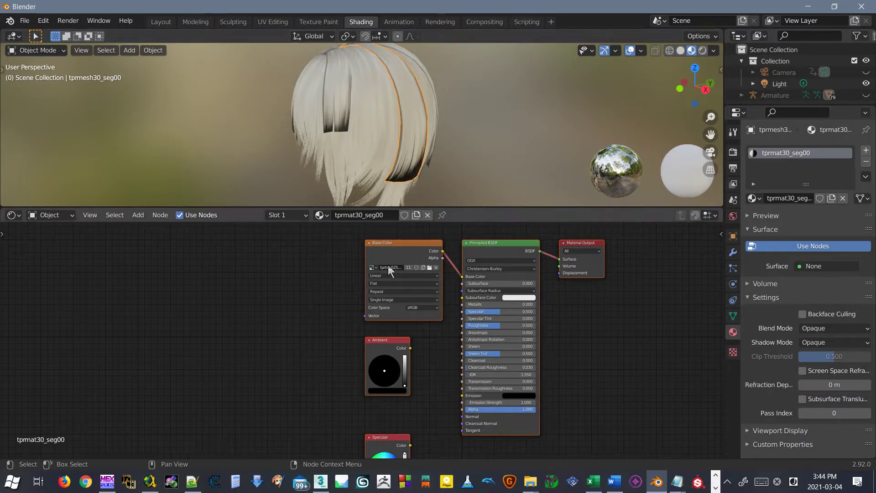
drag(443, 261, 462, 409)
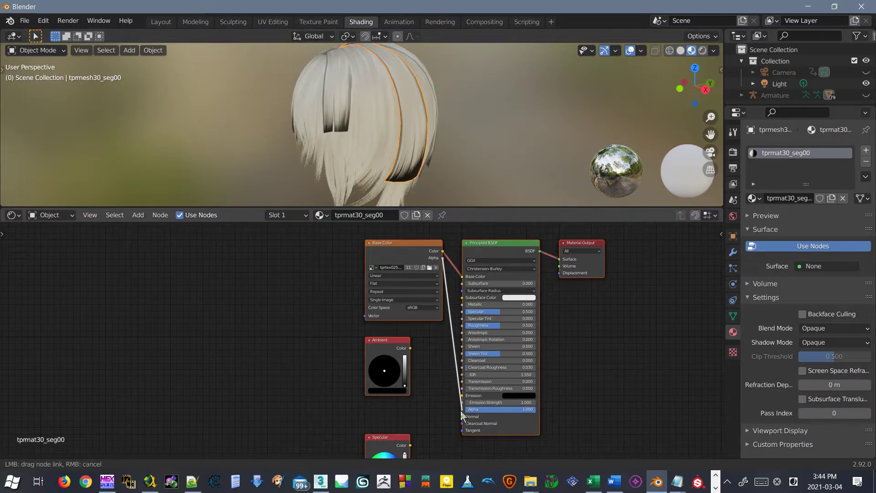
scroll(759, 315, down, 8)
scroll(759, 315, down, 10)
click(835, 336)
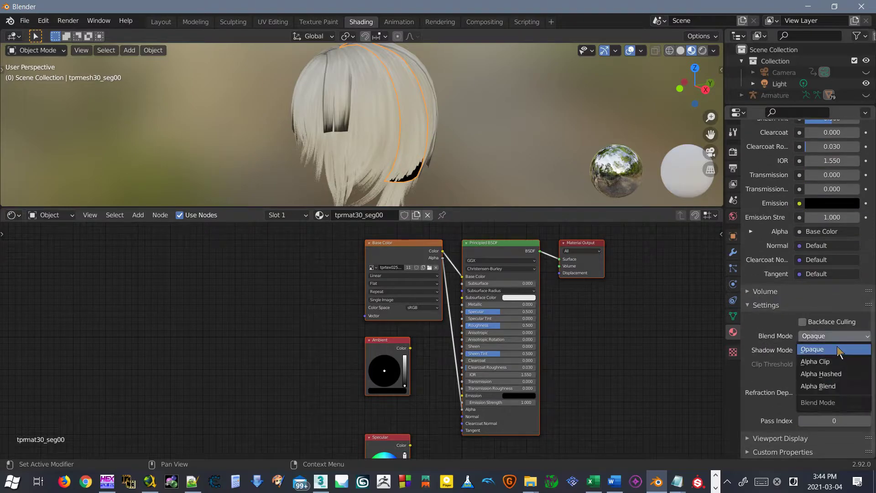
click(828, 374)
click(831, 350)
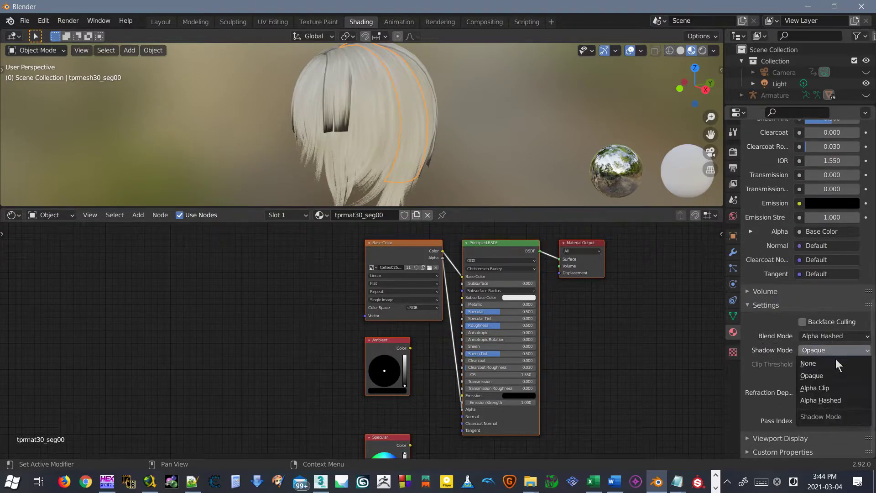
click(834, 399)
- Connect the texture Alpha to the Principled BSDF Alpha on the short strand tprmesh23_seg00 and check its blend and shadow settings
click(337, 92)
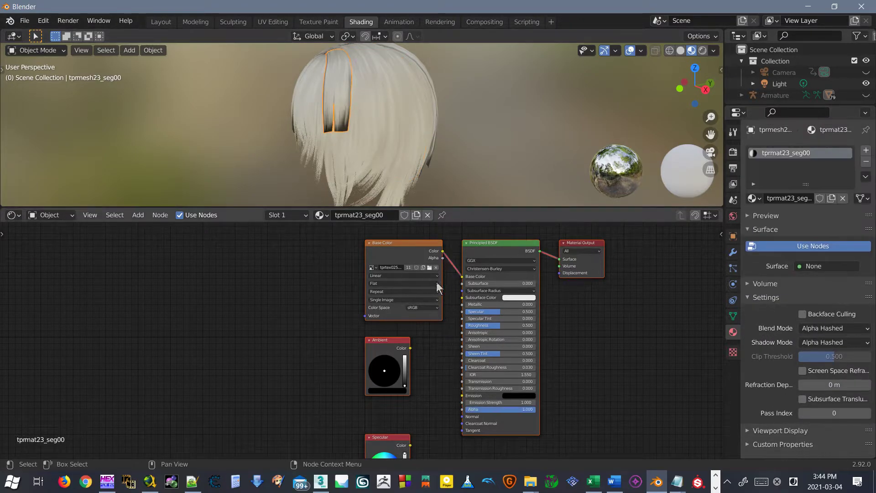
drag(442, 257, 463, 410)
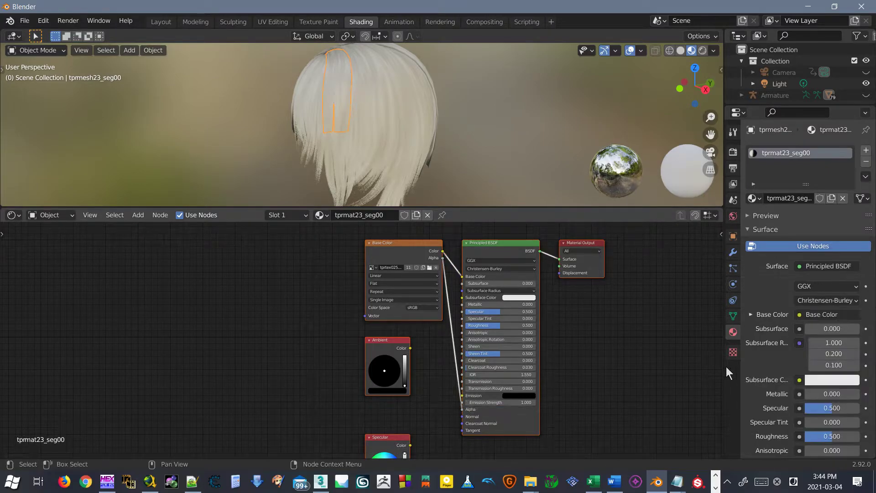
scroll(703, 340, down, 6)
scroll(760, 344, down, 14)
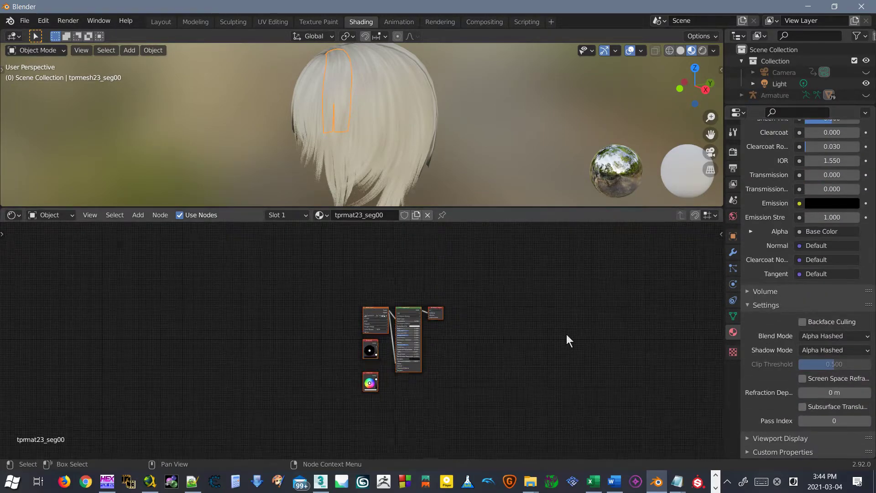
scroll(566, 334, up, 7)
scroll(777, 352, up, 2)
scroll(777, 353, down, 2)
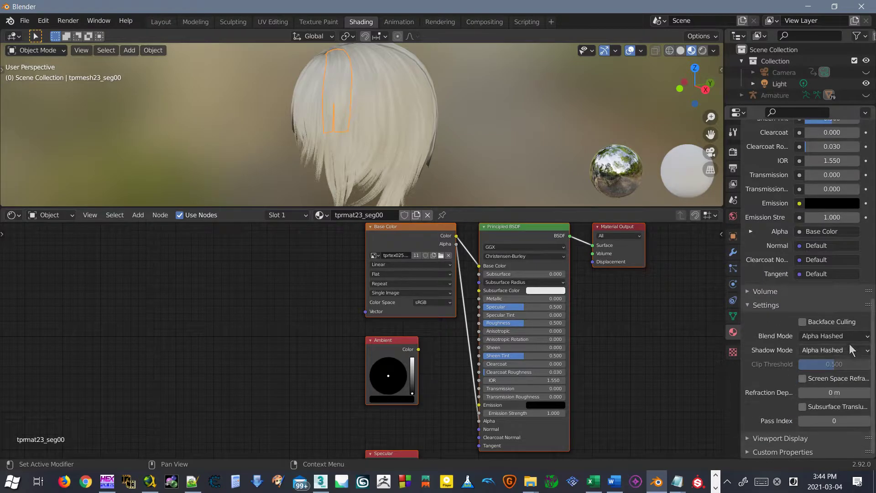
click(836, 337)
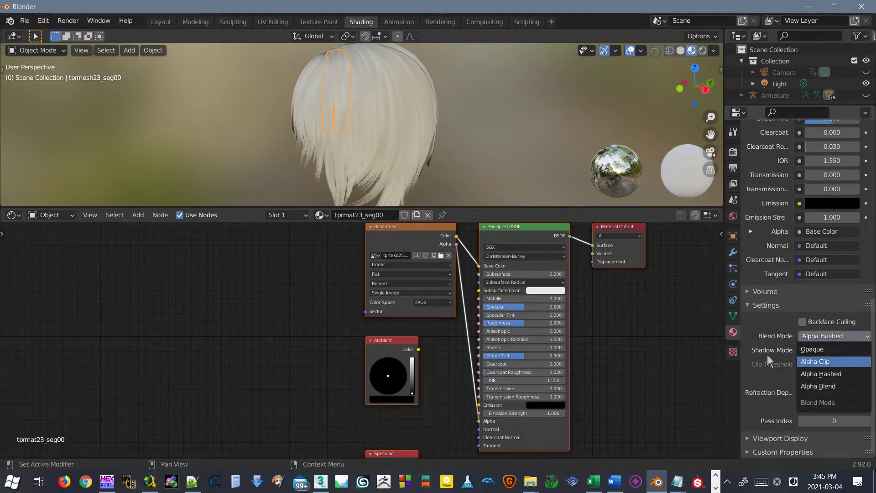
- Select the dark-tipped fringe strand tprmesh21_seg00 and connect its Base Color texture Alpha to the Principled BSDF Alpha
middle_drag(365, 148, 440, 177)
click(398, 153)
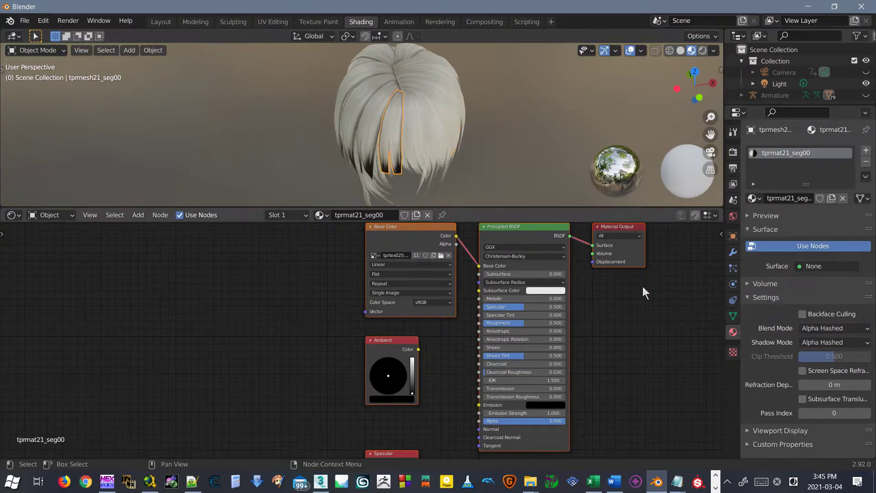
drag(457, 244, 479, 420)
- On the neighbouring strand tprmesh25_seg00, set Blend and Shadow Modes to Alpha Hashed and link the texture Alpha to the shader Alpha
click(391, 129)
click(808, 329)
click(821, 377)
click(822, 328)
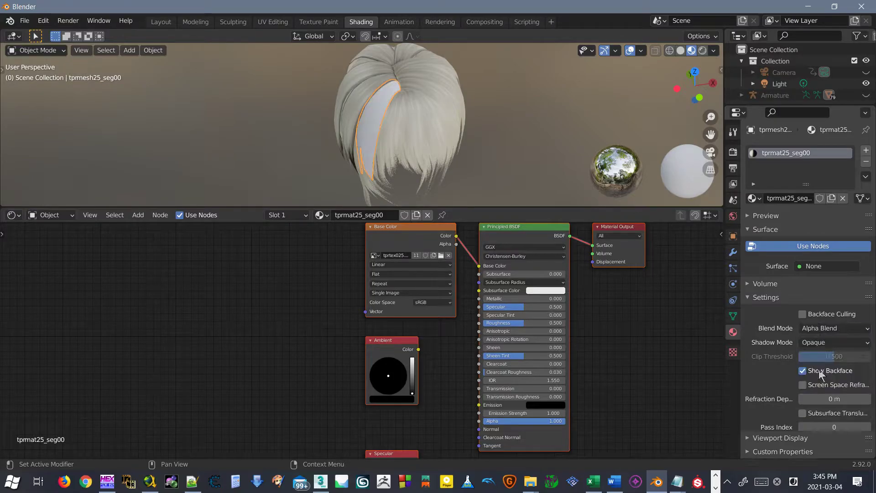
click(822, 368)
click(825, 342)
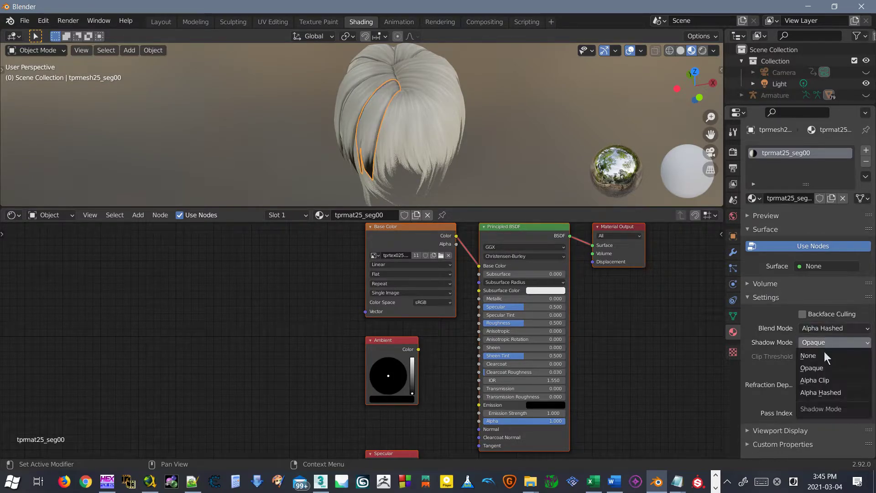
click(821, 393)
drag(456, 244, 479, 420)
- Link the texture Alpha to the shader Alpha on side strand tprmesh28_seg00 and set both Blend Mode and Shadow Mode to Alpha Hashed
middle_drag(423, 130, 462, 119)
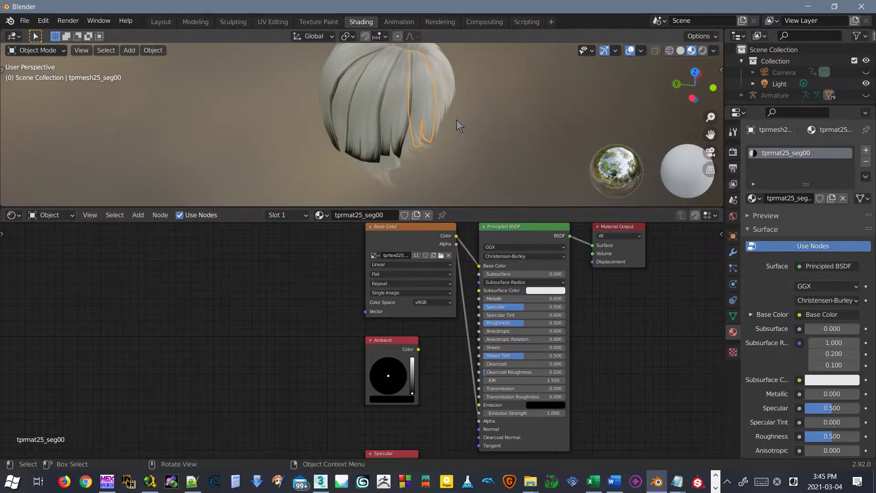
click(406, 109)
drag(456, 244, 478, 420)
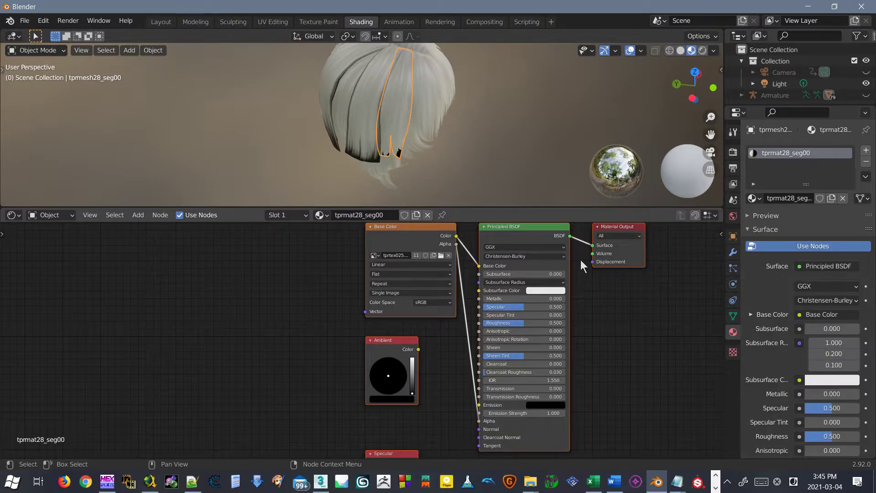
scroll(760, 346, down, 15)
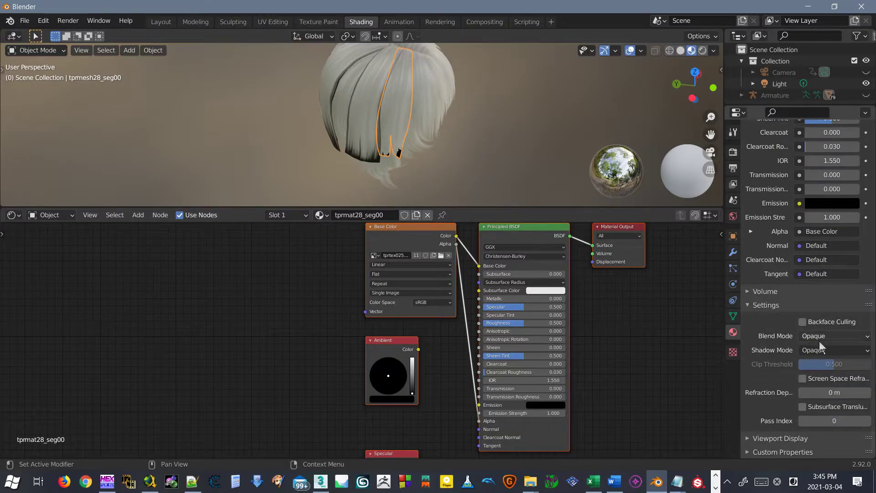
click(819, 337)
click(828, 372)
click(828, 350)
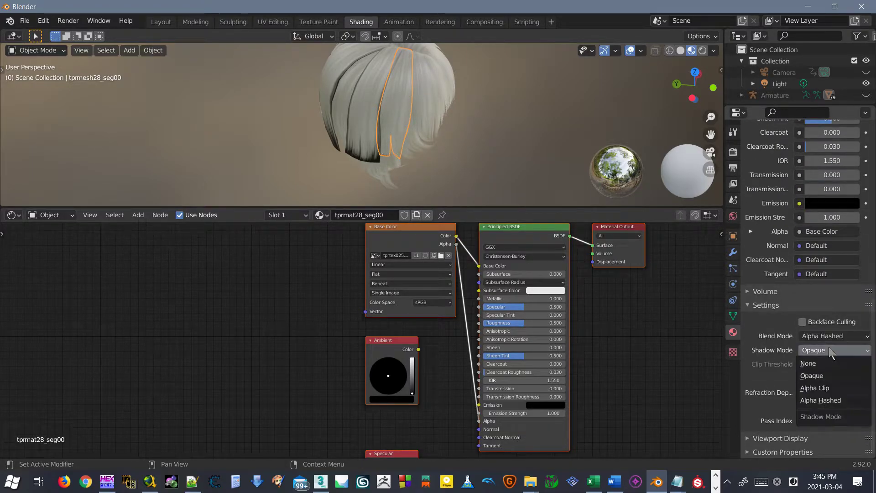
click(821, 400)
- Collapse the material's Surface settings, then give strand tprmesh29_seg00 Alpha Hashed blend and shadow modes and a texture Alpha to shader Alpha link
scroll(809, 376, up, 15)
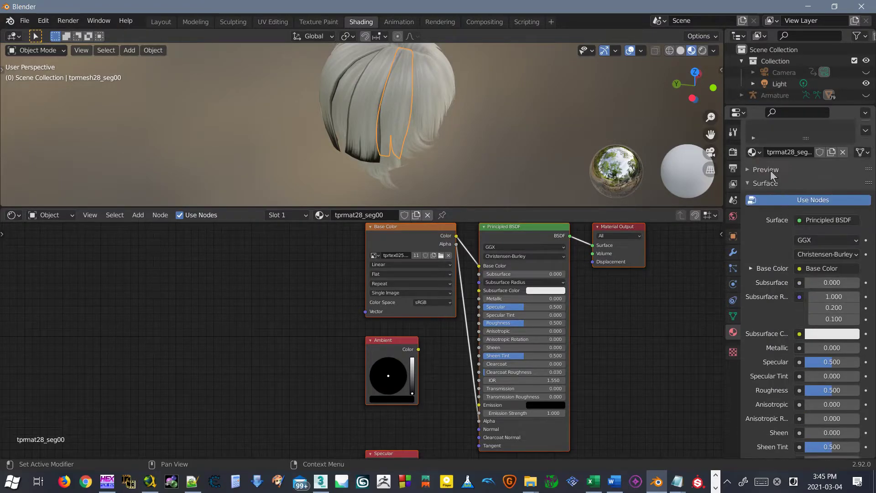
click(757, 184)
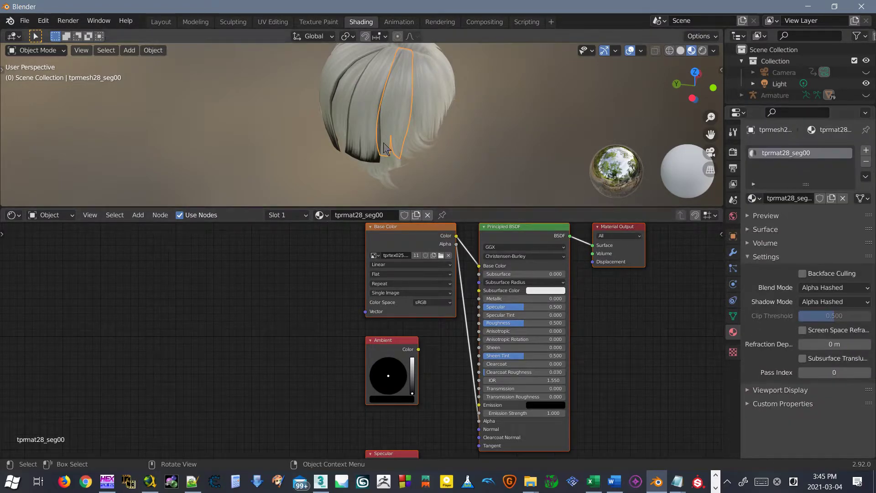
click(402, 166)
click(819, 288)
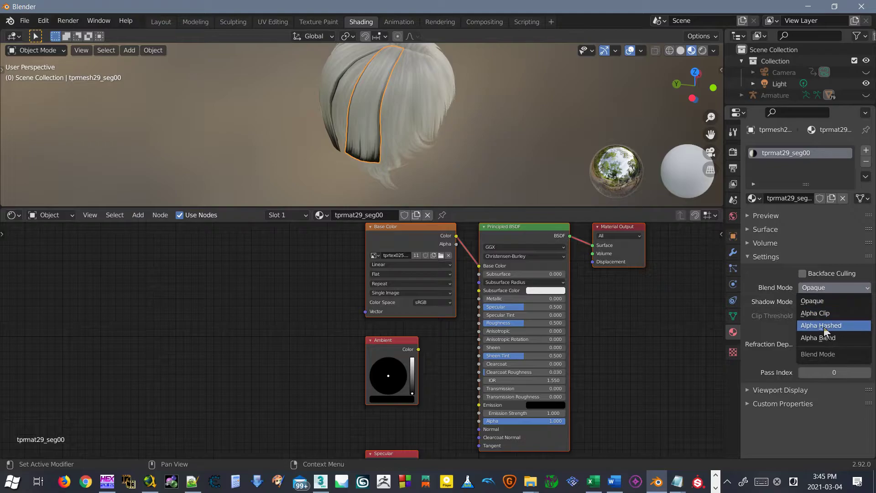
click(824, 324)
click(828, 302)
click(823, 349)
drag(456, 244, 479, 421)
- Connect the texture Alpha to the Principled BSDF Alpha on back strand tprmesh26_seg00 and set its Blend and Shadow Modes to Alpha Hashed
click(344, 138)
middle_drag(344, 142, 461, 151)
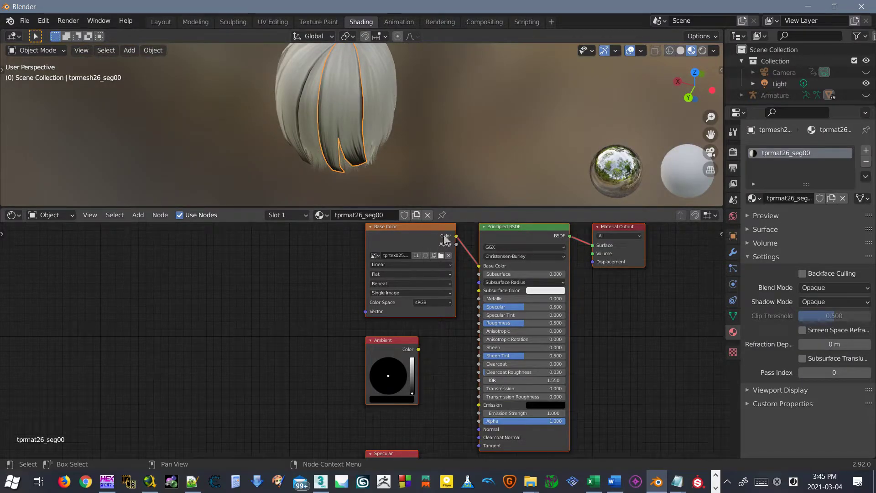
drag(456, 244, 479, 420)
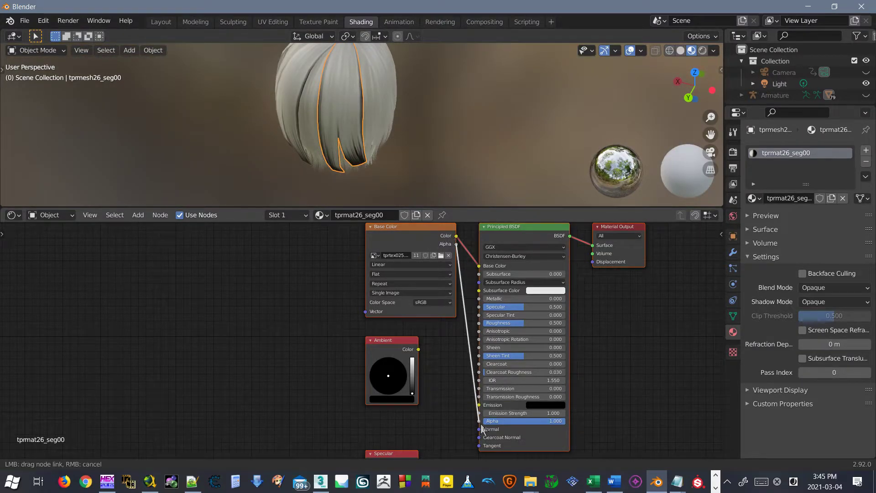
click(834, 287)
click(820, 326)
click(826, 302)
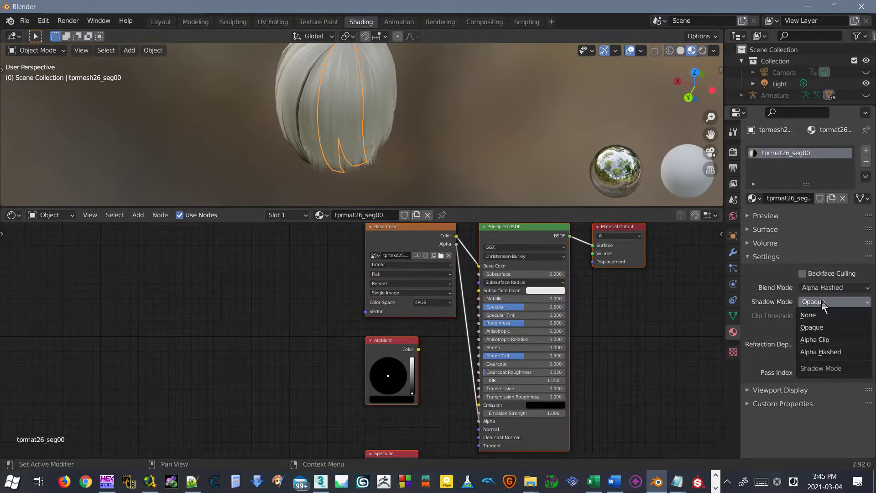
click(825, 351)
- For back strand tprmesh27_seg00, link the texture Alpha to the shader Alpha, with Shadow Mode Alpha Hashed and Blend Mode Alpha Blend
middle_drag(292, 111, 351, 106)
click(329, 114)
drag(456, 244, 479, 421)
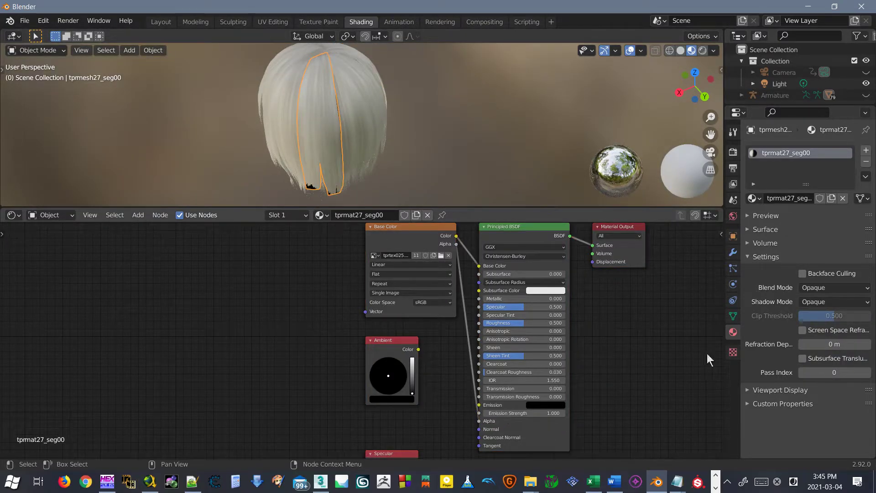
click(847, 300)
click(817, 351)
click(827, 287)
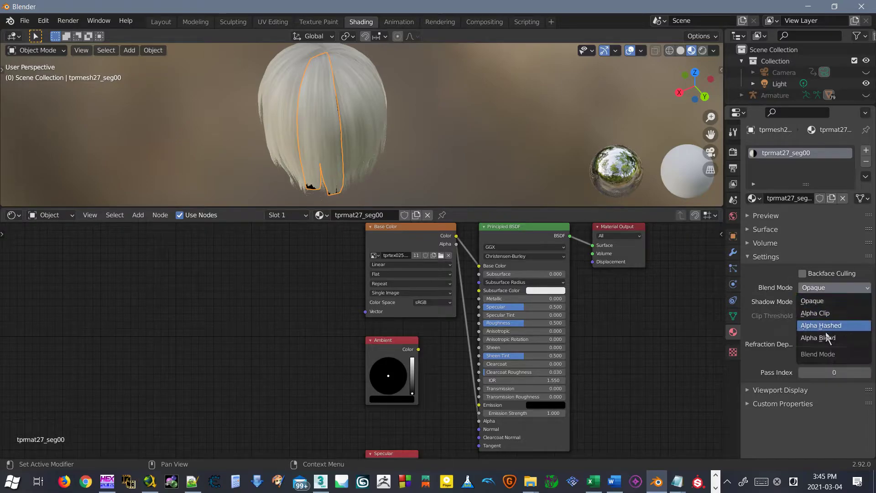
click(827, 337)
- Check the hair from the front, select the side strand tprmesh28_seg00, and reveal all hidden objects in the scene
middle_drag(488, 180, 499, 105)
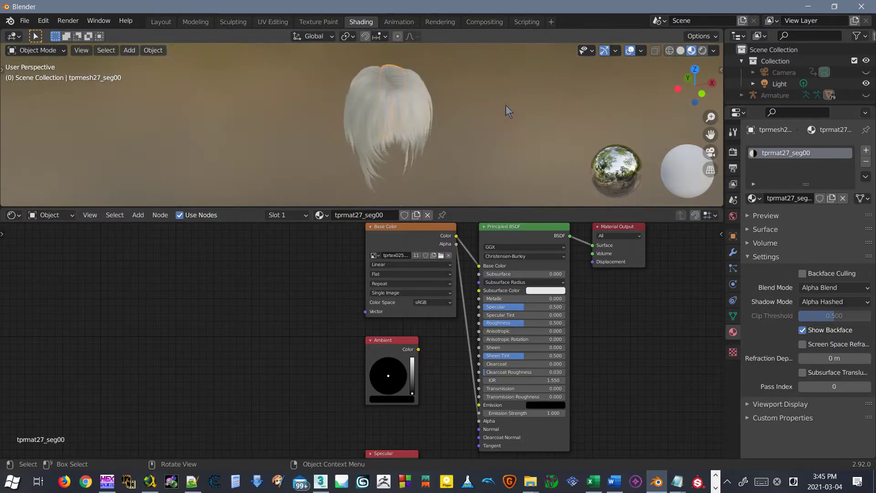
click(360, 108)
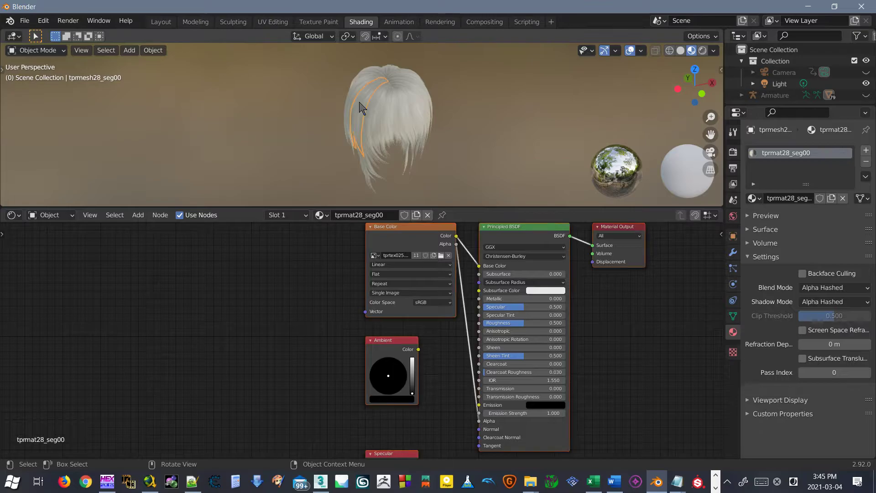
key(alt+h)
- Select the eyelash mesh tprmesh00_seg36 and link its texture Alpha output to the Principled BSDF Alpha input
click(479, 108)
middle_drag(482, 117, 420, 117)
scroll(407, 130, up, 4)
scroll(407, 130, up, 4)
click(413, 110)
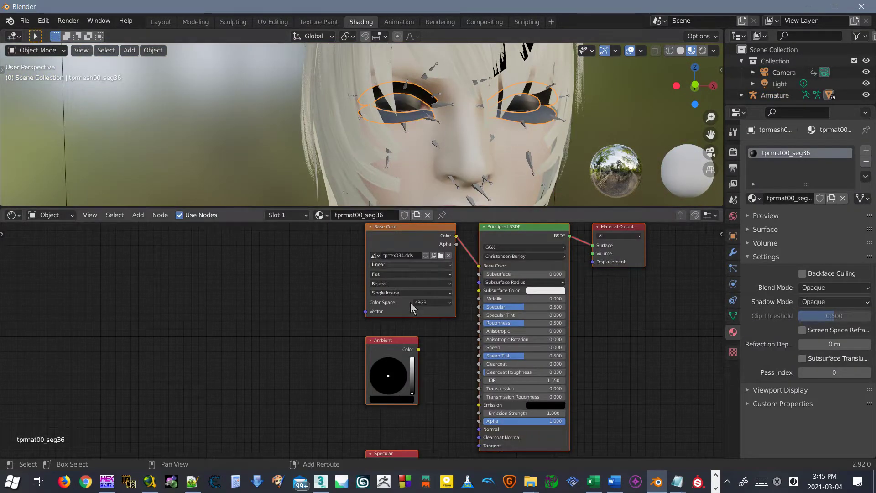
drag(456, 244, 487, 422)
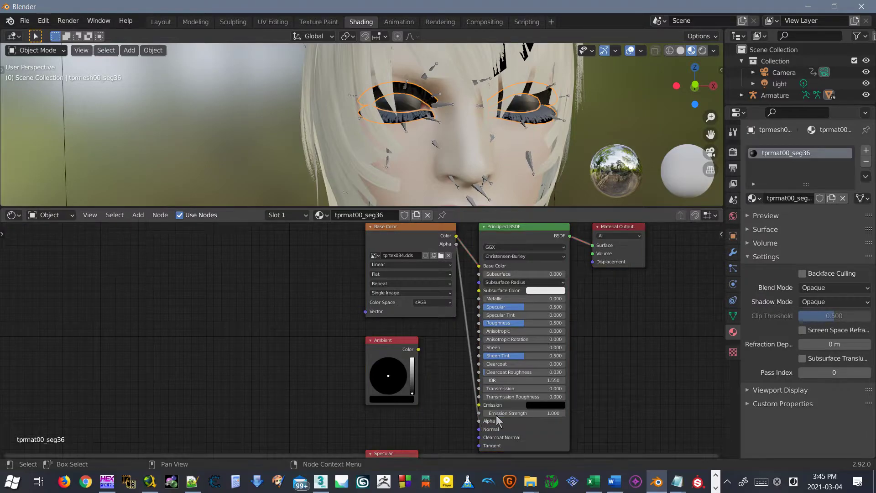
- Set the eyelash material's Shadow Mode to Alpha Hashed and Blend Mode to Alpha Blend, with Show Backface off
click(832, 300)
click(818, 352)
click(829, 287)
click(826, 336)
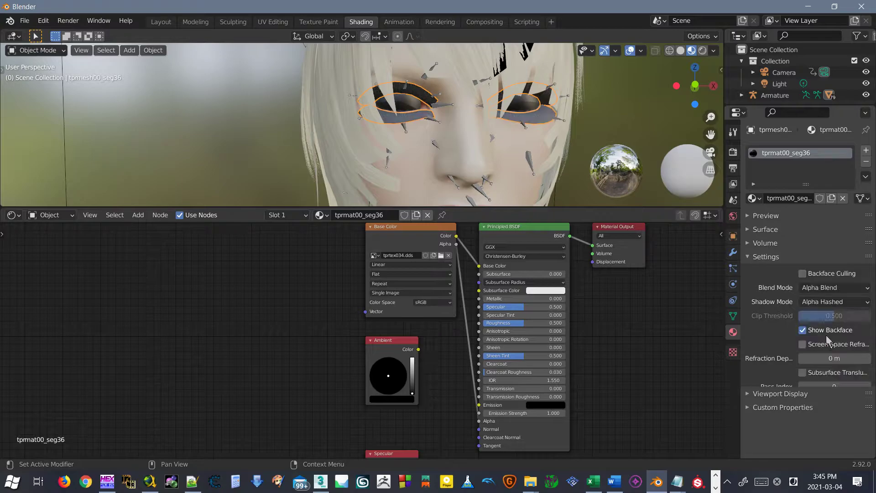
click(829, 288)
click(831, 325)
click(836, 291)
click(834, 337)
click(842, 302)
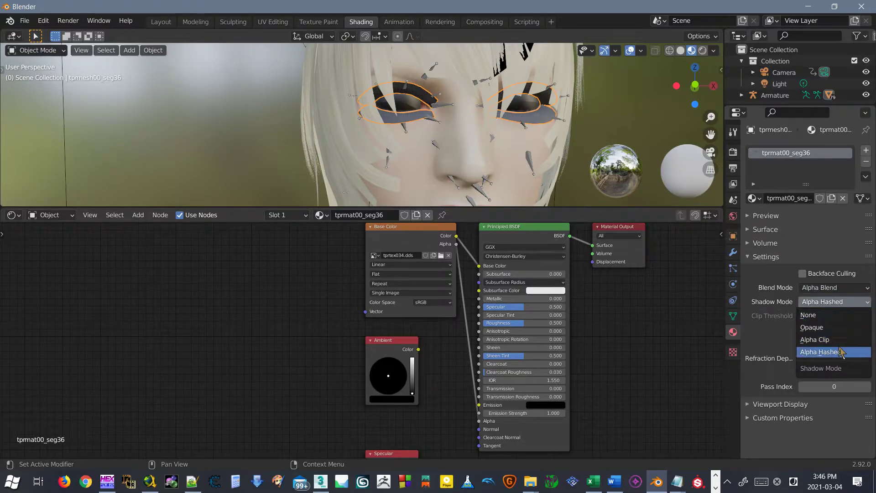
click(821, 352)
- Examine the eyelash mesh around both eyes up close to check its transparency
middle_drag(568, 163, 443, 151)
scroll(453, 150, up, 2)
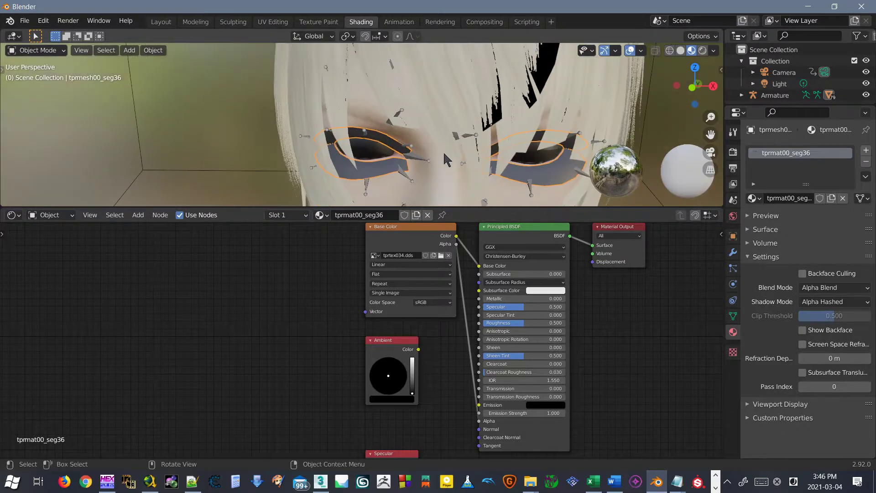
mouse_move(481, 421)
mouse_down()
mouse_move(468, 423)
mouse_move(480, 421)
mouse_up()
scroll(392, 154, down, 1)
scroll(391, 157, up, 5)
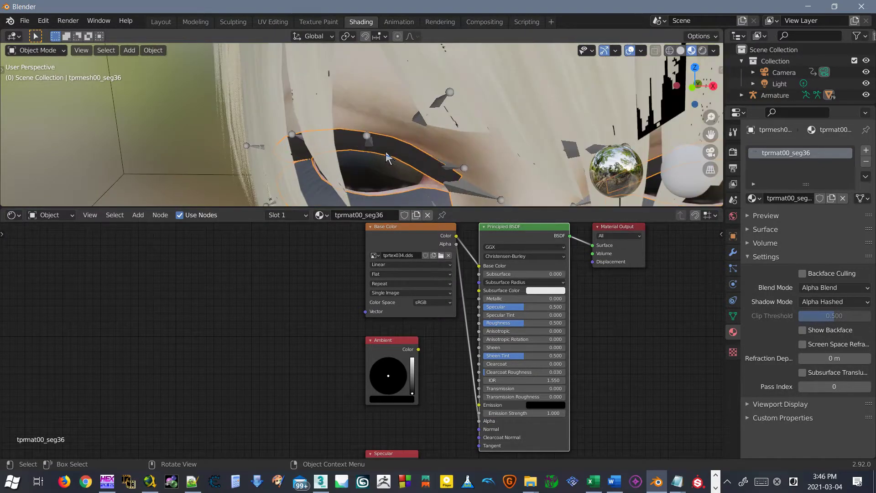
scroll(420, 146, down, 2)
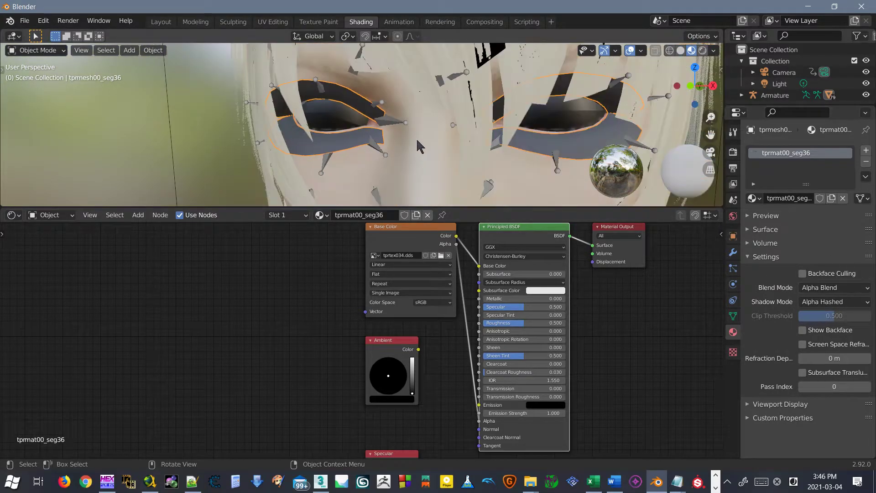
key(g)
right_click(332, 132)
- Select the hair mesh tprmesh38_seg01 and set its material to Alpha Blend blend mode and Alpha Hashed shadow mode
click(368, 133)
click(838, 289)
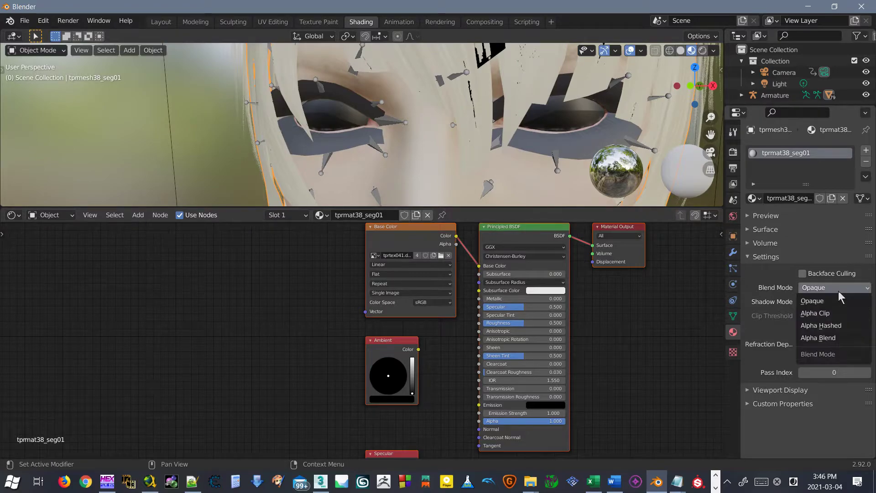
click(827, 338)
click(833, 301)
click(828, 351)
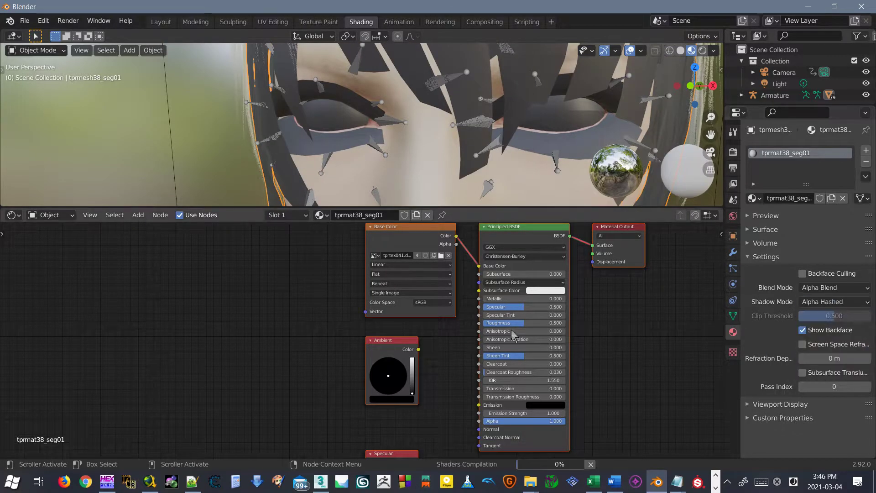
scroll(494, 147, down, 8)
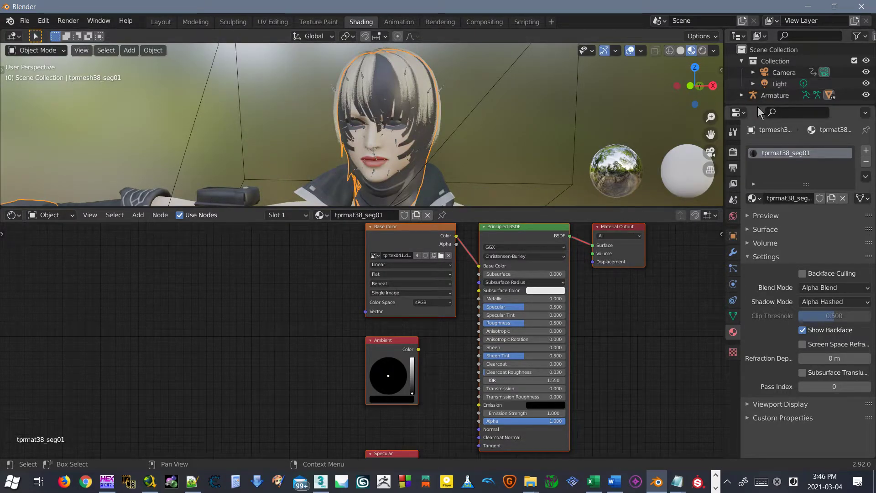
- Enlarge the Outliner, expand the Armature's meshes, and enable the columns for disabling objects in viewports and renders
drag(756, 106, 766, 268)
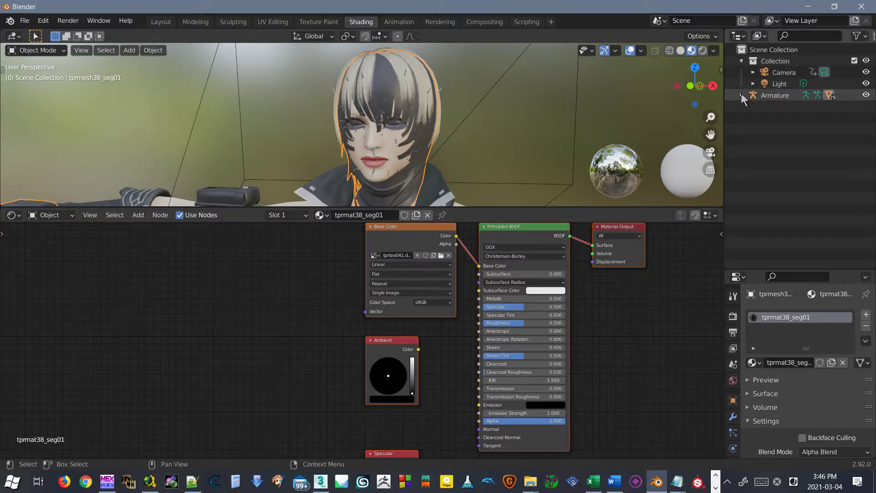
click(741, 95)
scroll(752, 170, down, 10)
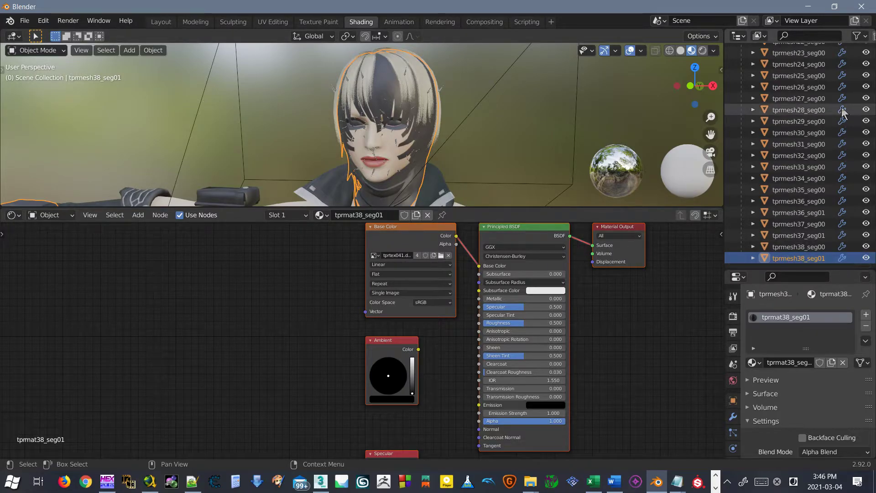
click(862, 37)
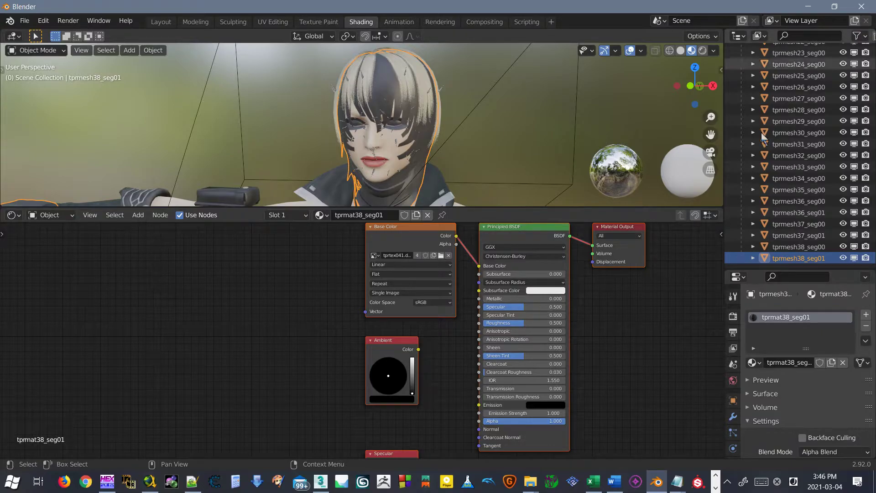
- Hide the black hair mesh tprmesh38_seg01 in the viewport and renders
click(844, 258)
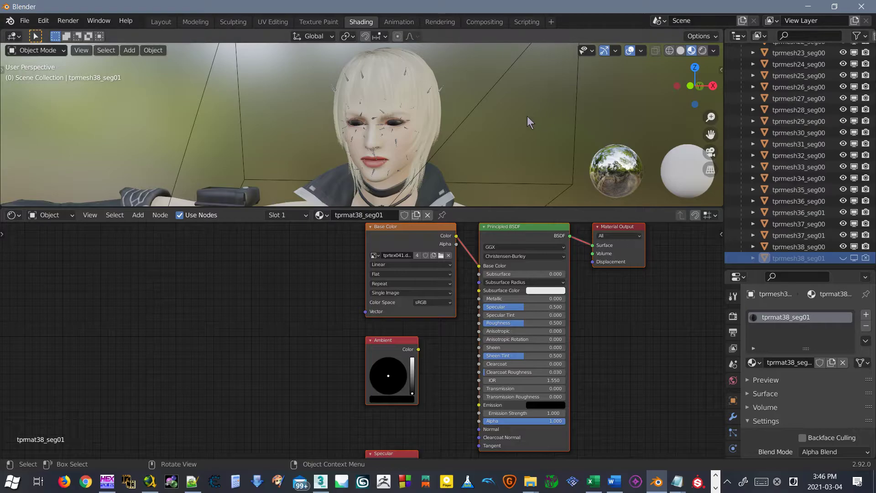
click(862, 36)
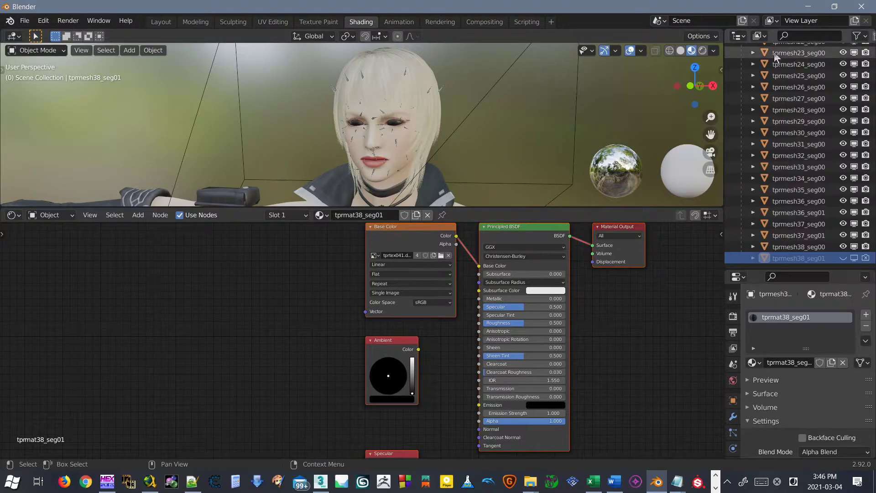
scroll(448, 144, down, 4)
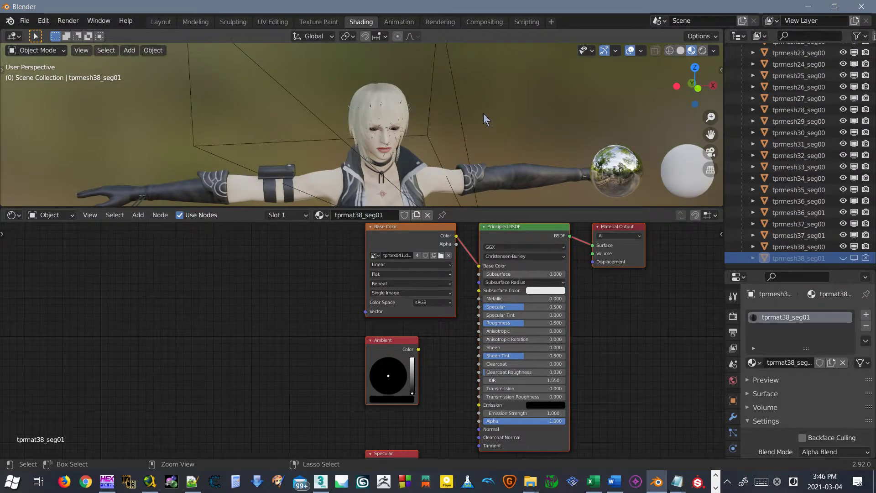
- Select the mesh tprmesh00_seg35 covering the lower eyes and link its texture Alpha to the Principled BSDF Alpha
key(ctrl+space)
scroll(445, 198, up, 4)
scroll(436, 199, up, 6)
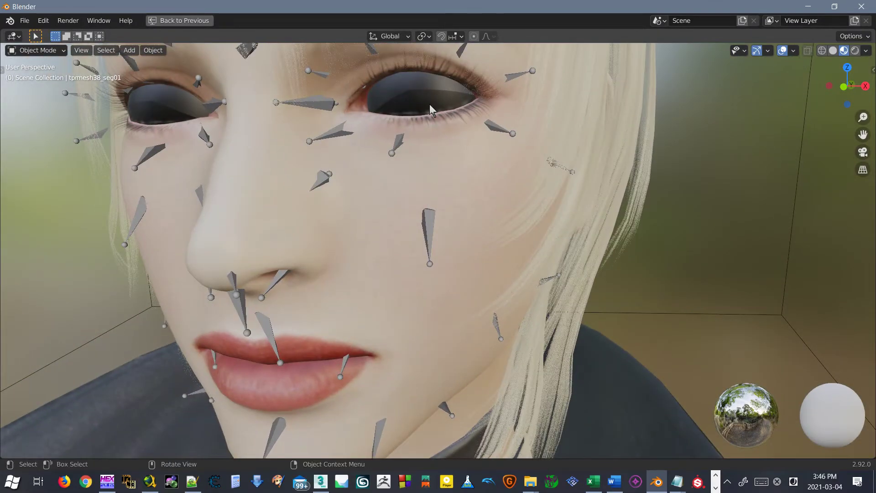
click(444, 153)
middle_drag(430, 103, 595, 102)
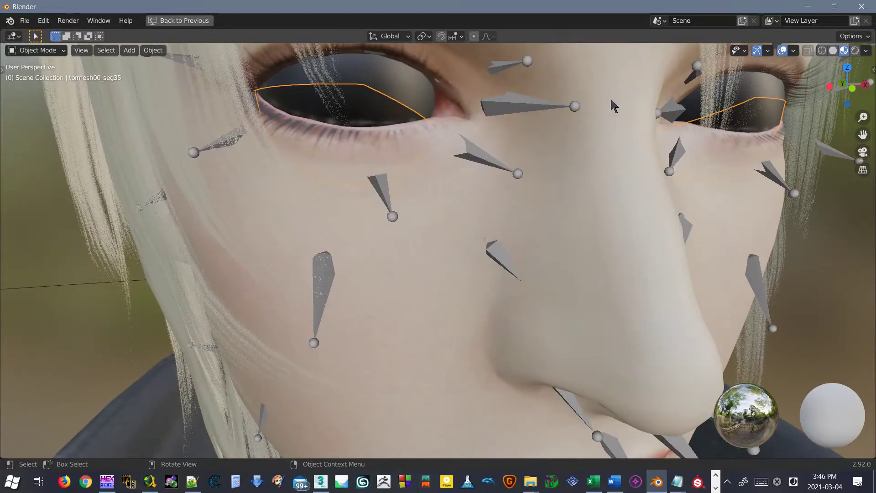
middle_drag(753, 97, 574, 96)
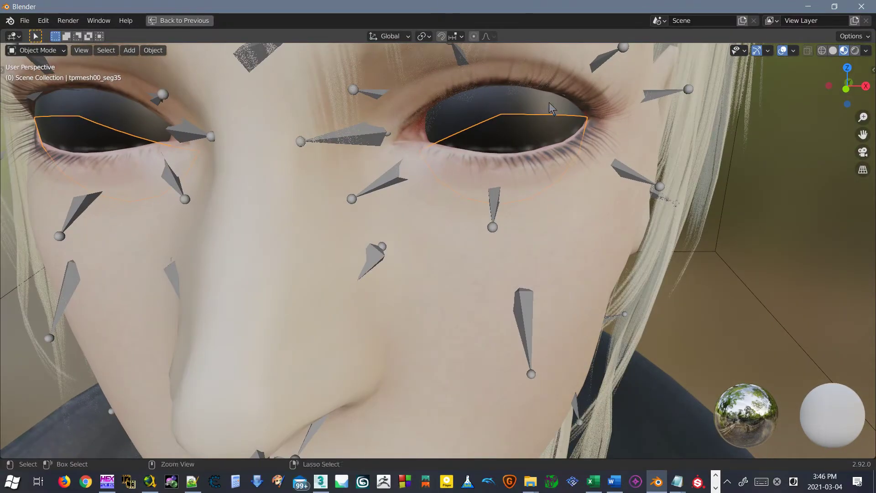
key(ctrl+space)
middle_drag(490, 295, 391, 265)
scroll(381, 315, down, 2)
scroll(391, 266, up, 1)
drag(389, 419, 389, 408)
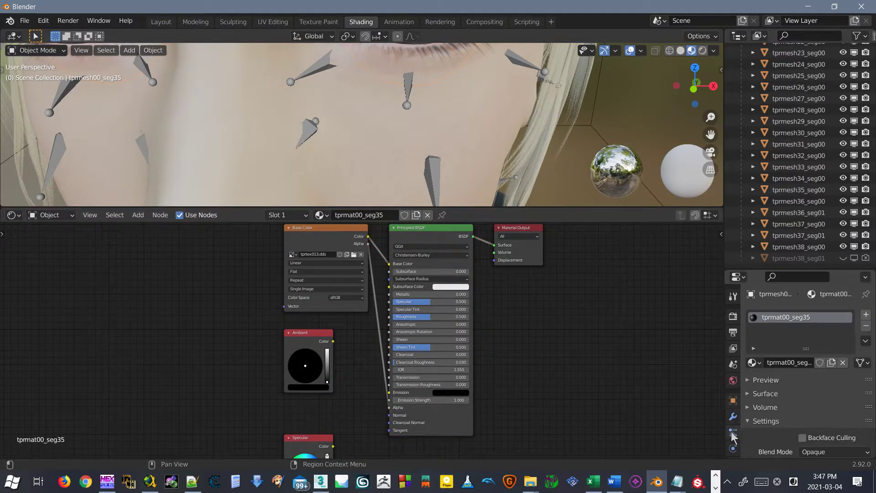
- Set the Blend Mode of the tprmesh00_seg35 material to Alpha Blend and its Shadow Mode to Alpha Hashed
scroll(776, 388, down, 5)
scroll(822, 366, up, 2)
click(845, 354)
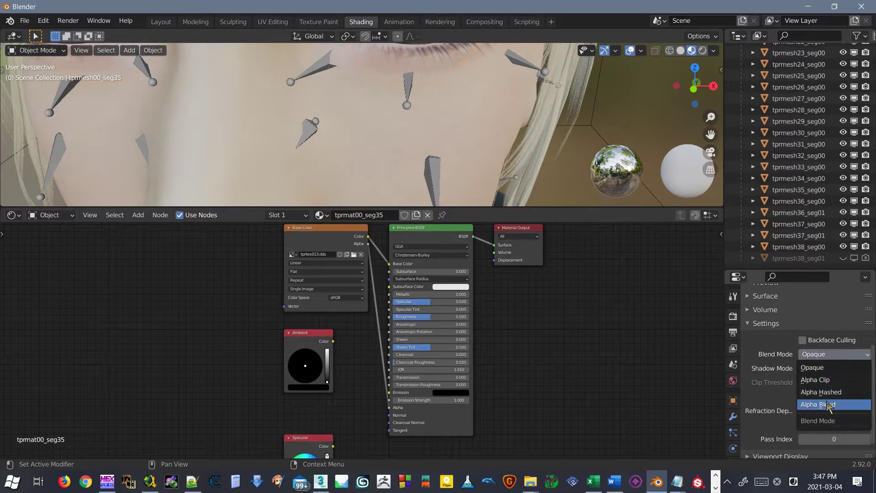
click(838, 405)
click(844, 369)
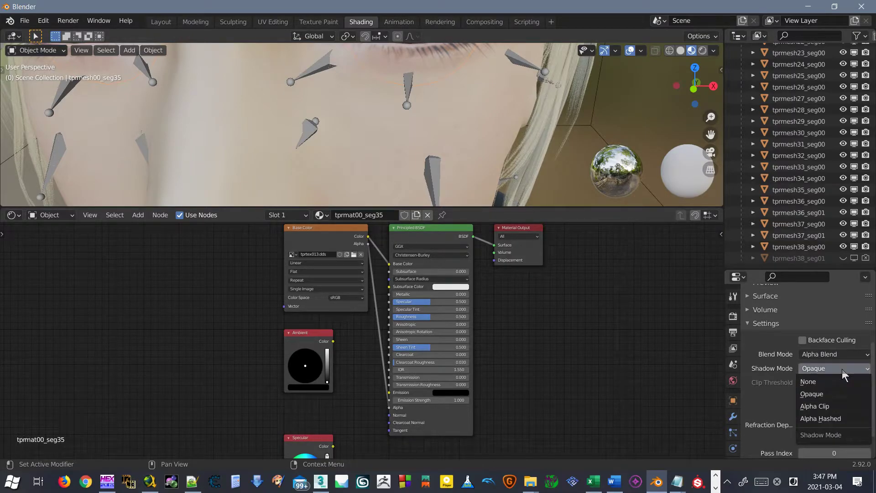
click(828, 416)
scroll(382, 81, down, 3)
mouse_move(476, 106)
middle_down()
mouse_move(470, 87)
mouse_move(477, 94)
mouse_move(465, 103)
middle_up()
scroll(464, 101, down, 2)
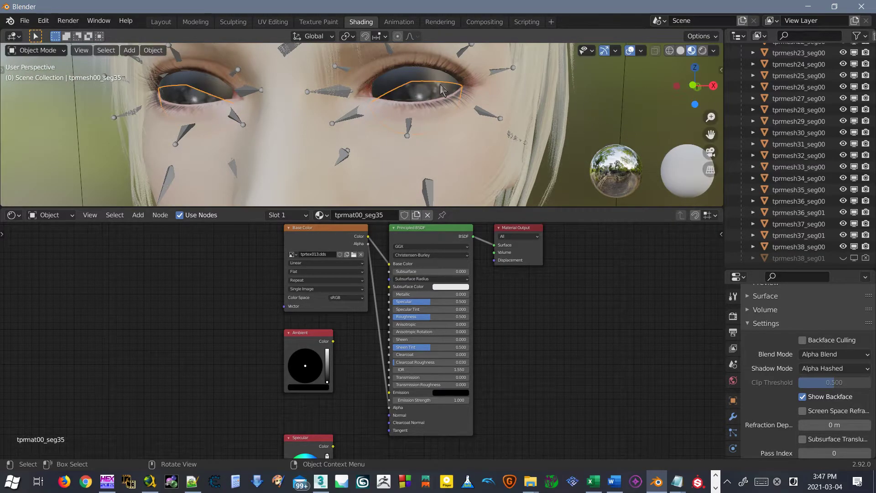
- For eye cover tprmesh36_seg01, link the texture Alpha to the shader Alpha and use Alpha Blend with Alpha Hashed shadows
click(447, 84)
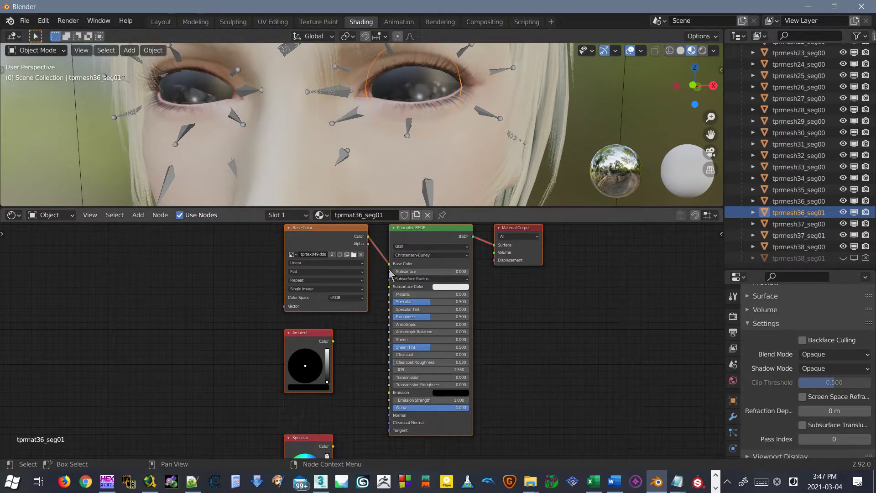
drag(369, 244, 394, 412)
click(810, 355)
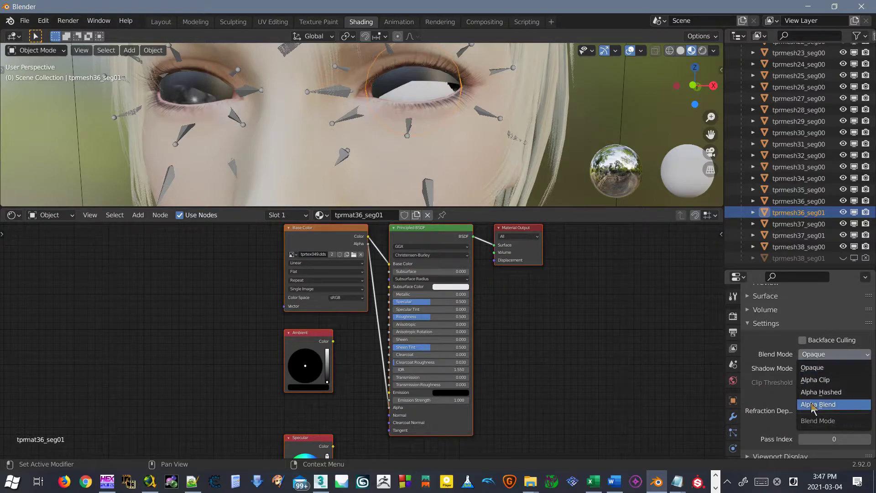
click(829, 404)
click(834, 369)
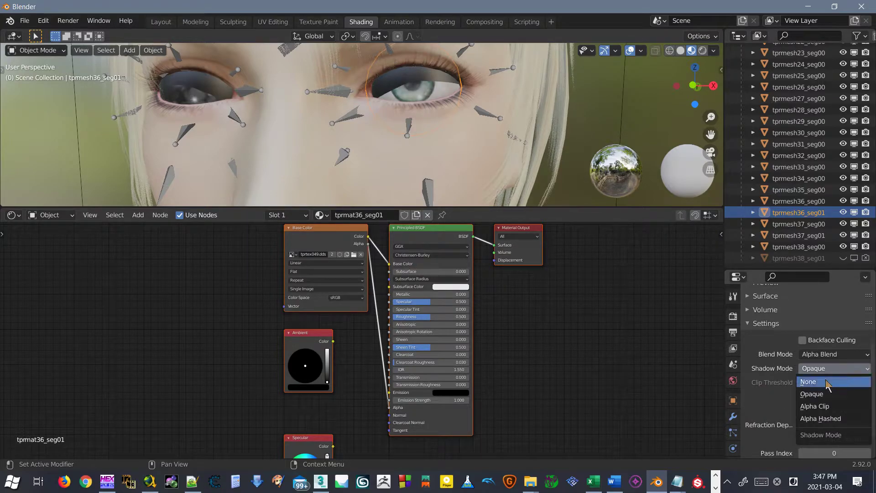
click(822, 416)
- For upper eye mesh tprmesh00_seg34, link the texture Alpha to the shader Alpha, with Blend Mode Alpha Blend and Shadow Mode Alpha Hashed
middle_drag(476, 125, 390, 103)
click(407, 119)
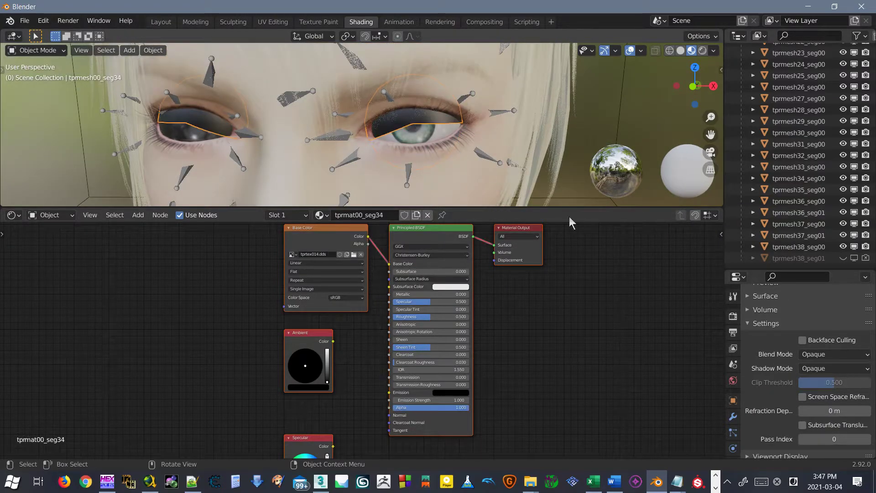
drag(368, 244, 389, 407)
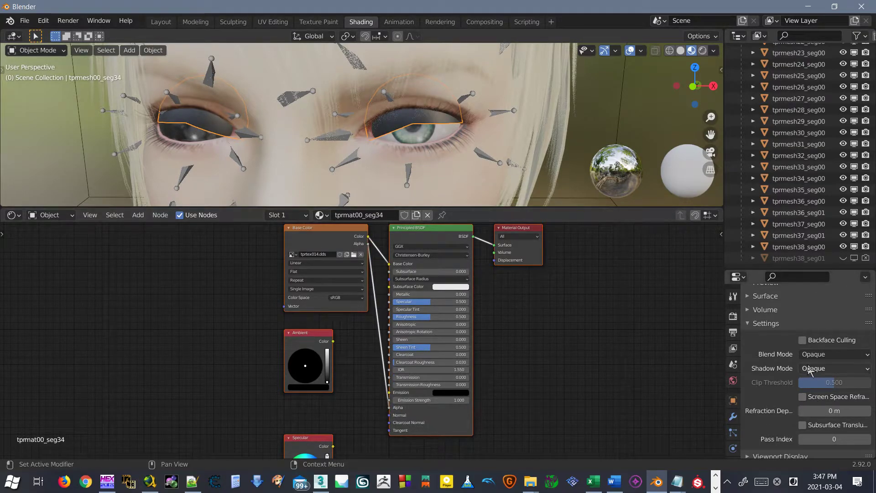
click(821, 355)
click(821, 384)
click(824, 354)
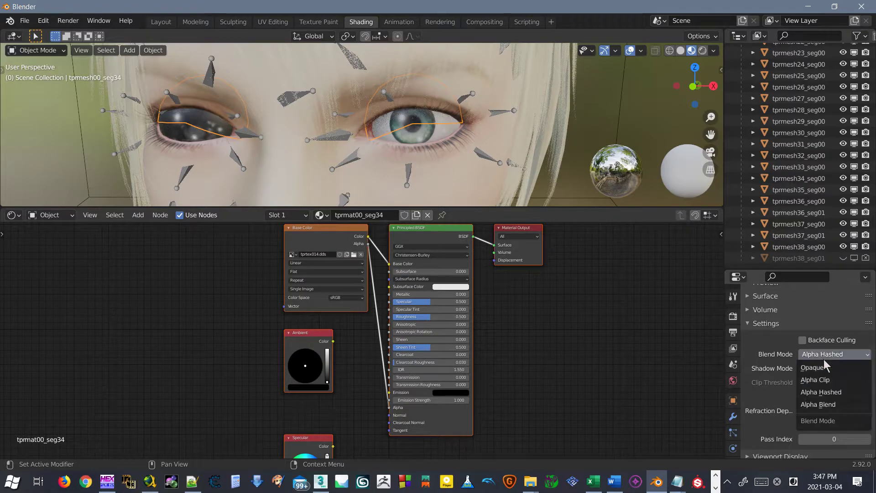
click(826, 392)
click(824, 355)
click(819, 404)
click(832, 368)
click(823, 419)
scroll(442, 133, down, 3)
- Examine the overlapping meshes on the remaining dark eye and their material transparency settings
click(549, 136)
scroll(392, 131, up, 2)
middle_drag(391, 132, 410, 127)
scroll(331, 109, up, 2)
scroll(330, 108, up, 3)
click(314, 116)
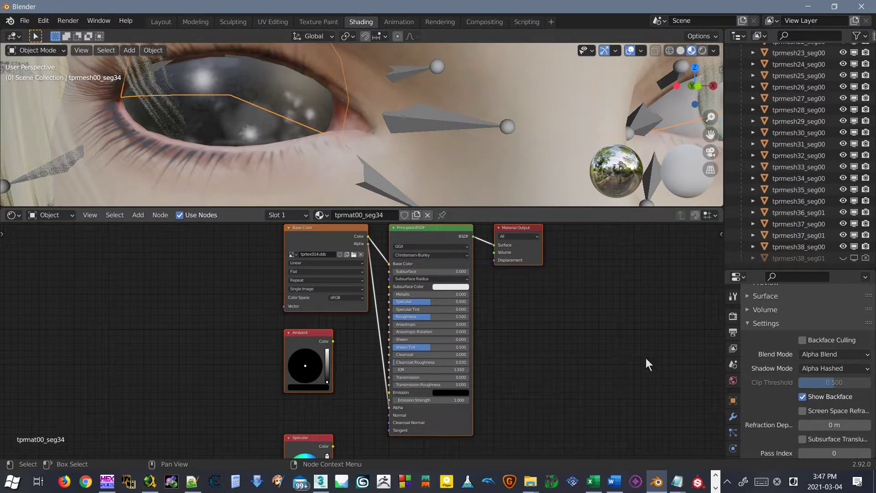
click(272, 119)
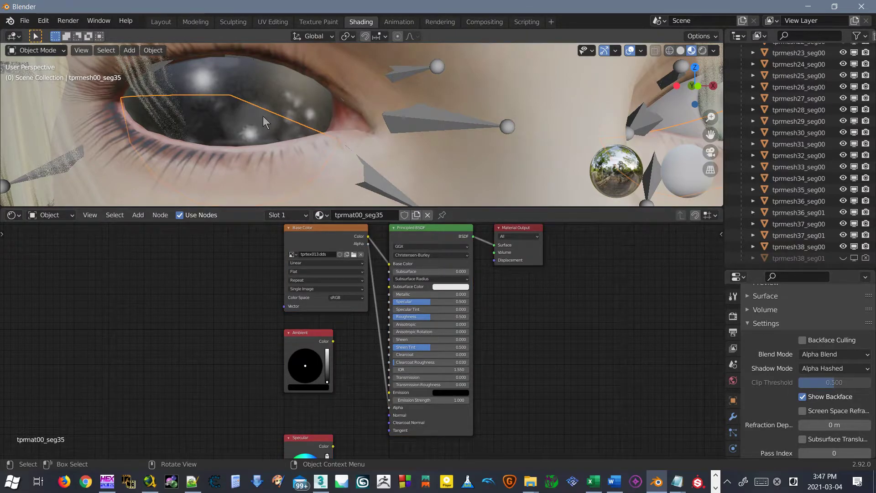
click(274, 97)
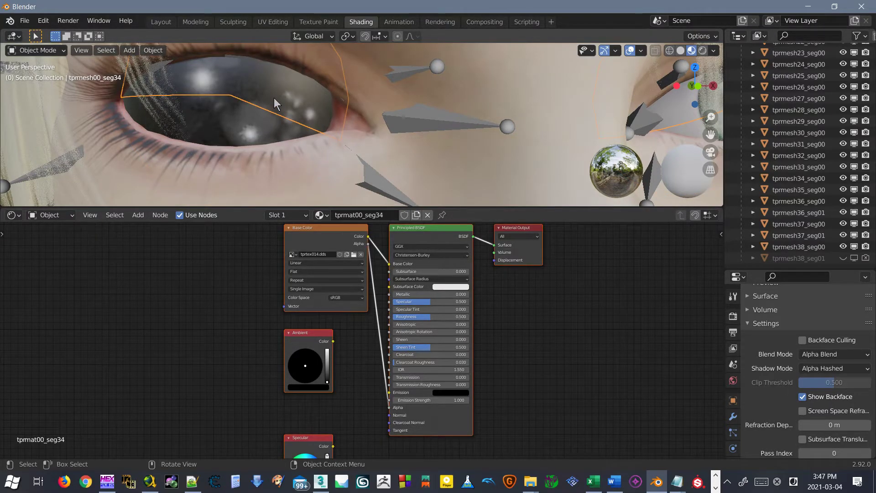
- For the other eye cover, tprmesh37_seg01, set Alpha Blend and Alpha Hashed shadows, link texture Alpha to shader Alpha, and check the face
click(274, 98)
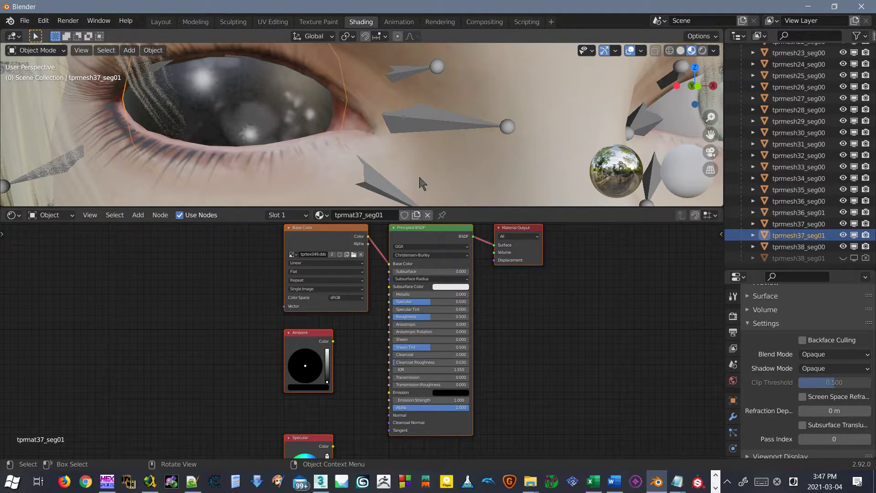
click(809, 354)
click(826, 403)
click(834, 370)
click(831, 418)
drag(367, 244, 389, 408)
scroll(368, 138, down, 10)
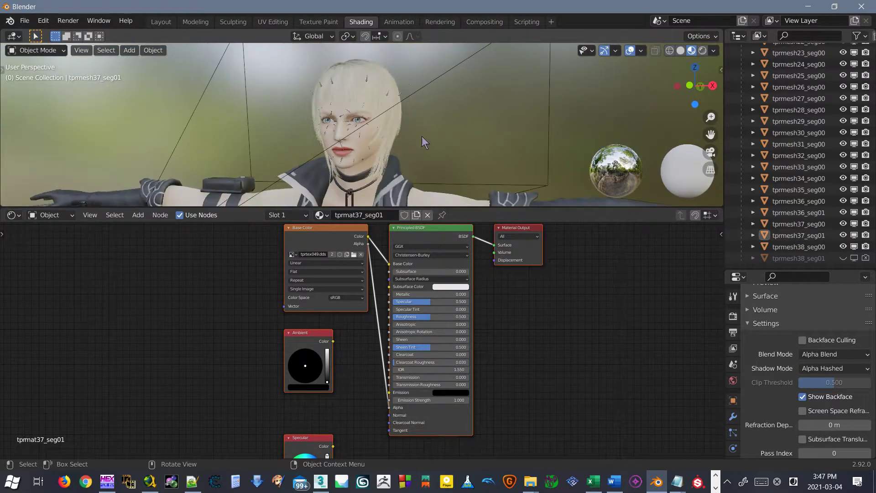
scroll(382, 136, down, 4)
middle_drag(357, 139, 399, 149)
scroll(399, 149, up, 5)
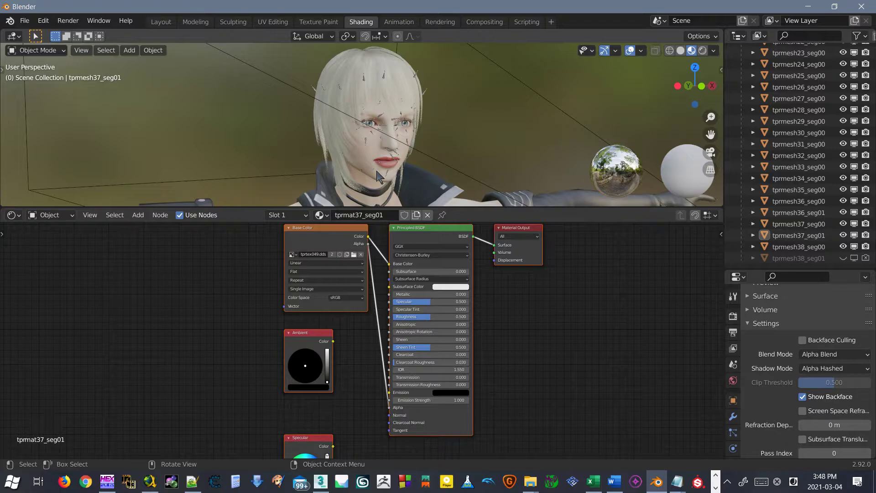
- Inspect the face around the eyes and hide the duplicate body mesh tprmesh38_seg00 in both the viewport and renders
scroll(417, 274, down, 2)
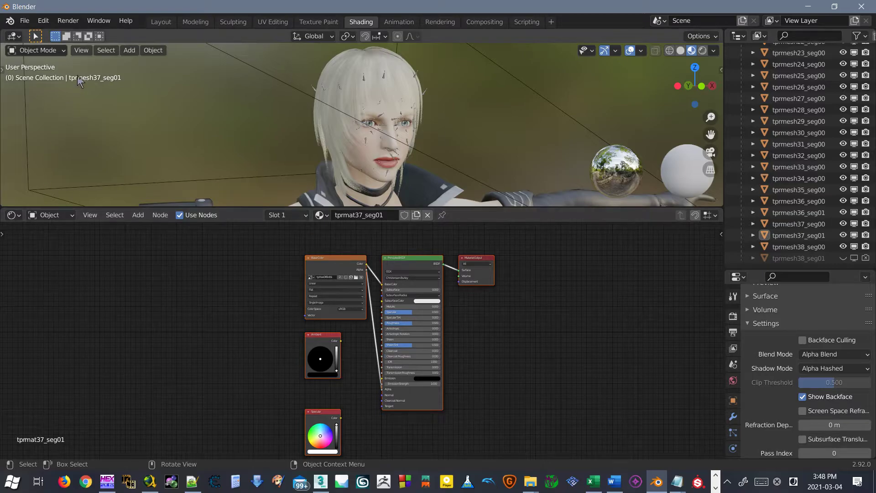
scroll(397, 112, up, 8)
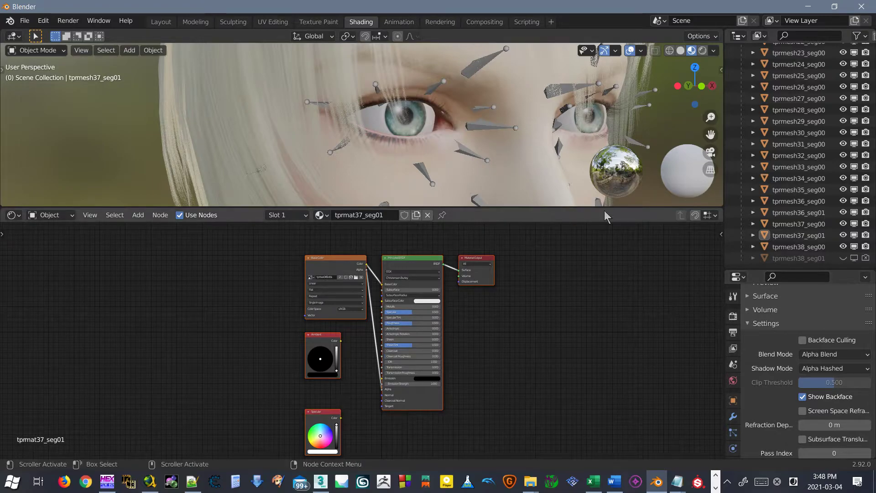
scroll(574, 163, down, 5)
middle_drag(455, 130, 431, 130)
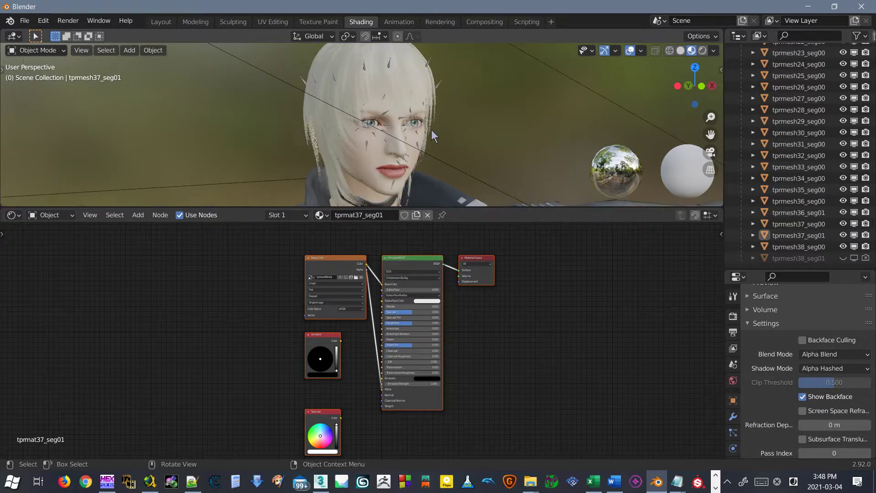
scroll(397, 112, up, 6)
click(376, 149)
scroll(365, 109, down, 8)
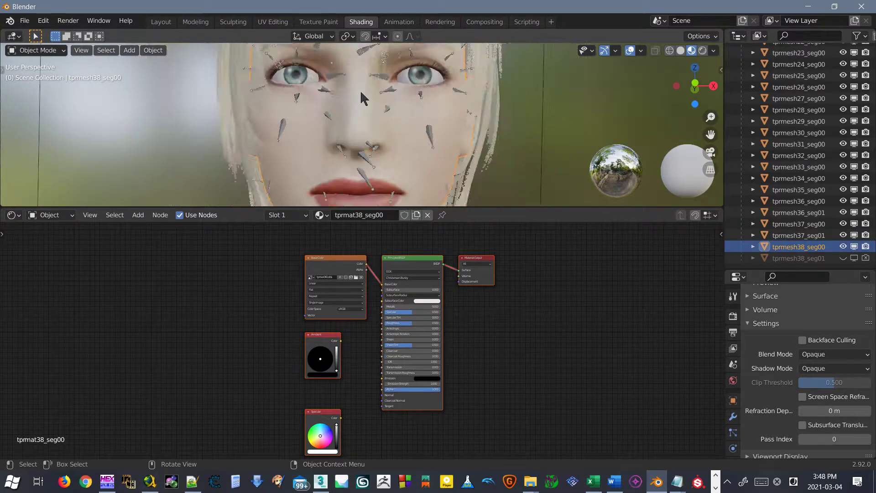
key(shift+d)
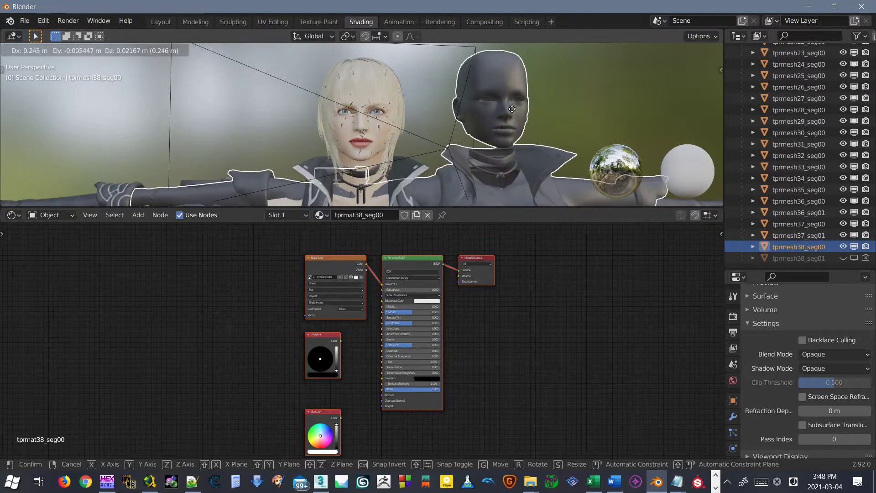
right_click(512, 109)
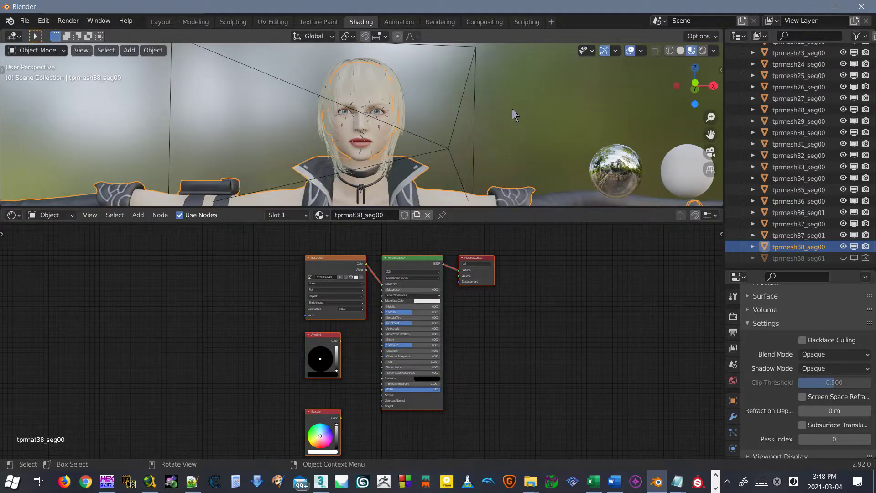
click(865, 247)
click(844, 246)
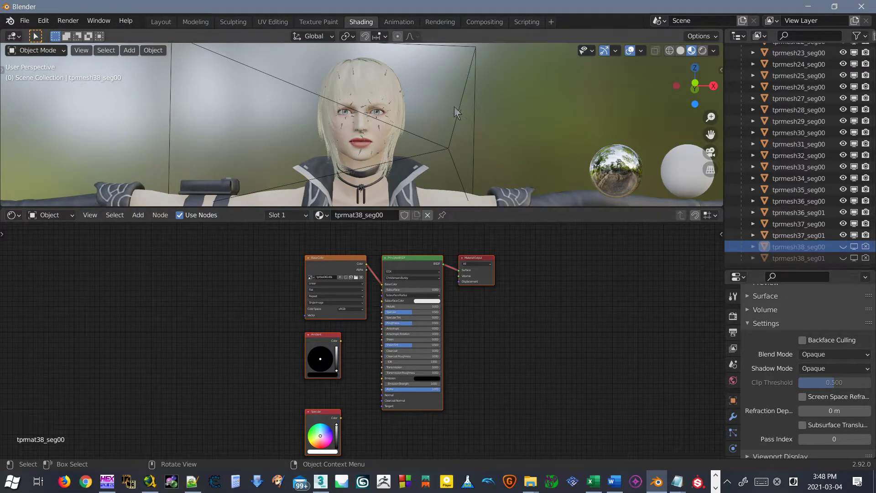
- For the material of face mesh tprmesh00_seg06, set a salmon-pink Subsurface Color and a Subsurface value of 0.022
click(374, 135)
click(372, 134)
key(g)
right_click(479, 128)
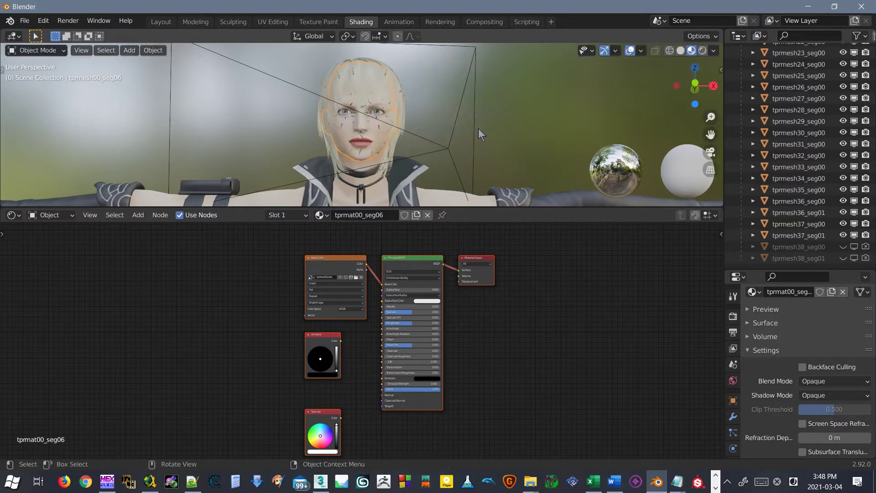
scroll(435, 146, up, 6)
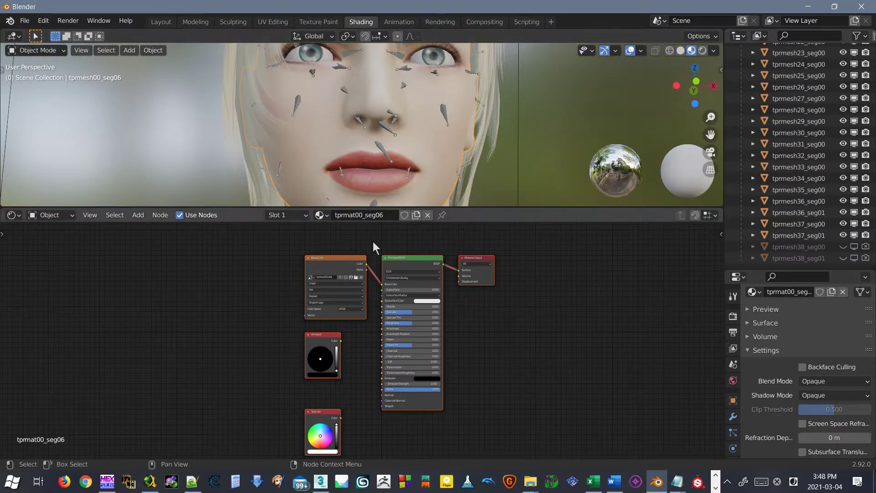
scroll(368, 274, up, 4)
middle_drag(451, 120, 420, 156)
scroll(383, 315, up, 5)
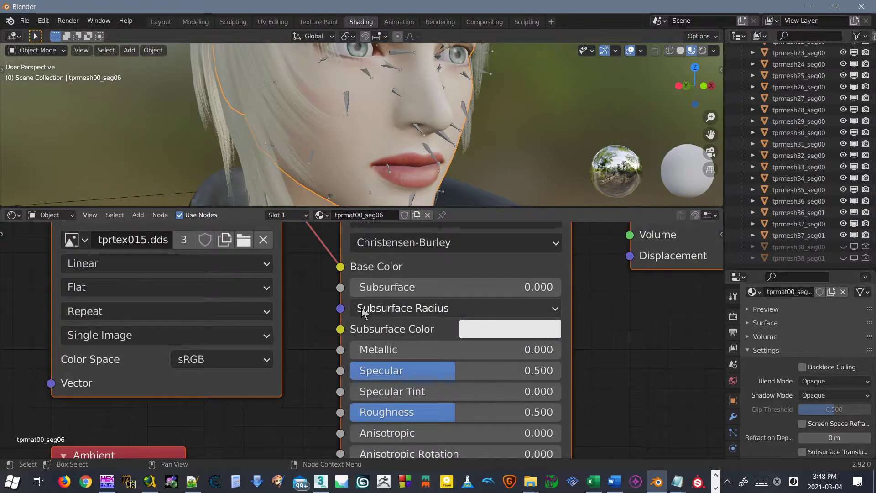
click(497, 330)
drag(536, 153, 539, 161)
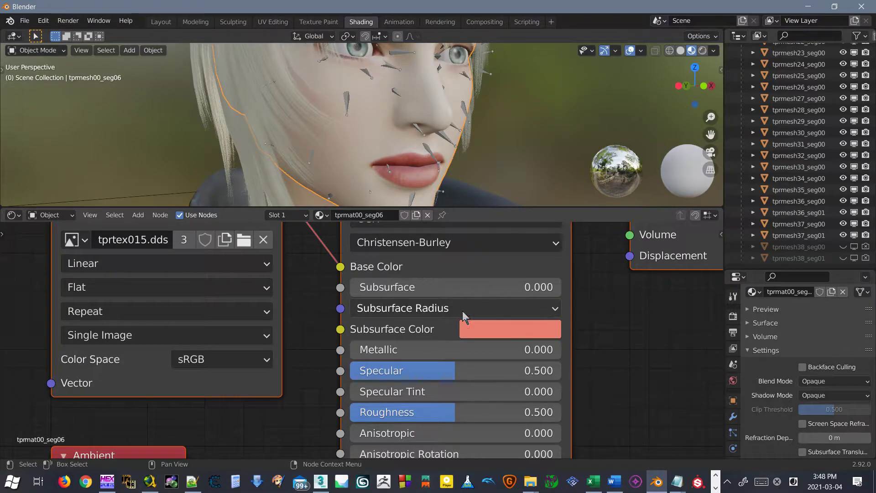
mouse_move(355, 288)
mouse_down()
mouse_move(561, 287)
mouse_move(355, 288)
mouse_up()
middle_drag(438, 133, 279, 144)
- Move the Base Color texture node of tprmat00_seg06 farther away from the Principled BSDF node
scroll(296, 281, down, 2)
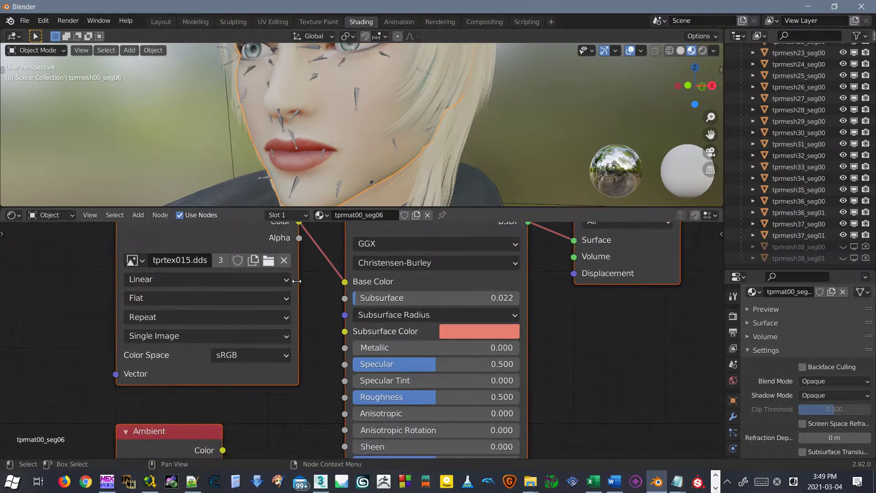
scroll(297, 281, down, 4)
drag(251, 259, 151, 255)
right_click(278, 263)
click(551, 358)
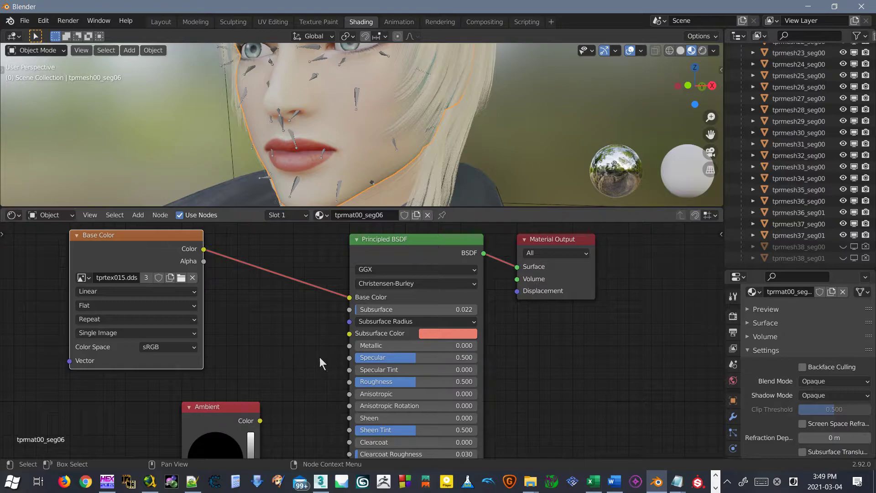
- Try the face material's Roughness at 0.933 and at 0, and inspect the shine on the nose and lips up close
scroll(337, 363, up, 1)
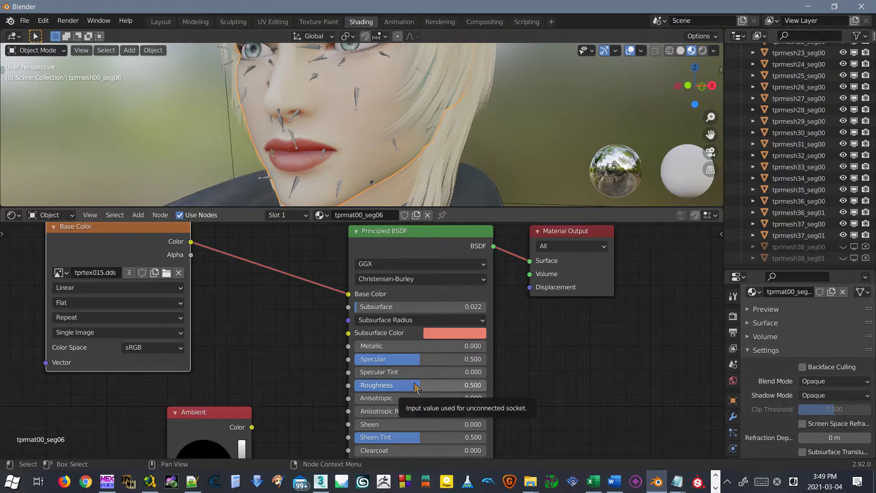
drag(419, 387, 486, 388)
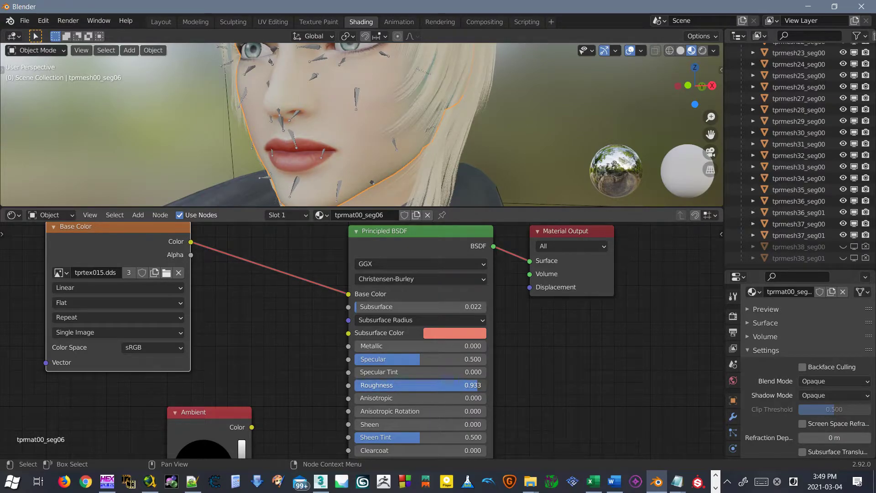
drag(480, 385, 355, 385)
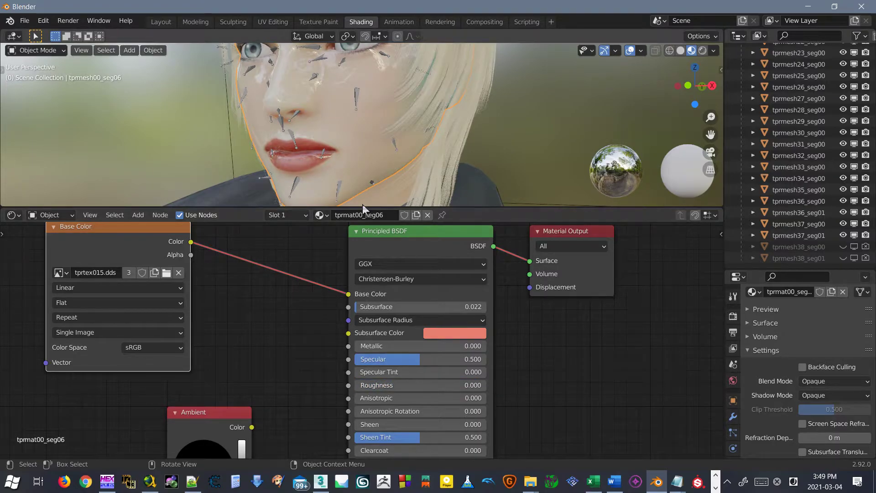
mouse_move(315, 136)
middle_down()
mouse_move(365, 133)
mouse_move(410, 112)
mouse_move(397, 186)
mouse_move(433, 174)
mouse_move(354, 150)
mouse_move(372, 103)
mouse_move(494, 134)
mouse_move(597, 201)
mouse_move(525, 201)
middle_up()
key(ctrl+space)
scroll(448, 107, up, 4)
scroll(597, 200, up, 4)
scroll(599, 205, down, 3)
key(ctrl+space)
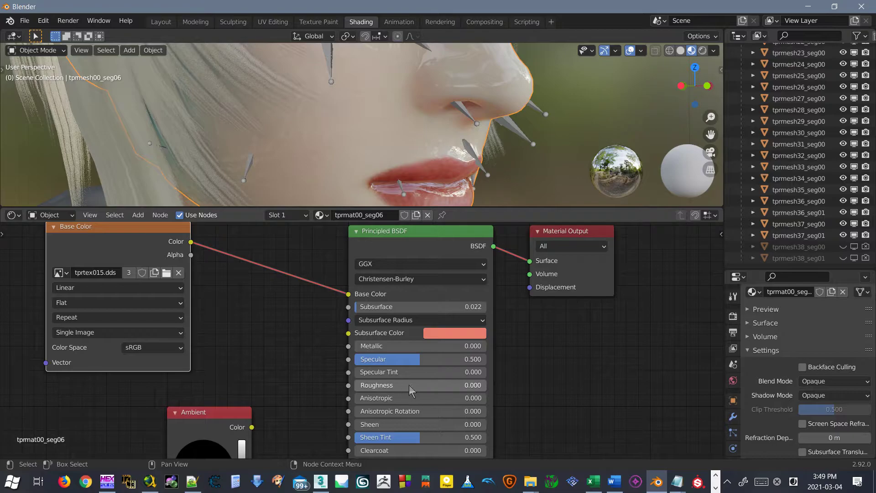
- Try the face material's Roughness at 0.545, 0.5 and 0.198, and compare the look of the whole face
drag(396, 384, 472, 384)
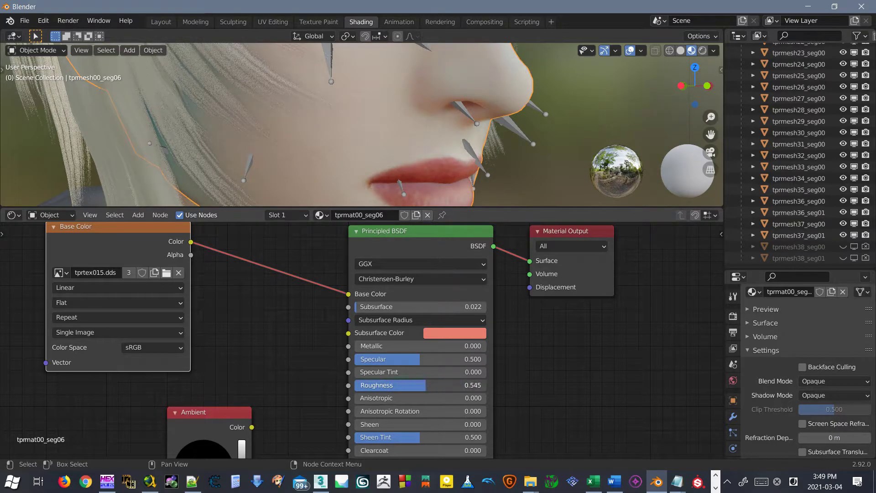
key(ctrl+z)
click(430, 384)
key(Return)
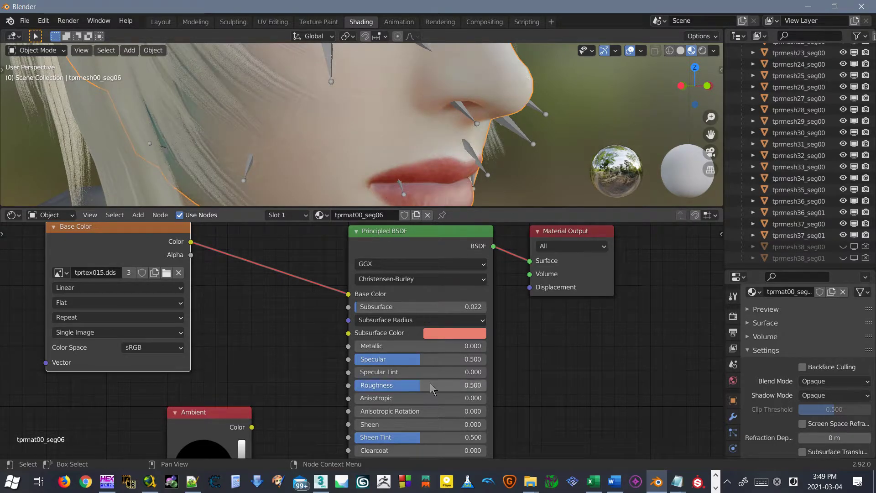
drag(419, 385, 380, 385)
mouse_move(401, 151)
middle_down()
mouse_move(448, 153)
mouse_move(403, 155)
middle_up()
scroll(403, 153, down, 3)
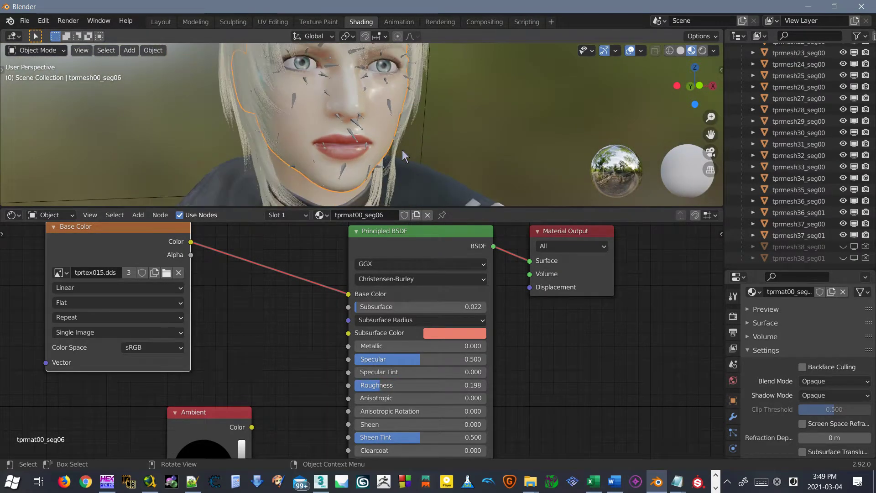
- Set the face material's Roughness to 0.5 and check the face from near and far
click(440, 385)
text(0.5)
key(Return)
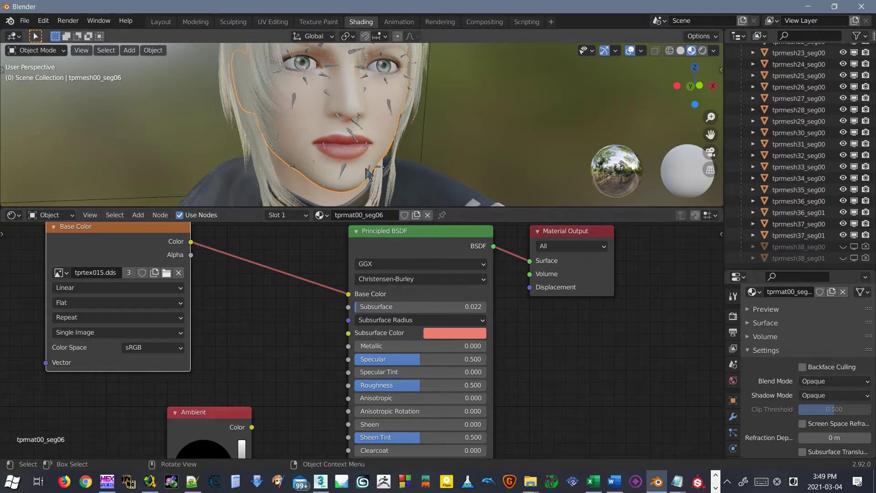
scroll(188, 80, down, 2)
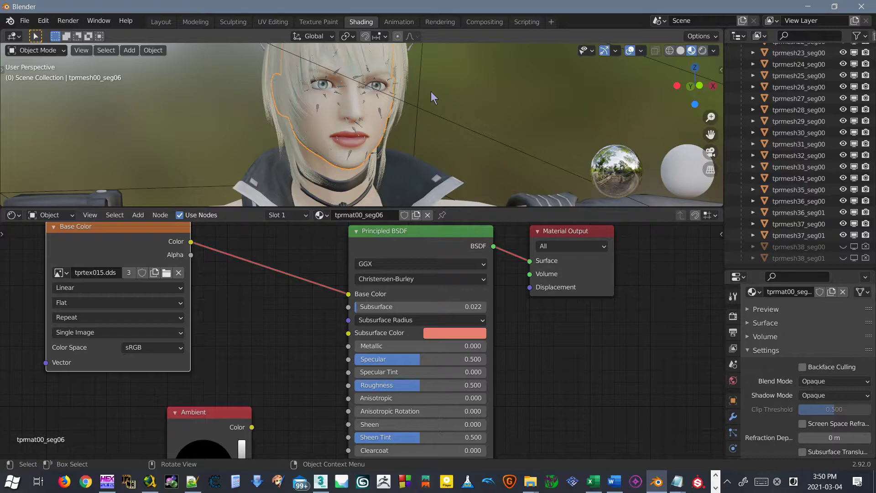
scroll(445, 400, down, 1)
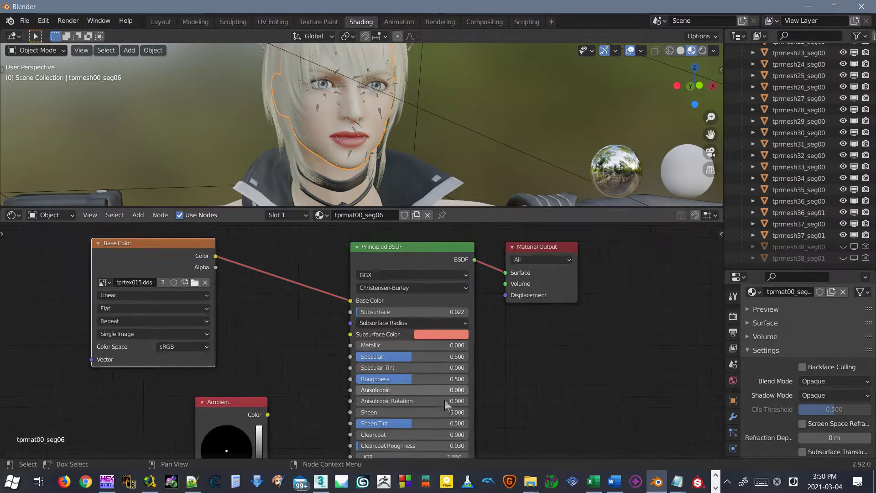
scroll(444, 400, down, 2)
scroll(305, 141, up, 5)
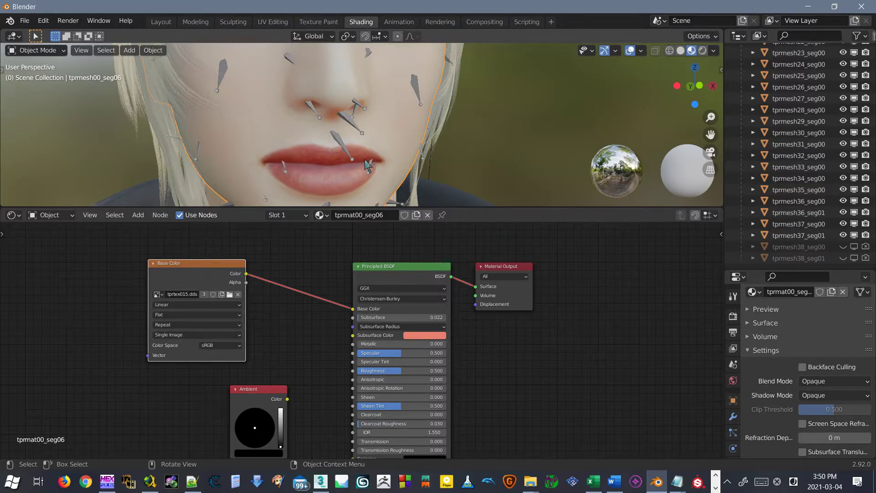
scroll(368, 165, down, 5)
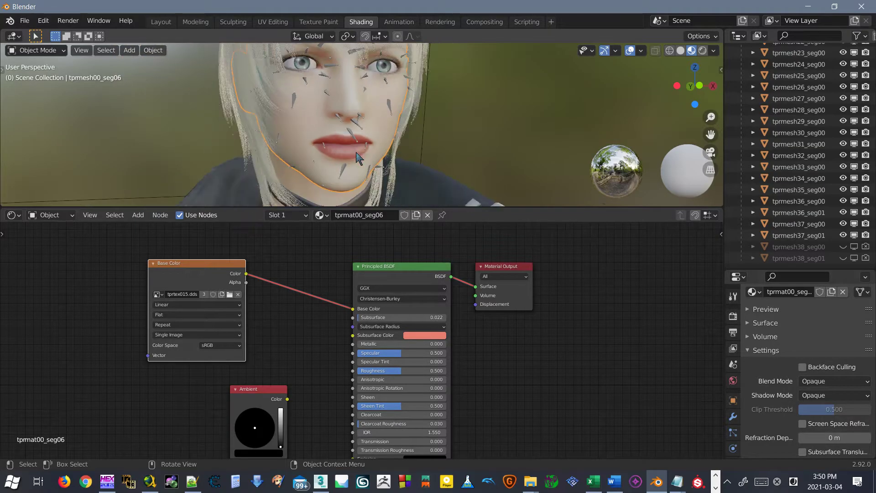
- Switch to the Layout workspace and put face mesh tprmesh00_seg06 into Vertex Paint mode
click(164, 24)
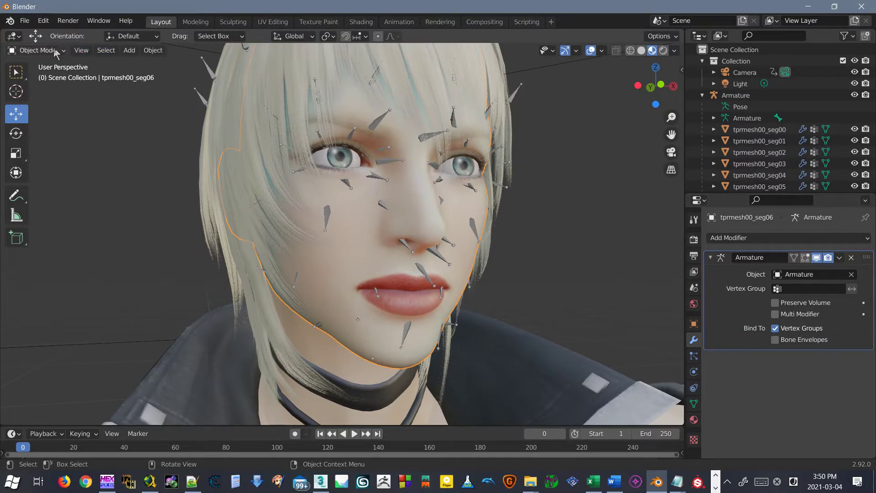
click(29, 52)
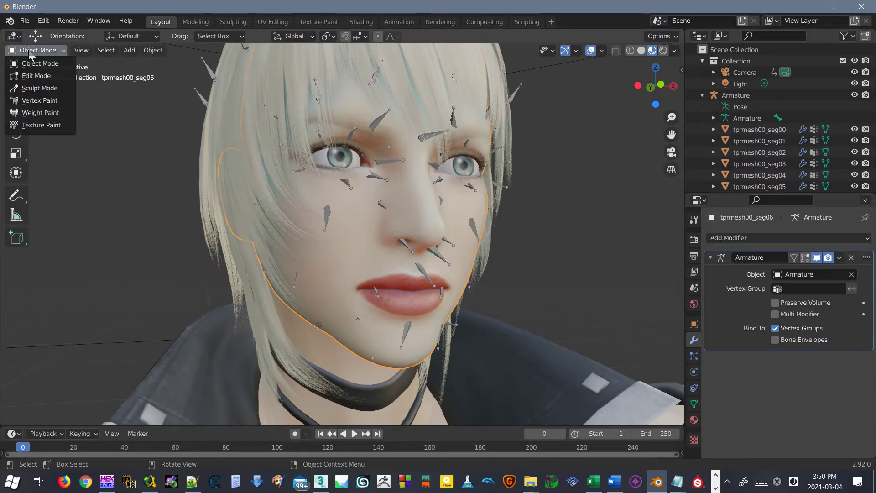
click(40, 101)
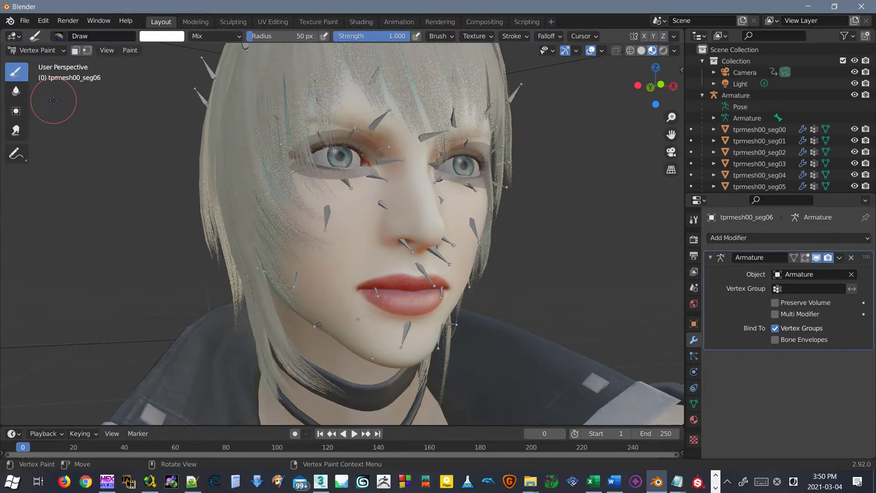
scroll(253, 156, down, 4)
middle_drag(253, 155, 434, 221)
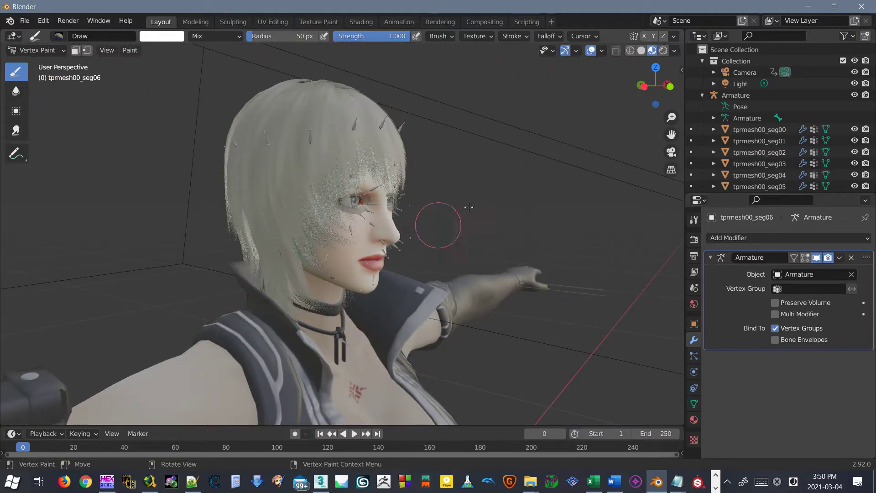
- Show the viewport in Solid shading with Vertex as the colour source, and examine the face
click(674, 51)
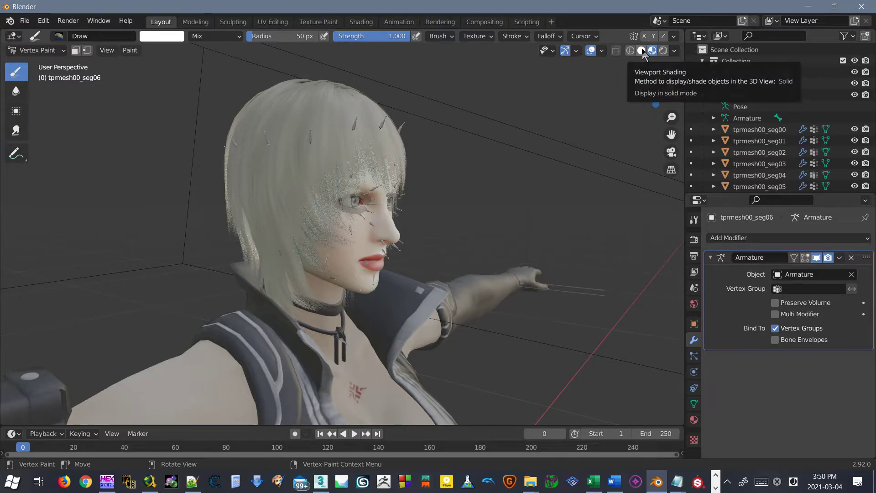
click(642, 51)
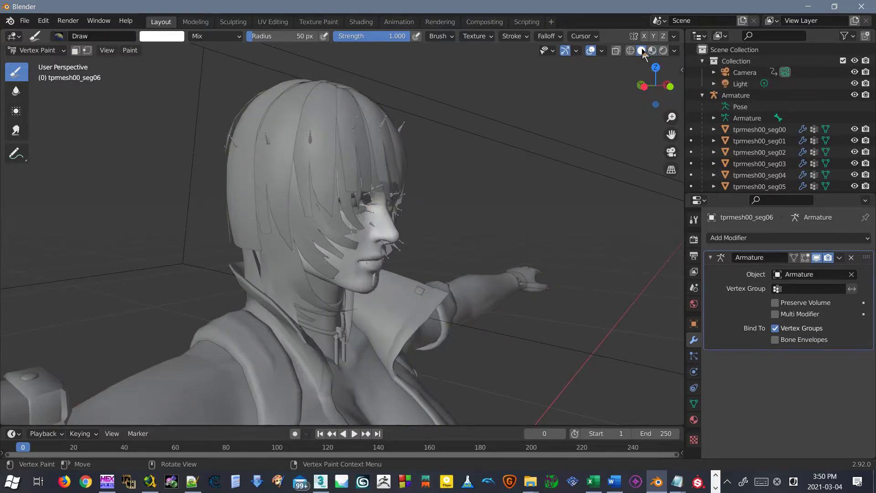
click(673, 50)
click(709, 191)
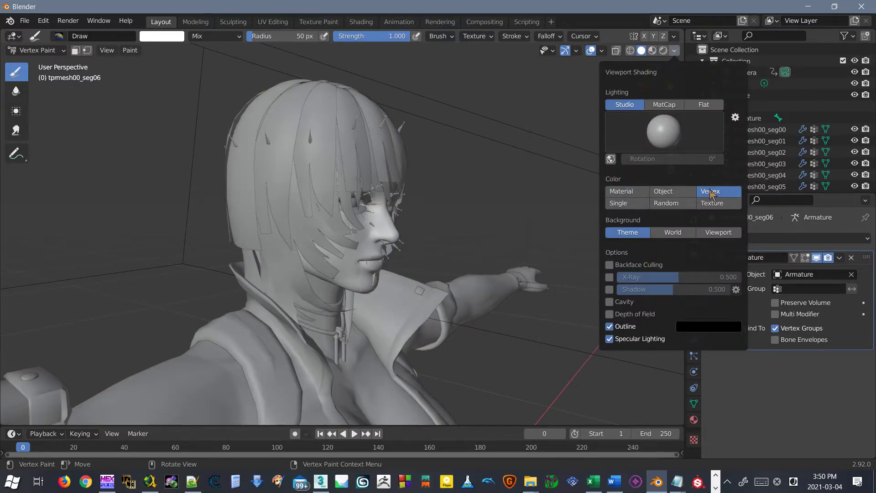
scroll(460, 253, up, 5)
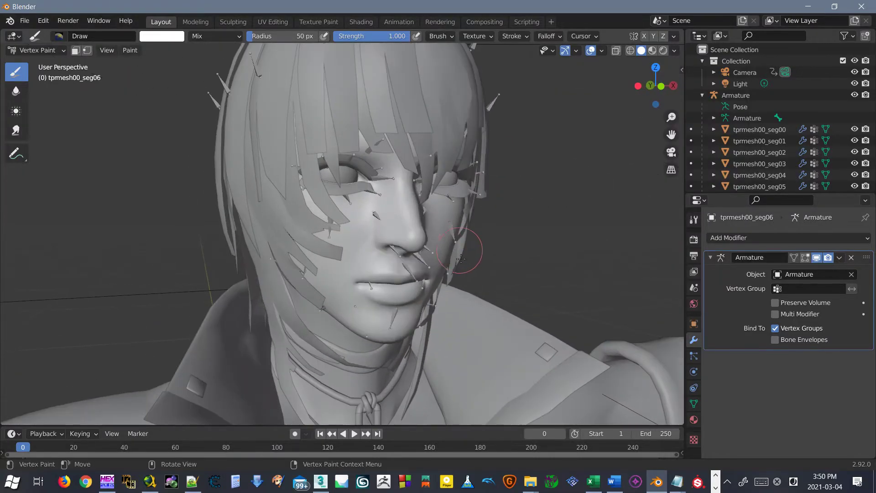
middle_drag(376, 228, 408, 239)
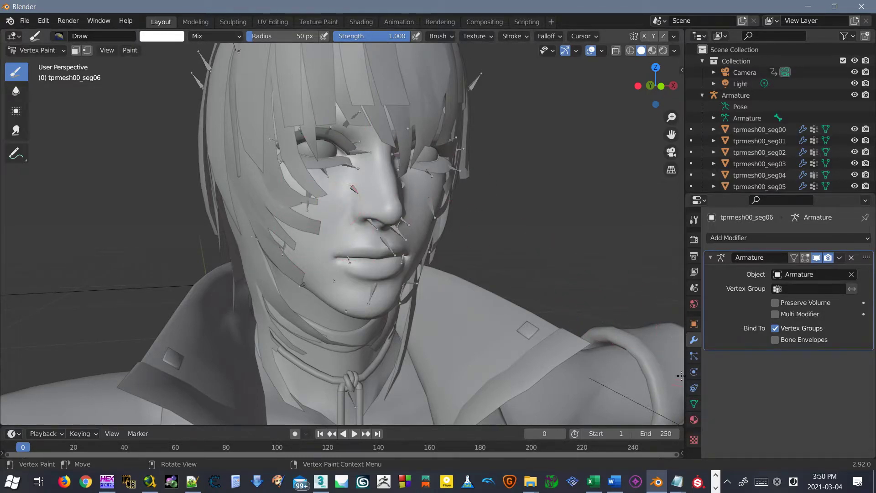
- Add a second vertex colour layer named "LipGLoss" to the face mesh's data
click(693, 404)
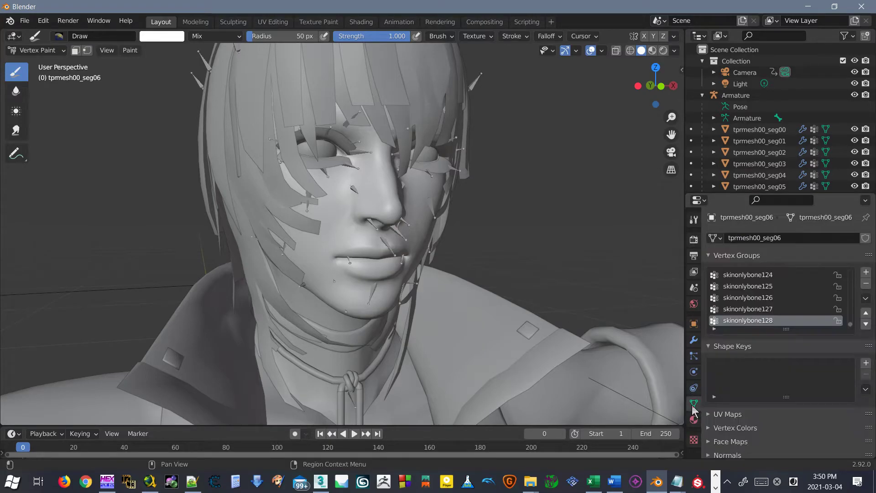
click(707, 256)
click(708, 269)
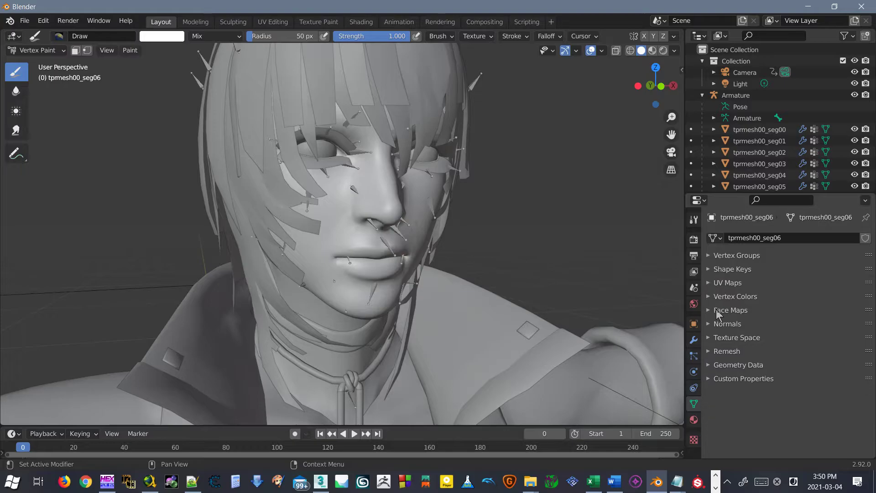
click(716, 298)
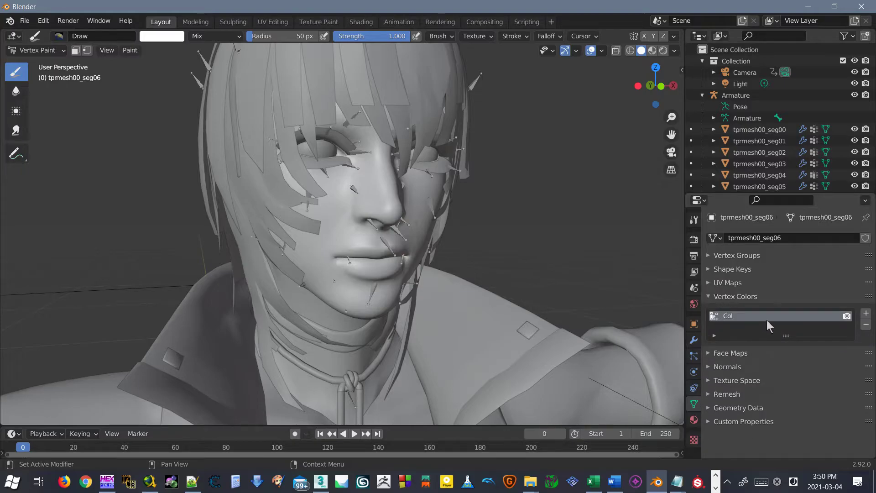
click(865, 314)
text(LipGLoss)
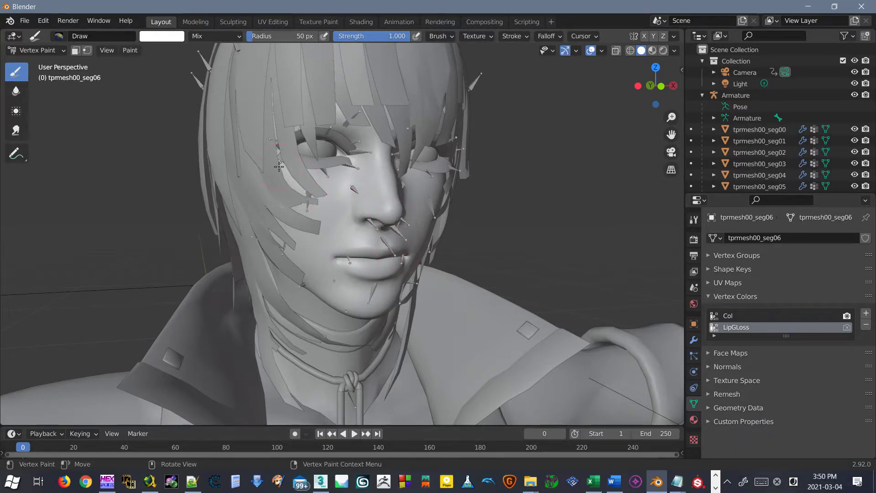
- Set the brush colour to black and paint over the face on the LipGLoss layer
scroll(352, 133, down, 5)
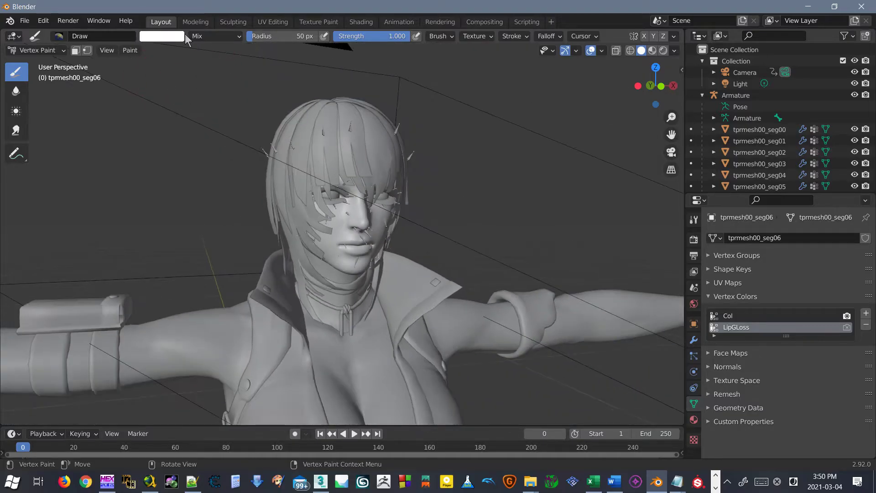
click(170, 36)
drag(239, 95, 238, 133)
drag(347, 244, 361, 215)
scroll(324, 232, down, 8)
scroll(323, 232, down, 2)
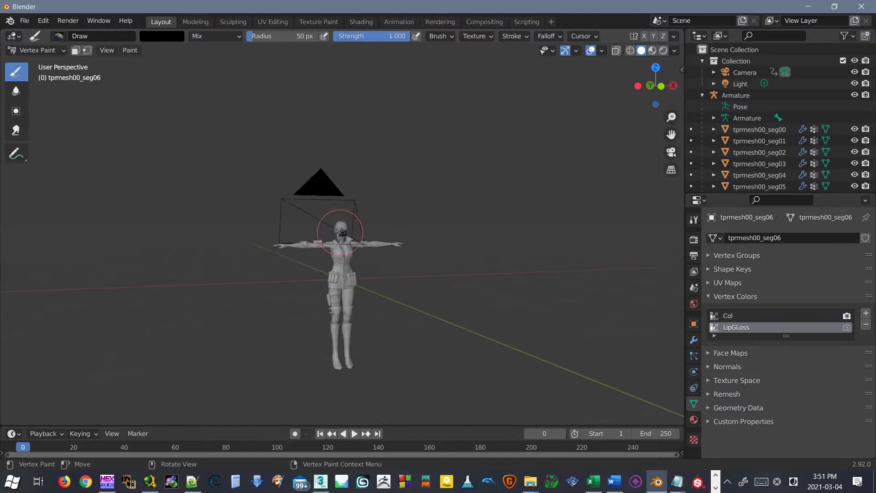
scroll(450, 94, up, 2)
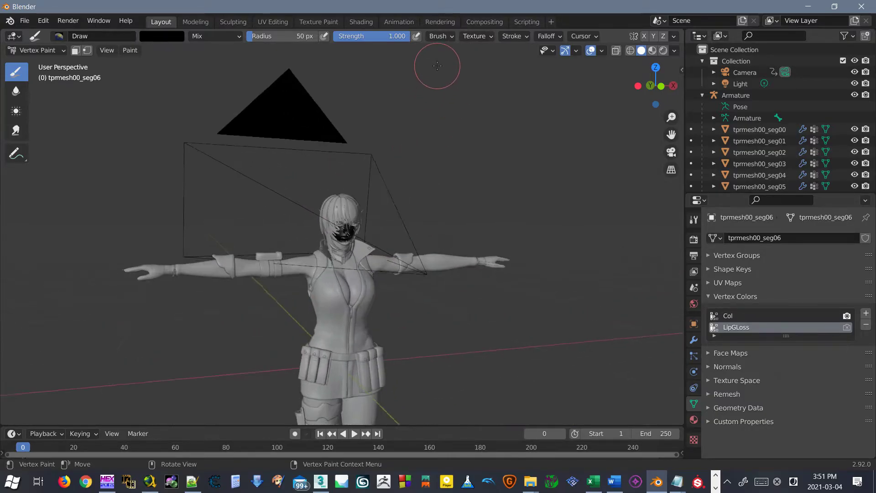
scroll(358, 236, up, 8)
mouse_move(357, 236)
mouse_down()
mouse_move(344, 249)
mouse_move(360, 251)
mouse_up()
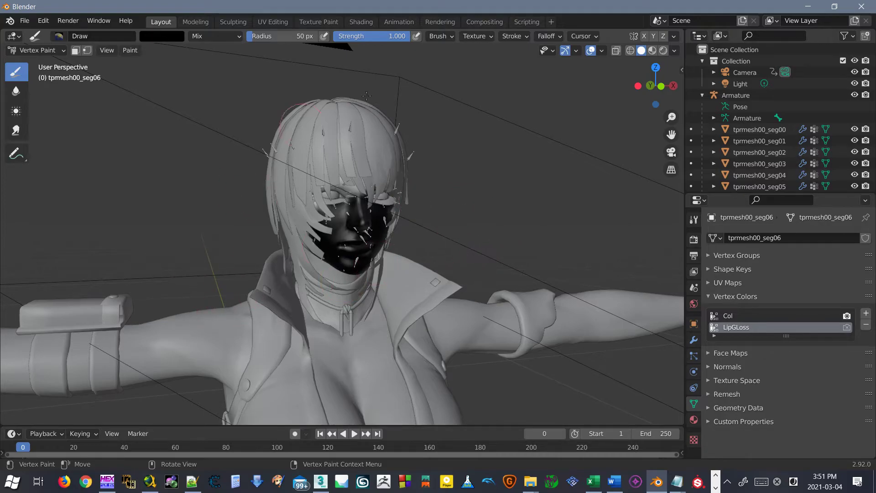
- Turn off Front Faces Only for the brush and set its falloff shape to Projected
scroll(383, 128, down, 3)
middle_drag(381, 142, 330, 145)
scroll(365, 142, up, 2)
scroll(456, 101, down, 1)
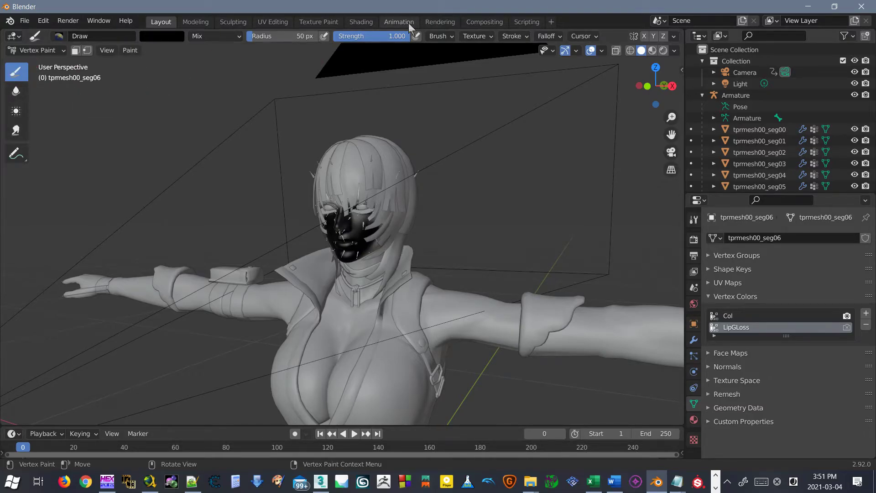
click(436, 36)
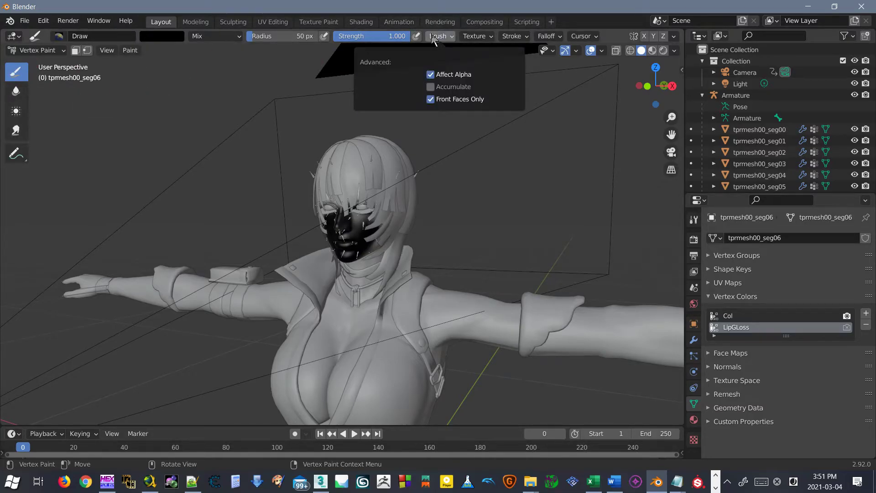
click(430, 99)
mouse_move(512, 35)
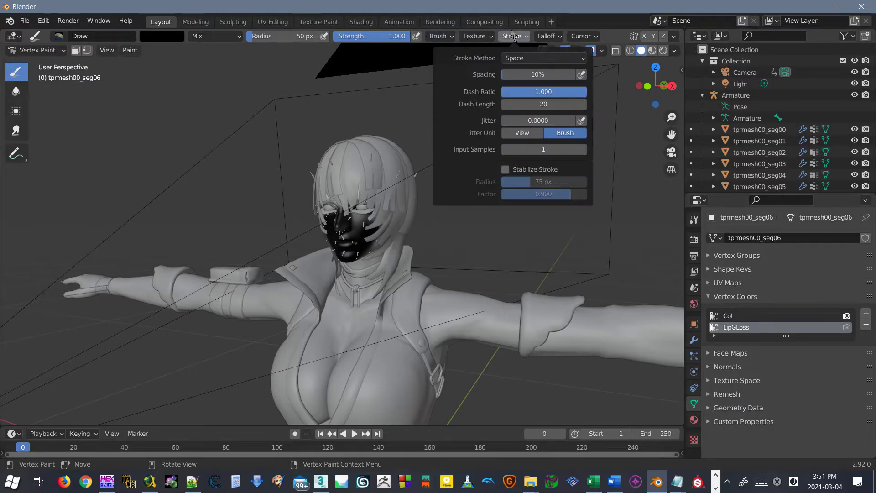
mouse_move(556, 42)
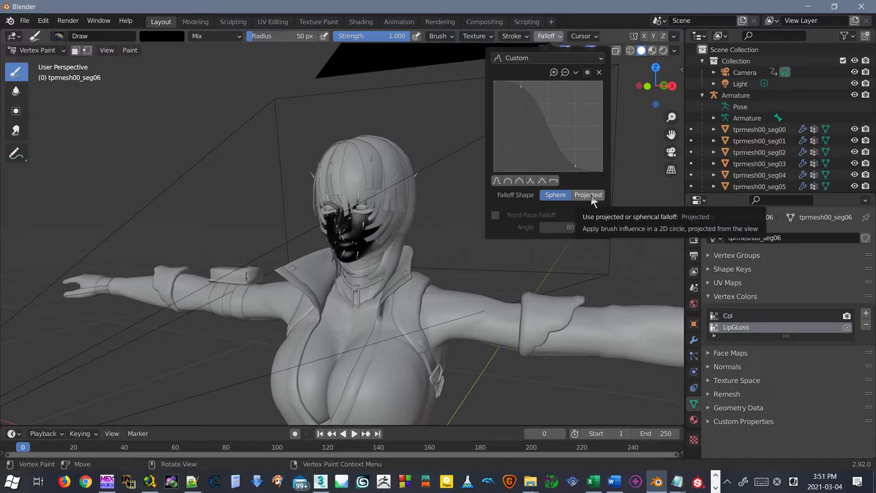
click(591, 195)
- Enlarge the brush radius to 500 px, cover the remaining face areas in black and check them from several angles
scroll(351, 252, down, 5)
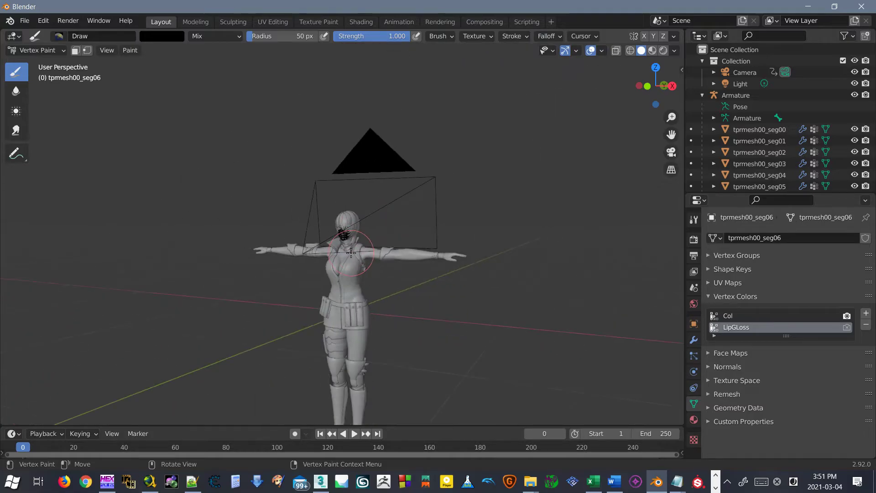
scroll(351, 253, up, 4)
drag(290, 37, 356, 36)
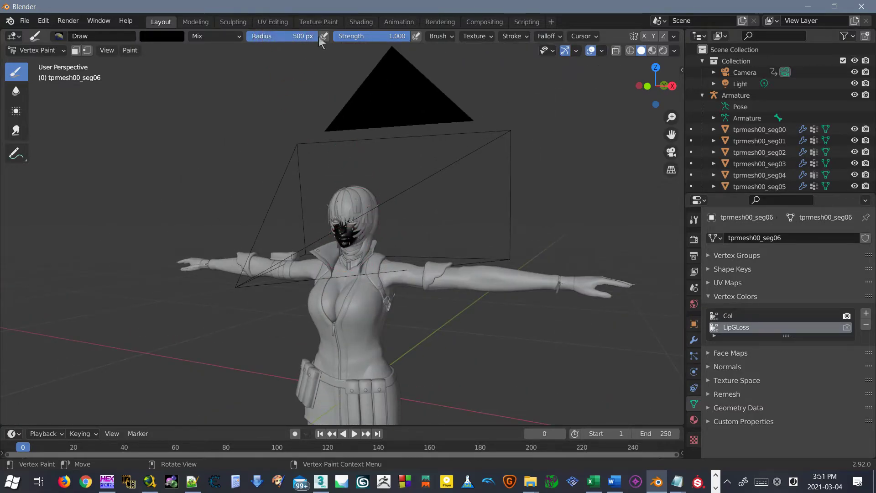
scroll(255, 236, down, 4)
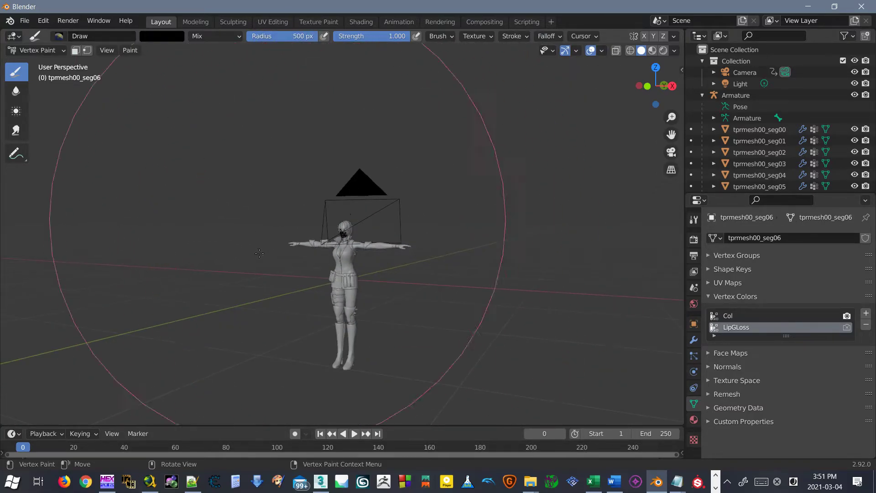
middle_drag(255, 236, 436, 218)
scroll(435, 218, up, 4)
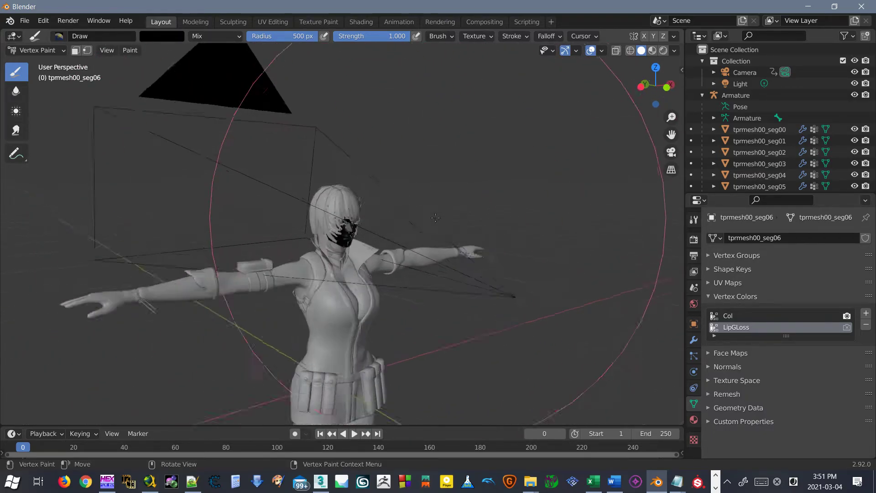
scroll(436, 218, up, 10)
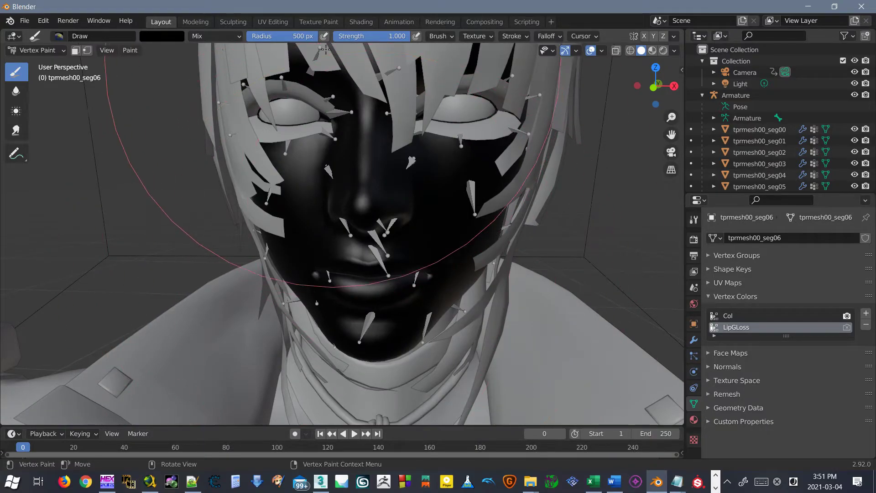
- Set the brush to Sphere falloff with a radius of 42 px and a strength of 0.018
click(449, 37)
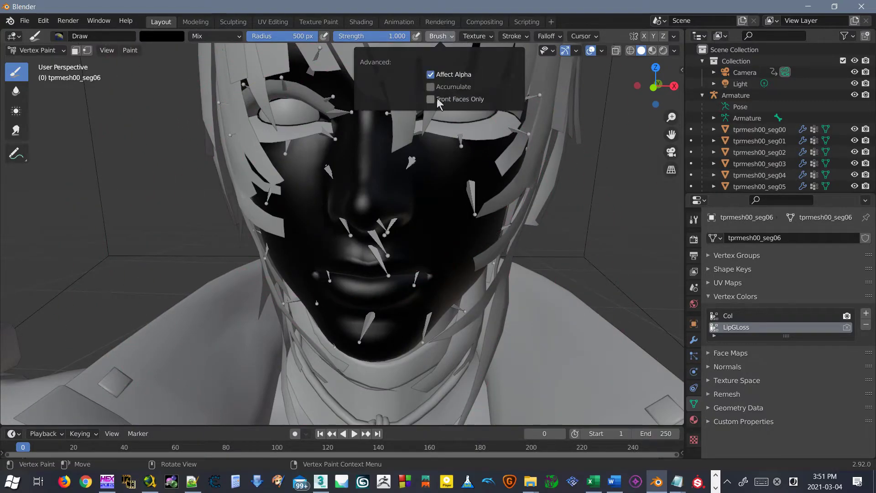
mouse_move(546, 36)
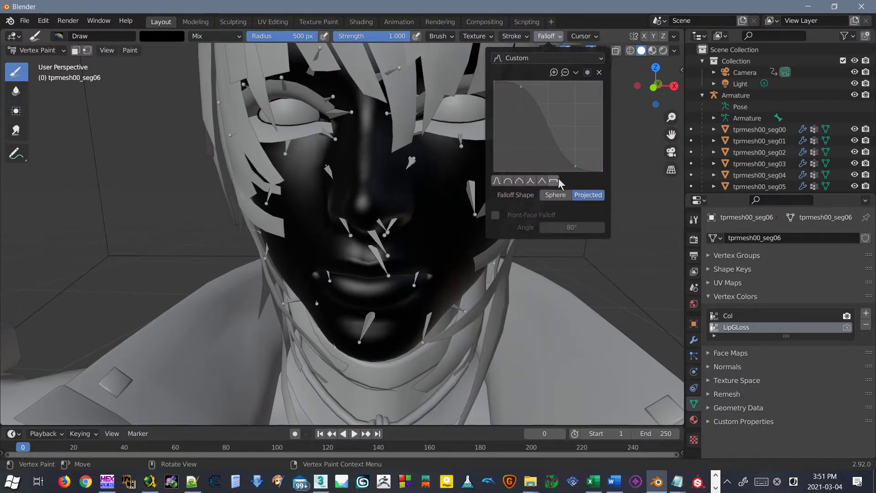
click(557, 196)
middle_drag(429, 141, 425, 110)
scroll(384, 82, up, 1)
drag(309, 39, 259, 39)
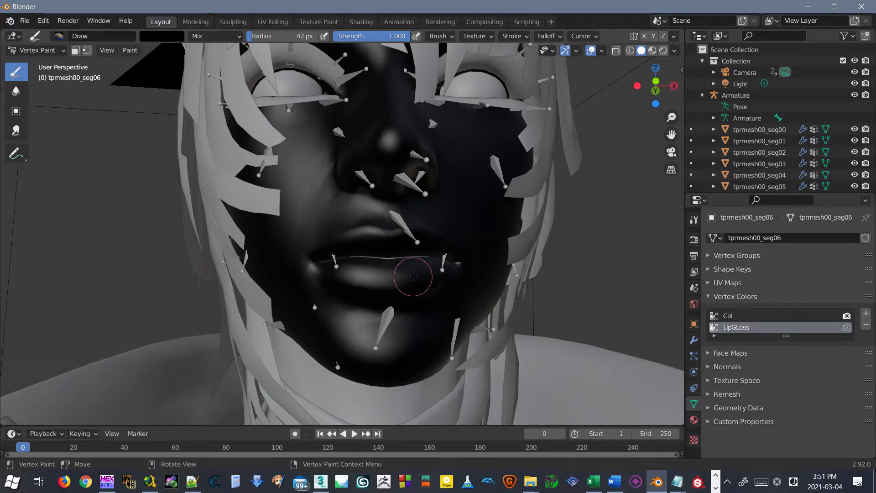
drag(381, 40, 323, 40)
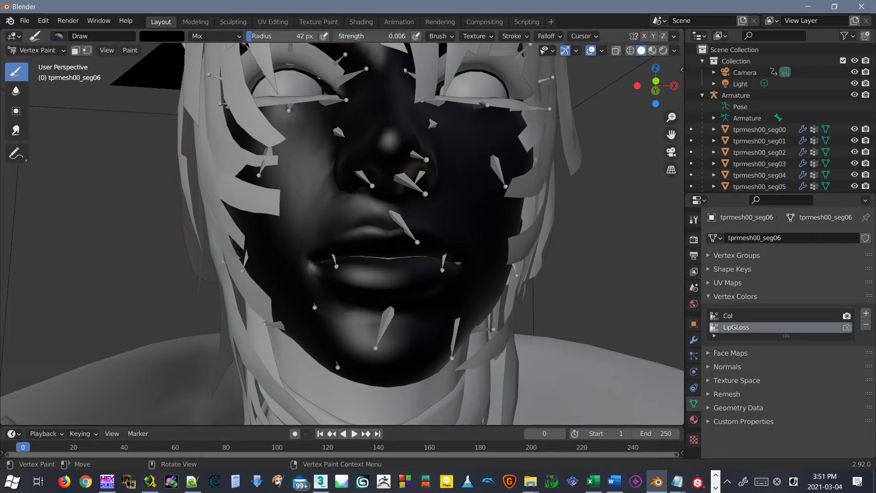
scroll(255, 205, up, 6)
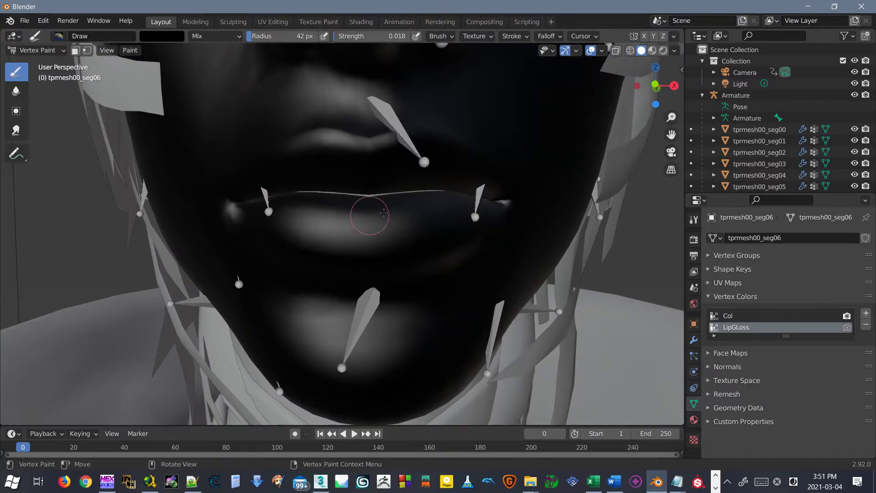
- Paint the lower and upper lips with a white brush, raising its strength to 0.023 and 0.082
middle_drag(355, 215, 393, 242)
click(162, 36)
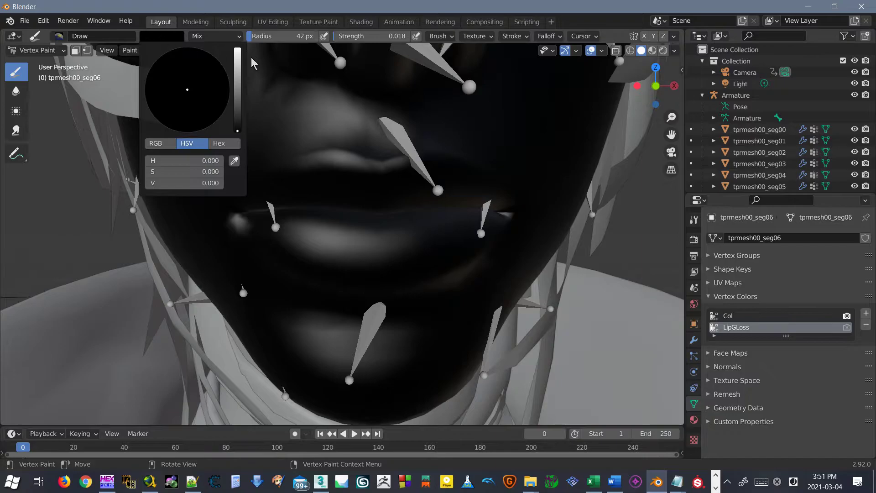
click(237, 53)
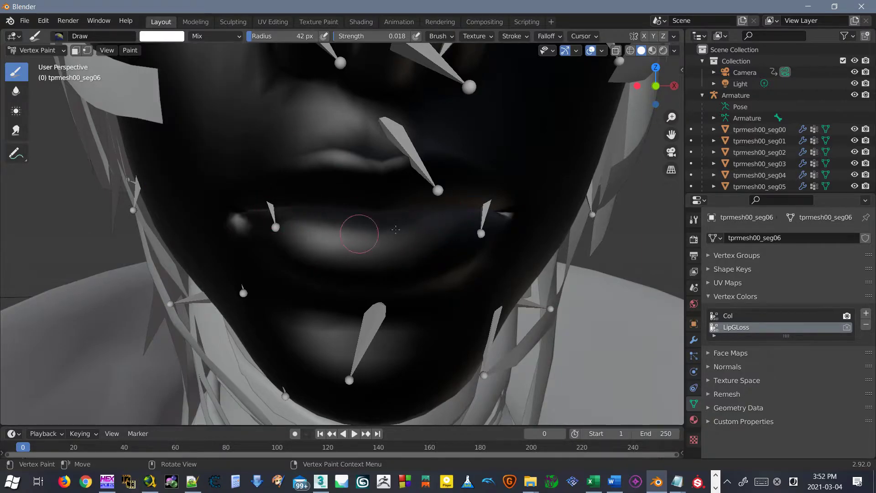
drag(336, 38, 337, 39)
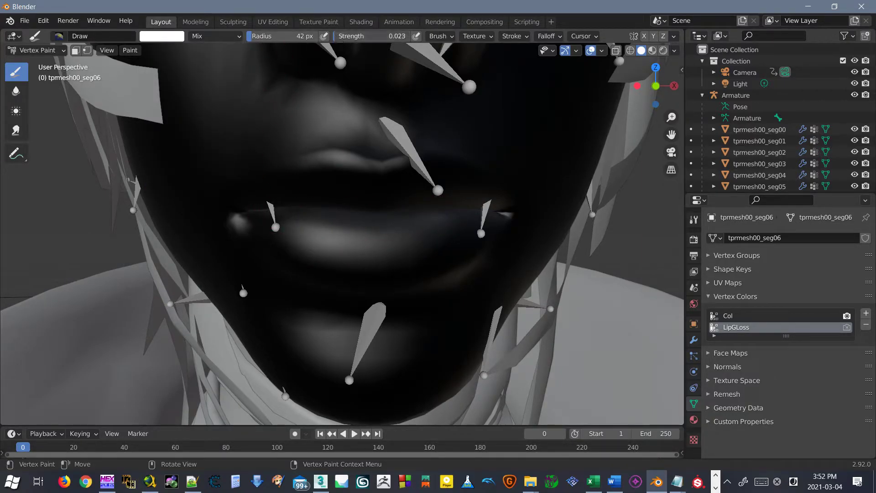
mouse_move(440, 220)
mouse_down()
mouse_move(433, 217)
mouse_move(461, 225)
mouse_move(445, 231)
mouse_up()
middle_drag(445, 230, 433, 188)
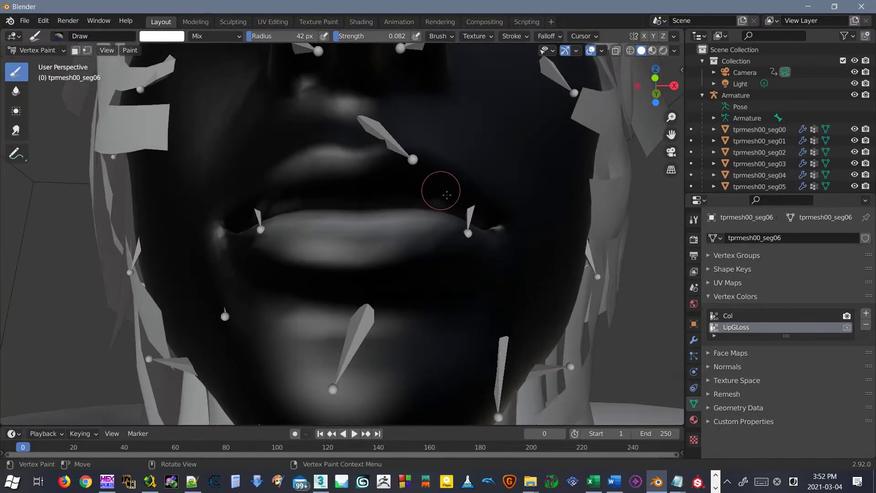
mouse_move(394, 188)
mouse_down()
mouse_move(254, 204)
mouse_move(415, 191)
mouse_move(475, 197)
mouse_move(457, 224)
mouse_move(358, 241)
mouse_move(288, 224)
mouse_up()
drag(411, 188, 276, 193)
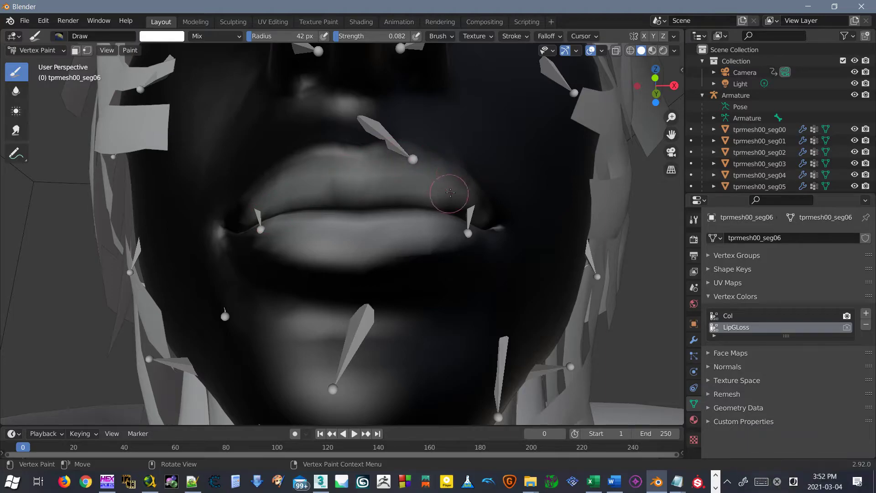
- Raise the brush strength to 0.316 and brighten the lower and upper lips with more white
drag(339, 37, 358, 36)
middle_drag(421, 239, 436, 252)
drag(439, 268, 377, 262)
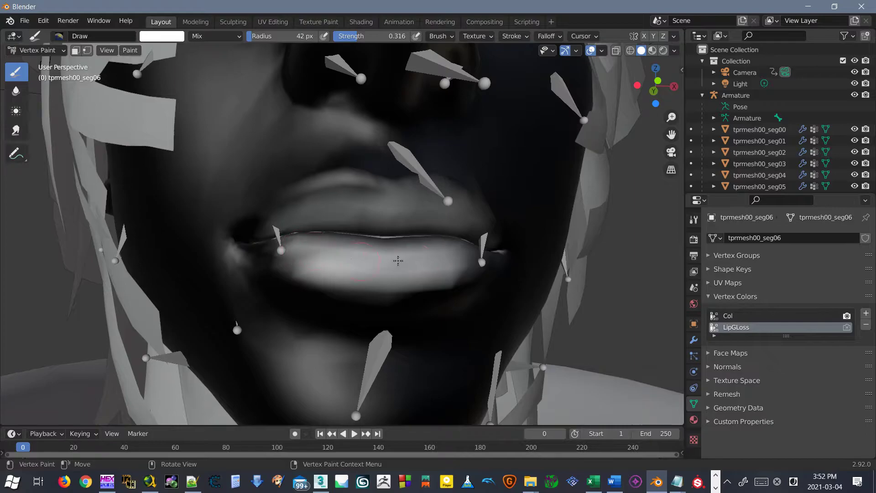
mouse_move(432, 202)
mouse_down()
mouse_move(297, 196)
mouse_move(366, 206)
mouse_up()
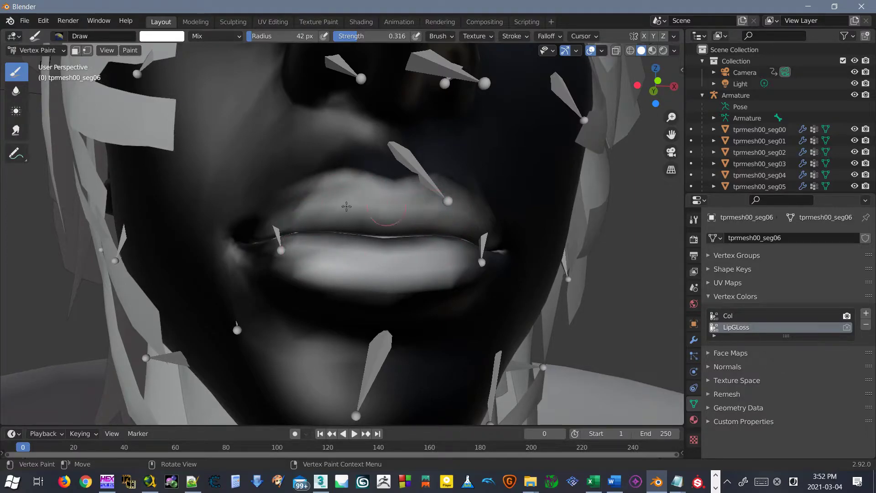
drag(436, 205, 467, 217)
- Paint both lips white at brush strength 1.000 and check the result on the whole face
drag(372, 37, 421, 48)
drag(436, 202, 326, 207)
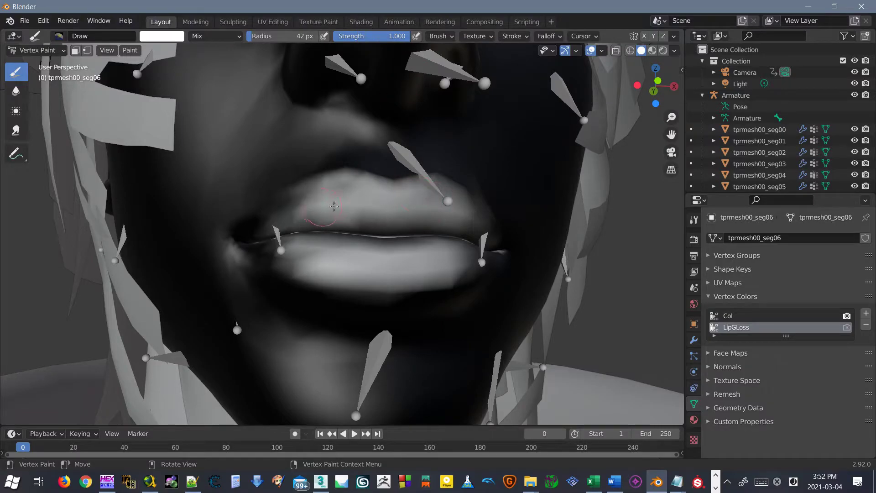
mouse_move(447, 250)
mouse_down()
mouse_move(338, 259)
mouse_move(430, 263)
mouse_move(307, 254)
mouse_up()
scroll(374, 194, down, 8)
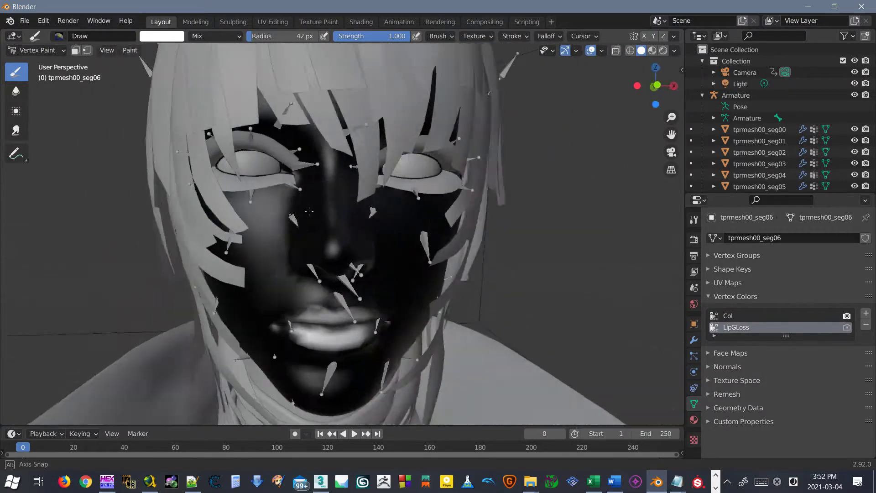
scroll(319, 183, down, 5)
middle_drag(431, 242, 462, 229)
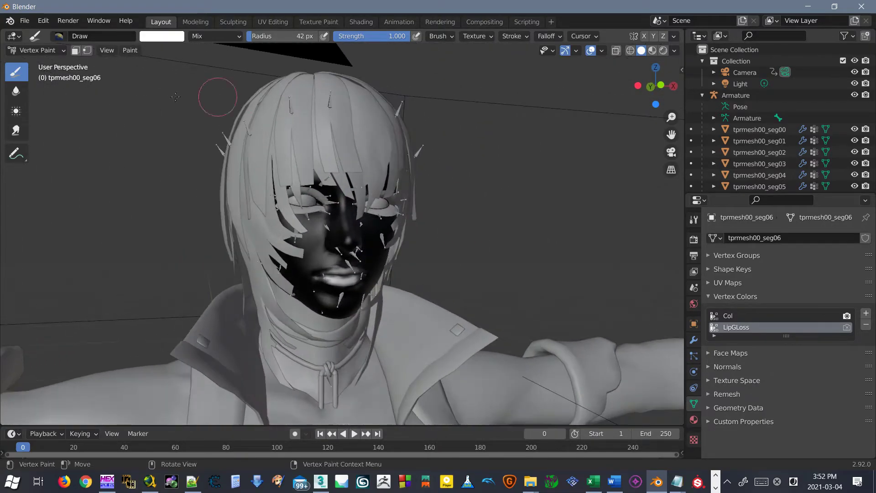
- Return the face mesh to Object Mode and set the solid viewport shading to MatCap lighting with Object colour
click(36, 51)
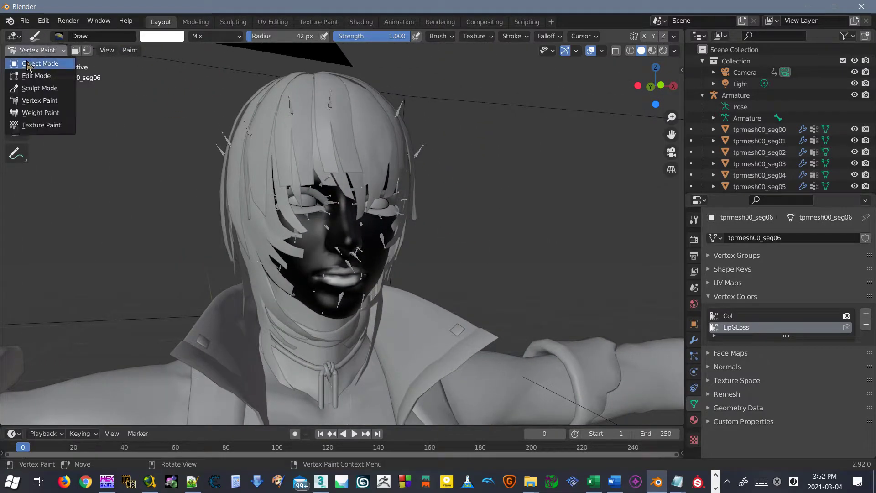
click(34, 63)
click(675, 51)
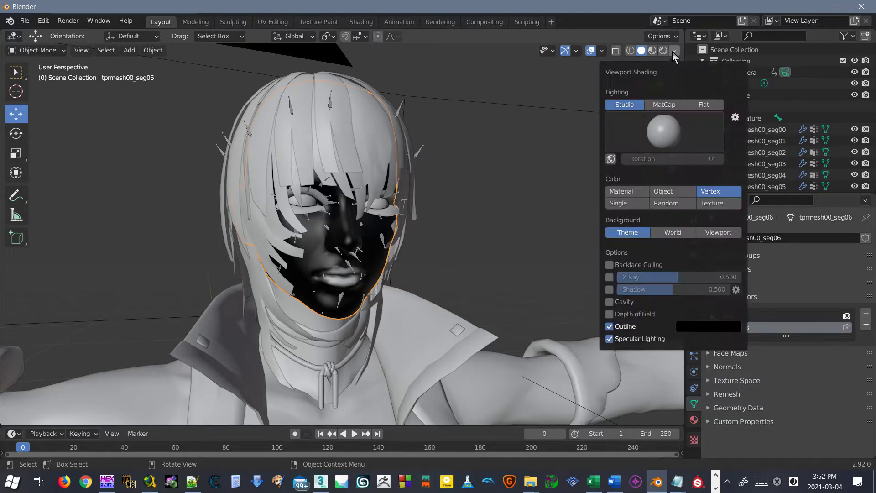
click(669, 104)
click(674, 51)
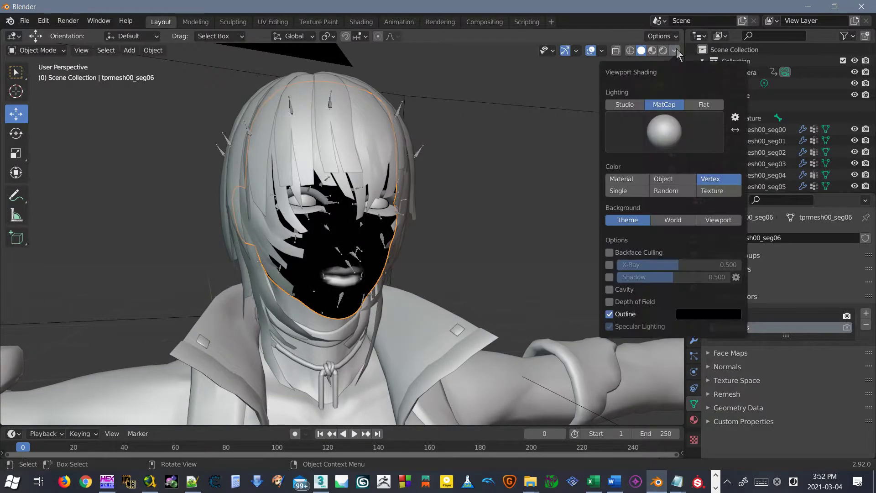
click(665, 180)
click(489, 134)
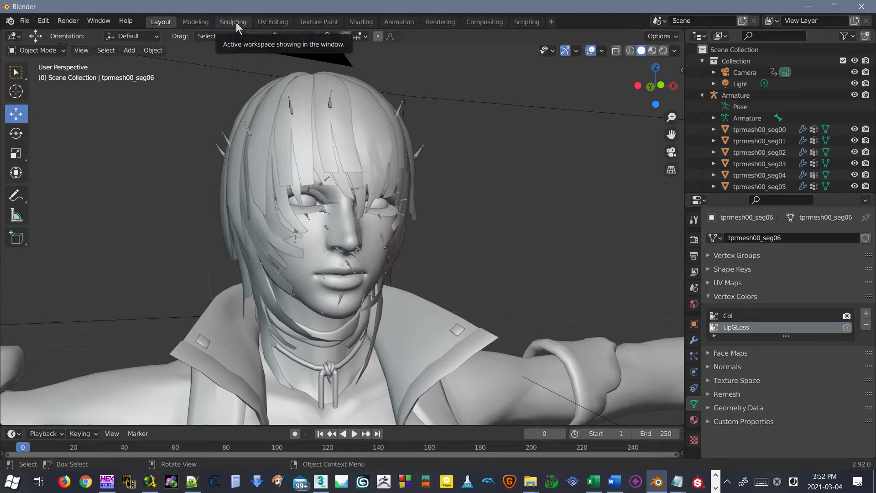
- Open the Shading workspace and spread out the tprmat00_seg06 nodes, moving the base colour image up and the Ambient node down
click(356, 21)
middle_drag(309, 305, 417, 308)
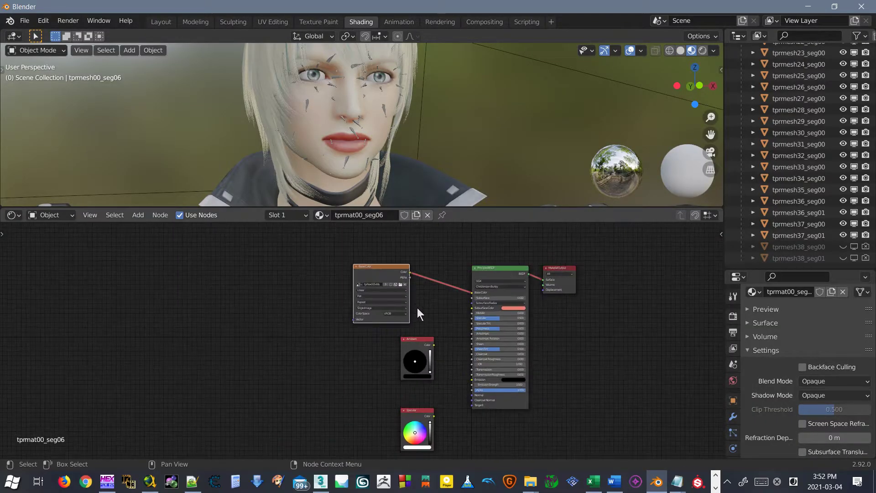
drag(383, 293, 396, 266)
drag(399, 345, 364, 400)
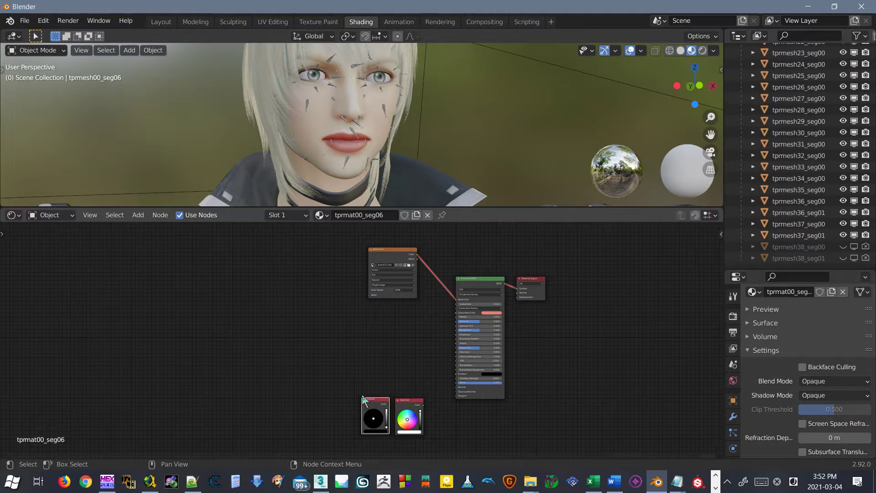
- Add a Vertex Color node to the face material and assign it the LipGLoss layer
click(137, 218)
mouse_move(148, 245)
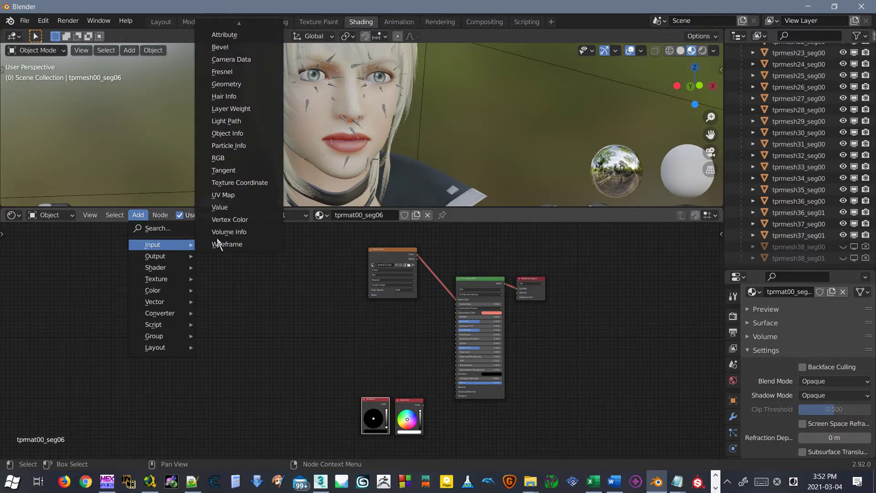
click(230, 219)
click(367, 347)
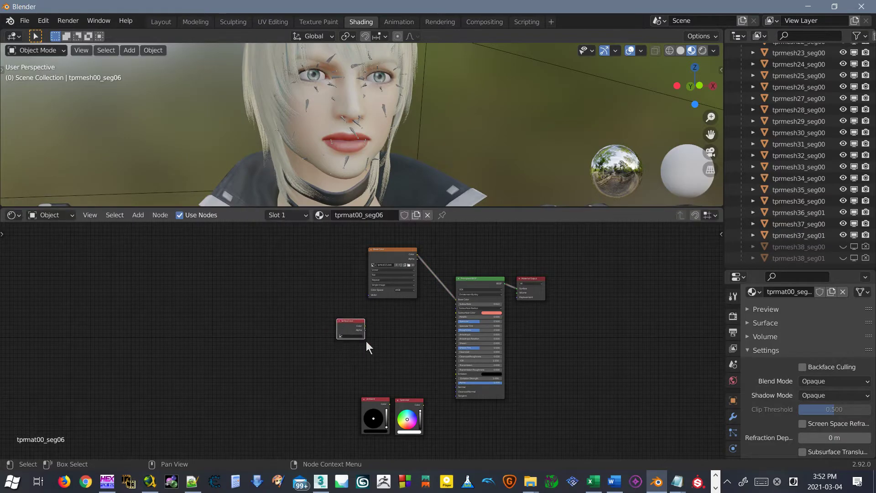
scroll(366, 347, up, 6)
click(272, 327)
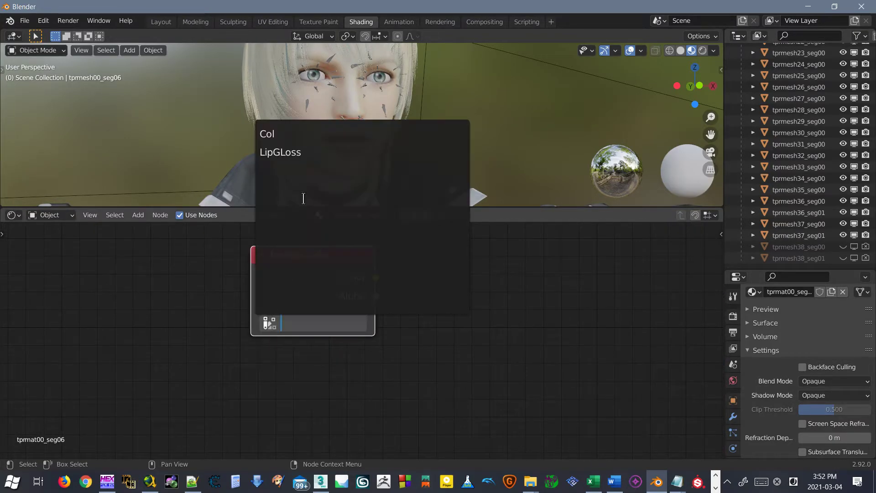
click(294, 152)
- Connect the LipGLoss Vertex Color output to the Principled BSDF's Roughness and inspect the lips up close
scroll(479, 290, down, 2)
middle_drag(479, 289, 226, 319)
drag(95, 314, 316, 343)
middle_drag(418, 364, 266, 347)
scroll(212, 340, up, 3)
drag(160, 327, 251, 309)
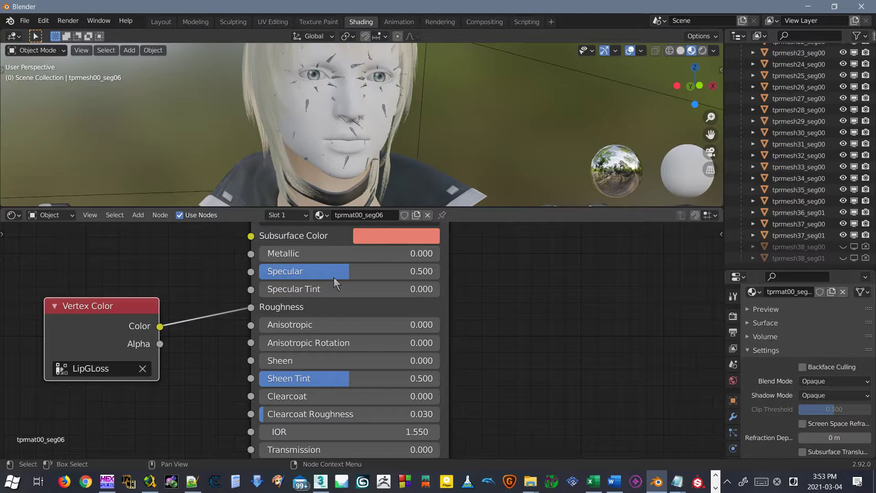
scroll(366, 149, up, 6)
mouse_move(366, 149)
middle_down()
mouse_move(414, 146)
mouse_move(442, 133)
mouse_move(391, 164)
mouse_move(360, 170)
middle_up()
scroll(360, 170, down, 1)
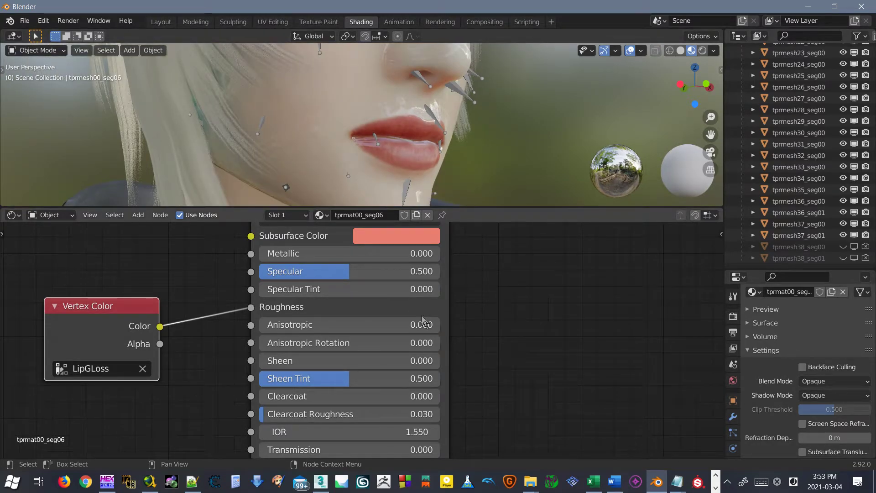
- Move the Vertex Color node away from the Principled BSDF to make room for another node between them
scroll(384, 170, down, 1)
scroll(386, 173, down, 1)
scroll(174, 285, down, 1)
middle_drag(173, 284, 398, 287)
scroll(398, 288, up, 1)
drag(318, 320, 142, 313)
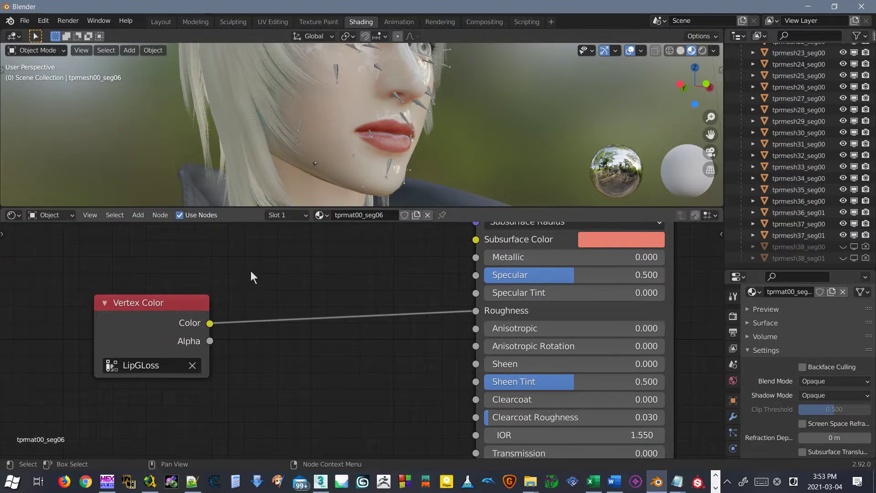
click(134, 216)
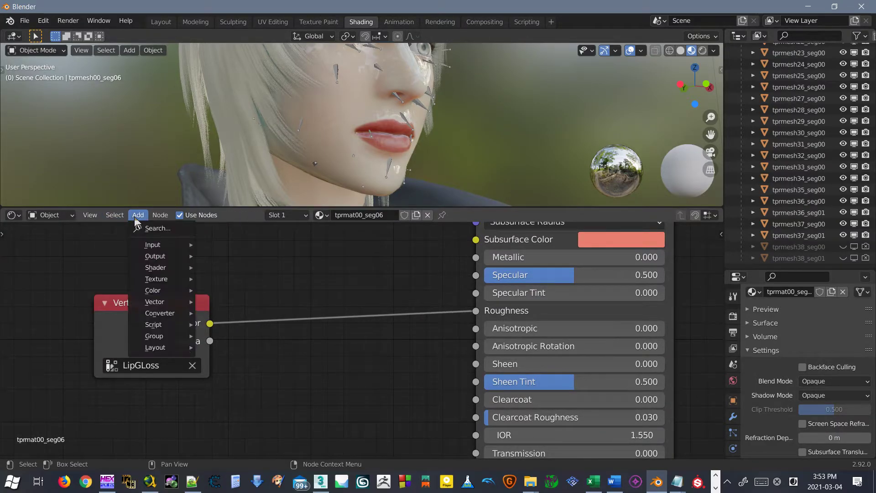
mouse_move(144, 245)
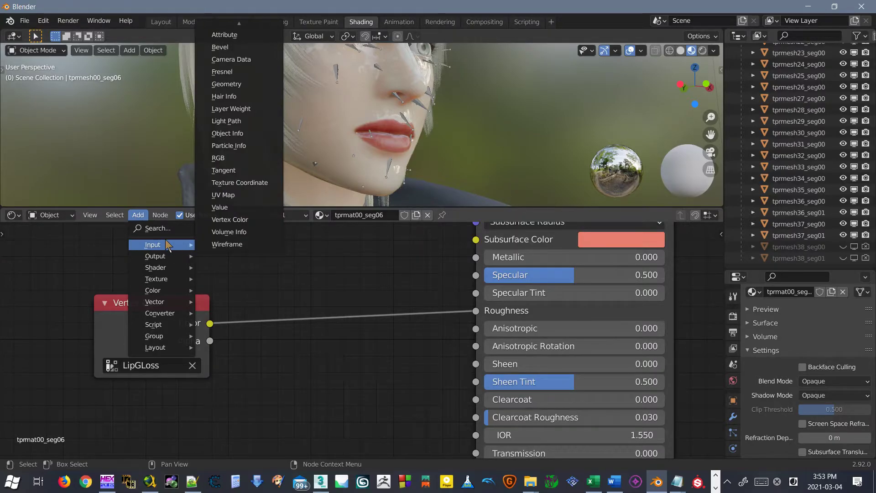
mouse_move(168, 261)
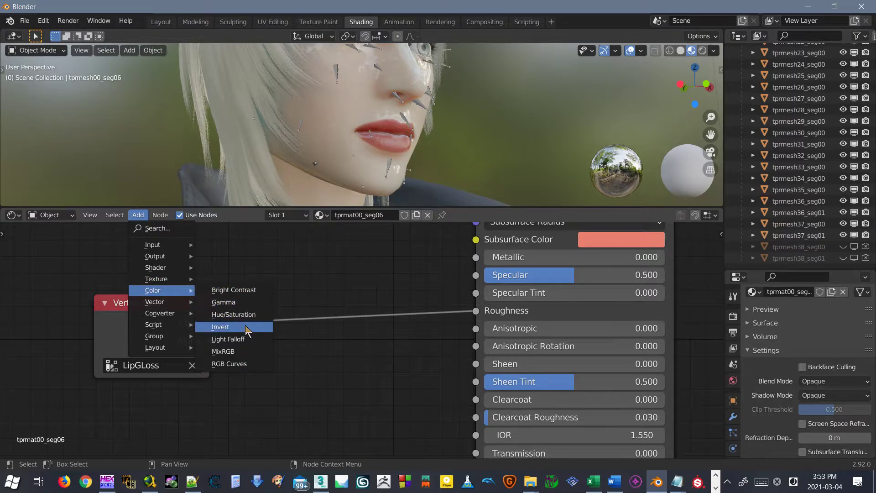
click(245, 327)
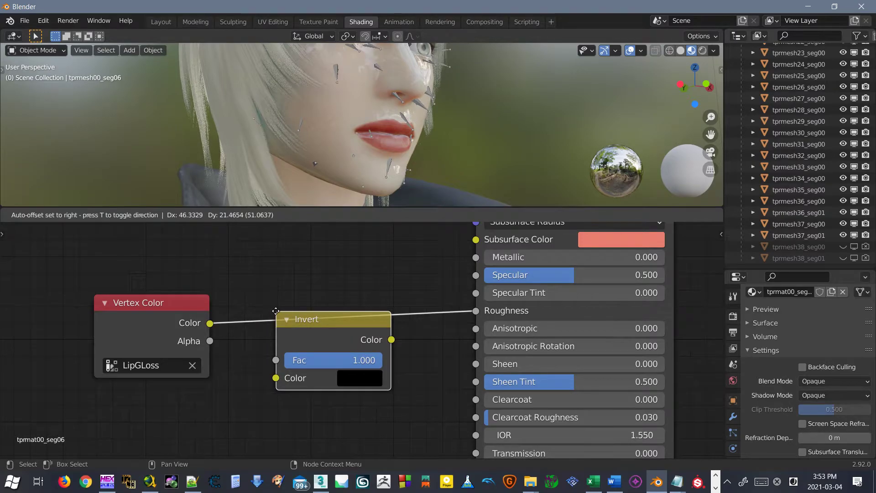
right_click(252, 292)
- Insert a Math node on the link between Vertex Color and Roughness and set its operation to Multiply Add
click(138, 215)
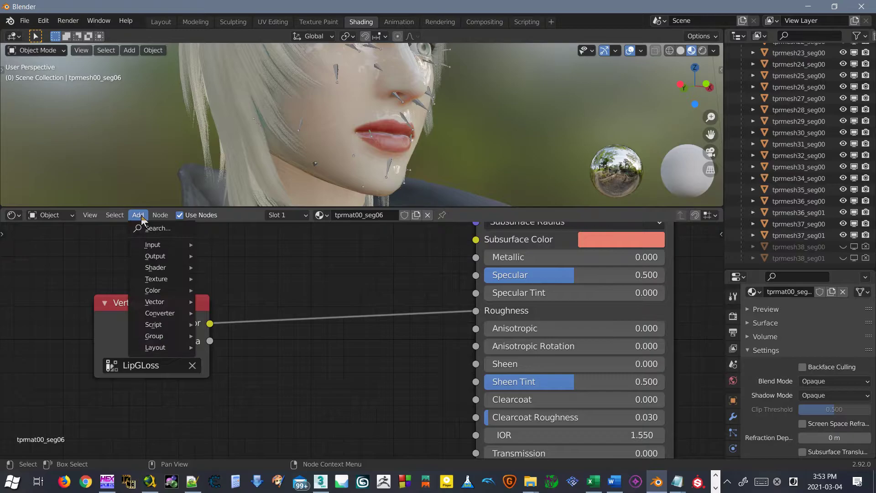
mouse_move(163, 303)
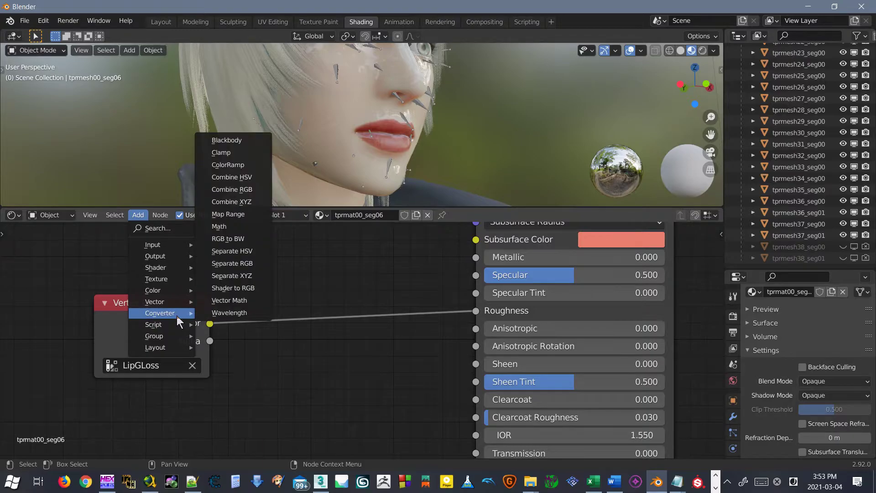
click(232, 229)
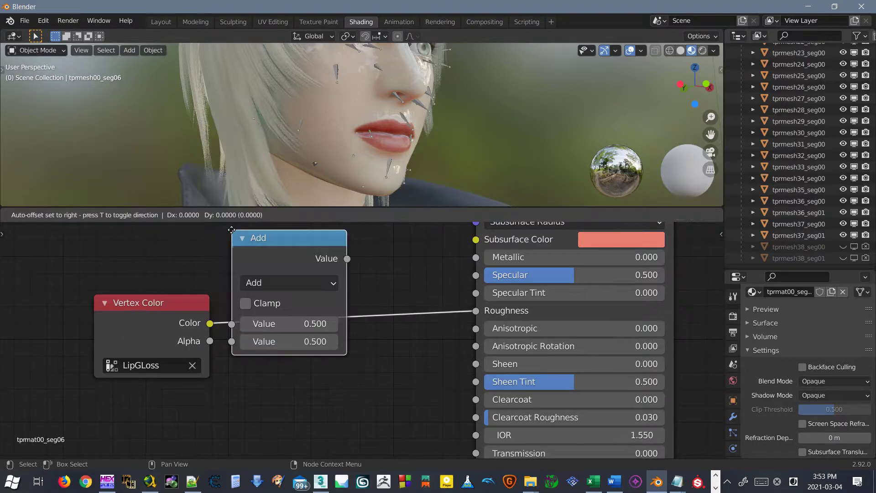
click(275, 293)
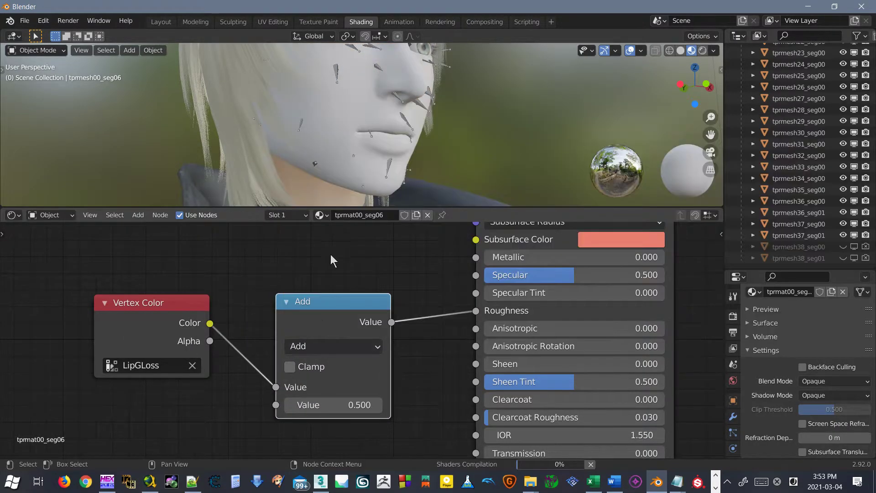
click(303, 349)
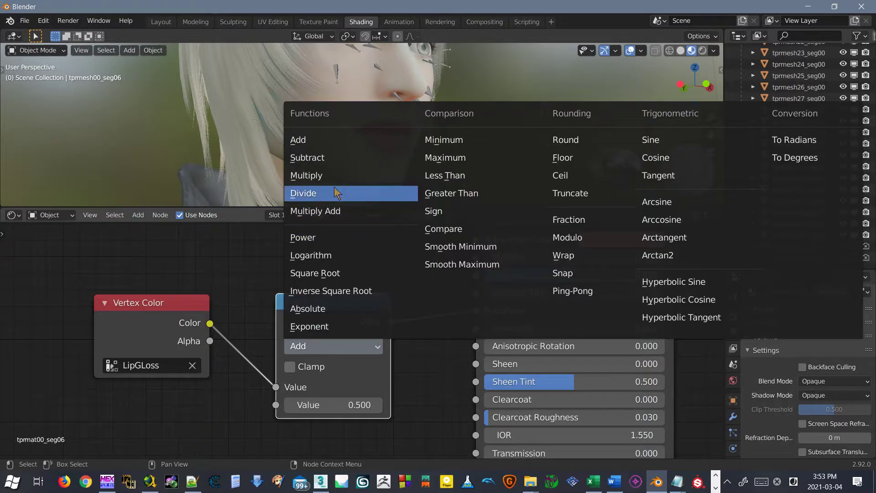
click(330, 211)
- Set the Multiply Add node's Multiplier to -1 and Addend to 1, and check the lip gloss in a maximised view
click(355, 400)
text(-1)
key(Return)
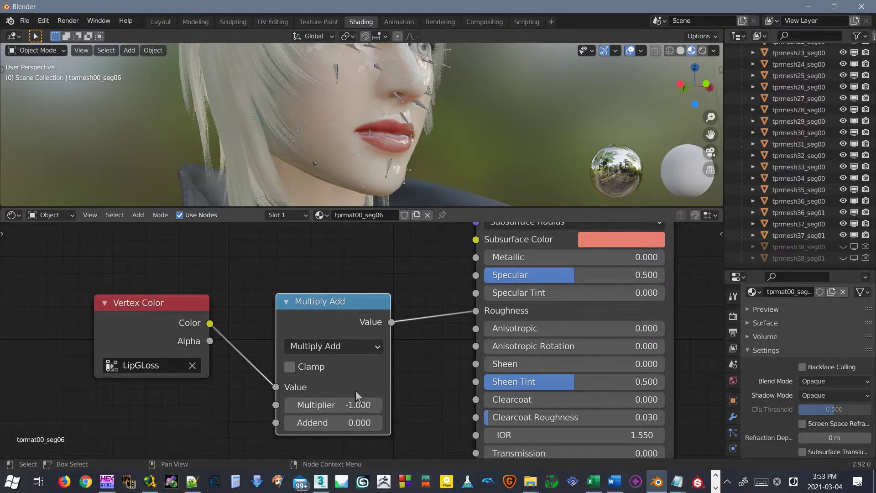
click(364, 424)
text(1)
key(Return)
scroll(411, 153, up, 5)
middle_drag(412, 154, 438, 162)
key(ctrl+space)
scroll(437, 162, up, 3)
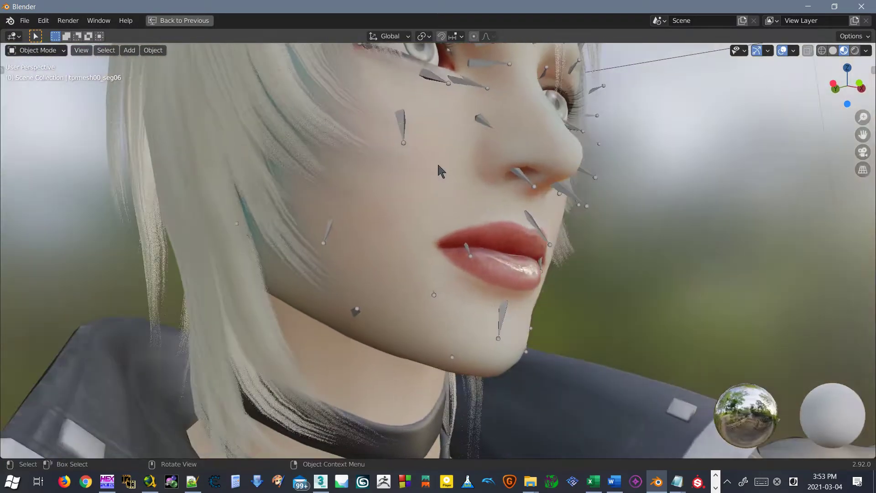
middle_drag(481, 197, 517, 183)
key(ctrl+space)
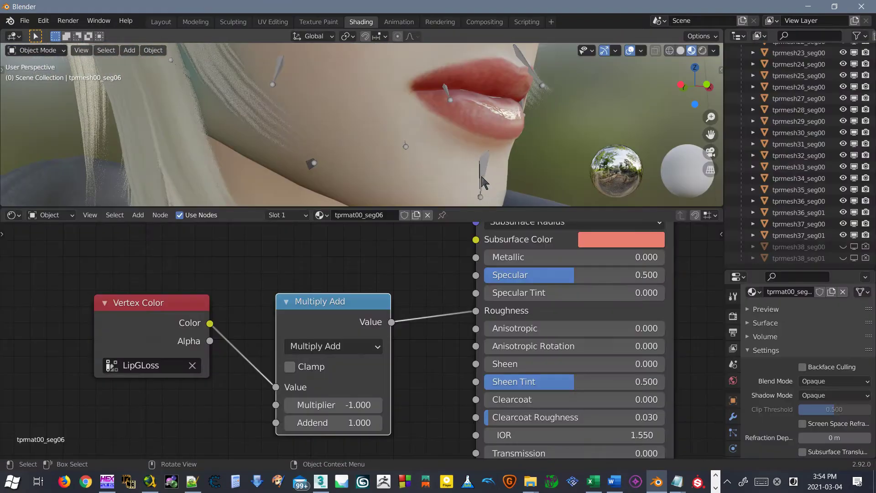
- Raise the skin shader's Specular to 1.000, set the Multiply Add node's Addend to 0.400, and inspect the lips
drag(505, 276, 598, 276)
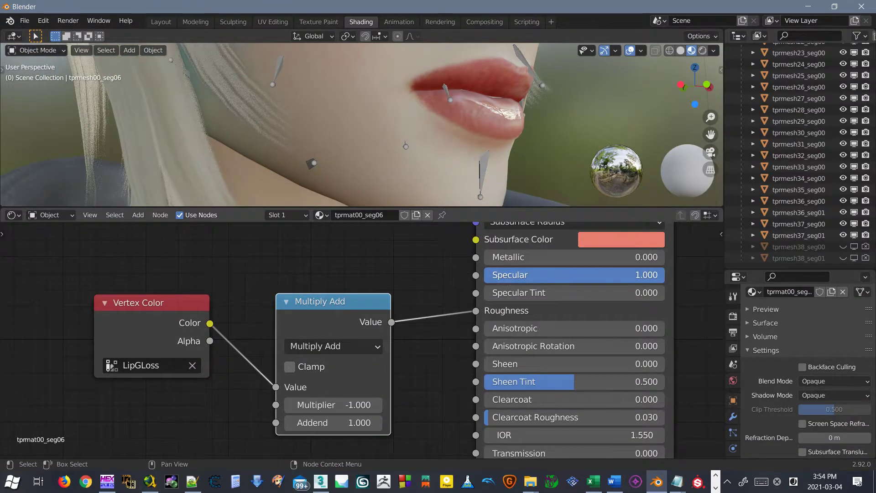
drag(347, 423, 329, 423)
scroll(470, 190, down, 3)
mouse_move(471, 189)
middle_down()
mouse_move(376, 195)
mouse_move(497, 197)
mouse_move(577, 222)
mouse_move(481, 218)
middle_up()
key(ctrl+space)
scroll(480, 218, up, 4)
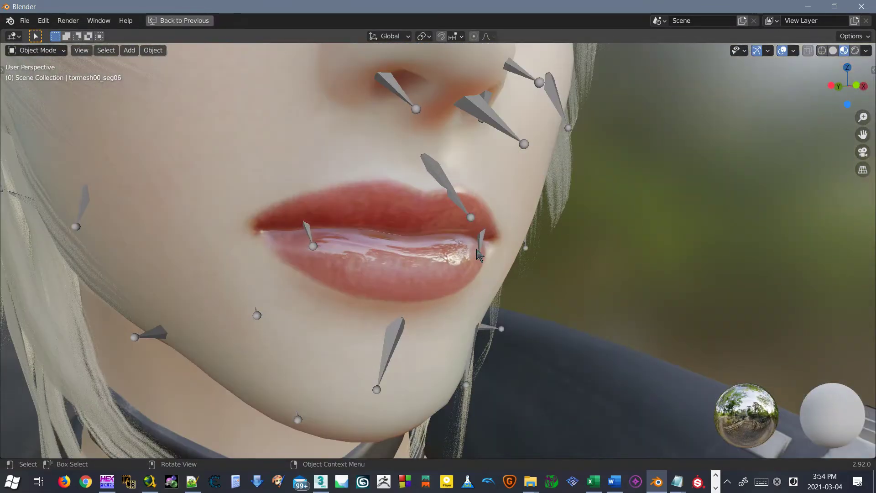
key(ctrl+space)
scroll(428, 289, down, 5)
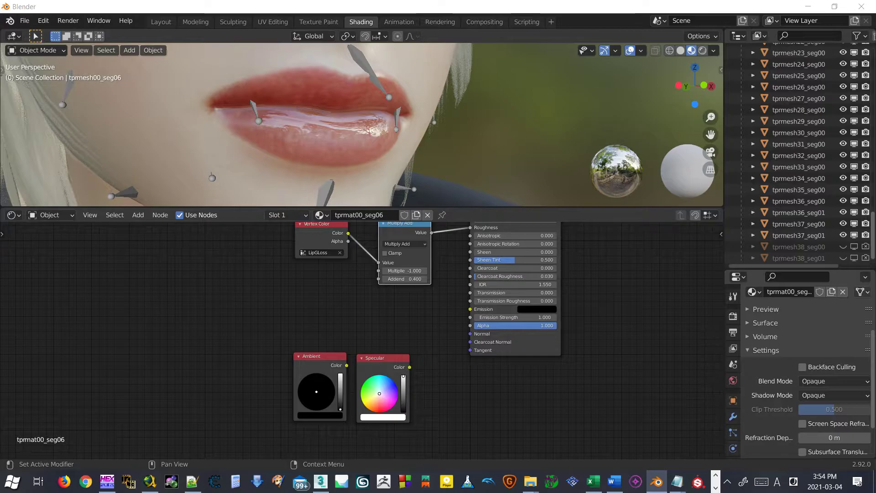
- Switch to the r_son_a folder in File Explorer and view the face normal map tprtex016.dds
key(alt+Tab)
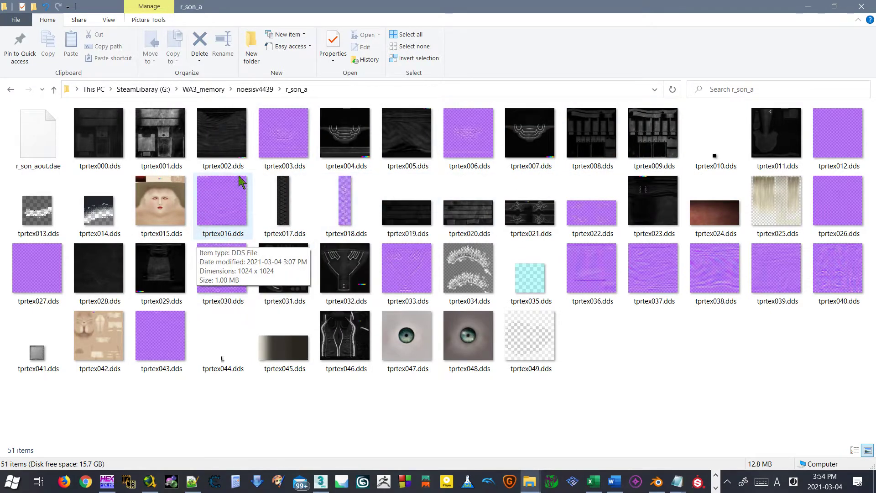
click(179, 219)
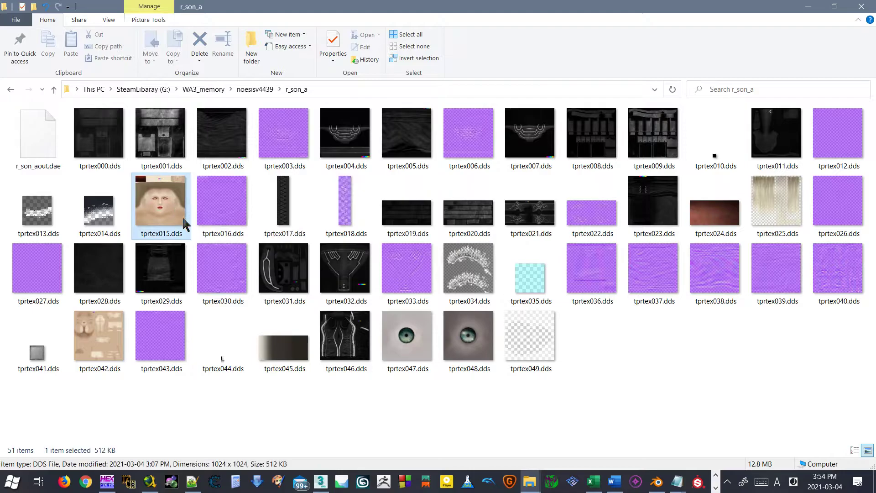
double_click(221, 221)
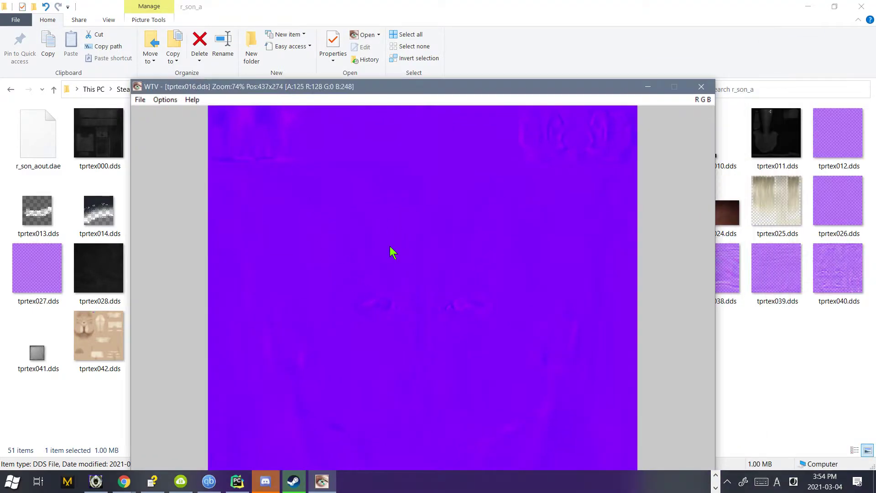
click(702, 89)
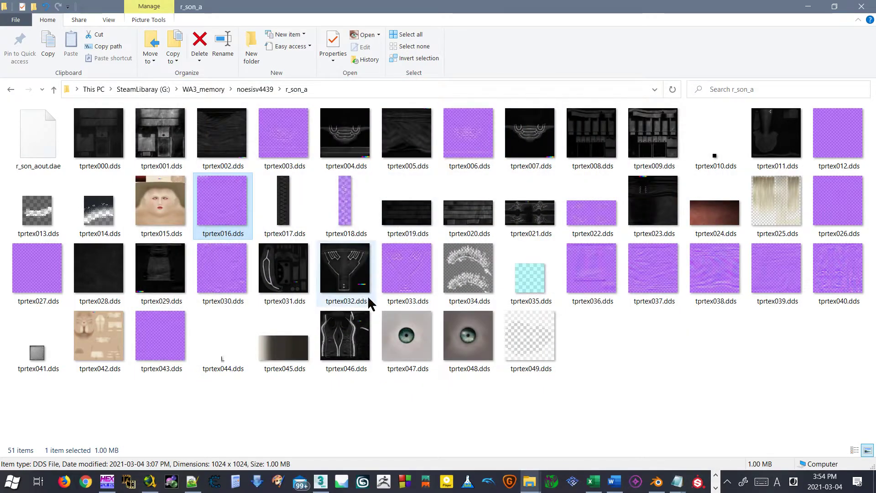
click(280, 482)
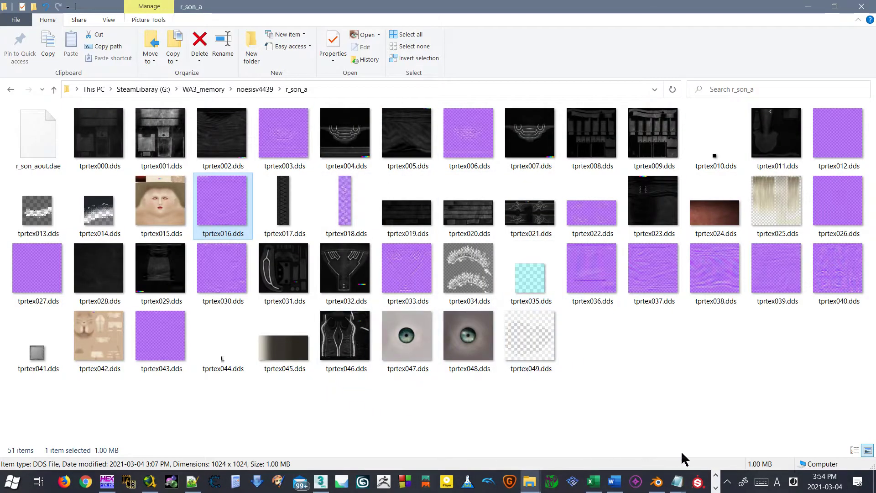
- Restore the Blender and r_son_a File Explorer windows to smaller sizes and place the texture folder beside the shader editor
click(660, 481)
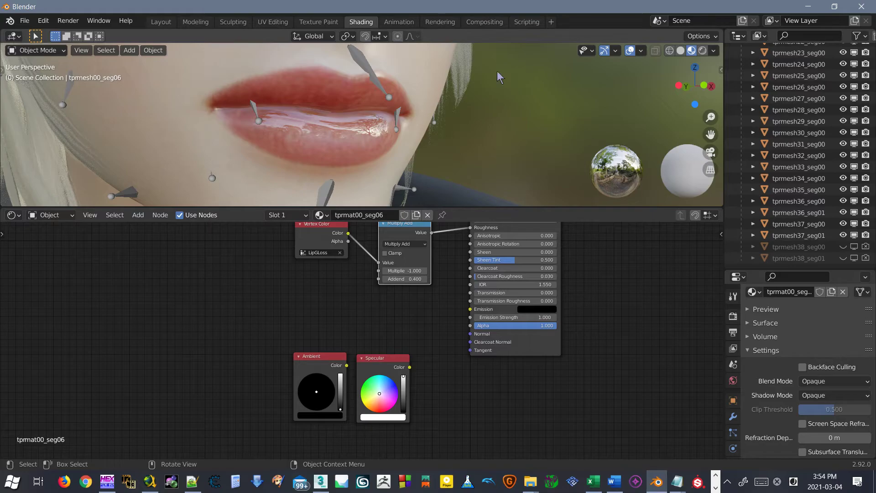
drag(712, 5, 779, 25)
drag(239, 208, 253, 212)
drag(256, 213, 365, 267)
click(277, 235)
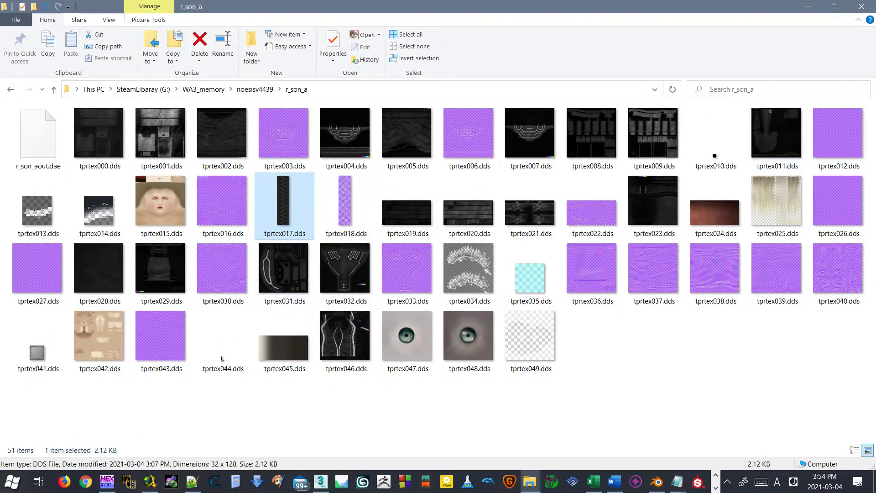
drag(741, 20, 399, 64)
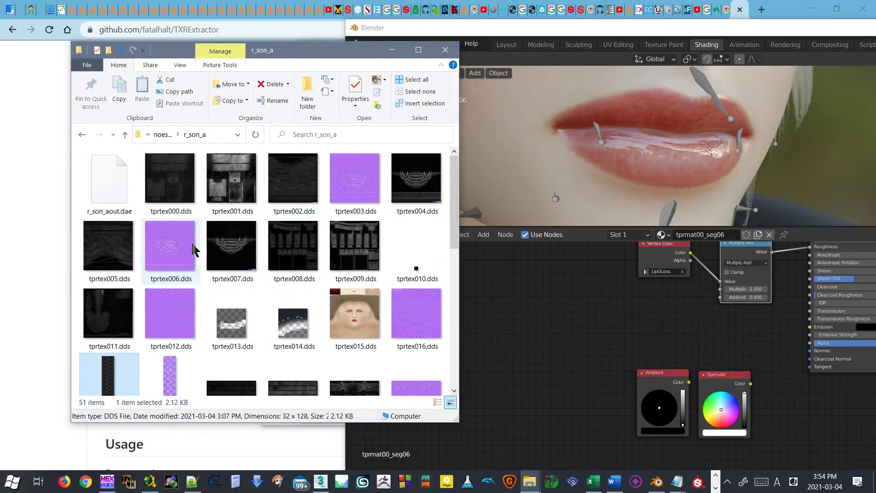
- Add tprtex016.dds from the r_son_a folder to the tprmat00_seg06 material as an image texture node
drag(402, 315, 509, 331)
drag(318, 317, 572, 330)
click(566, 292)
click(287, 69)
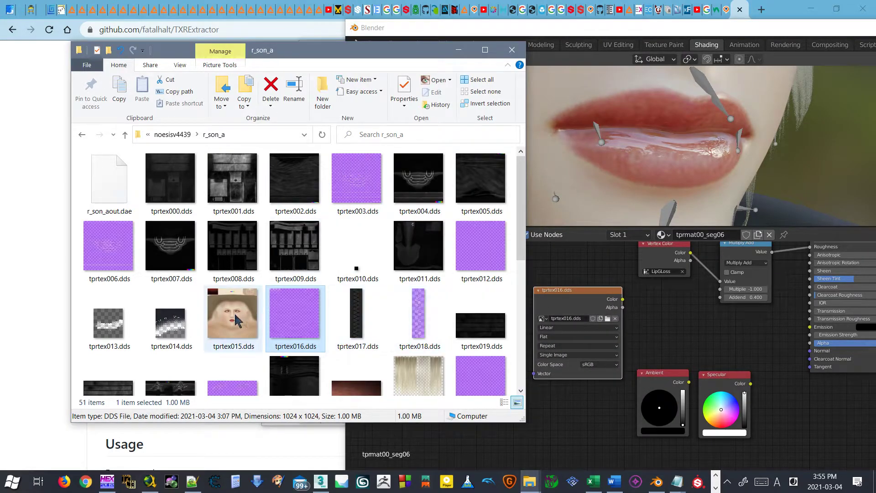
- Look through the remaining textures in the folder, move its window out of the way and maximise Blender
scroll(360, 293, down, 2)
scroll(274, 293, down, 4)
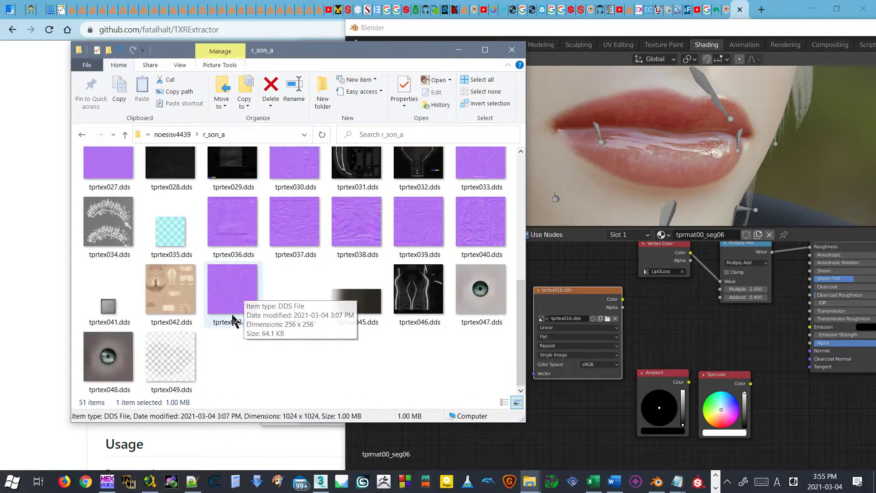
drag(287, 53, 875, 83)
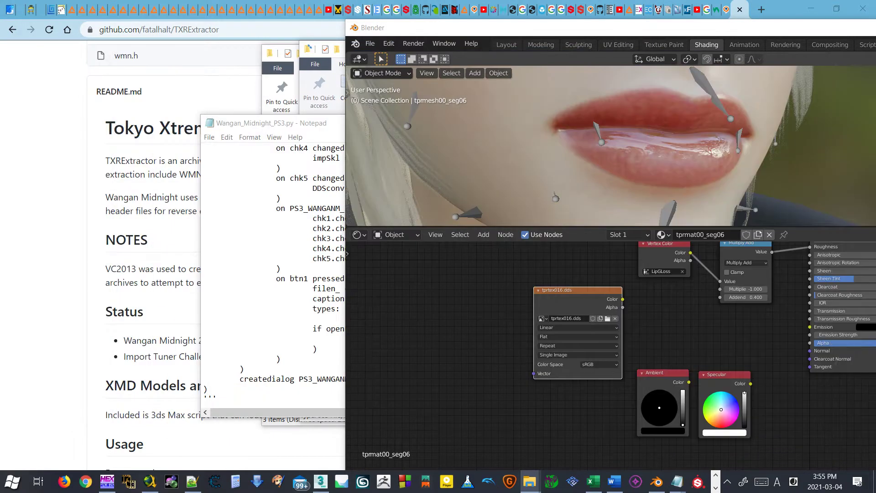
drag(875, 28, 687, 37)
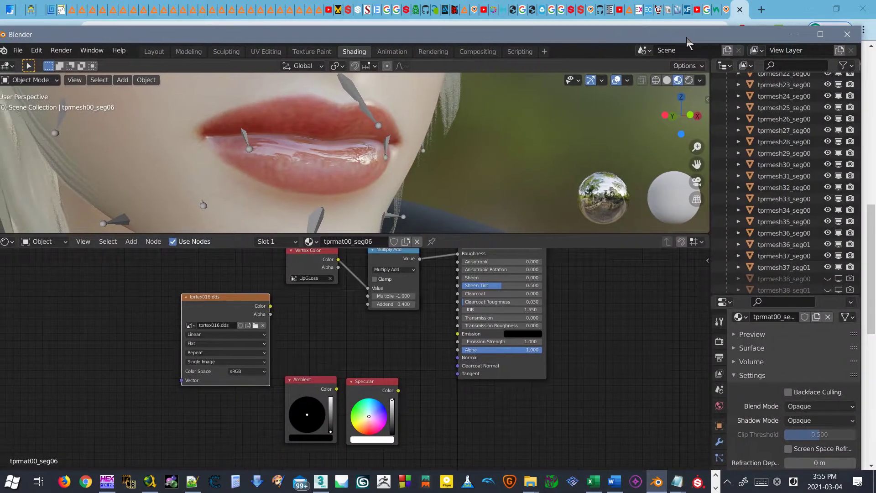
double_click(687, 37)
- Move the Material Output node away from the Principled BSDF and insert the tprtex016.dds node between them, feeding Surface
scroll(427, 295, down, 3)
middle_drag(428, 297, 392, 361)
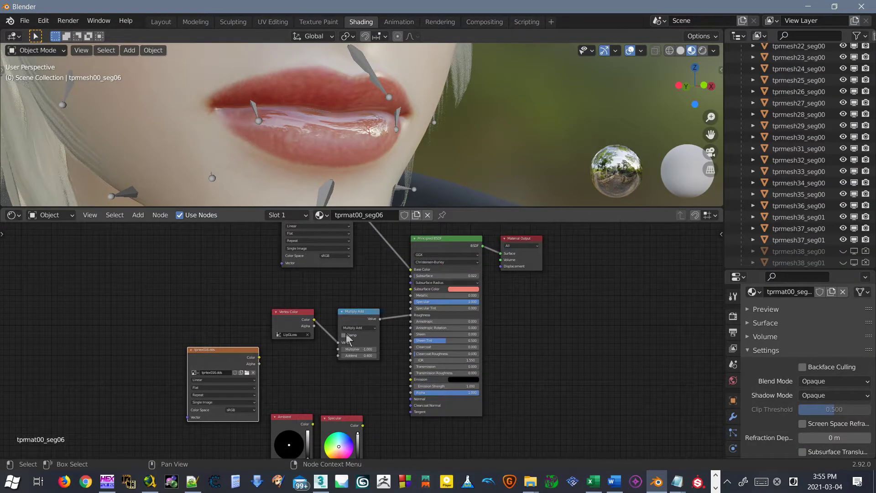
scroll(360, 311, up, 2)
drag(163, 388, 552, 306)
middle_drag(550, 303, 285, 369)
scroll(224, 336, up, 8)
drag(236, 278, 554, 264)
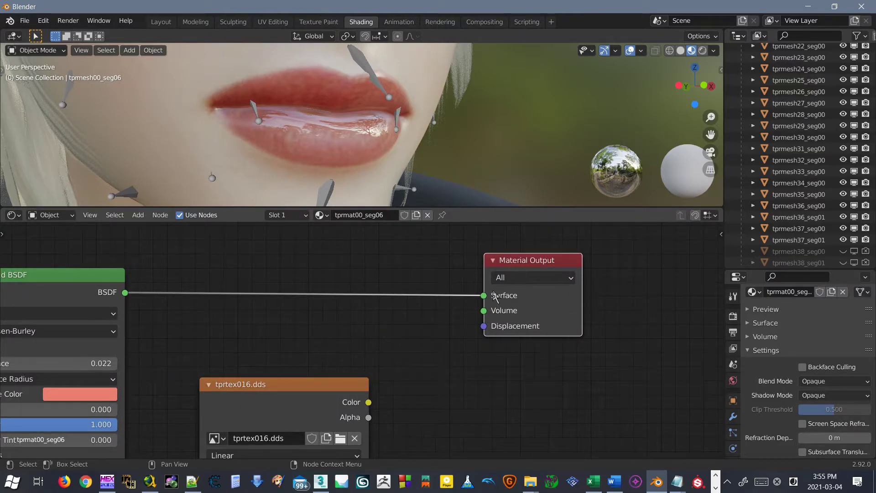
drag(301, 408, 321, 322)
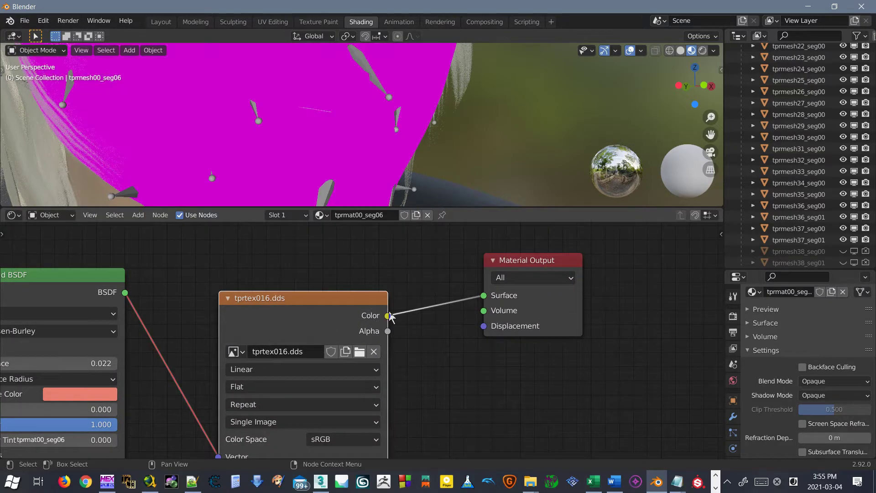
- Disconnect the Principled BSDF from the tprtex016.dds node's Vector input and view the raw texture on the face
scroll(255, 354, down, 2)
drag(239, 440, 212, 436)
scroll(366, 350, up, 1)
scroll(347, 148, down, 5)
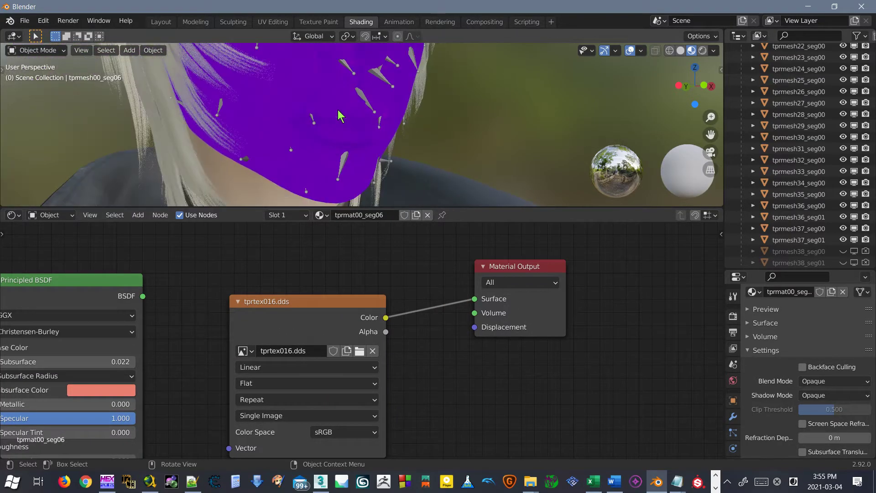
middle_drag(338, 109, 336, 113)
- Space out the tprtex016.dds and Material Output nodes and insert a Separate RGB node into the link between them
drag(518, 267, 627, 262)
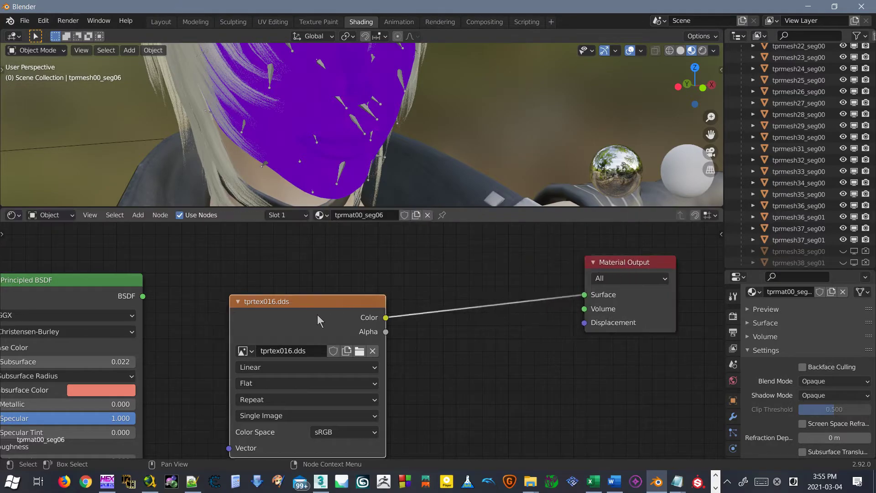
drag(317, 313, 285, 293)
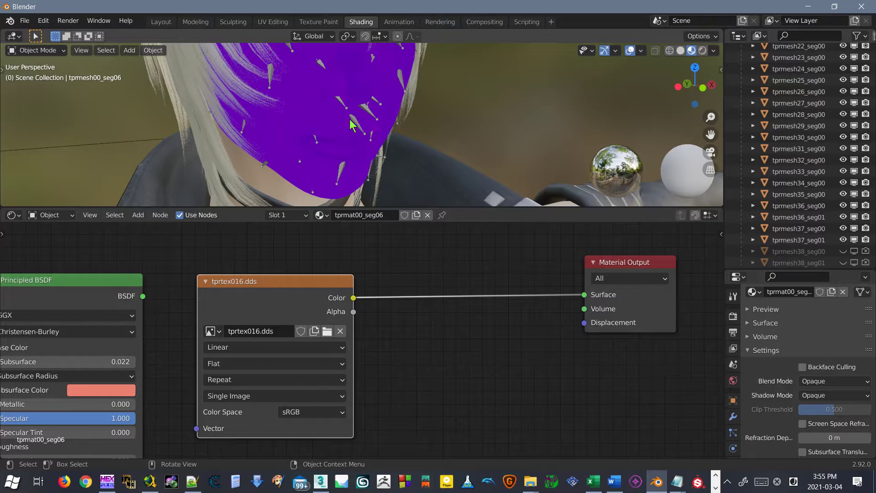
drag(328, 293, 324, 293)
key(shift+a)
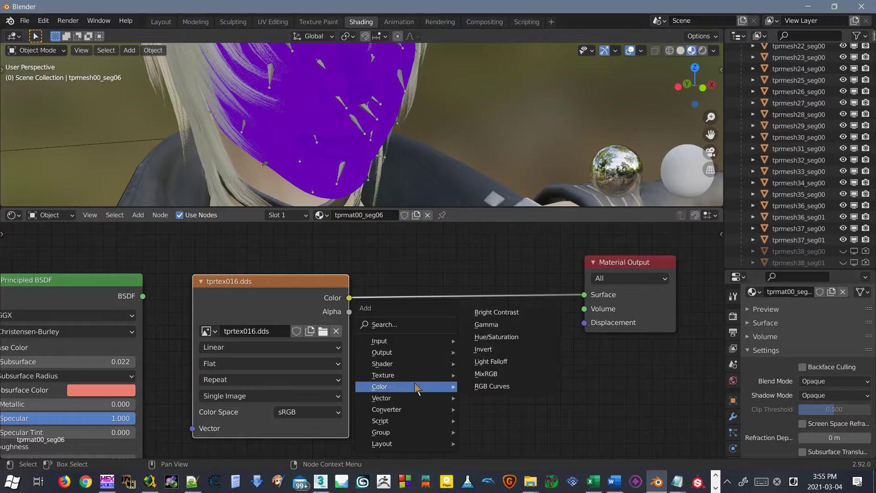
mouse_move(403, 407)
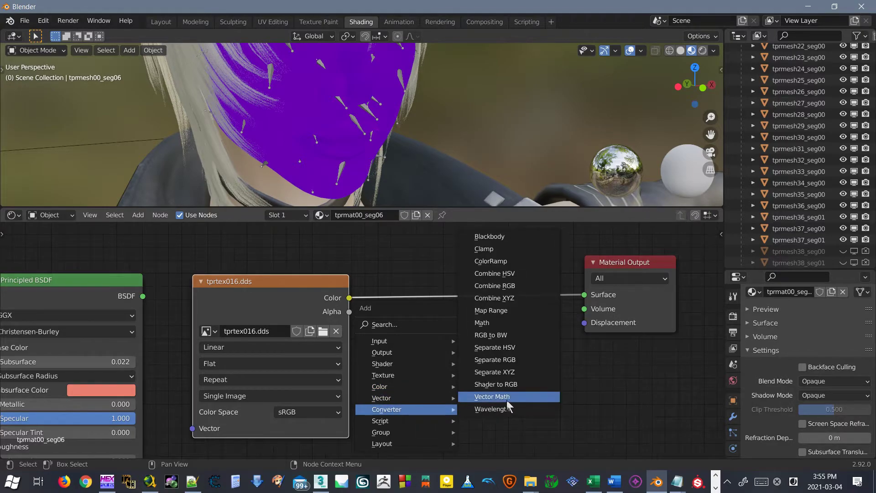
click(522, 363)
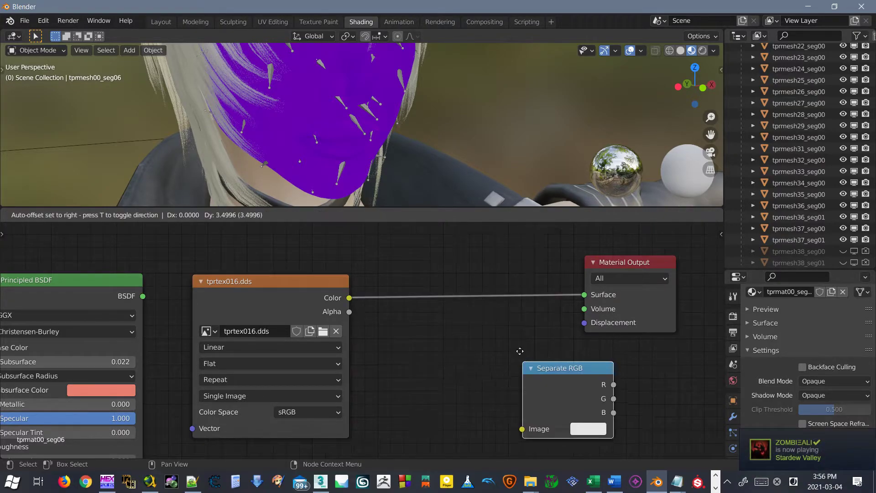
click(422, 293)
drag(484, 302, 479, 280)
- Examine the red channel on the lips, and connect the Separate RGB node's G and B outputs to Surface in turn
middle_drag(411, 119, 356, 89)
scroll(361, 92, up, 5)
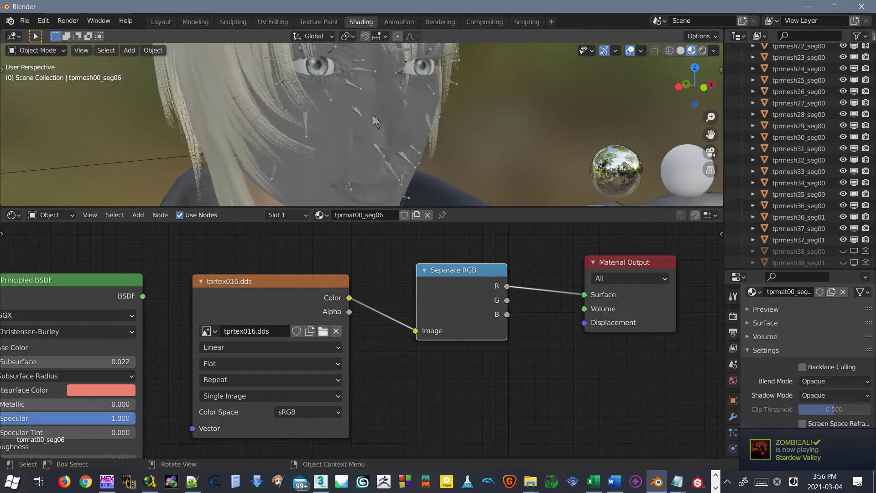
middle_drag(368, 124, 388, 138)
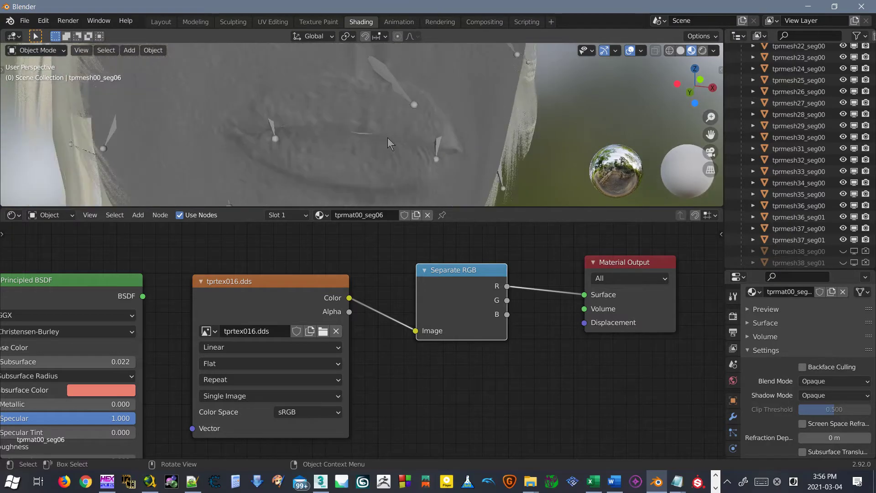
scroll(502, 281, up, 3)
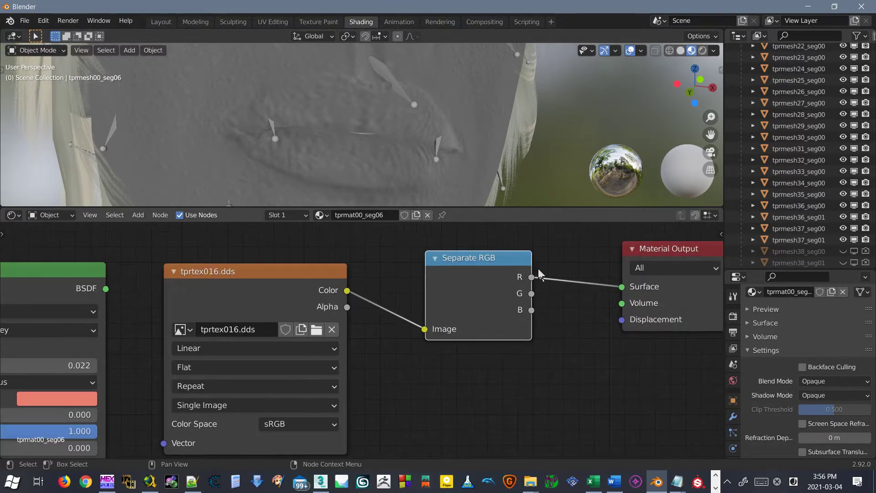
drag(545, 290, 643, 282)
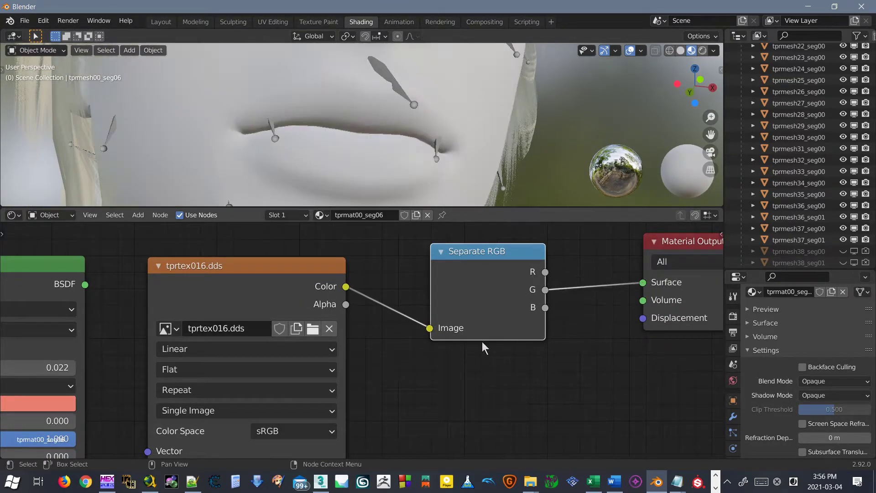
drag(545, 307, 643, 282)
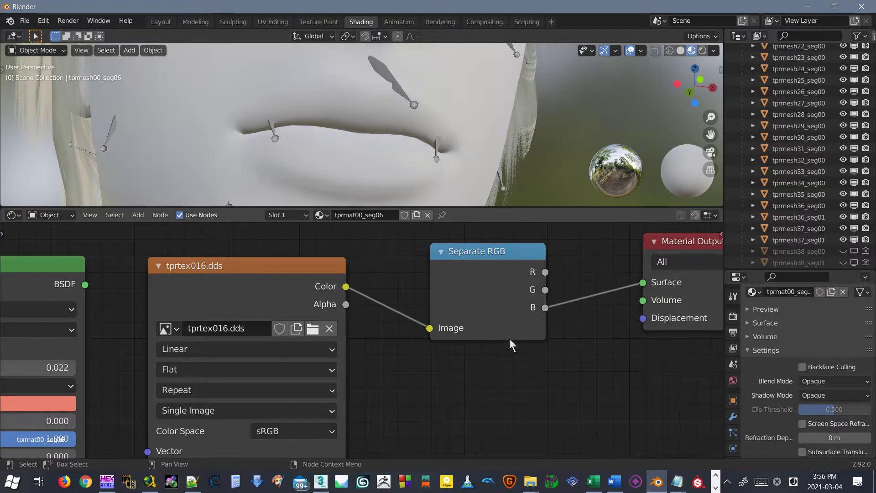
- Connect the tprtex016.dds Alpha output to the Material Output's Surface and examine it on the face
scroll(451, 153, down, 4)
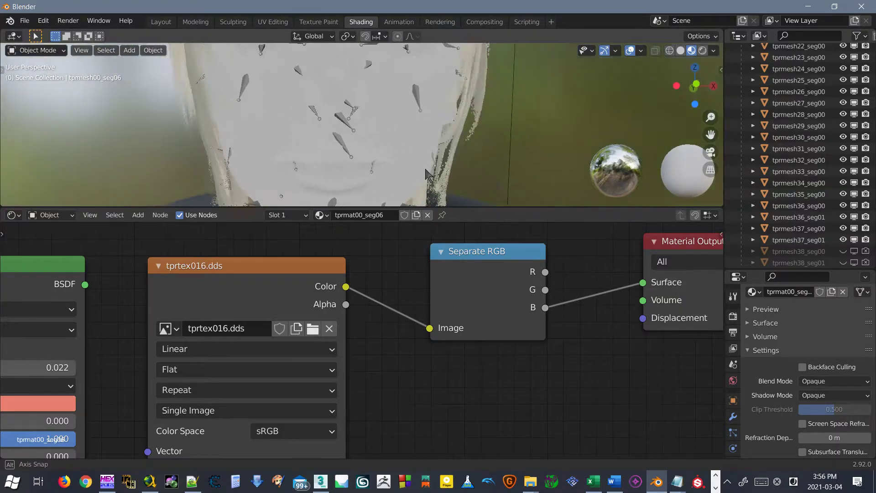
middle_drag(364, 130, 332, 143)
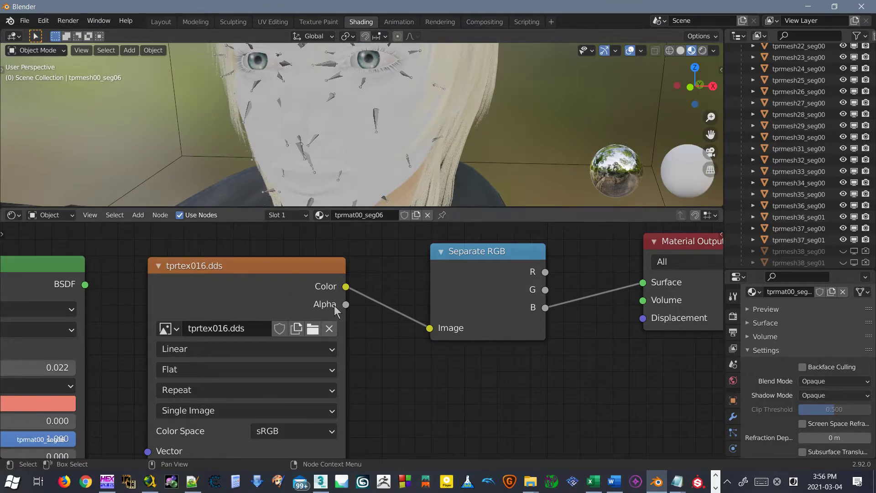
drag(343, 306, 545, 355)
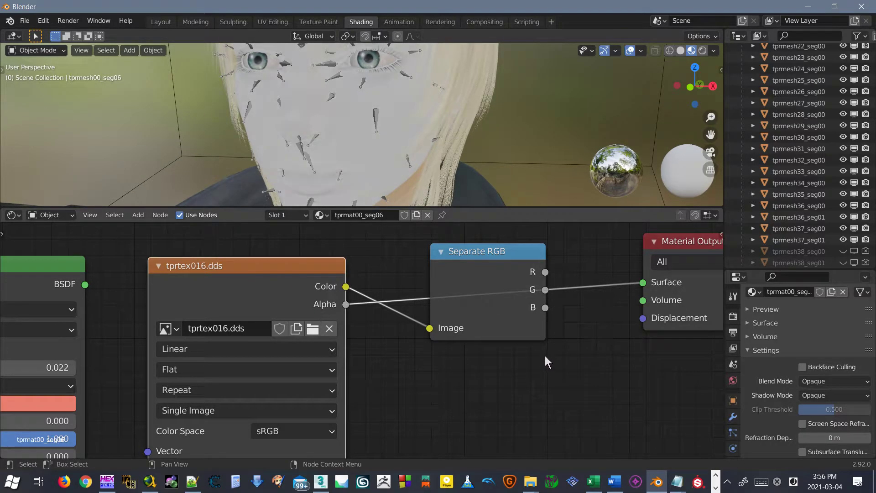
scroll(404, 144, up, 3)
middle_drag(404, 144, 451, 181)
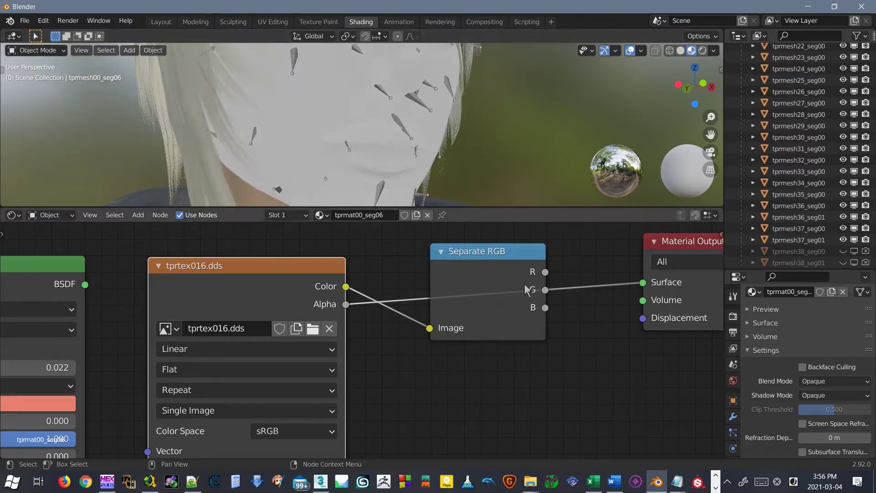
- Connect the R, G, B and Alpha outputs to Surface one after another and compare the channels across the face
drag(545, 273, 648, 287)
middle_drag(410, 110, 354, 117)
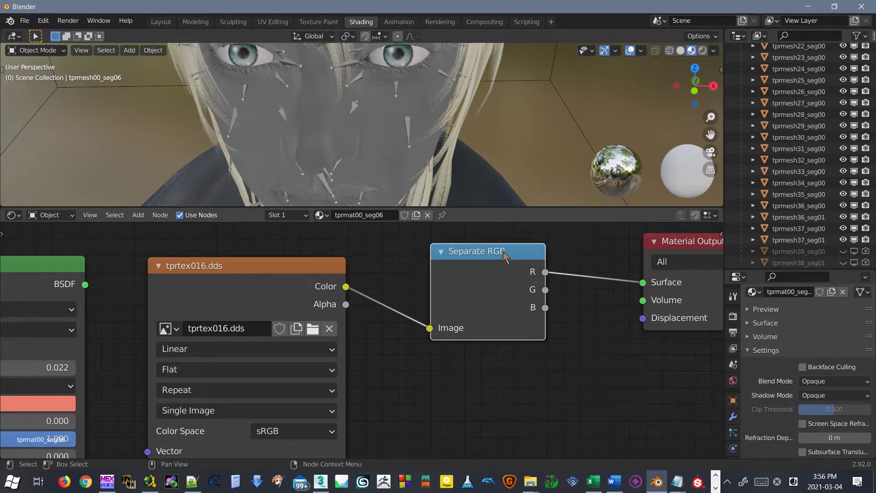
drag(545, 290, 644, 282)
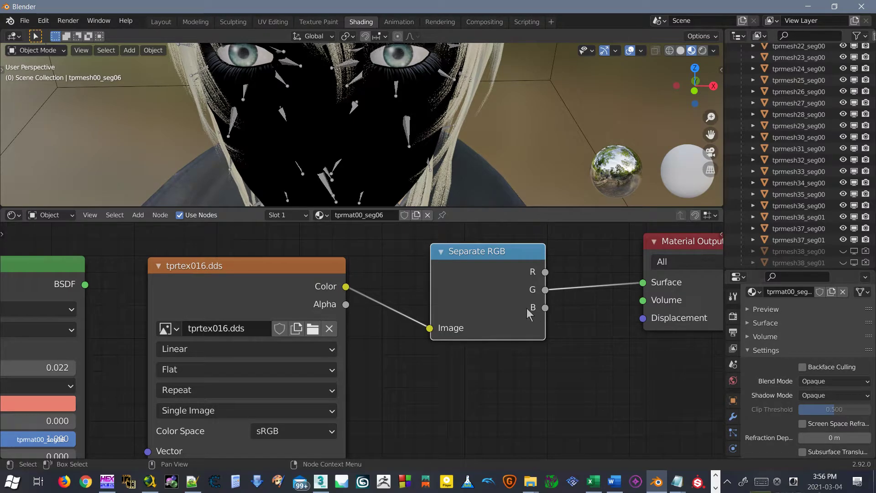
drag(544, 308, 643, 283)
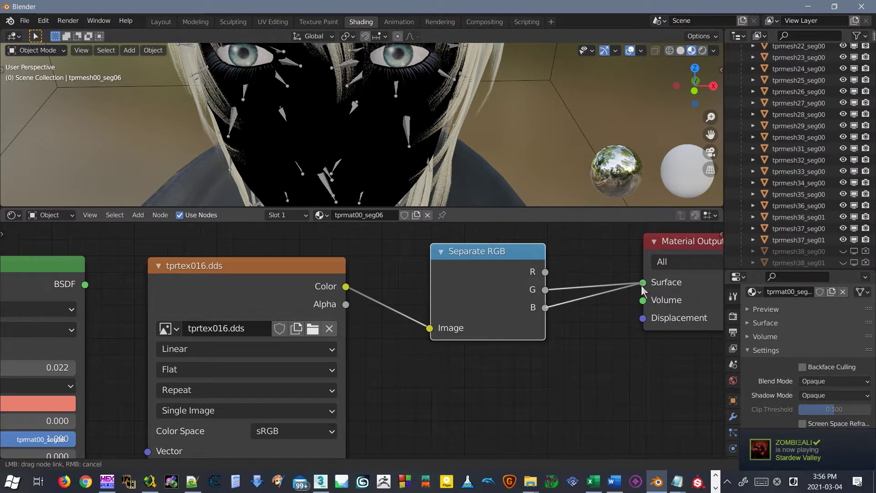
drag(346, 304, 642, 284)
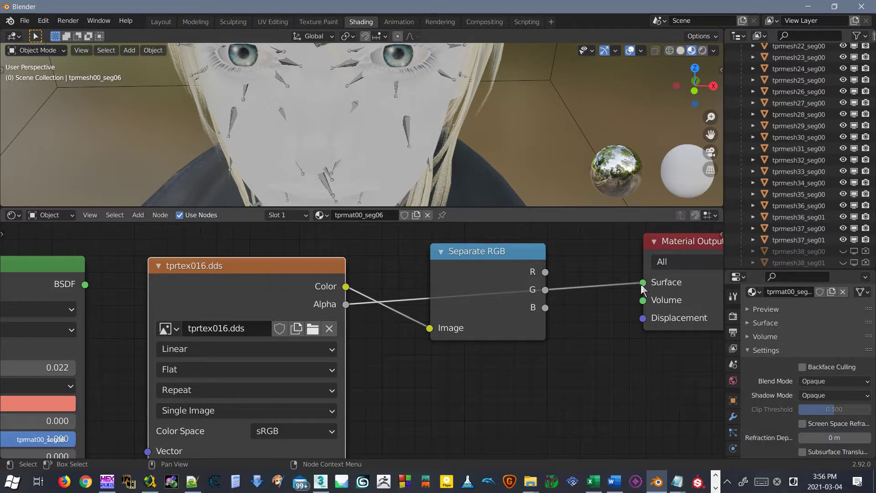
- Alternate Surface between the B and Alpha outputs and compare the two channels close up at the mouth
middle_drag(395, 135, 372, 100)
scroll(406, 115, up, 3)
drag(545, 307, 642, 283)
drag(346, 304, 643, 283)
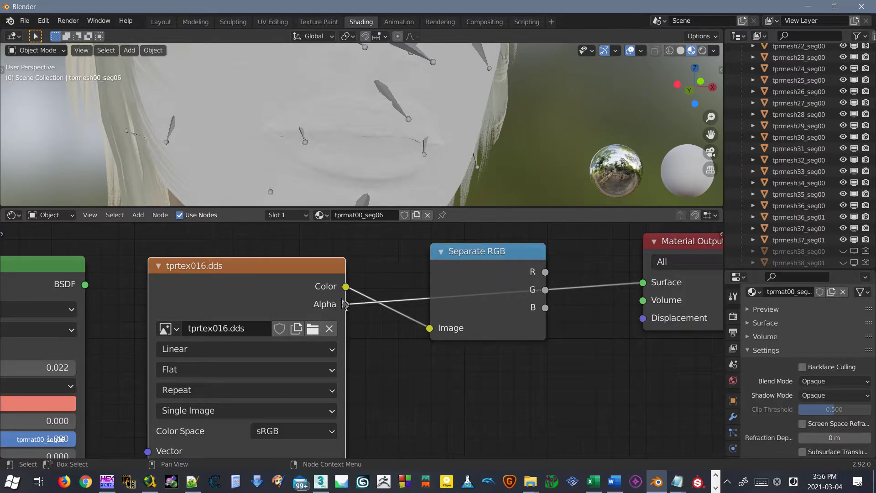
drag(545, 307, 645, 288)
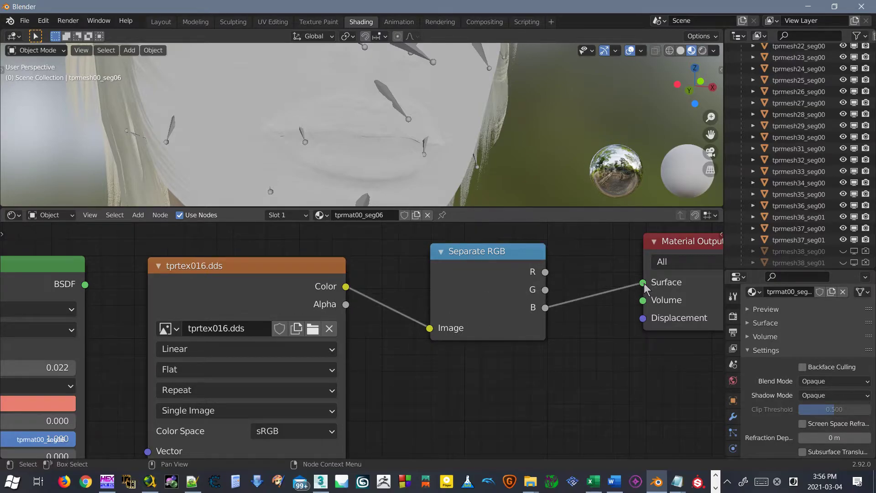
- Switch the Surface link through the G, R and B outputs and back to G, comparing the mouth detail
drag(545, 290, 643, 283)
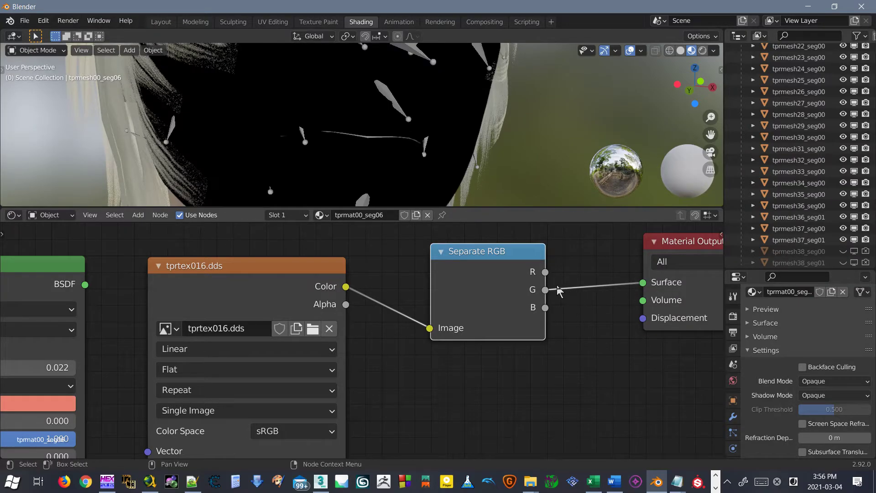
drag(623, 292, 641, 283)
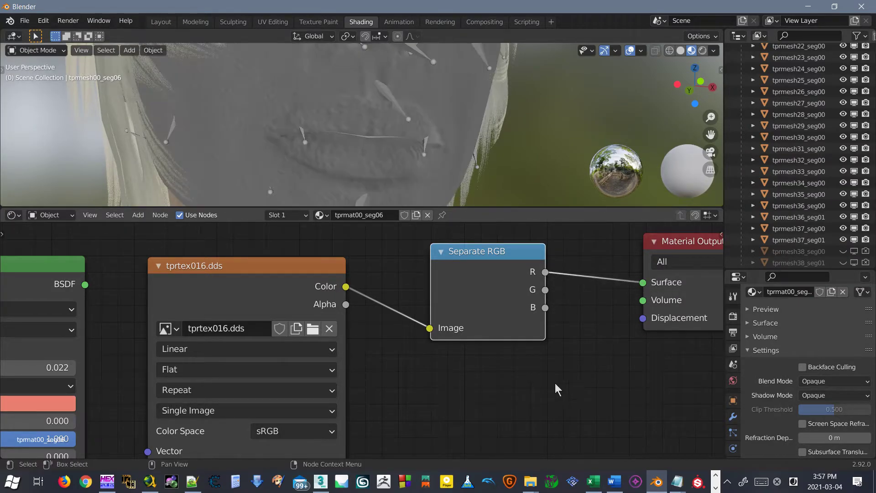
drag(546, 307, 642, 283)
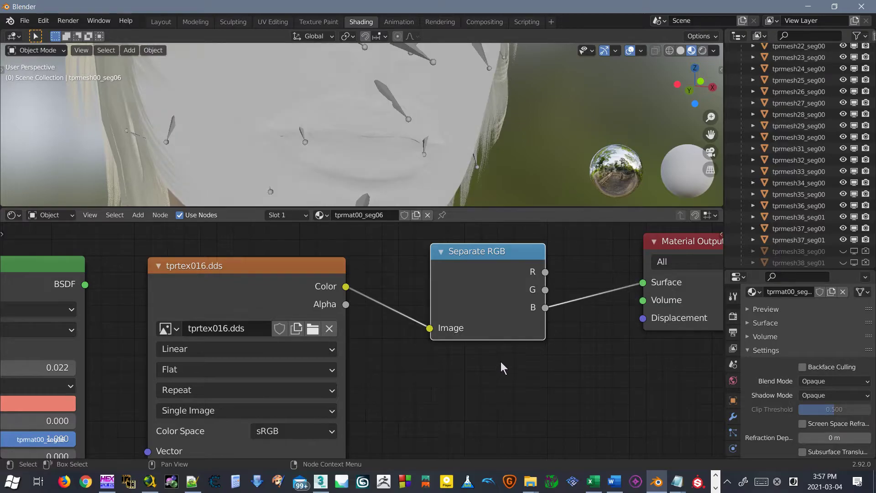
drag(546, 290, 642, 283)
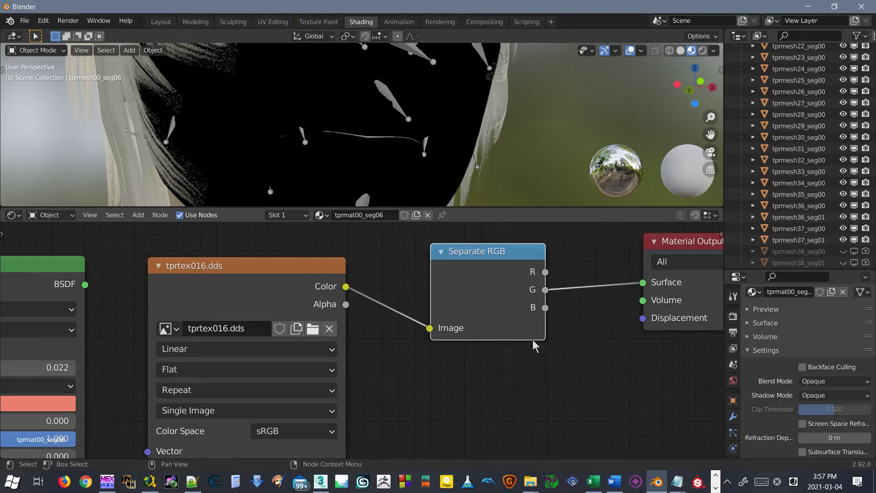
- Examine the green channel up close, preview the B and R outputs through Surface, and inspect the red channel's lip detail
scroll(438, 174, down, 4)
mouse_move(434, 143)
middle_down()
mouse_move(416, 179)
mouse_move(410, 170)
mouse_move(437, 143)
middle_up()
scroll(437, 143, up, 8)
scroll(436, 143, down, 7)
drag(547, 307, 643, 282)
drag(545, 273, 642, 283)
scroll(434, 138, down, 2)
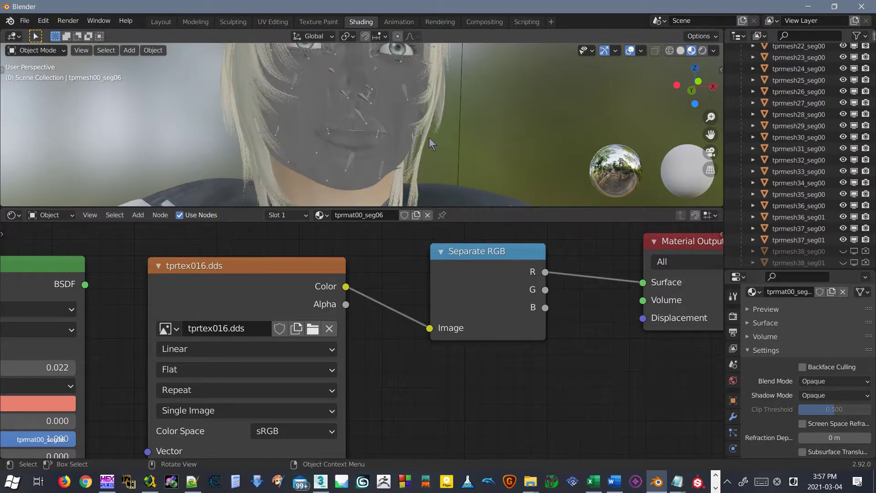
middle_drag(407, 124, 420, 128)
scroll(420, 128, up, 4)
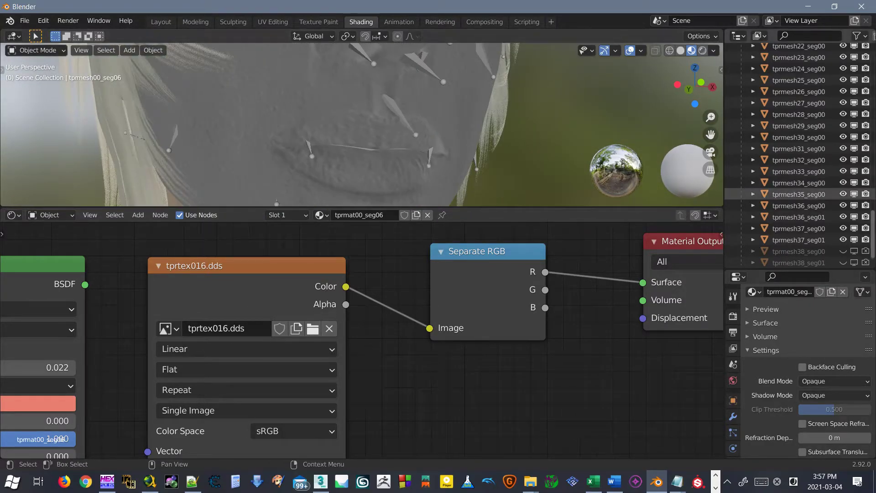
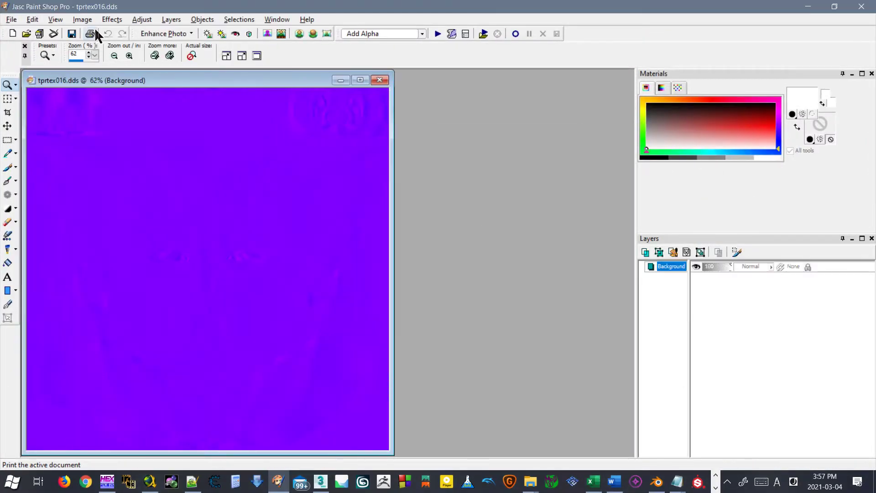
- Split tprtex016.dds into separate red, green and blue channel images and spread the resulting windows apart
click(82, 19)
mouse_move(137, 239)
click(235, 239)
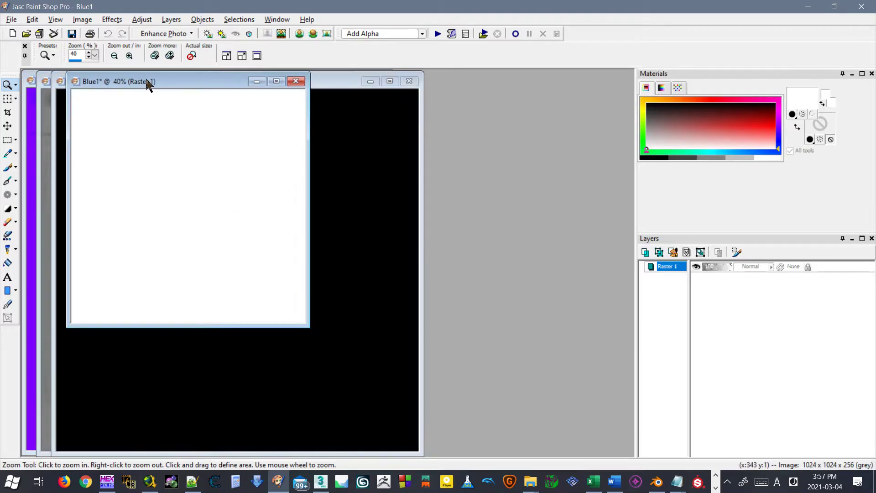
drag(142, 83, 365, 145)
drag(235, 88, 450, 133)
drag(158, 78, 401, 108)
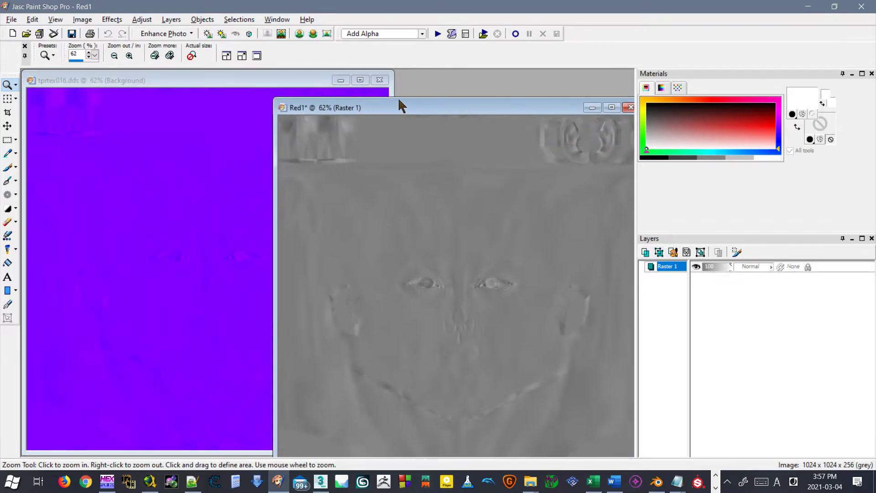
- Run the Fetch_Alpha script on tprtex016.dds and place the red channel image beside the alpha image at 60% zoom
click(251, 78)
click(389, 36)
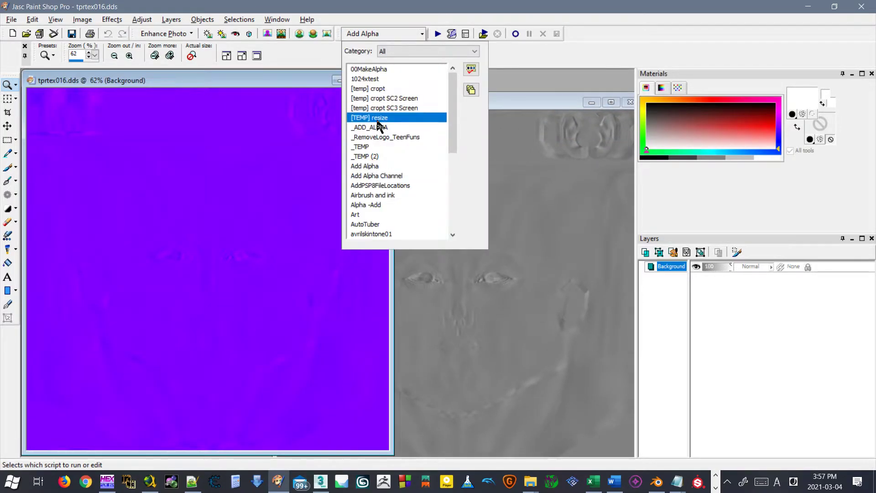
key(f)
click(372, 233)
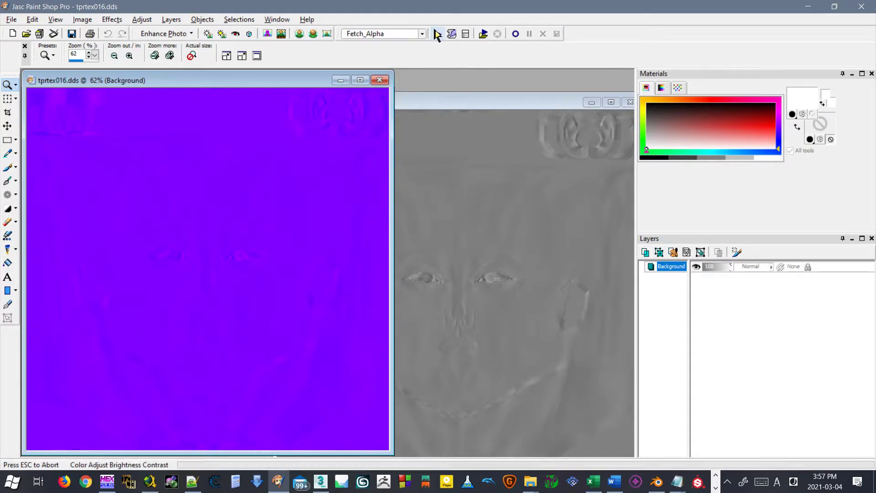
click(437, 34)
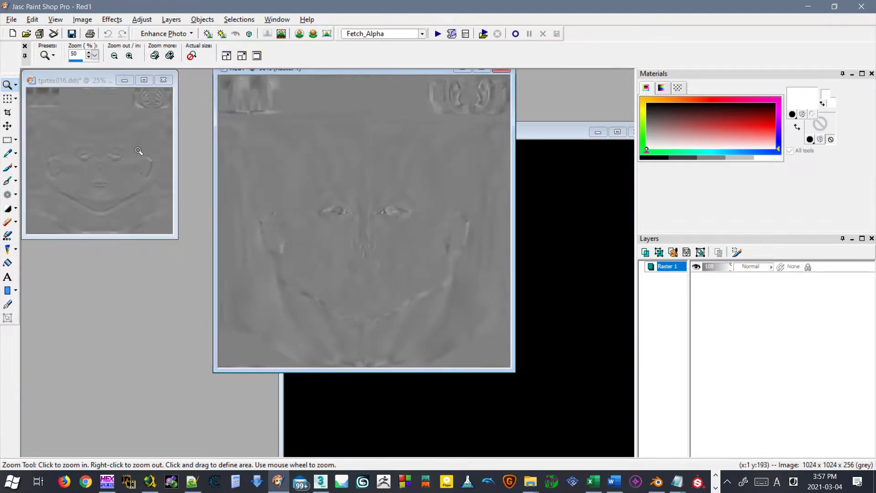
drag(354, 73, 447, 121)
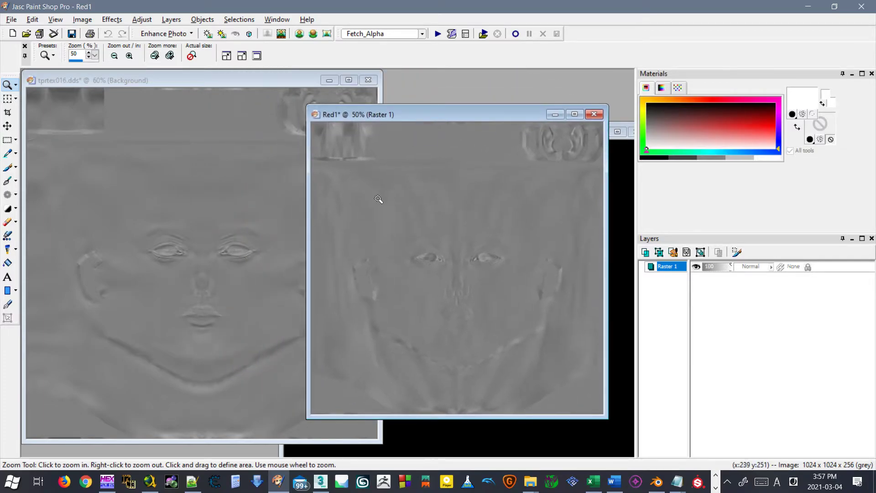
scroll(380, 197, up, 1)
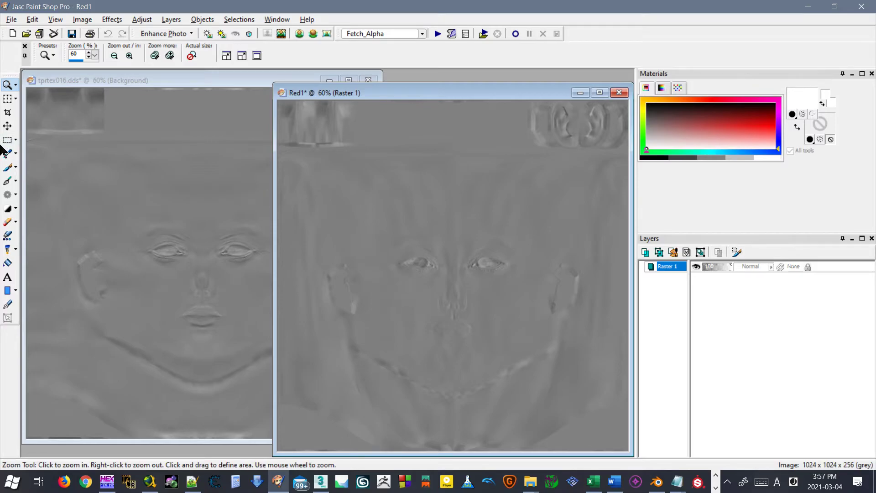
- Paint a white horizontal double-headed arrow across the forehead of the red channel image with the Paint Brush
click(8, 167)
mouse_move(369, 198)
mouse_down()
mouse_move(543, 185)
mouse_move(498, 195)
mouse_up()
drag(396, 180, 340, 205)
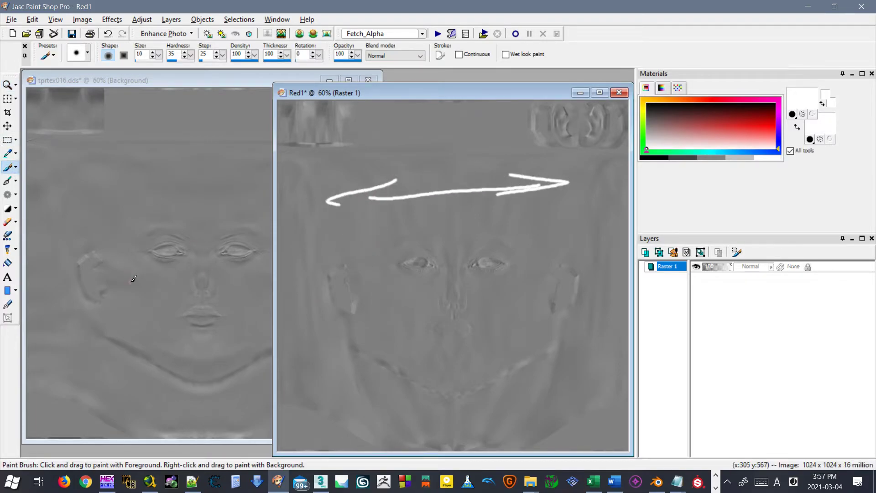
- Paint a white vertical double-headed arrow and the letter A on the alpha image
drag(131, 279, 146, 181)
drag(118, 209, 146, 181)
drag(146, 180, 144, 223)
mouse_move(124, 260)
mouse_down()
mouse_move(156, 268)
mouse_move(141, 256)
mouse_up()
drag(151, 85, 154, 185)
drag(165, 226, 194, 232)
drag(163, 214, 204, 211)
- Write a white letter R above the arrow on the red channel image and reduce its view to 40%
click(370, 104)
drag(401, 112, 405, 154)
mouse_move(413, 110)
mouse_down()
mouse_move(423, 137)
mouse_move(442, 149)
mouse_up()
mouse_move(371, 118)
mouse_down()
mouse_move(416, 109)
mouse_move(197, 91)
mouse_up()
scroll(215, 120, down, 2)
- Cross out the black green channel image with a large white X and move its window aside
click(473, 135)
drag(472, 135, 440, 156)
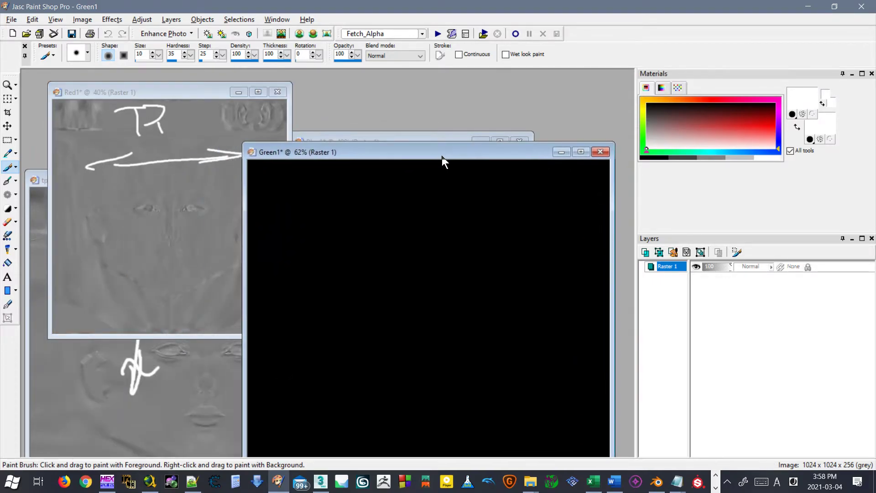
scroll(382, 147, down, 2)
drag(322, 139, 402, 259)
drag(389, 150, 296, 249)
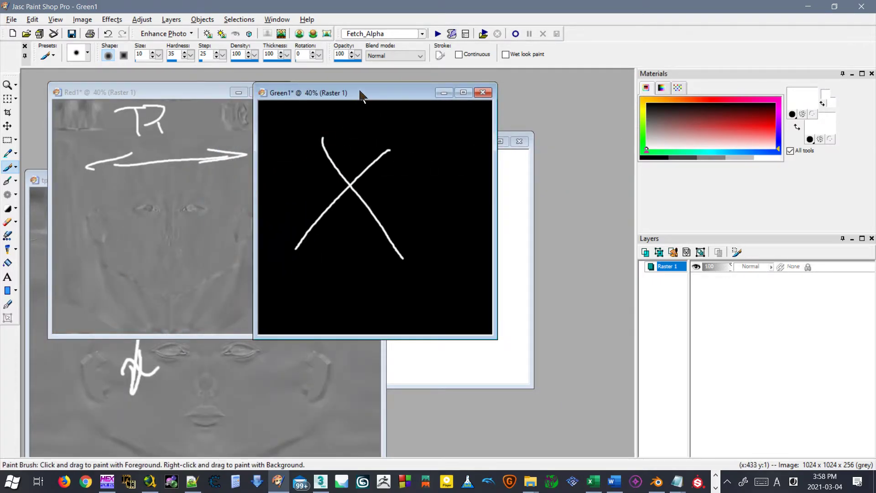
drag(360, 94, 443, 231)
- Cross out the white blue channel image with a large X in black
click(426, 144)
drag(393, 159, 466, 277)
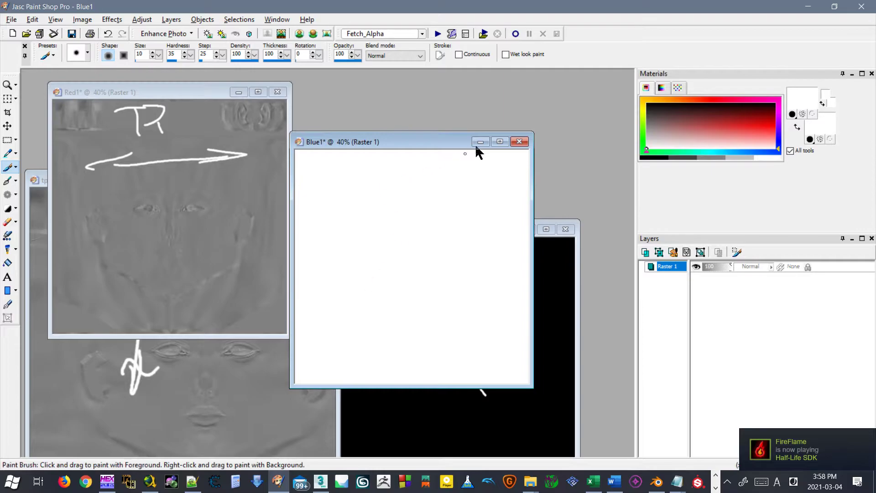
click(664, 158)
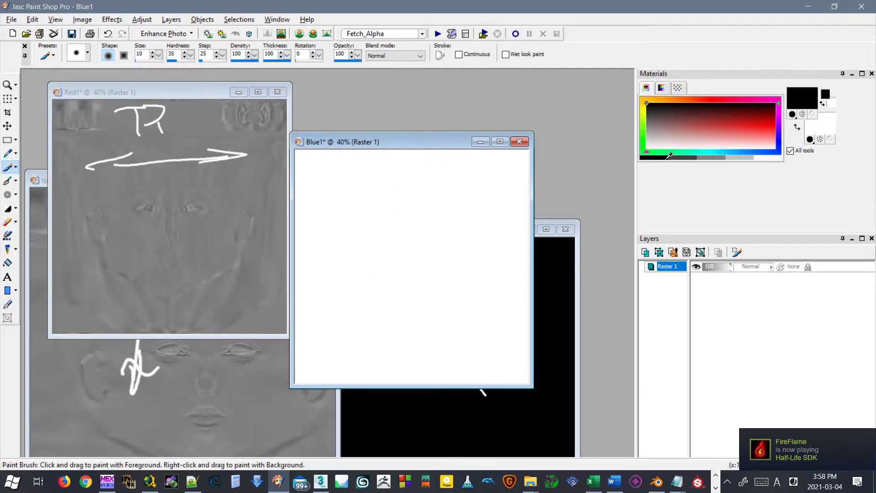
drag(380, 201, 460, 281)
drag(478, 204, 363, 295)
- Switch to Blender and preview the Alpha output of tprtex016.dds through the Material Output's Surface input
click(807, 7)
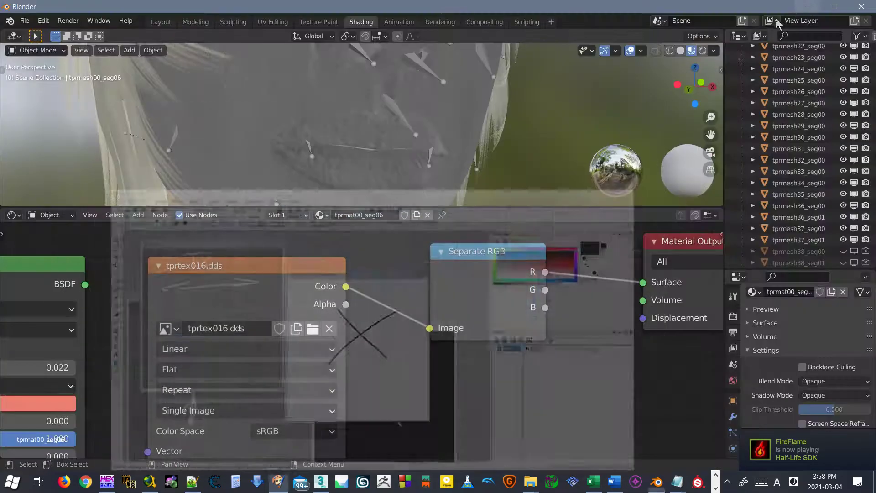
middle_drag(434, 293, 308, 320)
drag(220, 330, 518, 308)
scroll(204, 346, down, 1)
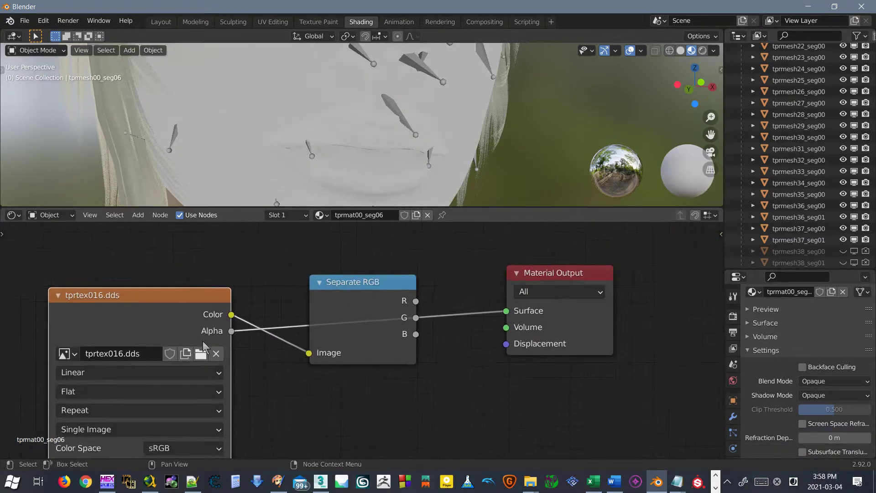
scroll(204, 347, down, 2)
middle_drag(205, 347, 238, 304)
scroll(304, 361, up, 1)
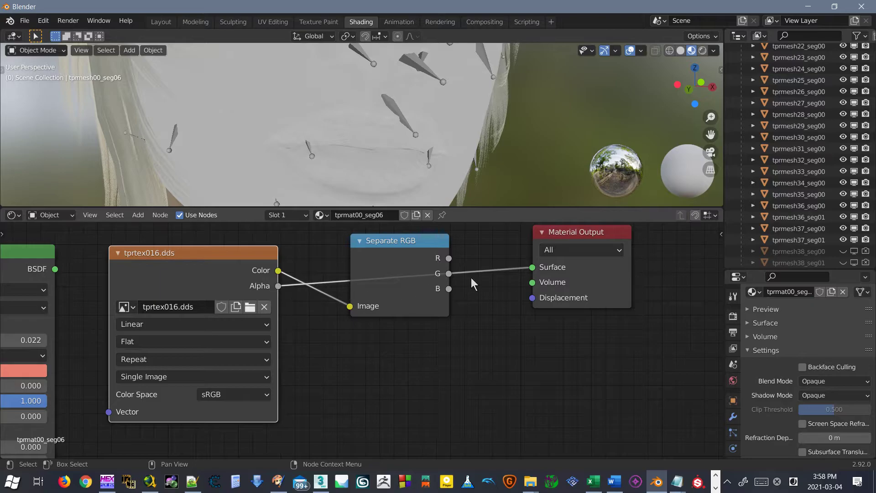
- Link the R output to Surface and try the Linear, Non-Color and sRGB color spaces on tprtex016.dds
click(235, 395)
click(235, 376)
drag(448, 259, 532, 266)
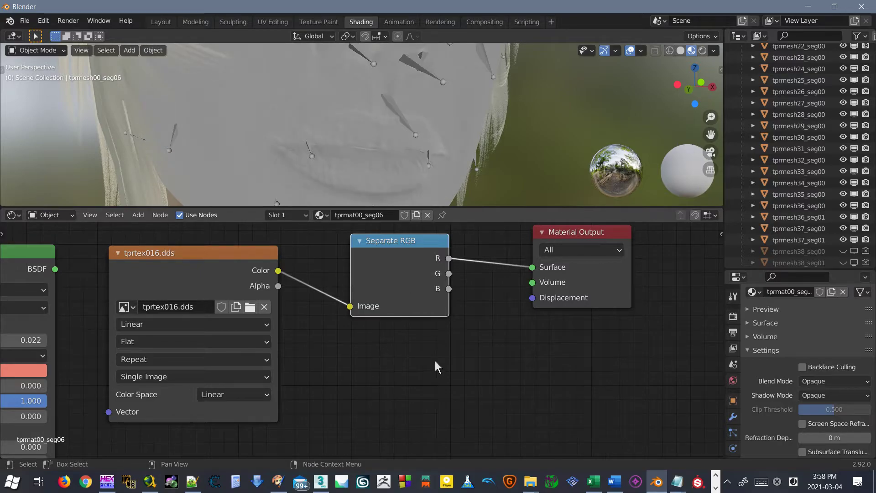
click(248, 393)
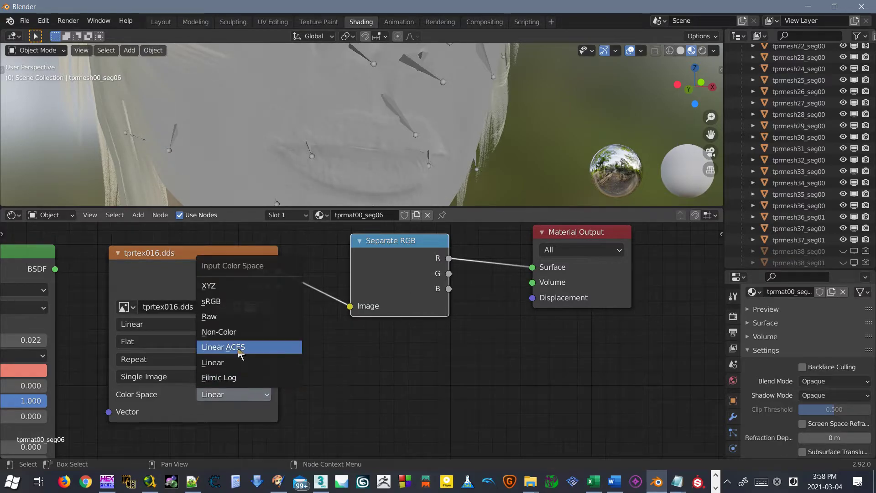
click(234, 333)
click(253, 399)
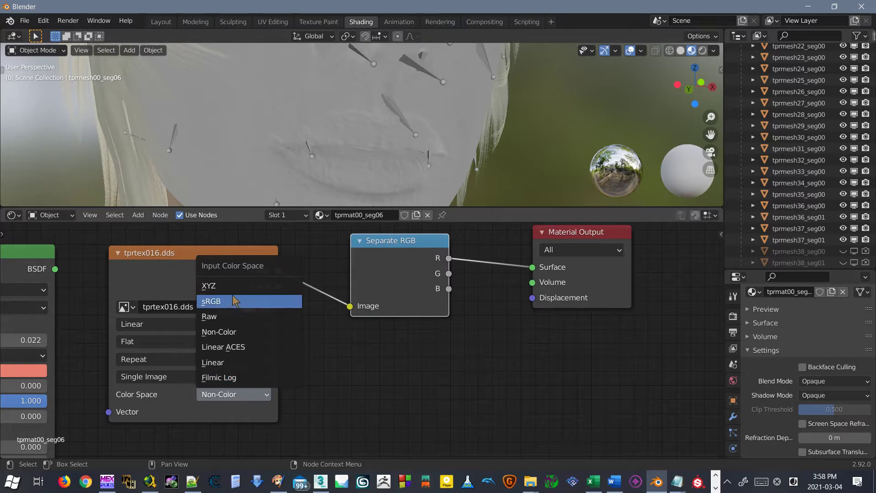
click(220, 303)
click(228, 393)
click(236, 394)
click(321, 375)
- Set the color space of the tprtex016.dds texture node to Non-Color
scroll(311, 377, down, 4)
middle_drag(256, 380, 315, 429)
scroll(315, 429, up, 3)
click(317, 440)
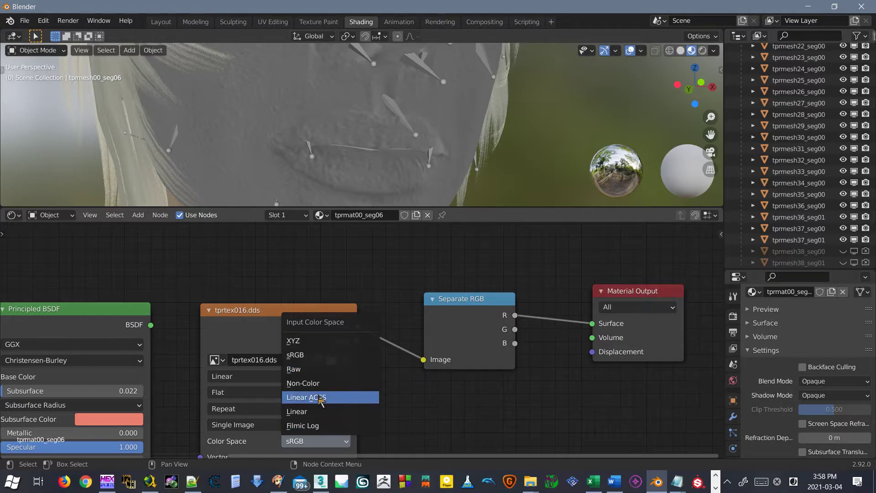
click(317, 384)
scroll(290, 370, down, 1)
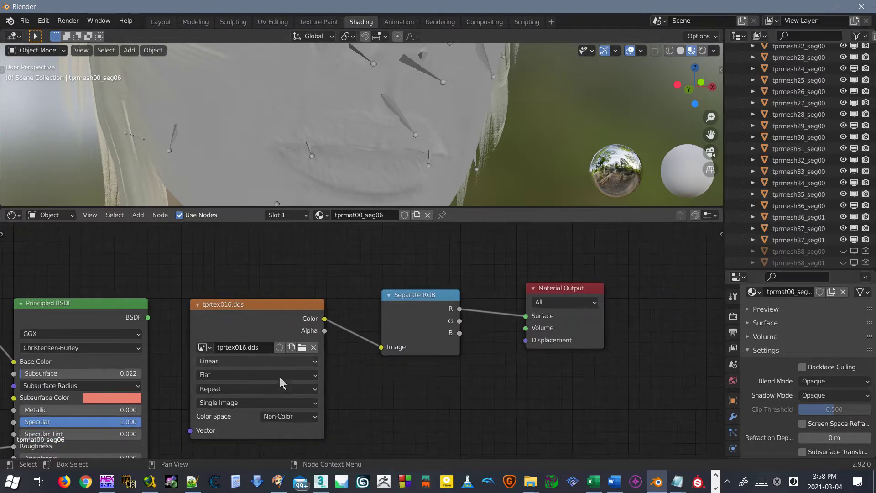
- Examine the Color Space setting and its options up close on the tprtex016.dds node
scroll(206, 426, up, 2)
middle_drag(207, 426, 281, 335)
scroll(380, 309, up, 3)
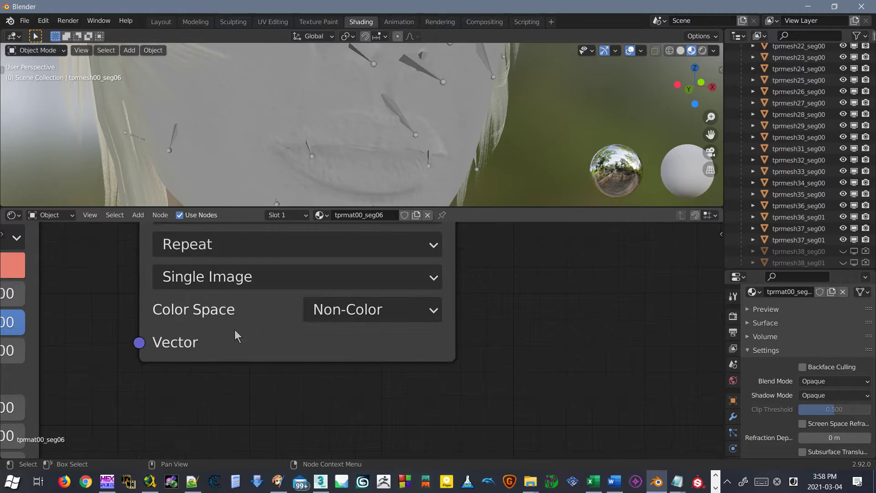
click(392, 311)
click(338, 174)
click(350, 315)
click(359, 191)
- Link the Alpha output of tprtex016.dds to Surface in place of R and inspect it on the face
scroll(503, 316, down, 5)
scroll(197, 356, up, 5)
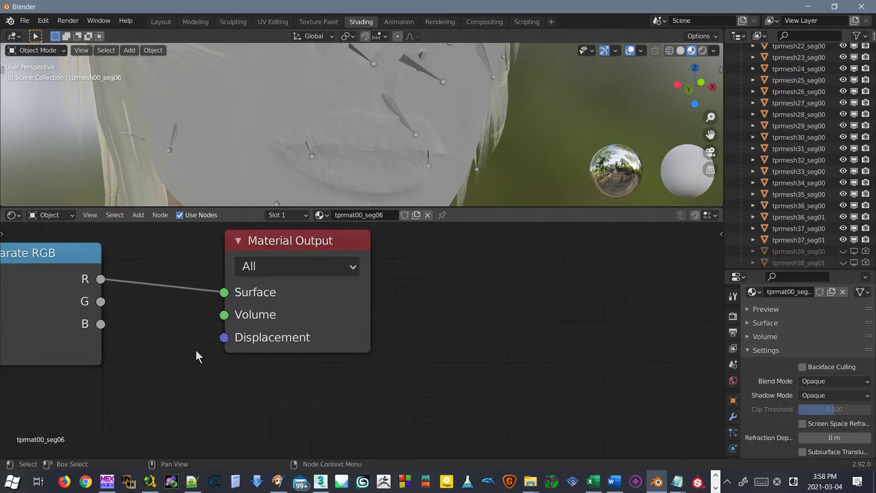
middle_drag(197, 356, 360, 356)
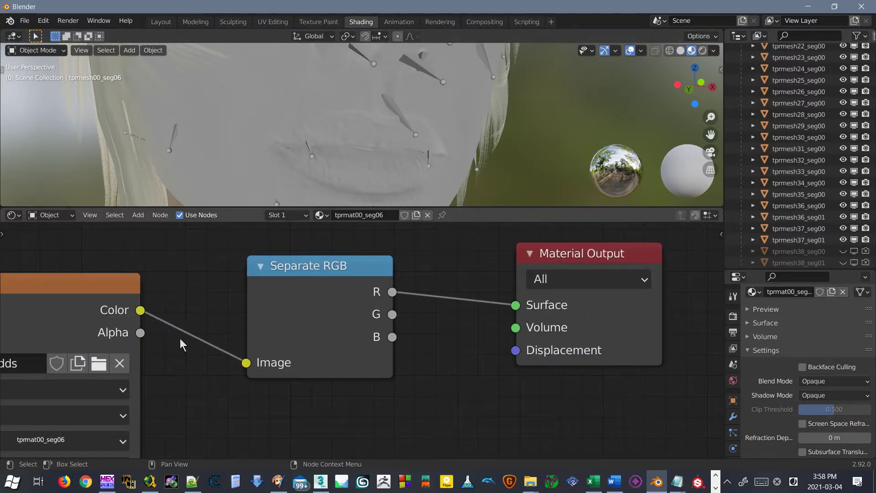
drag(141, 333, 392, 315)
drag(392, 315, 516, 305)
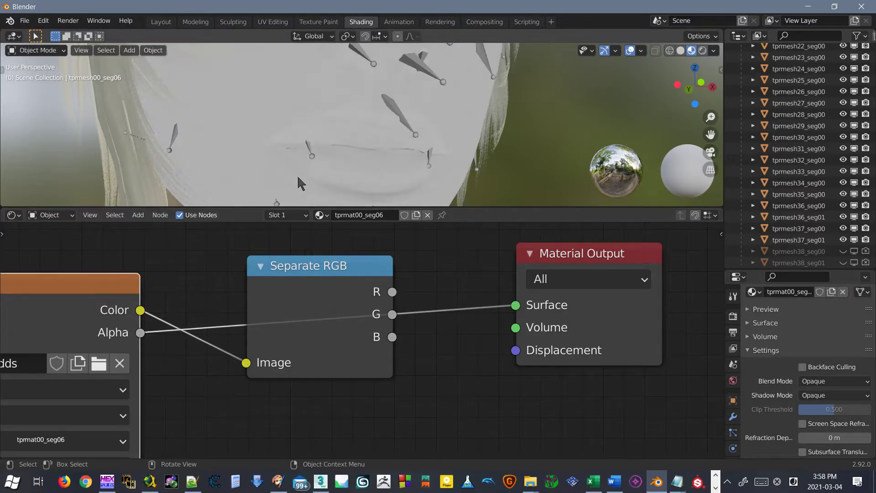
- Disconnect the Alpha link from Surface and move the Separate RGB node above the texture and output nodes
middle_drag(316, 117, 343, 138)
scroll(343, 138, down, 6)
drag(513, 306, 222, 381)
scroll(436, 351, down, 2)
middle_drag(438, 352, 489, 418)
scroll(388, 365, down, 1)
drag(391, 365, 385, 257)
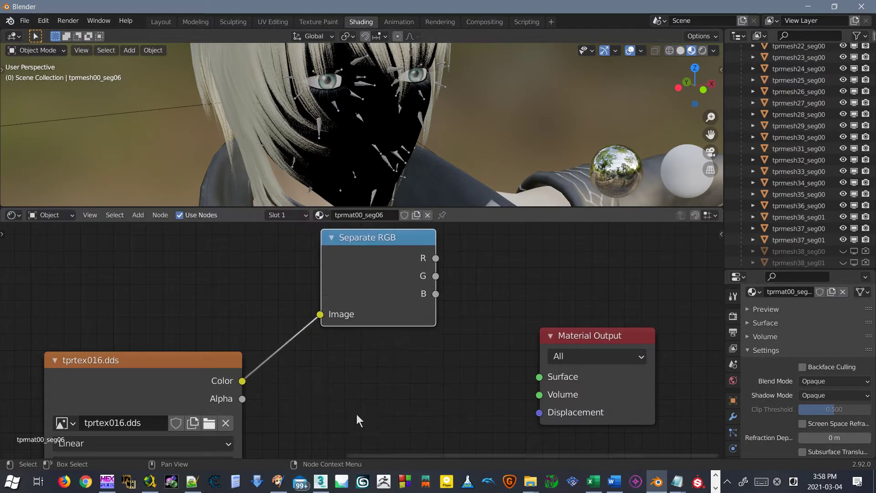
- Switch to Paint Shop Pro and write R G B A near the bottom and X Y Z near the top of the blue image
click(281, 472)
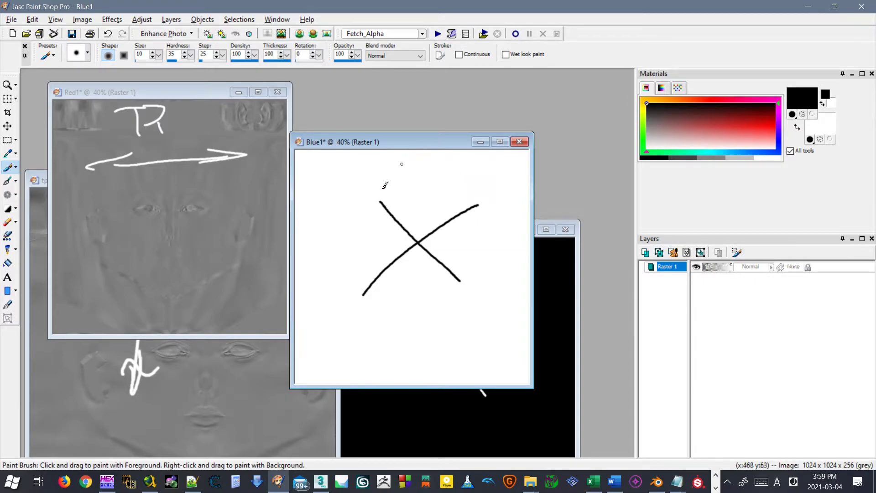
mouse_move(336, 318)
mouse_down()
mouse_move(331, 335)
mouse_move(403, 356)
mouse_up()
mouse_move(397, 325)
mouse_down()
mouse_move(422, 321)
mouse_move(392, 349)
mouse_up()
mouse_move(444, 319)
mouse_down()
mouse_move(456, 308)
mouse_move(461, 348)
mouse_up()
drag(449, 329, 471, 326)
mouse_move(313, 162)
mouse_down()
mouse_move(339, 196)
mouse_move(316, 194)
mouse_up()
mouse_move(347, 161)
mouse_down()
mouse_move(359, 181)
mouse_move(354, 196)
mouse_up()
mouse_move(375, 165)
mouse_down()
mouse_move(408, 189)
mouse_move(430, 189)
mouse_up()
- Draw downward arrows from X, Y and Z to R, G and B on the blue image
drag(338, 211, 337, 284)
drag(365, 212, 369, 292)
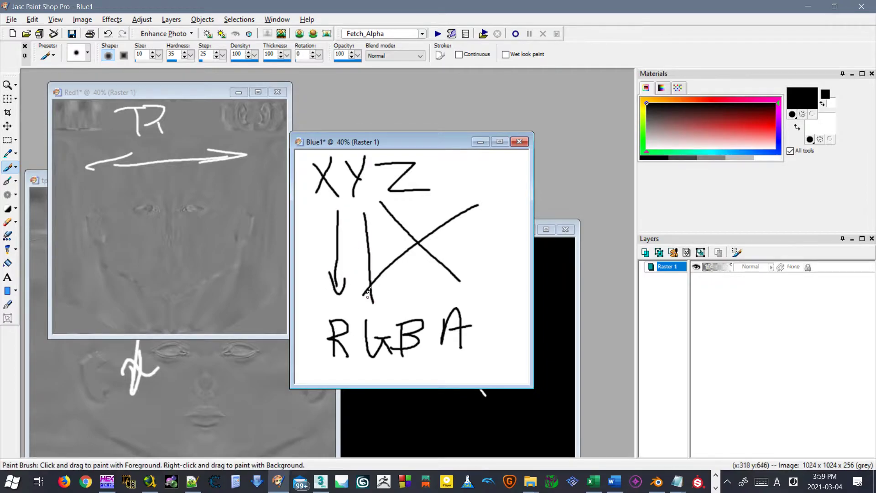
drag(397, 211, 410, 284)
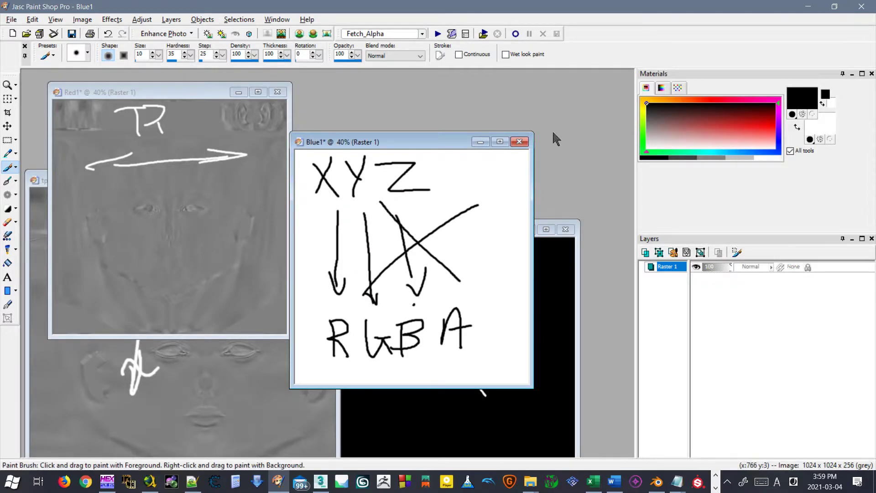
- Cross out the Z mapping in dark grey and draw a bracket beneath the letters R and G
click(712, 121)
drag(382, 167, 443, 263)
drag(433, 174, 371, 272)
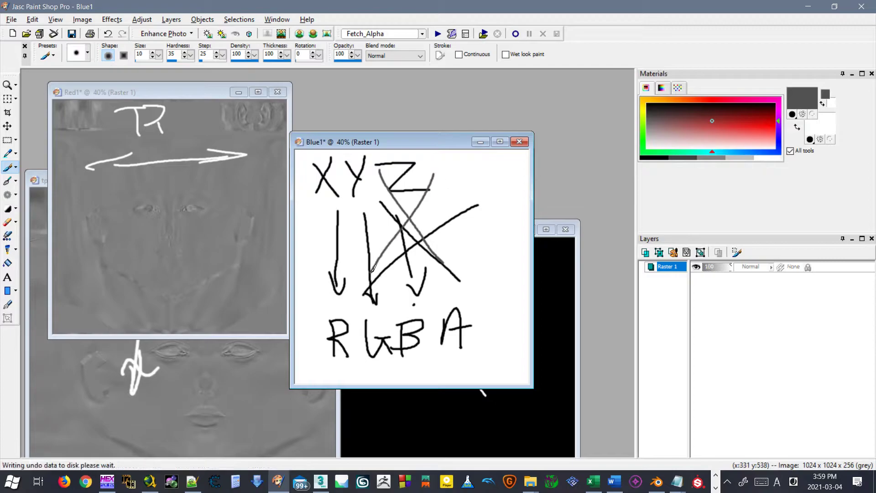
drag(340, 364, 378, 364)
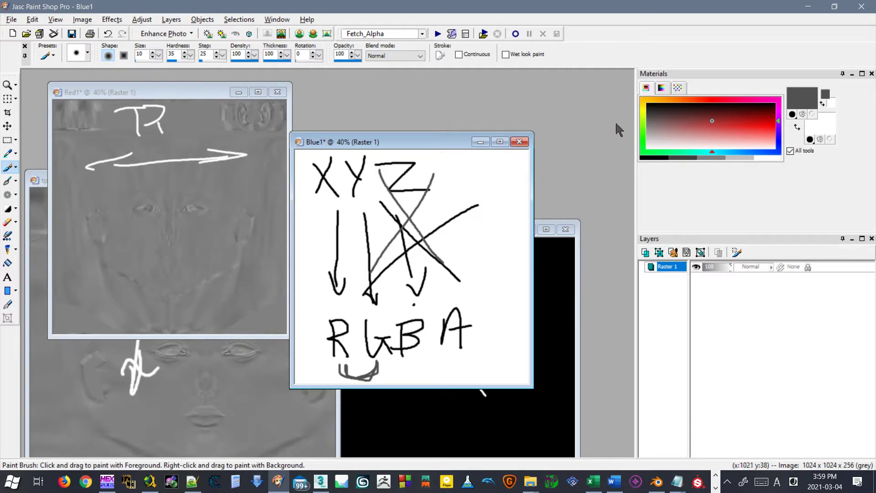
click(806, 102)
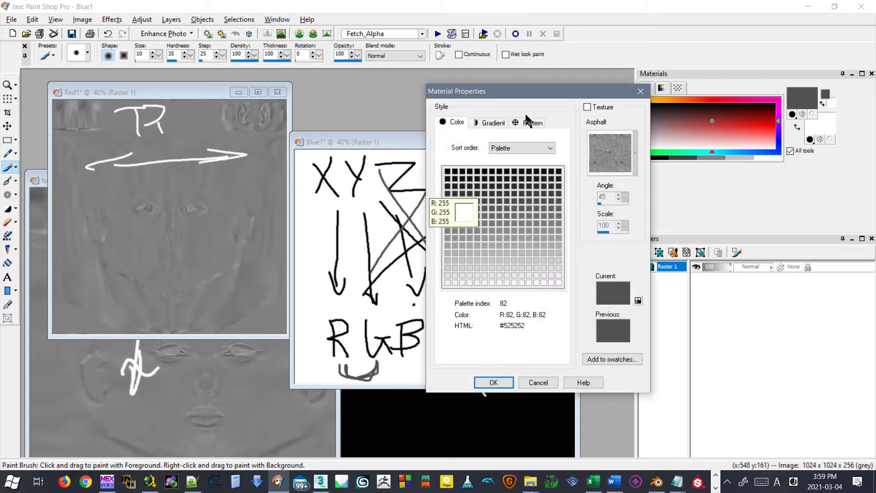
click(640, 91)
click(799, 95)
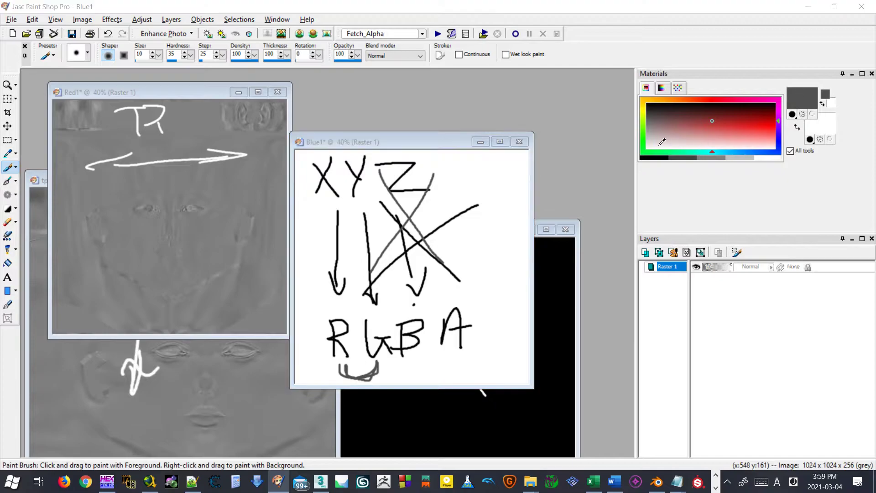
click(539, 384)
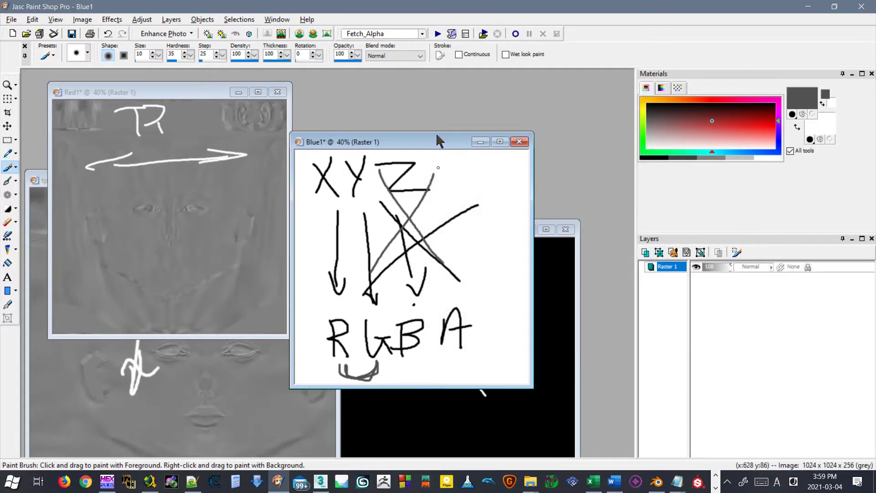
- Increase the blue image's color depth to 16 million colors
click(81, 19)
mouse_move(147, 213)
click(251, 233)
- Set the foreground color to R 127, G 127, B 255
click(798, 98)
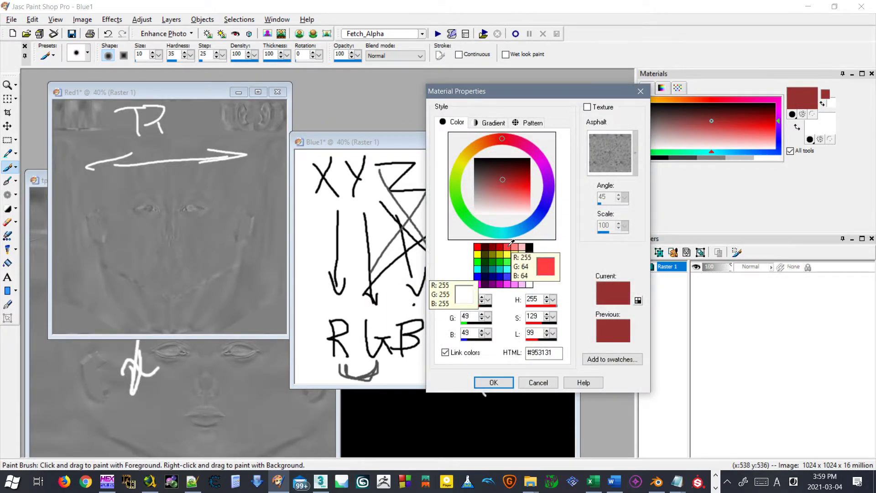
drag(549, 98, 401, 98)
text(127)
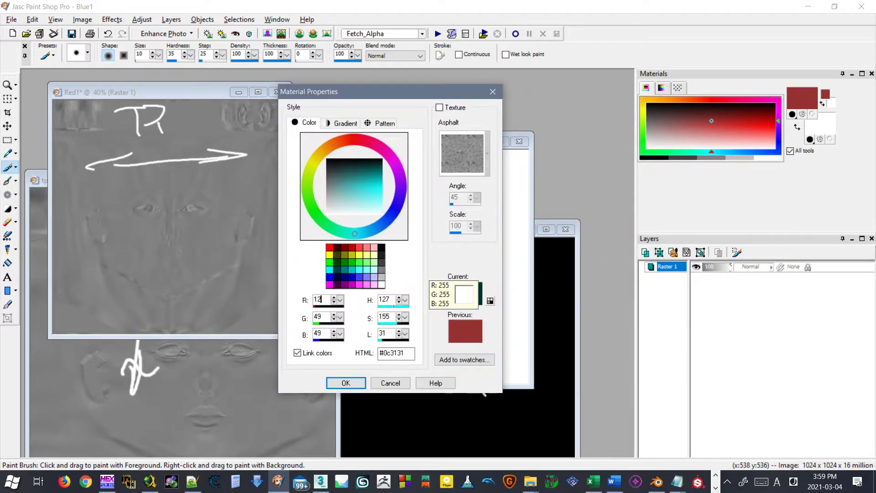
text(127)
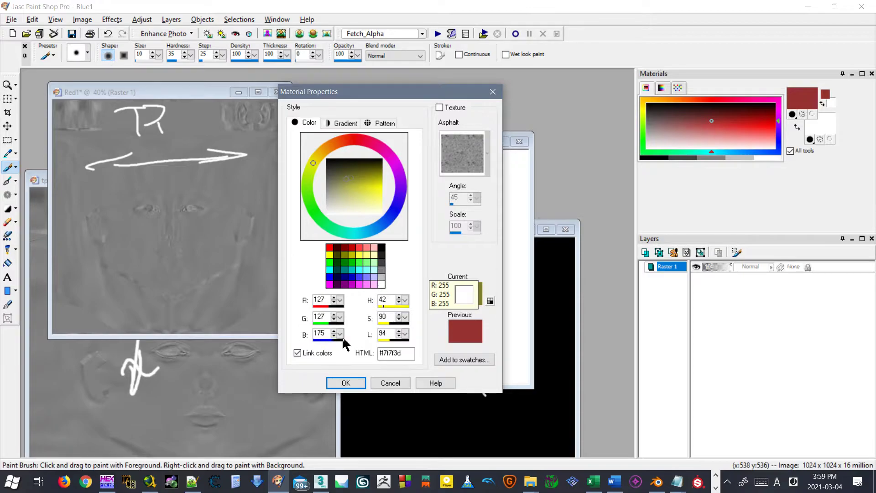
drag(339, 337, 366, 334)
drag(427, 97, 300, 92)
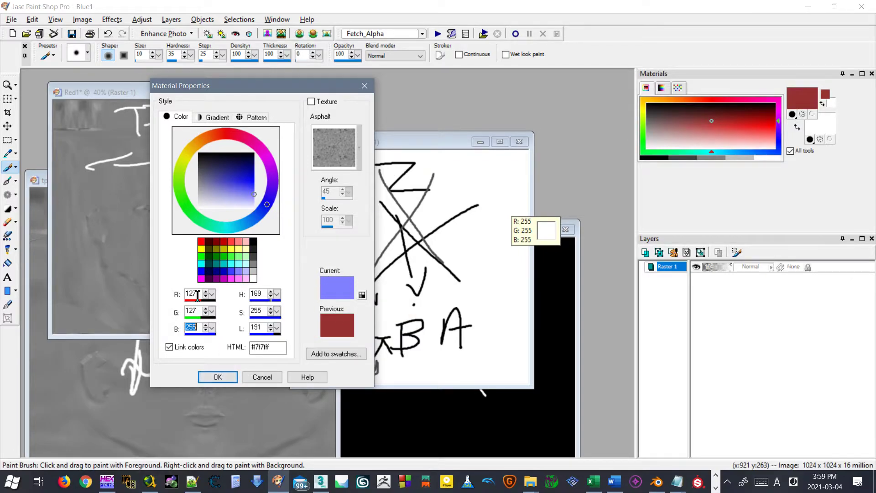
click(219, 377)
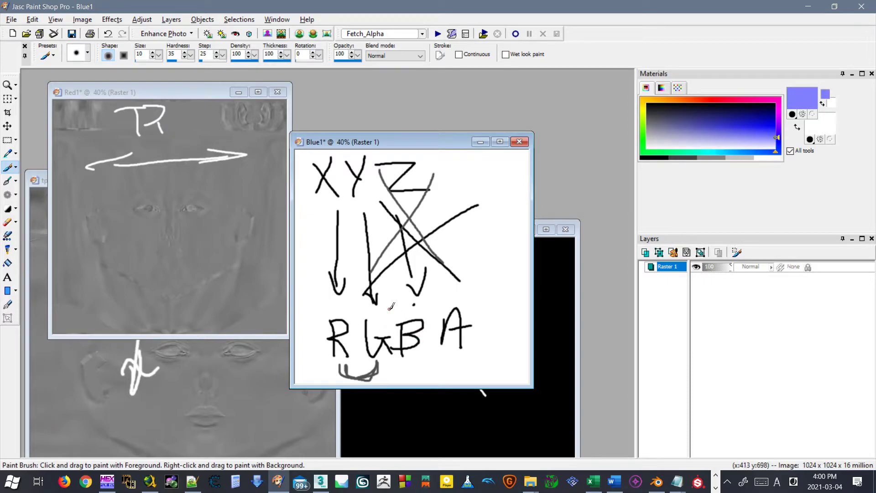
- Paint light blue arrows on the Blue1 sketch, one pointing up through the B and one pointing down through the A
click(808, 96)
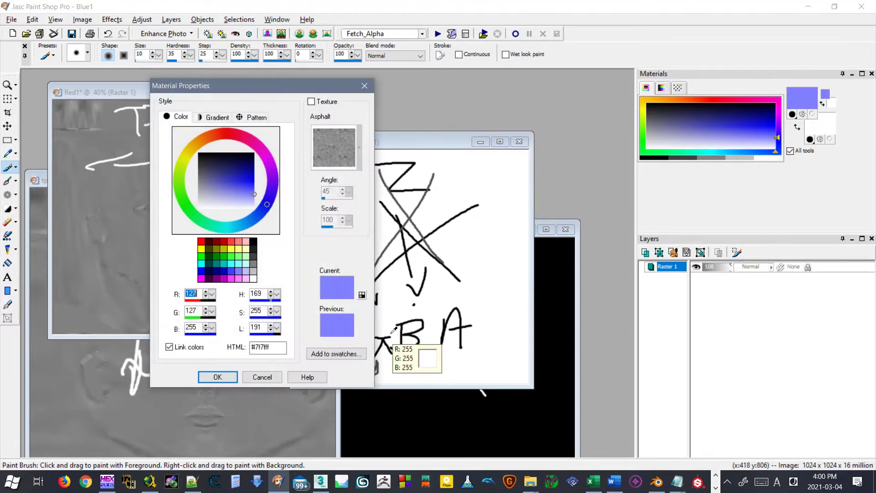
click(252, 375)
mouse_move(407, 376)
mouse_down()
mouse_move(413, 293)
mouse_move(431, 301)
mouse_up()
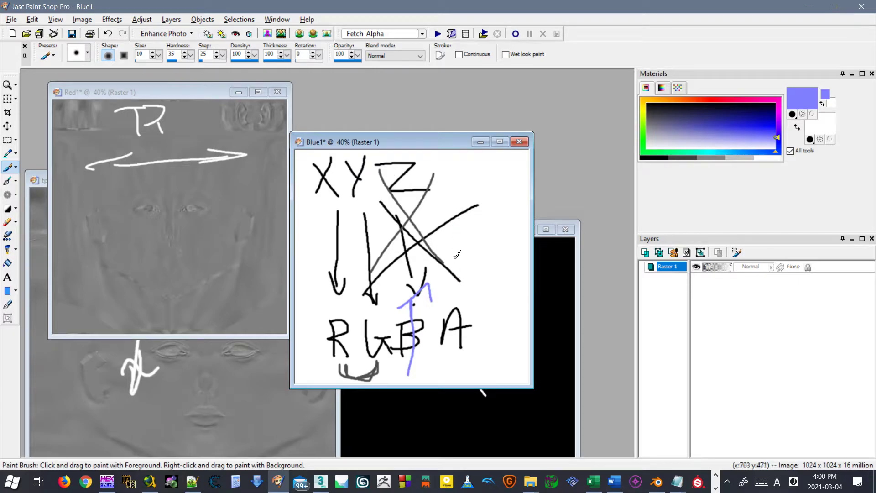
mouse_move(460, 240)
mouse_down()
mouse_move(448, 363)
mouse_move(470, 336)
mouse_up()
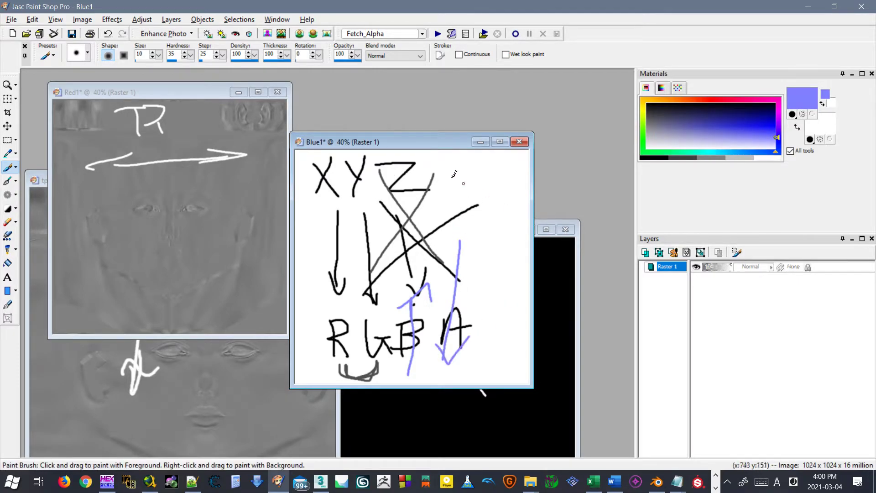
- Move the Blue1 and Red1 image windows aside so that the tprtex016.dds image is uncovered
drag(424, 142, 493, 91)
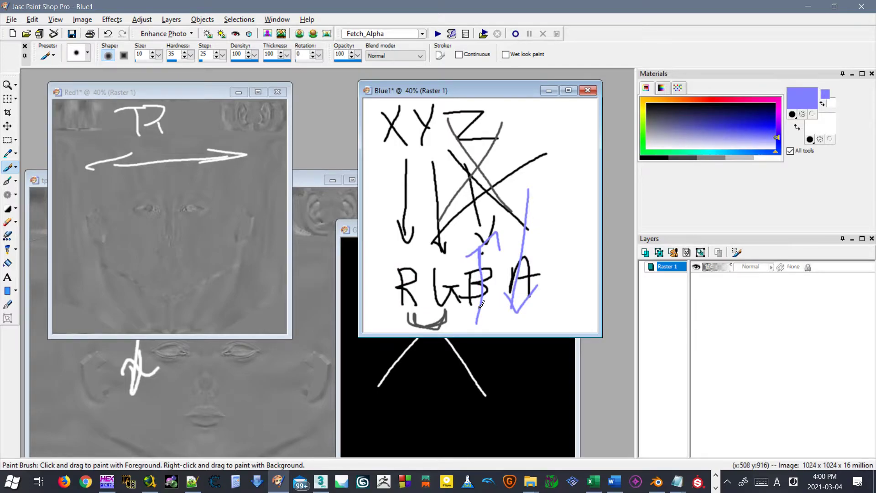
drag(98, 96, 209, 183)
drag(322, 182, 374, 179)
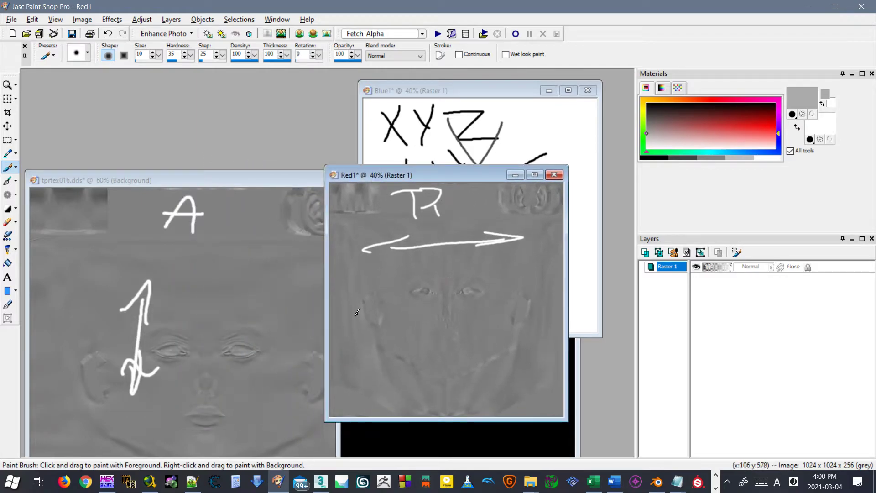
- Write a white X on the Red1 image and a white Y on tprtex016.dds, and rearrange both image windows
click(694, 120)
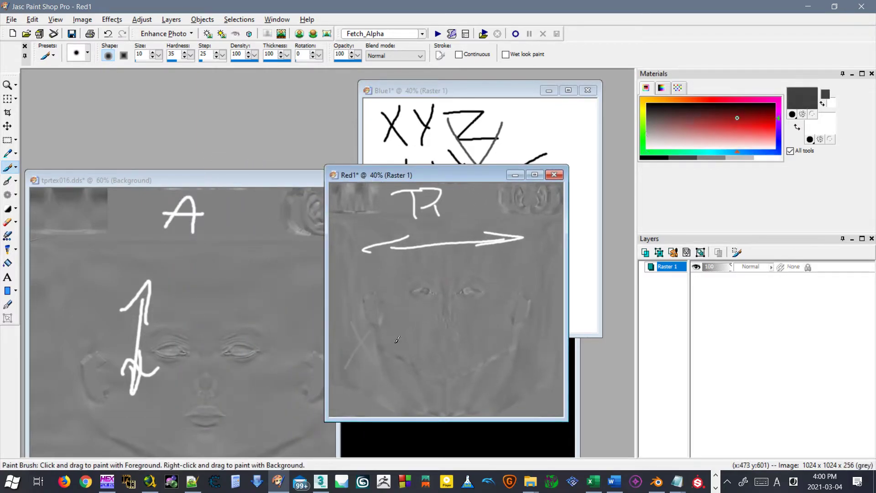
click(766, 122)
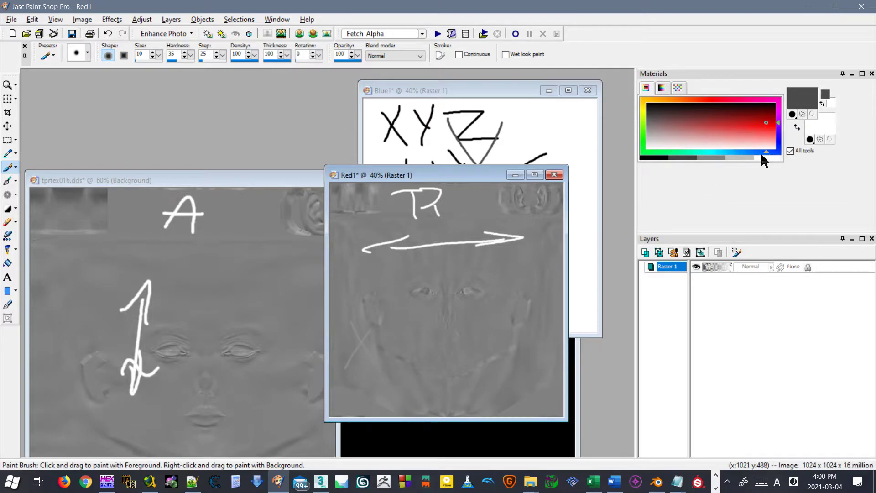
click(766, 149)
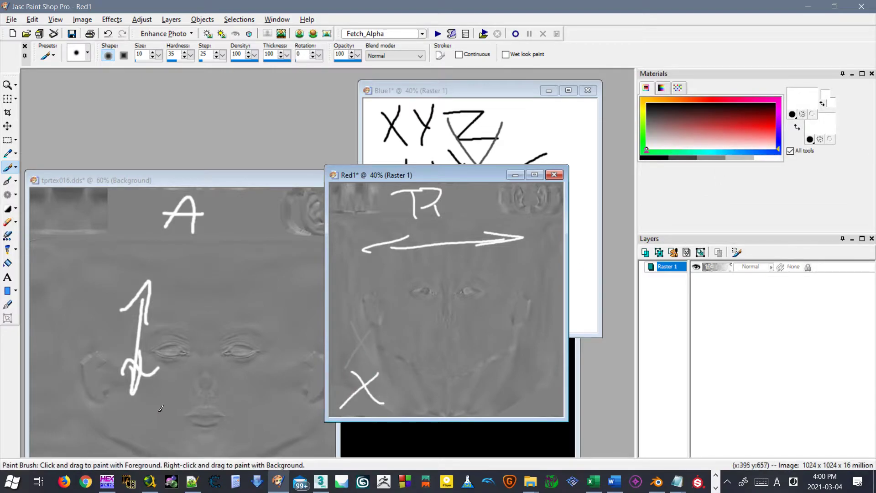
drag(286, 392, 309, 384)
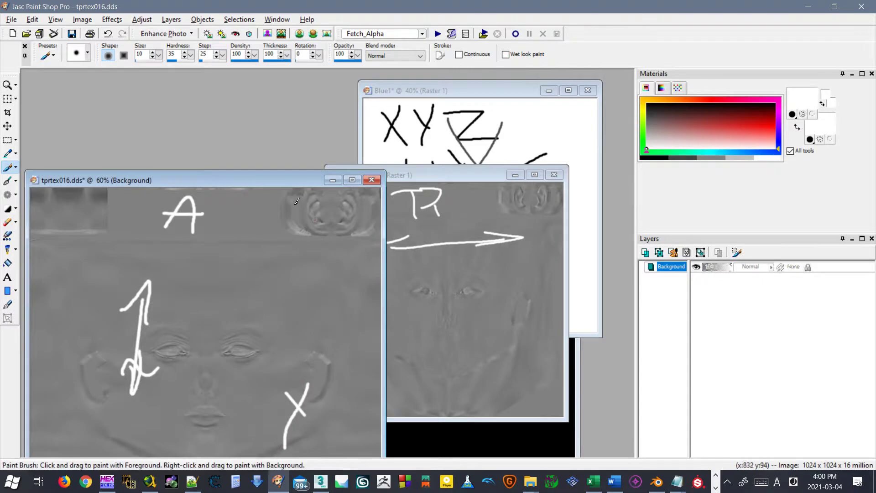
drag(280, 176, 280, 145)
drag(440, 174, 245, 200)
- Switch to File Explorer to view the r_son_a texture folder, and move its window off the screen
click(530, 482)
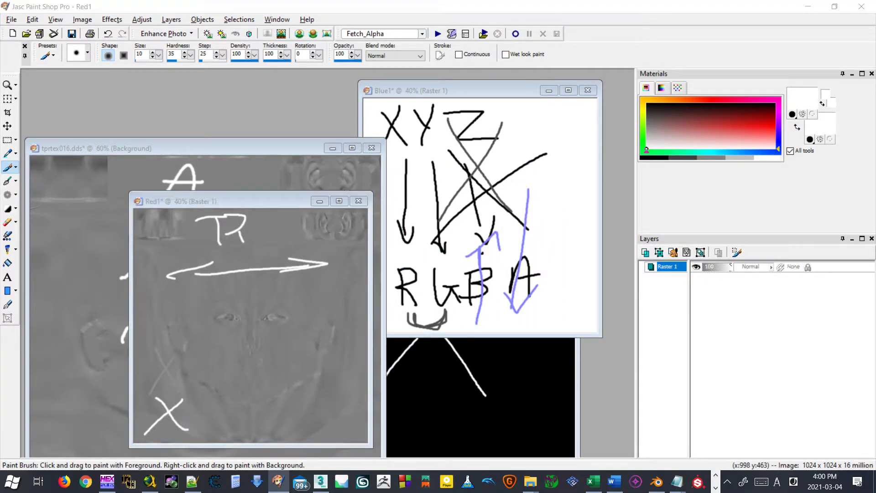
click(493, 433)
drag(386, 101, 365, 75)
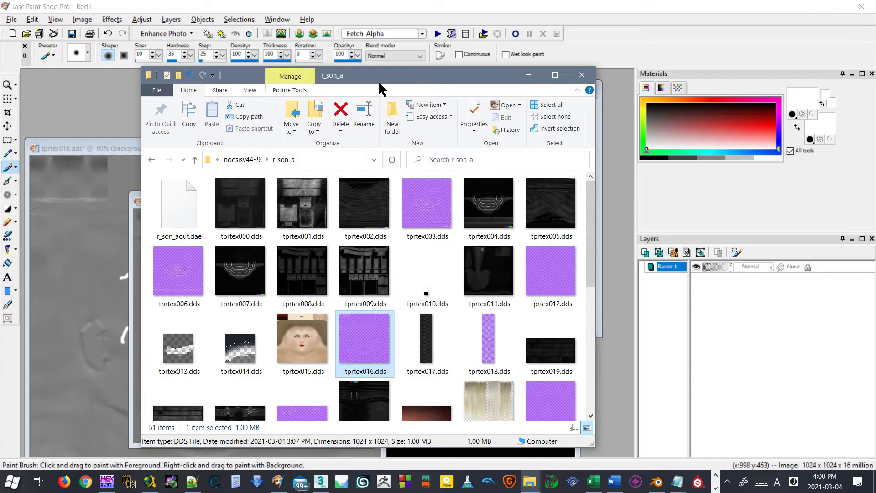
drag(379, 81, 875, 60)
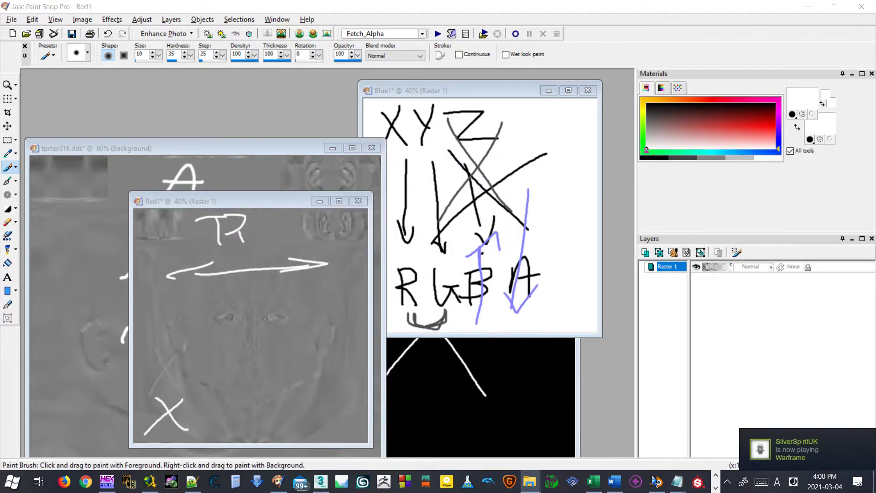
- Switch to Blender and add a Combine RGB node beside the Separate RGB node in the face material
click(653, 477)
scroll(375, 298, down, 4)
middle_drag(298, 354, 314, 322)
scroll(355, 318, down, 3)
scroll(396, 280, down, 4)
scroll(398, 281, up, 3)
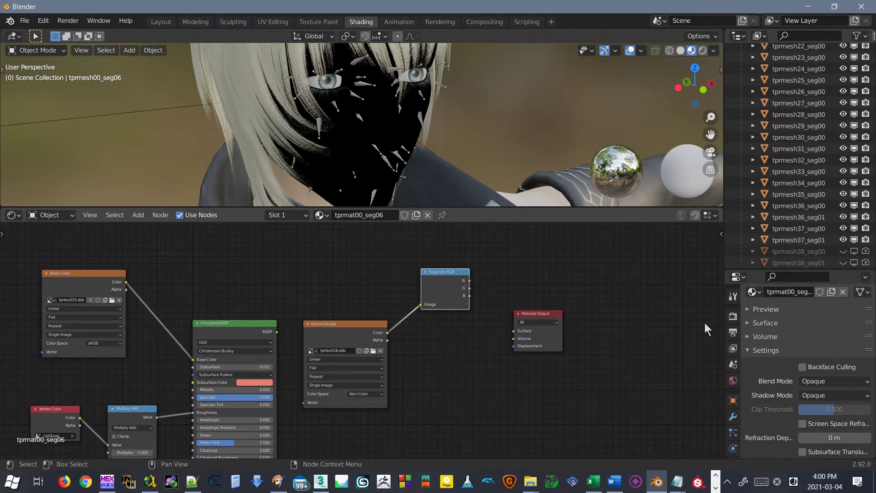
middle_drag(296, 356, 471, 328)
middle_drag(603, 280, 326, 321)
scroll(326, 320, up, 4)
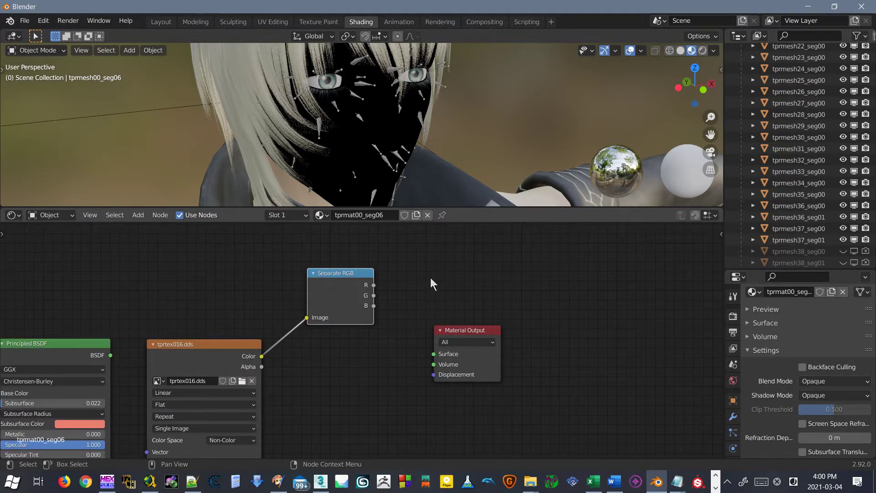
click(138, 215)
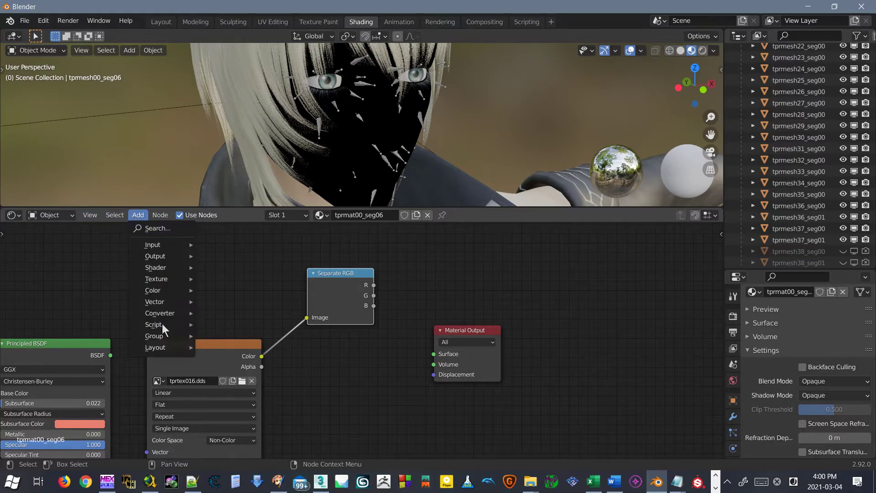
mouse_move(162, 291)
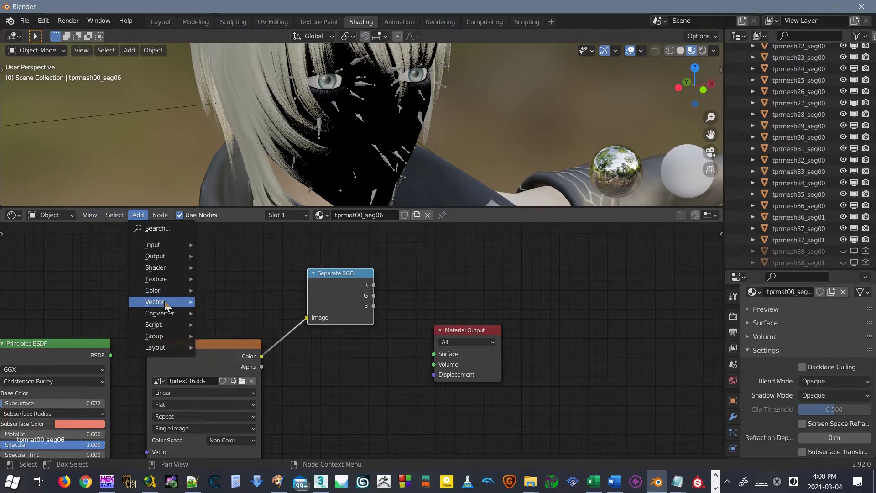
mouse_move(167, 312)
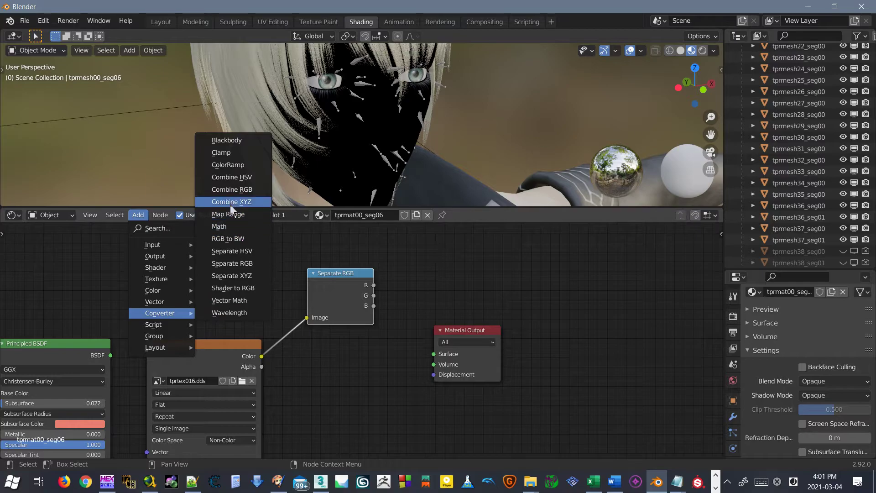
click(234, 190)
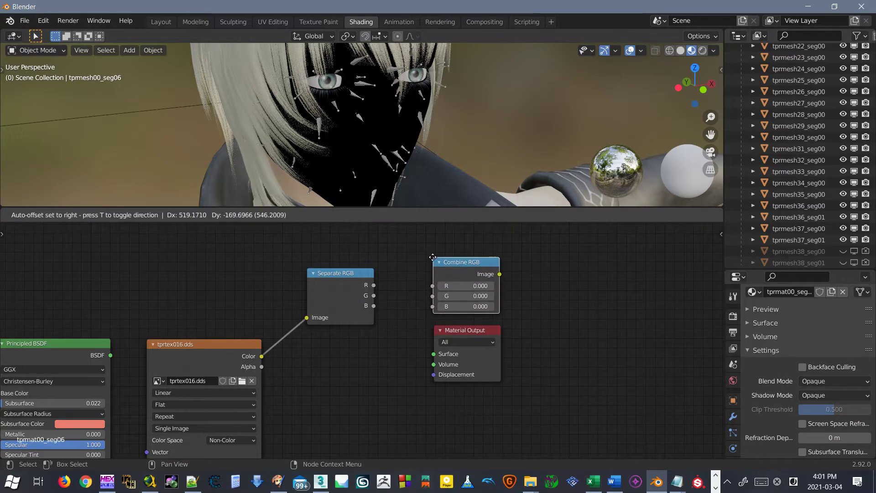
click(433, 297)
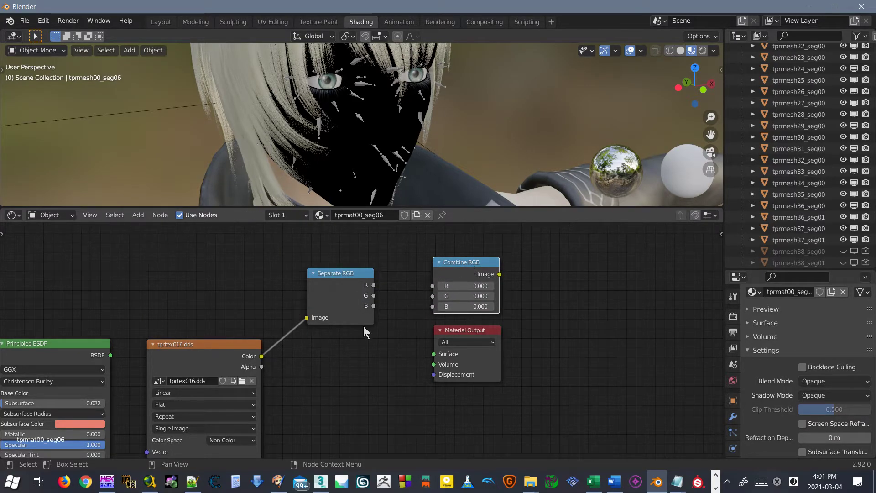
- Spread the Material Output and Combine RGB nodes apart and set Combine RGB's B value to 1.000
scroll(363, 326, down, 1)
drag(439, 332, 566, 358)
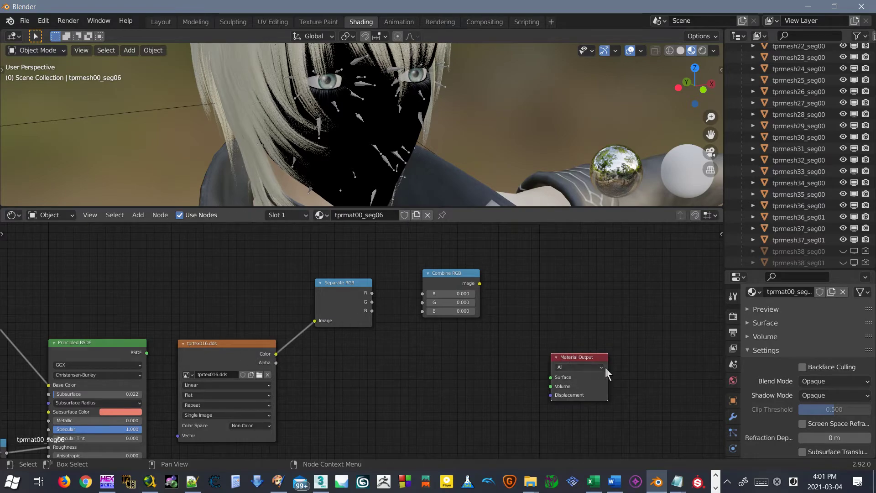
click(277, 481)
click(808, 9)
scroll(411, 390, up, 6)
middle_drag(401, 388, 242, 368)
middle_drag(199, 351, 283, 364)
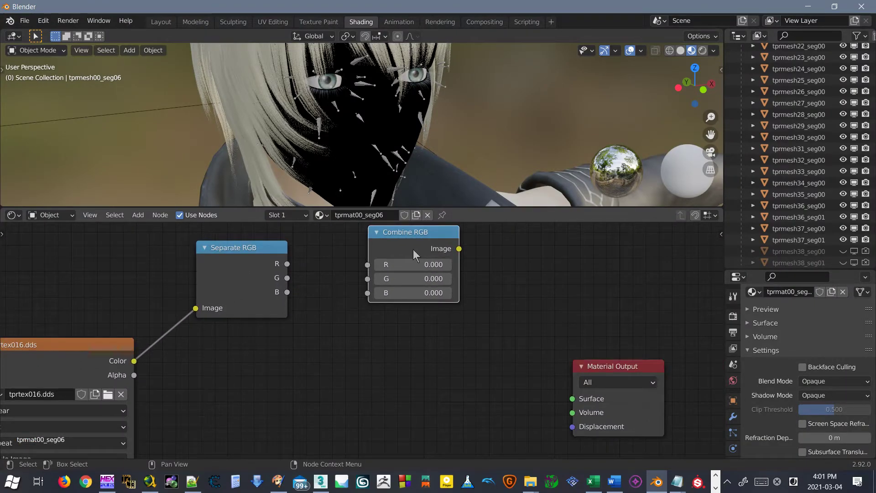
drag(413, 249, 461, 333)
drag(438, 377, 487, 376)
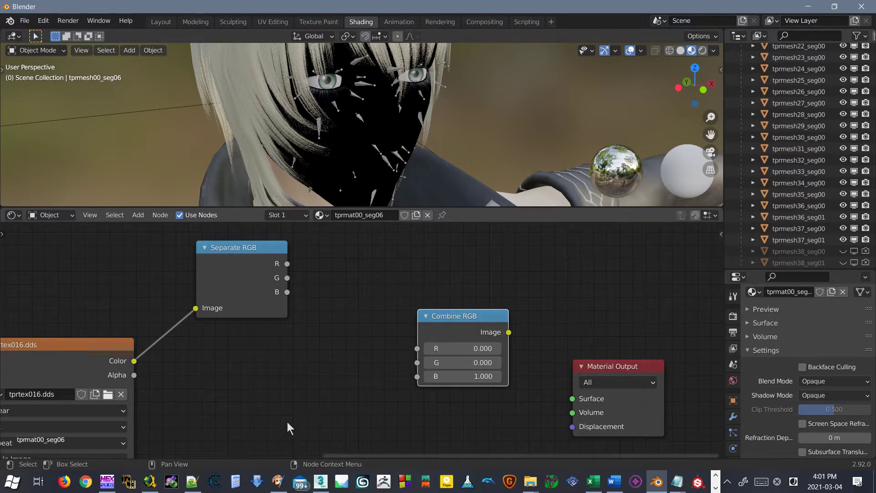
- Following the Paint Shop Pro channel sketches, link Separate RGB's R output to Combine RGB's R and tprtex016.dds's Alpha to its G
click(279, 480)
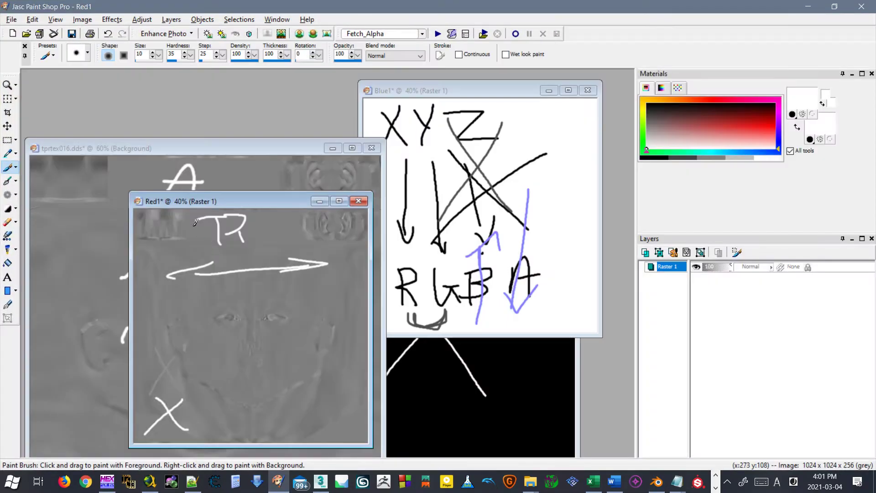
click(808, 7)
drag(287, 264, 416, 348)
click(279, 480)
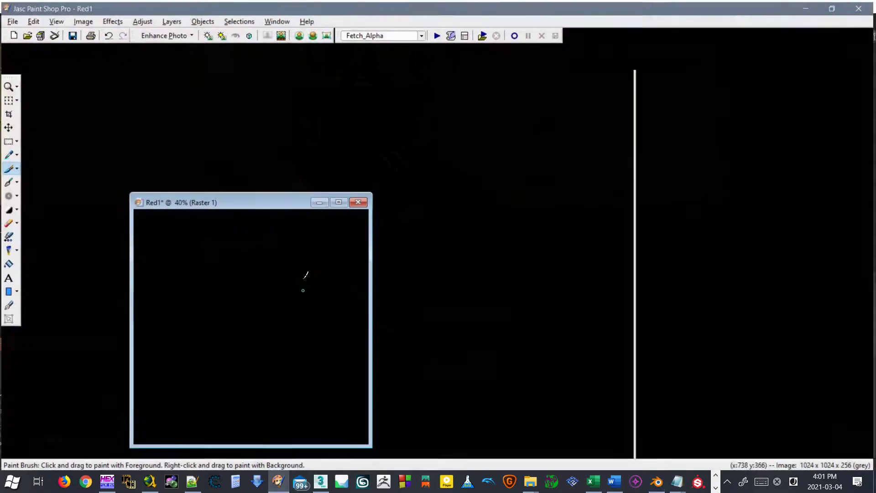
drag(256, 206, 458, 197)
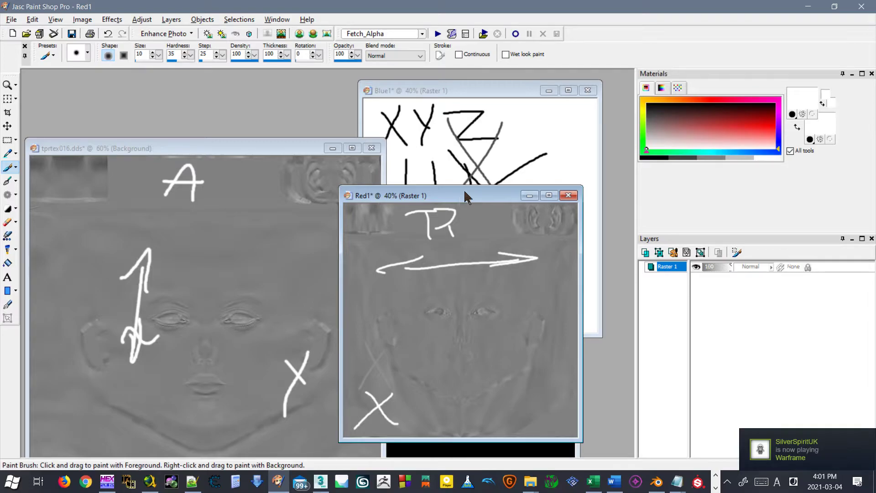
click(810, 9)
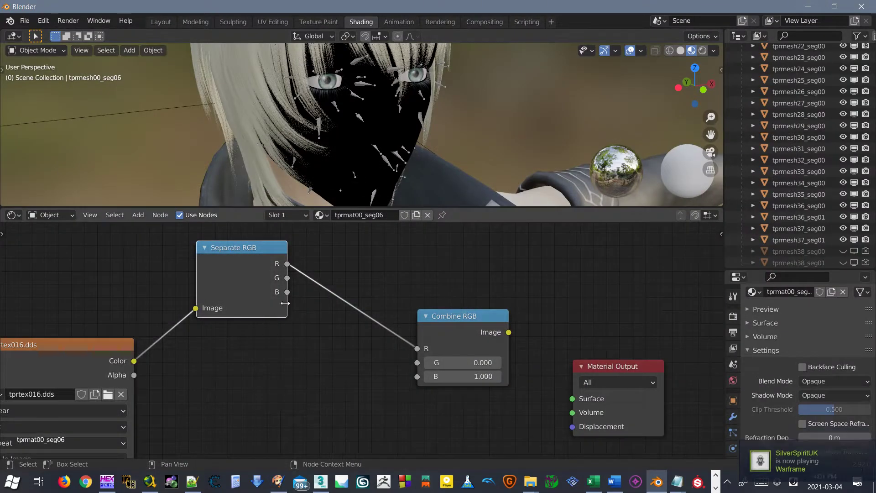
drag(134, 376, 417, 364)
- Link Combine RGB's Image output to Material Output's Surface input and inspect the result on the face
middle_drag(574, 360, 583, 315)
scroll(579, 311, down, 1)
drag(507, 292, 567, 353)
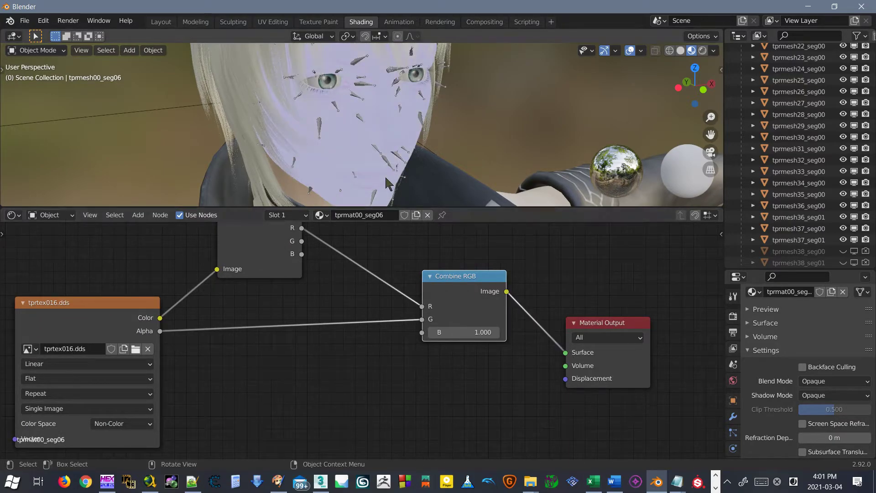
scroll(365, 140, up, 6)
scroll(365, 140, down, 10)
scroll(333, 313, down, 2)
- Move the Combine RGB and tprtex016.dds nodes closer to the Separate RGB node
middle_drag(333, 319, 494, 333)
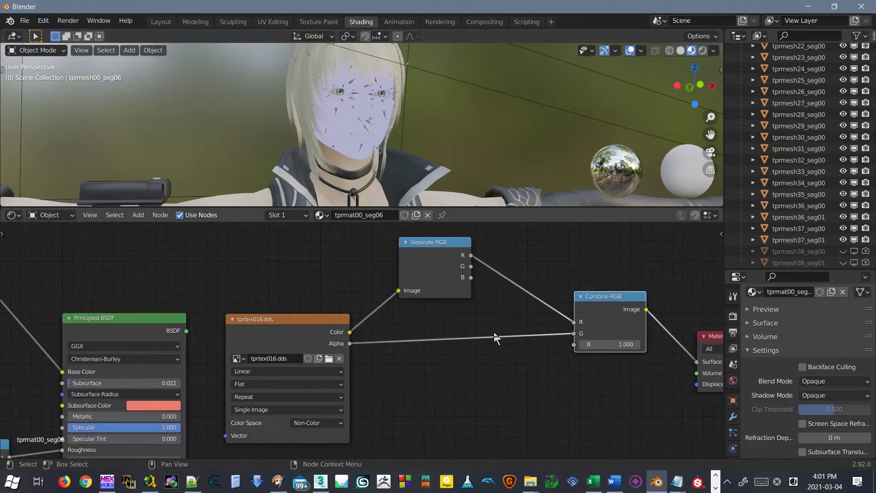
scroll(494, 333, down, 1)
drag(571, 307, 489, 316)
scroll(299, 345, down, 1)
middle_drag(296, 337, 370, 333)
drag(369, 328, 399, 325)
- Add a Normal Map node beside the lower inputs of the Principled BSDF node
middle_drag(338, 378, 440, 315)
scroll(439, 314, down, 1)
scroll(415, 401, down, 1)
middle_drag(414, 400, 457, 294)
scroll(354, 349, up, 5)
scroll(304, 369, down, 3)
middle_drag(292, 382, 366, 291)
drag(378, 274, 82, 402)
click(149, 251)
click(136, 214)
mouse_move(179, 281)
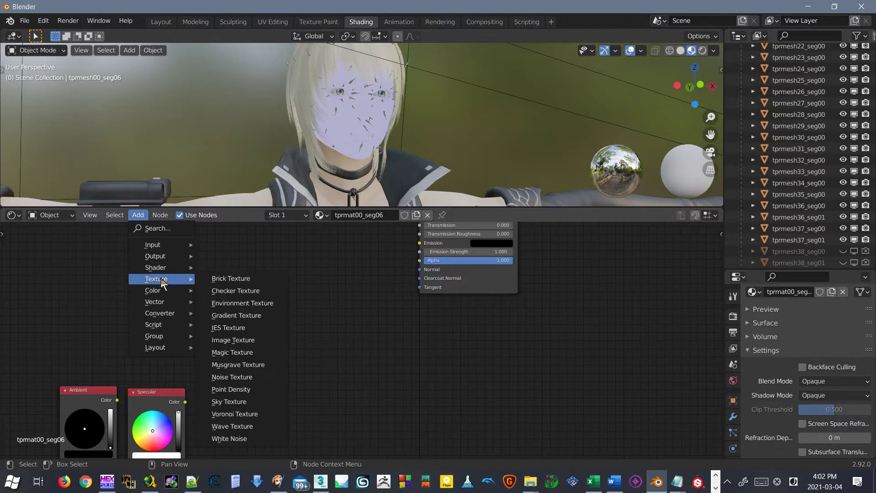
click(159, 229)
text(nor)
key(Down)
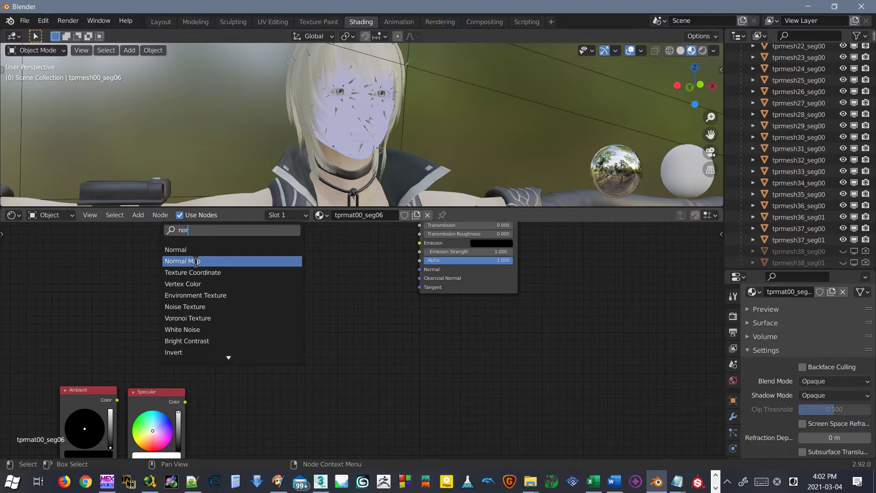
key(Return)
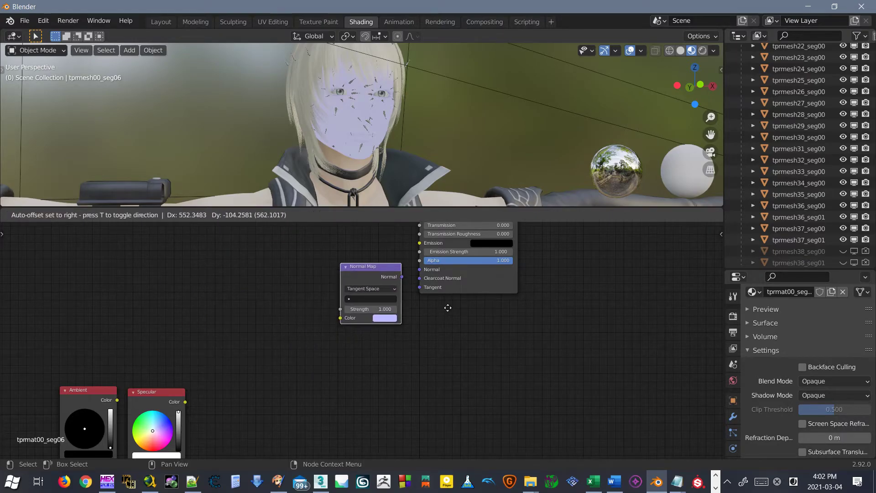
click(433, 299)
- Link the Normal Map node's Normal output to the Principled BSDF's Normal input and align the node with that input
scroll(319, 288, up, 5)
drag(319, 292, 375, 275)
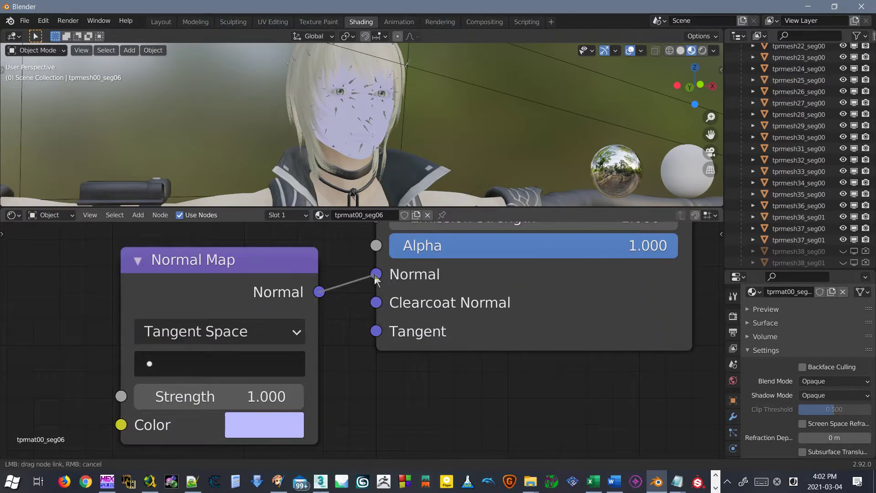
key(g)
click(271, 258)
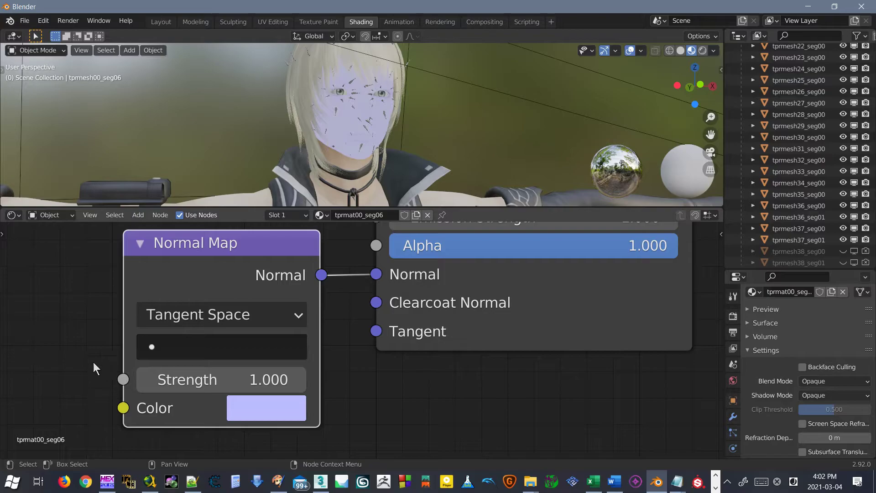
- Disconnect Combine RGB from Material Output and move the tprtex016.dds, Separate RGB and Combine RGB nodes together beside the Normal Map node
scroll(450, 363, down, 8)
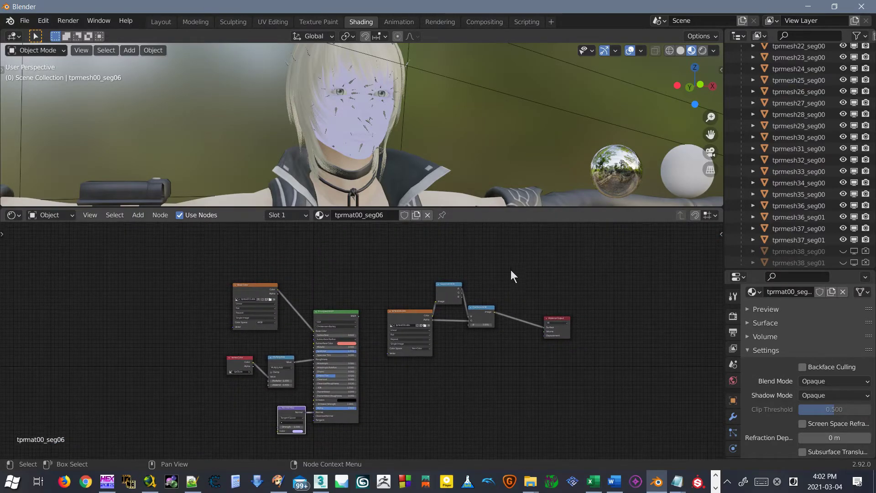
drag(544, 328, 533, 325)
drag(519, 254, 382, 384)
drag(410, 318, 180, 425)
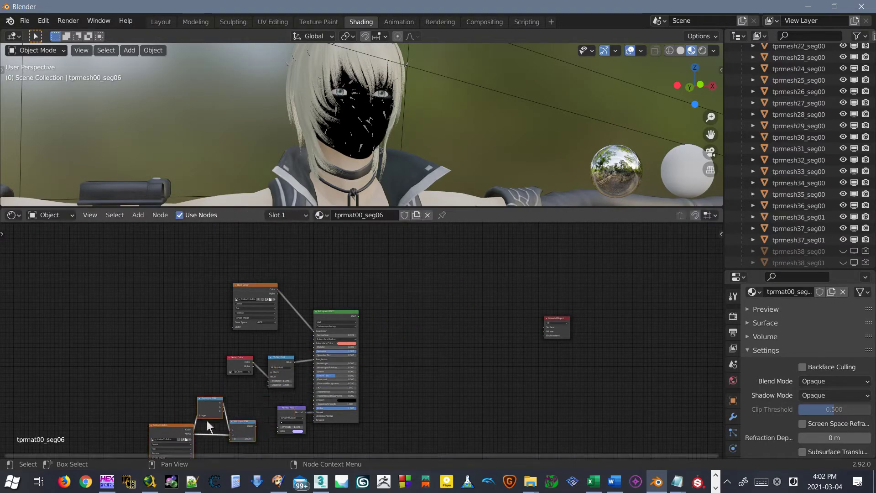
- Move the Ambient and Specular nodes out from under the tprtex016.dds node into the empty space beside it
scroll(229, 404, up, 5)
middle_drag(229, 404, 334, 345)
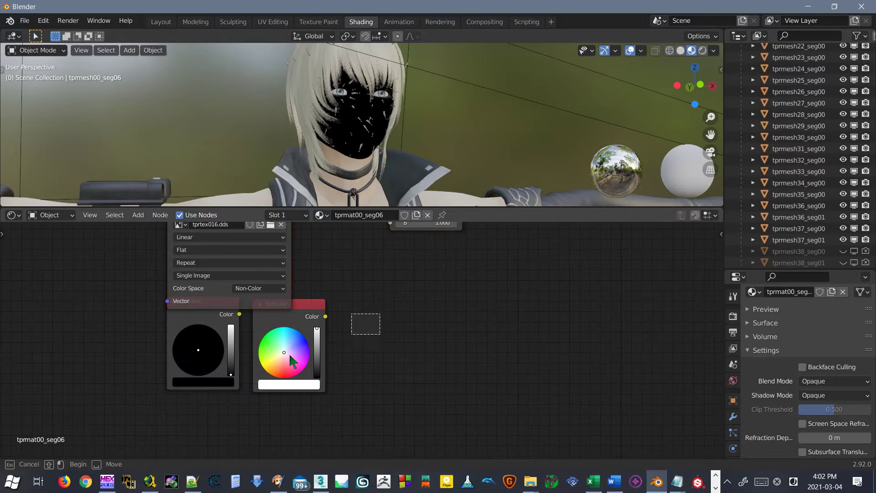
drag(293, 304, 494, 264)
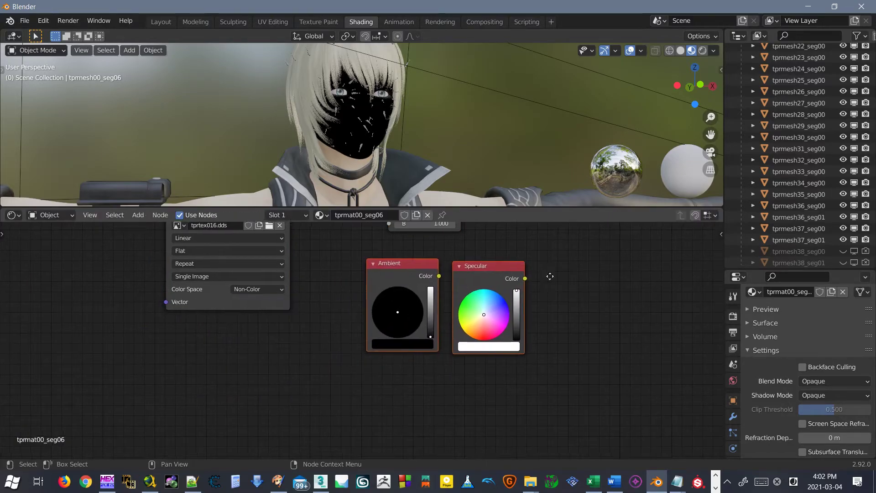
- Link the Combine RGB node's Image output to the Normal Map node's Color input
middle_drag(559, 267, 376, 446)
scroll(391, 380, up, 2)
drag(239, 365, 321, 384)
- Move the Material Output node beside the Principled BSDF and link the BSDF output to its Surface input
scroll(373, 122, up, 5)
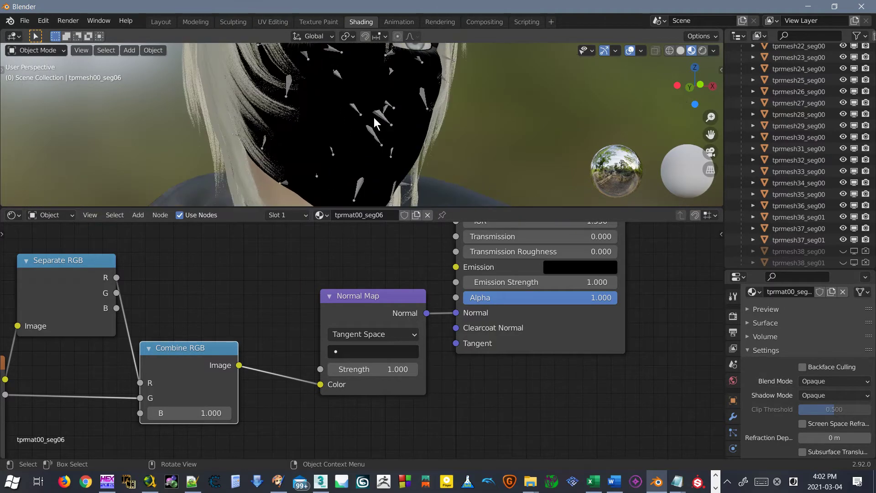
middle_drag(313, 133, 311, 133)
scroll(269, 270, down, 1)
middle_drag(270, 269, 487, 264)
scroll(426, 283, down, 3)
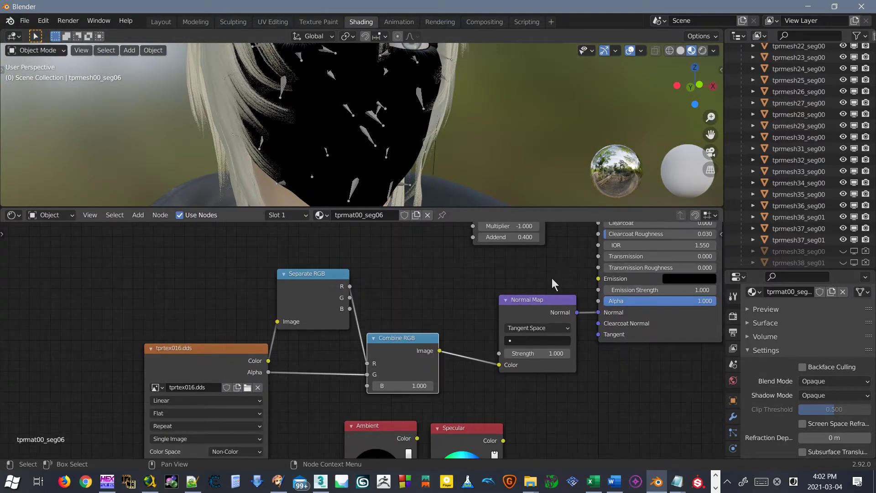
middle_drag(549, 281, 265, 400)
scroll(413, 299, down, 3)
scroll(413, 299, up, 1)
middle_drag(407, 311, 299, 394)
middle_drag(332, 305, 200, 368)
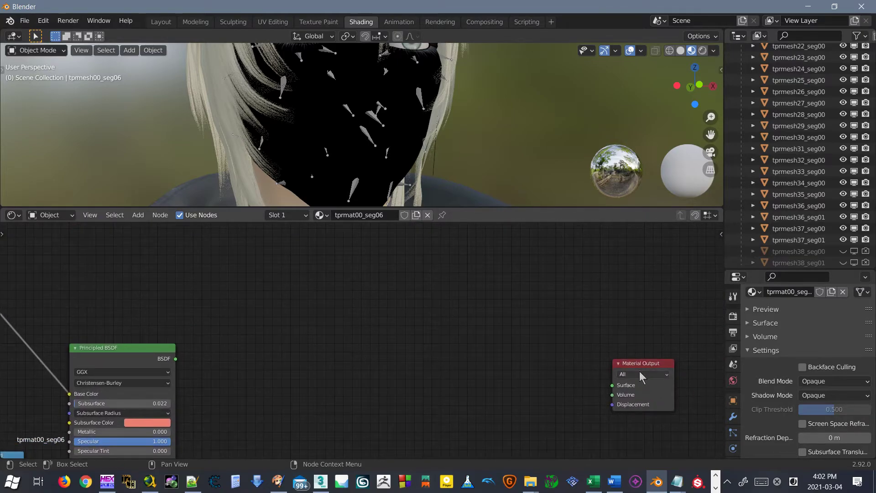
drag(649, 366, 246, 341)
drag(175, 359, 209, 360)
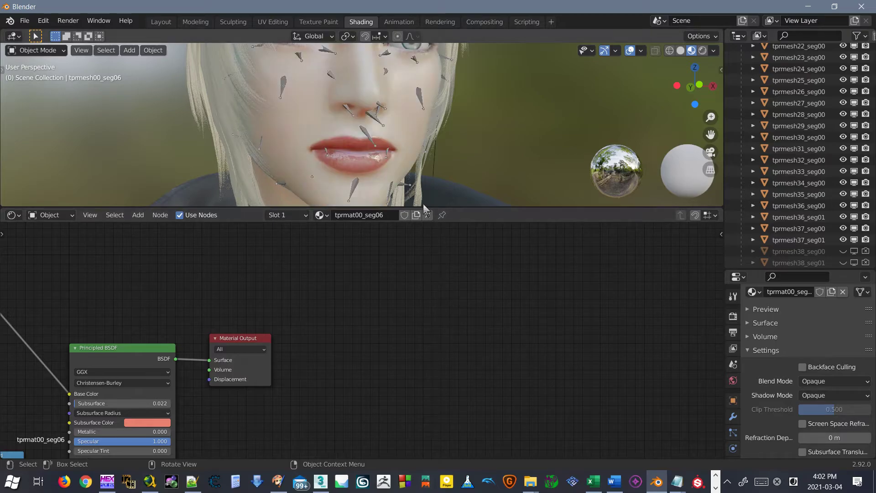
- Examine the lips and lower face up close to judge the effect of the Normal Map link
scroll(365, 139, up, 3)
middle_drag(385, 122, 465, 132)
scroll(465, 132, up, 4)
scroll(281, 344, down, 1)
middle_drag(281, 345, 467, 278)
scroll(467, 278, down, 4)
middle_drag(284, 364, 356, 235)
scroll(356, 236, up, 4)
scroll(412, 339, up, 8)
middle_drag(411, 339, 492, 344)
mouse_move(534, 316)
mouse_down()
mouse_move(518, 317)
mouse_move(517, 333)
mouse_move(535, 318)
mouse_up()
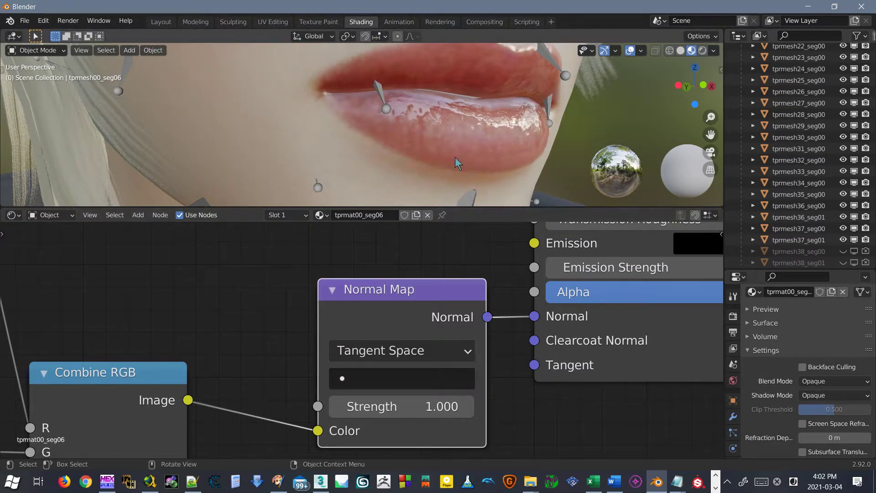
middle_drag(470, 130, 336, 142)
scroll(274, 335, down, 5)
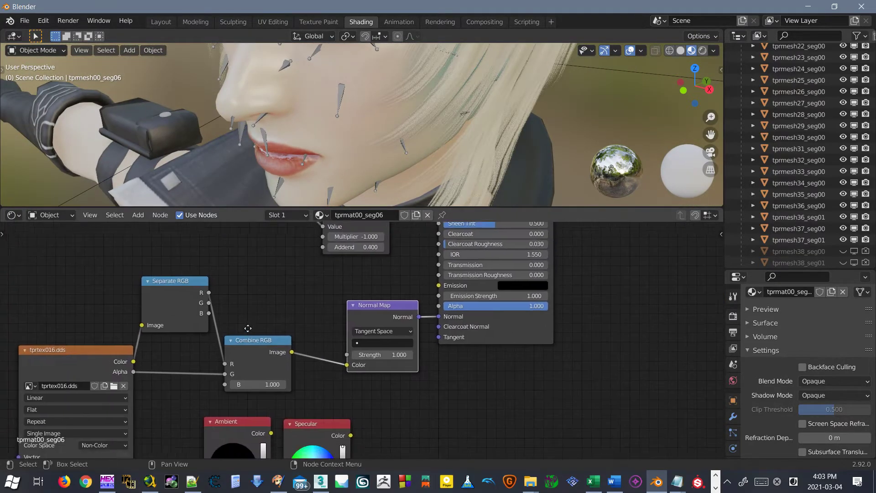
- Raise the Normal Map node's Strength to 9.4 and check the skin relief on the face in profile
scroll(283, 330, up, 4)
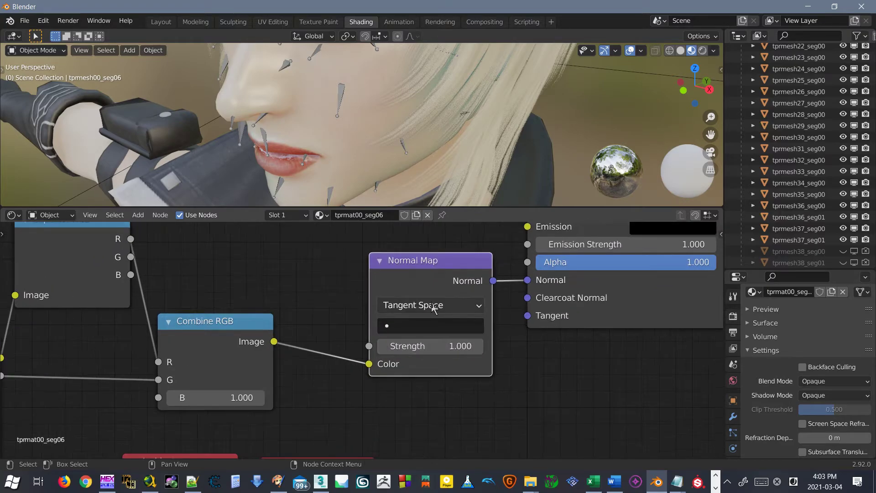
click(423, 347)
click(446, 380)
drag(430, 350, 580, 349)
middle_drag(292, 151, 401, 184)
scroll(338, 106, up, 2)
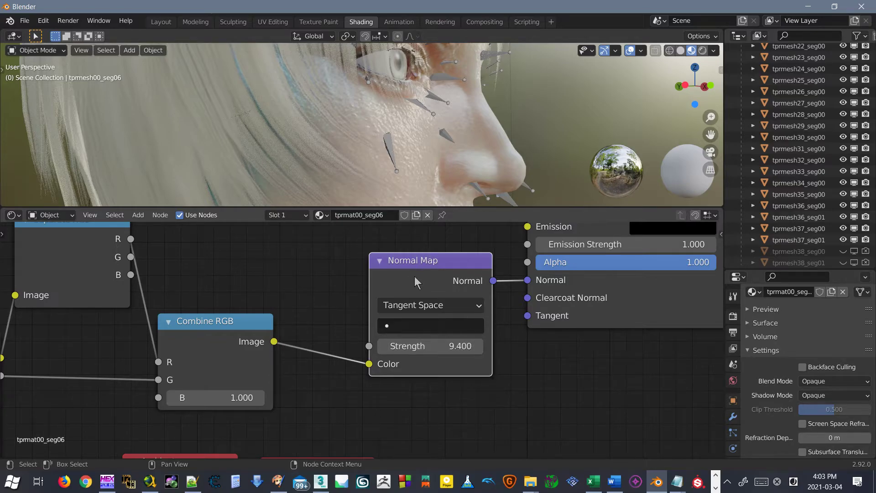
click(417, 326)
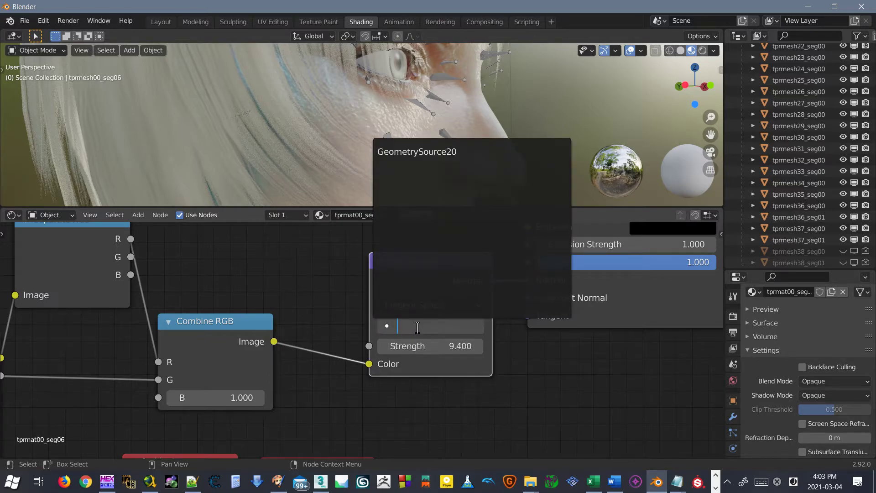
click(424, 305)
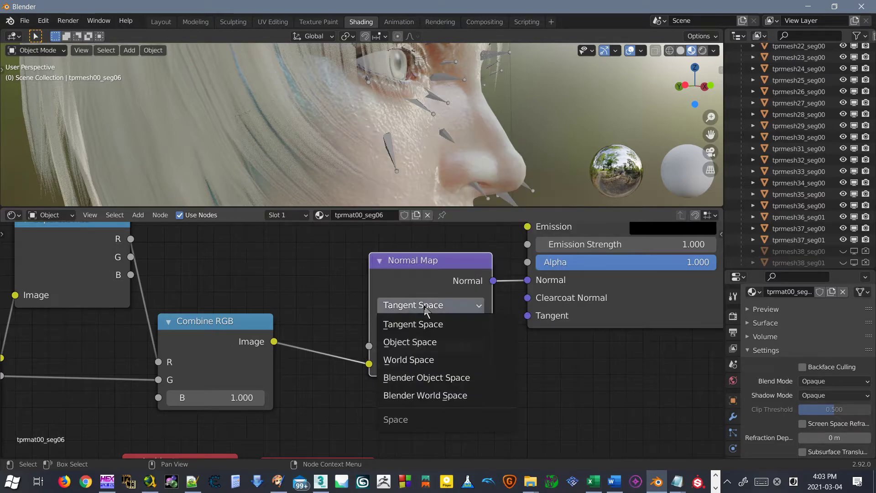
click(424, 306)
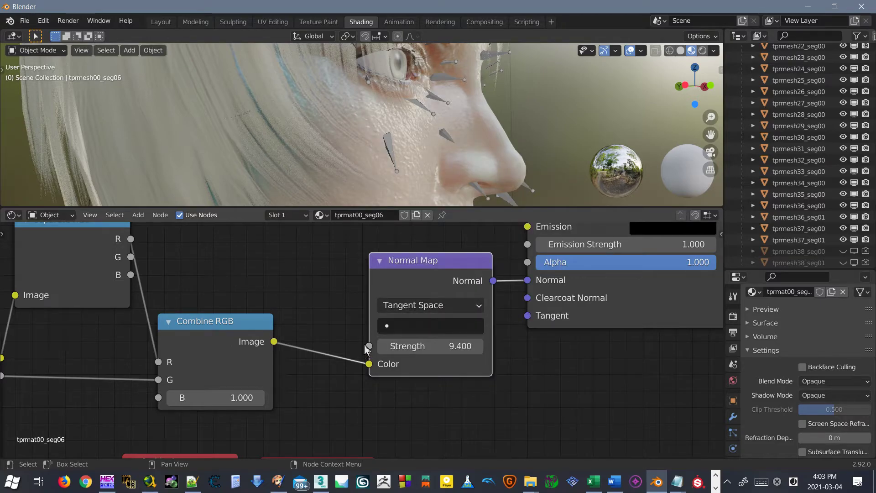
- Set the Normal Map node's Strength to 10 and check the skin around the eyes
mouse_move(450, 348)
mouse_down()
mouse_move(235, 348)
mouse_move(463, 348)
mouse_up()
middle_drag(438, 124, 305, 146)
scroll(305, 146, down, 2)
scroll(117, 339, down, 1)
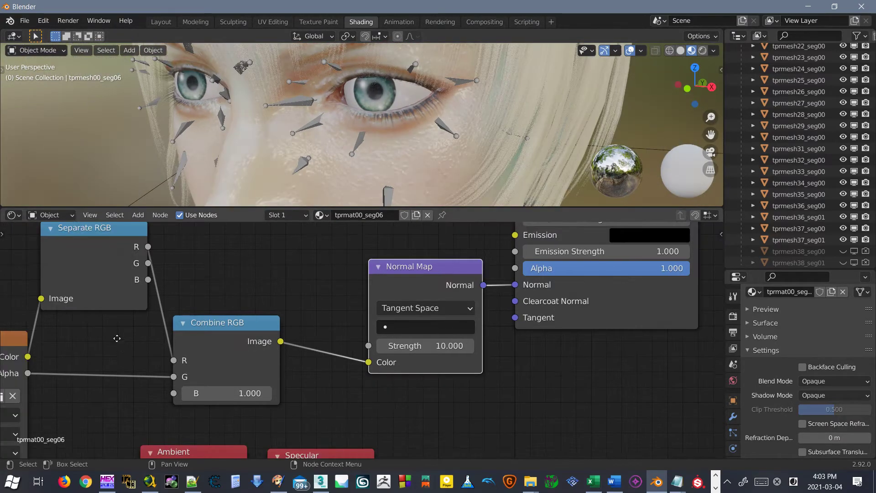
- Move the Separate RGB node down, closer to the tprtex016.dds and Combine RGB nodes
middle_drag(117, 344, 424, 349)
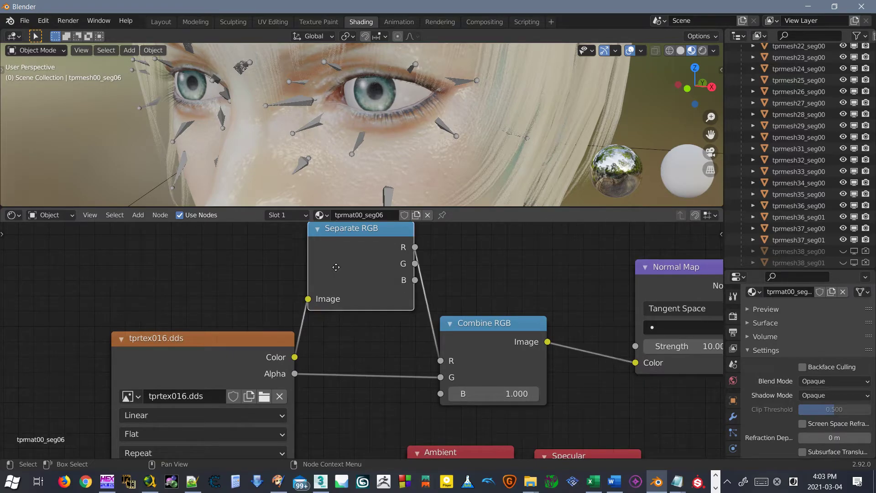
drag(336, 269, 342, 316)
- Check the lips and cheek from below, and reset the Normal Map node's Strength to 1
middle_drag(379, 183, 395, 147)
scroll(340, 185, down, 4)
middle_drag(433, 140, 360, 171)
click(675, 346)
key(Return)
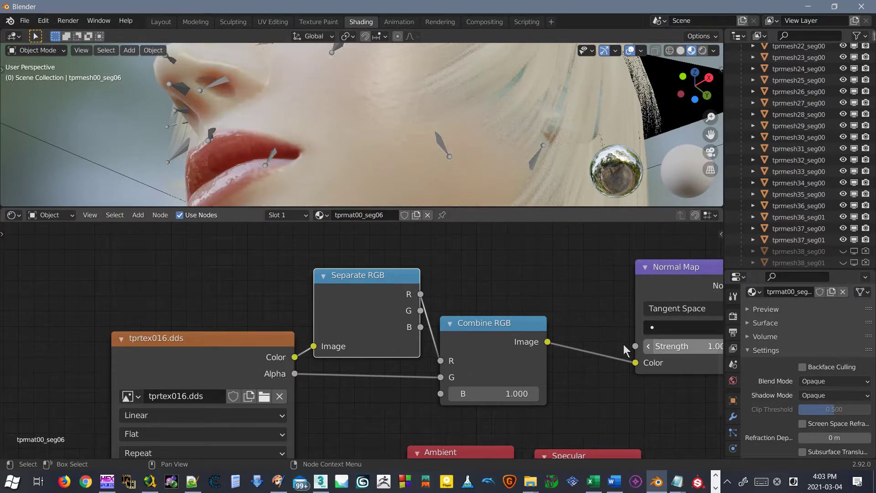
- Move the Normal Map node directly beside the Combine RGB node's Image output
scroll(422, 111, down, 5)
middle_drag(420, 111, 454, 149)
scroll(454, 150, up, 2)
scroll(338, 349, down, 3)
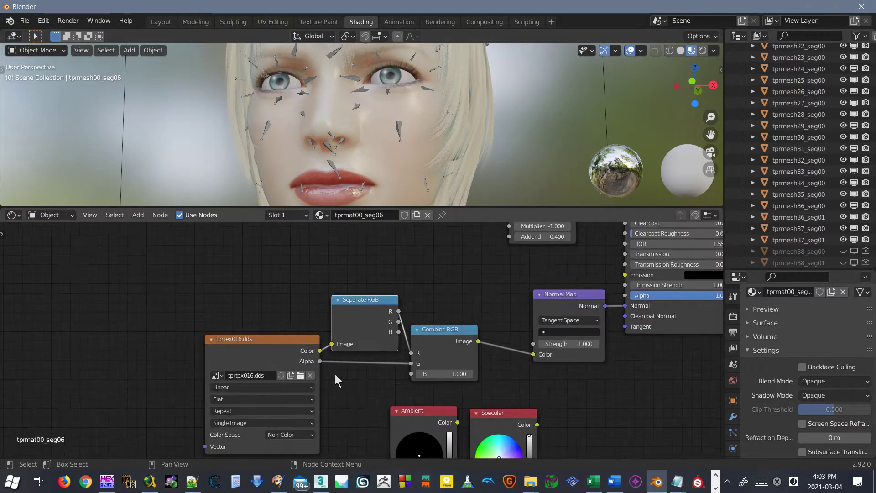
middle_drag(288, 363, 318, 270)
middle_drag(454, 269, 427, 364)
scroll(340, 319, up, 1)
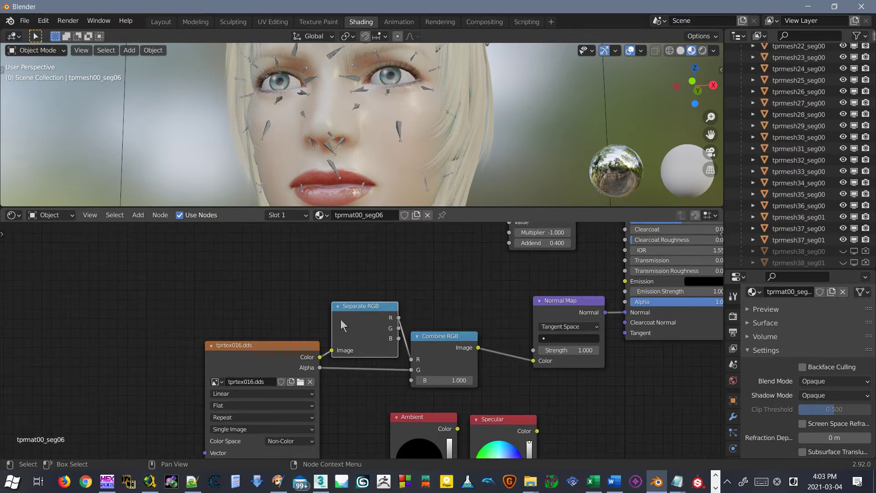
drag(571, 313, 528, 300)
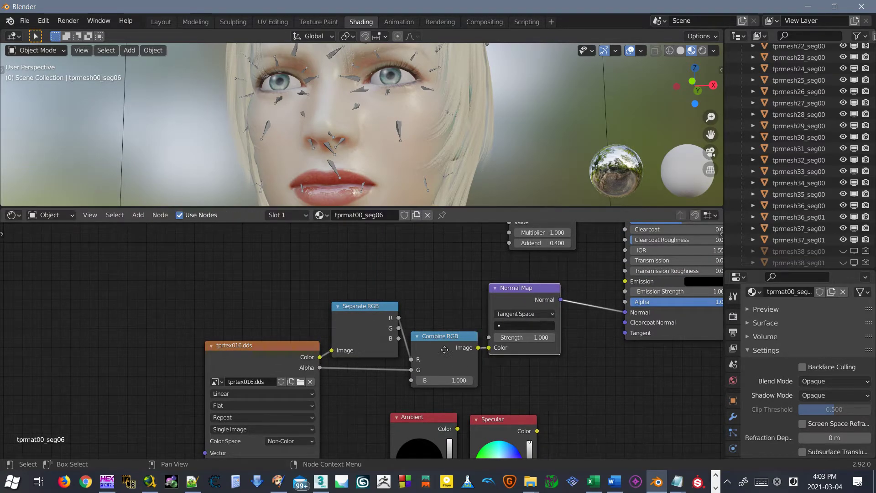
- Combine the Separate RGB, Combine RGB and Normal Map nodes into one node group
middle_drag(471, 334, 368, 325)
scroll(369, 325, up, 1)
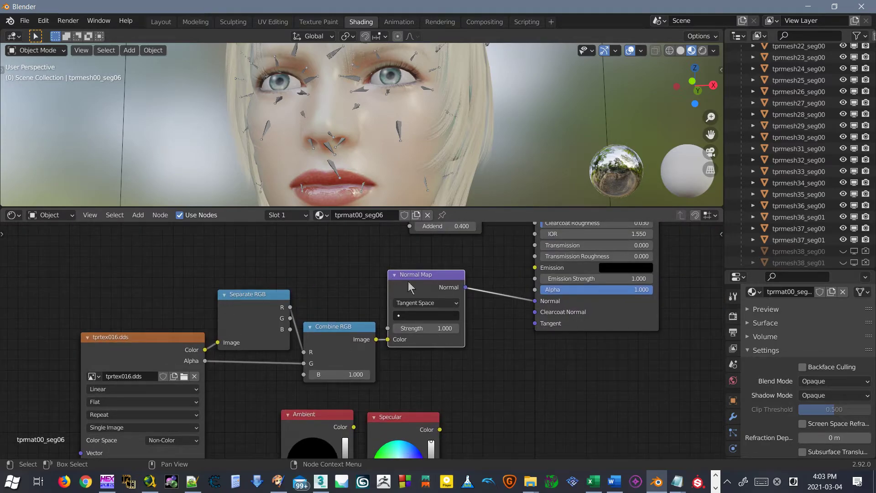
drag(474, 260, 209, 392)
right_click(236, 335)
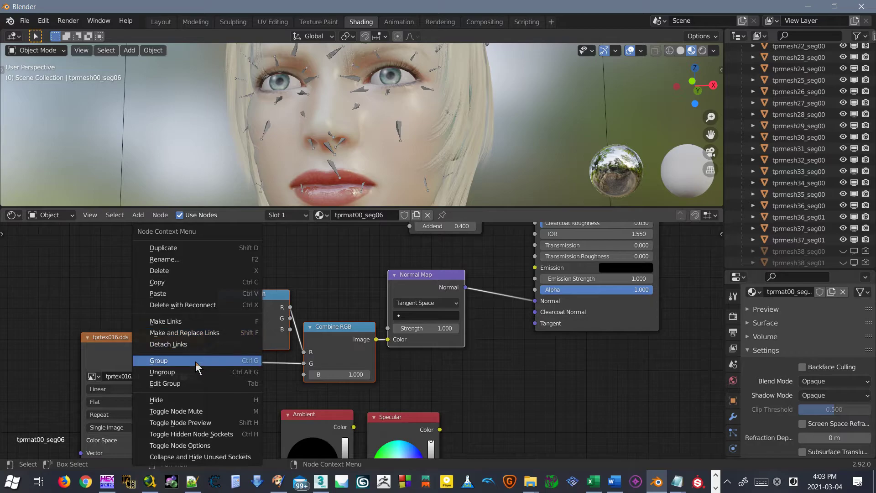
click(172, 360)
- Inside the node group, move the Group Input and Group Output nodes farther away from the processing nodes
scroll(274, 357, down, 3)
middle_drag(366, 305, 287, 247)
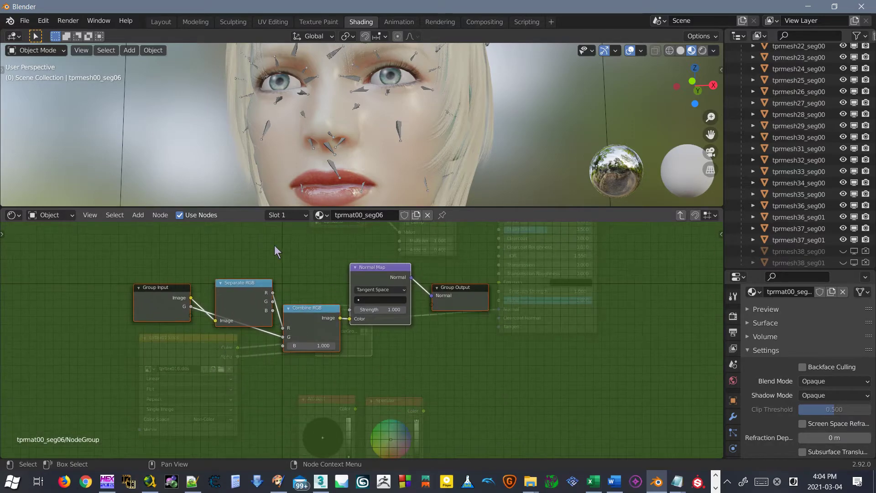
scroll(299, 346, up, 2)
drag(250, 349, 202, 413)
middle_drag(319, 353, 149, 330)
drag(470, 294, 588, 344)
middle_drag(131, 328, 330, 331)
scroll(361, 340, up, 4)
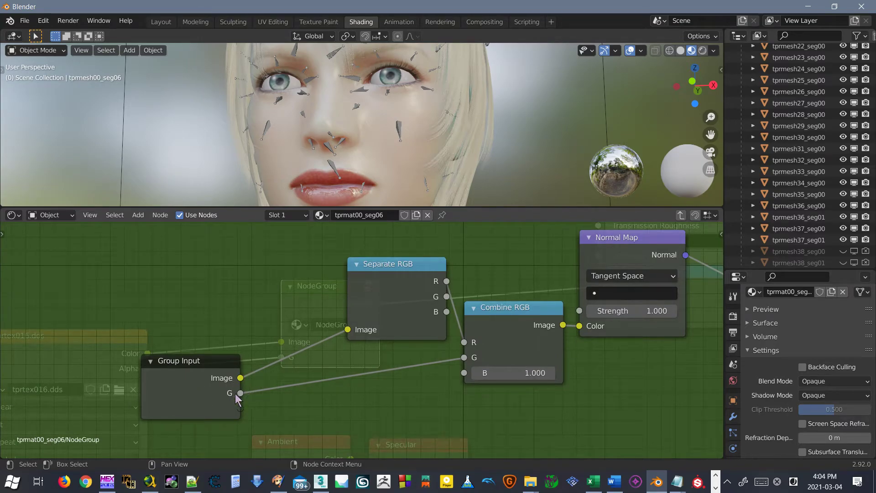
- Return to the parent node tree and move the NodeGroup node midway between tprtex016.dds and the Principled BSDF
middle_drag(432, 358, 123, 308)
scroll(441, 318, down, 1)
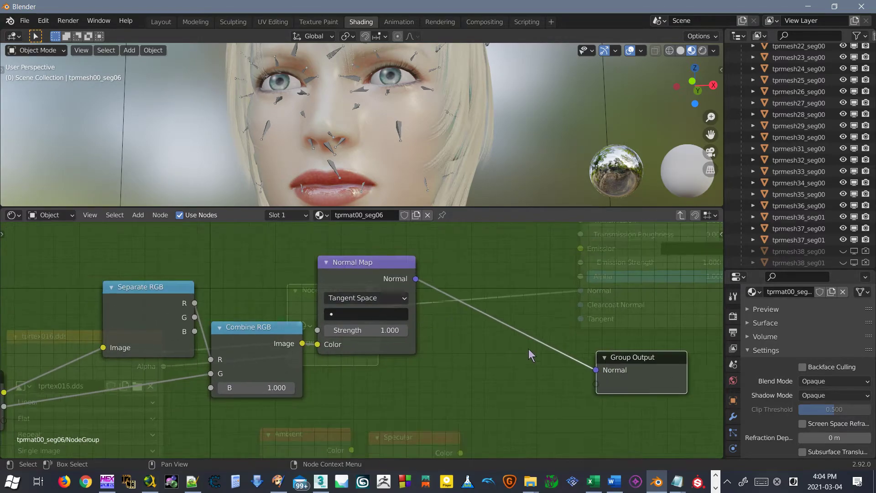
middle_drag(533, 356, 207, 309)
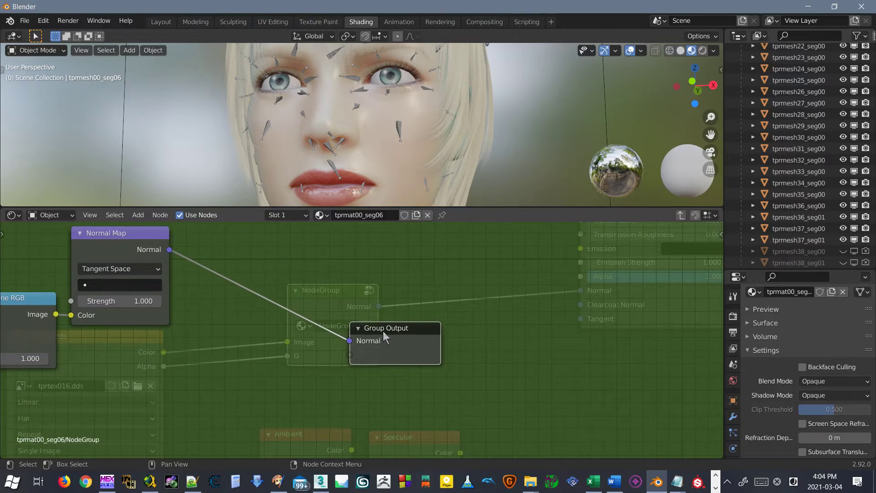
scroll(370, 337, up, 1)
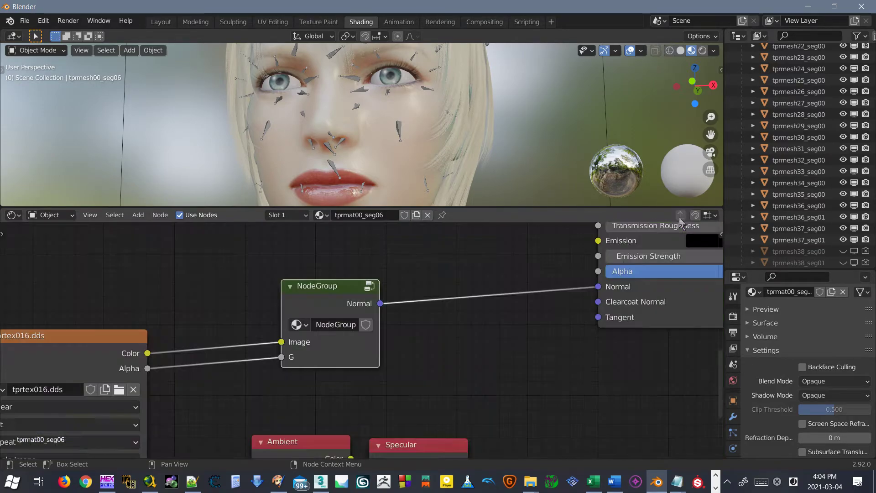
scroll(389, 341, down, 2)
drag(339, 313, 380, 306)
click(315, 370)
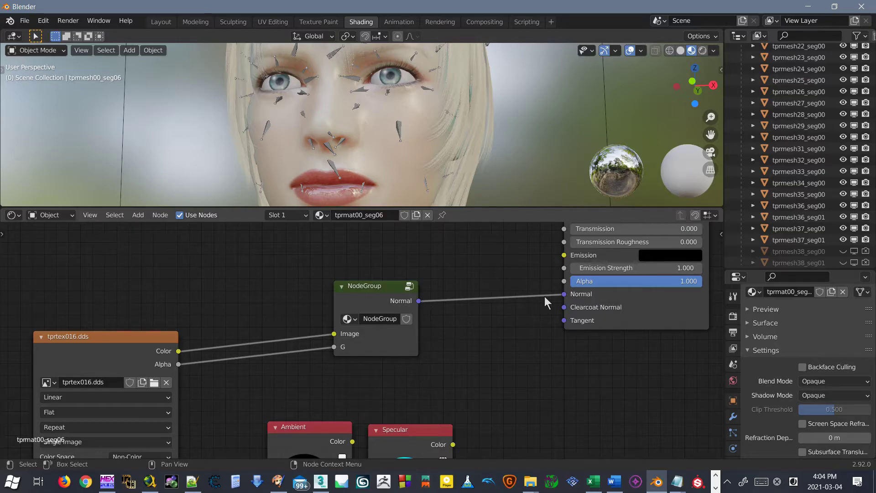
click(360, 349)
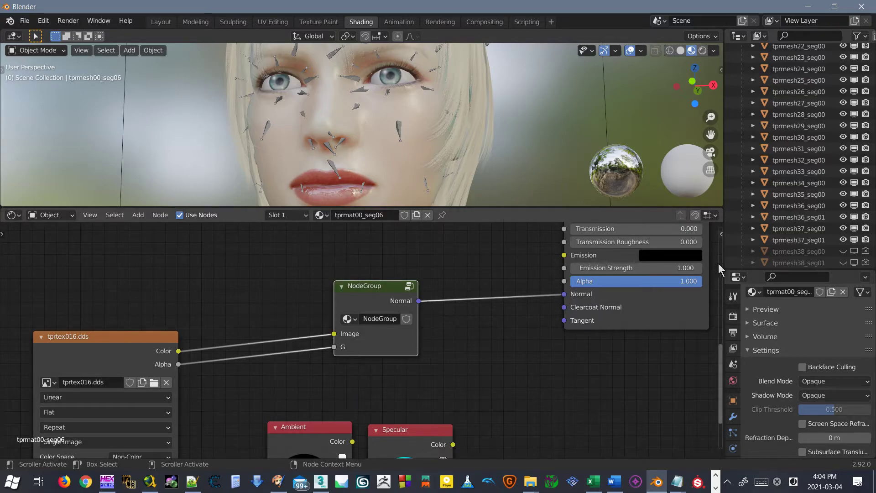
- Show the node editor's sidebar and expand the NodeGroup node's properties
drag(720, 235, 486, 243)
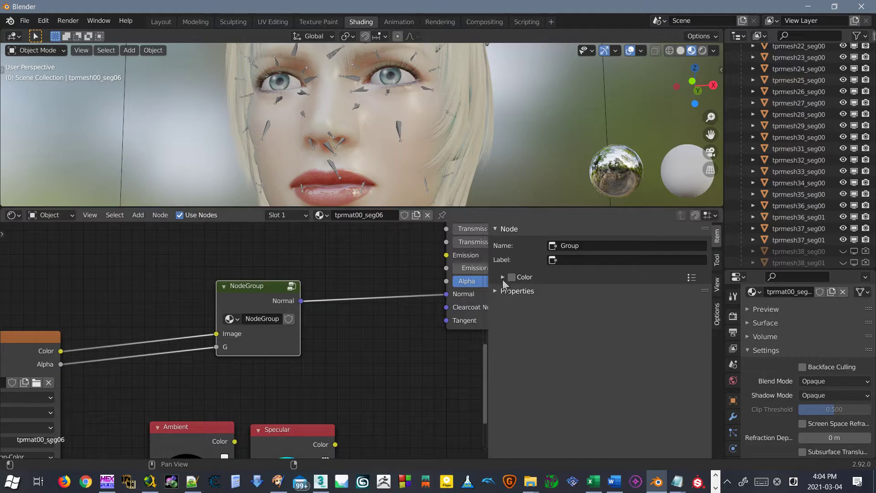
click(552, 260)
click(550, 304)
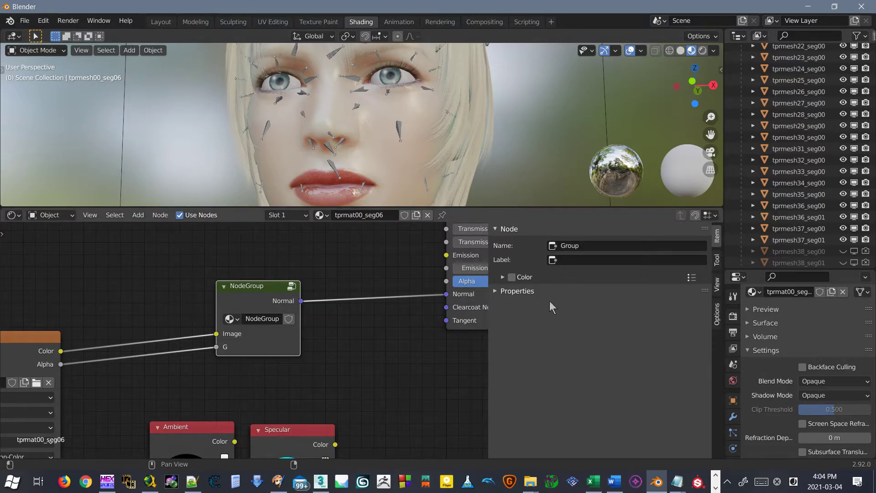
click(502, 292)
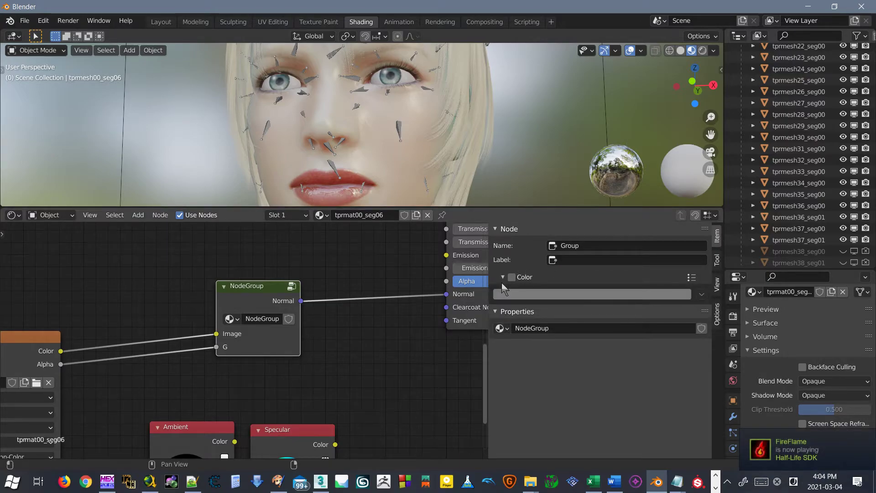
- Open the node group for editing, select its Group Input node and expand that node's properties
middle_drag(346, 362, 711, 316)
middle_drag(274, 312, 229, 322)
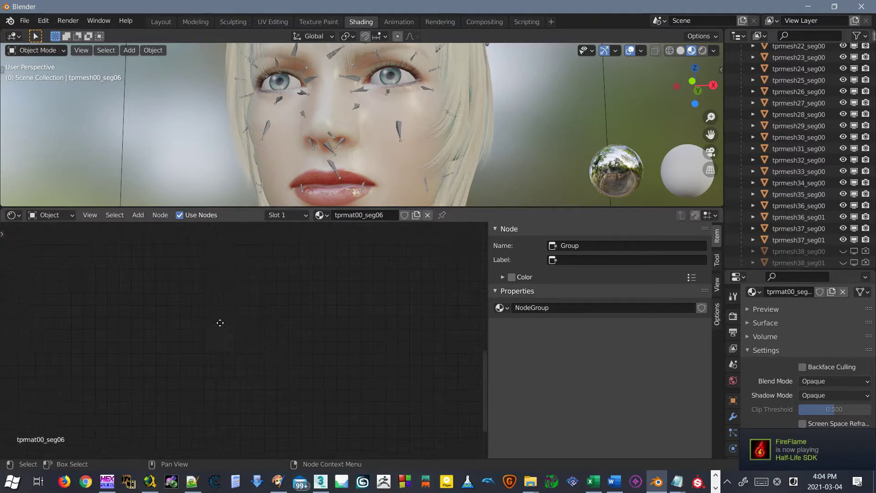
scroll(363, 328, down, 14)
scroll(395, 330, up, 7)
middle_drag(440, 337, 225, 351)
scroll(225, 352, up, 10)
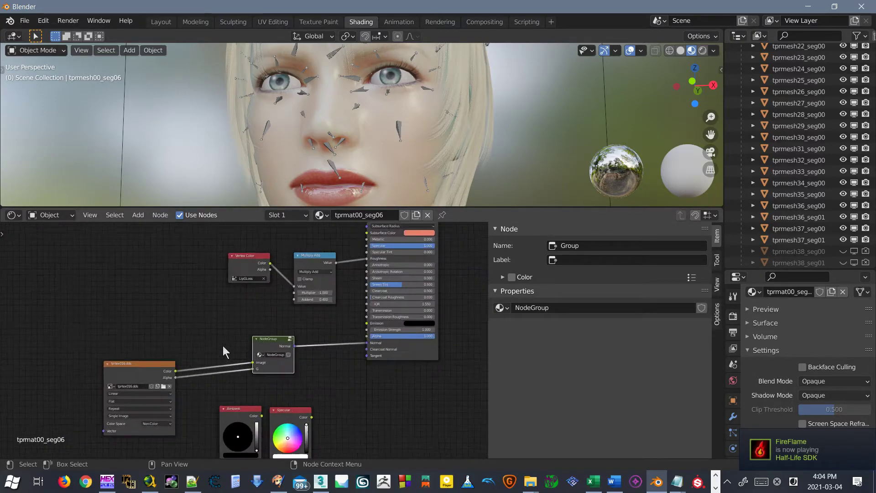
right_click(286, 350)
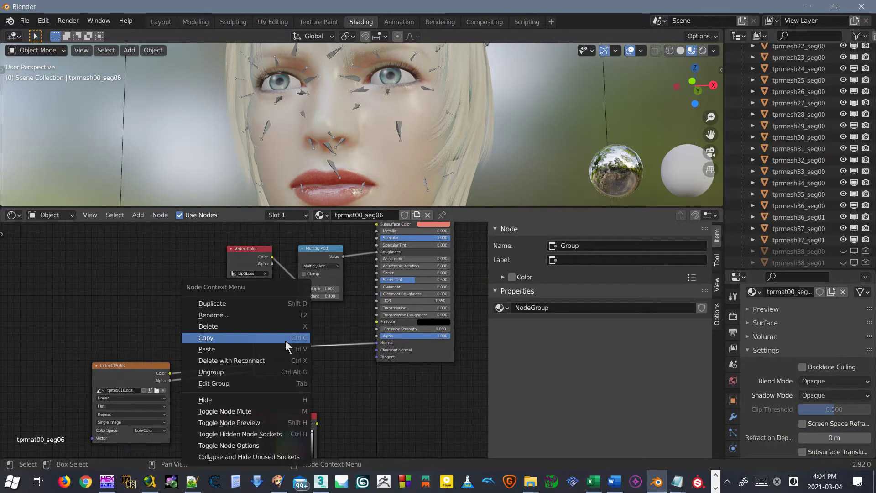
click(233, 385)
middle_drag(51, 340, 265, 329)
scroll(264, 329, up, 4)
click(100, 351)
key(KP_Decimal)
click(496, 291)
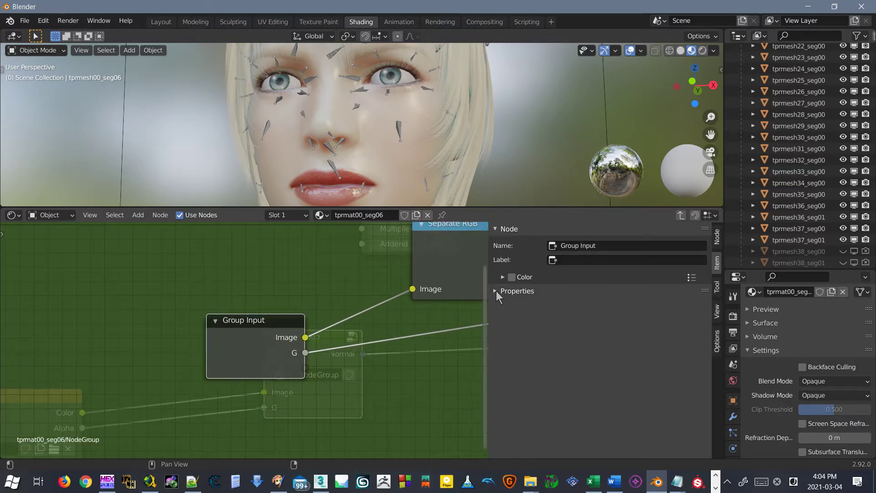
drag(497, 291, 502, 276)
right_click(293, 340)
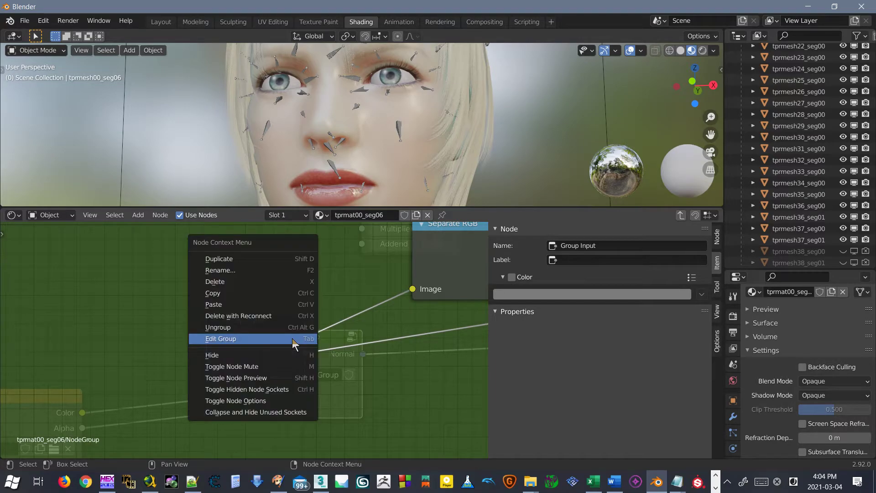
click(292, 339)
key(F2)
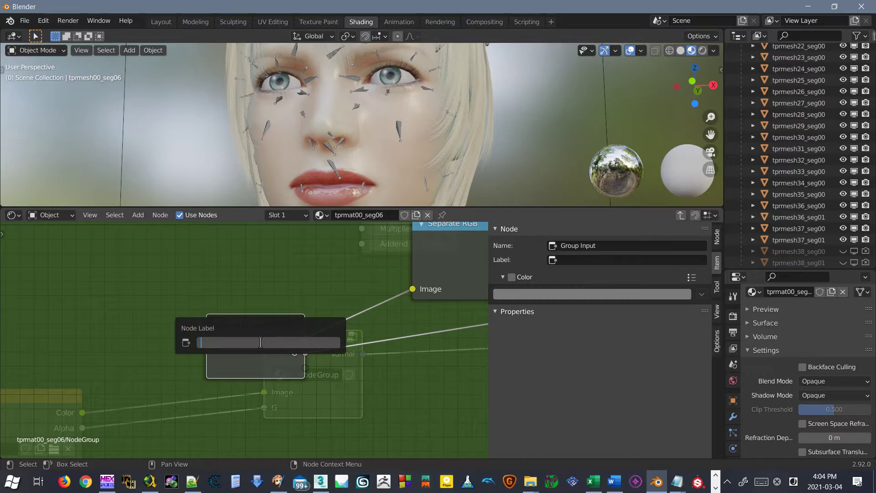
key(Escape)
scroll(295, 341, down, 1)
middle_drag(295, 340, 200, 358)
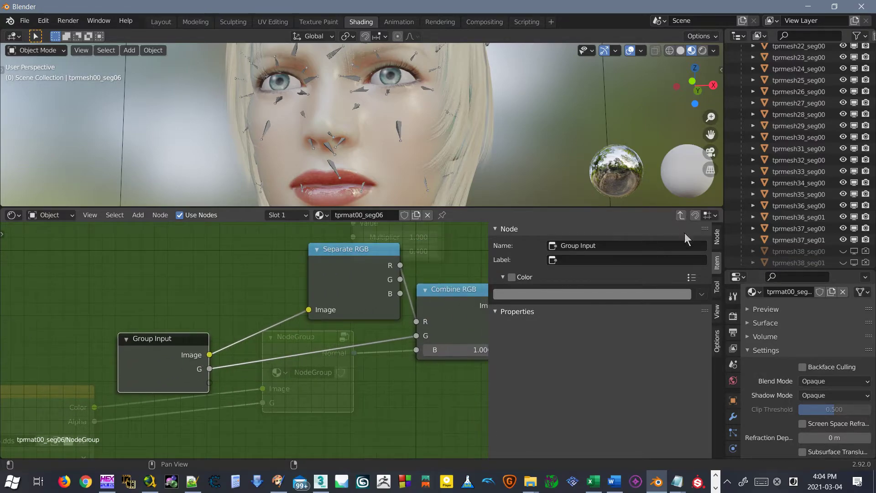
- Return to the parent node tree, hide the node editor's sidebar and select the NodeGroup node
click(680, 215)
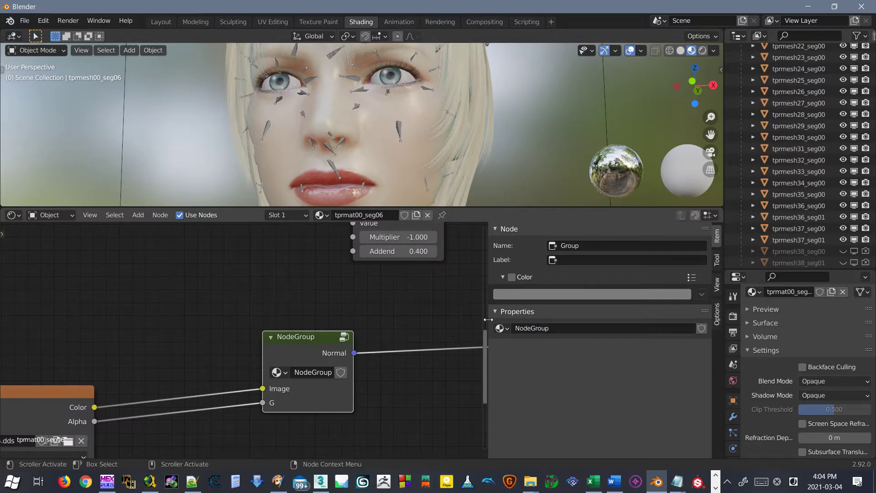
drag(488, 320, 712, 319)
scroll(274, 314, down, 3)
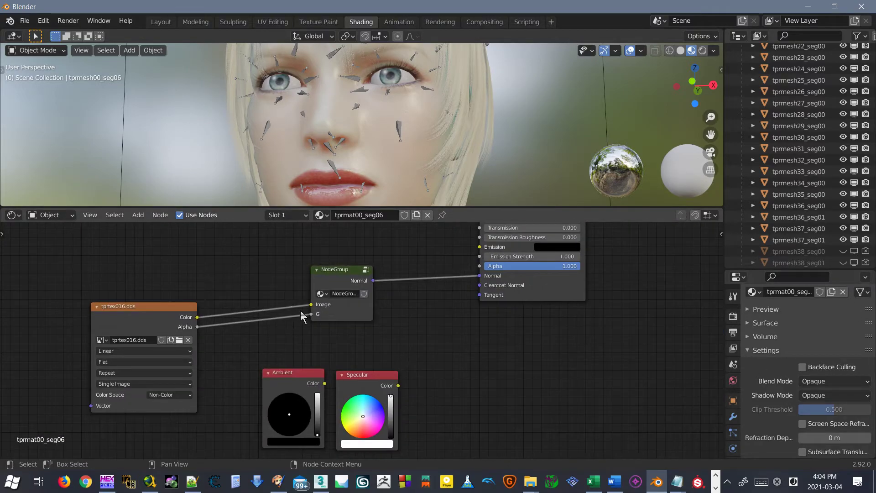
click(336, 271)
scroll(426, 299, down, 1)
middle_drag(426, 300, 411, 372)
scroll(411, 373, up, 1)
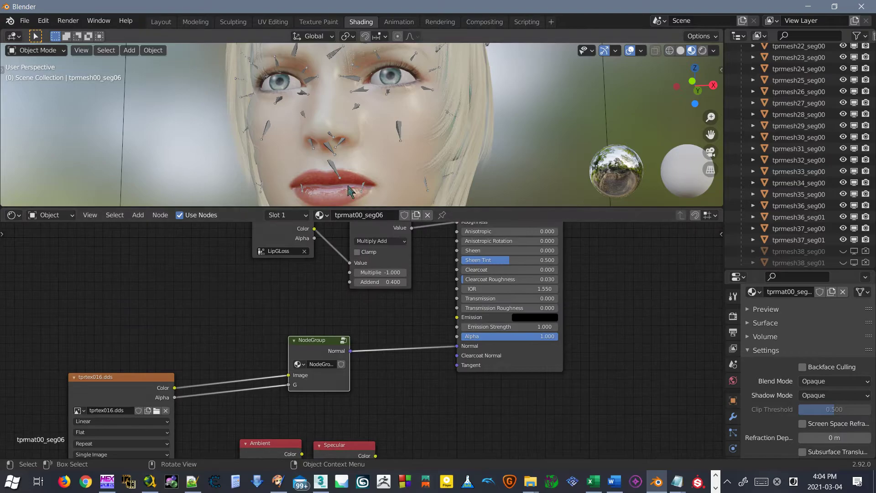
- Select the body mesh under the coat and try moving it to see which parts belong to it
middle_drag(354, 188, 380, 189)
scroll(379, 189, down, 8)
middle_drag(399, 151, 365, 128)
shift+middle_drag(361, 178, 387, 136)
scroll(351, 130, up, 3)
shift+middle_drag(387, 91, 388, 171)
middle_drag(395, 123, 361, 48)
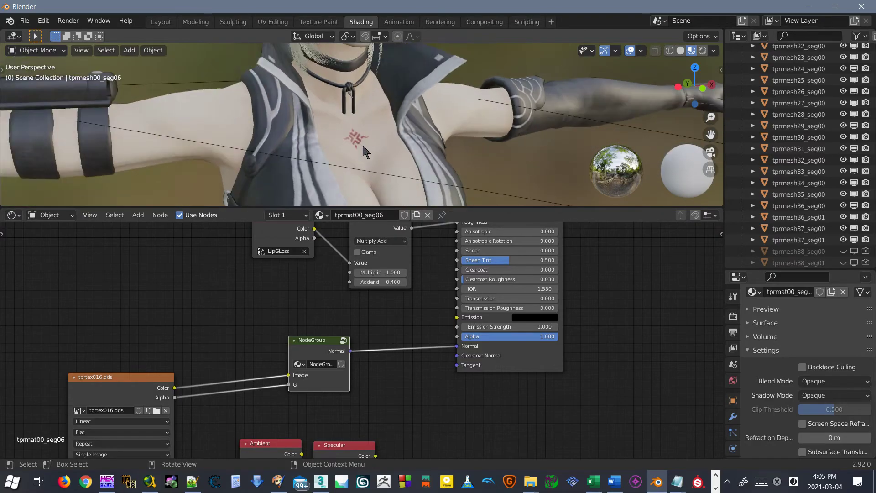
click(358, 136)
scroll(361, 141, down, 3)
key(g)
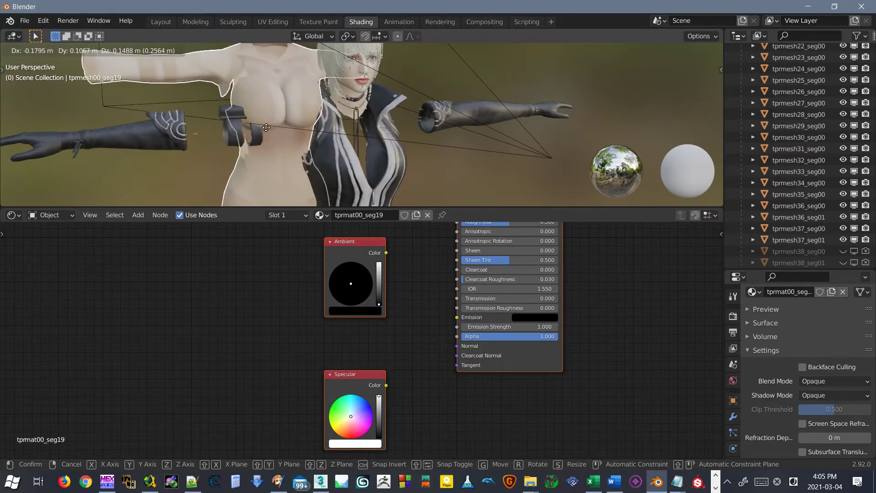
right_click(301, 95)
- Select the face mesh and copy the NodeGroup node from its material
middle_drag(416, 160, 390, 160)
scroll(381, 352, down, 1)
middle_drag(381, 352, 297, 363)
scroll(297, 363, down, 1)
scroll(348, 56, up, 3)
shift+middle_drag(348, 56, 368, 134)
scroll(368, 134, up, 5)
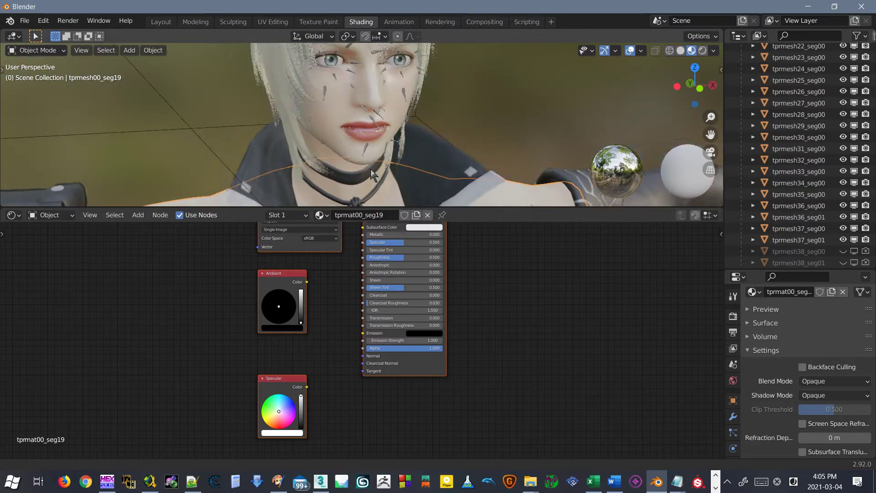
click(368, 134)
right_click(256, 356)
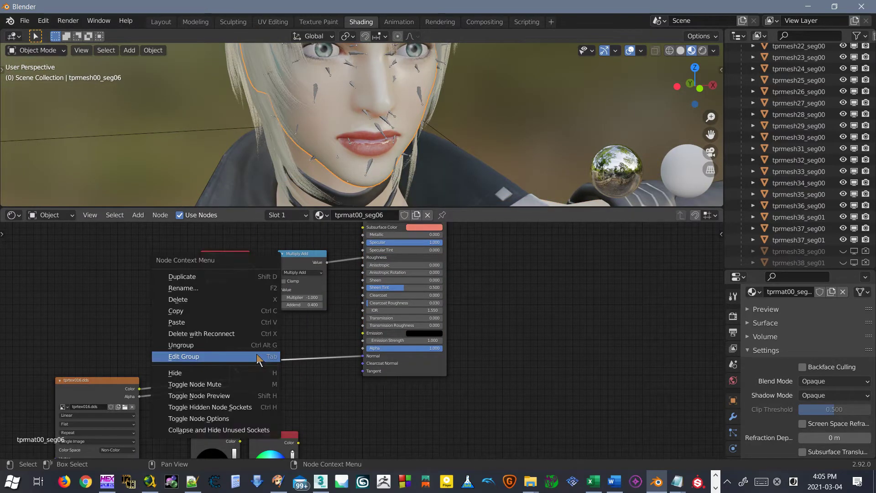
click(197, 310)
- Paste the NodeGroup node into the body mesh's material tprmat00_seg19, placing it beside the Principled BSDF's Normal input
scroll(256, 185, down, 5)
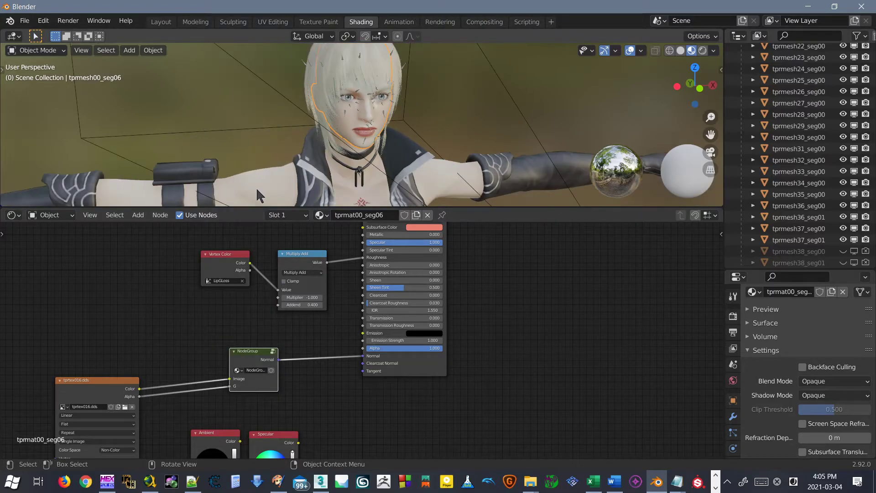
click(256, 185)
right_click(187, 314)
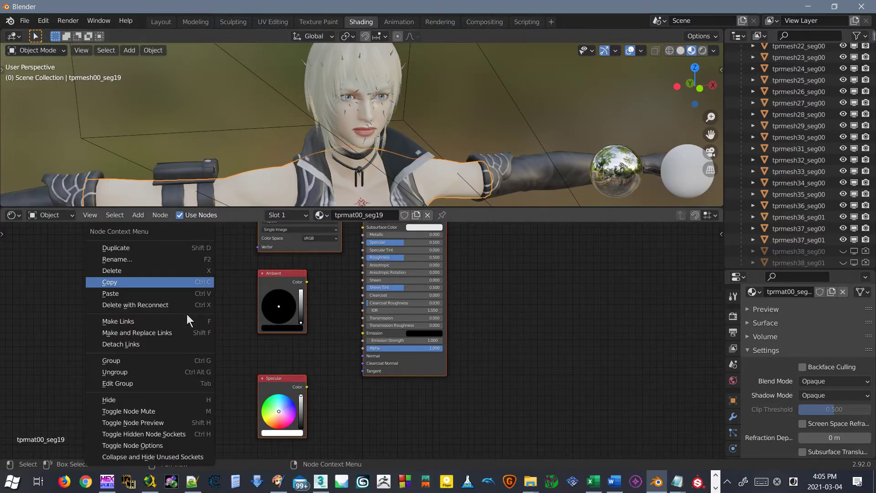
click(129, 294)
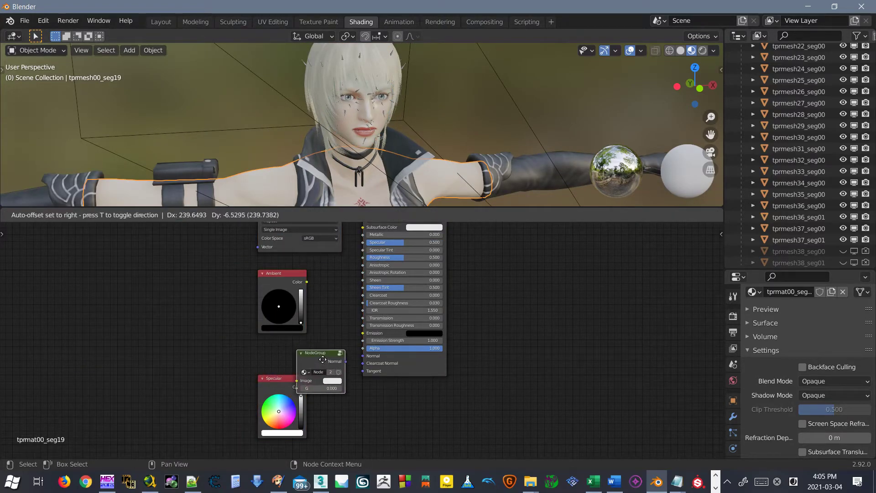
click(315, 362)
- Add tprtex043.dds from the texture folder as an image node in front of the NodeGroup node
scroll(329, 359, up, 5)
middle_drag(371, 336, 379, 330)
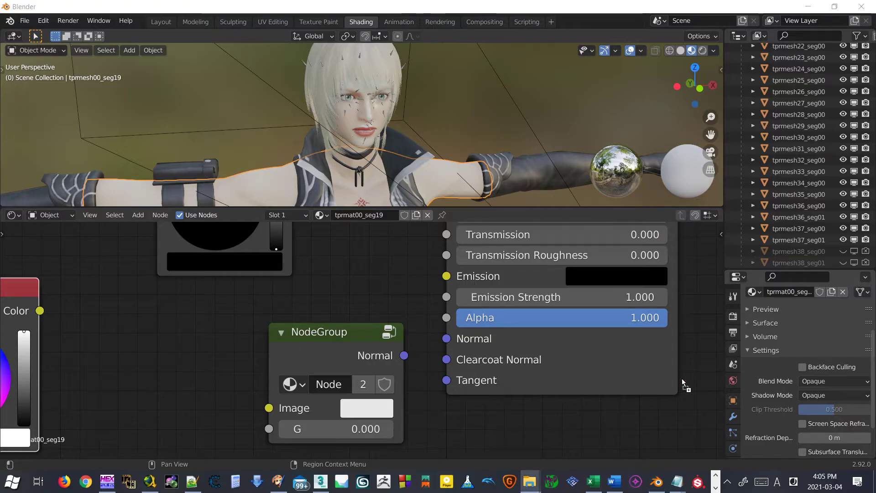
click(338, 384)
drag(348, 385, 160, 362)
click(160, 361)
drag(0, 370, 151, 376)
drag(248, 392, 129, 350)
- Link tprtex043.dds's Color to the group's Image, its Alpha to G, and the group's Normal to the Principled BSDF's Normal
drag(237, 357, 269, 408)
drag(237, 378, 269, 428)
drag(404, 356, 447, 338)
scroll(377, 158, down, 2)
scroll(377, 158, up, 3)
shift+middle_drag(363, 187, 399, 151)
scroll(363, 87, up, 3)
shift+middle_drag(392, 84, 412, 184)
scroll(431, 151, down, 1)
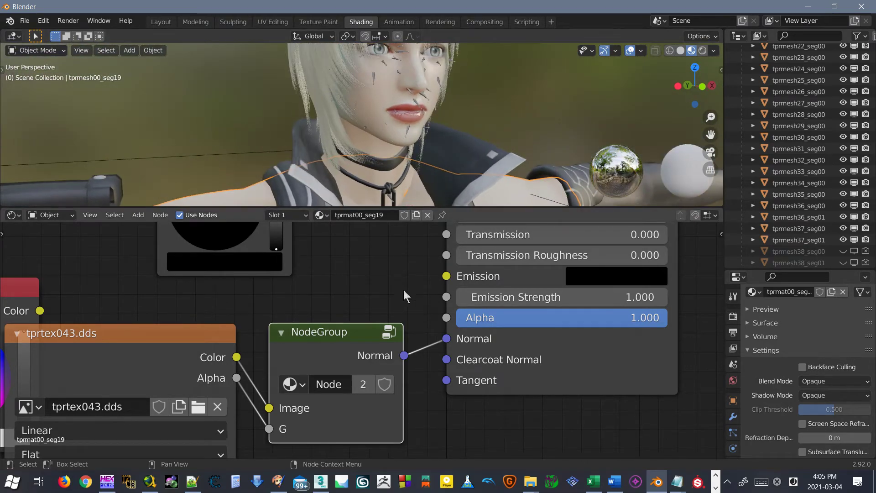
- Copy the Subsurface Color from the face material to the neck material tprmat00_seg29 and the body material tprmat00_seg19
scroll(403, 301, down, 4)
middle_drag(406, 297, 388, 398)
scroll(384, 342, down, 3)
middle_drag(384, 304, 355, 384)
scroll(348, 368, up, 3)
middle_drag(362, 265, 347, 358)
scroll(347, 358, down, 1)
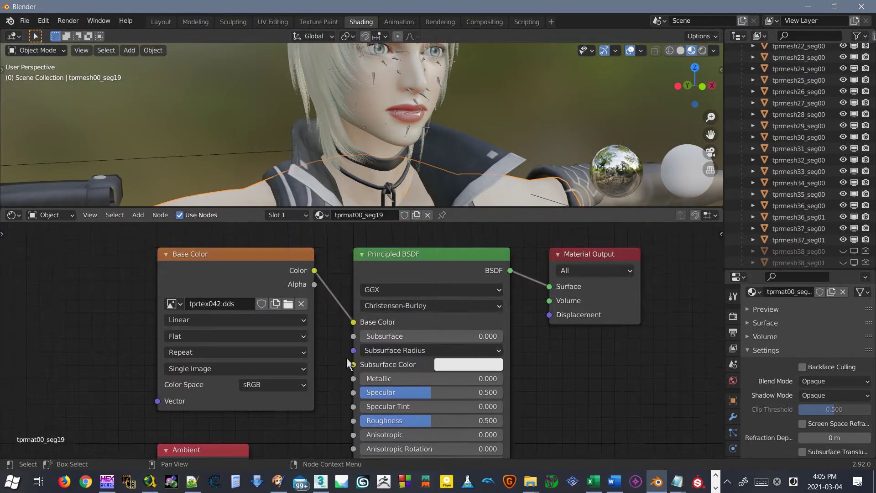
scroll(347, 358, up, 2)
click(376, 120)
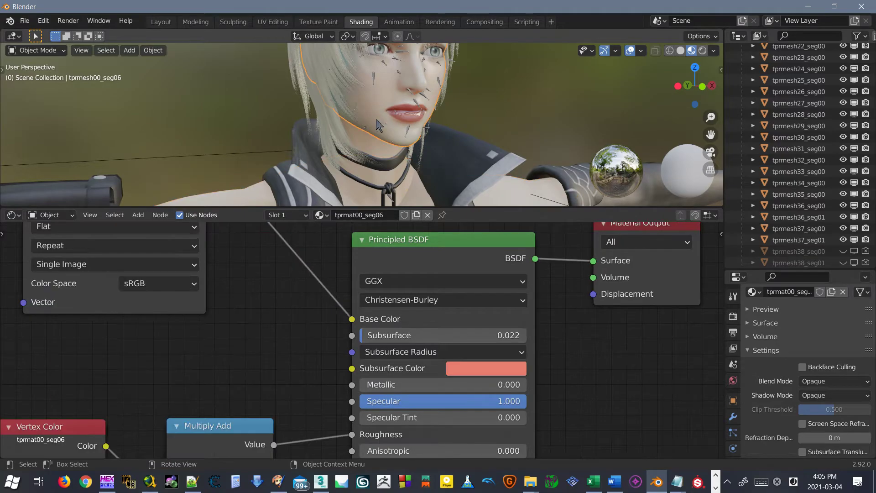
right_click(490, 369)
click(382, 154)
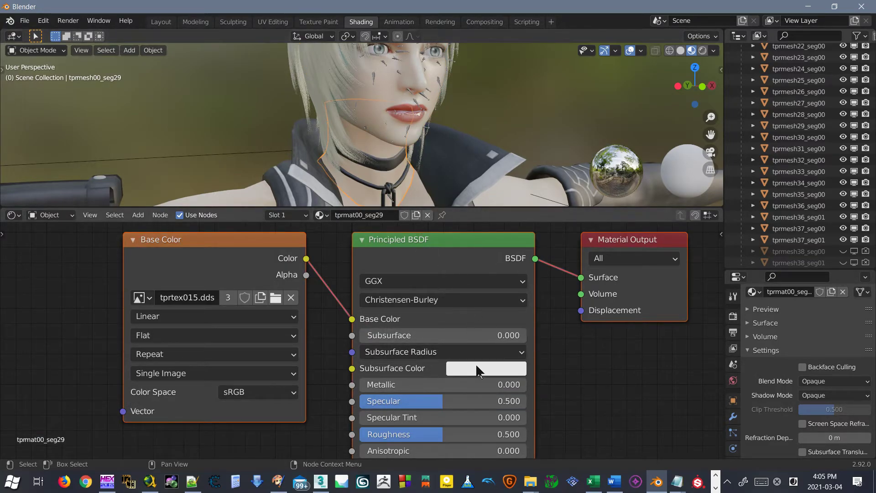
key(ctrl+v)
scroll(423, 187, down, 2)
click(387, 185)
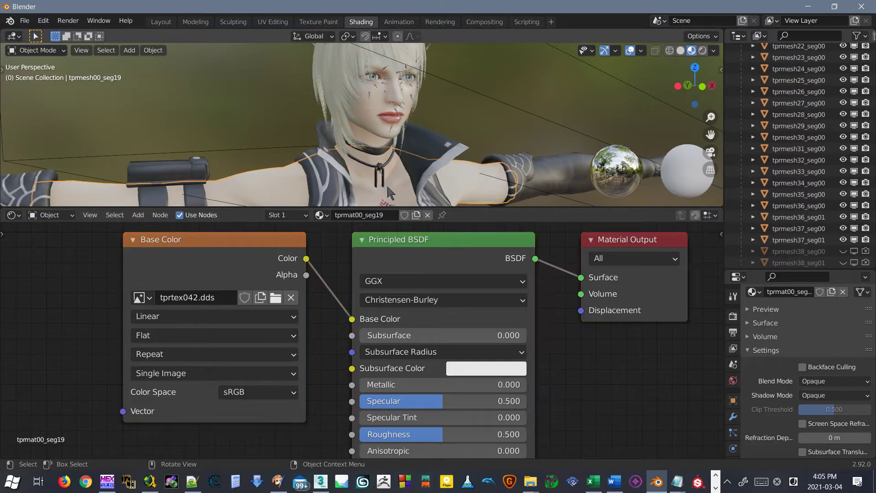
key(ctrl+v)
- Copy the face material's Subsurface value of 0.022 to the neck and body materials
click(386, 123)
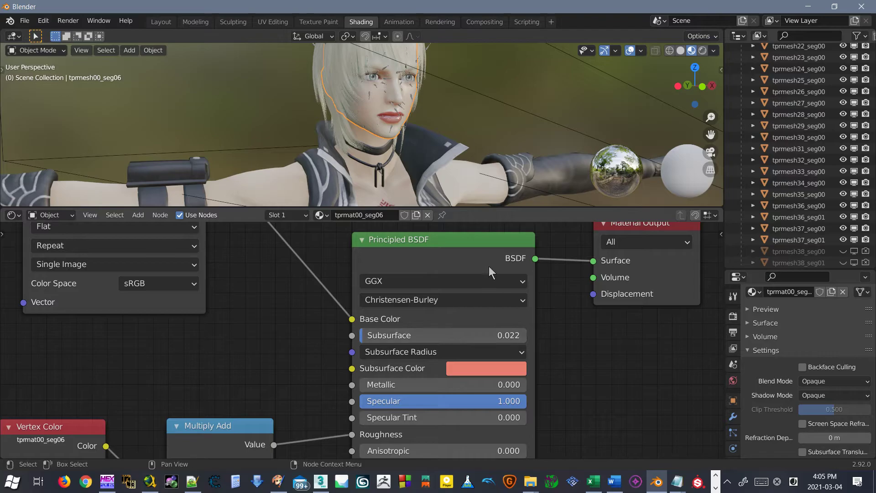
click(383, 162)
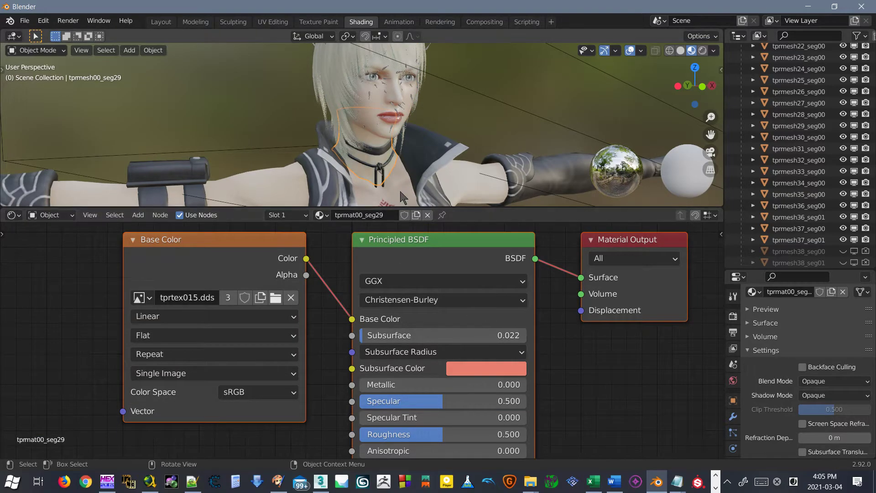
key(ctrl+v)
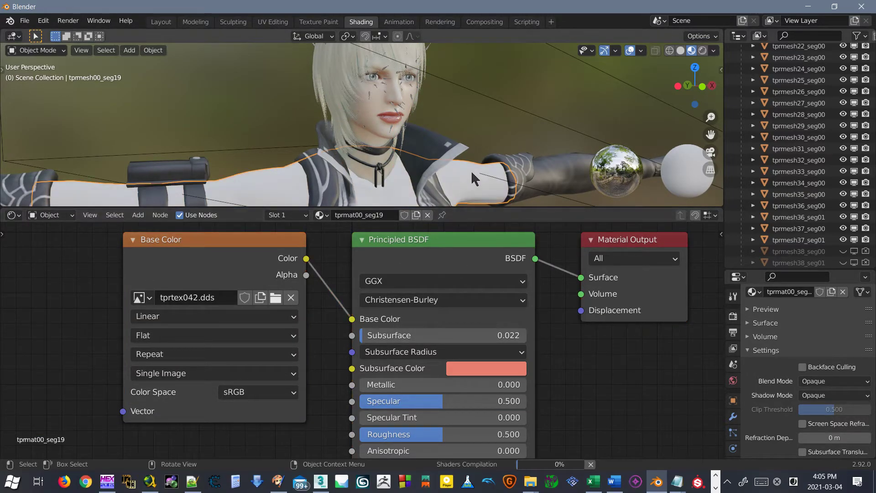
scroll(493, 177, down, 3)
shift+middle_drag(425, 150, 380, 138)
scroll(447, 116, up, 5)
scroll(401, 129, up, 2)
scroll(382, 141, down, 3)
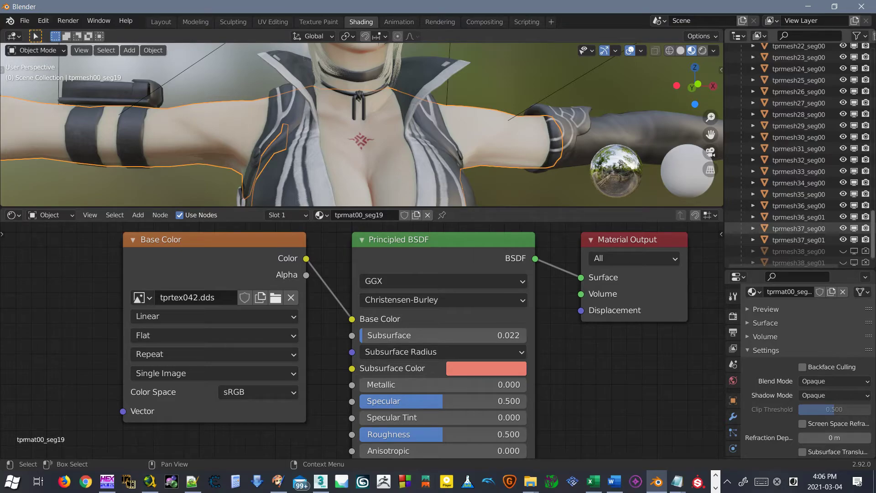
- Switch to File Explorer, look through the texture thumbnails in the r_son_a folder and return to Blender
click(529, 481)
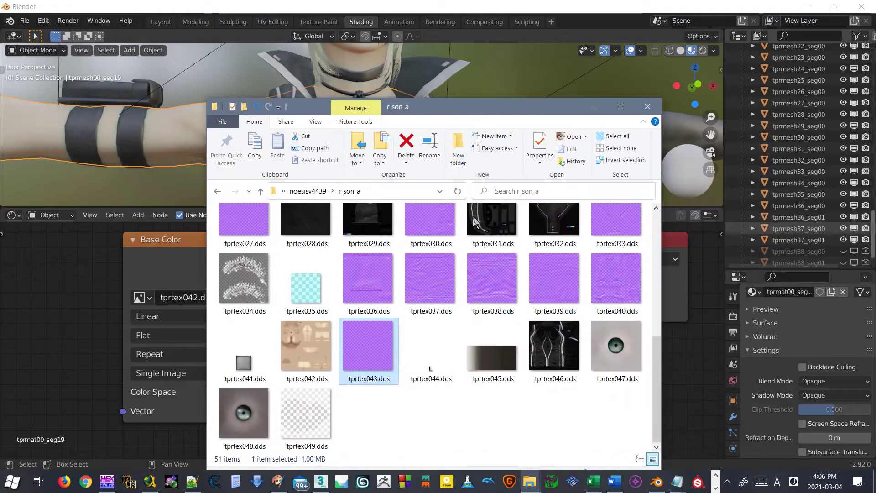
scroll(528, 315, up, 3)
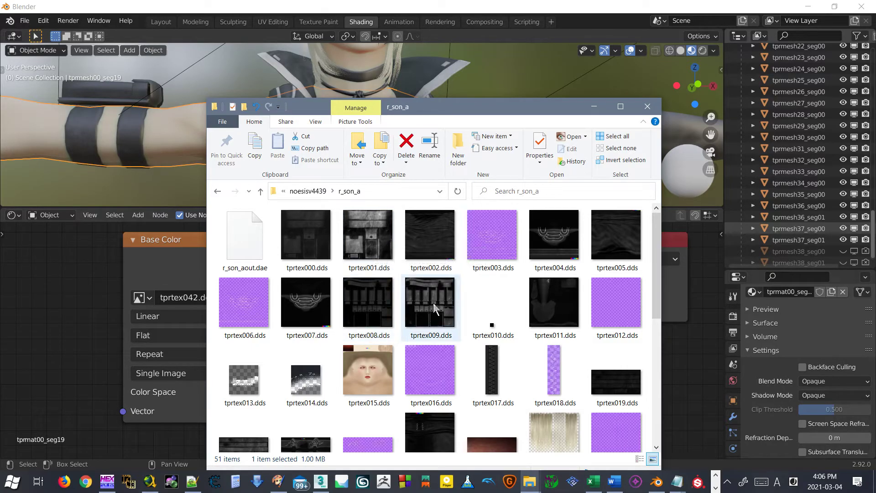
scroll(414, 277, down, 3)
scroll(414, 278, up, 3)
scroll(414, 281, down, 3)
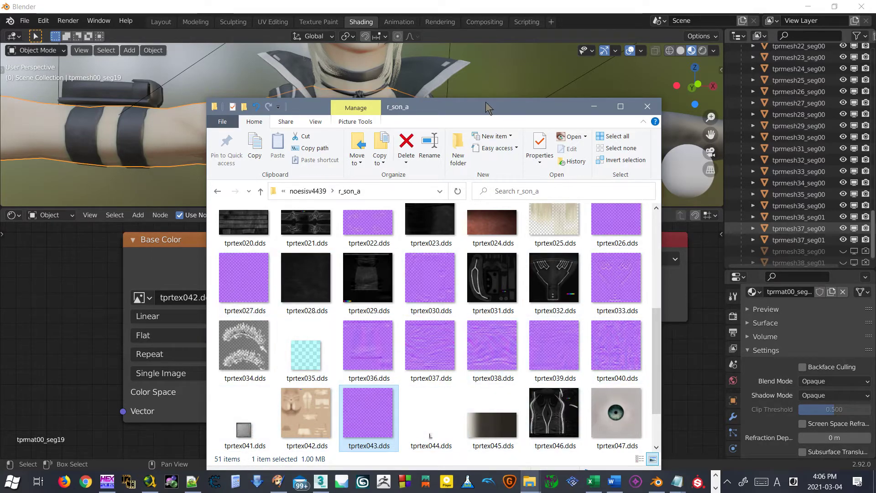
click(595, 106)
- Maximize the 3D viewport and examine the skin shading on the character's face, chest and arms
scroll(467, 142, down, 10)
scroll(393, 136, up, 3)
middle_drag(387, 135, 382, 140)
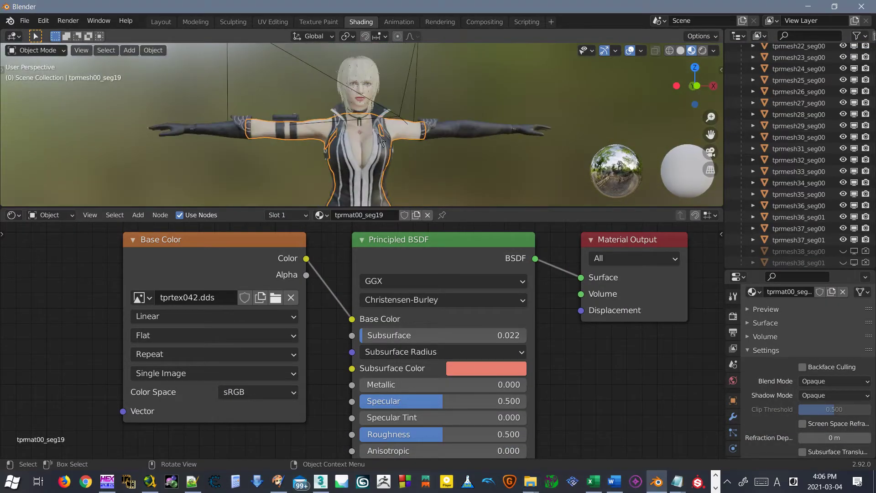
scroll(382, 145, up, 4)
key(ctrl+space)
middle_drag(472, 222, 366, 272)
scroll(486, 171, down, 2)
scroll(438, 183, up, 4)
scroll(438, 284, up, 2)
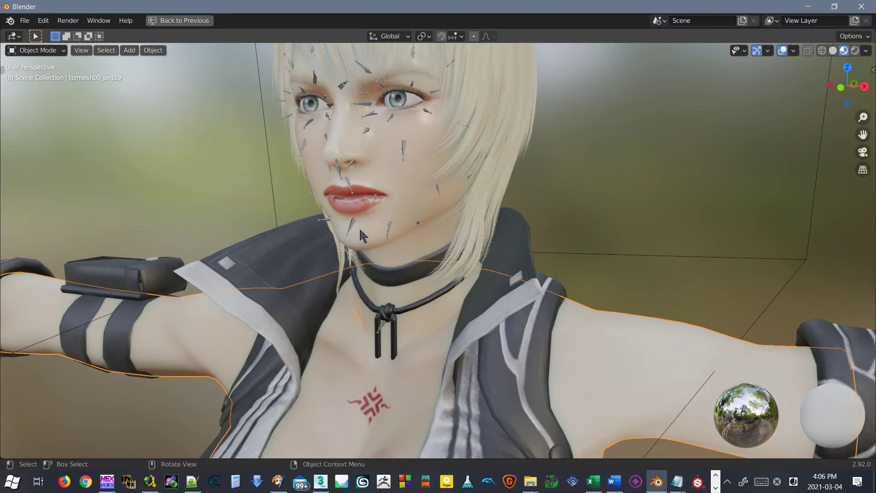
scroll(327, 201, down, 7)
middle_drag(617, 298, 407, 226)
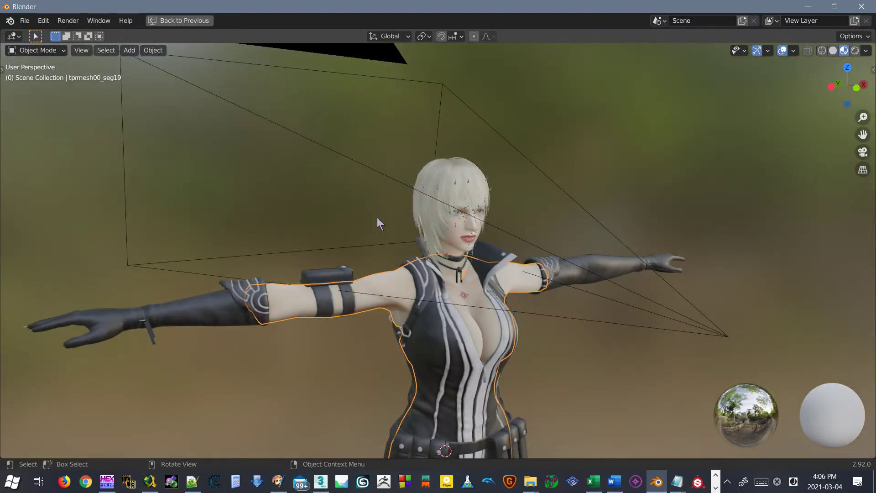
- Examine the character's outfit down to the legs and the face close up, ending with the viewport restored to normal size
shift+scroll(475, 278, down, 6)
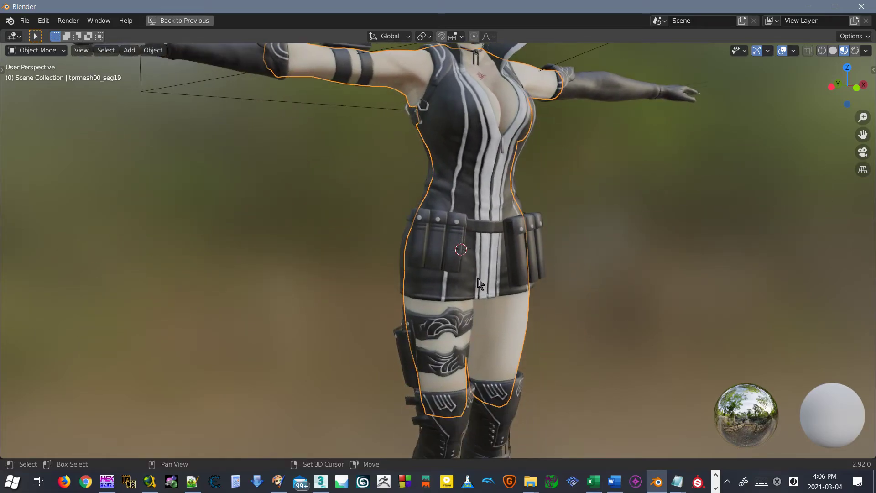
scroll(455, 269, up, 4)
middle_drag(454, 269, 358, 235)
scroll(359, 235, down, 2)
mouse_move(493, 235)
shift+middle_down()
mouse_move(474, 326)
mouse_move(476, 402)
shift+middle_up()
shift+middle_drag(504, 235, 495, 407)
shift+middle_drag(490, 228, 484, 374)
shift+middle_drag(477, 242, 475, 326)
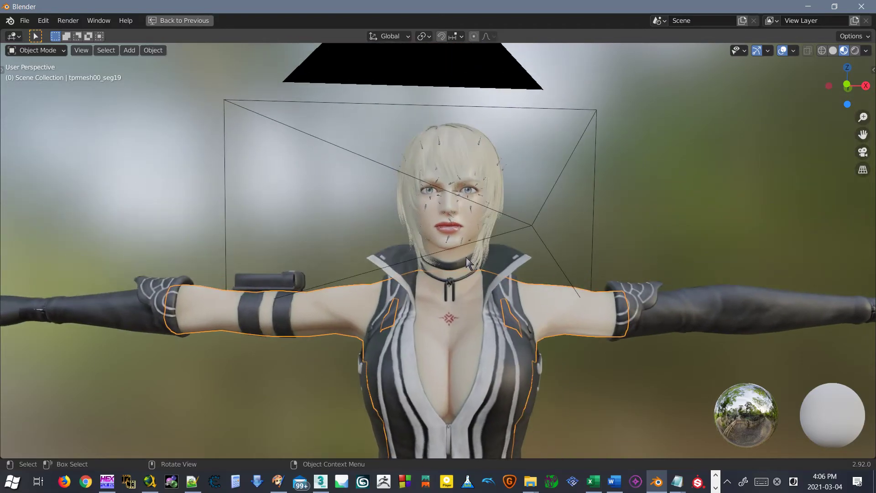
middle_drag(457, 213, 482, 245)
scroll(482, 244, up, 3)
scroll(482, 245, up, 6)
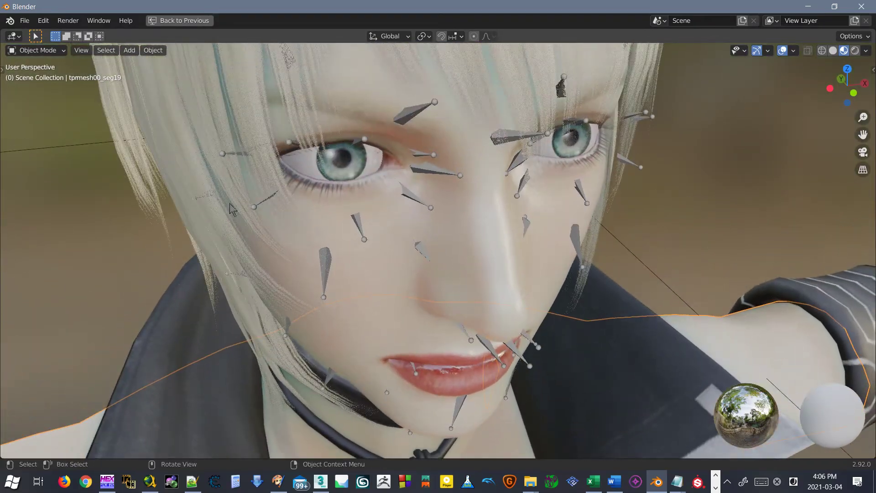
key(ctrl+space)
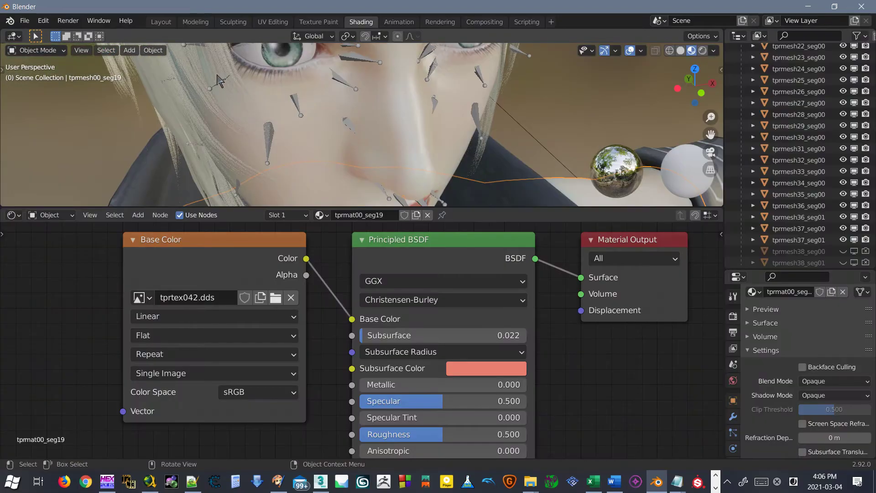
- Switch to the Layout workspace and select the mesh tprmesh00_seg00 on the character's upper body
click(158, 26)
scroll(281, 209, down, 6)
middle_drag(372, 246, 358, 219)
scroll(426, 213, down, 1)
middle_drag(374, 184, 304, 198)
scroll(305, 197, down, 2)
click(269, 230)
middle_drag(276, 233, 439, 267)
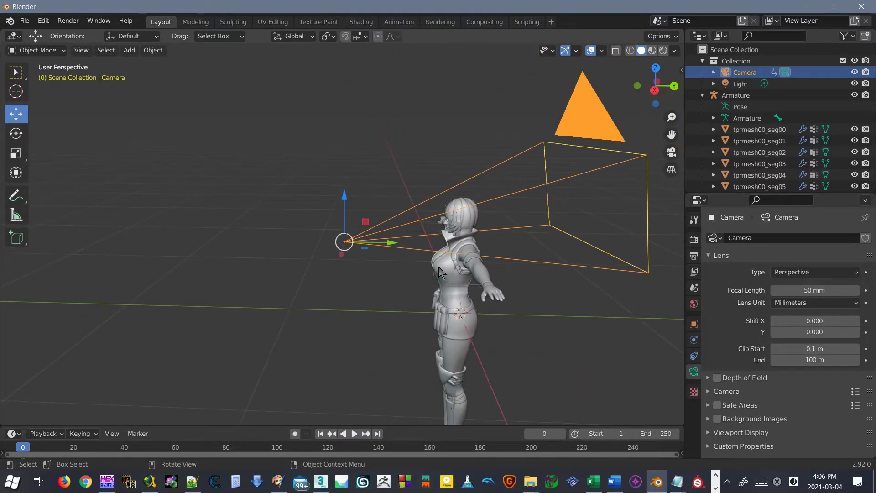
click(465, 271)
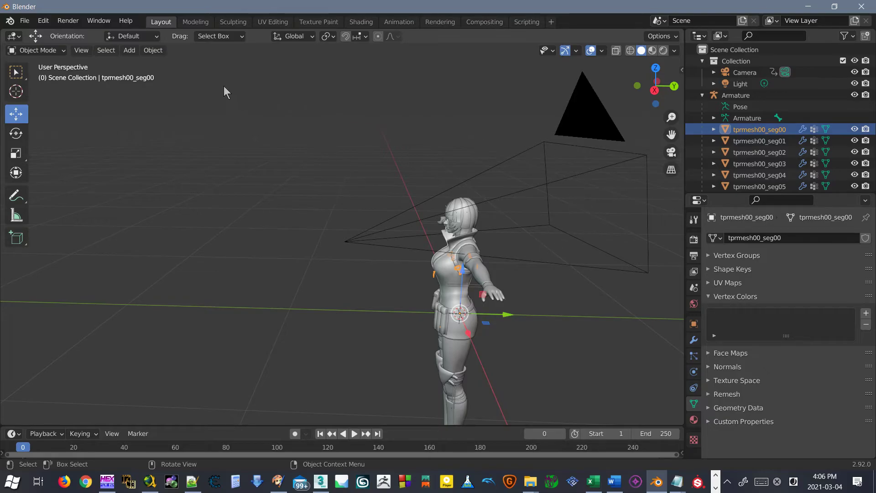
click(101, 50)
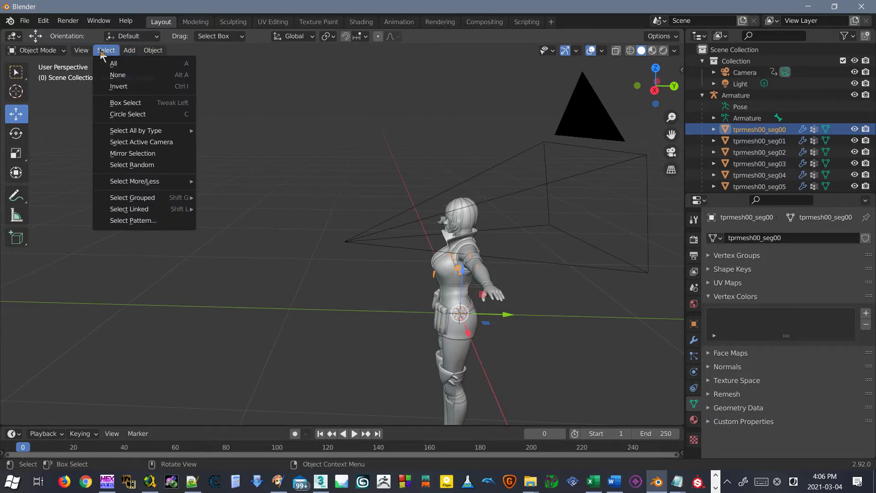
mouse_move(156, 211)
mouse_move(149, 52)
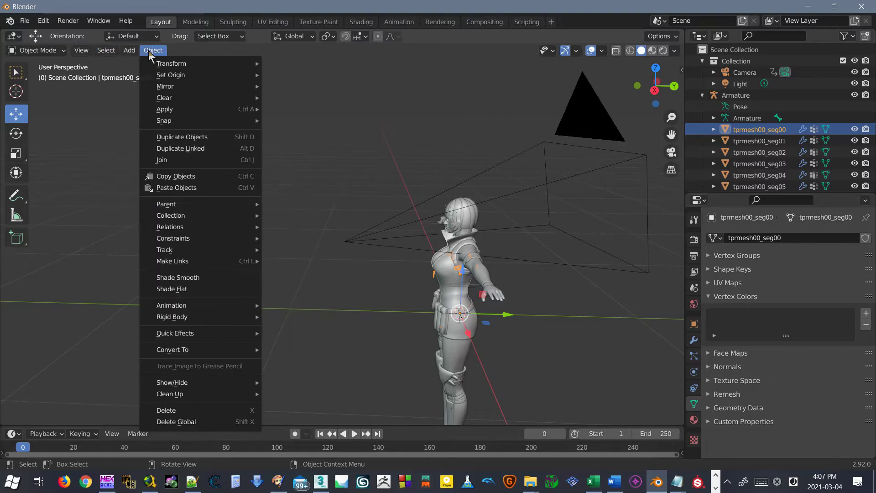
mouse_move(81, 50)
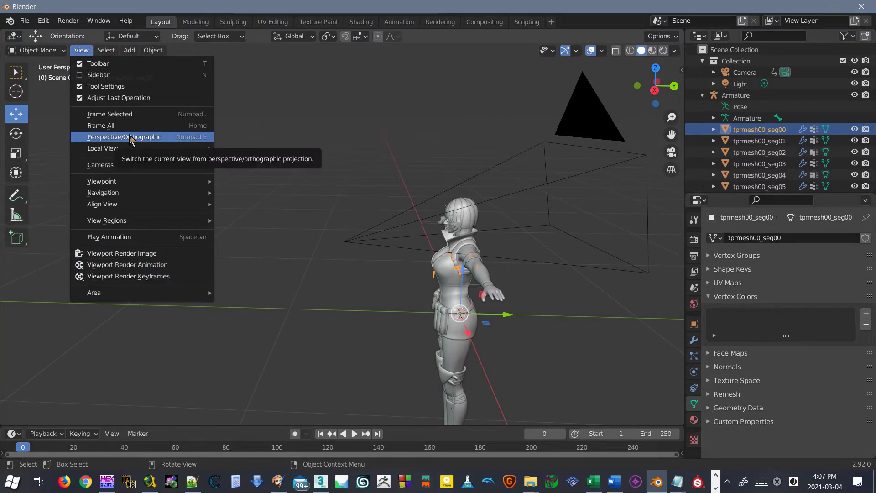
click(354, 173)
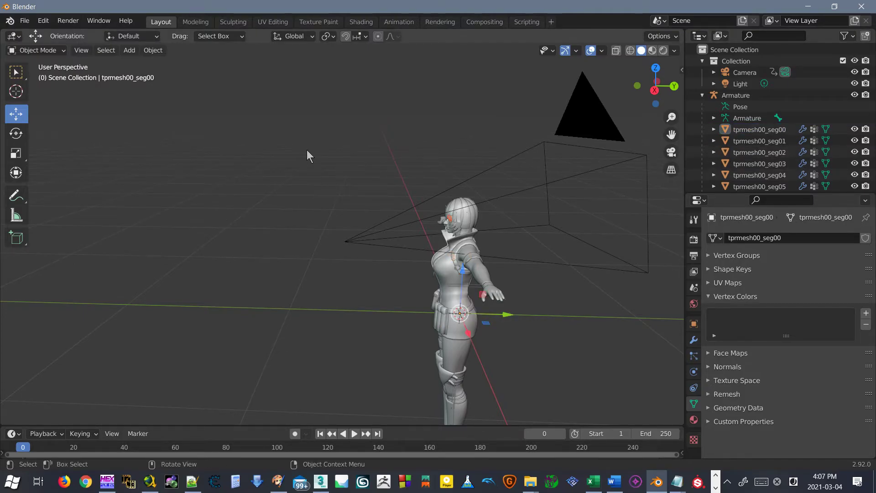
- Select the character's armature and frame the face with its bones up close
middle_drag(404, 182, 493, 143)
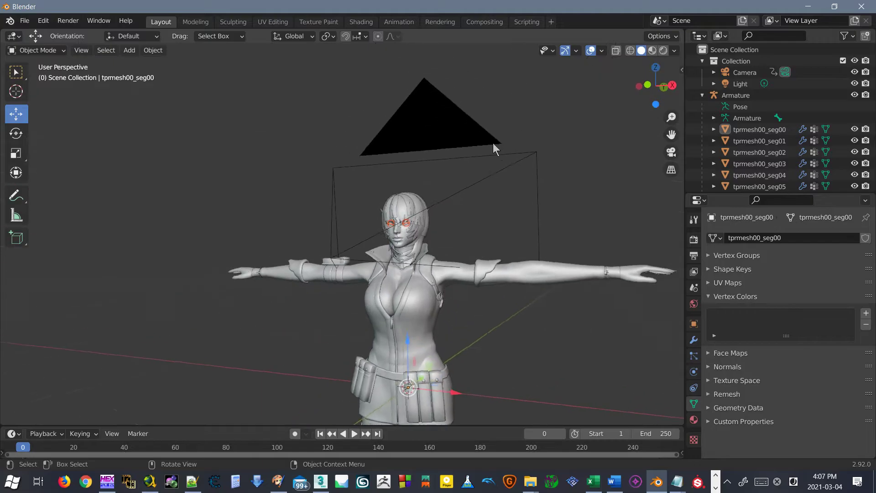
scroll(484, 150, up, 1)
shift+middle_drag(381, 207, 284, 231)
scroll(284, 232, up, 3)
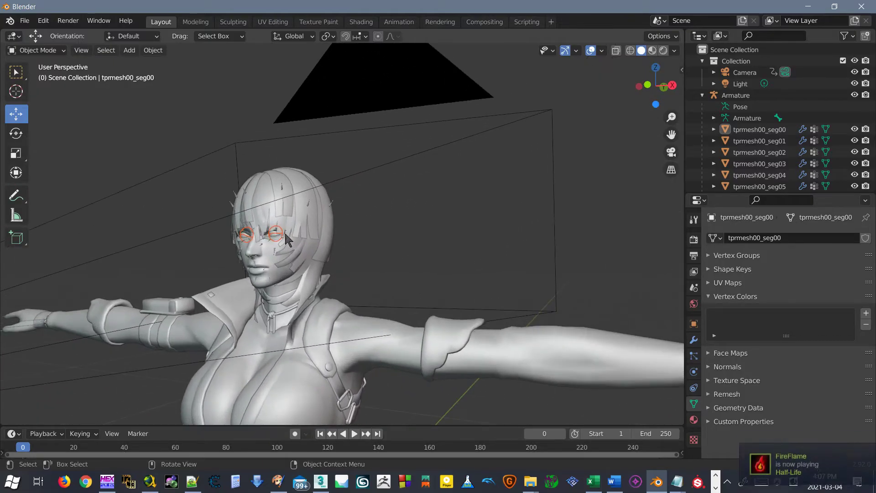
click(331, 204)
middle_drag(211, 215, 348, 330)
key(KP_Decimal)
scroll(332, 182, up, 6)
scroll(346, 276, up, 3)
shift+middle_drag(348, 159, 332, 241)
scroll(345, 289, up, 5)
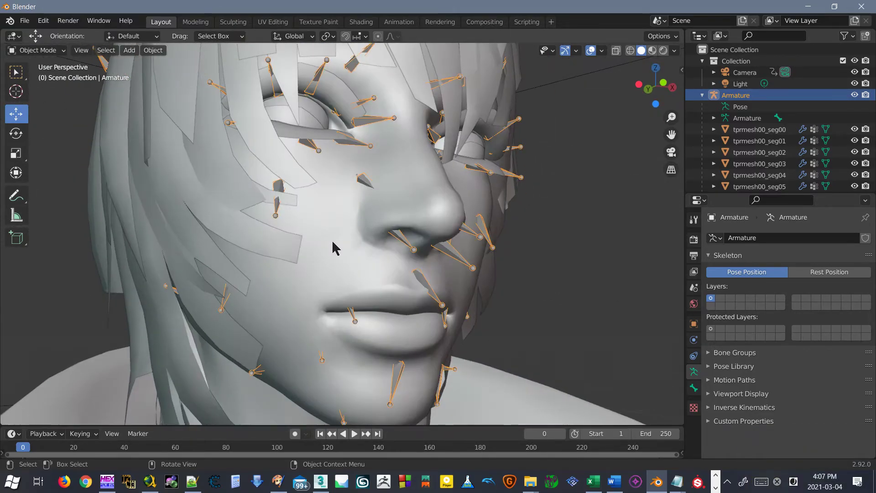
- Reselect the armature through a facial bone near the eye and switch it to Pose Mode
click(508, 176)
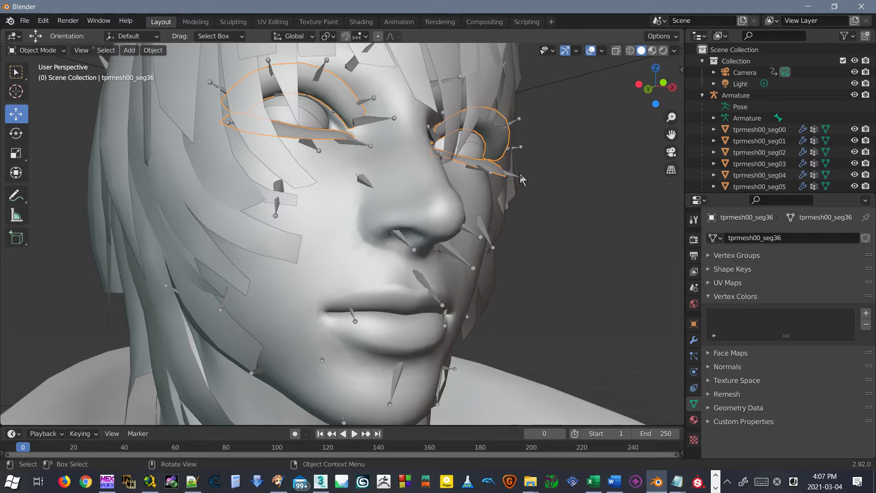
click(514, 177)
click(45, 53)
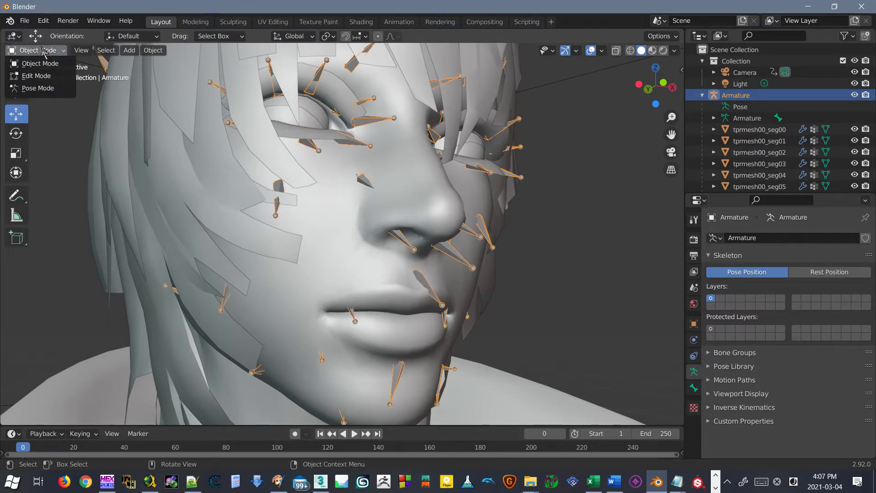
click(38, 90)
- Enable auto keying and play the timeline, stopping at frame 61
scroll(267, 186, down, 8)
middle_drag(299, 201, 276, 219)
scroll(281, 255, down, 2)
shift+middle_drag(311, 311, 359, 209)
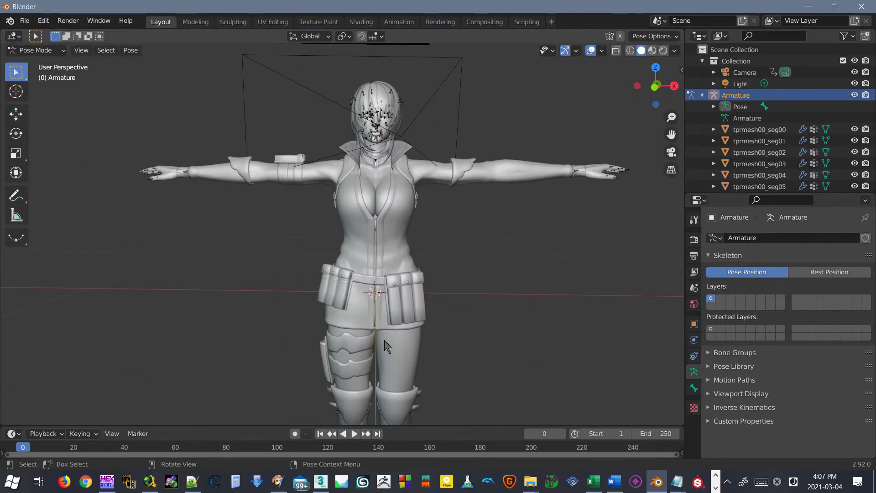
scroll(484, 221, down, 4)
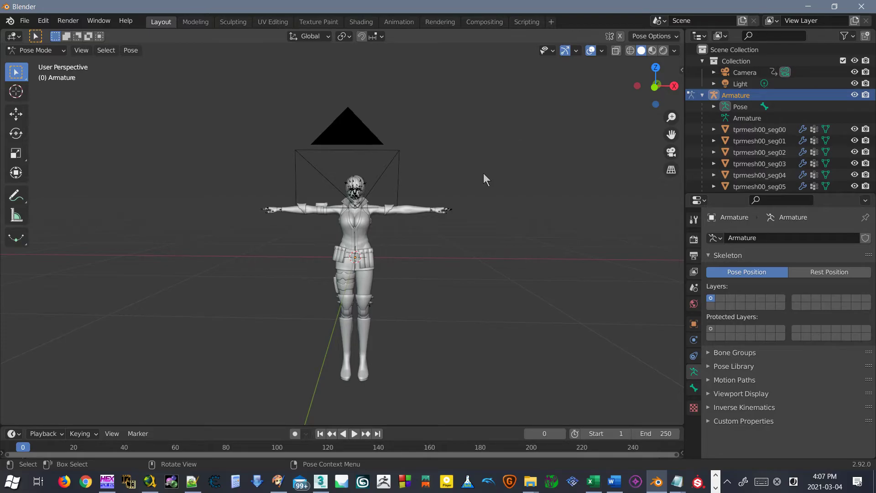
click(296, 433)
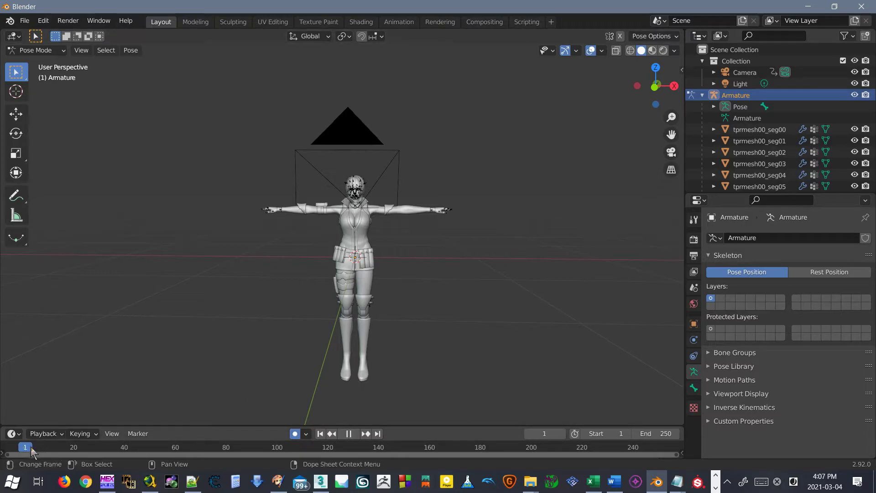
middle_drag(393, 241, 330, 250)
scroll(330, 250, up, 5)
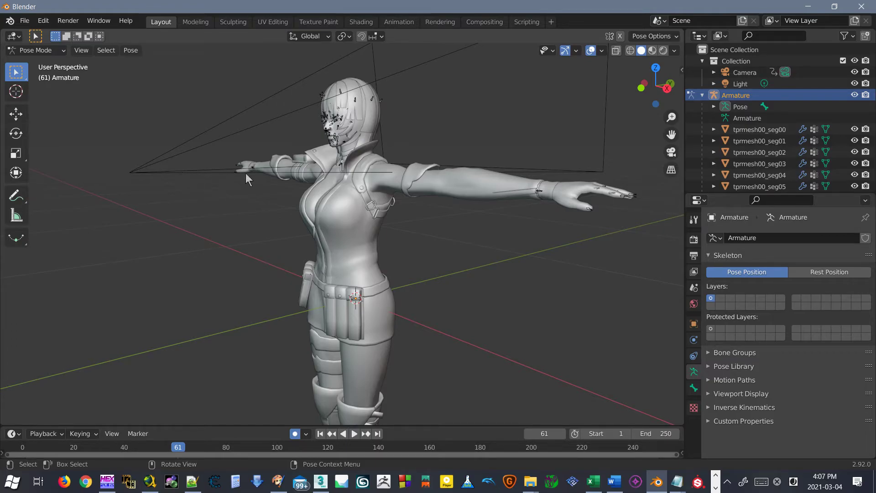
- Turn on X-Ray in the solid viewport shading so the bones inside the body can be seen
middle_drag(246, 178, 329, 173)
scroll(328, 174, down, 2)
scroll(360, 225, up, 3)
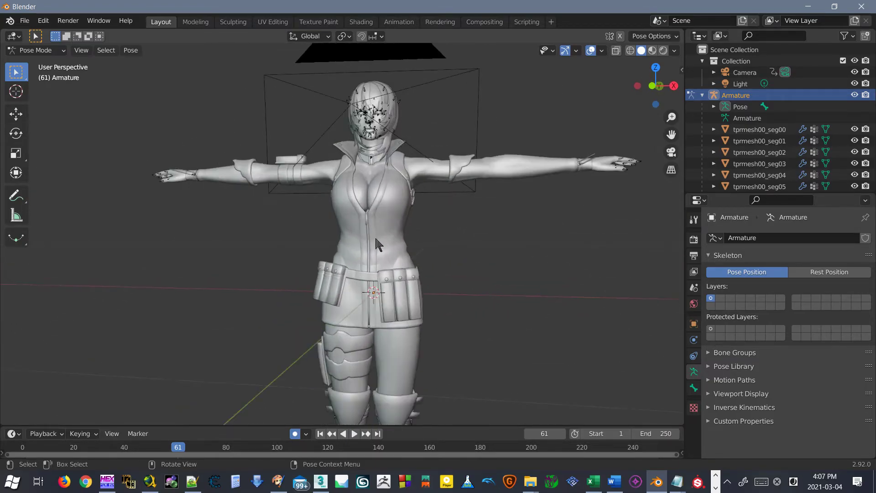
click(675, 50)
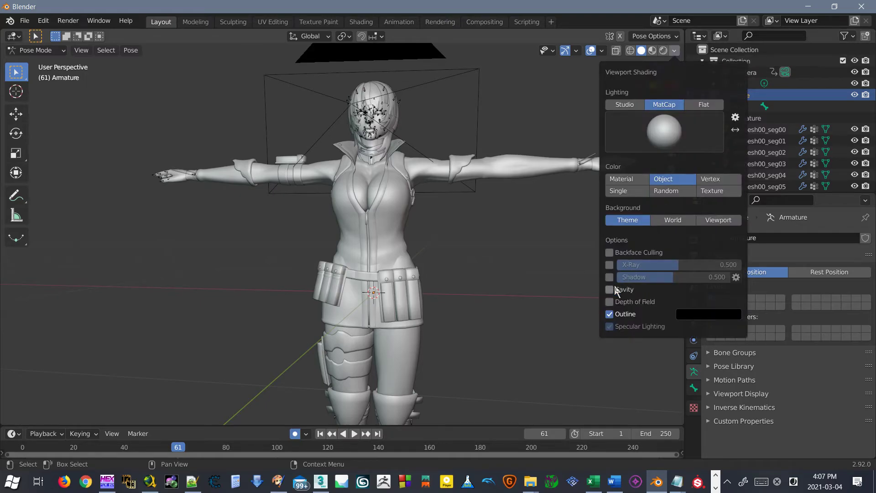
click(609, 266)
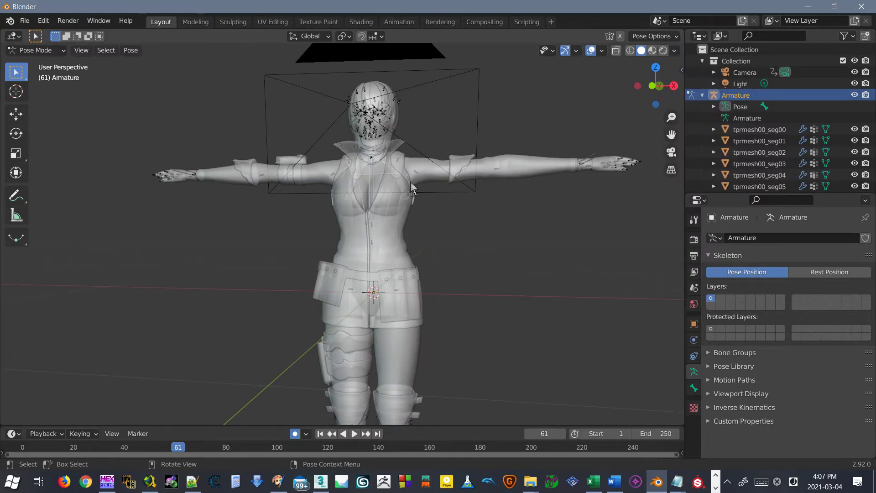
- Select the spine bone bone001 at the character's waist and view it from the side
scroll(412, 187, up, 4)
middle_drag(416, 212, 442, 246)
scroll(438, 278, up, 3)
click(508, 290)
middle_drag(506, 289, 325, 236)
scroll(395, 273, up, 3)
scroll(320, 281, down, 3)
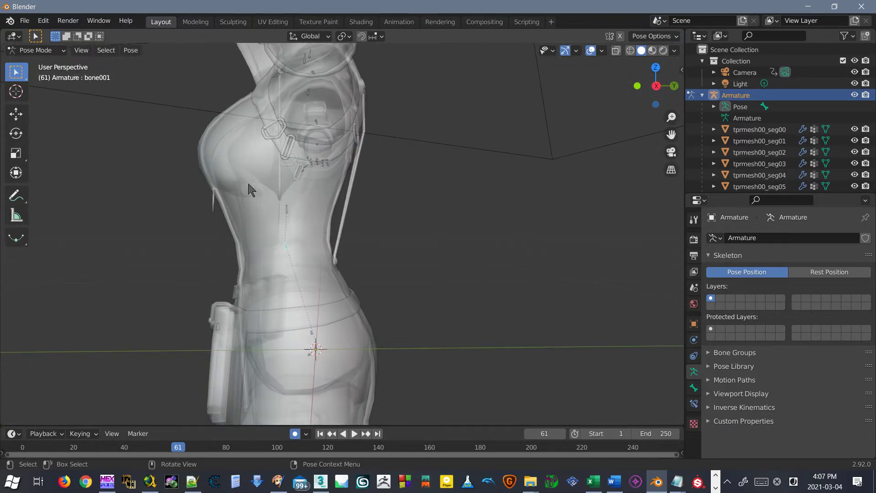
- Rotate the waist bone bone001 with the Rotate tool to try bending and twisting the upper body
click(18, 135)
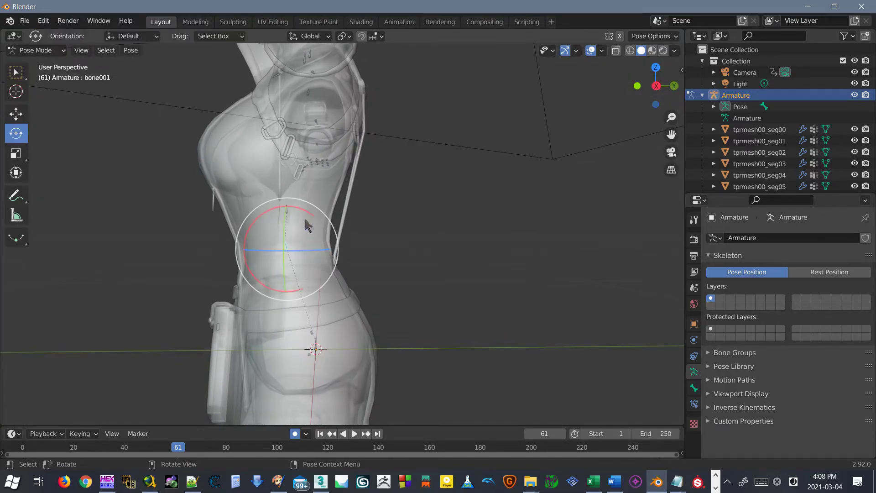
mouse_move(294, 206)
mouse_down()
mouse_move(271, 199)
mouse_move(329, 205)
mouse_move(300, 203)
mouse_move(296, 221)
mouse_up()
middle_drag(295, 218, 369, 252)
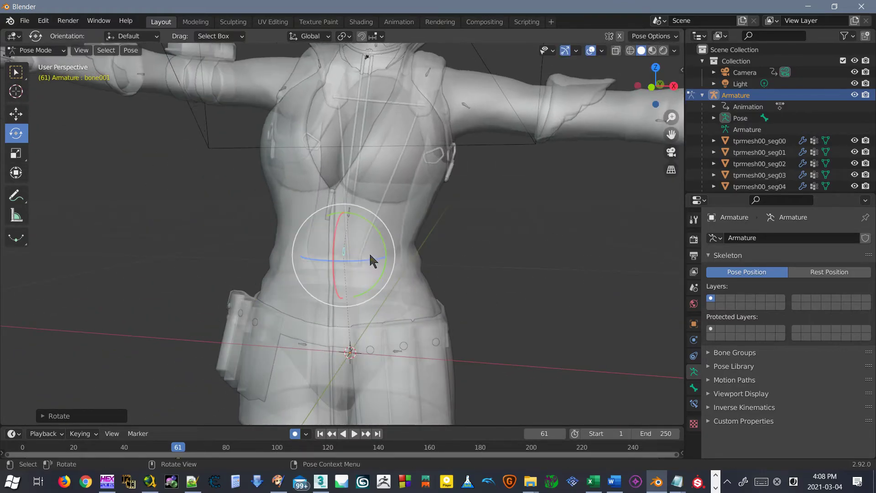
drag(365, 258, 315, 239)
scroll(314, 237, down, 3)
middle_drag(461, 139, 543, 132)
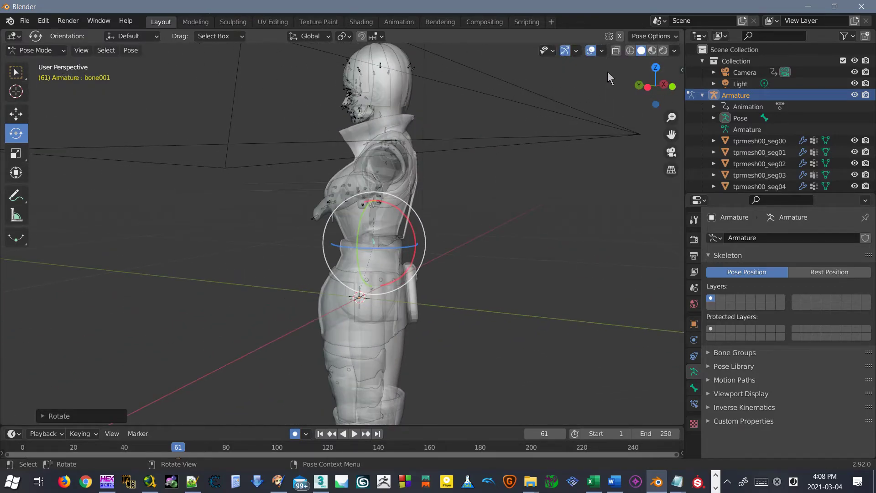
- Turn off X-Ray in the viewport shading and examine the mesh deformation around the waist
click(673, 51)
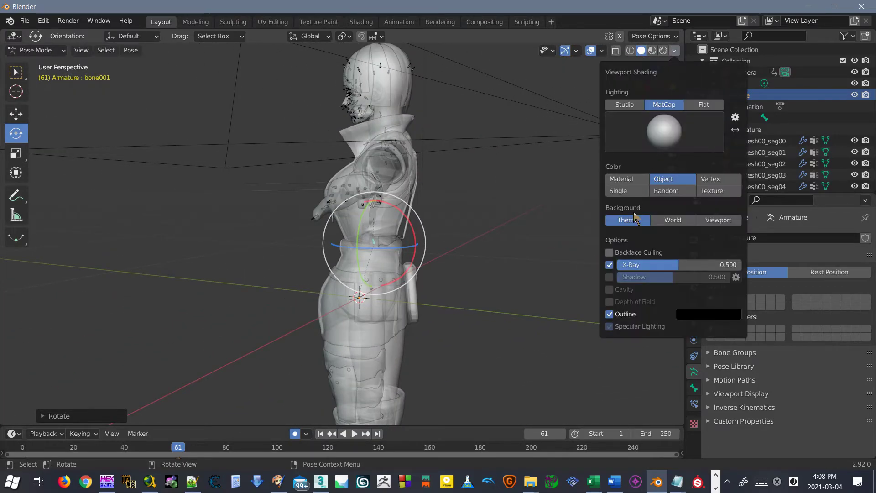
click(609, 265)
mouse_move(576, 256)
middle_down()
mouse_move(443, 230)
mouse_move(470, 226)
middle_up()
scroll(470, 226, down, 2)
middle_drag(471, 287, 384, 293)
scroll(384, 293, down, 4)
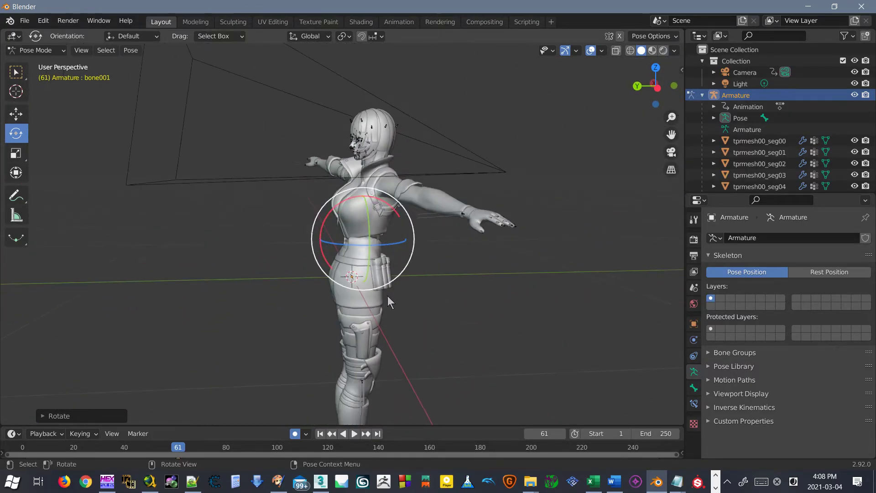
scroll(390, 297, up, 6)
middle_drag(441, 267, 394, 258)
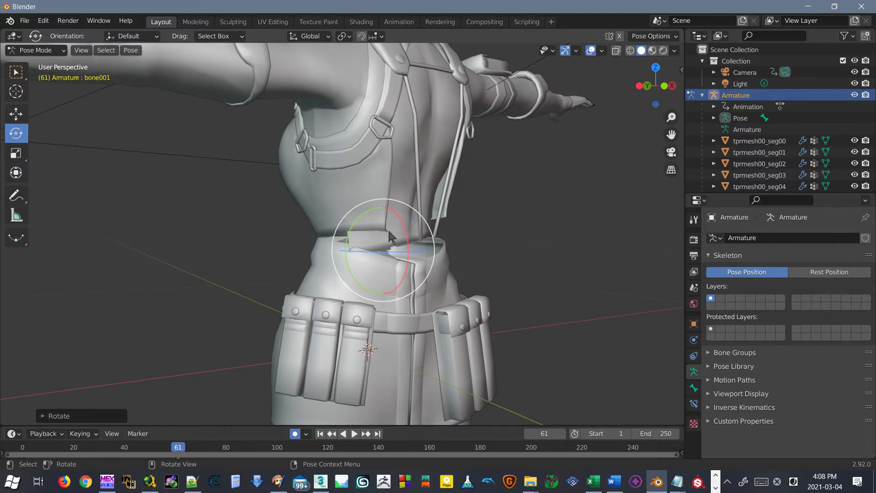
- Clear all pose transforms of the waist bone and return to a front view of the character
click(126, 54)
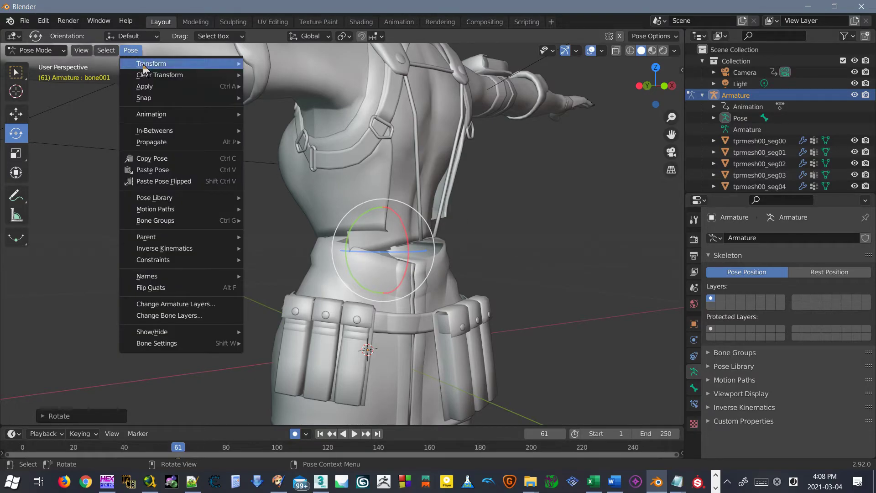
mouse_move(144, 68)
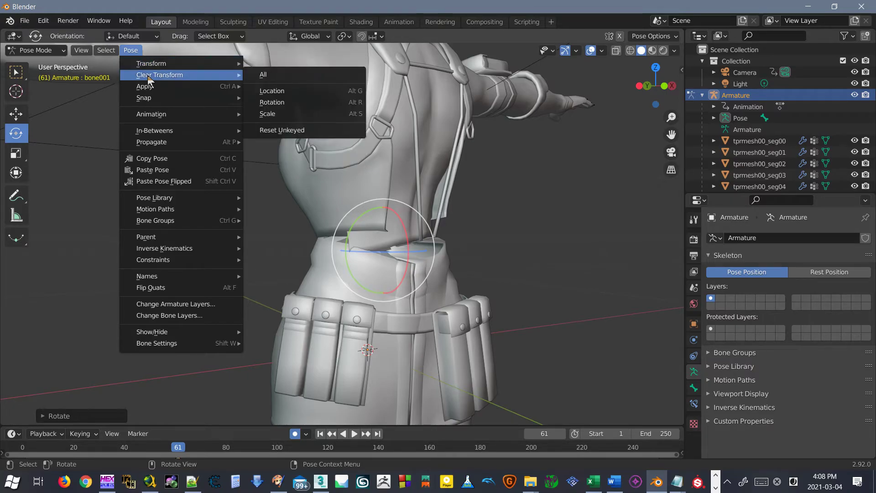
click(288, 78)
scroll(395, 247, down, 3)
middle_drag(395, 241, 353, 243)
scroll(260, 85, down, 2)
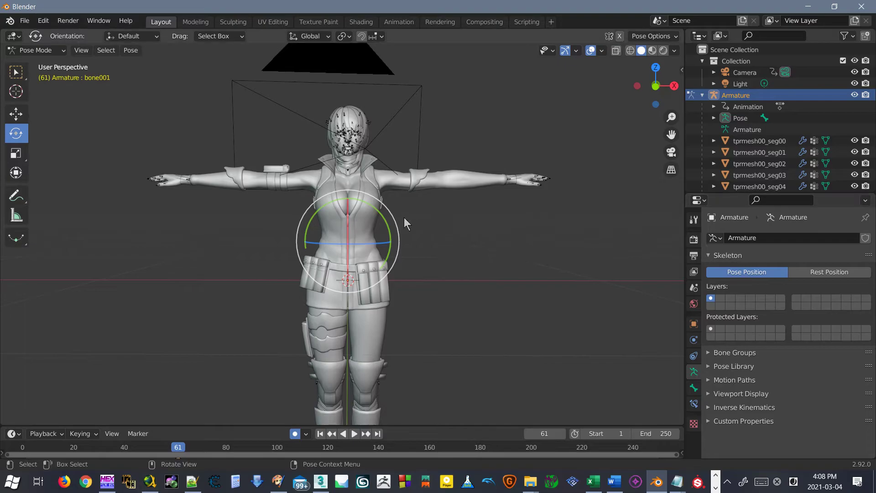
- Bend the waist bone sideways and toggle the armature between Rest Position and Pose Position, ending in Pose Position
drag(383, 222, 352, 196)
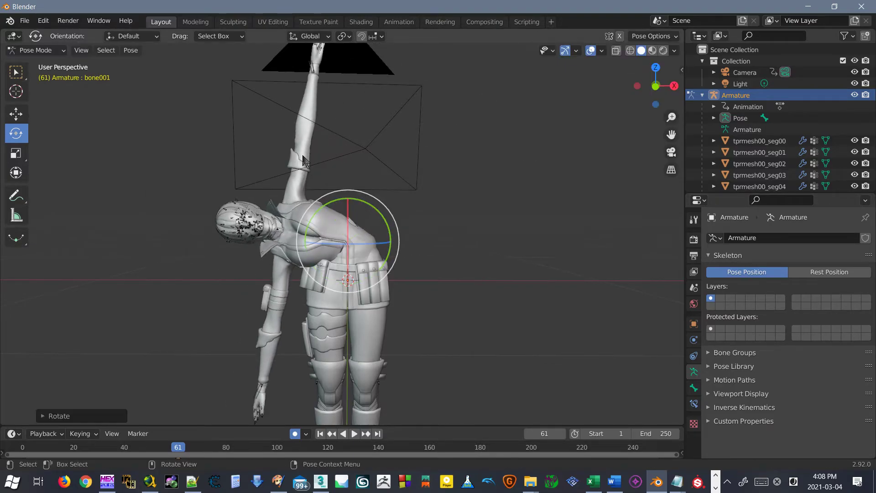
click(822, 273)
click(785, 272)
click(801, 272)
click(786, 271)
click(798, 272)
click(773, 273)
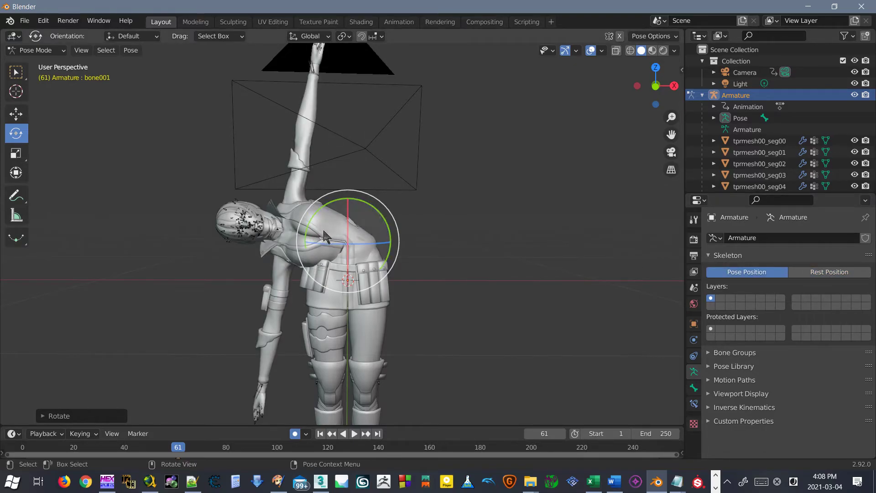
- Clear all transforms from the sideways-bent waist bone
click(124, 52)
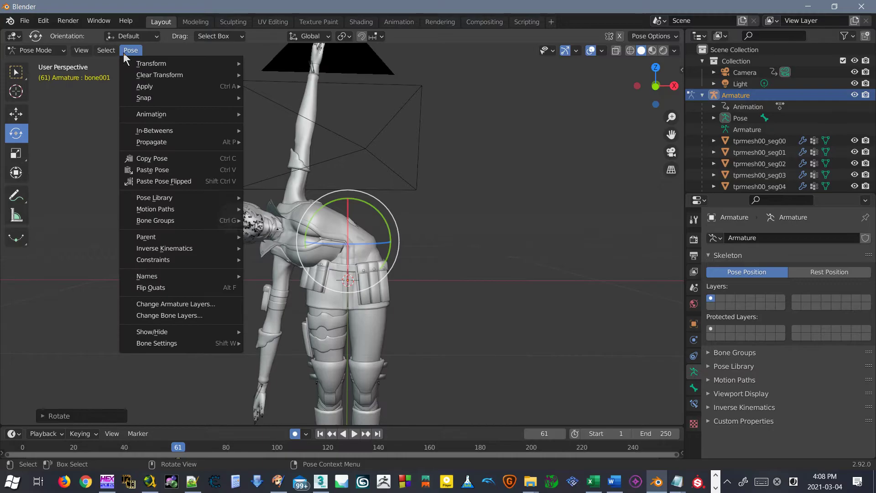
mouse_move(150, 75)
click(270, 74)
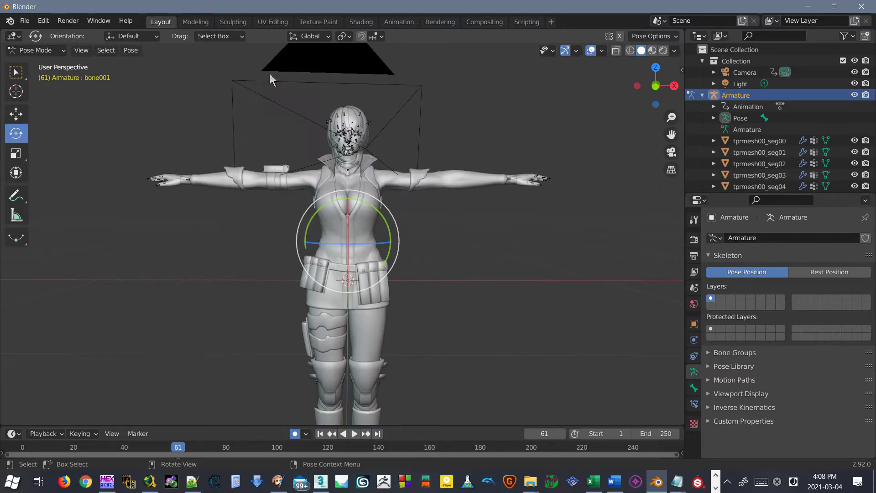
- Turn on X-Ray and switch the viewport to wireframe shading around the character's torso
scroll(348, 250, up, 4)
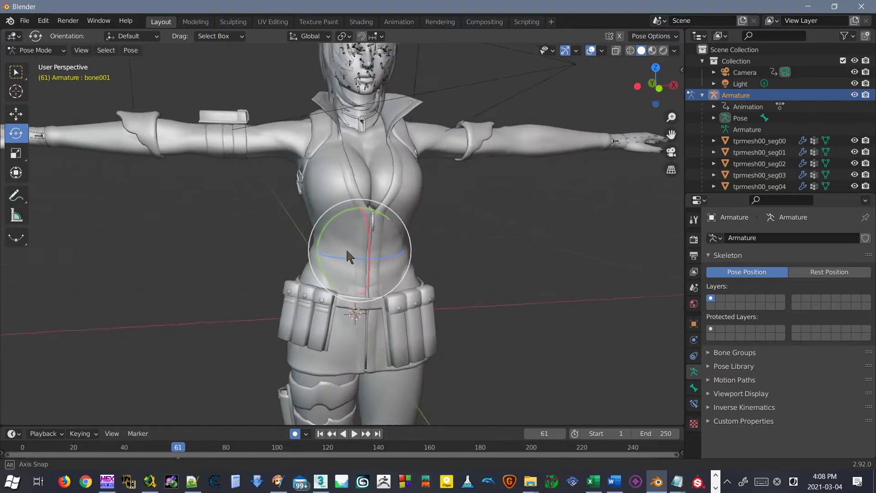
scroll(347, 251, down, 2)
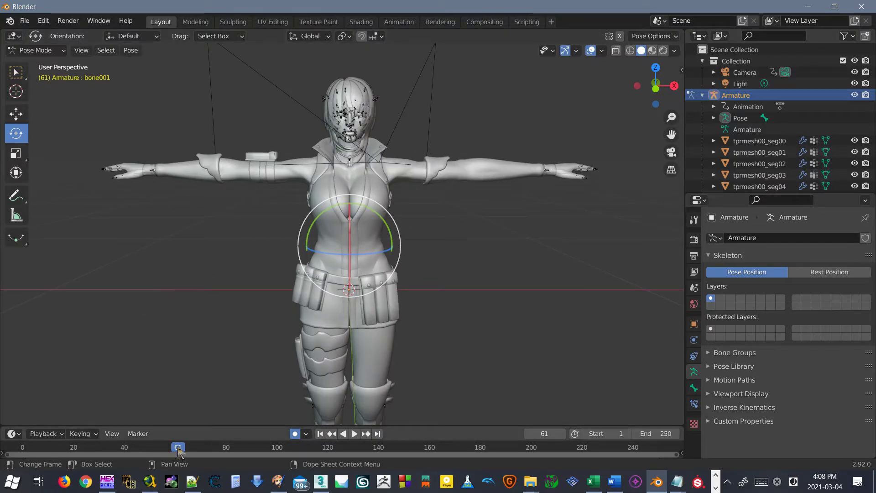
scroll(348, 228, up, 2)
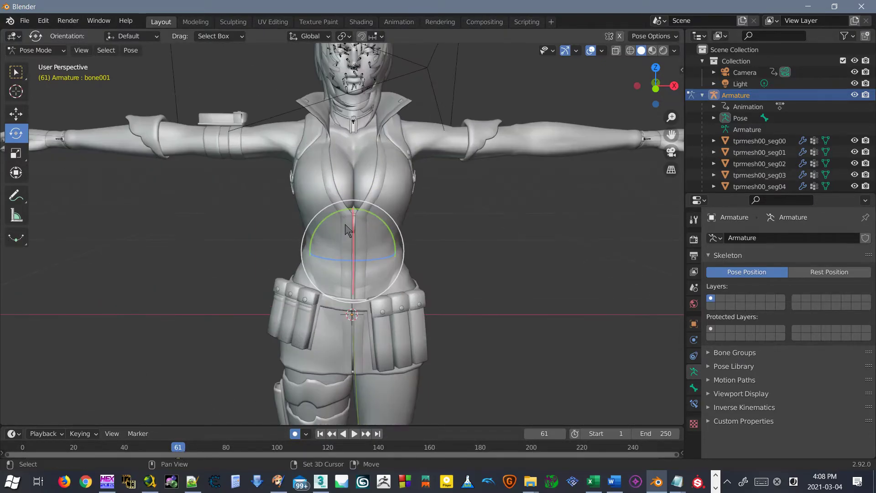
scroll(343, 155, down, 2)
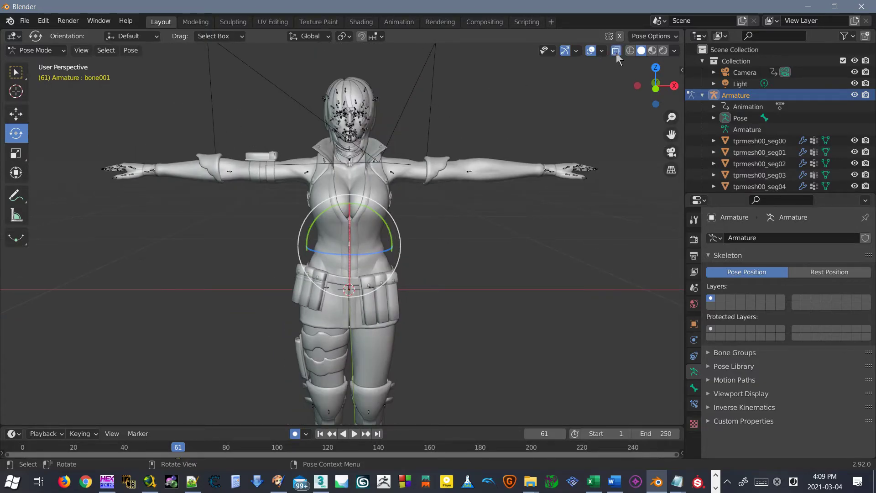
click(630, 50)
scroll(404, 160, up, 3)
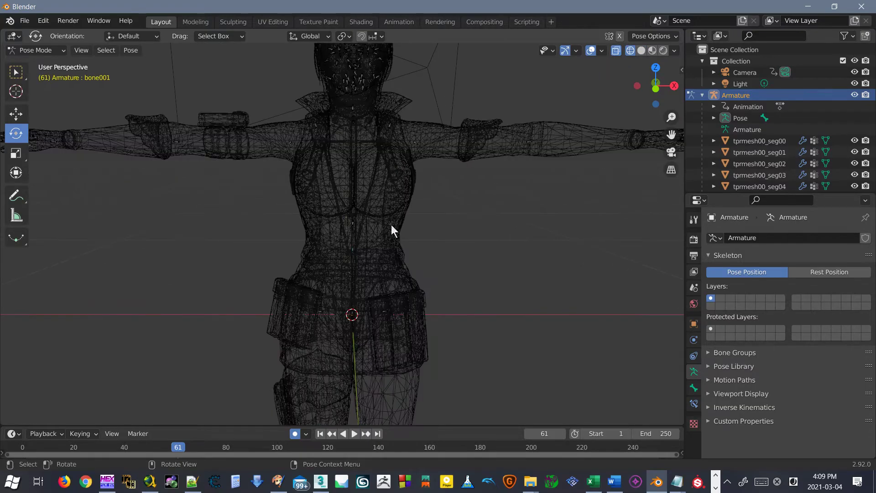
- Rotate the spine bone in the middle of the character's torso
middle_drag(391, 225, 348, 206)
drag(342, 207, 293, 228)
middle_drag(320, 225, 353, 220)
scroll(353, 220, up, 2)
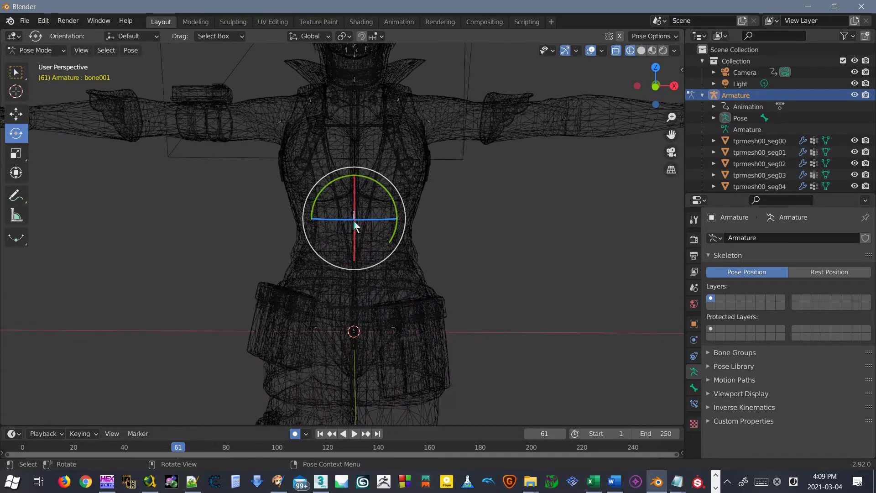
- Rotate the character's left shoulder and upper arm to bring the outstretched arm down beside the torso
scroll(384, 183, down, 1)
shift+middle_drag(445, 134, 400, 198)
scroll(382, 193, up, 2)
drag(382, 193, 407, 218)
scroll(435, 246, down, 2)
drag(411, 186, 412, 177)
shift+middle_drag(405, 250, 386, 144)
- Rotate the character's left forearm bones to bend the arm in front of the body
click(342, 229)
middle_drag(342, 229, 341, 200)
drag(352, 206, 322, 205)
middle_drag(293, 200, 254, 229)
scroll(254, 228, up, 4)
click(138, 252)
middle_drag(139, 252, 374, 183)
drag(426, 144, 364, 154)
middle_drag(364, 154, 199, 210)
scroll(224, 223, up, 3)
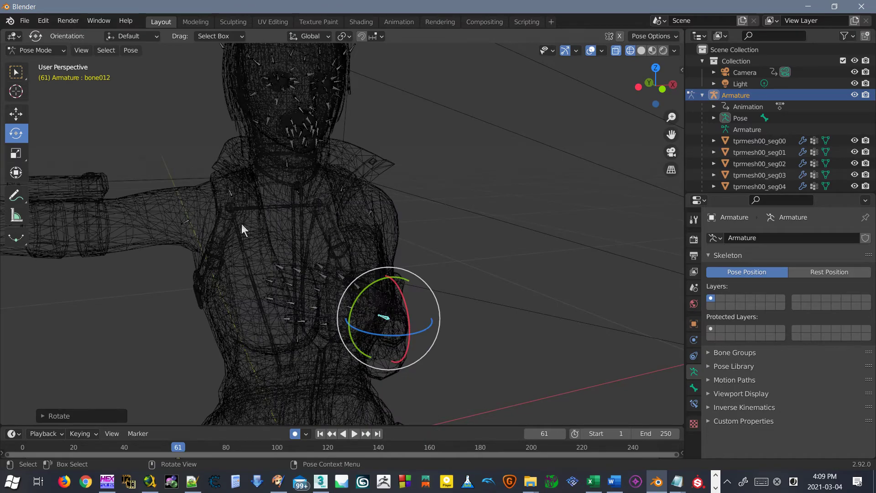
- Lower the character's right upper arm to the side of the body and rotate its forearm bone
click(188, 222)
drag(225, 184, 129, 172)
scroll(200, 249, down, 3)
middle_drag(200, 249, 278, 213)
scroll(243, 226, up, 2)
click(241, 226)
click(261, 219)
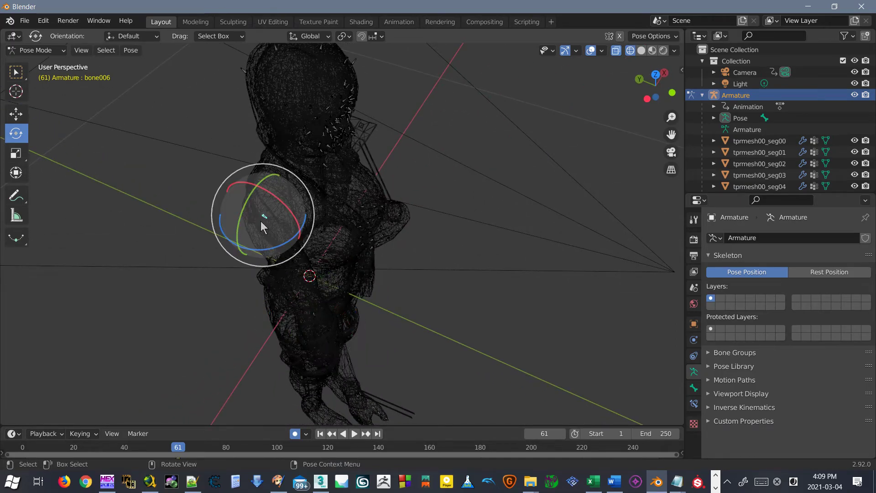
drag(283, 204, 246, 215)
- Tilt the character's hips by rotating the pelvis bone
middle_drag(245, 214, 306, 259)
scroll(329, 242, up, 5)
shift+middle_drag(337, 314, 354, 193)
scroll(354, 192, up, 2)
drag(339, 268, 309, 301)
drag(358, 266, 362, 271)
scroll(410, 288, down, 3)
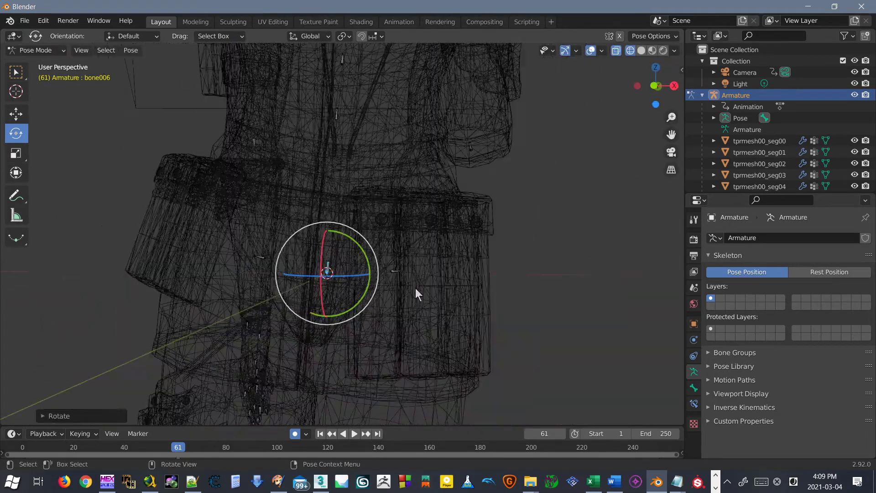
- Rotate the character's left thigh bone by about -8 degrees and turn the right thigh bone as well
middle_drag(425, 259, 385, 196)
drag(393, 206, 403, 209)
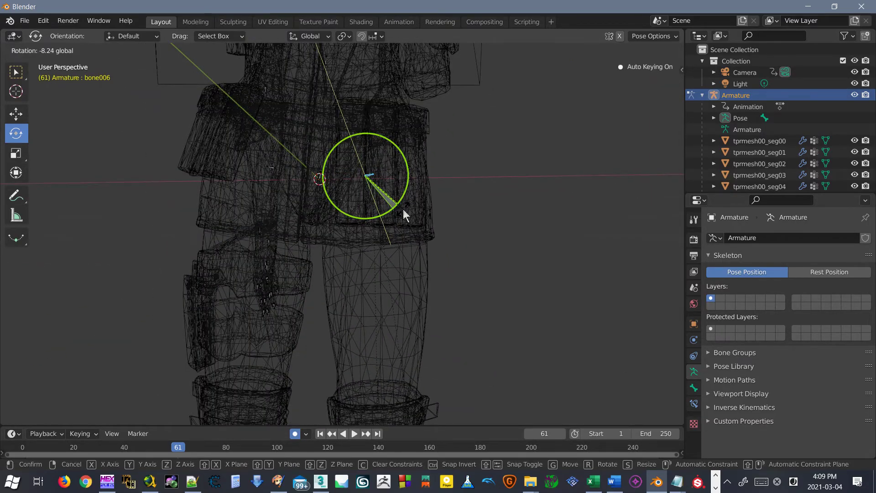
click(270, 168)
mouse_move(309, 191)
mouse_down()
mouse_move(314, 204)
mouse_move(291, 194)
mouse_up()
- Adjust the stance by rotating the lower leg and foot bones
scroll(291, 193, down, 3)
middle_drag(291, 194, 318, 204)
middle_drag(308, 243, 272, 244)
drag(310, 269, 321, 281)
drag(380, 313, 338, 359)
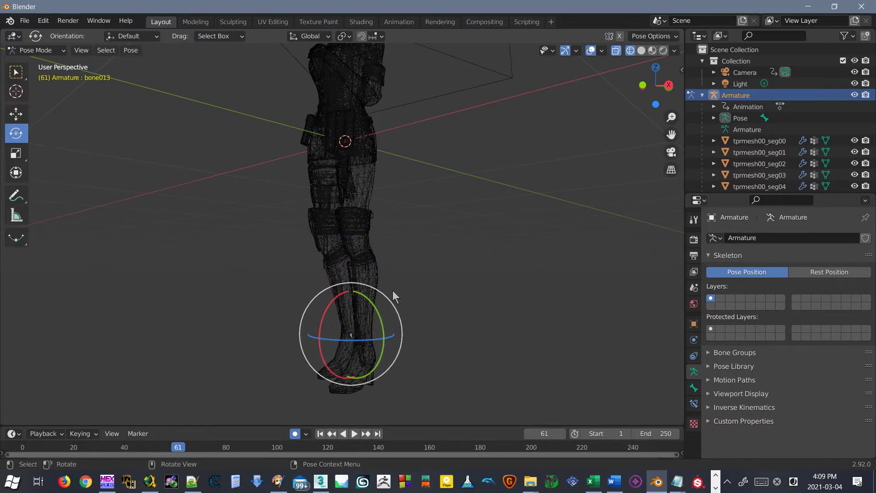
drag(386, 297, 396, 307)
- Rotate the upper spine bone in the character's chest
middle_drag(323, 228, 360, 282)
middle_drag(361, 282, 277, 286)
scroll(356, 205, up, 4)
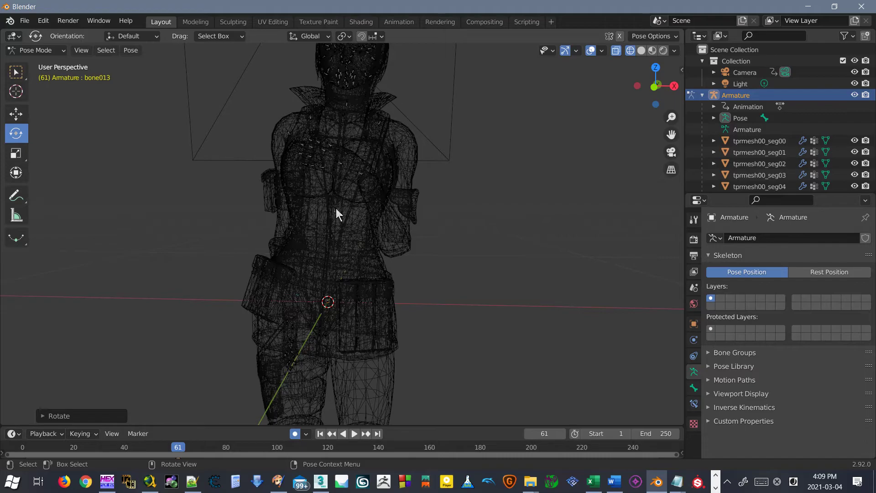
click(335, 211)
drag(336, 210, 388, 160)
middle_drag(387, 160, 326, 225)
- Turn the character's head by freely rotating the neck bone
click(308, 211)
mouse_move(303, 201)
mouse_down()
mouse_move(289, 190)
mouse_move(298, 186)
mouse_up()
middle_drag(358, 156, 318, 134)
drag(292, 182, 272, 168)
- Switch the viewport to solid shading and check the posed character from the front
middle_drag(272, 168, 310, 192)
scroll(327, 242, down, 2)
shift+middle_drag(350, 272, 358, 188)
scroll(286, 261, down, 3)
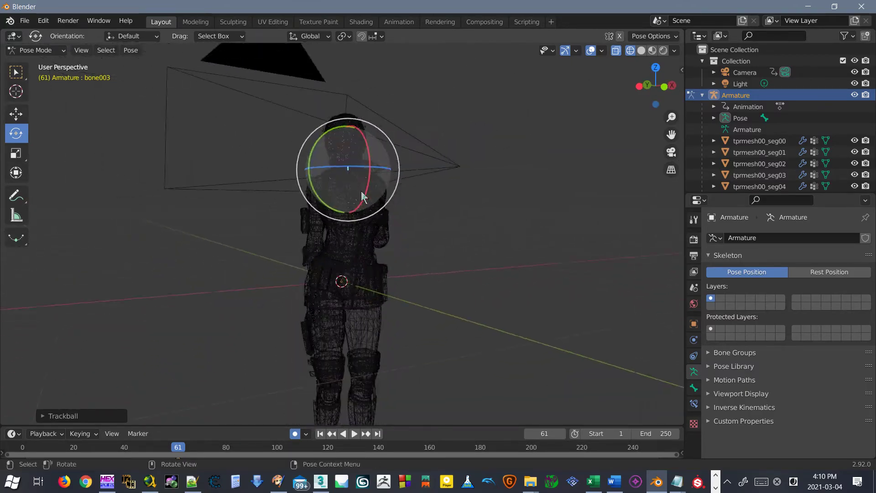
scroll(394, 253, down, 3)
scroll(396, 253, up, 4)
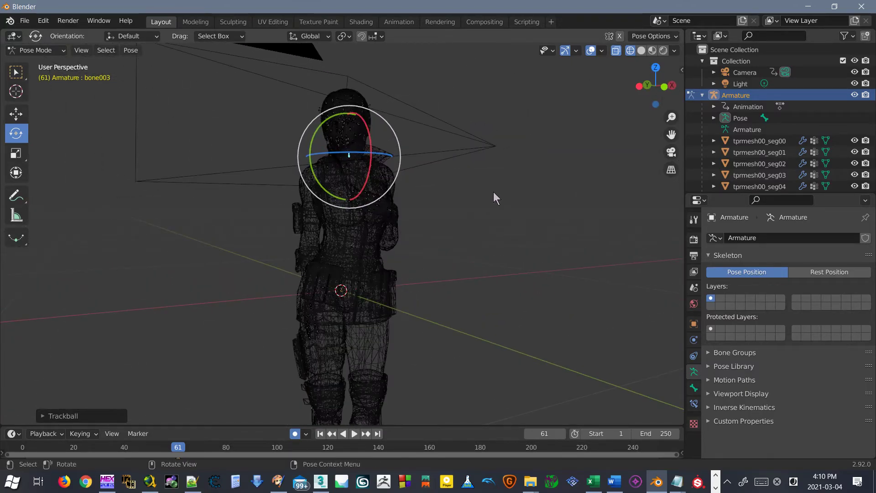
click(641, 50)
middle_drag(385, 182, 407, 193)
scroll(548, 177, up, 5)
scroll(539, 151, down, 3)
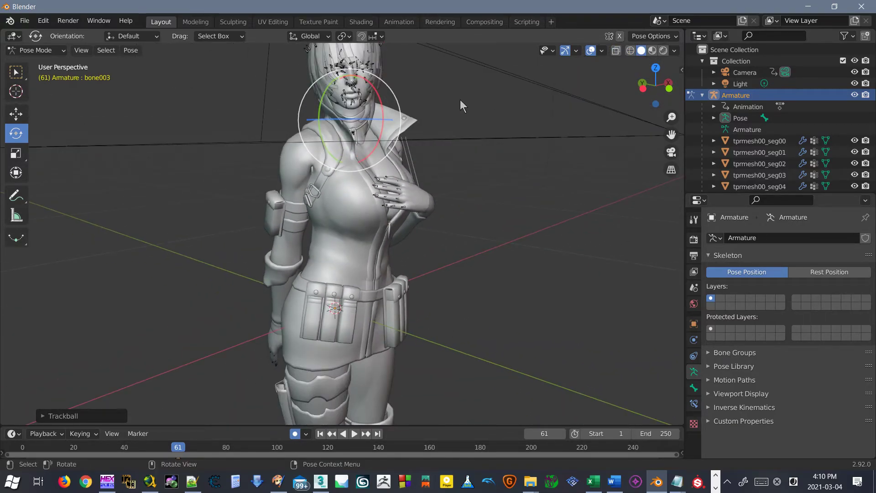
- Look through the camera, lock the camera to the view and reframe the character's upper body from the front
key(KP_0)
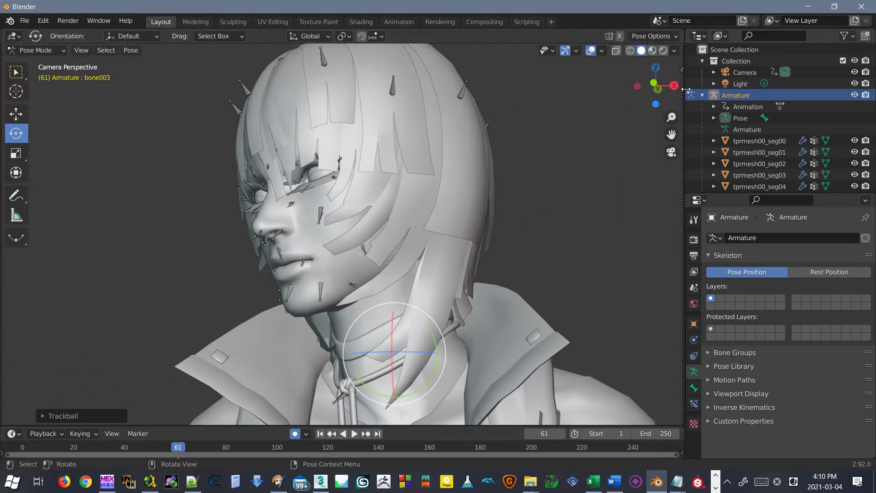
click(682, 72)
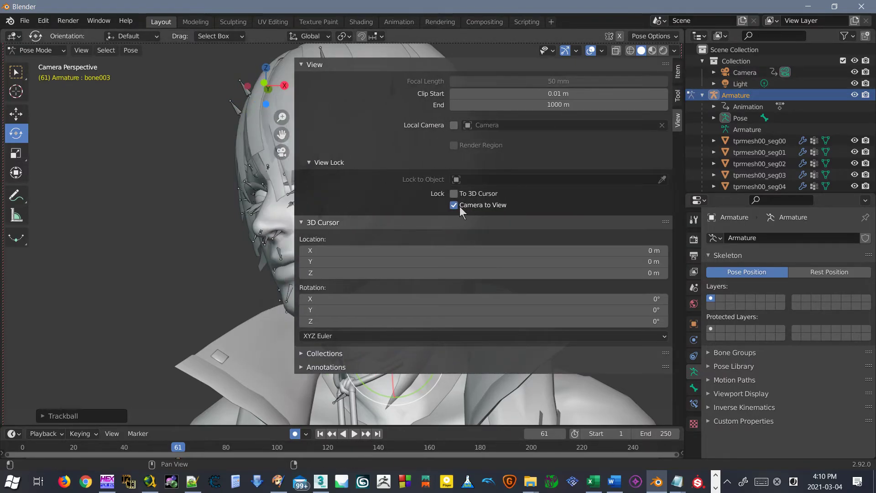
drag(294, 182, 648, 159)
scroll(367, 215, down, 1)
middle_drag(366, 214, 419, 222)
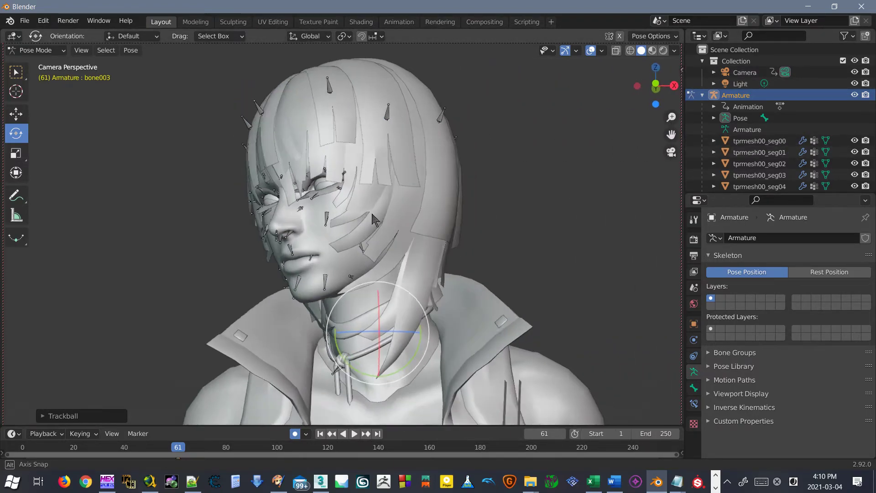
scroll(436, 174, down, 2)
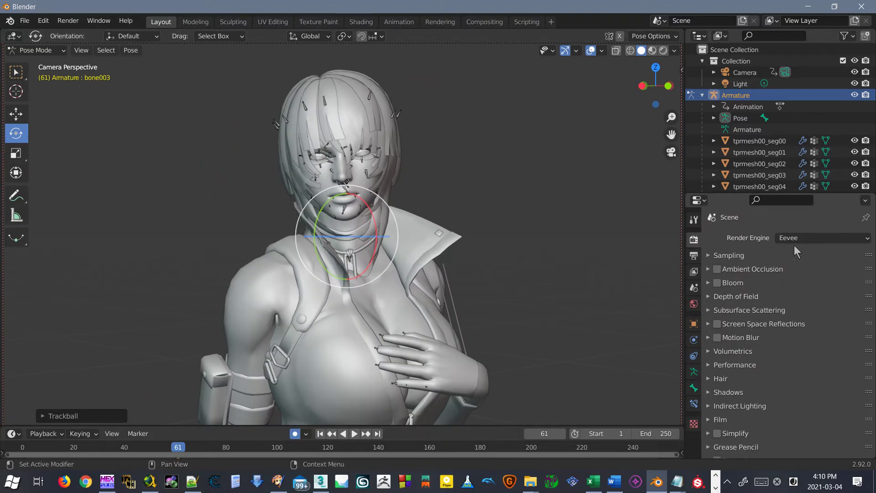
- Set the render output resolution to 512 px wide by 1024 px high
click(694, 256)
click(842, 251)
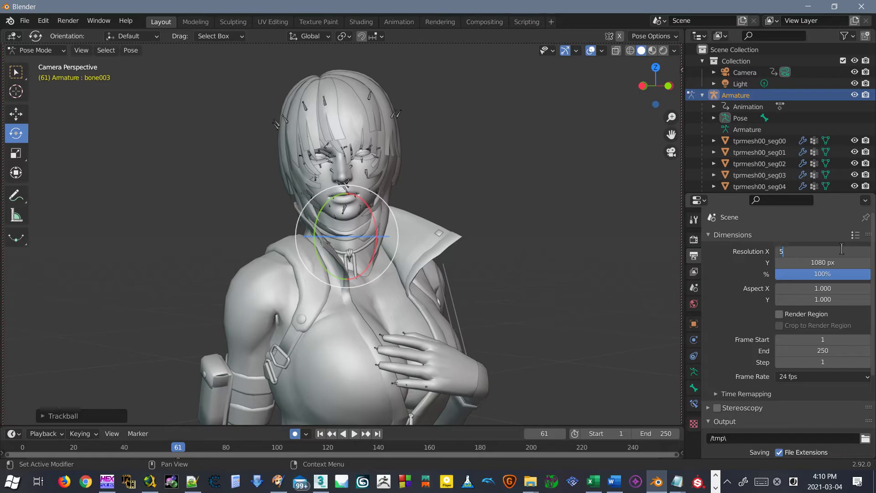
text(512)
key(Tab)
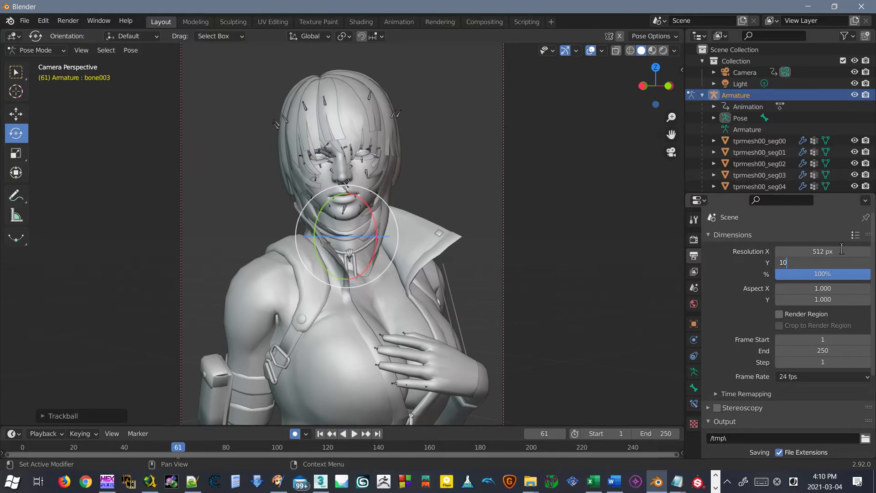
key(Return)
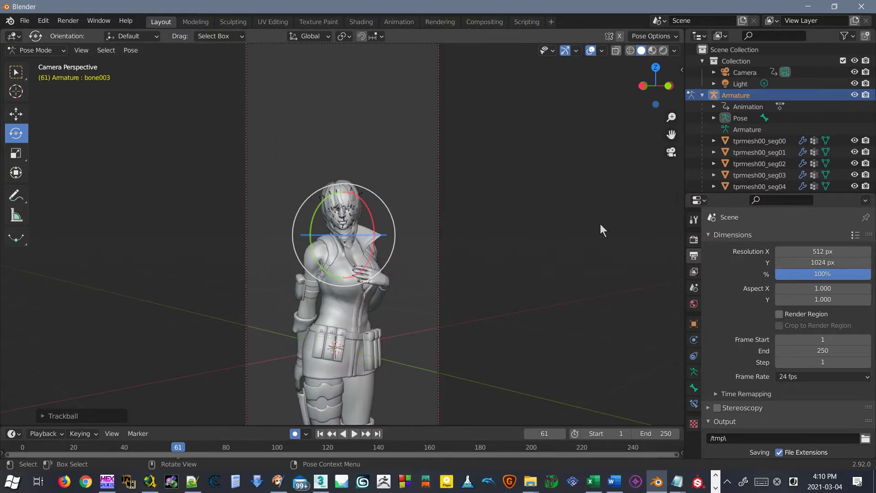
- Widen the render output to a horizontal resolution of 819 px
drag(803, 251, 850, 251)
click(827, 252)
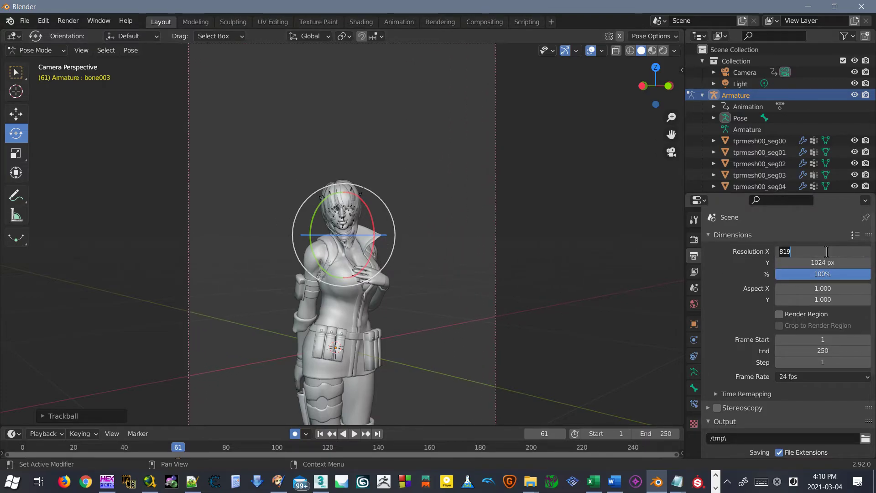
click(470, 185)
- Move the camera closer and angle it to frame the character's head, chest and raised hand
scroll(427, 222, up, 6)
scroll(415, 219, down, 2)
middle_drag(415, 219, 427, 237)
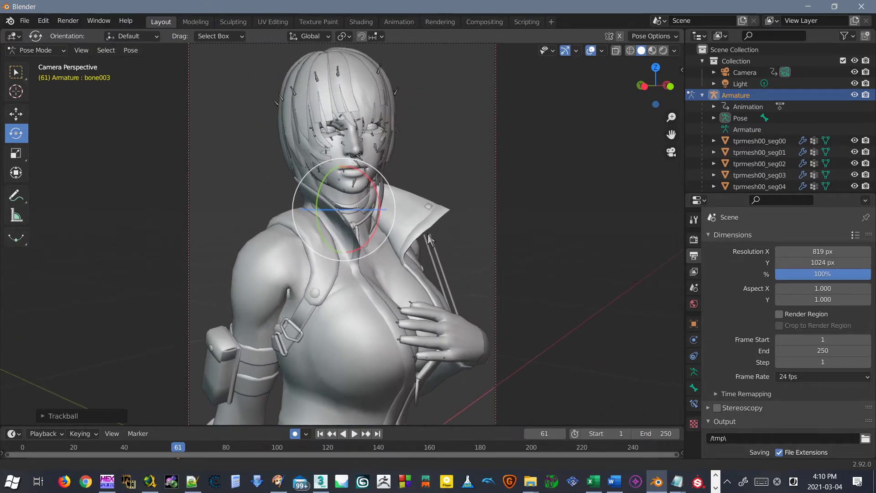
scroll(427, 236, down, 1)
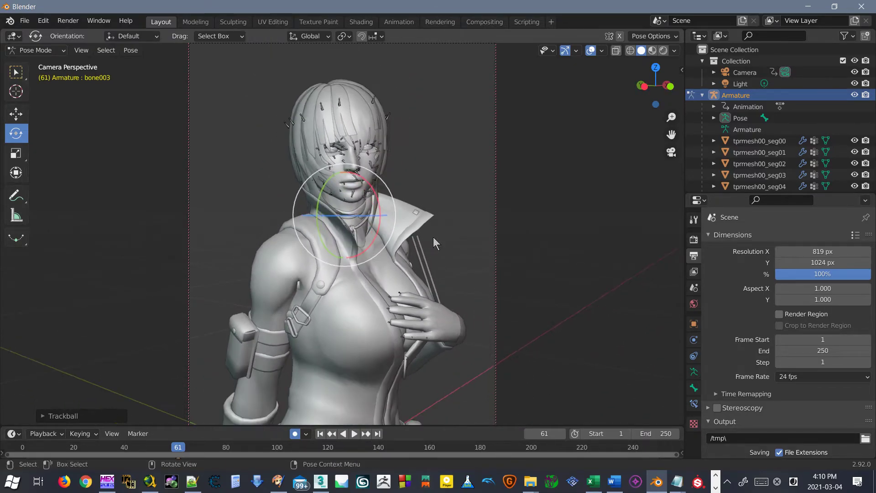
scroll(443, 250, up, 1)
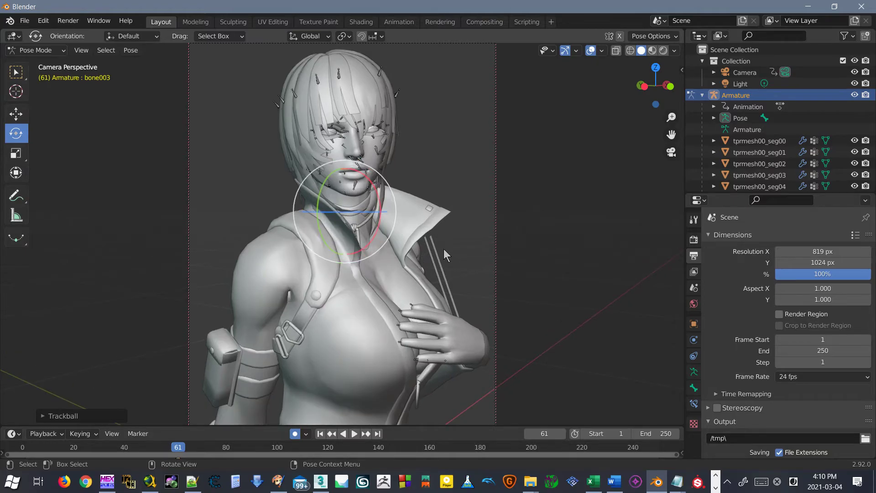
- Leave the camera view and split the 3D viewport horizontally into two stacked views
key(KP_0)
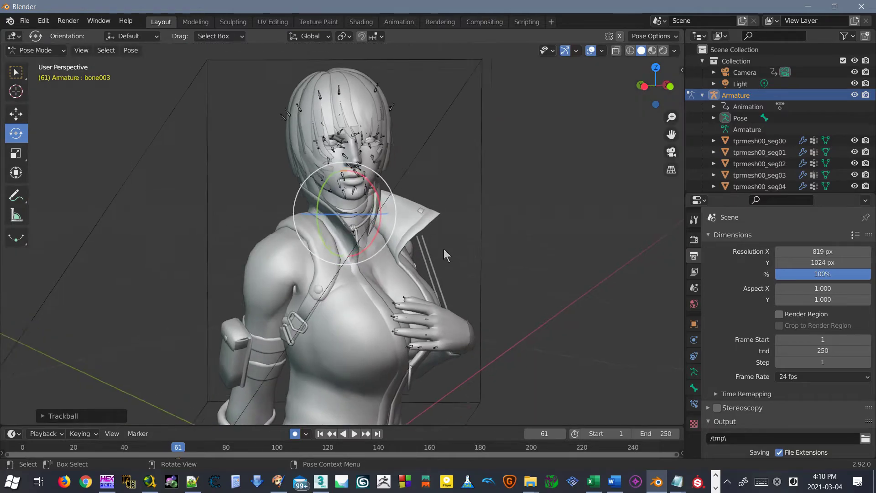
scroll(443, 248, down, 5)
middle_drag(473, 253, 411, 242)
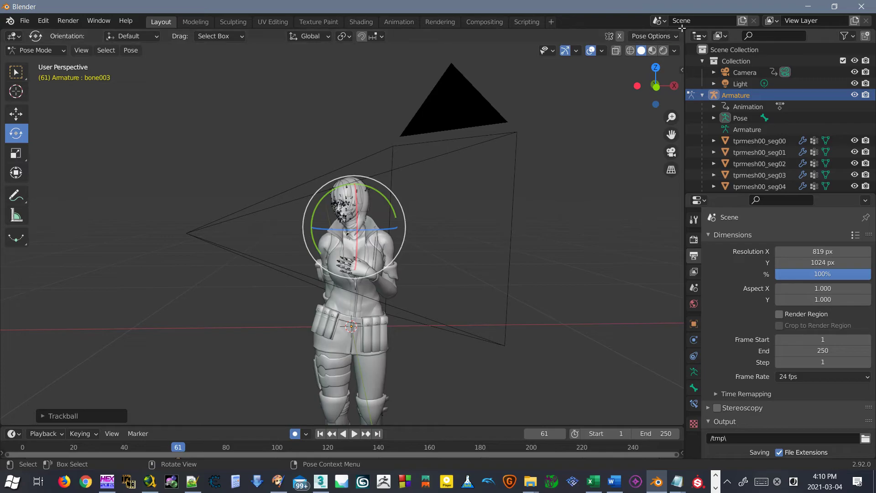
drag(682, 32, 545, 214)
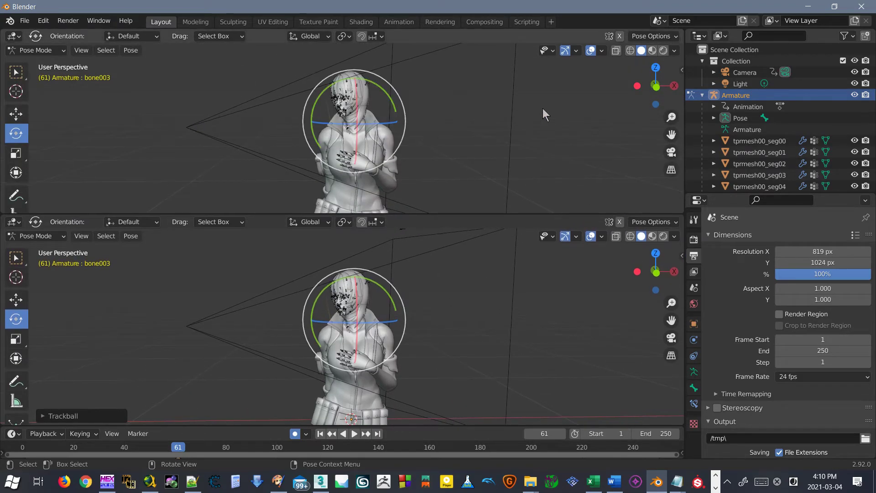
- Set the upper viewport to the camera view, fit the camera frame in it and use rendered shading
click(563, 86)
key(KP_0)
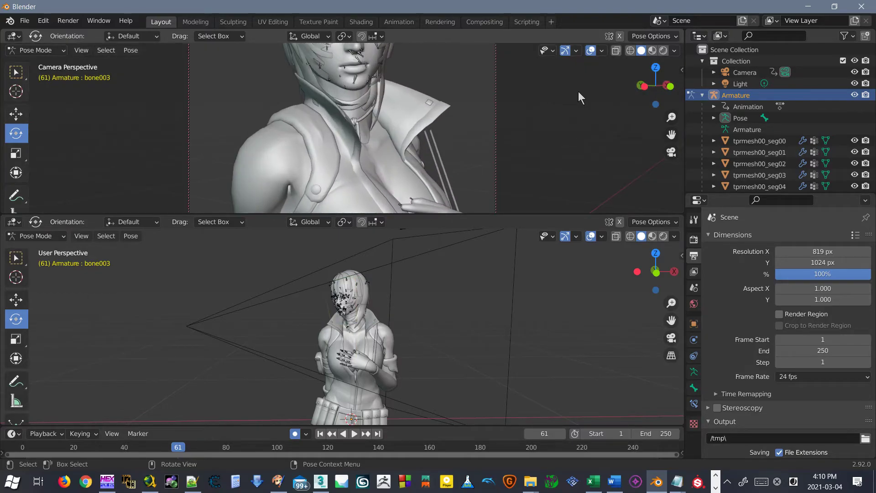
key(Home)
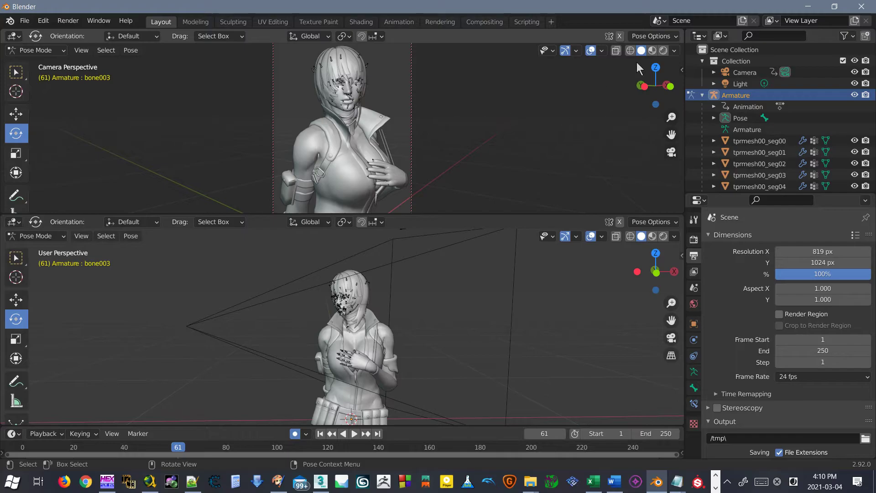
click(663, 51)
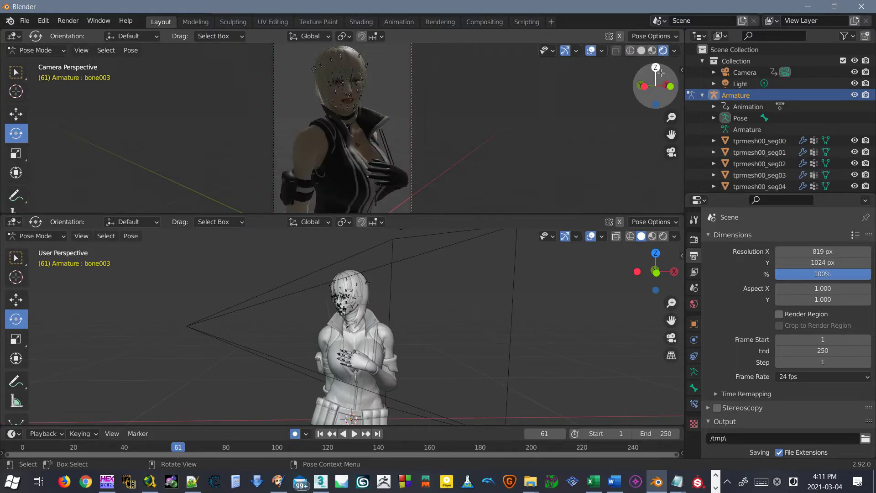
- Activate the Select Box tool and switch the armature from Pose Mode to Object Mode
scroll(516, 313, down, 2)
scroll(517, 312, down, 4)
middle_drag(482, 318, 440, 367)
scroll(440, 311, down, 8)
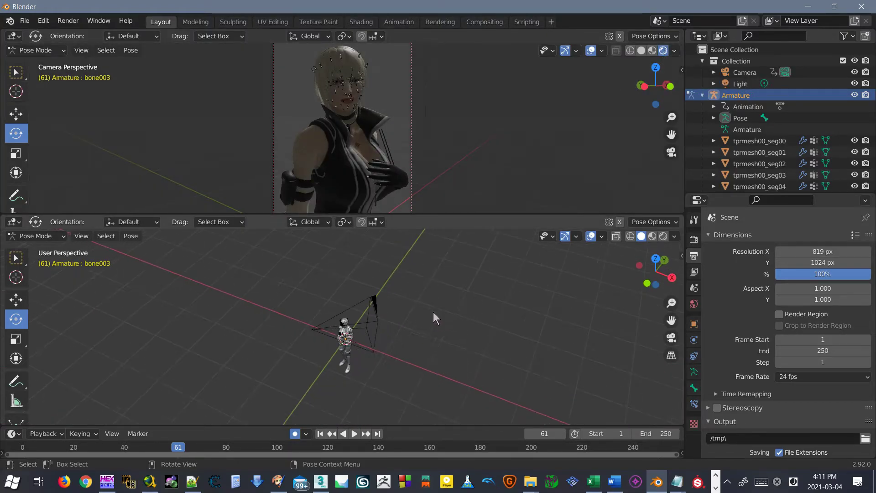
click(20, 259)
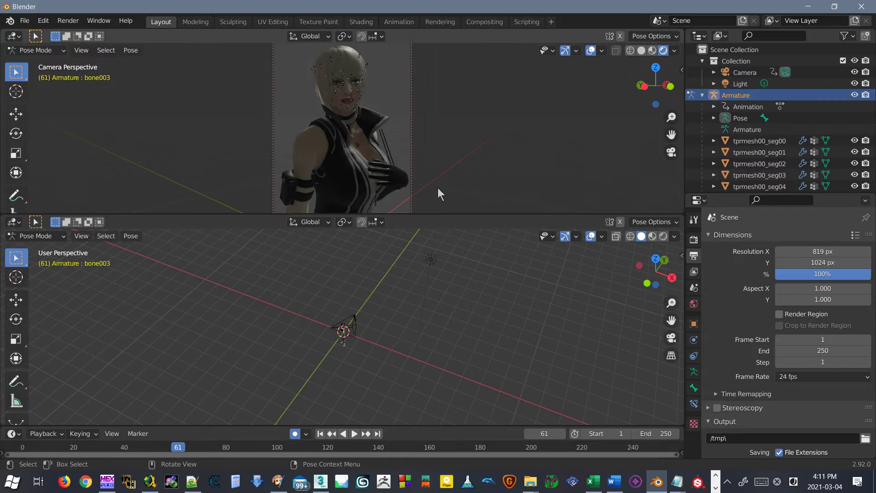
scroll(363, 329, up, 4)
middle_drag(434, 297, 389, 299)
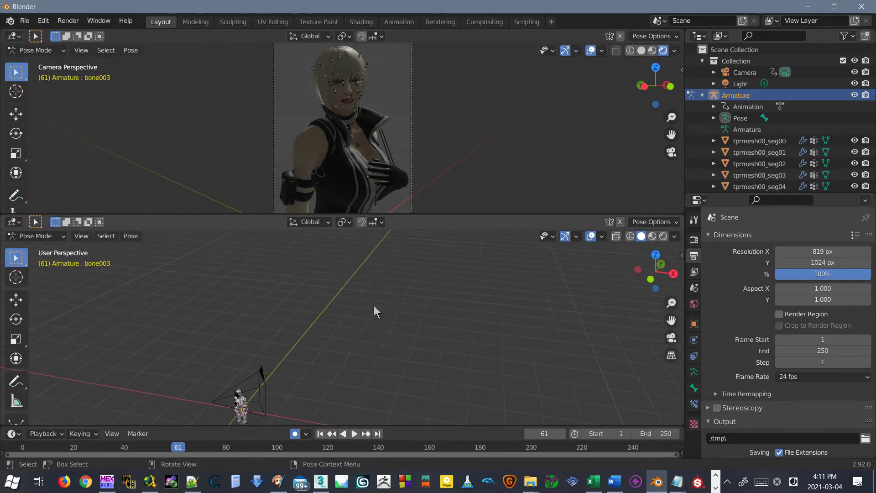
click(241, 405)
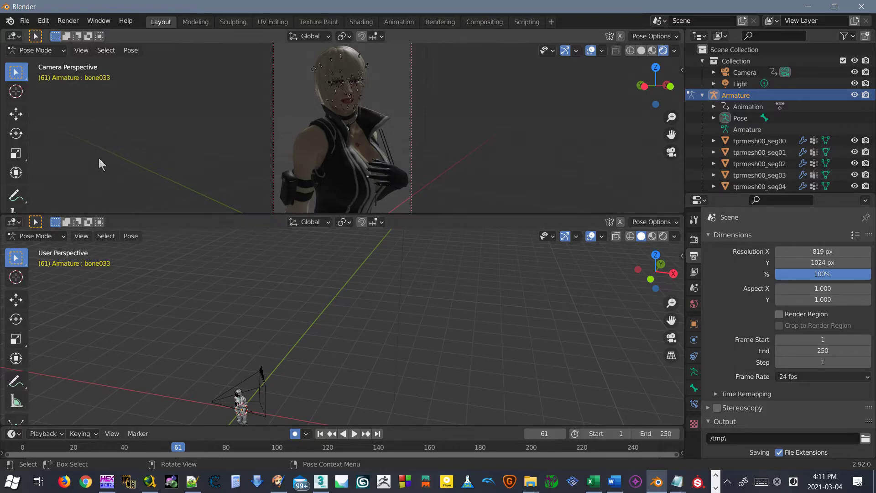
click(37, 50)
click(51, 60)
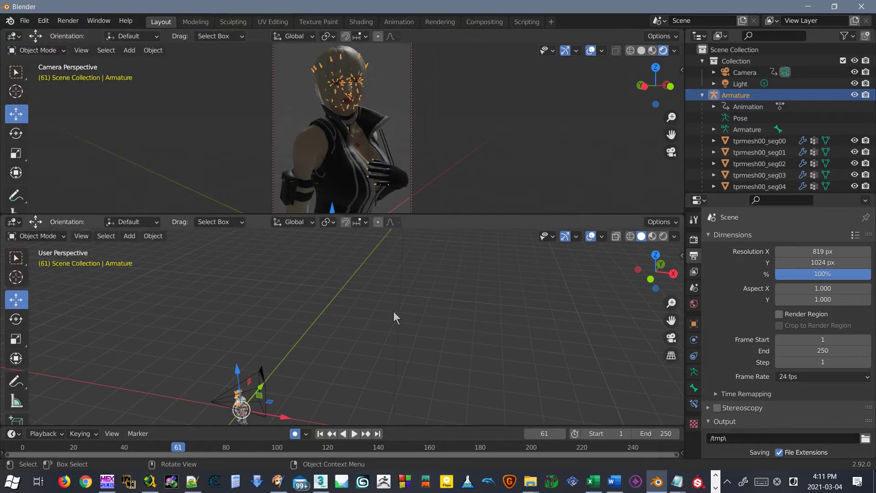
- Select the scene light in the lower viewport and move it down close to the character
click(394, 312)
scroll(395, 312, down, 3)
middle_drag(412, 305, 381, 295)
scroll(347, 291, down, 1)
shift+middle_drag(318, 311, 457, 276)
key(g)
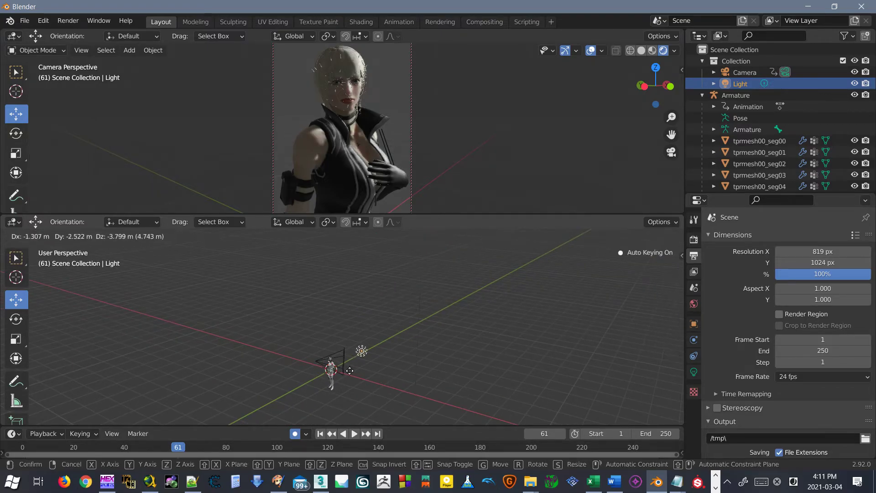
click(376, 247)
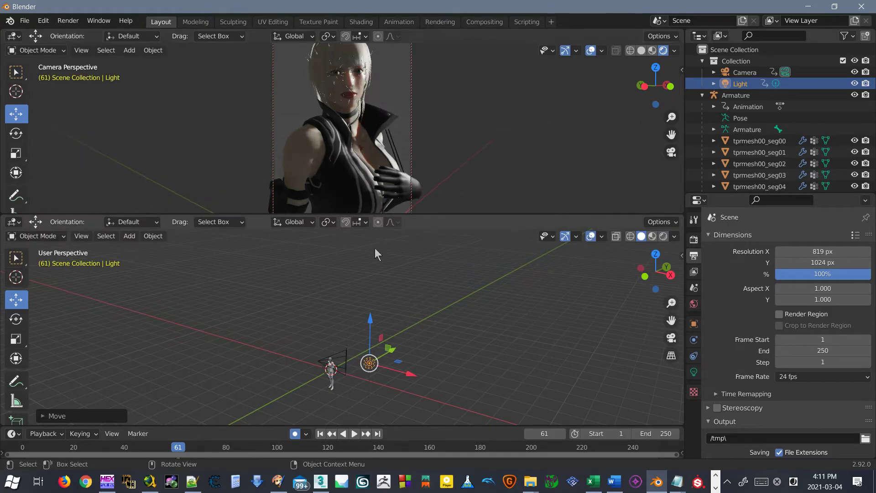
- Reposition the scene light behind the character, up beside the head as seen through the camera
middle_drag(376, 248, 383, 378)
key(g)
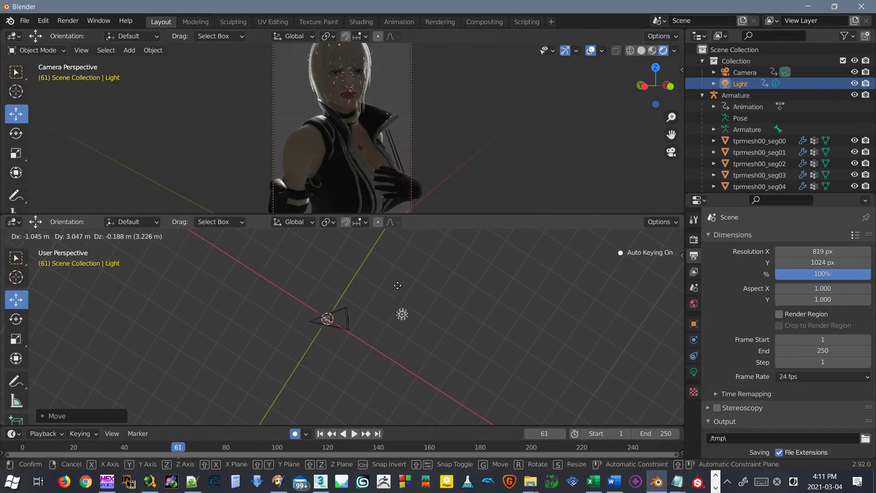
click(512, 384)
middle_drag(434, 379, 447, 309)
scroll(432, 266, up, 4)
scroll(437, 287, up, 4)
scroll(437, 286, down, 3)
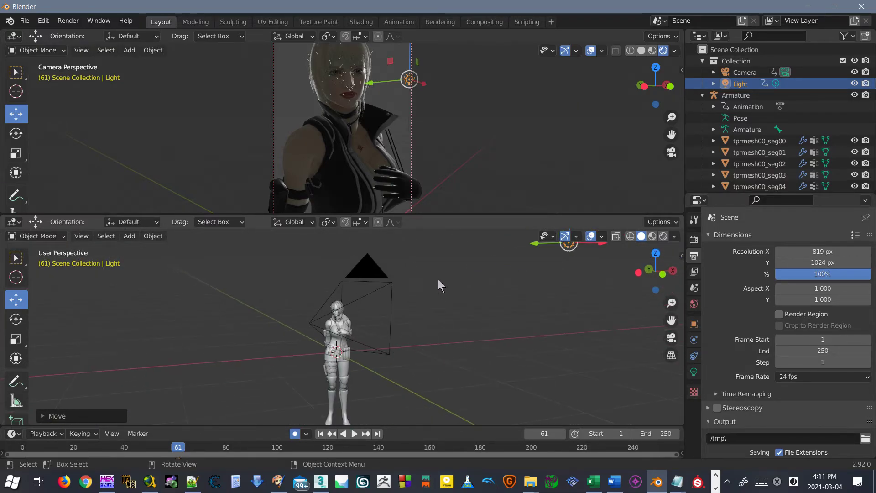
shift+middle_drag(432, 241, 391, 284)
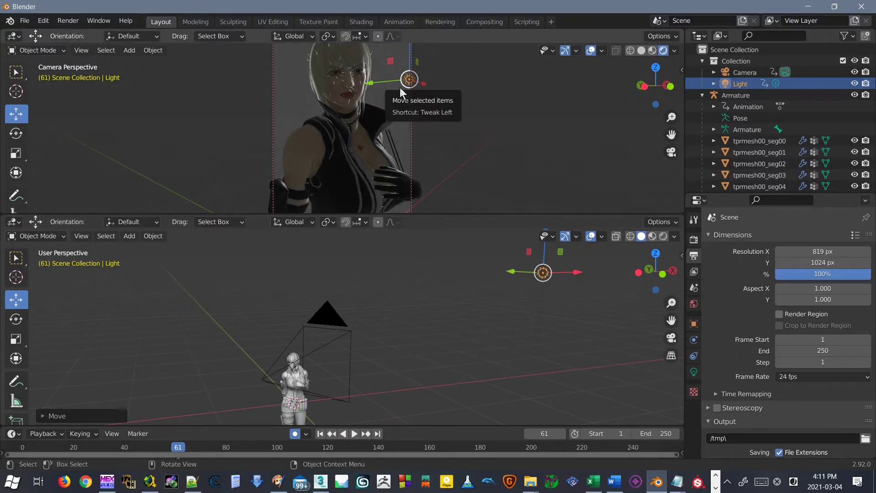
drag(548, 274, 581, 273)
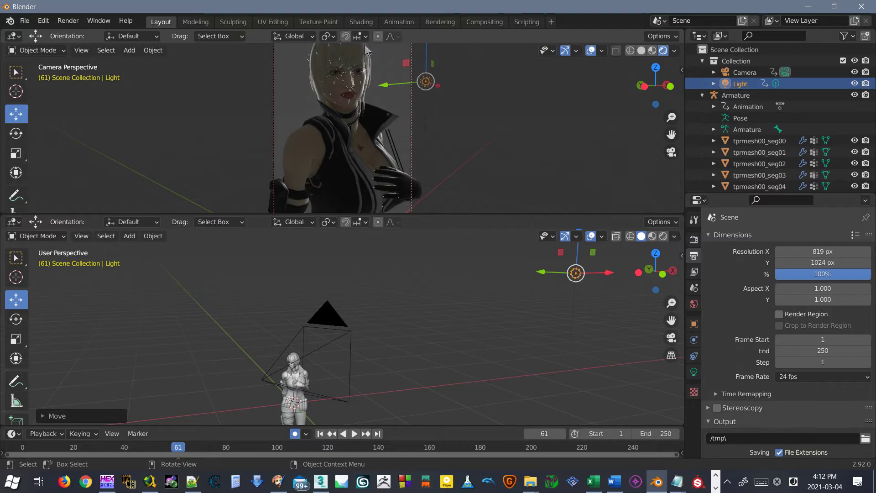
- Add an area light to the scene
middle_drag(362, 303, 414, 401)
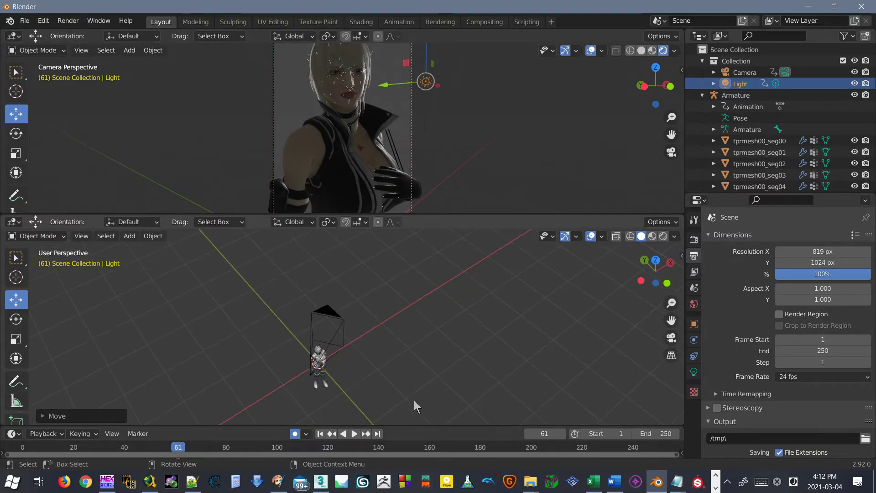
shift+middle_drag(350, 337, 428, 296)
scroll(379, 288, down, 14)
scroll(382, 289, up, 6)
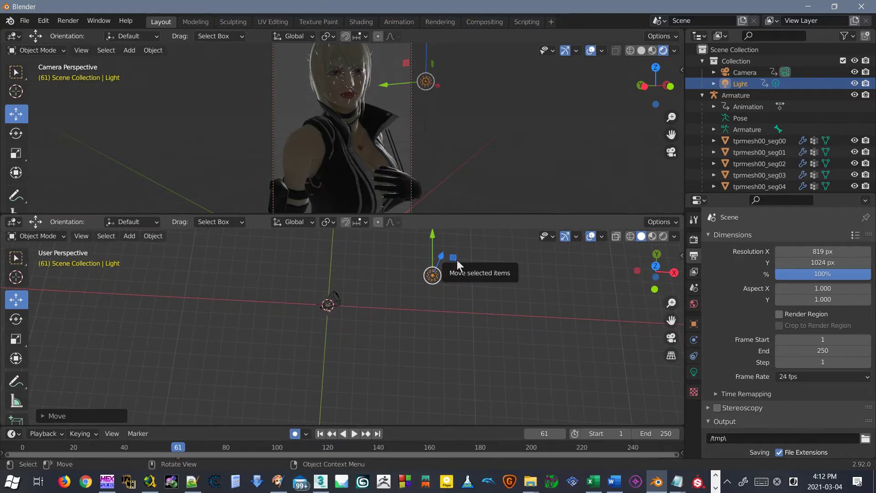
click(106, 236)
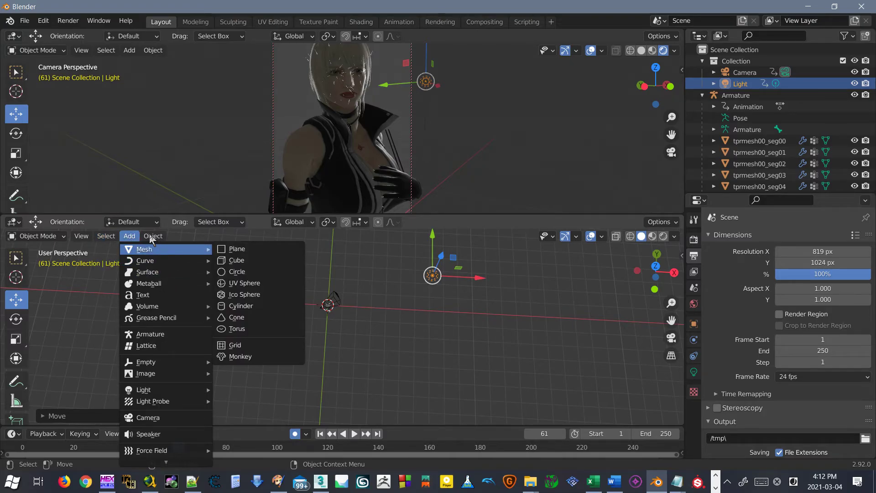
click(115, 235)
mouse_move(136, 234)
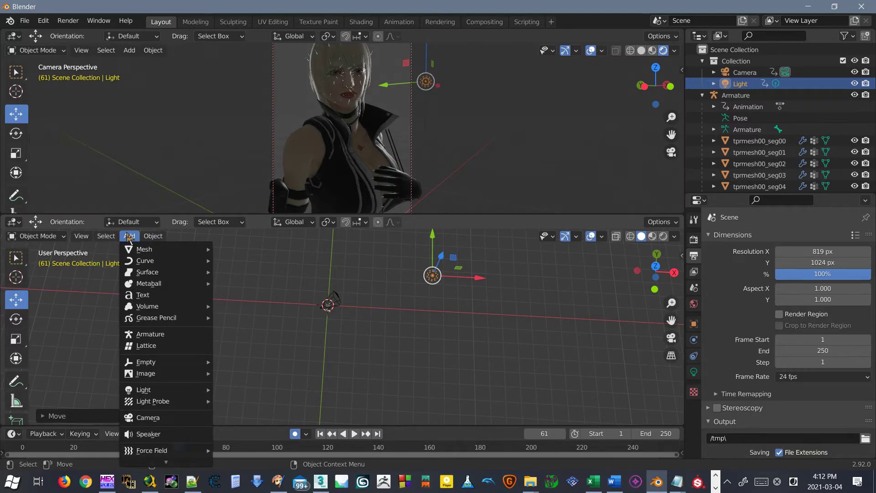
mouse_move(163, 392)
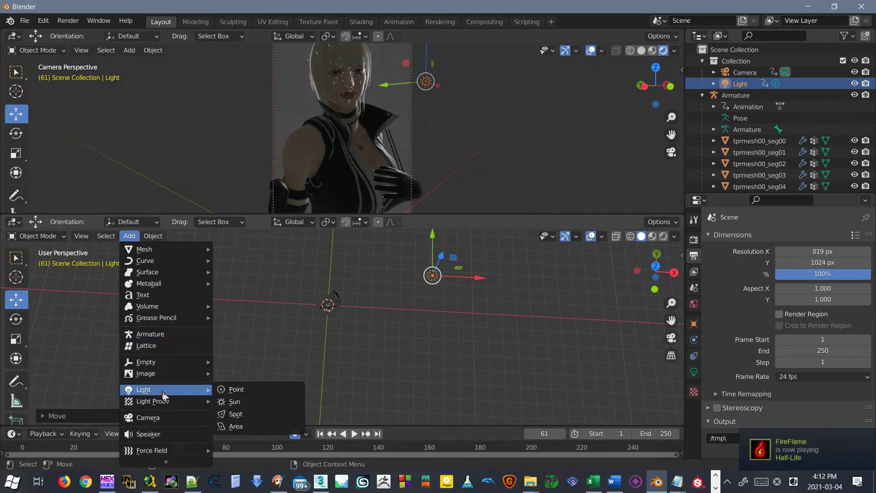
click(244, 423)
- Move the area light away from the origin to a spot in front of the character
middle_drag(303, 339, 365, 320)
drag(364, 321, 204, 316)
middle_drag(192, 319, 357, 319)
middle_drag(357, 319, 366, 357)
drag(328, 343, 391, 270)
middle_drag(393, 265, 430, 325)
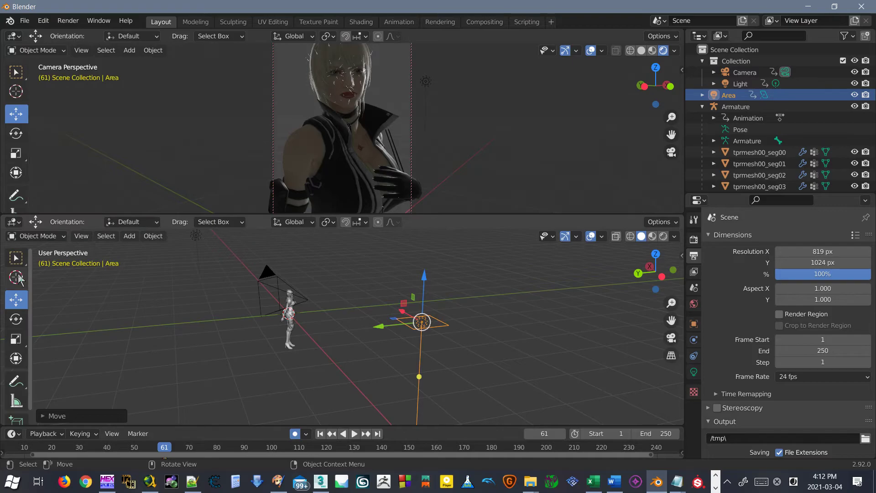
- Rotate the area light so it points toward the character
click(17, 320)
drag(463, 288, 506, 250)
middle_drag(477, 322, 410, 366)
scroll(413, 362, down, 1)
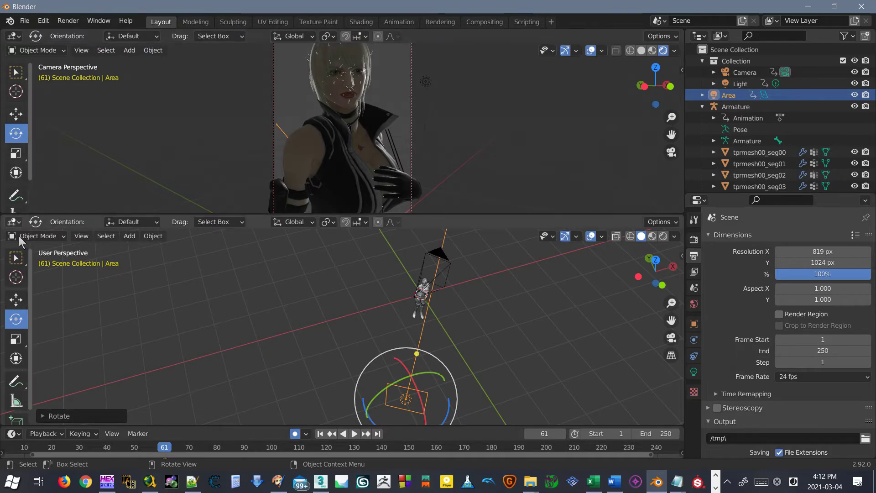
- Move the area light over to the character's side and rotate it to aim at the character again
click(16, 300)
drag(422, 384, 524, 300)
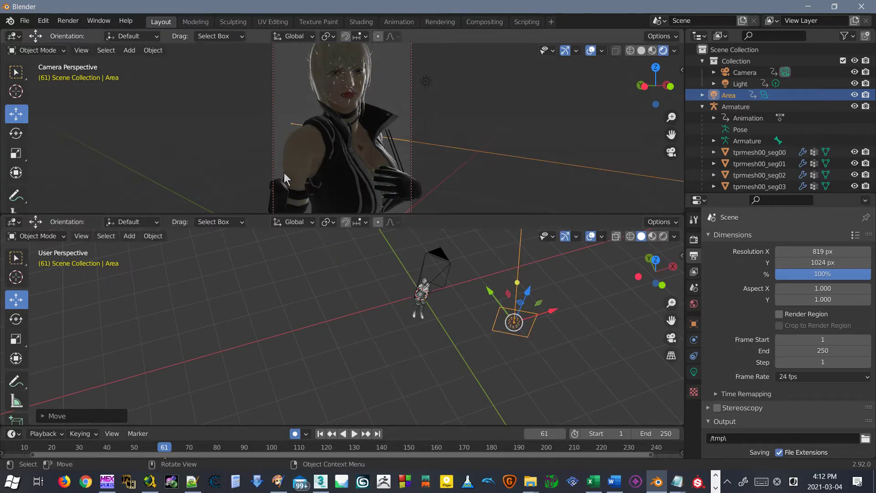
click(16, 318)
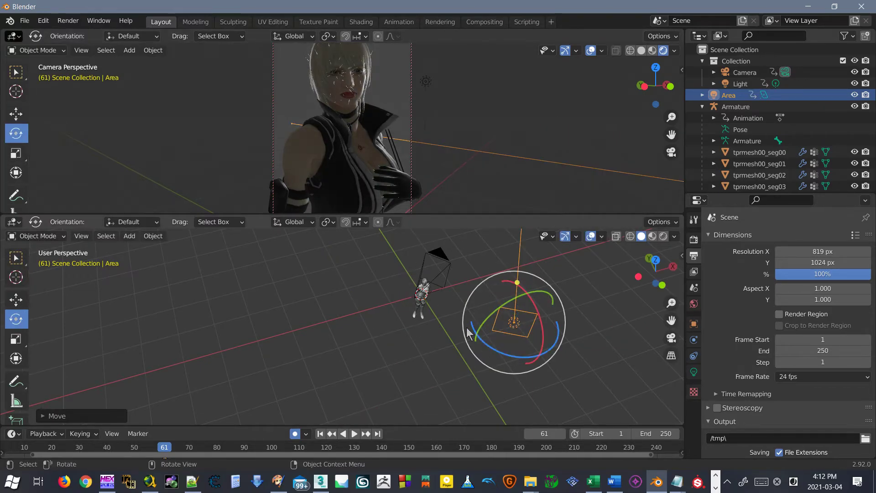
drag(485, 348, 553, 315)
middle_drag(553, 315, 520, 279)
drag(512, 290, 531, 301)
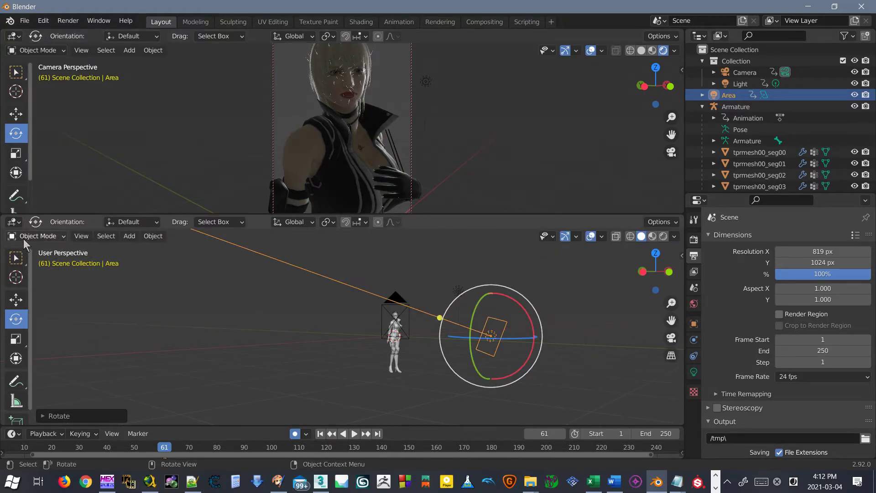
click(23, 296)
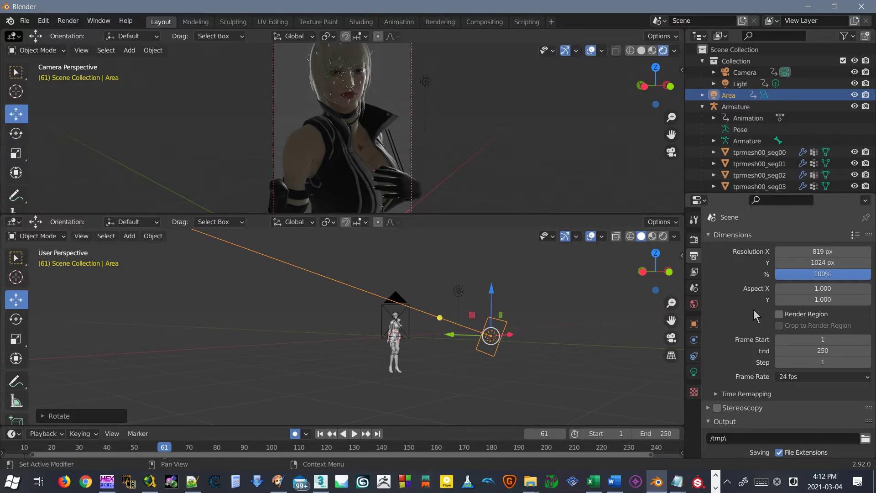
- Set the area light's color to a violet blue with hue 0.671 and saturation 0.887
click(694, 372)
click(809, 300)
click(784, 302)
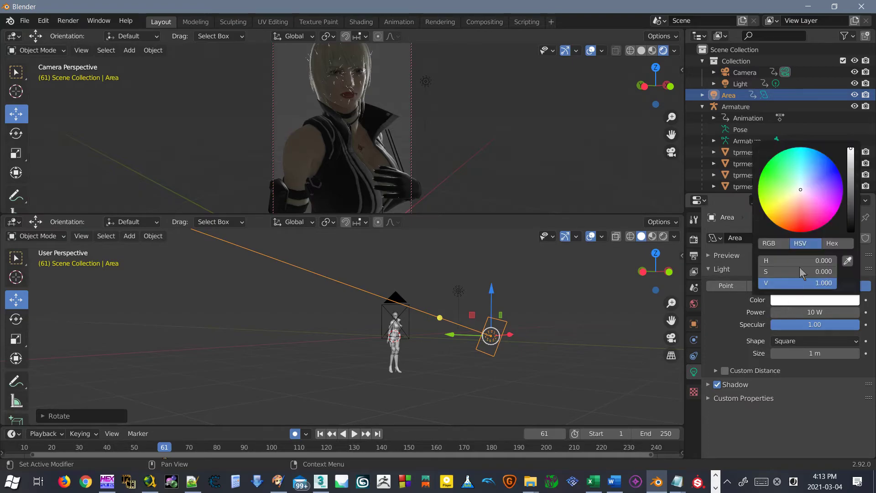
drag(806, 200, 824, 178)
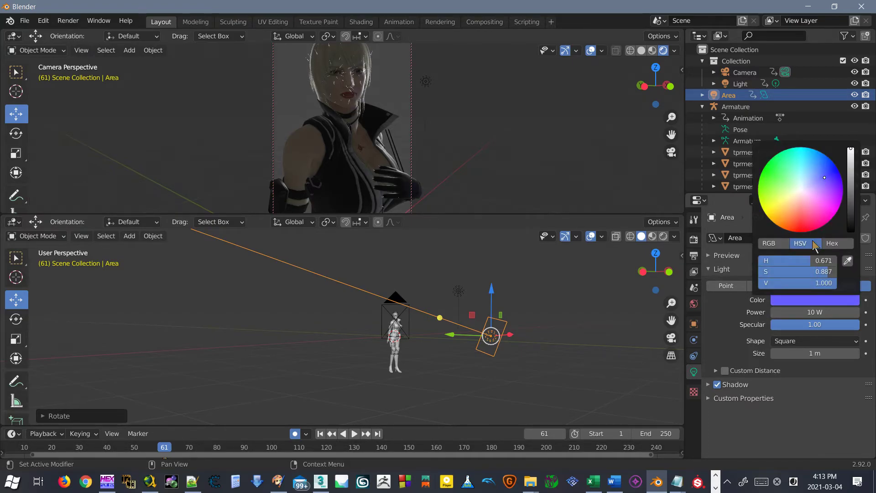
- Bring the area light closer to the character and rotate it to face the body from the new position
middle_drag(517, 346, 428, 389)
key(g)
click(447, 331)
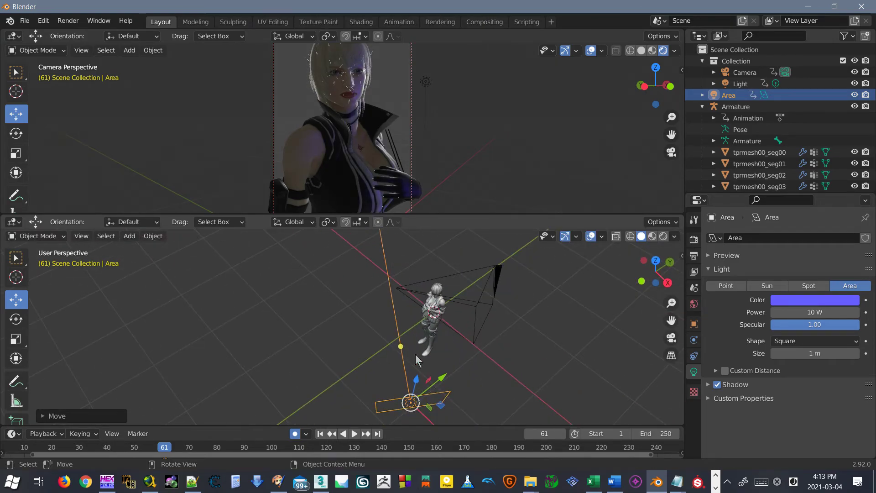
click(16, 319)
drag(434, 361, 466, 333)
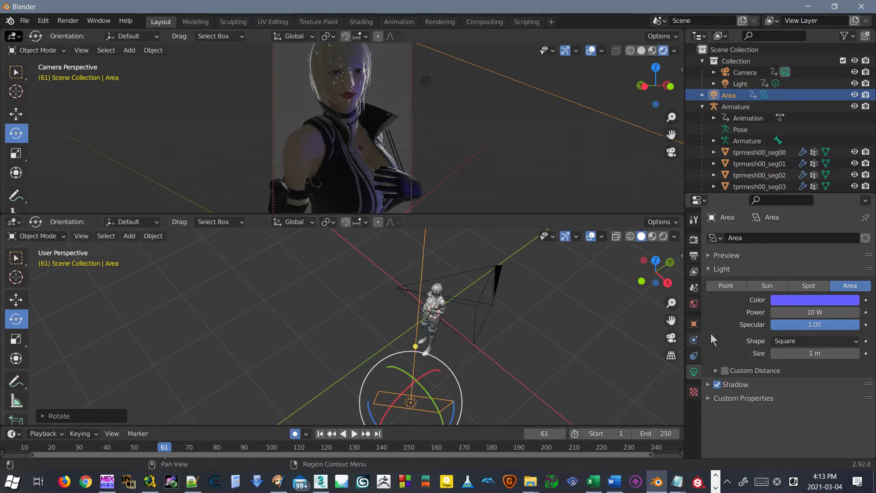
- Set the area light's power to 26.5 W and deselect it
drag(815, 313, 819, 313)
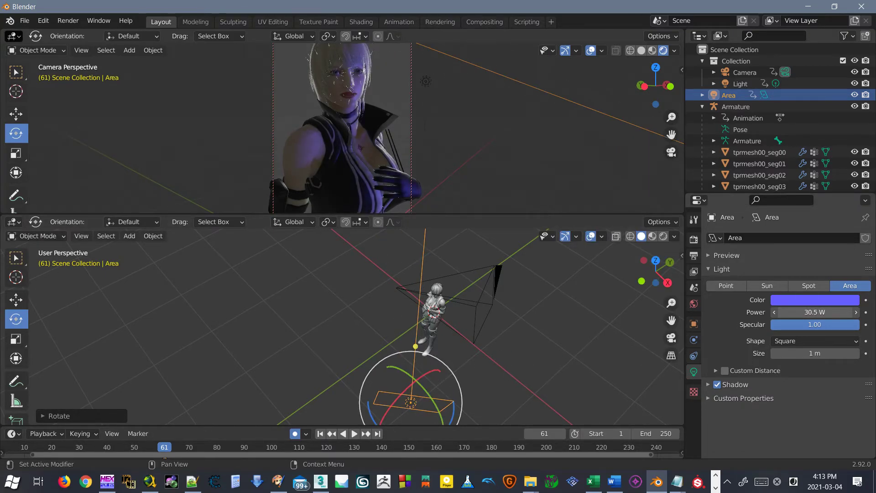
click(534, 341)
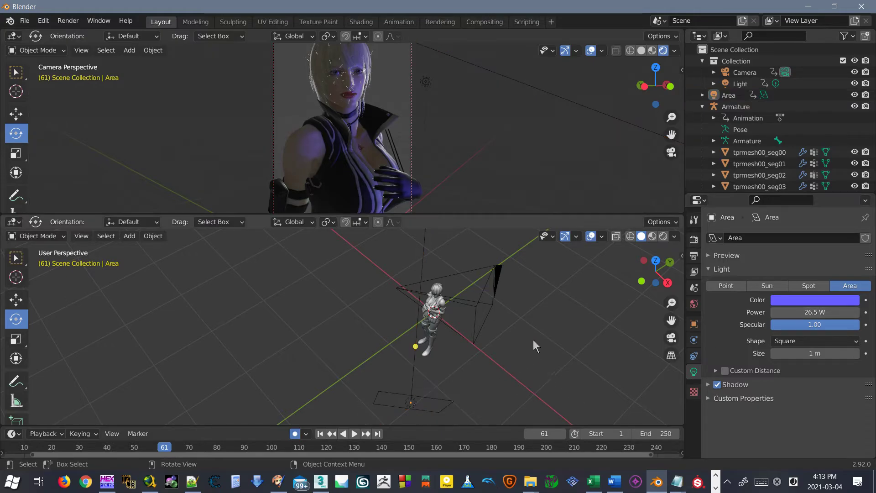
middle_drag(370, 348, 430, 361)
click(428, 343)
click(335, 350)
- Add a point light and move it in front of the character, on the side opposite the area light
click(129, 236)
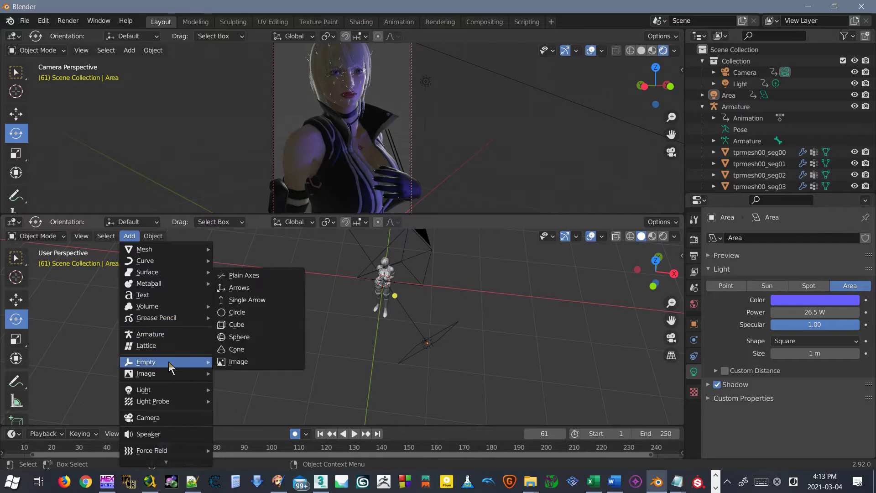
mouse_move(161, 390)
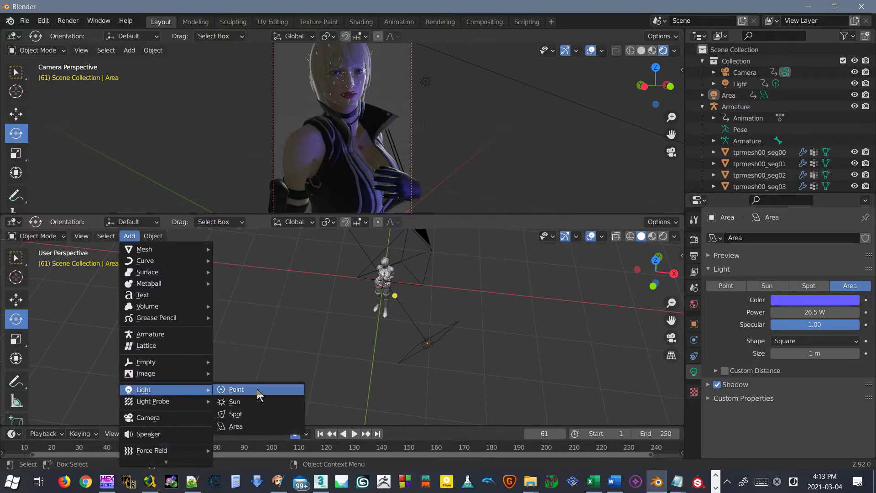
click(256, 389)
middle_drag(402, 279, 341, 262)
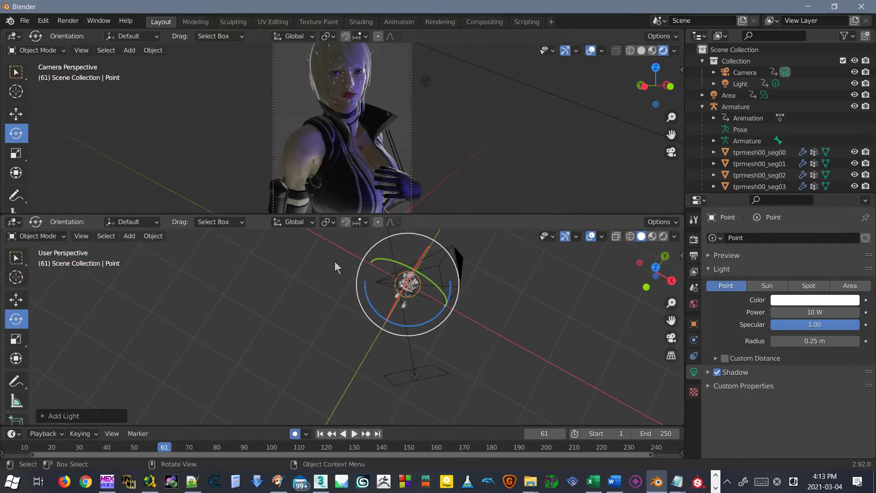
click(18, 300)
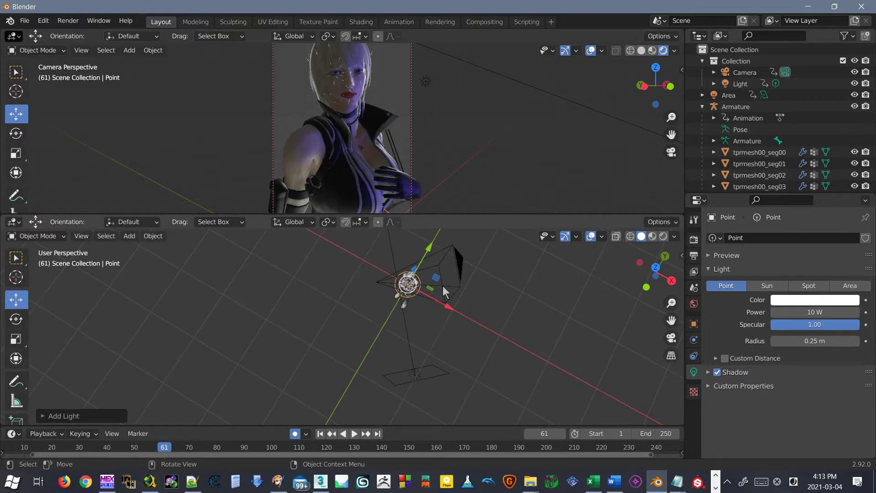
drag(436, 276, 380, 306)
middle_drag(385, 365, 368, 279)
drag(360, 296, 363, 257)
middle_drag(382, 295, 342, 365)
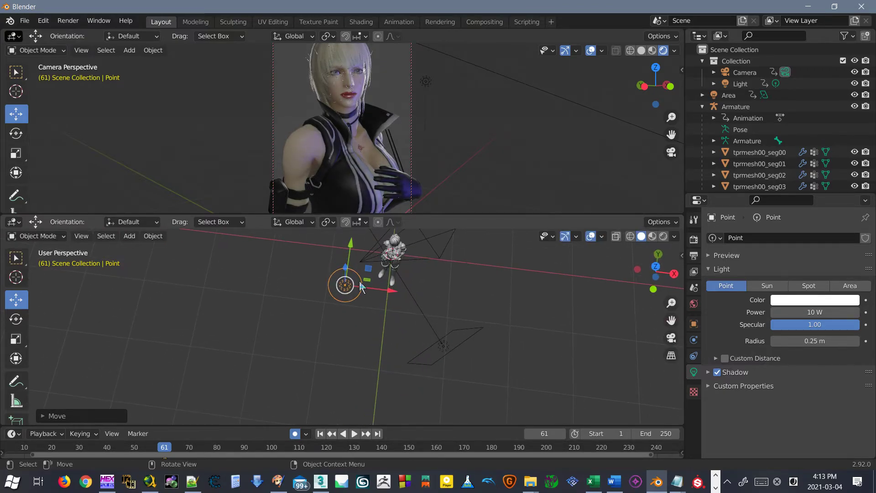
drag(371, 266, 367, 264)
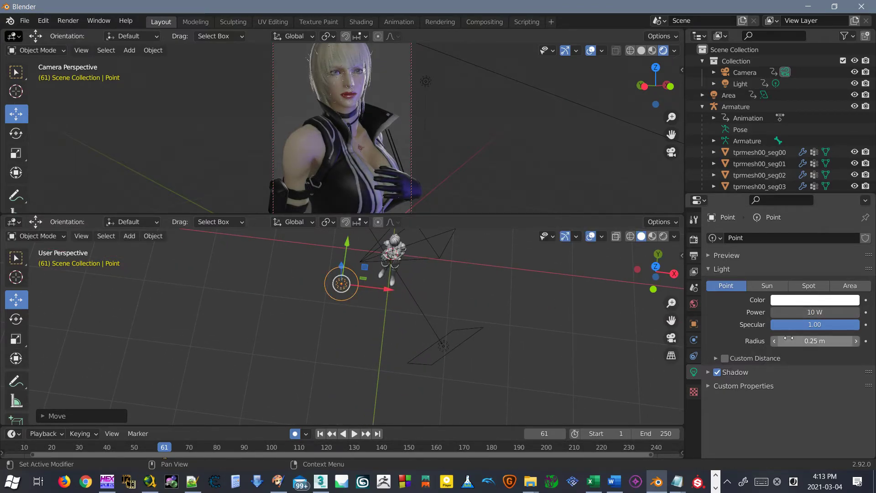
- Set the point light's radius to 1.94 m and increase its power
drag(799, 341, 836, 341)
drag(810, 313, 852, 313)
drag(814, 312, 833, 312)
- Move the point light farther from the character, adjust its height and set its power to 114.6 W
drag(365, 268, 312, 268)
middle_drag(342, 270, 308, 215)
drag(328, 234, 327, 247)
drag(805, 312, 836, 312)
click(466, 335)
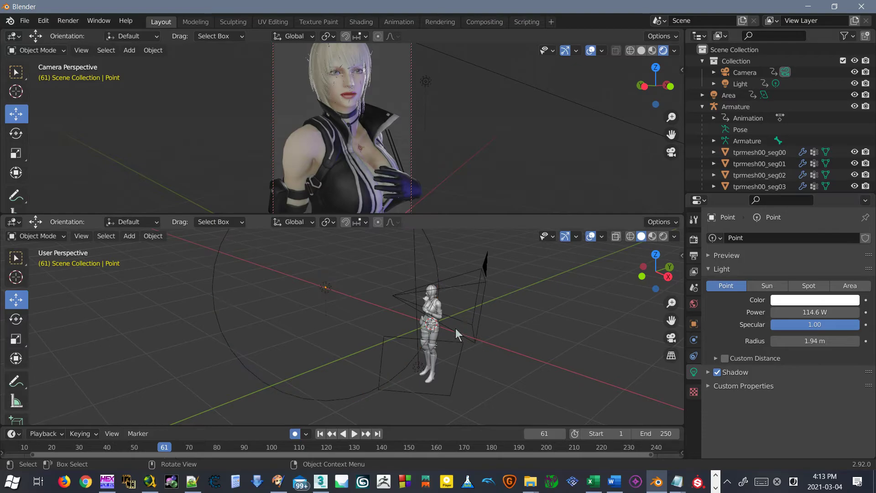
- Render the camera image to check the new lighting and close the render window
scroll(361, 127, up, 1)
scroll(368, 127, down, 1)
middle_drag(393, 321, 468, 301)
scroll(325, 297, up, 8)
shift+middle_drag(399, 317, 403, 366)
scroll(403, 366, up, 1)
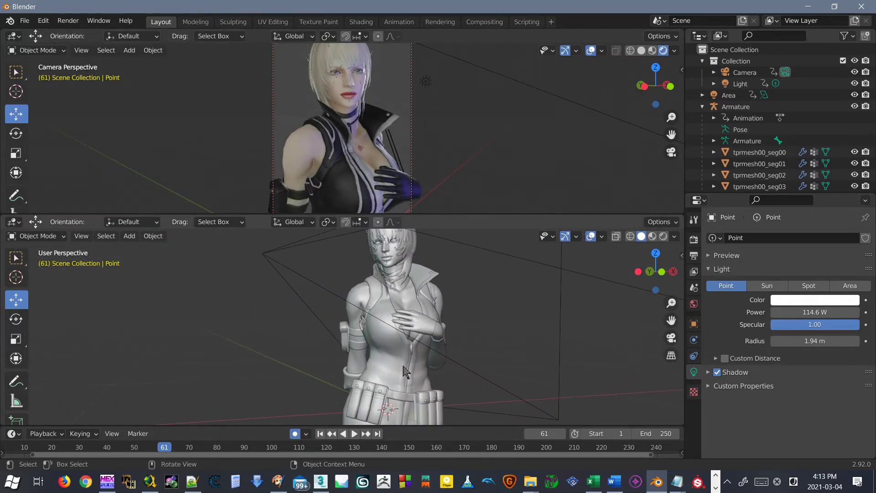
key(F12)
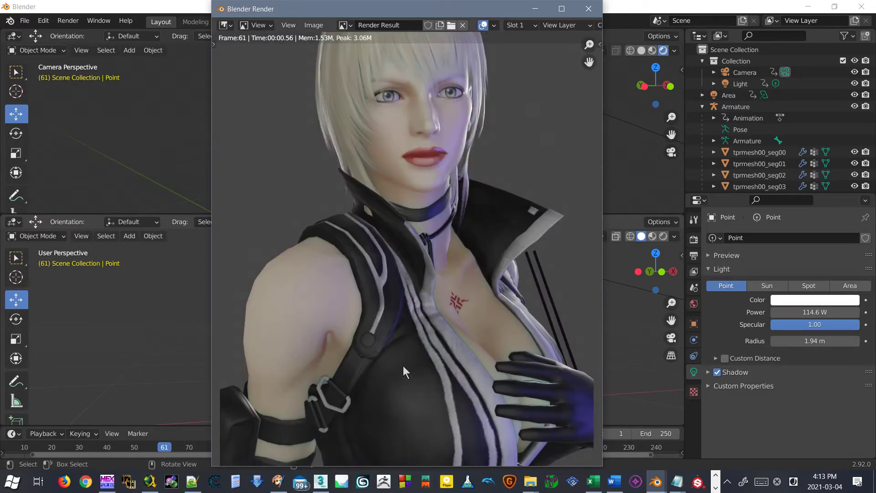
click(588, 9)
- Change the scene's render engine to Cycles
click(694, 240)
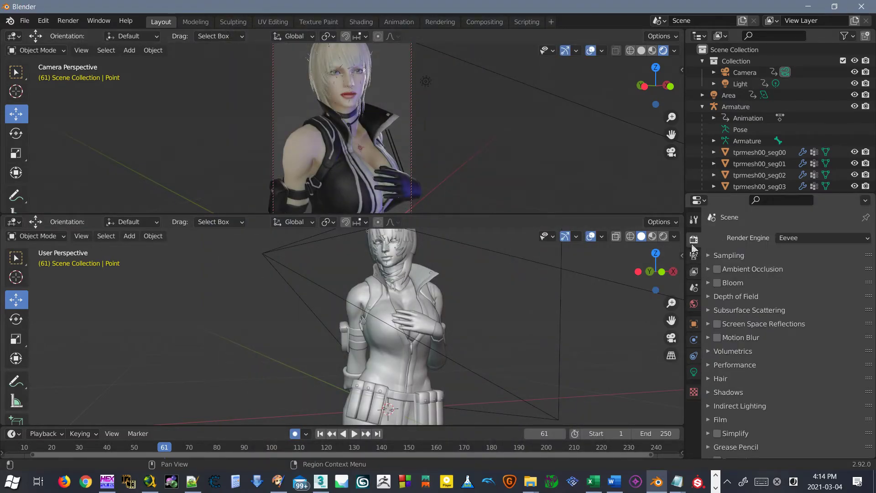
click(829, 238)
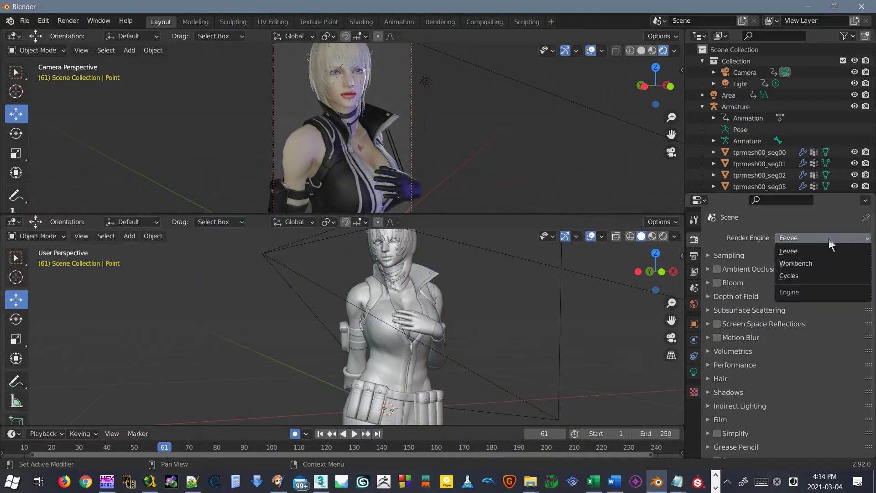
click(798, 275)
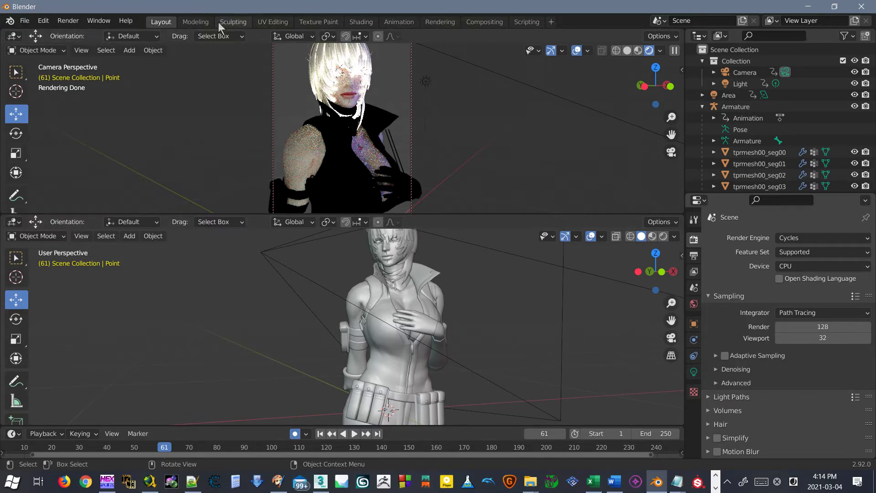
- Open the Shading workspace with rendered viewport shading and select the character's hair mesh to show its material nodes
click(353, 23)
click(702, 50)
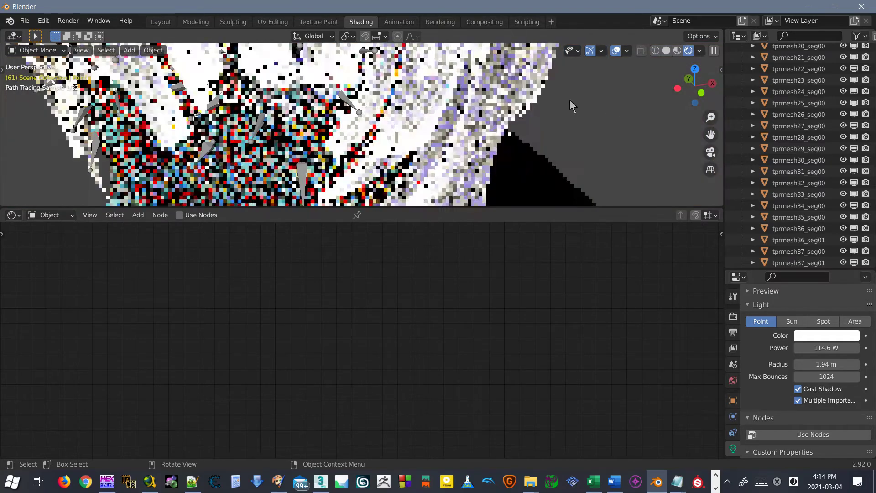
click(396, 120)
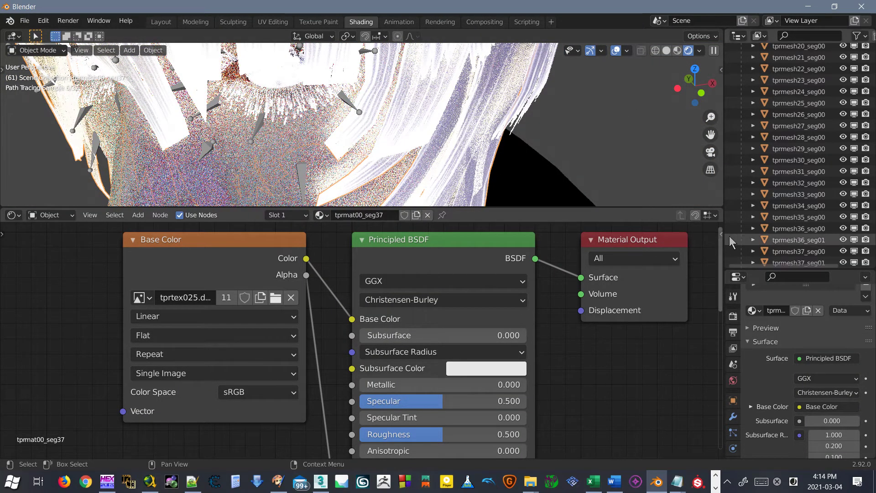
- Show the node editor's sidebar and examine the hair material's surface, volume and viewport display options
drag(721, 234, 520, 242)
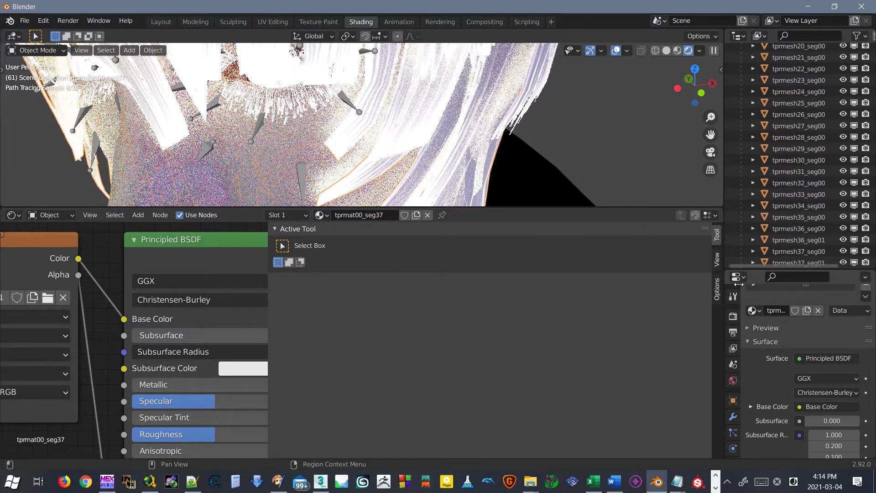
click(717, 289)
click(305, 242)
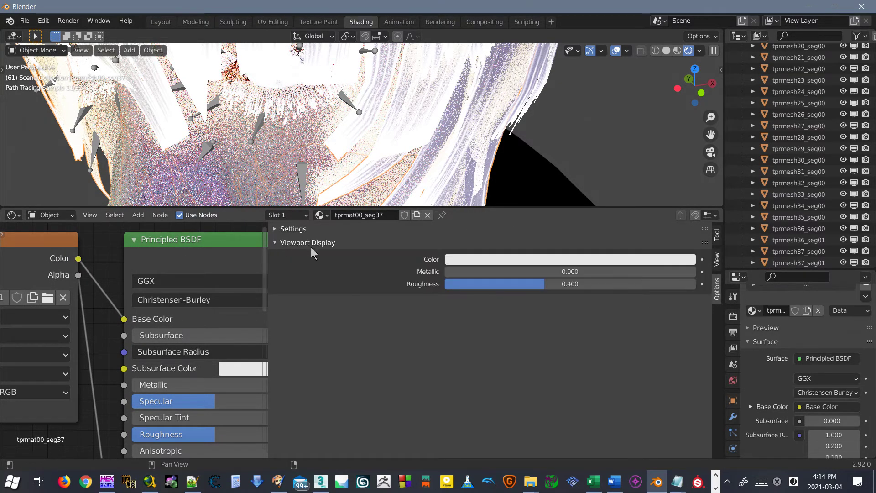
click(292, 230)
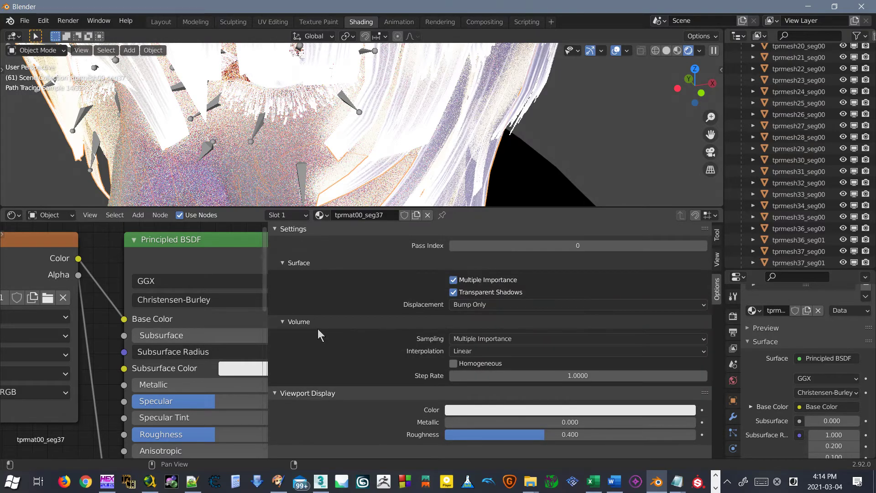
click(496, 339)
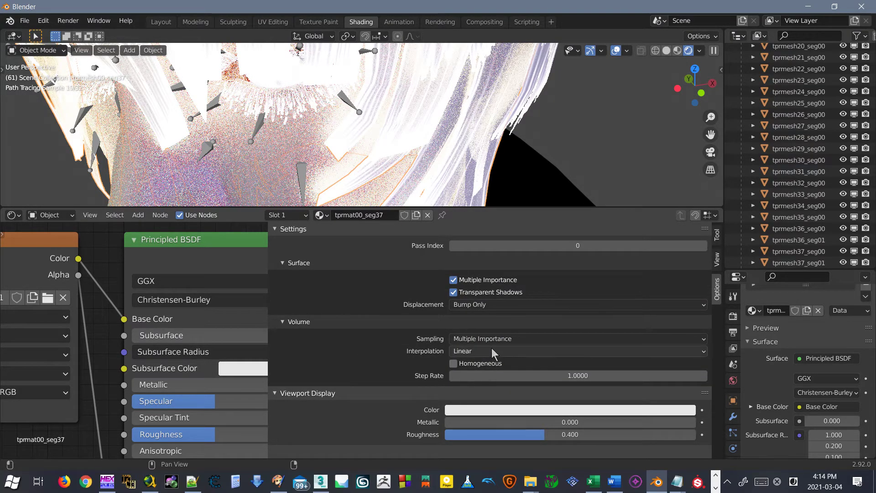
click(492, 349)
click(502, 339)
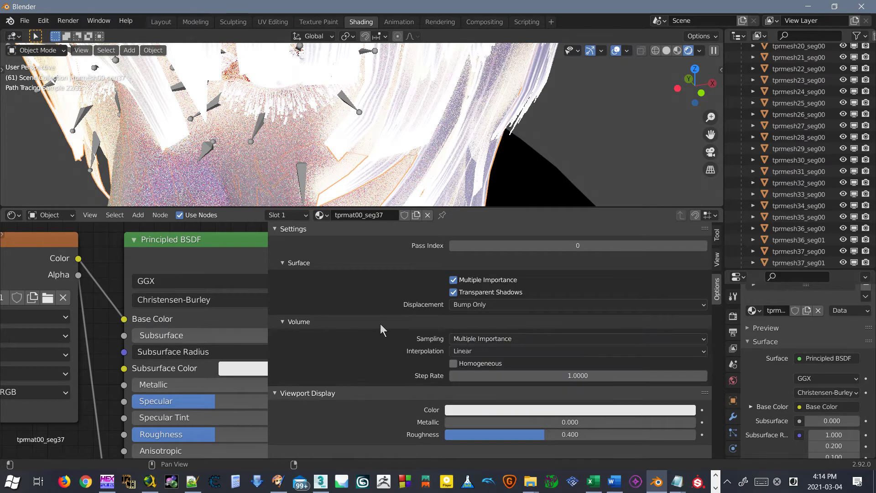
- Select the Base Color image texture node in the hair material's node tree
scroll(113, 314, down, 10)
click(105, 320)
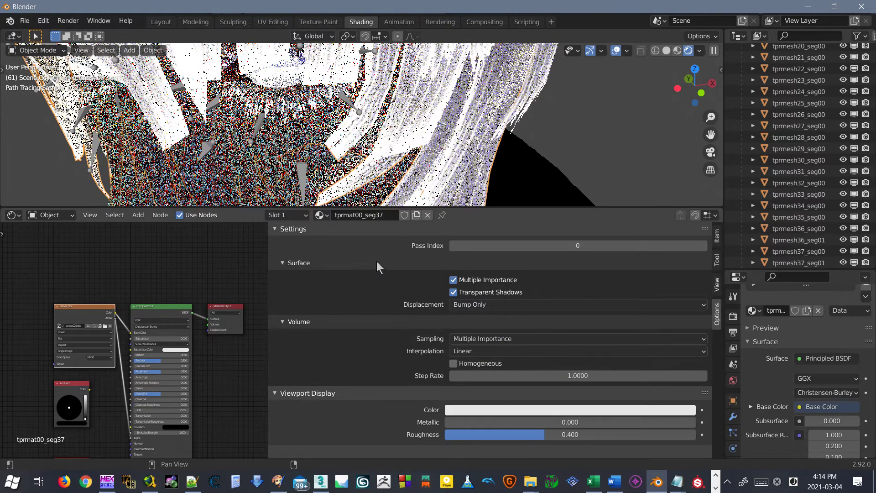
click(319, 231)
click(319, 231)
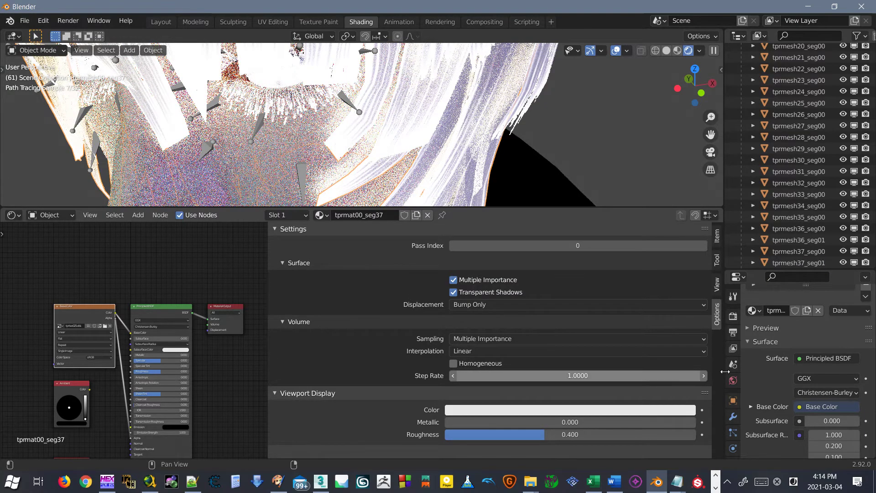
- Examine the hair material's viewport display, surface and volume settings in the material properties
scroll(755, 434, down, 15)
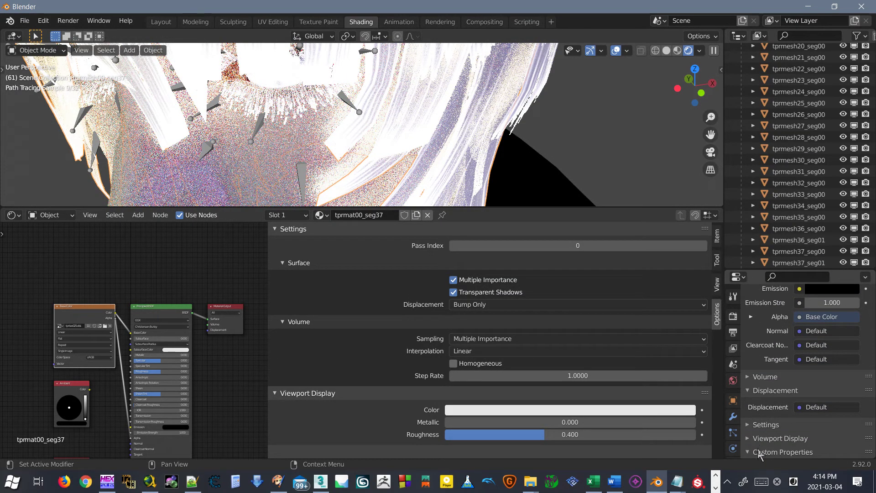
scroll(759, 450, down, 2)
click(771, 415)
scroll(771, 415, down, 9)
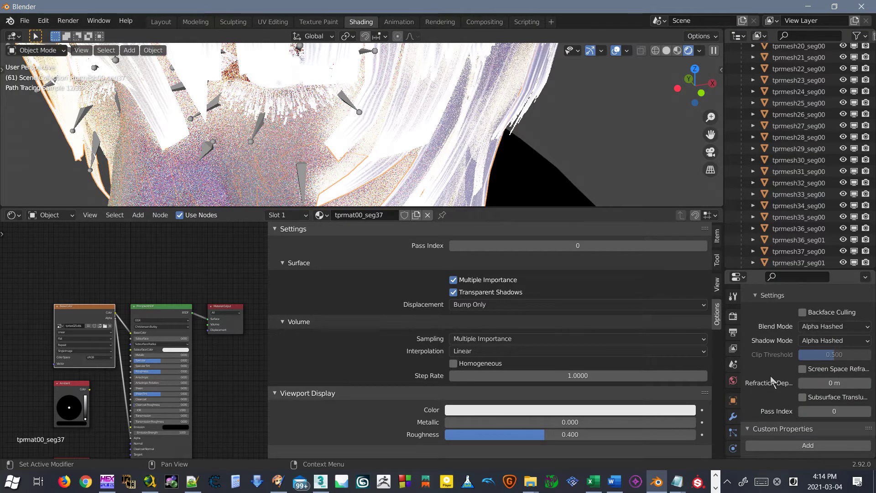
scroll(768, 378, up, 6)
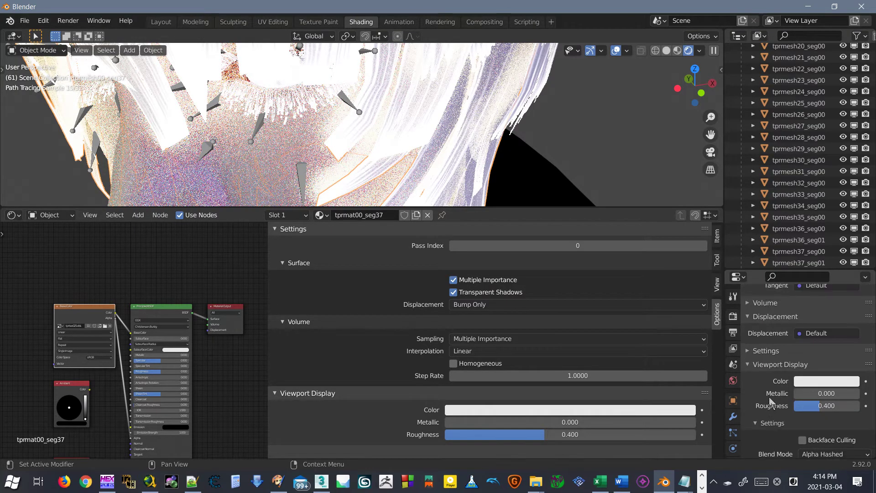
click(766, 350)
scroll(766, 350, down, 6)
scroll(766, 357, up, 4)
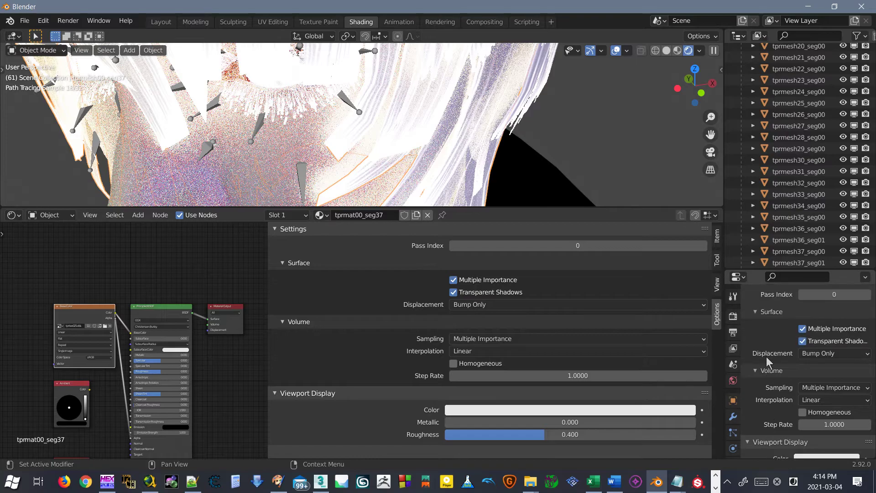
click(805, 354)
click(805, 354)
scroll(763, 327, up, 2)
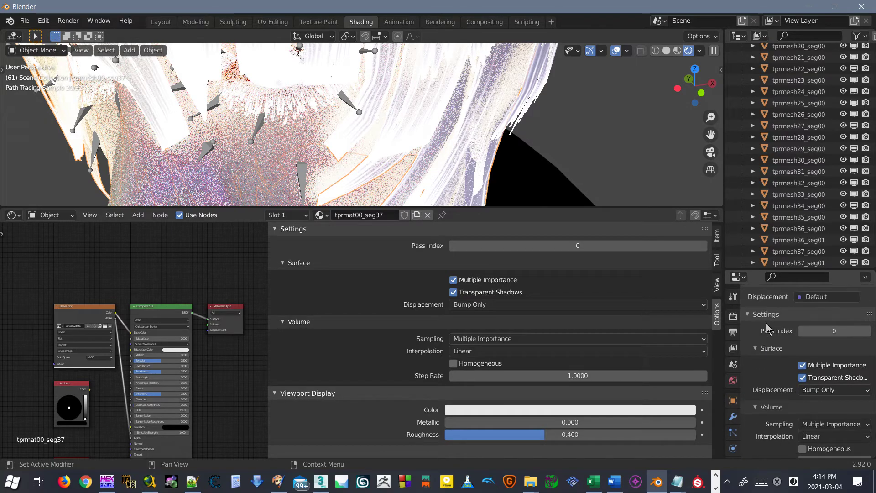
scroll(769, 328, up, 3)
click(772, 325)
scroll(771, 342, up, 3)
scroll(769, 352, up, 4)
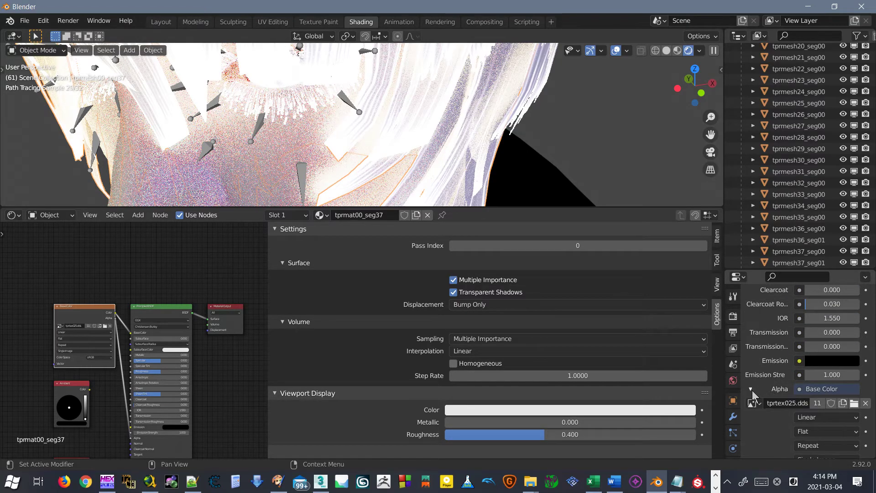
- Examine the texture settings feeding the hair material's Alpha and Base Color inputs, including the available vector inputs
click(752, 390)
scroll(755, 398, down, 5)
scroll(773, 395, down, 2)
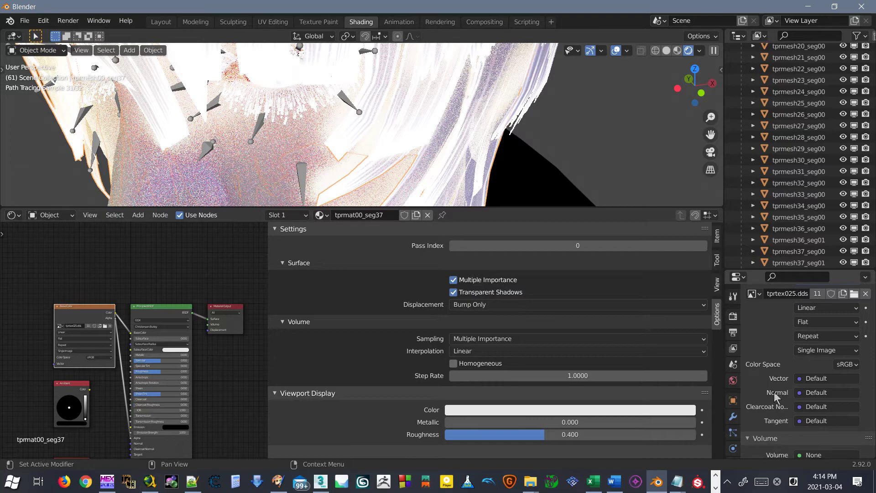
click(821, 380)
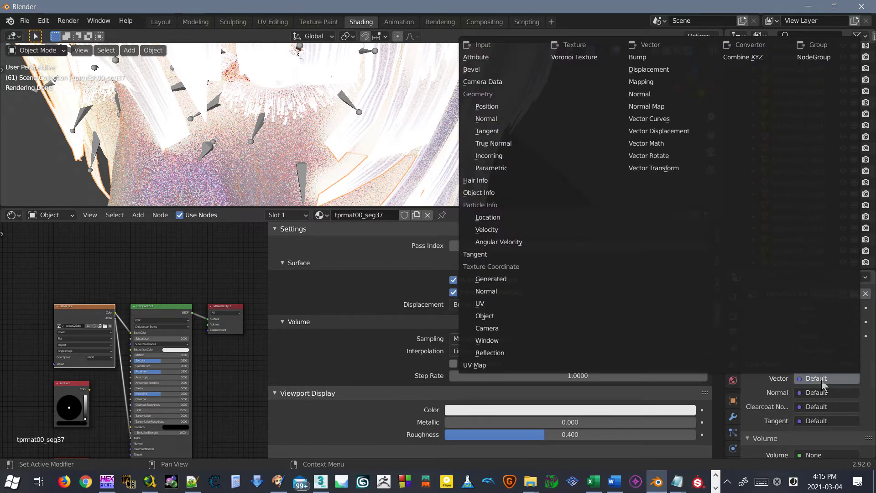
scroll(782, 354, up, 2)
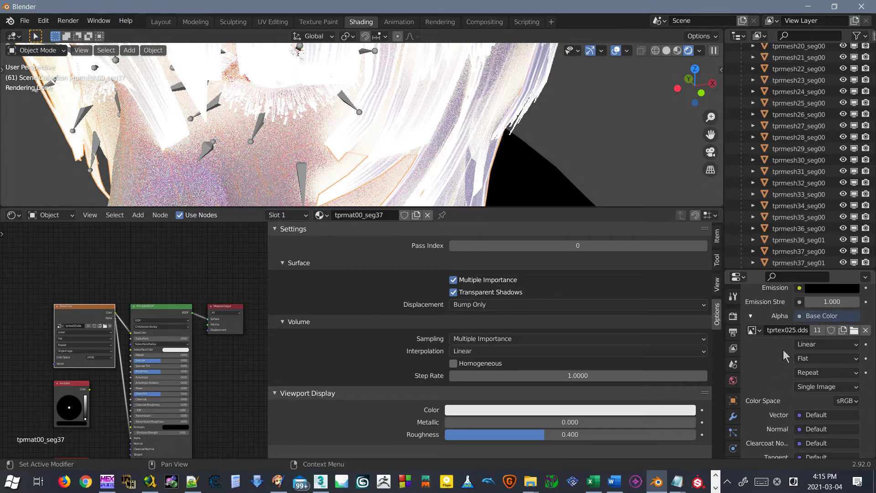
scroll(799, 358, up, 2)
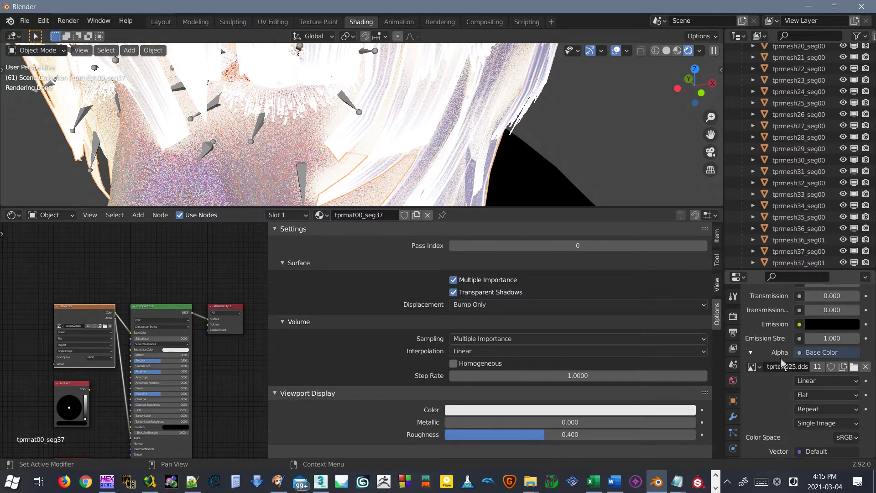
scroll(782, 383, up, 15)
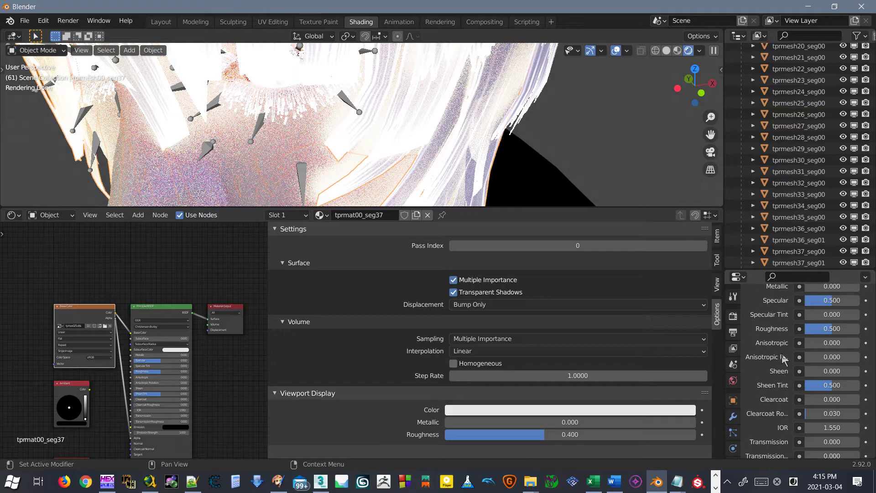
click(751, 372)
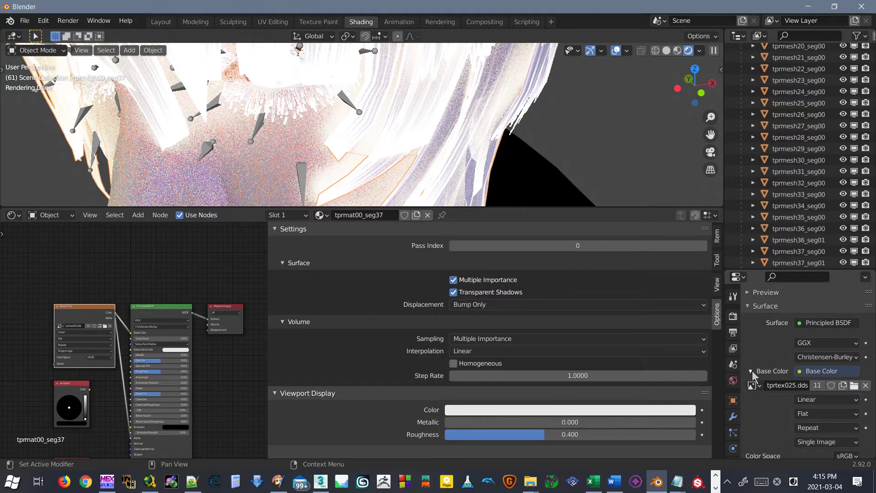
scroll(761, 398, down, 3)
scroll(764, 403, down, 1)
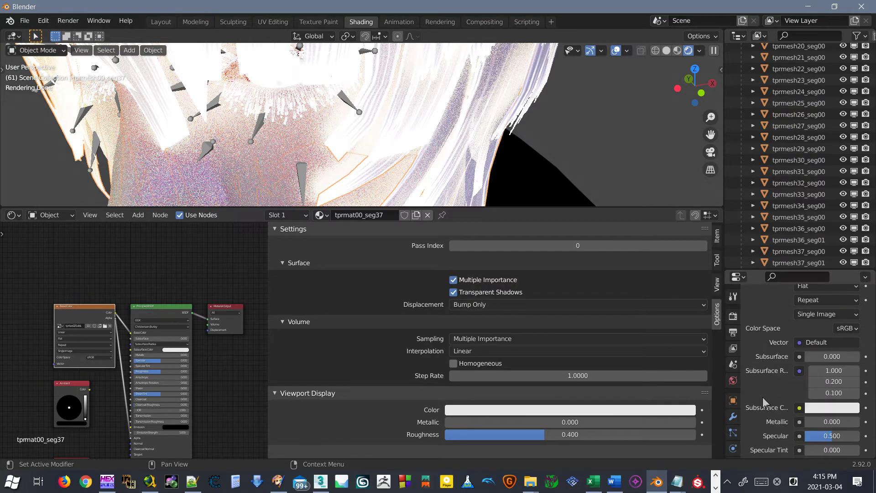
scroll(771, 354, up, 3)
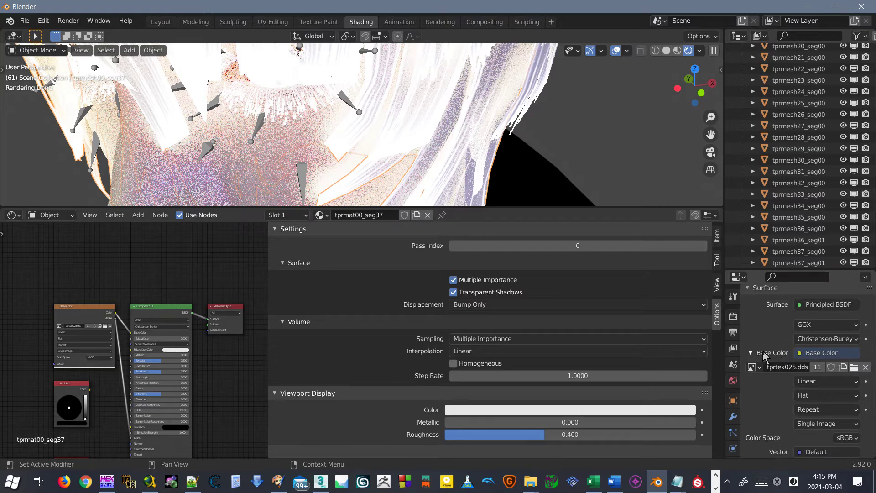
- Show the Base Color node's properties, try the Premultiplied alpha mode on tprtex025.dds and set it to Channel Packed
click(716, 264)
click(716, 236)
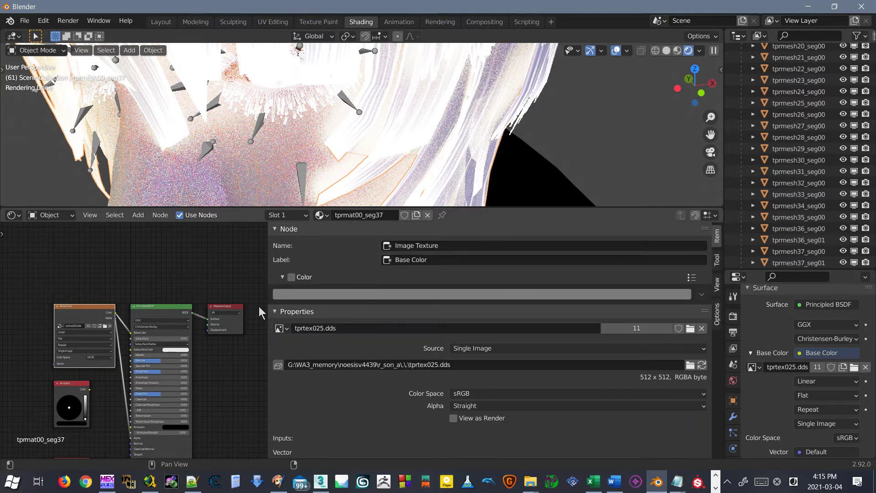
scroll(76, 323, down, 1)
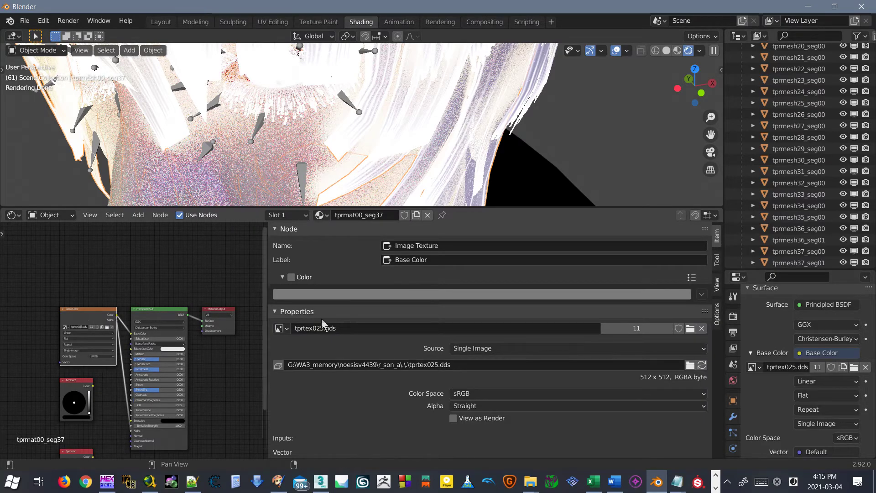
scroll(377, 382, down, 1)
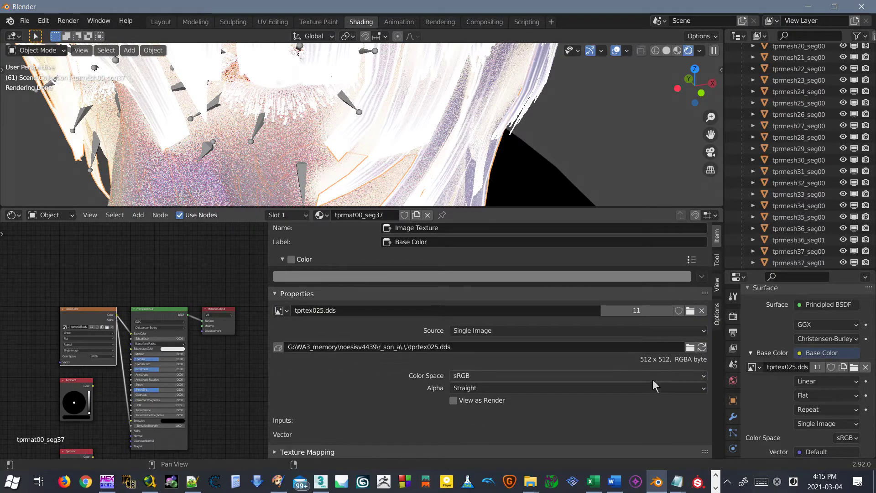
click(634, 387)
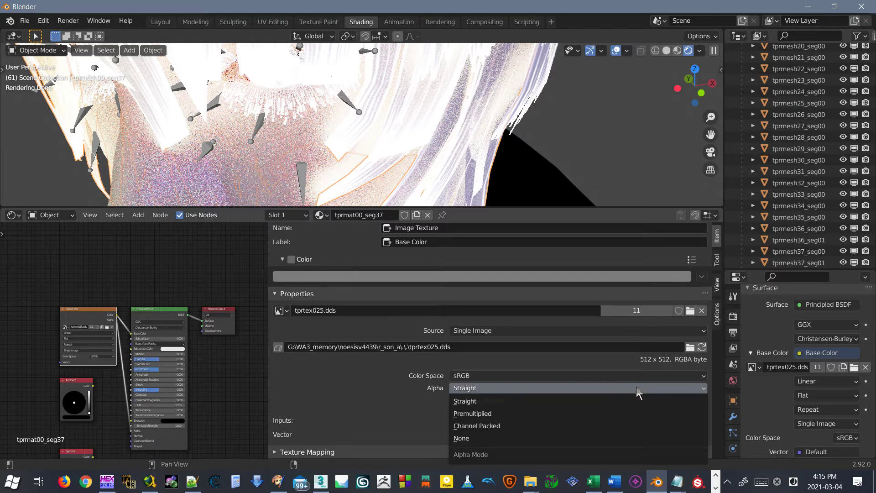
click(558, 413)
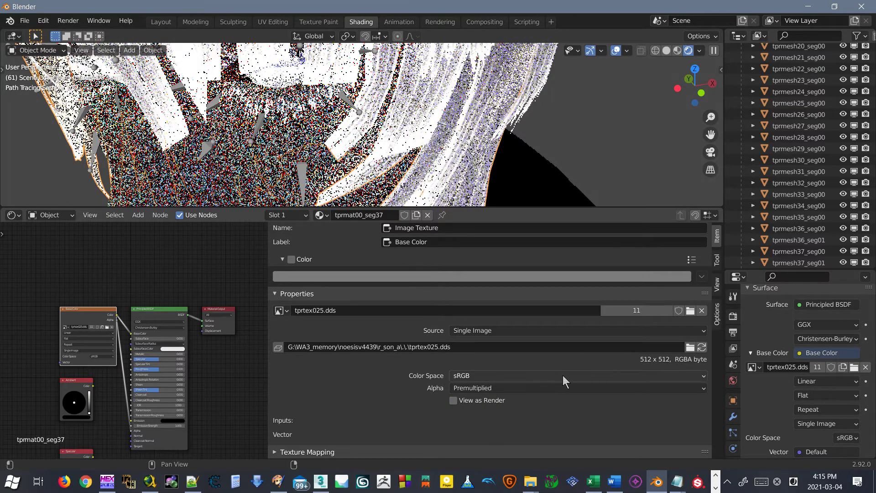
click(563, 376)
click(544, 387)
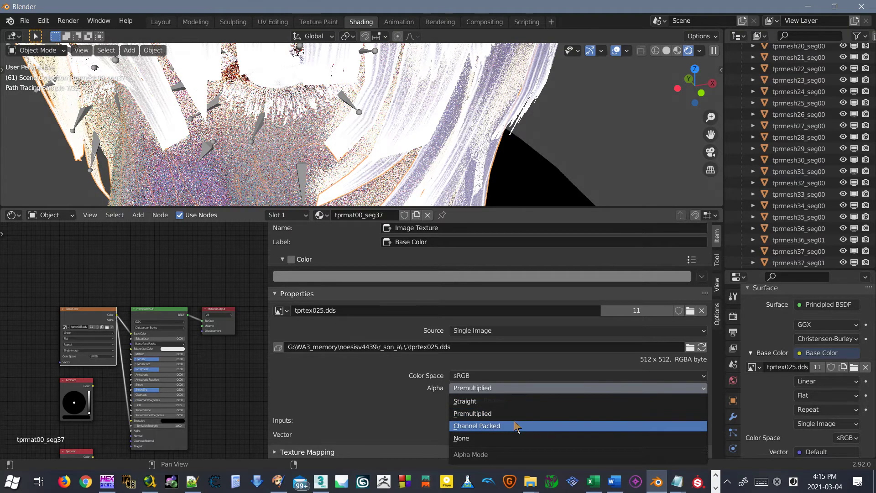
click(515, 426)
- Try the alpha mode None on the hair texture and return it to Channel Packed
click(519, 388)
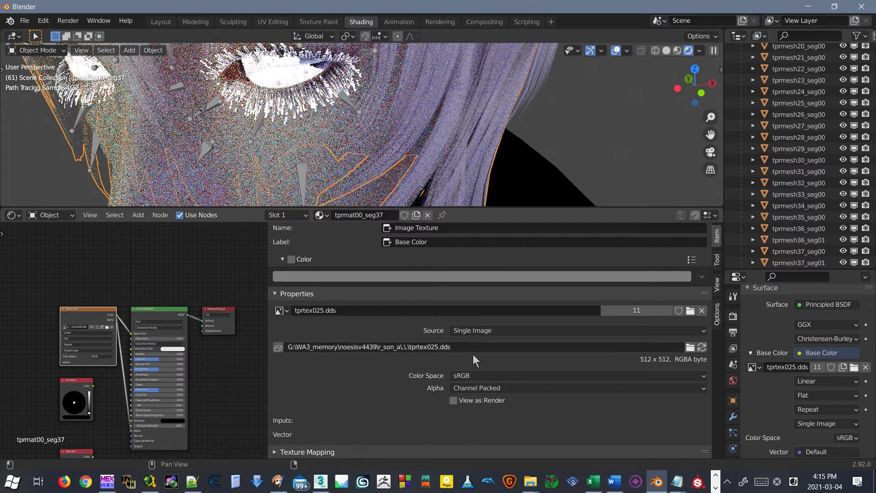
click(490, 388)
click(483, 434)
click(534, 375)
click(523, 388)
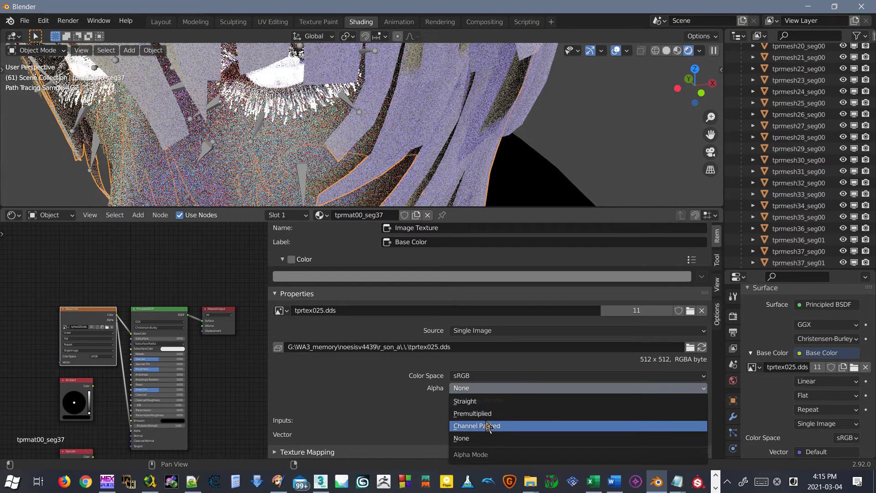
click(484, 425)
- Select the eyelash mesh and set the alpha mode of its Base Color texture tprtex034.dds to Channel Packed
scroll(410, 172, down, 5)
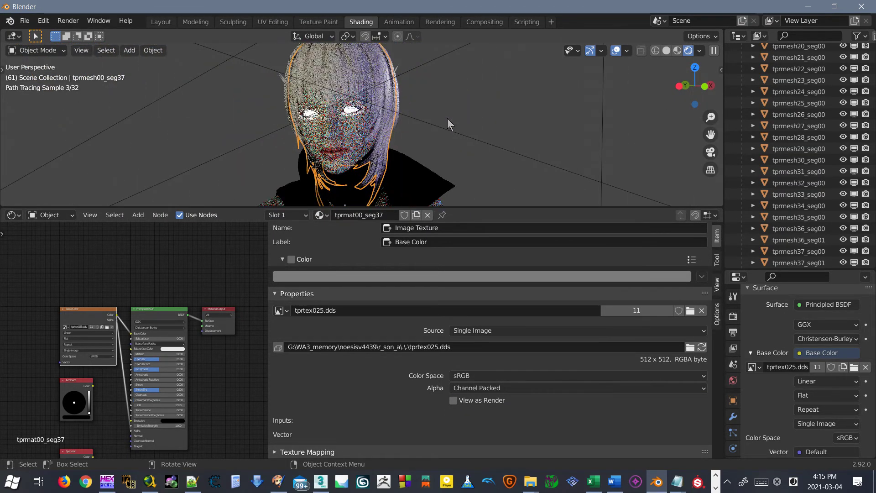
scroll(401, 108, up, 4)
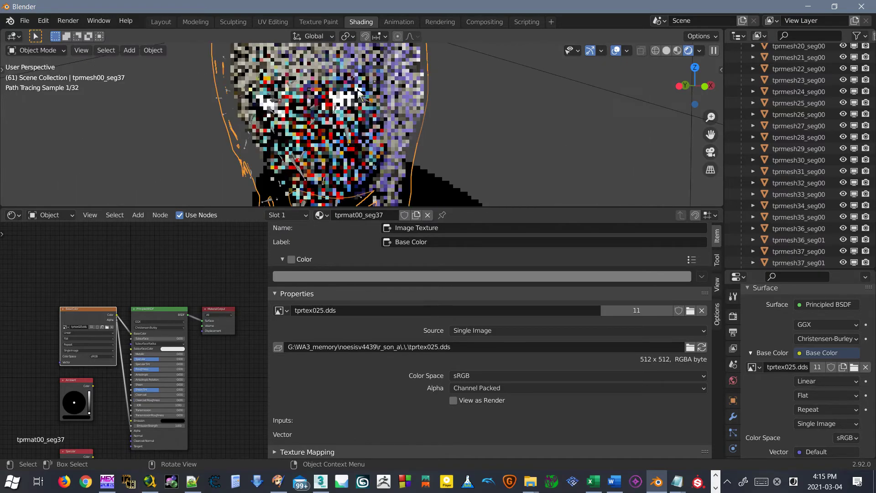
middle_drag(219, 93, 258, 90)
scroll(310, 102, up, 1)
scroll(311, 107, up, 1)
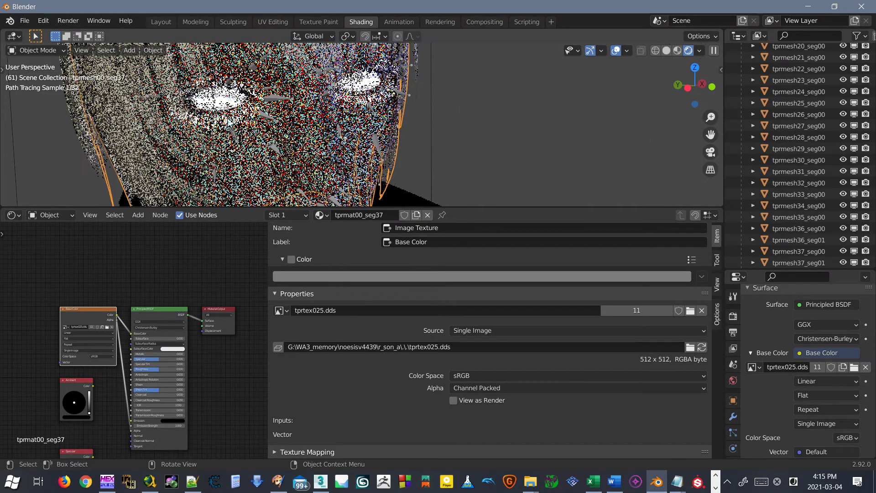
click(250, 115)
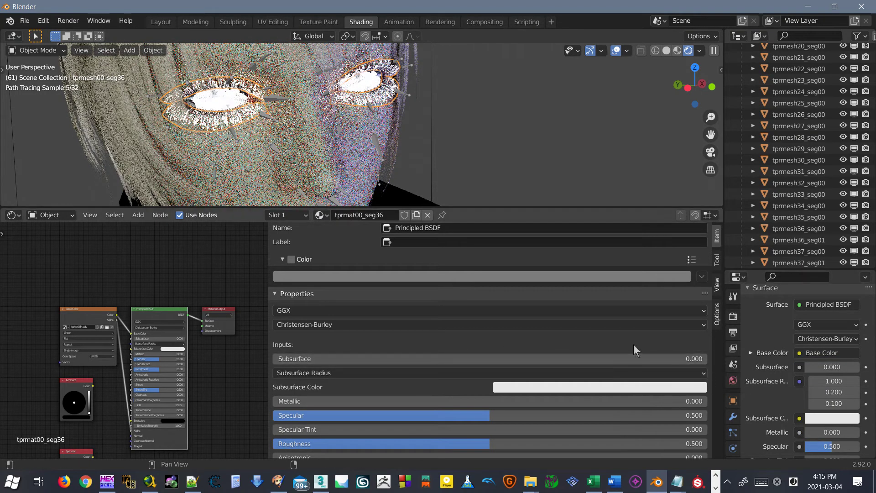
click(78, 325)
click(582, 387)
click(525, 423)
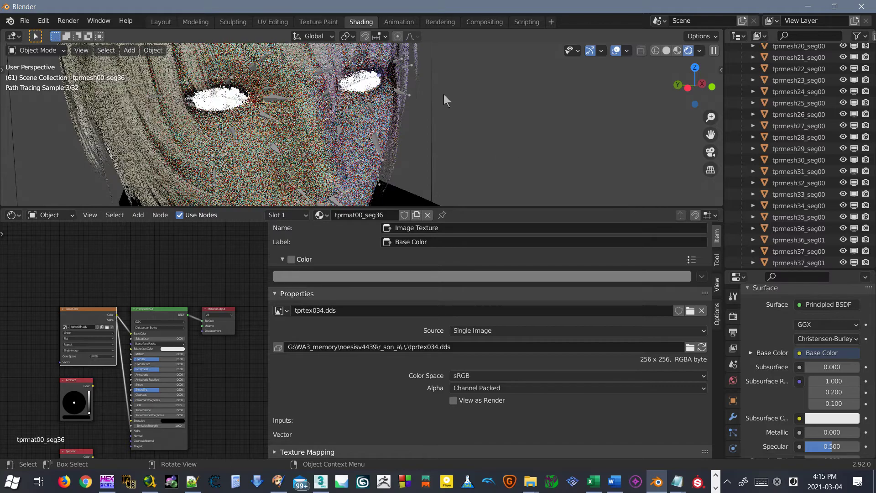
- Test-render the portrait in Cycles through the camera and close the render window
key(F12)
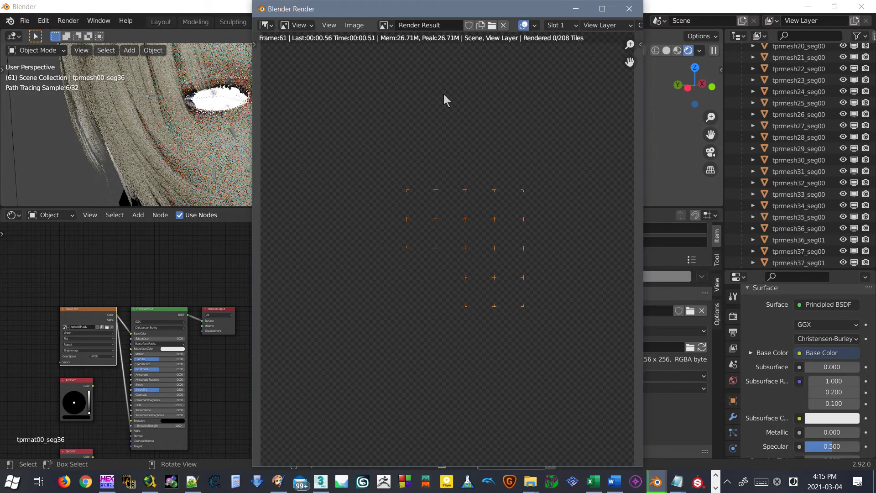
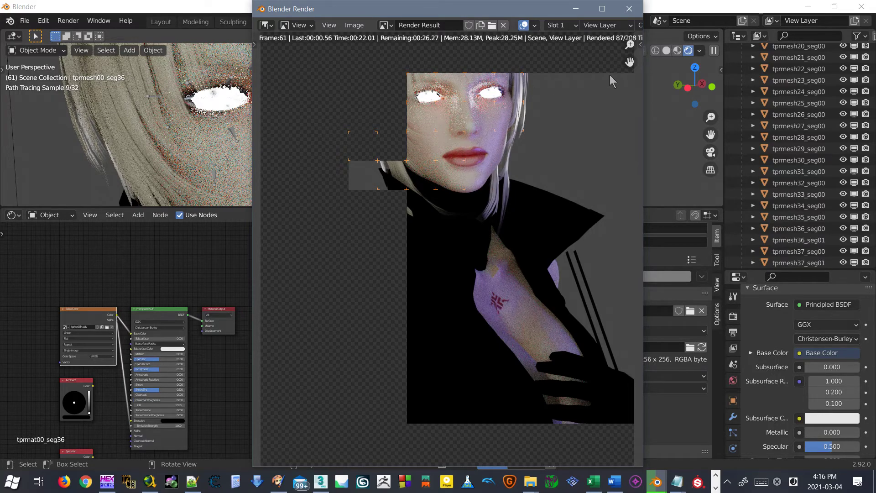
click(633, 11)
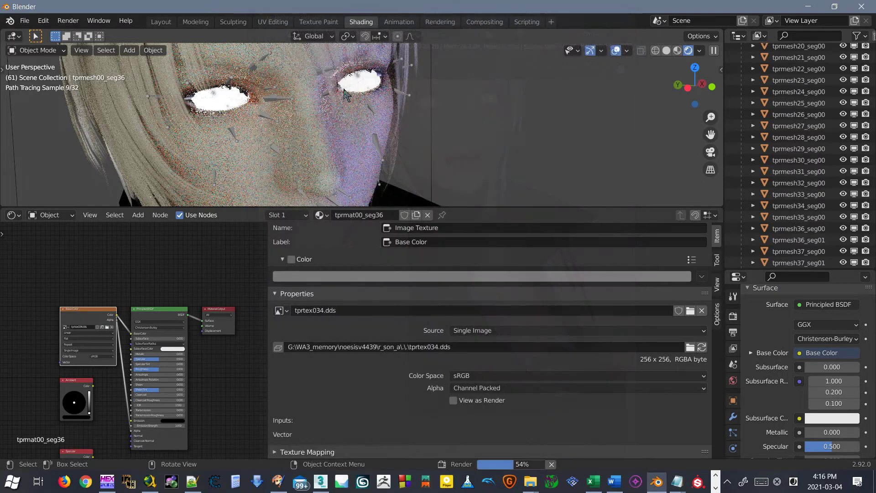
- Select the eye mesh tprmesh37_seg01 on the face and hide the shader editor's sidebar
click(231, 105)
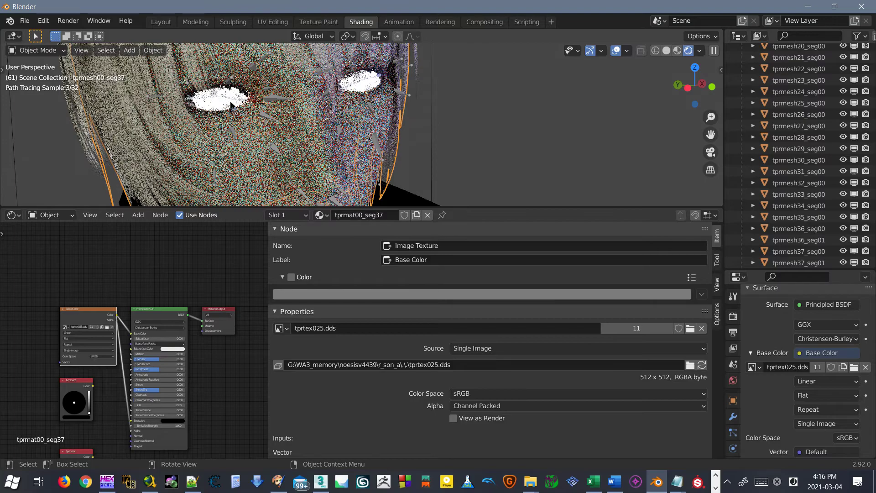
click(231, 105)
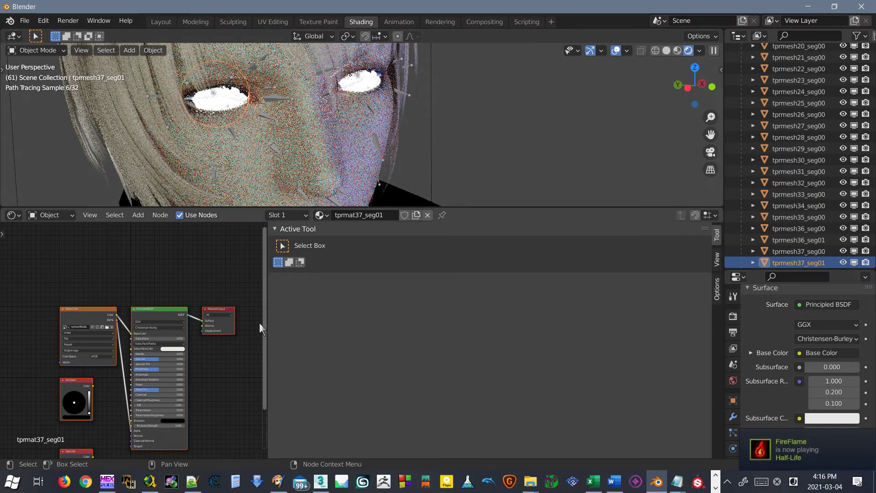
drag(265, 315, 746, 304)
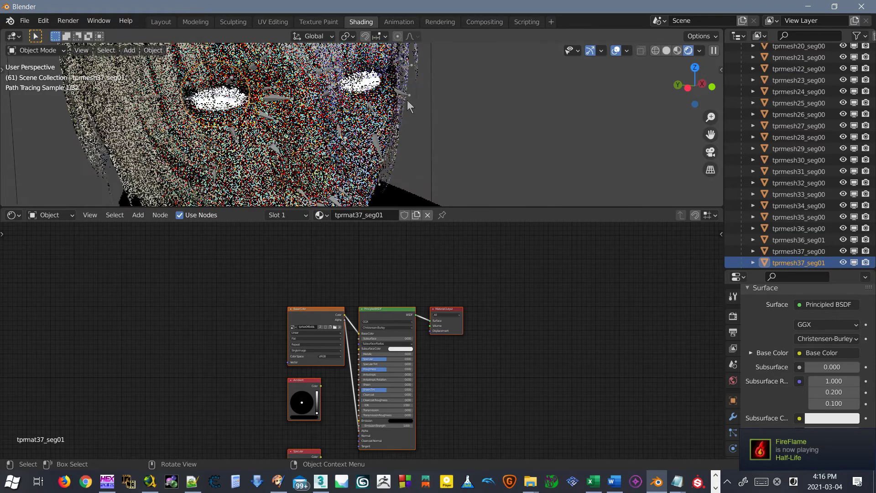
- Return to the Layout workspace and set the render engine to Eevee
click(165, 24)
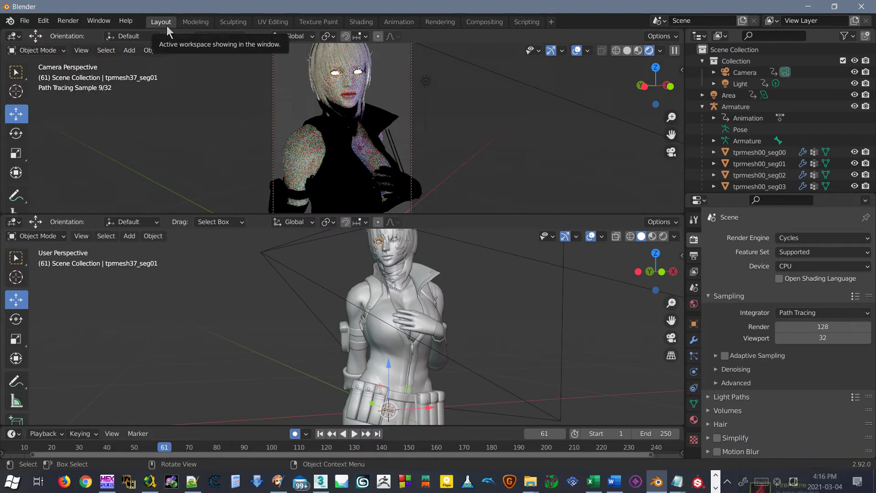
mouse_move(356, 258)
middle_down()
mouse_move(364, 266)
mouse_move(322, 266)
mouse_move(322, 274)
mouse_move(348, 294)
mouse_move(364, 358)
middle_up()
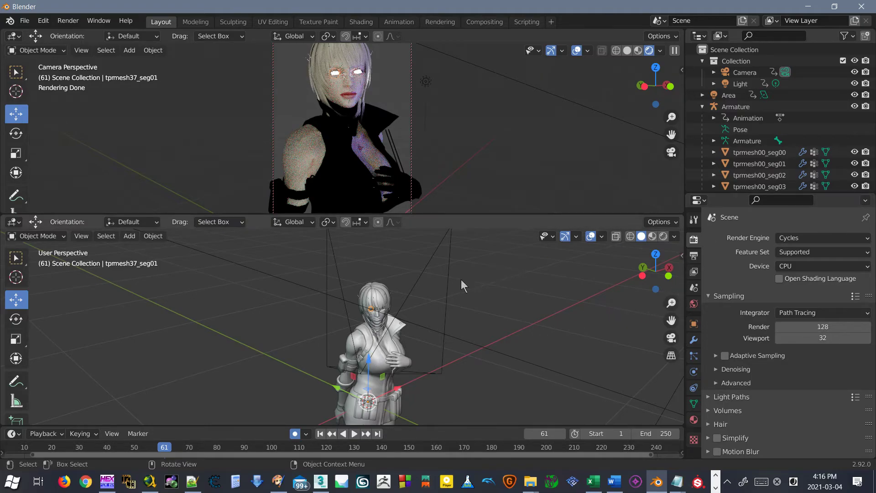
scroll(465, 277, up, 2)
click(796, 242)
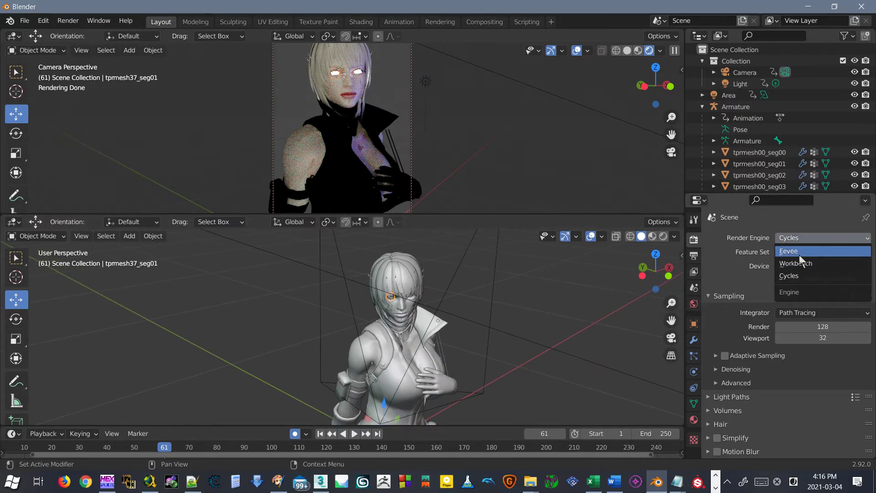
click(799, 255)
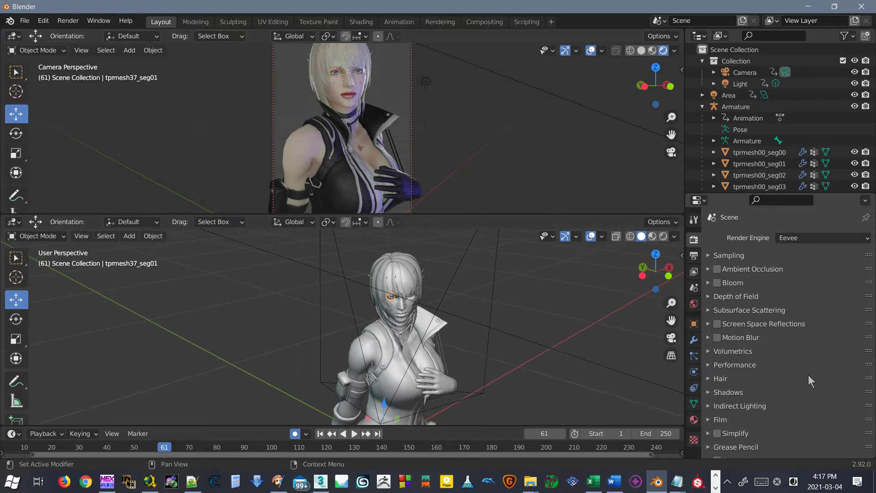
- Render the portrait with Eevee, inspect the character's face and outfit, and close the render window
click(392, 113)
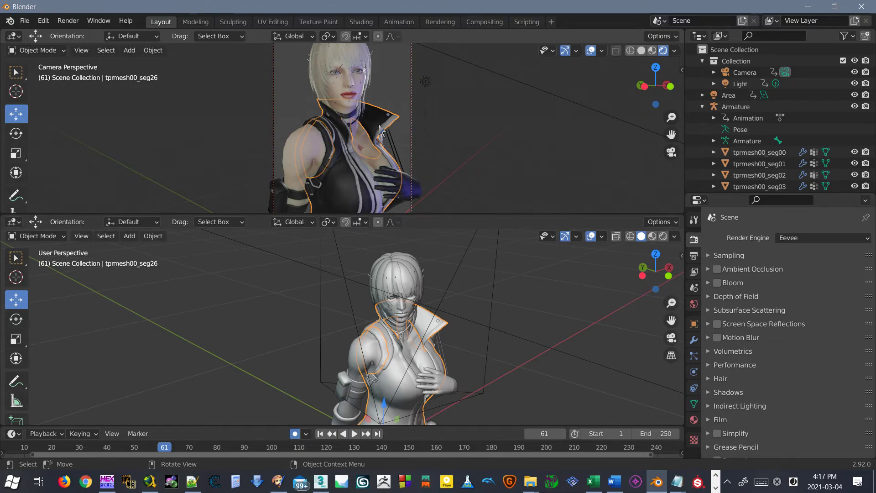
key(F12)
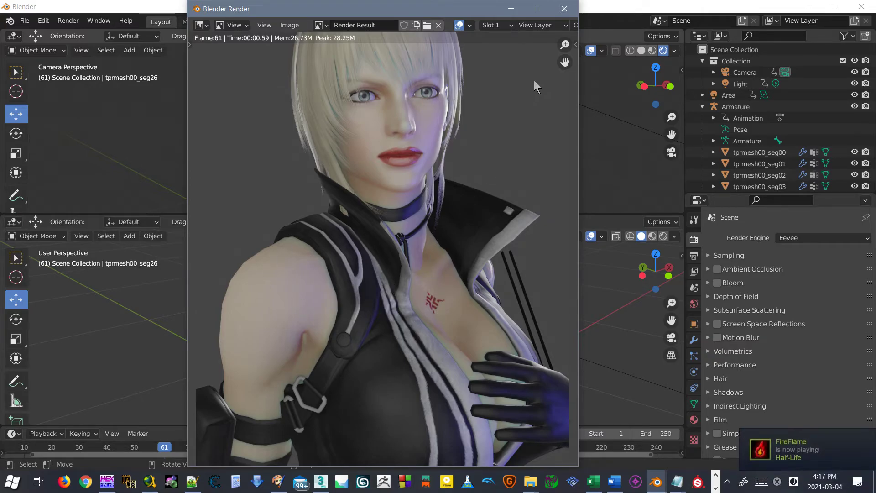
click(564, 8)
- Scrub the timeline to check the pose at other frames, stopping at frame 62
middle_drag(375, 346, 394, 383)
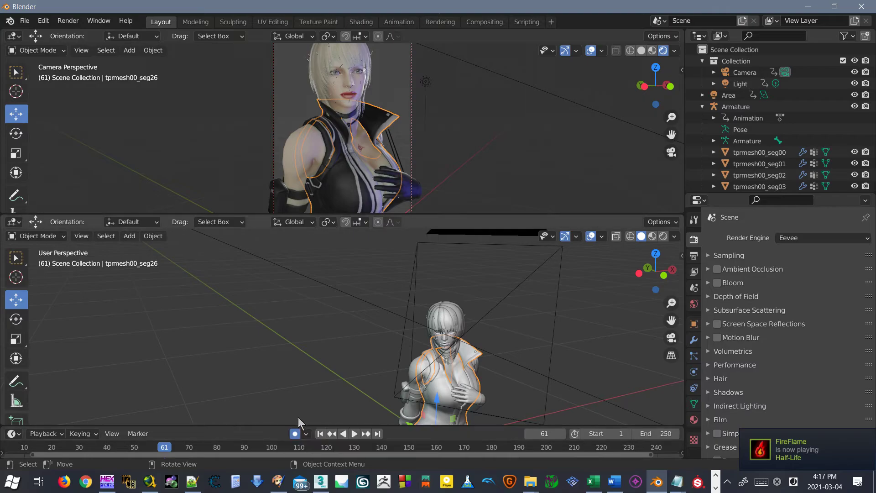
drag(164, 445, 63, 438)
drag(146, 438, 176, 447)
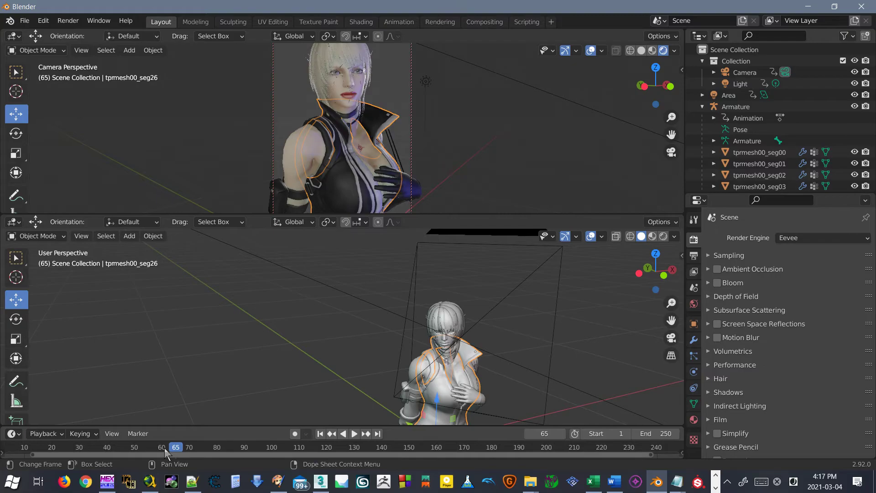
middle_drag(451, 365, 429, 357)
scroll(428, 356, up, 5)
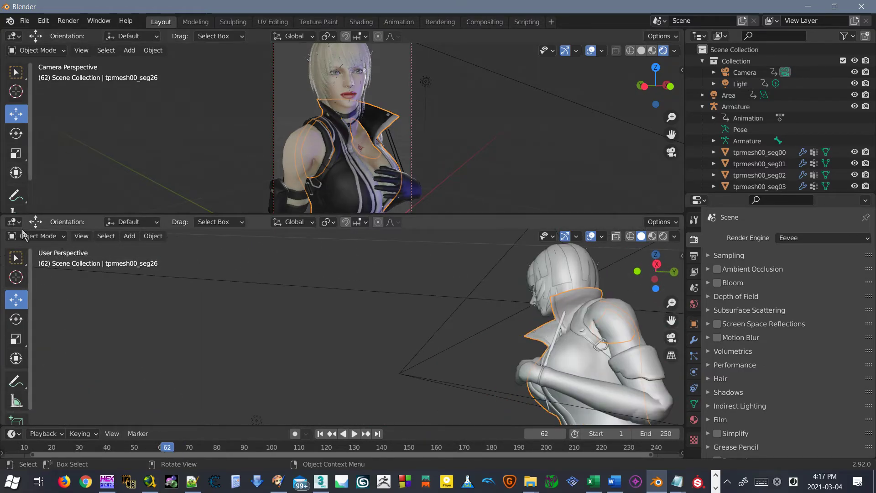
- Select the character's armature by one of its head bones and switch it to Pose Mode
click(30, 236)
click(442, 346)
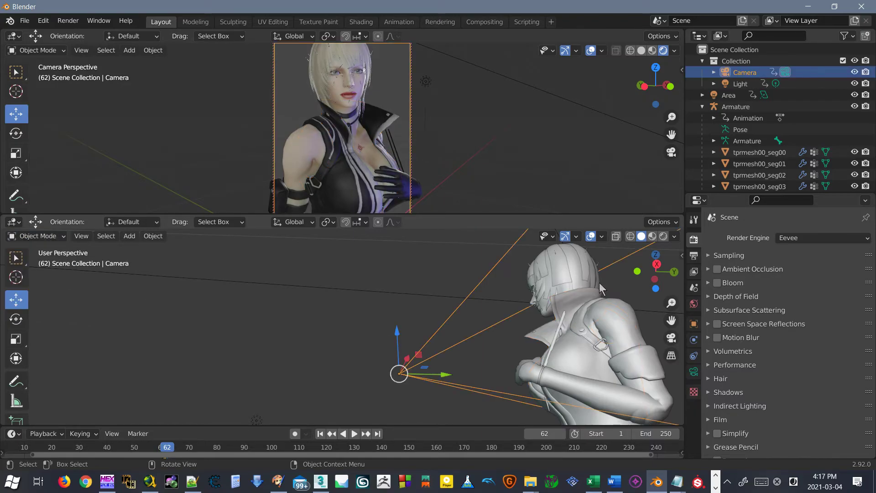
click(599, 281)
scroll(539, 270, up, 4)
middle_drag(595, 278, 574, 240)
click(426, 300)
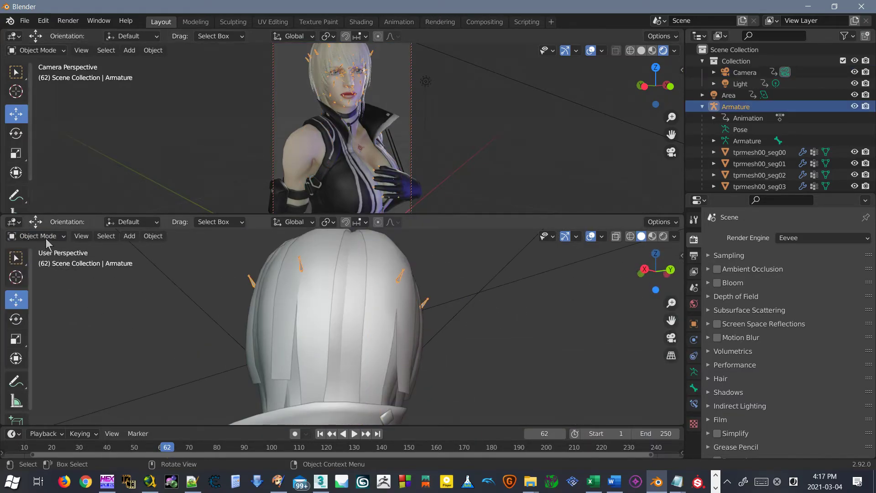
click(35, 236)
click(64, 274)
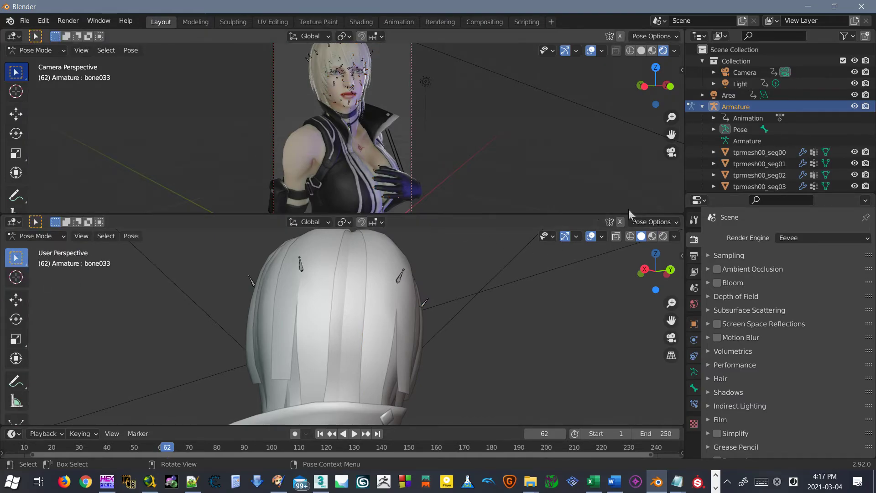
- Join the stacked 3D viewports into a single large user-perspective viewport
drag(679, 247, 681, 210)
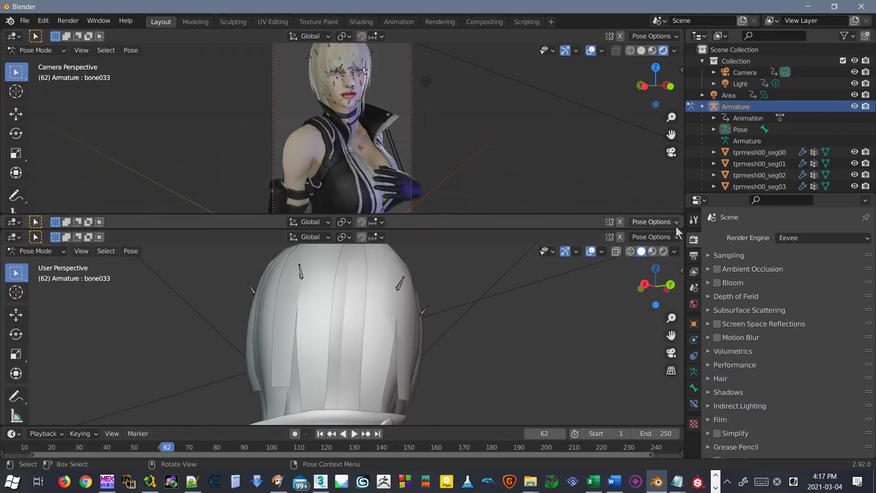
mouse_move(680, 31)
mouse_down()
mouse_move(676, 200)
mouse_move(671, 132)
mouse_move(684, 239)
mouse_move(680, 170)
mouse_up()
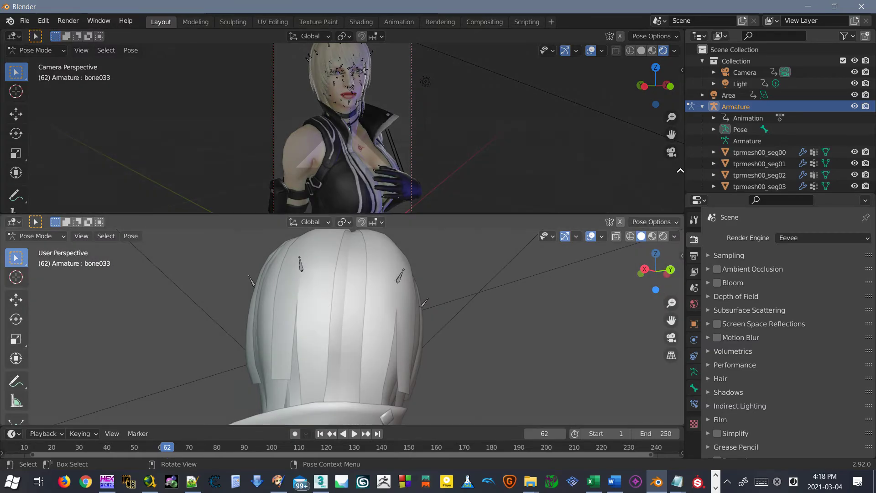
drag(641, 132, 639, 133)
mouse_move(395, 241)
middle_down()
mouse_move(546, 254)
mouse_move(377, 245)
mouse_move(334, 261)
mouse_move(449, 273)
mouse_move(499, 257)
mouse_move(401, 241)
middle_up()
- Select bone026 in the hair, and extend the selection to the bones of the whole figure
click(400, 168)
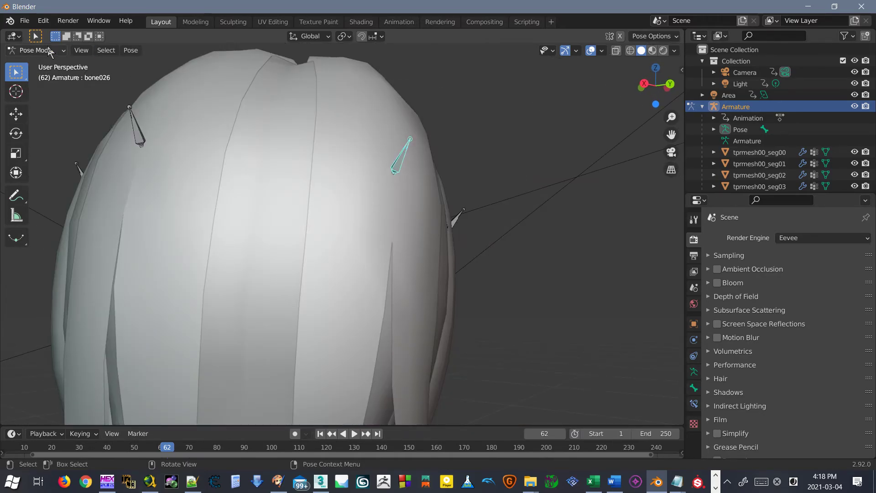
scroll(407, 210, down, 9)
middle_drag(396, 250, 406, 218)
scroll(428, 223, up, 9)
scroll(424, 223, down, 10)
scroll(255, 258, down, 2)
drag(281, 144, 366, 256)
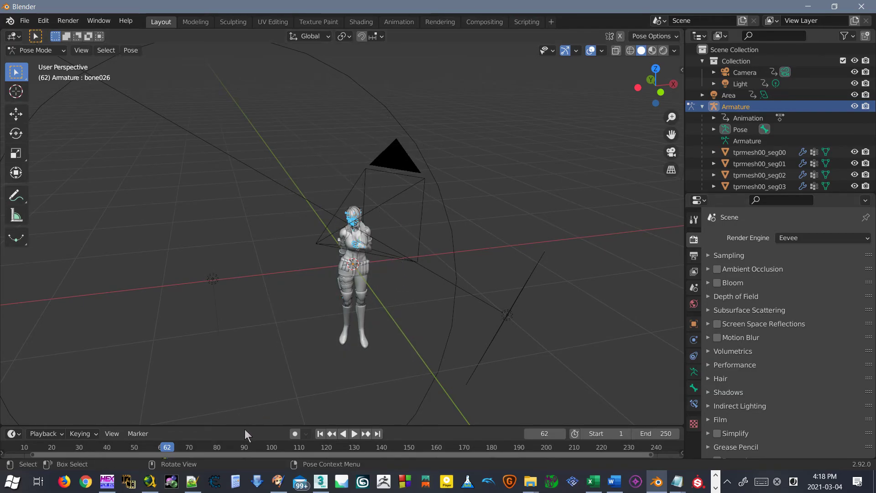
- Go to frame 20 and try to insert a keyframe for the active keying set
drag(170, 448, 52, 441)
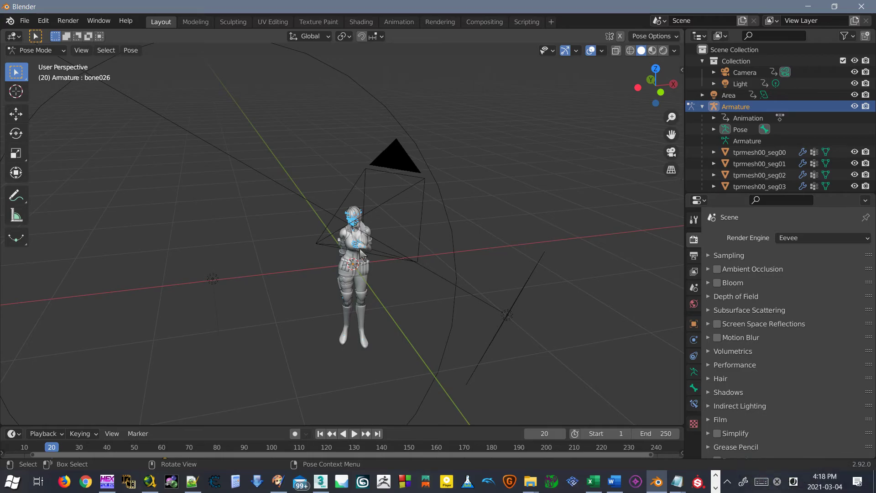
click(105, 432)
click(90, 431)
click(90, 432)
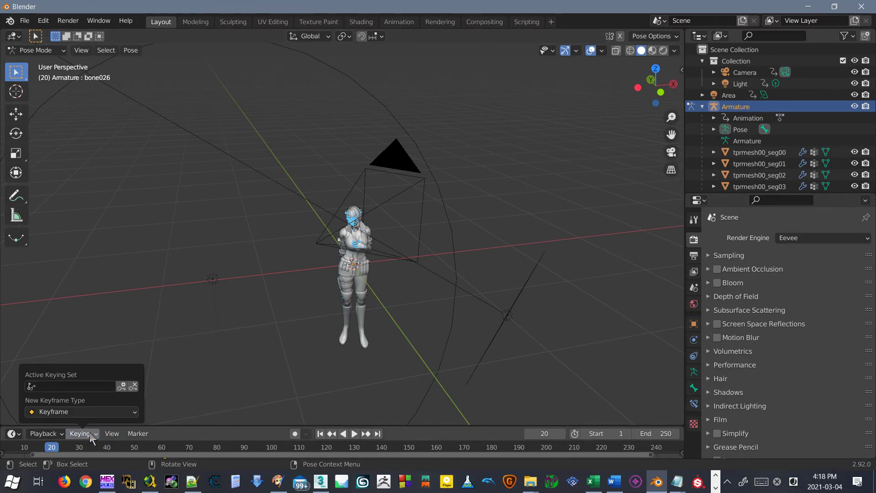
click(120, 387)
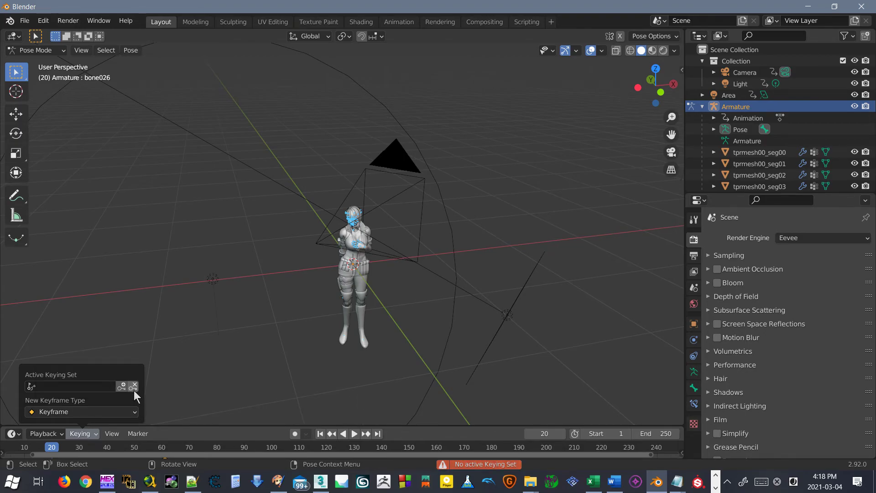
click(119, 412)
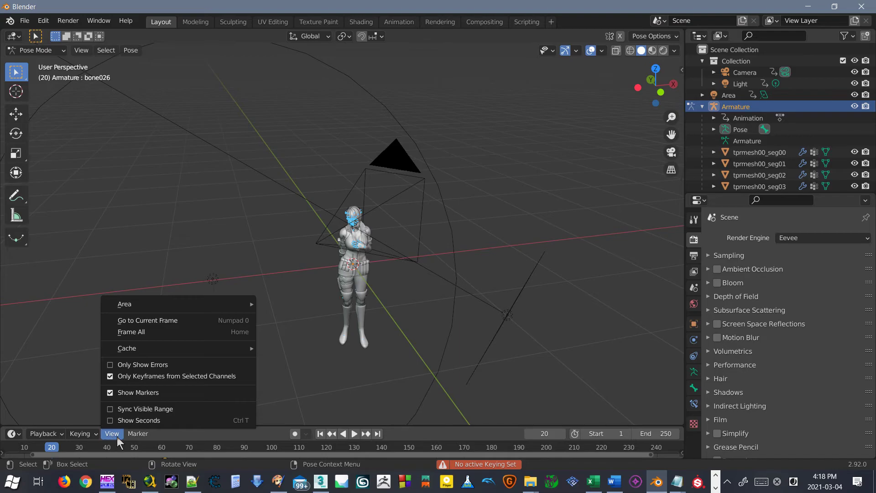
mouse_move(132, 437)
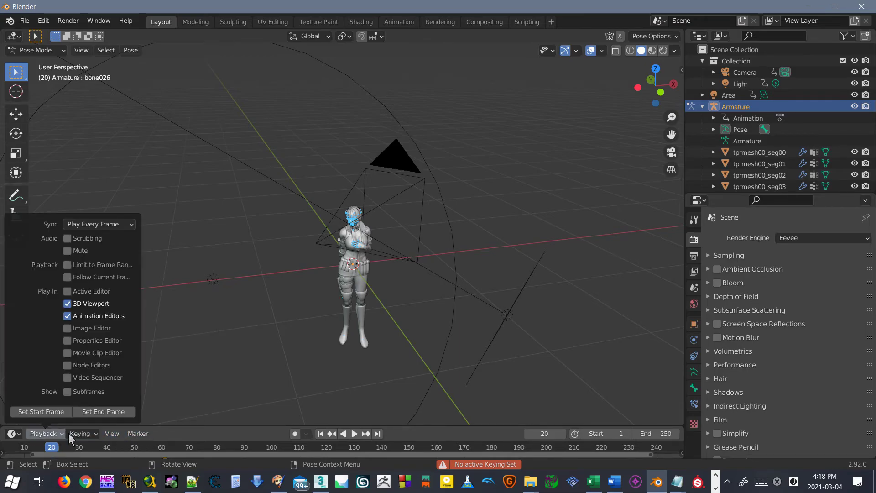
- Insert a Location, Rotation & Scale keyframe for the selected bones at frame 20
scroll(417, 247, up, 3)
scroll(417, 247, up, 4)
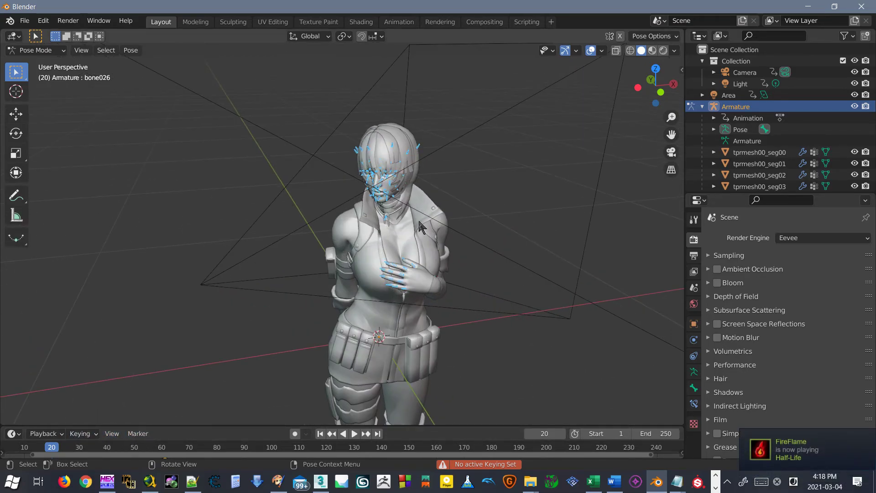
key(i)
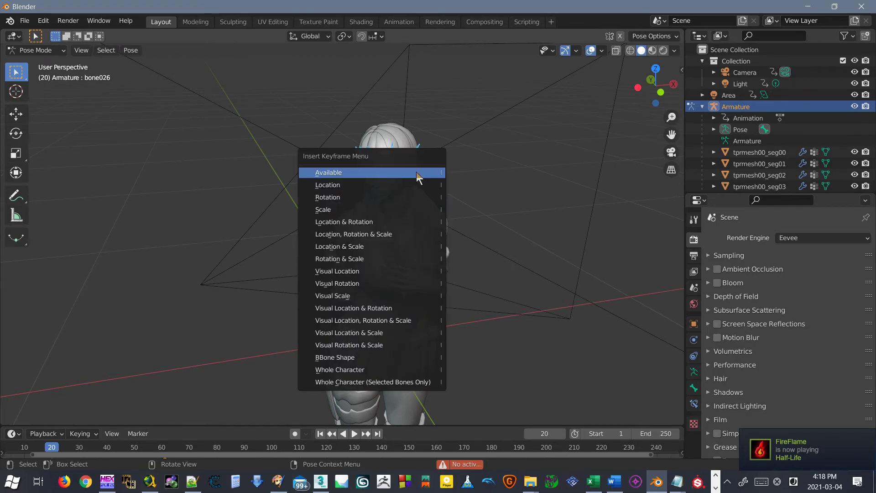
click(395, 234)
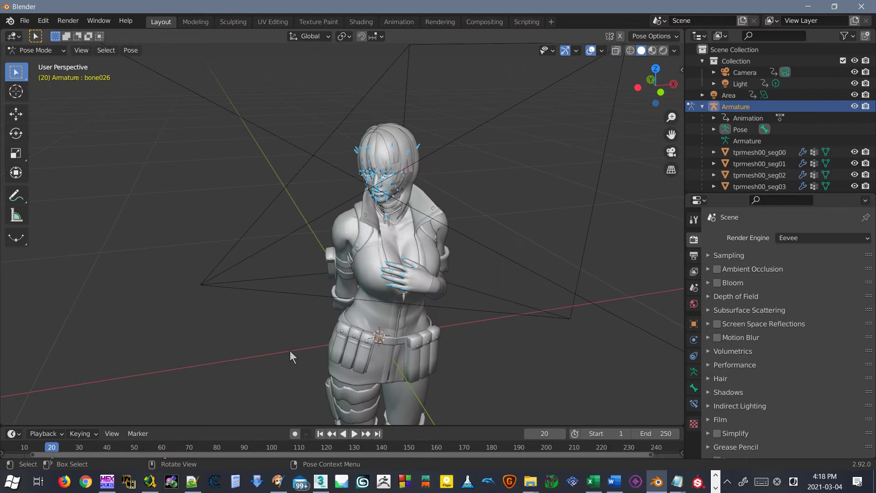
- Enlarge the timeline to show its keyframes and play the animation from frame 20 to frame 77
drag(100, 425, 98, 400)
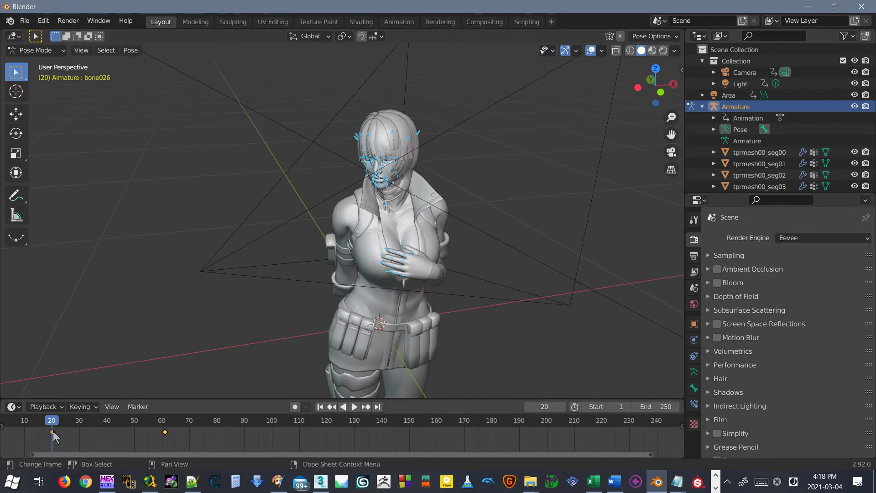
key(space)
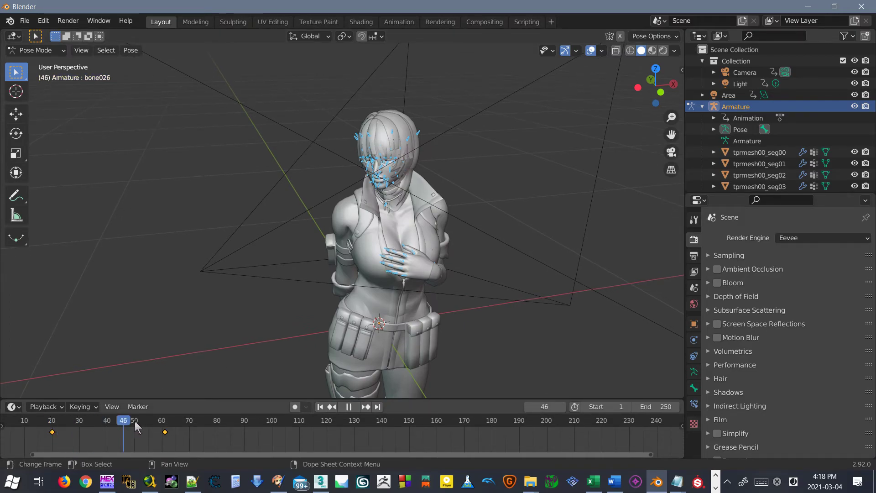
key(space)
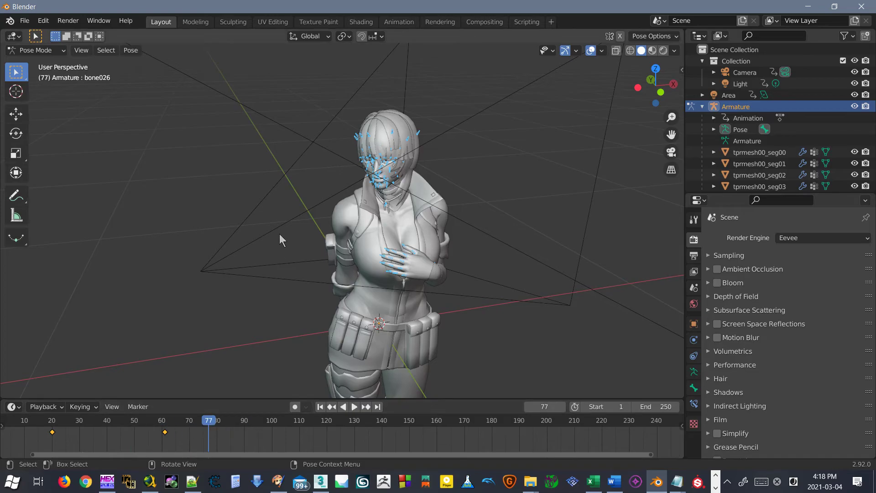
- Select all of the armature's bones and clear their pose transforms to restore the T-pose at frame 77
scroll(297, 240, down, 7)
scroll(299, 241, up, 2)
drag(315, 284, 252, 374)
scroll(335, 247, down, 3)
key(a)
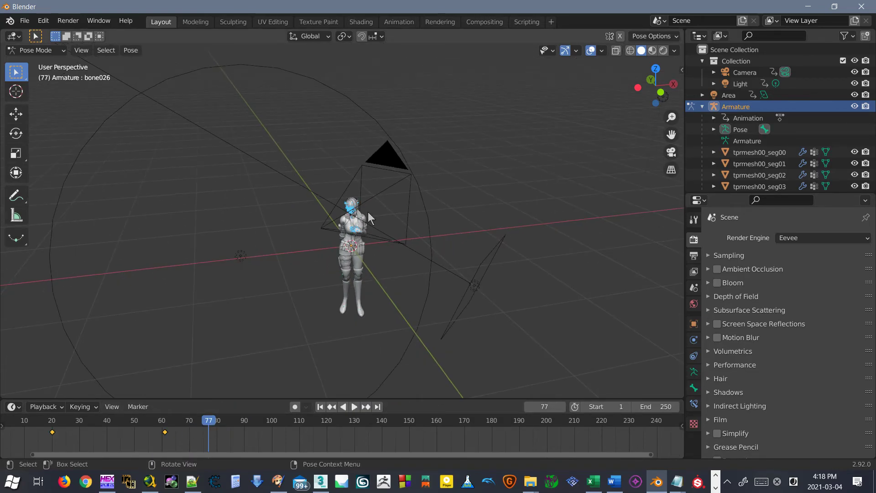
click(131, 50)
mouse_move(158, 74)
click(290, 75)
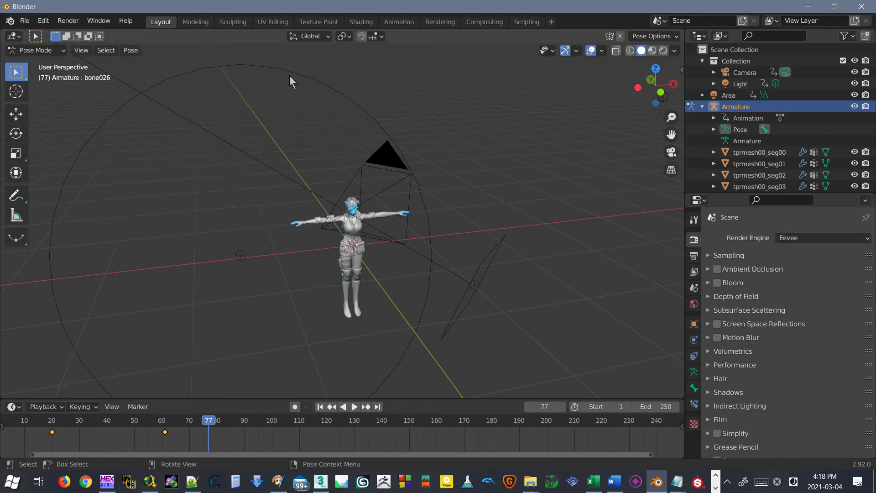
- Scrub back through the timeline and play the animation again, stopping at frame 71
scroll(324, 321, up, 3)
click(208, 420)
key(space)
drag(203, 419, 55, 418)
key(space)
- Clear all transforms of the selected bones at frame 71 and insert a Location, Rotation & Scale keyframe there
click(130, 51)
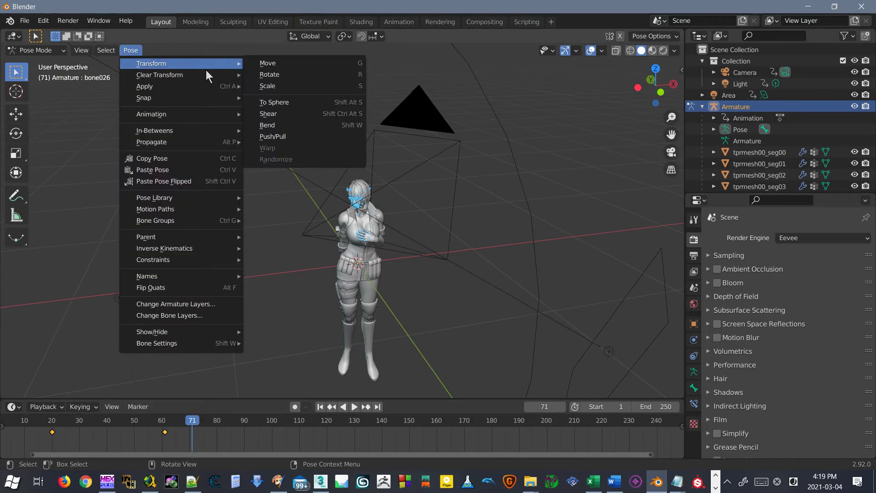
mouse_move(205, 75)
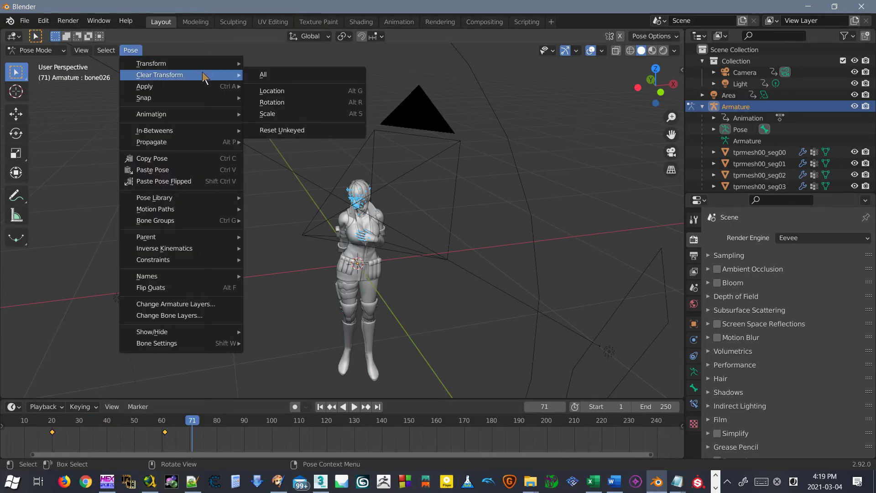
click(279, 79)
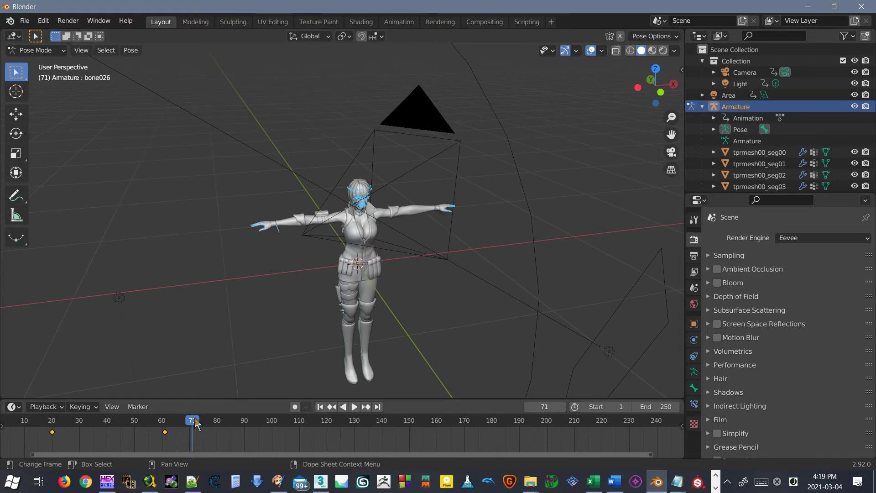
key(i)
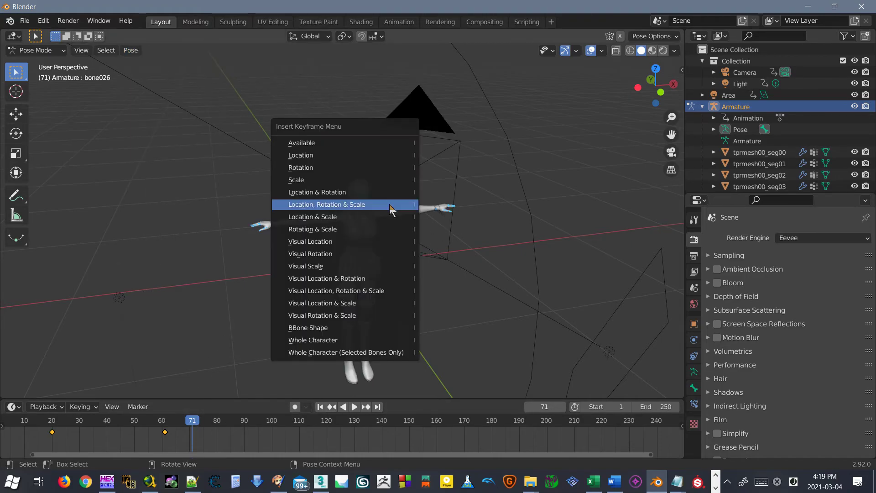
click(386, 204)
- Move the new T-pose keyframe to about frame 69 and scrub the animation forward to frame 101
mouse_move(204, 432)
mouse_down()
mouse_move(179, 429)
mouse_move(189, 438)
mouse_up()
key(shift+ctrl+space)
drag(91, 407, 216, 408)
scroll(336, 249, up, 5)
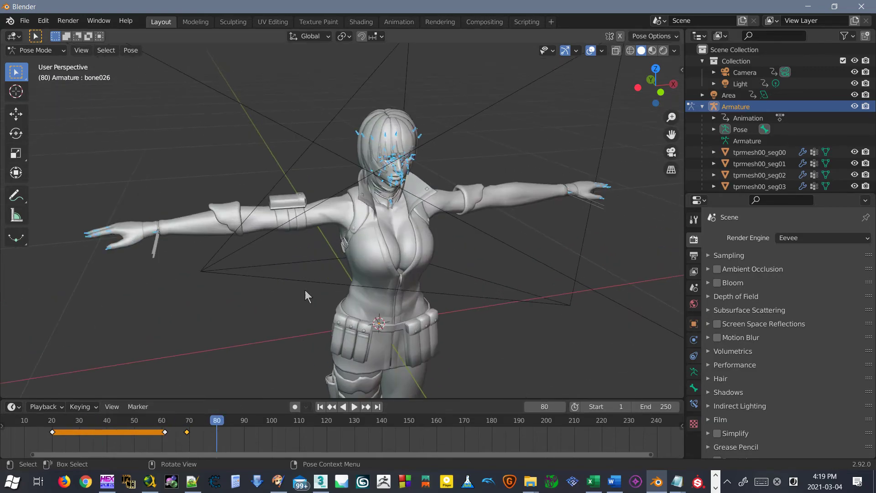
middle_drag(490, 168, 452, 158)
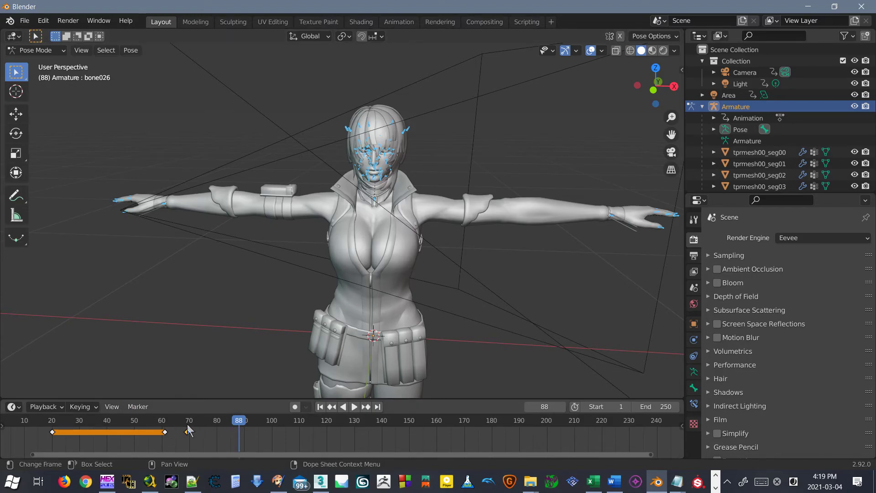
drag(244, 421, 274, 434)
- Deselect the bones, switch to Object Mode and select the character's torso mesh
scroll(353, 269, up, 3)
middle_drag(353, 269, 470, 237)
click(472, 243)
click(55, 50)
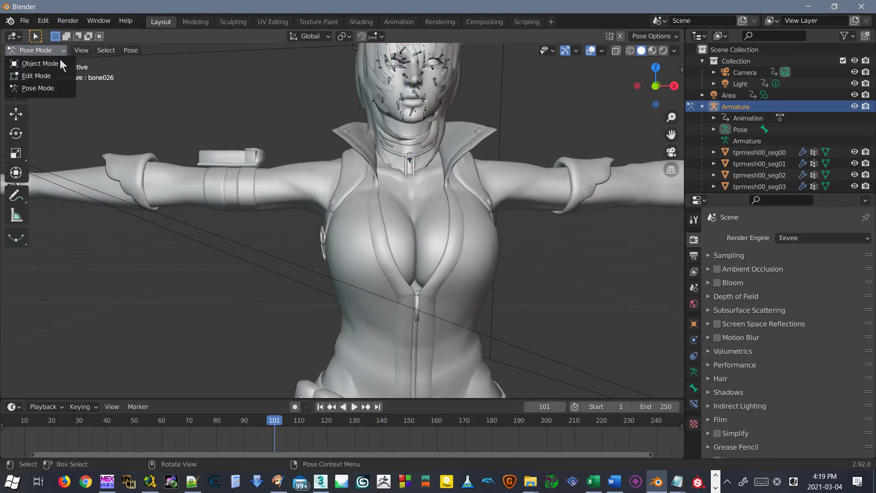
click(50, 66)
click(337, 265)
click(438, 242)
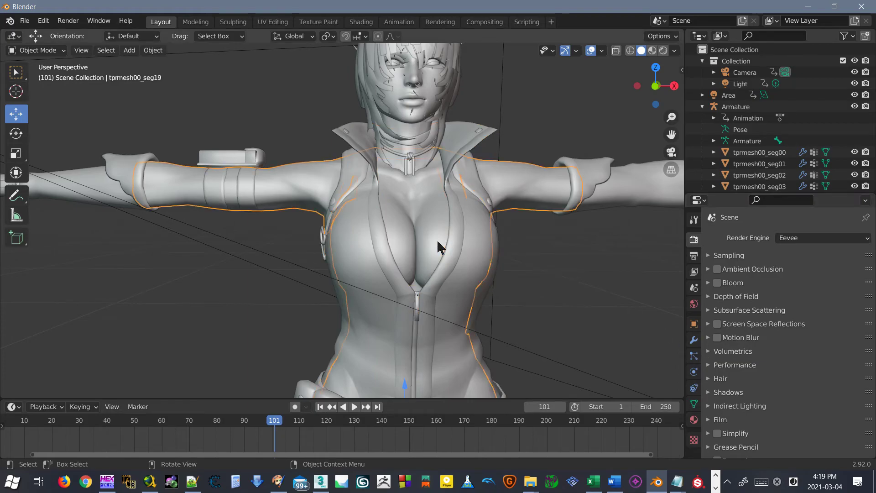
- Examine the torso mesh's shape keys and vertex groups in its object data properties
click(695, 404)
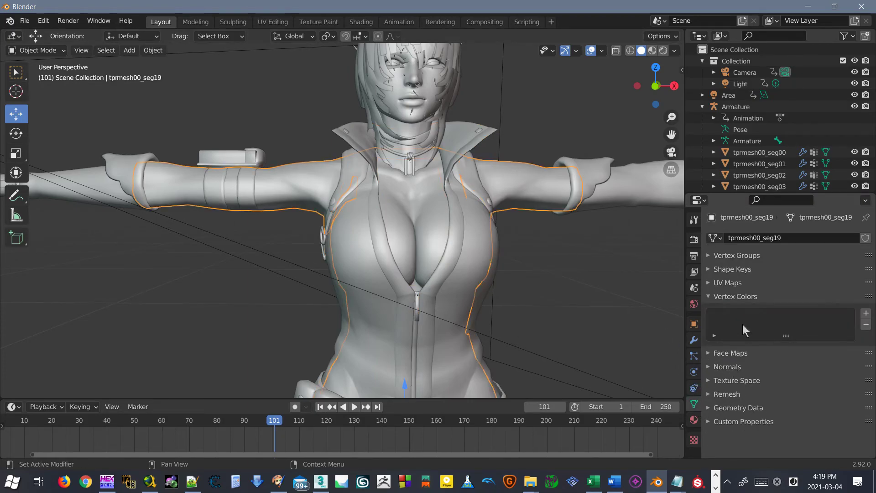
click(733, 269)
click(722, 257)
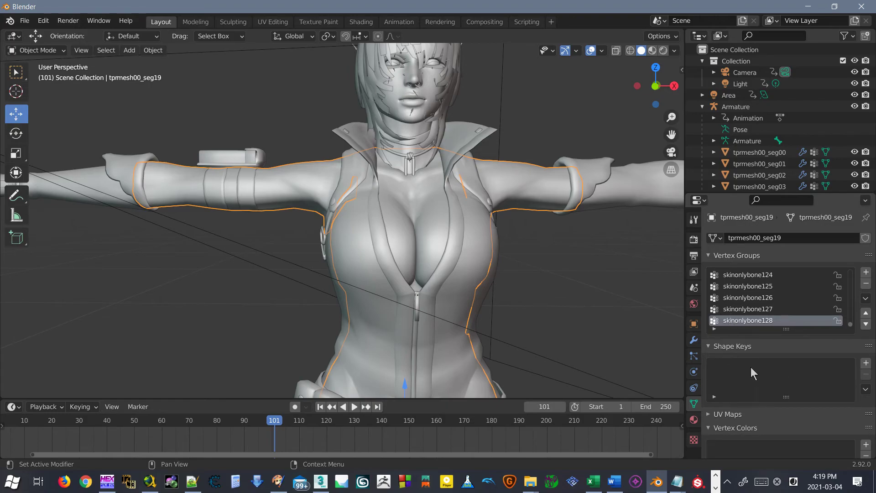
middle_drag(452, 318, 527, 316)
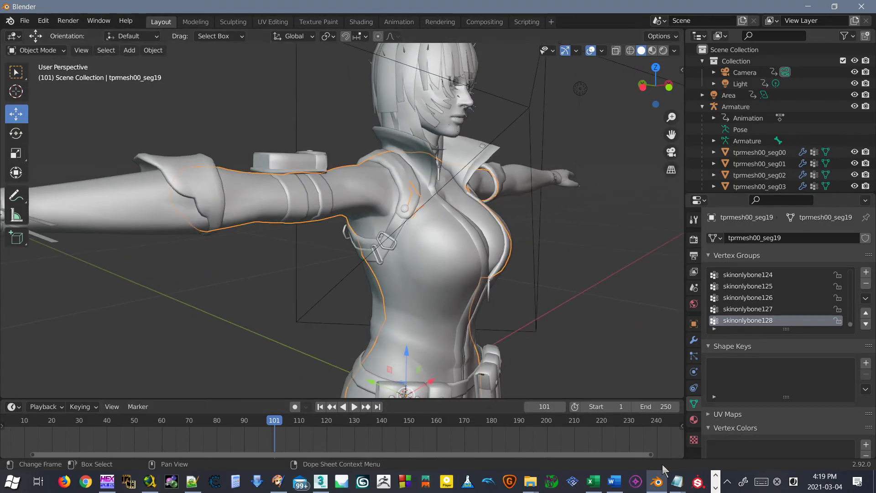
- Switch to Noesis, start and pause the animation of the r_son_a.gmd model, and reset its preview
click(715, 488)
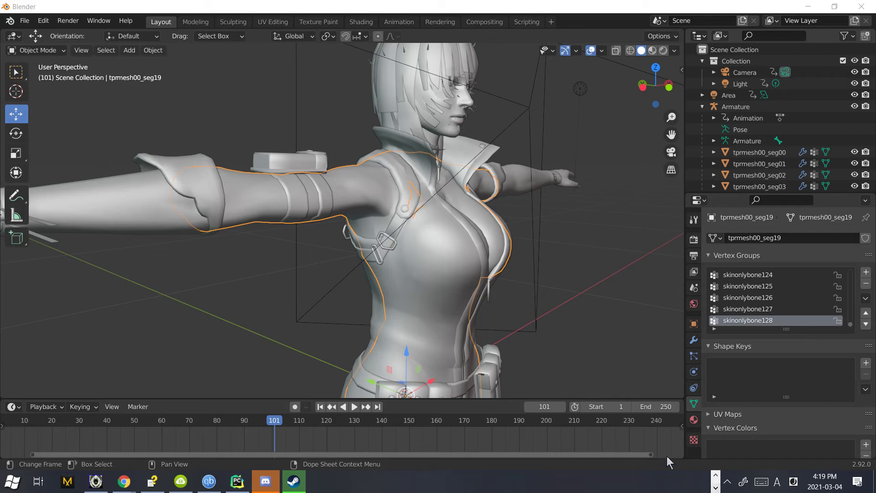
click(98, 482)
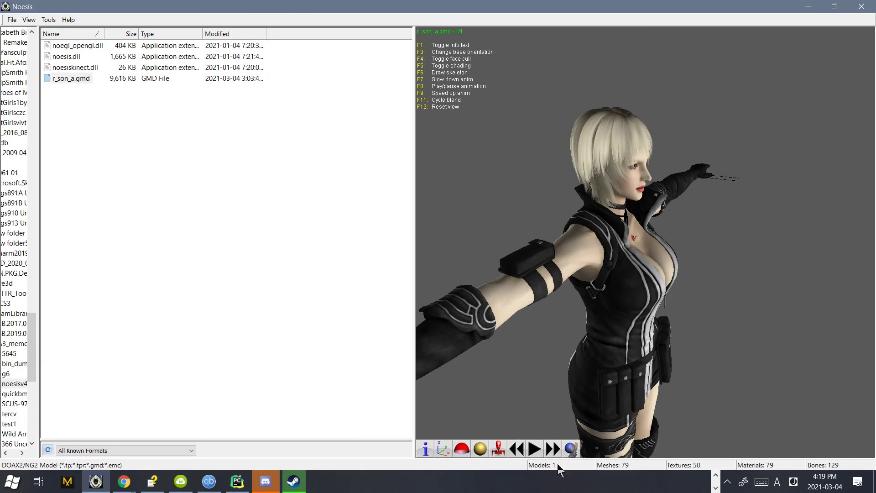
click(536, 450)
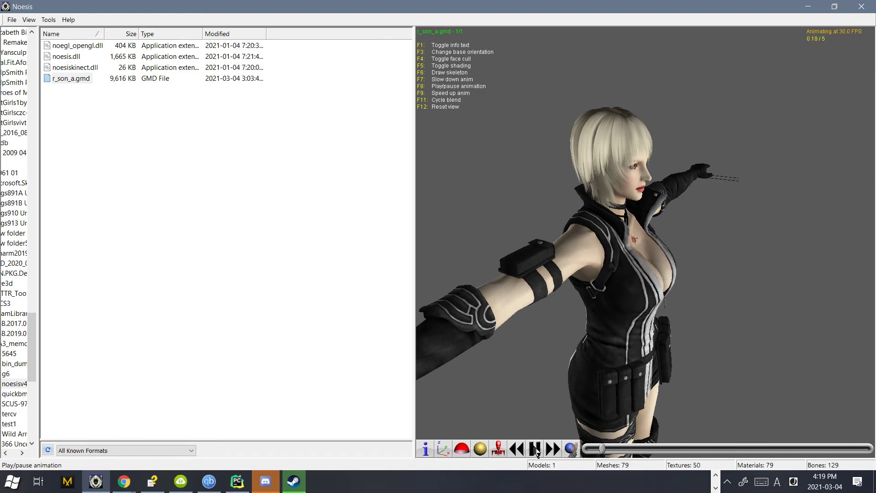
click(536, 450)
scroll(594, 328, up, 5)
key(F12)
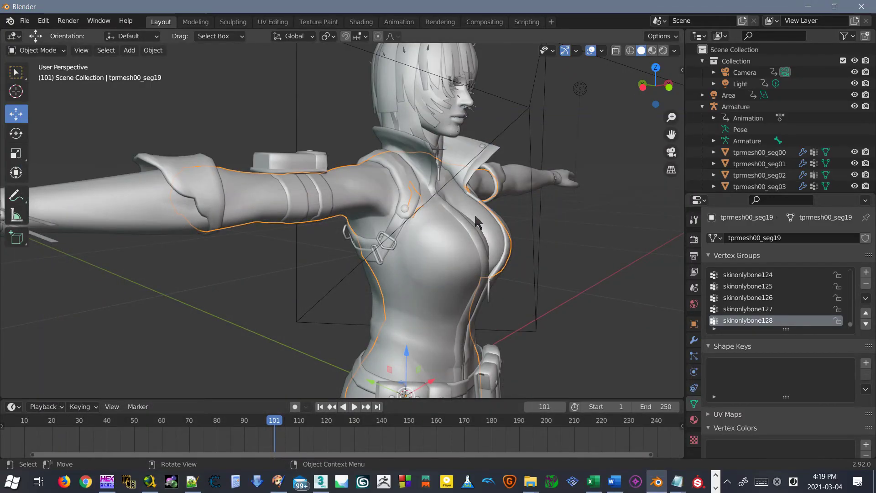
- Return to Blender, display the character in wireframe from the front and select the zip strip mesh on the chest
middle_drag(474, 213, 455, 207)
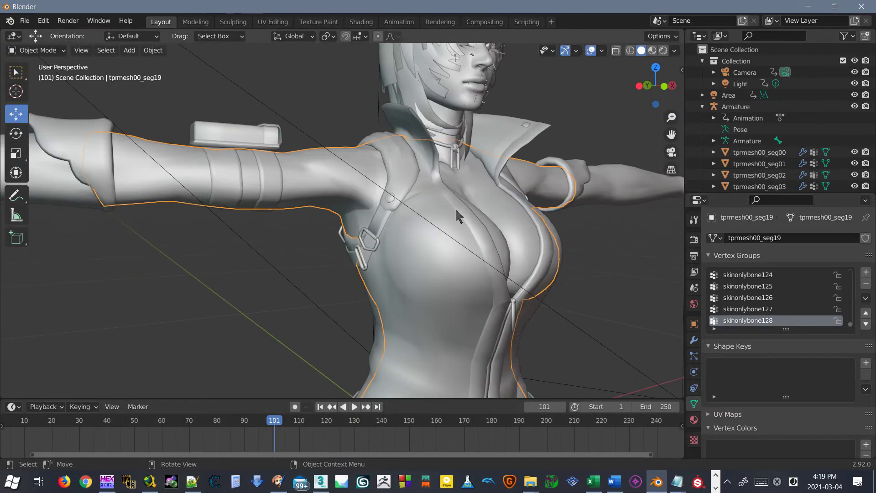
key(shift+z)
key(KP_1)
click(659, 256)
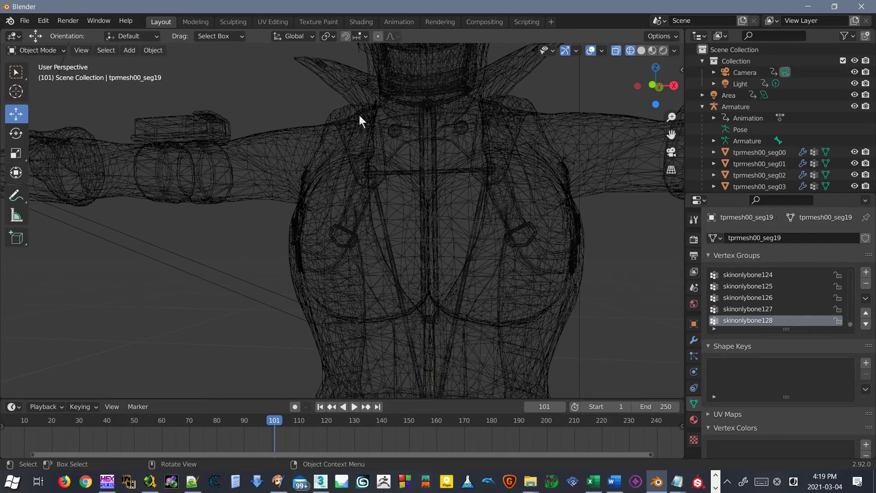
click(437, 279)
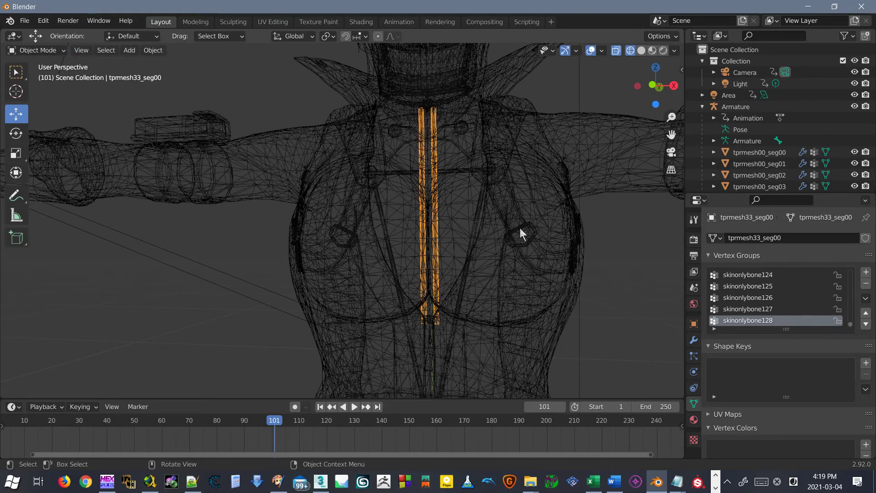
- Select the armature and inspect its chest bones in Pose Mode and in Edit Mode
click(754, 109)
click(66, 54)
click(32, 86)
drag(382, 221, 321, 279)
middle_drag(321, 279, 329, 215)
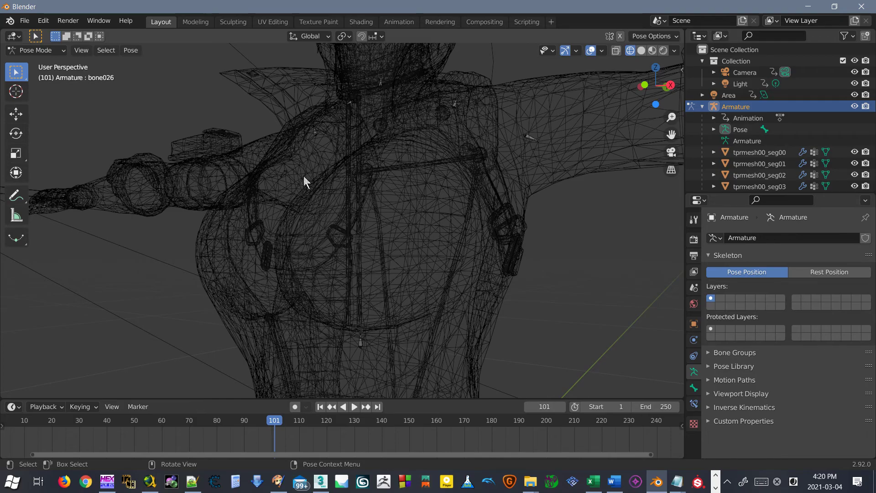
key(Tab)
middle_drag(303, 181, 286, 158)
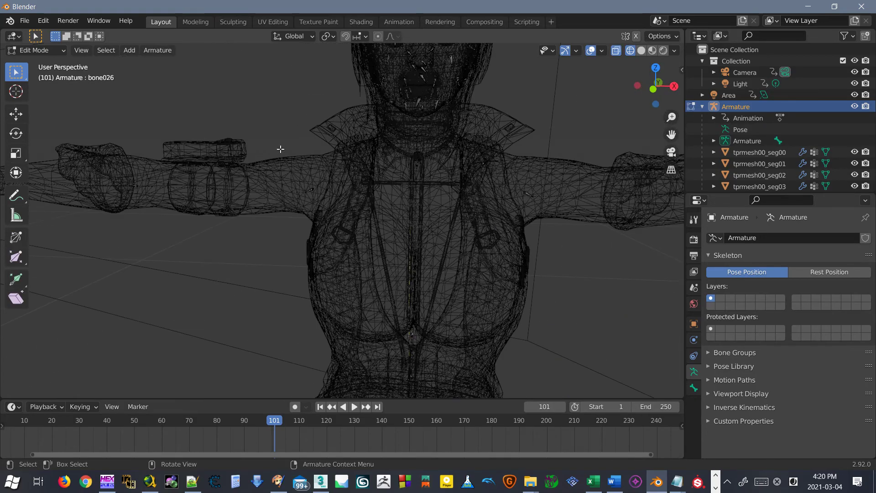
- Save the scene as 1.blend in the folder G:\WA3_memory\noesisv4439\r_son_a\
click(25, 20)
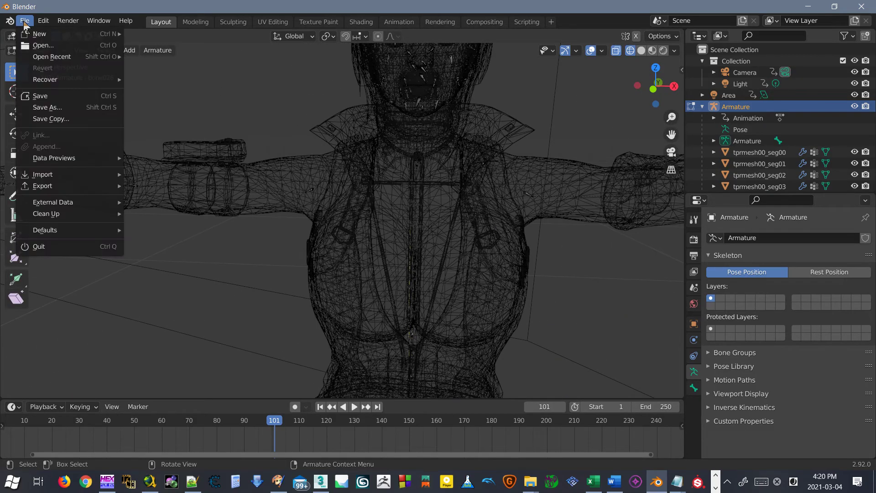
click(51, 108)
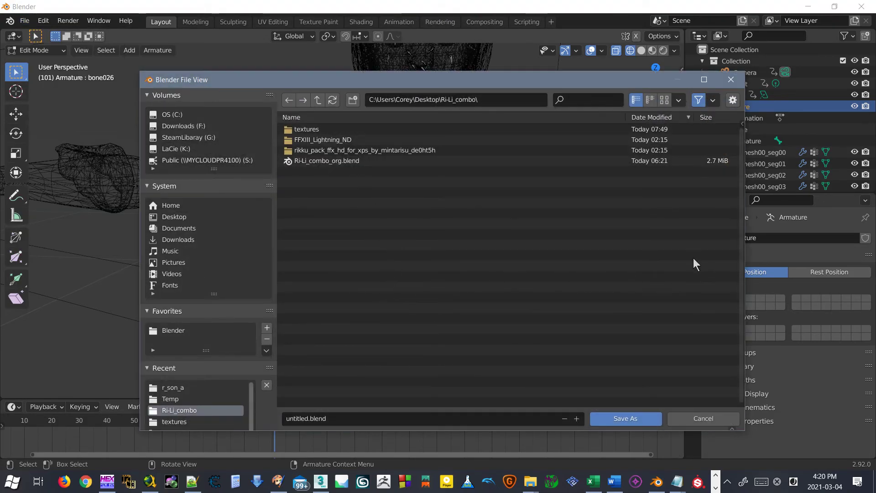
click(497, 98)
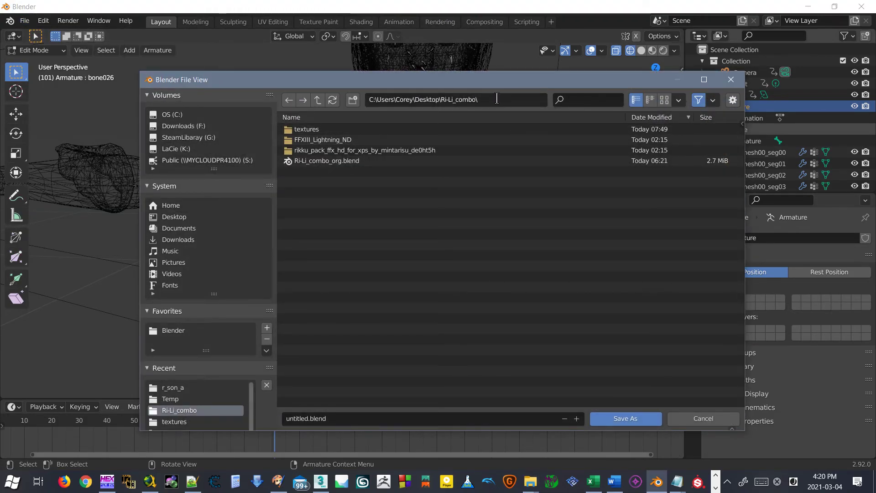
text(G:\WA3_memory\noesisv4439\r_son_a\)
key(Return)
click(382, 416)
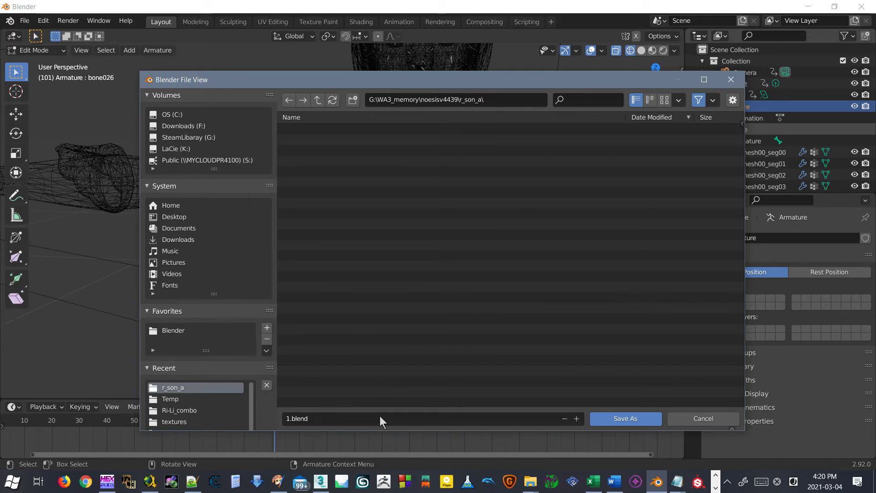
click(611, 418)
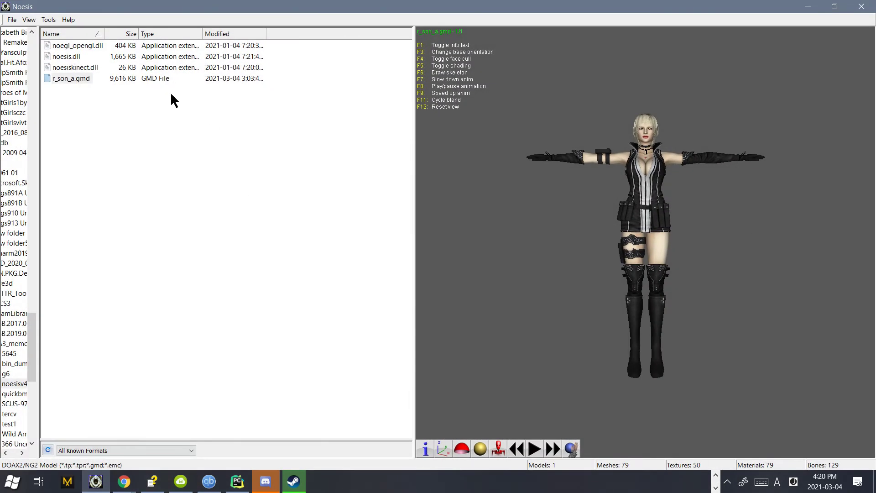
- Export r_son_a.gmd from Noesis as .fbx - Autodesk FBX to the destination r_son_aout in the noesisv4439 folder
click(10, 21)
click(14, 44)
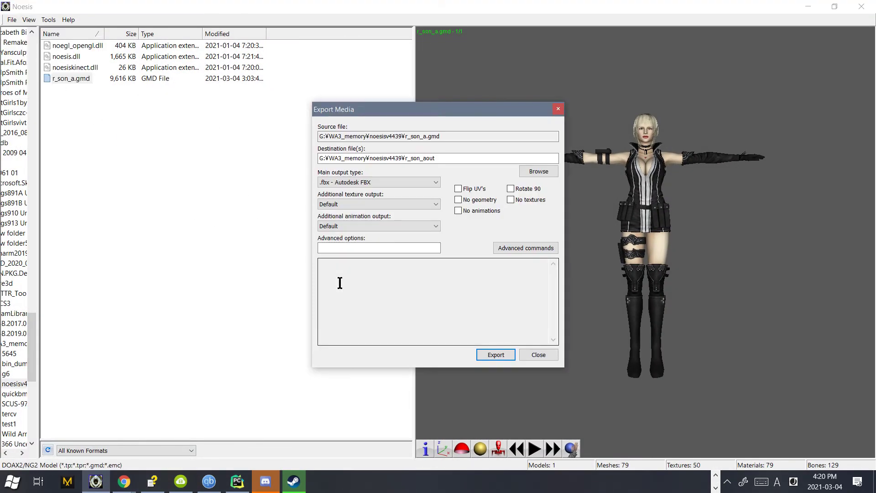
click(397, 182)
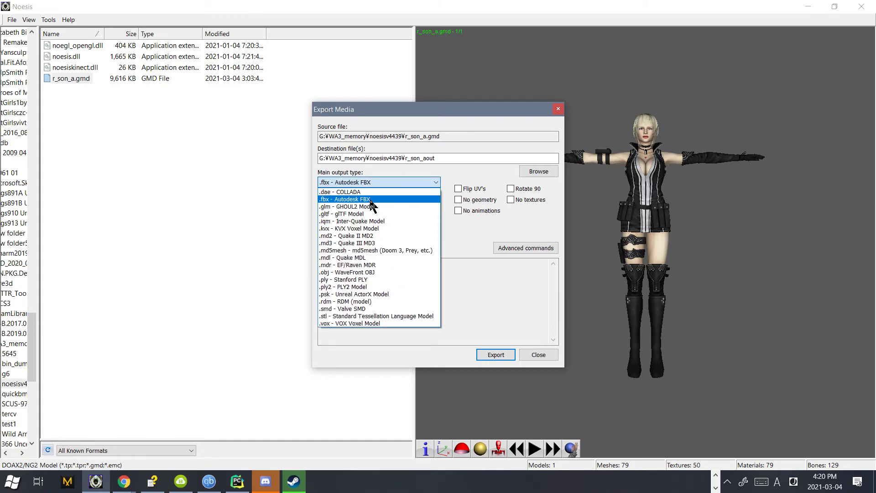
click(360, 199)
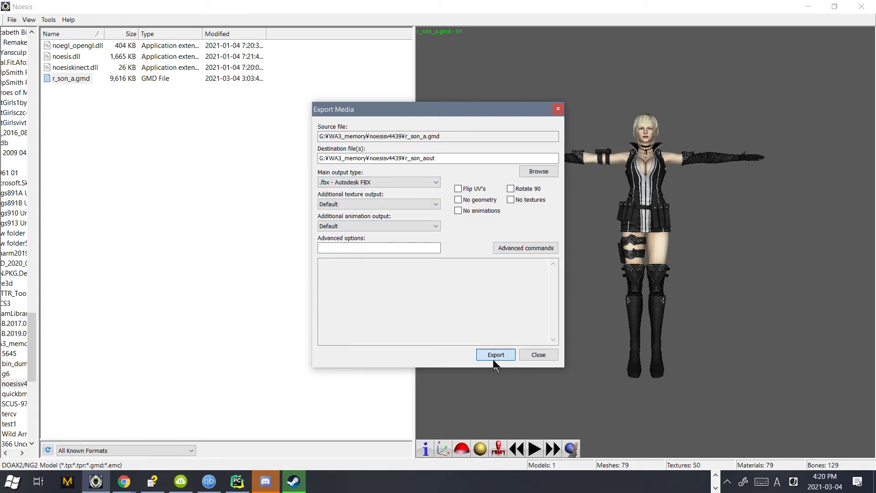
click(495, 357)
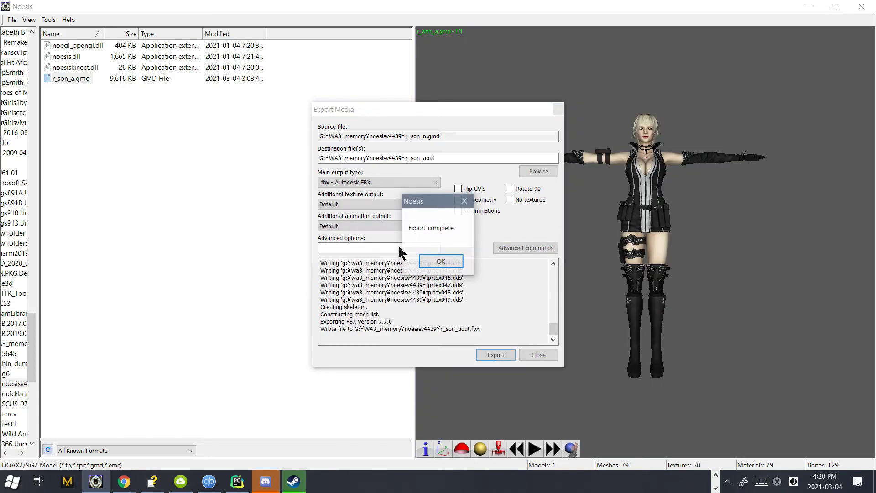
click(442, 261)
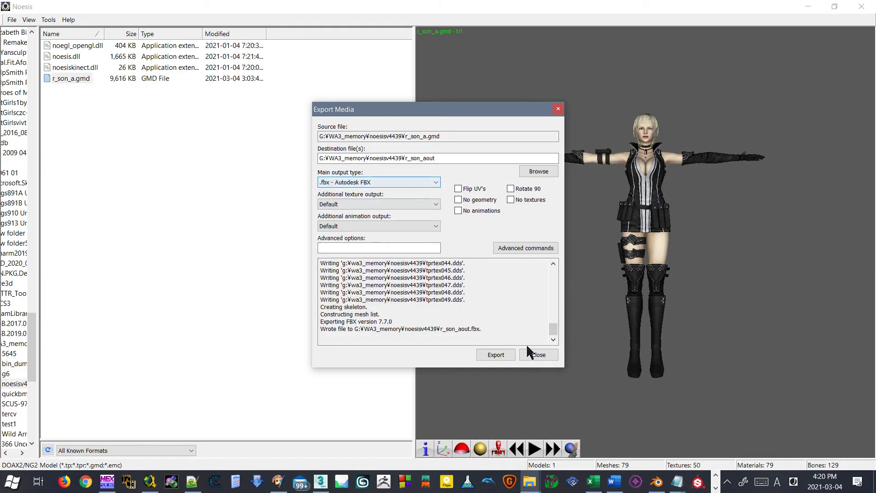
click(532, 359)
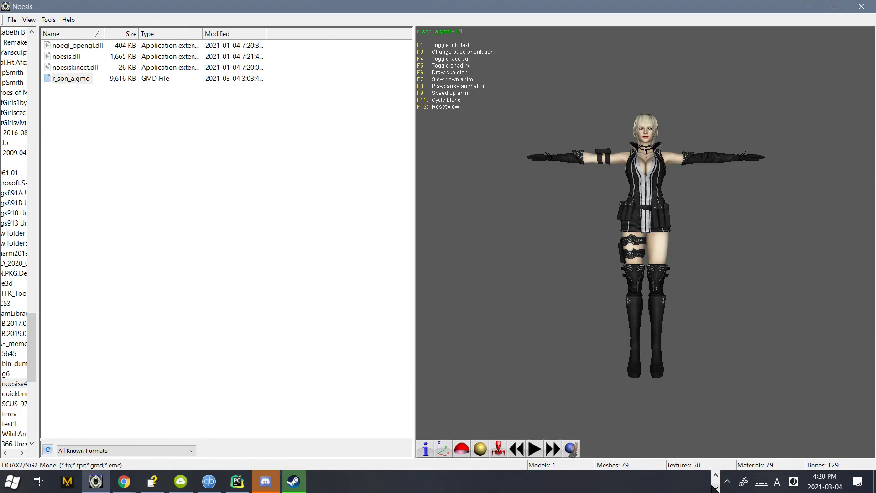
- Switch back to Blender and create a new General file
click(715, 476)
click(657, 482)
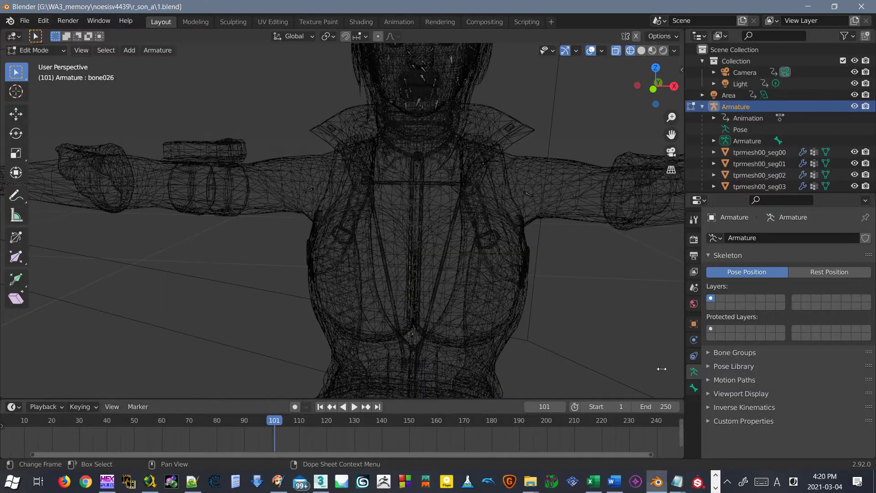
click(24, 20)
mouse_move(37, 38)
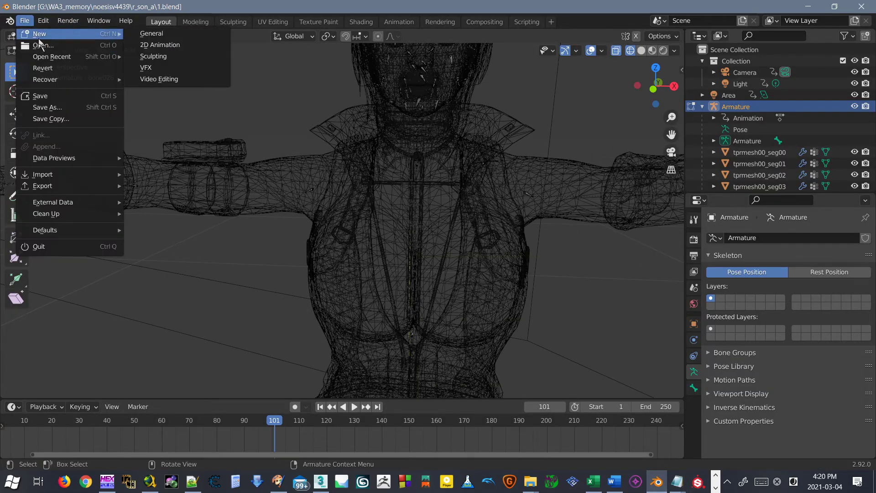
click(142, 35)
- Import r_son_aout.fbx from the folder G:\WA3_memory\noesisv4439\ at the default scale
click(25, 21)
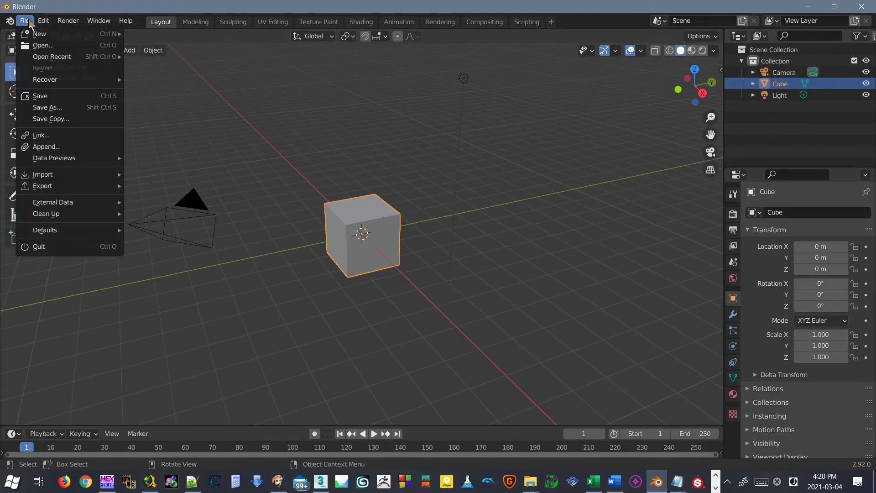
mouse_move(85, 176)
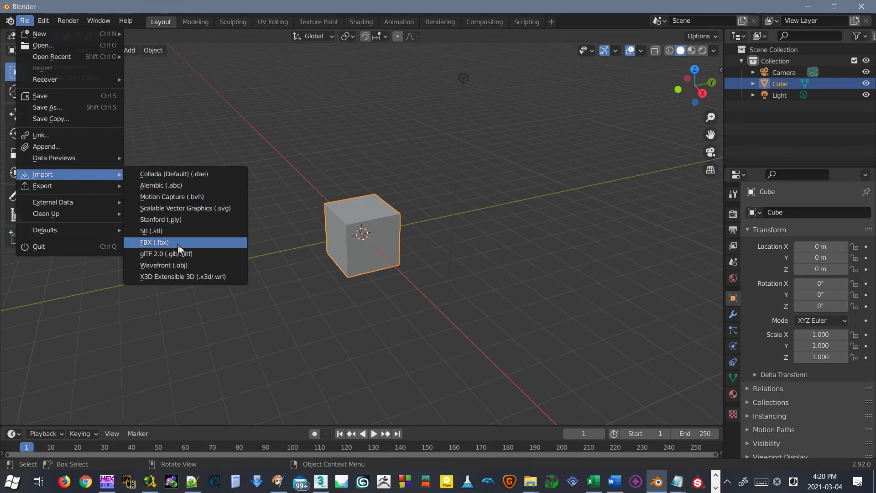
click(209, 243)
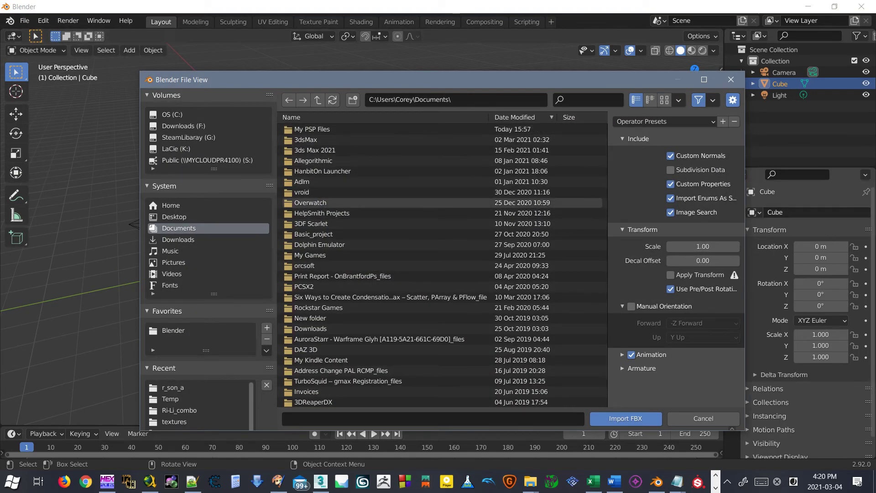
click(483, 99)
text(G:\WA3_memory\noesisv4439\)
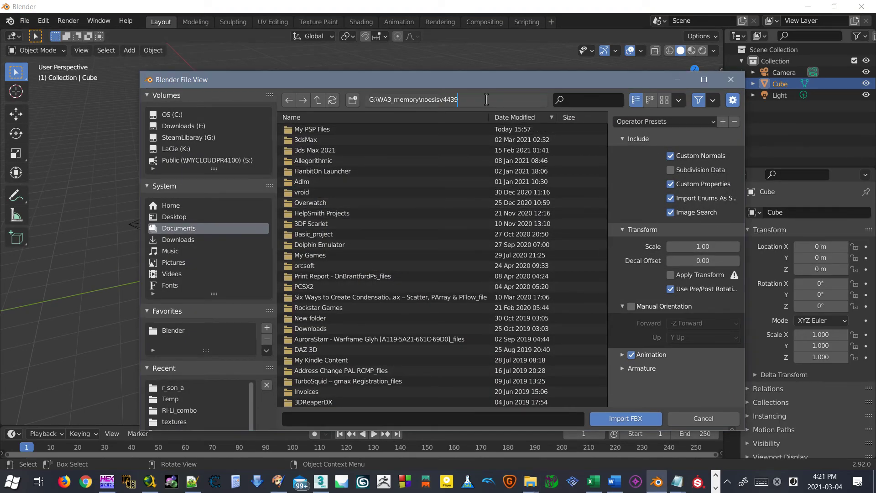
key(Return)
click(336, 171)
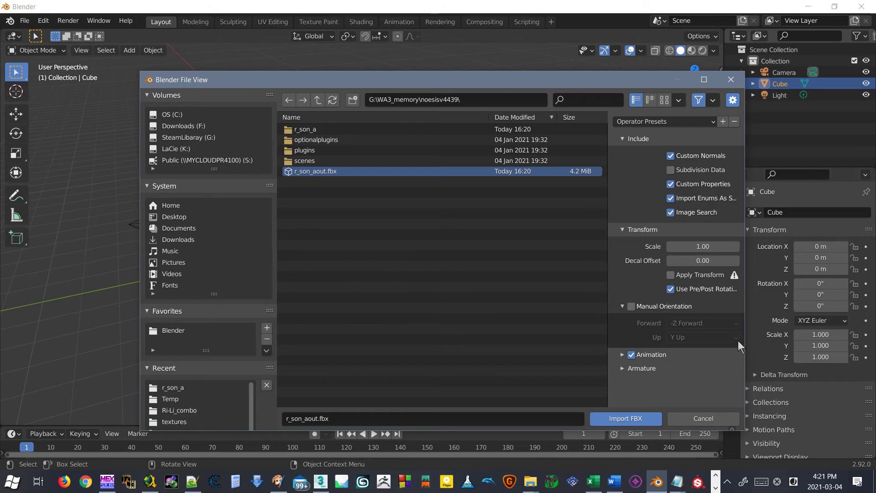
click(637, 423)
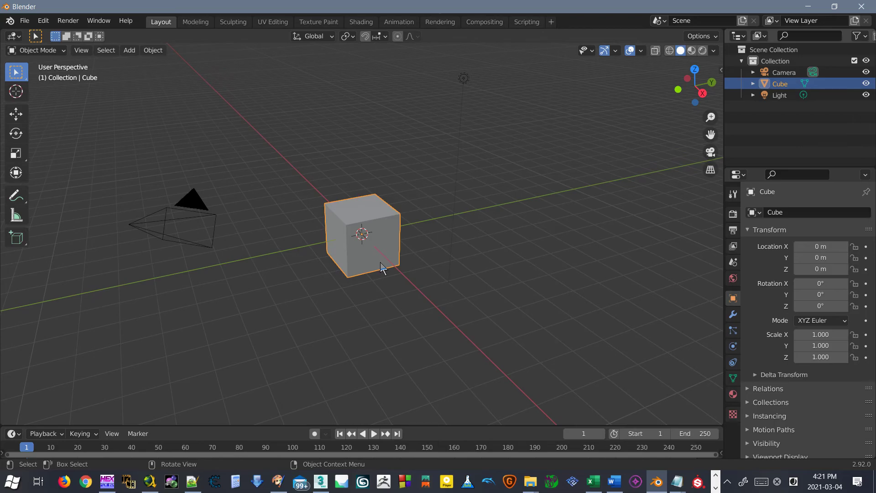
- Examine the imported character and its bones inside the default cube, in both wireframe and solid shading
scroll(381, 262, down, 4)
middle_drag(383, 251, 434, 229)
scroll(435, 228, up, 5)
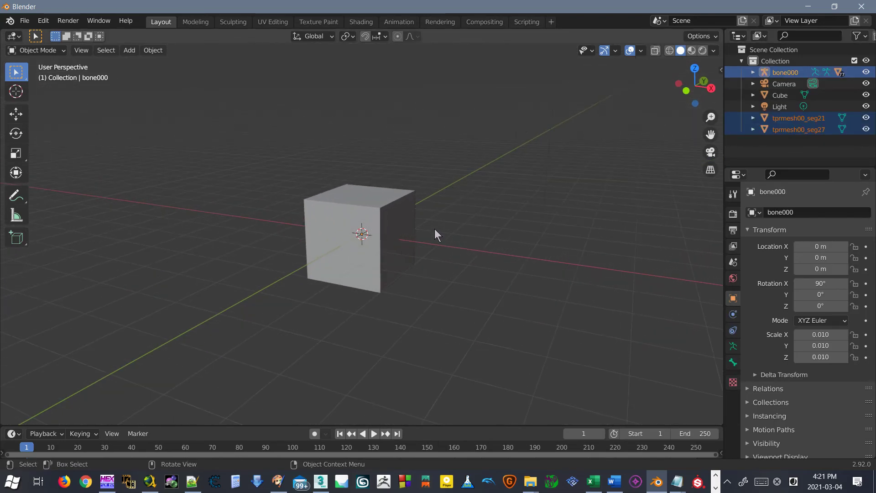
key(shift+z)
scroll(378, 224, up, 3)
key(shift+z)
scroll(374, 226, up, 11)
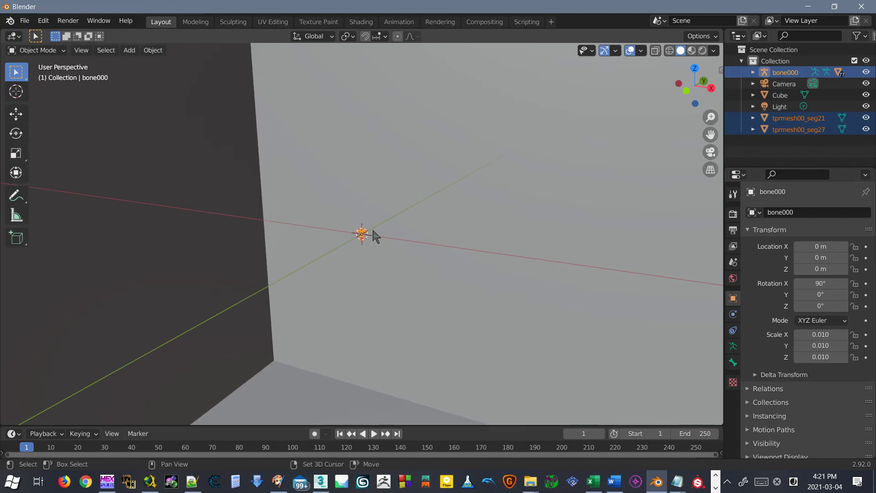
key(shift+z)
scroll(365, 233, up, 10)
scroll(364, 233, down, 20)
scroll(365, 232, up, 10)
scroll(365, 235, up, 12)
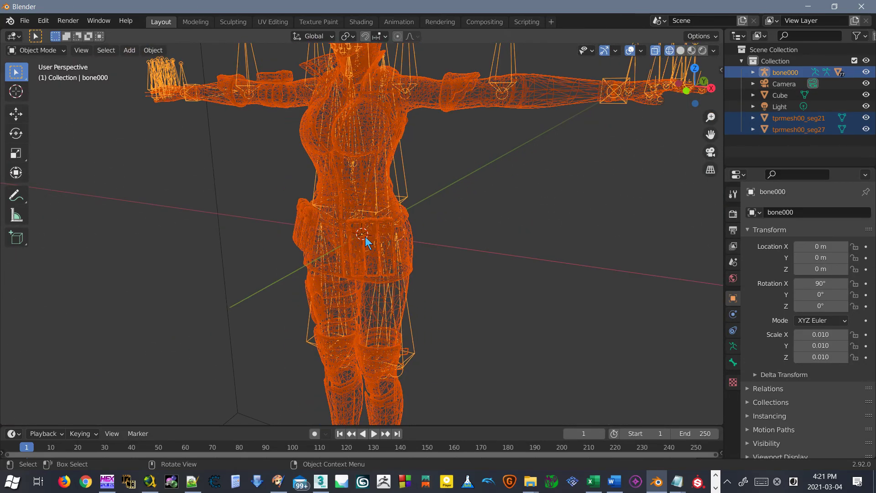
scroll(365, 240, up, 4)
key(shift+z)
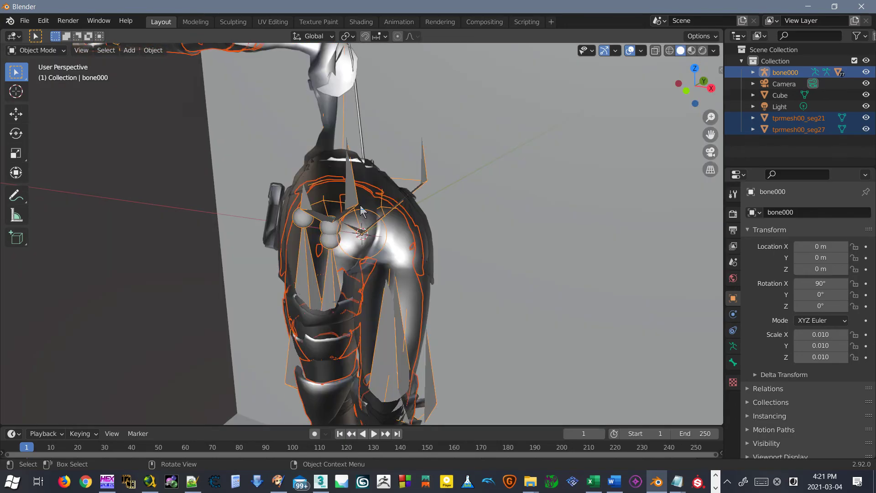
scroll(360, 211, down, 3)
scroll(360, 206, up, 1)
scroll(405, 257, down, 3)
mouse_move(414, 219)
middle_down()
mouse_move(452, 209)
mouse_move(446, 202)
mouse_move(423, 231)
middle_up()
scroll(432, 194, up, 1)
scroll(425, 237, up, 2)
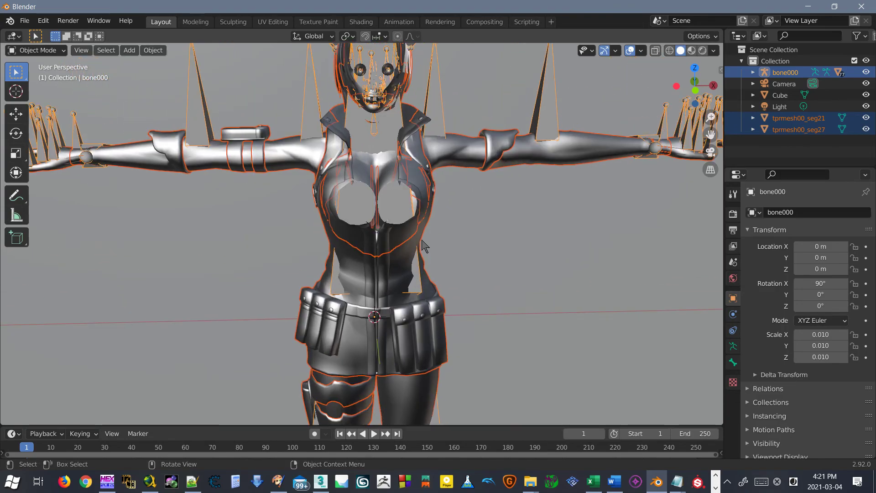
- Check the vertex groups and shape keys of mesh tprmesh38_seg00, and move that mesh aside from the character
click(422, 203)
click(399, 182)
click(393, 167)
click(392, 168)
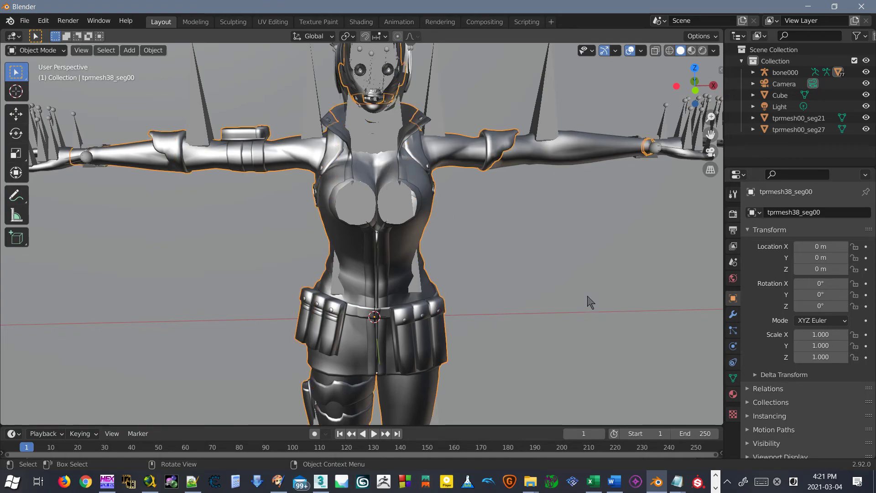
click(733, 378)
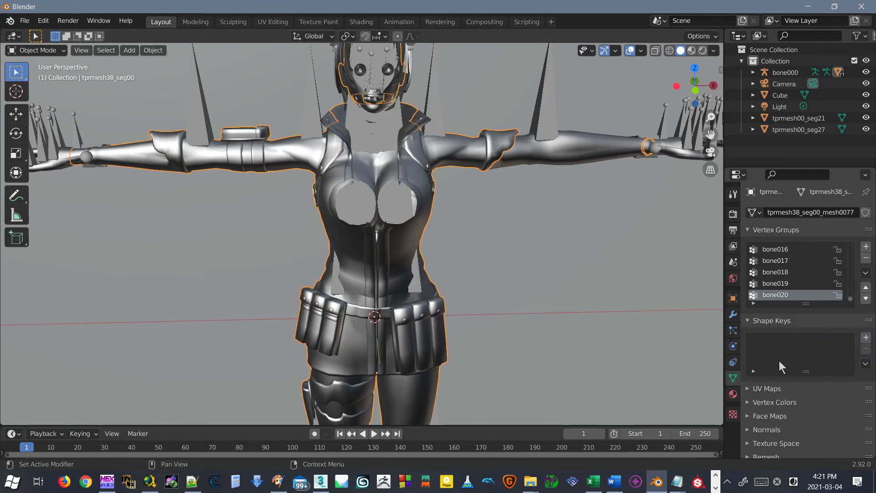
middle_drag(388, 201, 402, 228)
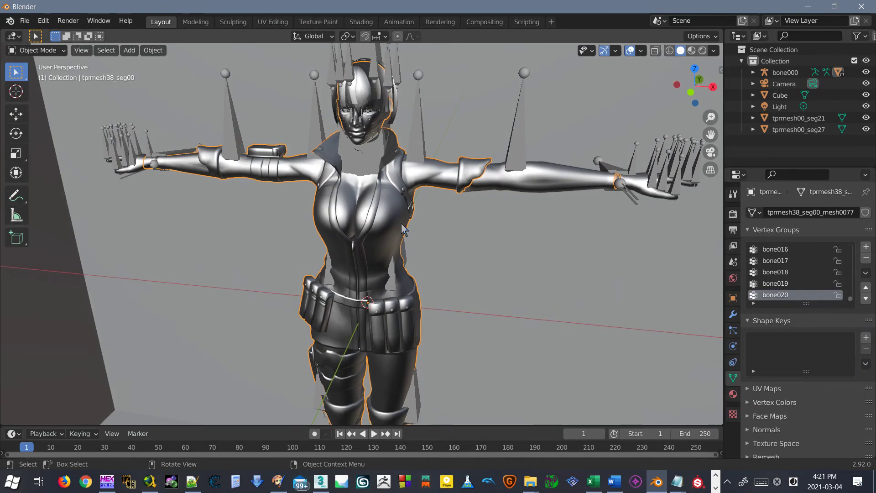
key(g)
click(630, 218)
- Move the jacket mesh tprmesh00_seg26 off the body and set shape key Key.003 of body mesh tprmesh00_seg19 to 1.000
click(388, 216)
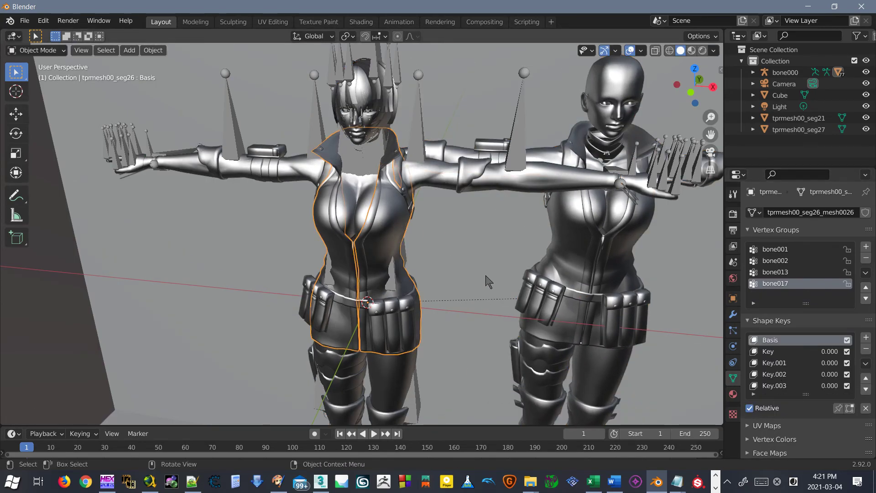
key(g)
click(362, 279)
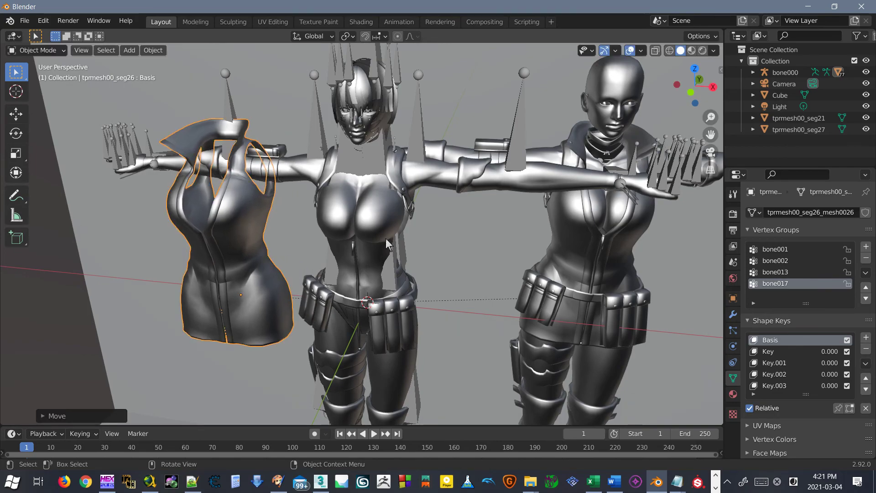
click(387, 236)
drag(823, 351, 858, 386)
- Reopen the recent file 1.blend without saving and examine the shape keys of mesh tprmesh00_seg19 in Object Mode
click(25, 20)
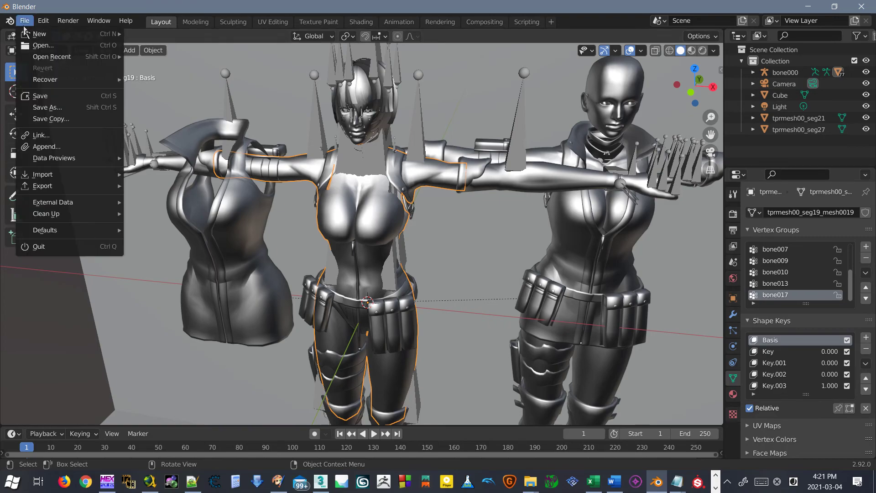
mouse_move(92, 57)
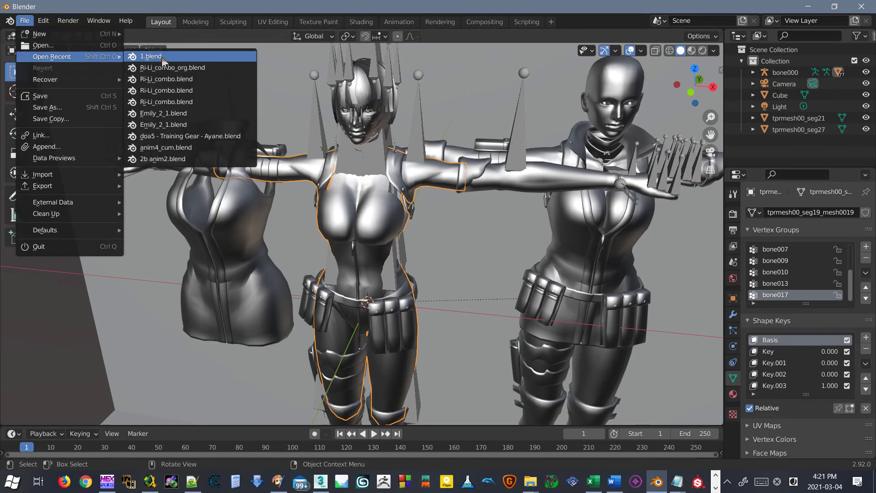
click(152, 56)
click(462, 256)
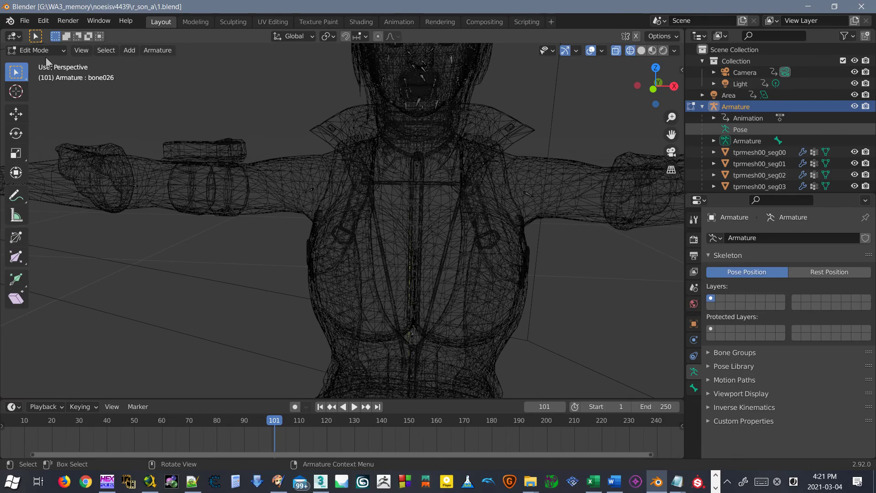
click(36, 50)
click(27, 59)
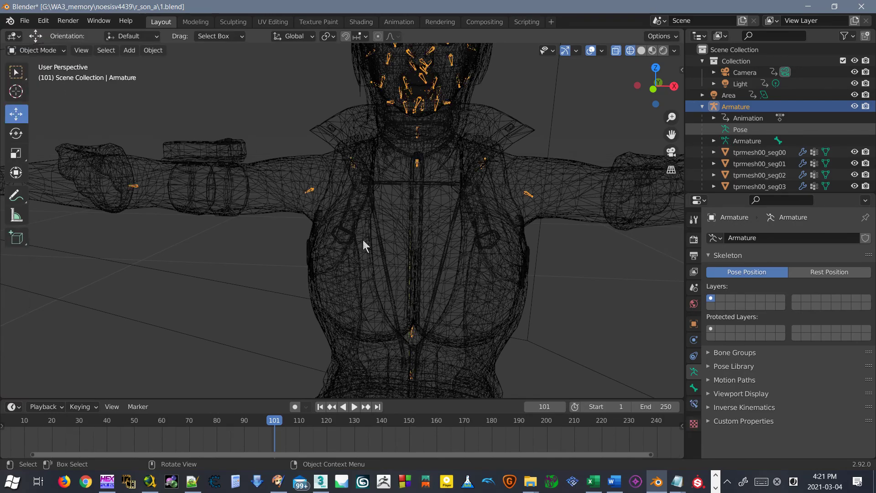
click(464, 284)
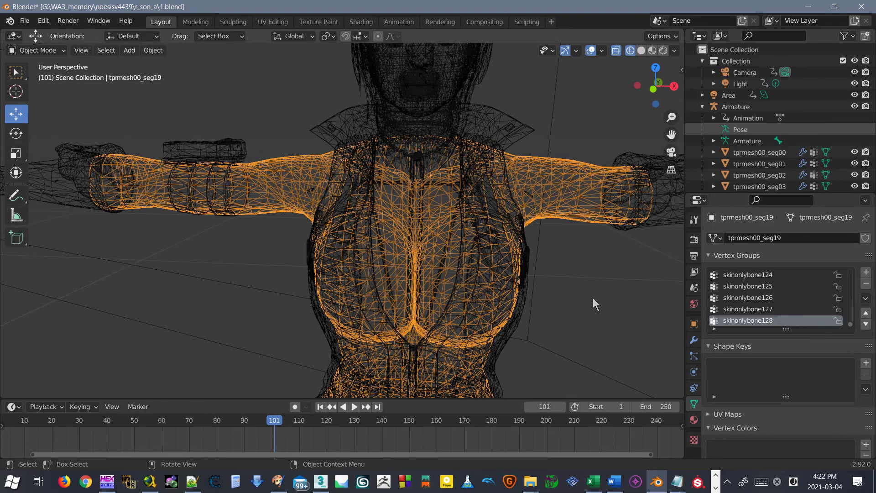
- Create a new General file without saving the changes, and set the current frame to 0
click(23, 20)
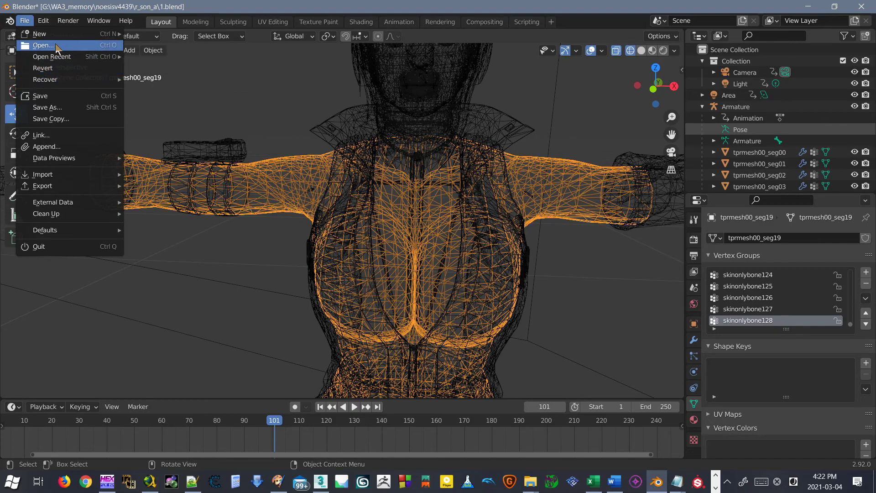
mouse_move(55, 33)
click(151, 33)
click(457, 258)
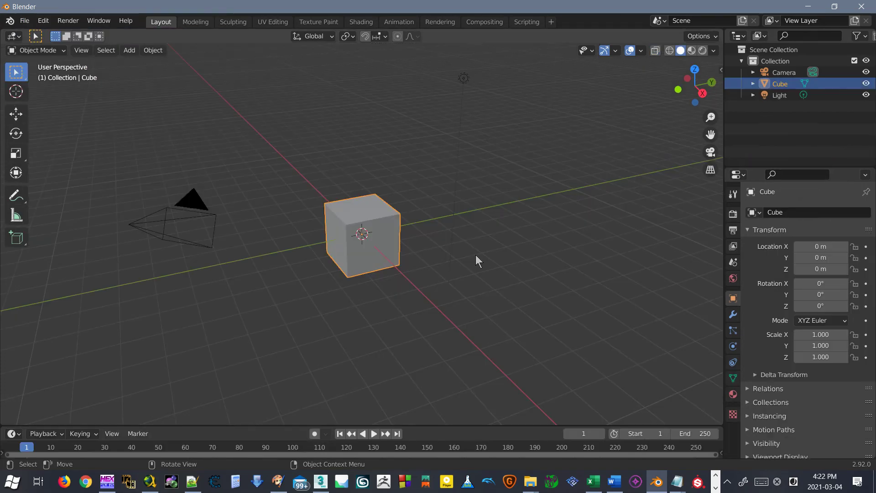
key(KP_3)
key(Left)
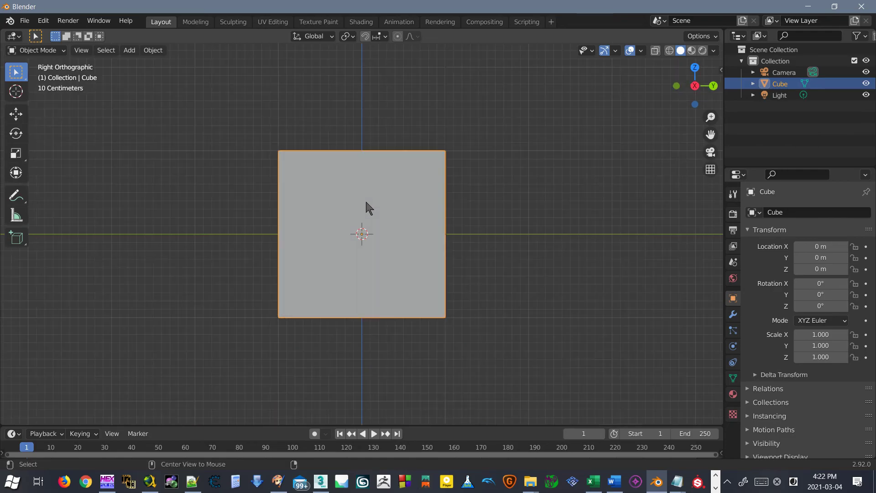
scroll(368, 231, up, 5)
- Import r_son_aout.fbx from the folder G:\WA3_memory\noesisv4439\ with the import scale set to 25.4
click(24, 20)
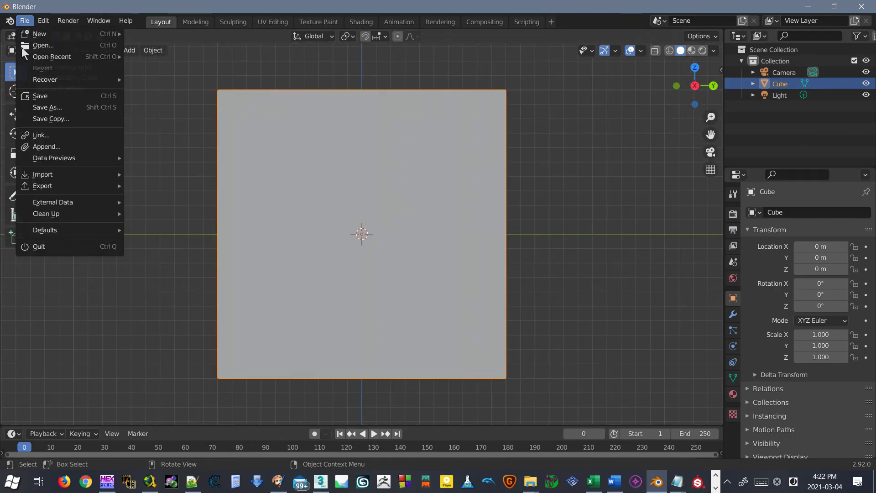
mouse_move(52, 175)
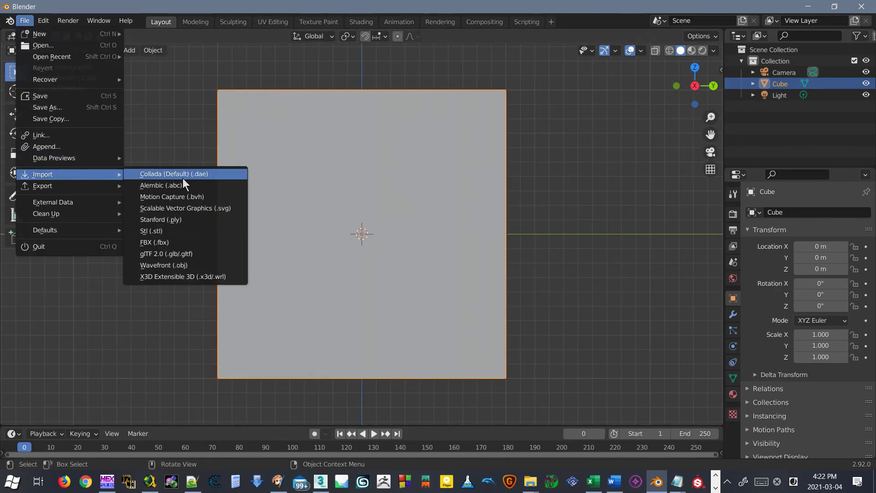
click(166, 245)
scroll(440, 335, down, 2)
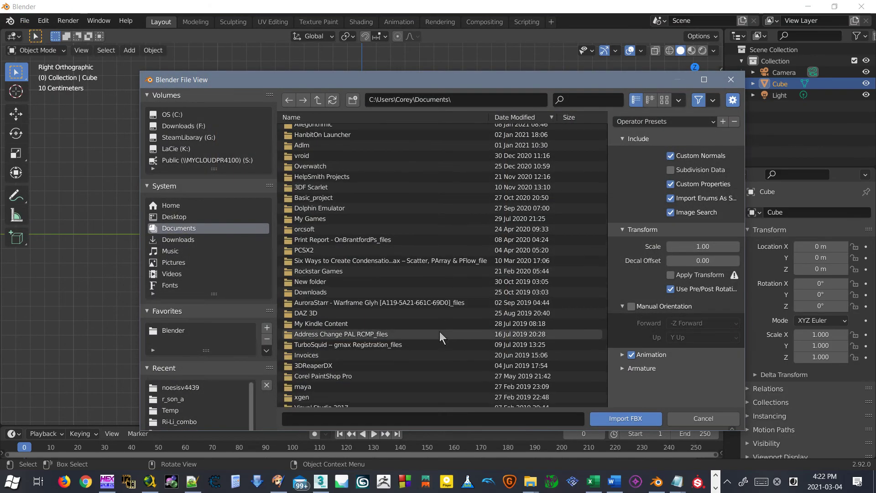
click(502, 100)
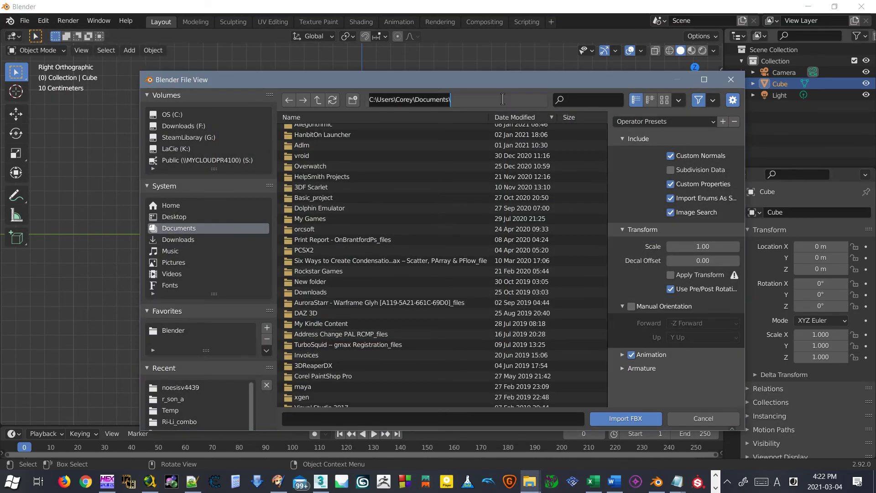
text(G:\WA3_memory\noesisv4439\)
key(Return)
click(331, 169)
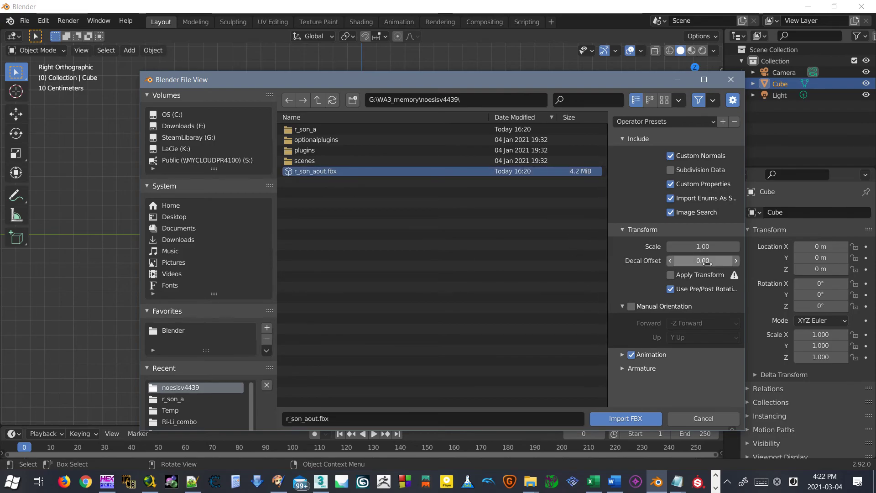
click(717, 247)
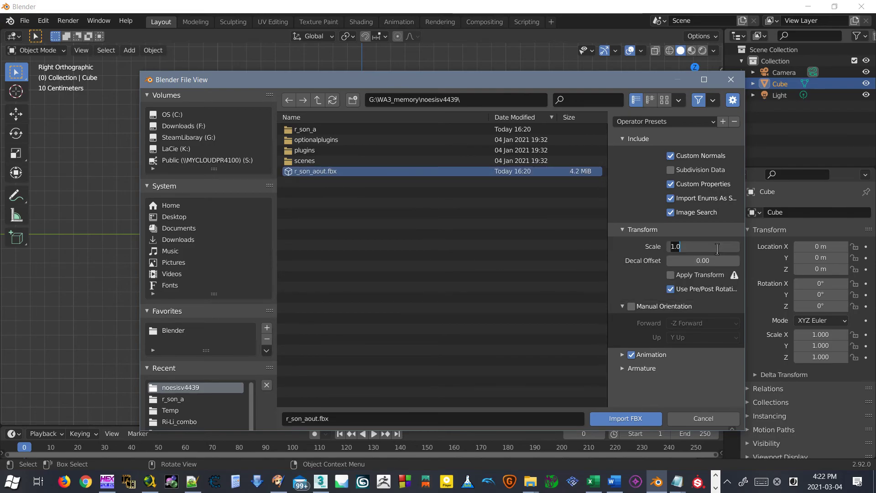
text(25.4)
key(Return)
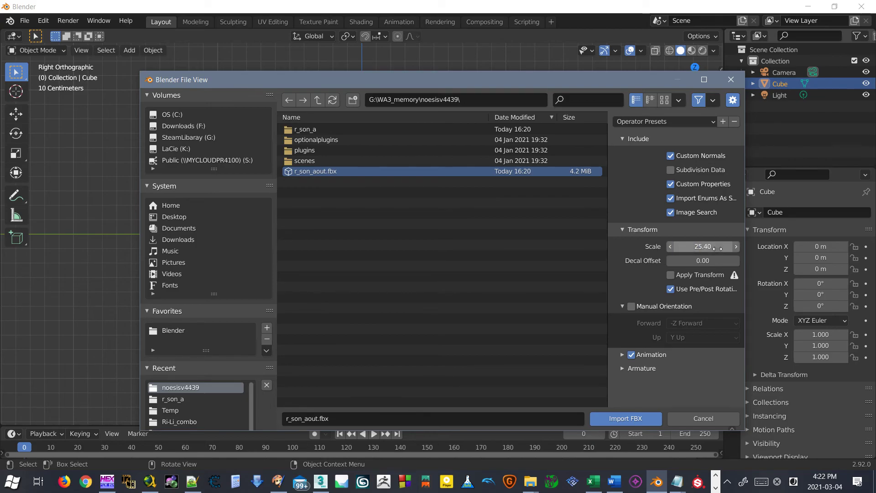
click(648, 417)
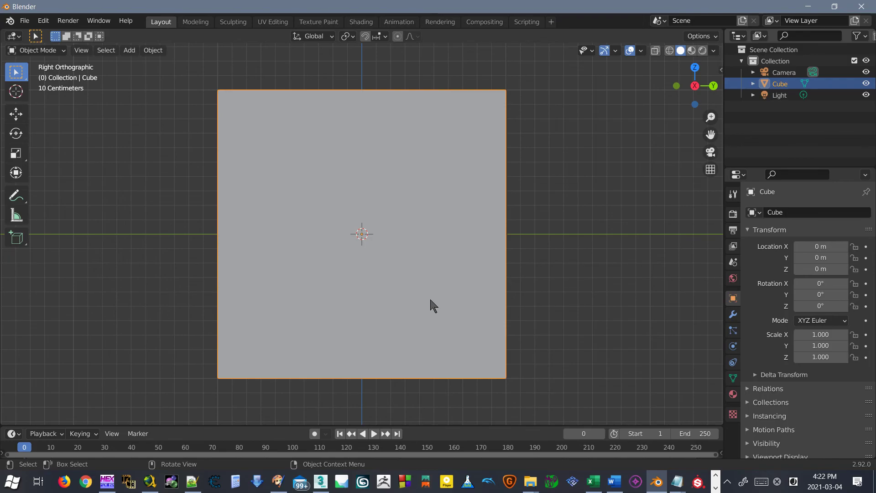
- Display the imported model in wireframe from the front and select its armature bone000
middle_drag(374, 249, 485, 244)
scroll(485, 244, up, 8)
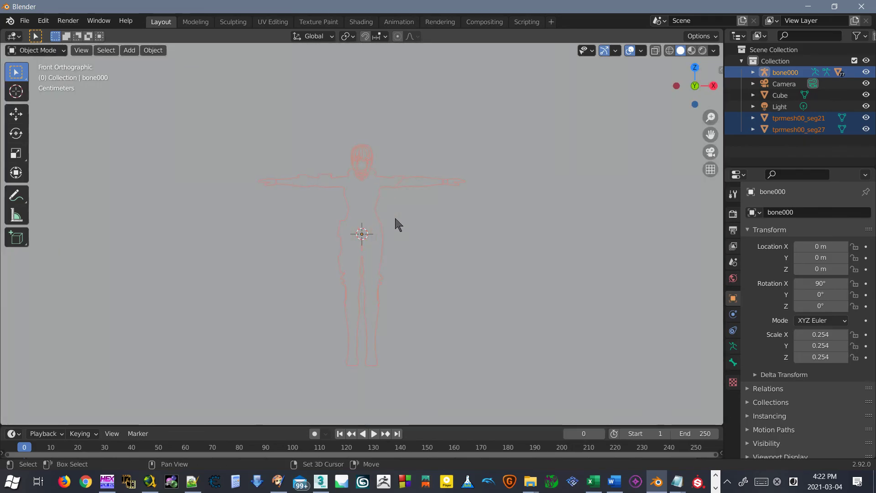
key(alt+z)
scroll(391, 213, up, 6)
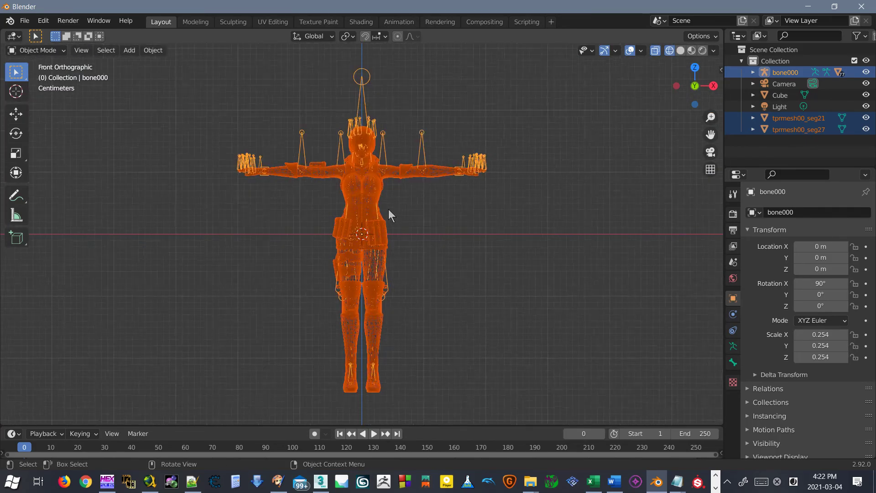
click(392, 212)
click(426, 338)
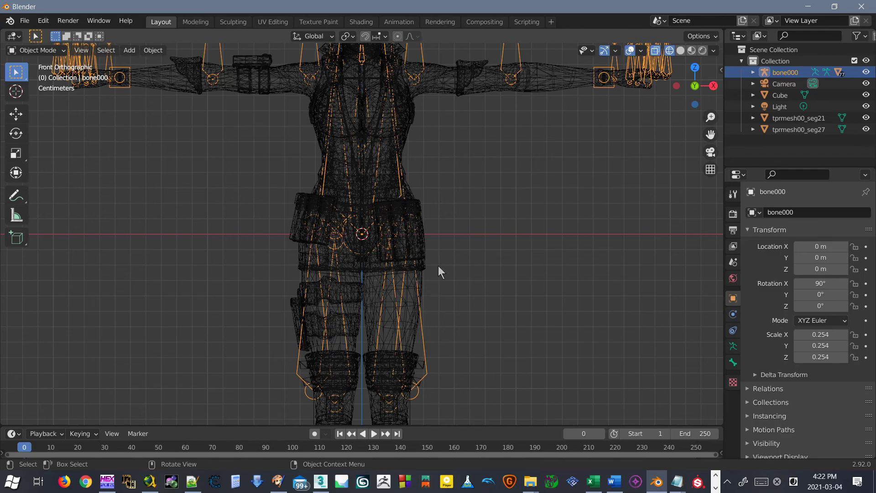
- Show the active tool's transform options and the location, rotation, scale and dimensions of armature bone000 beside the model
click(733, 193)
click(733, 230)
click(733, 216)
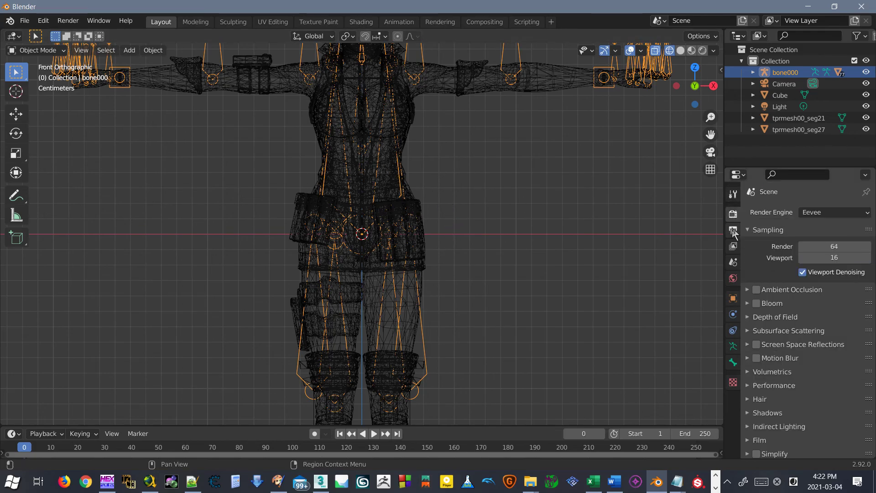
click(734, 197)
click(756, 240)
click(757, 239)
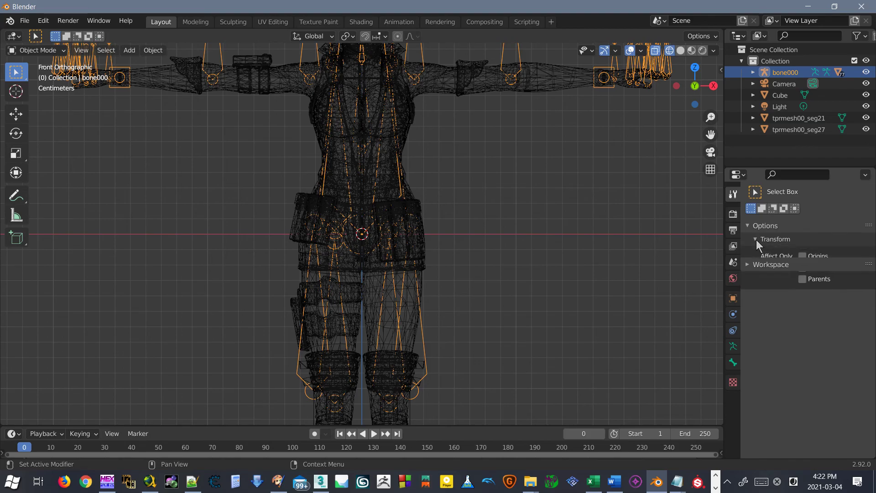
click(721, 70)
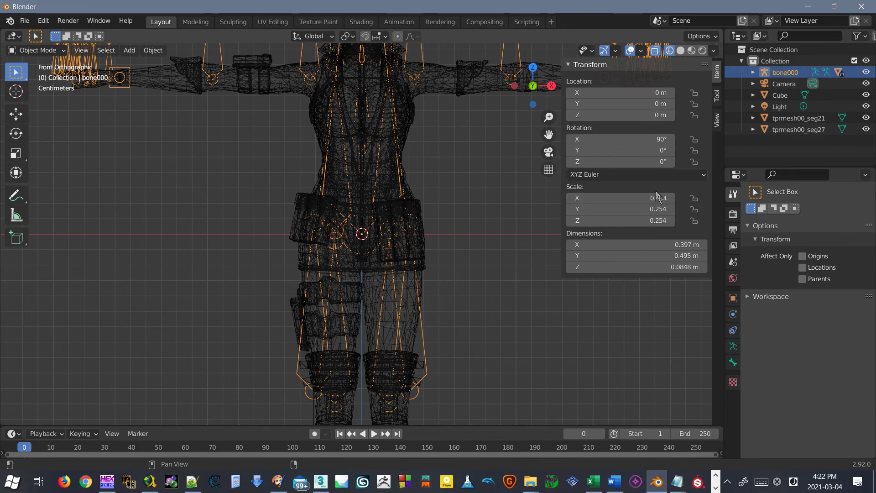
middle_drag(511, 197, 513, 238)
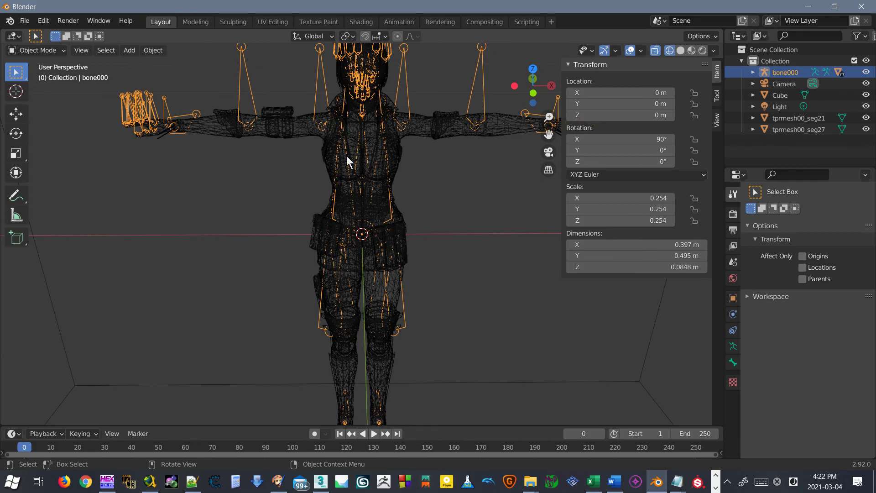
scroll(347, 156, down, 8)
click(421, 163)
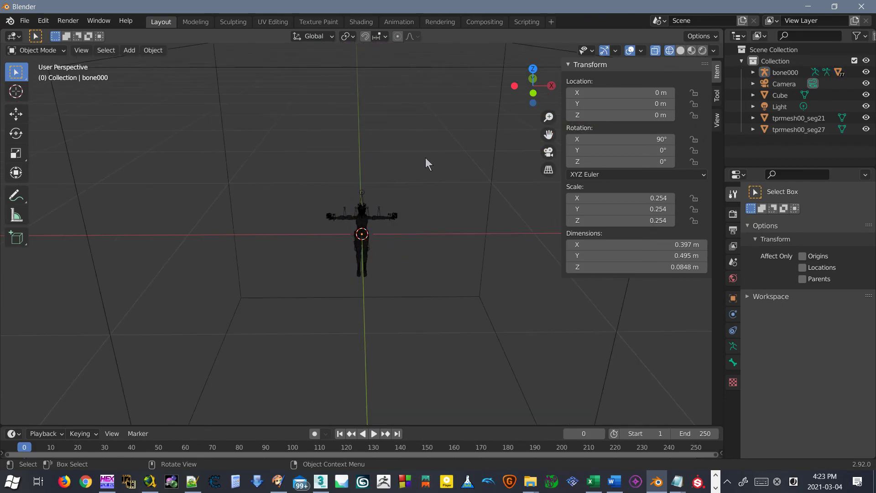
drag(420, 162, 300, 303)
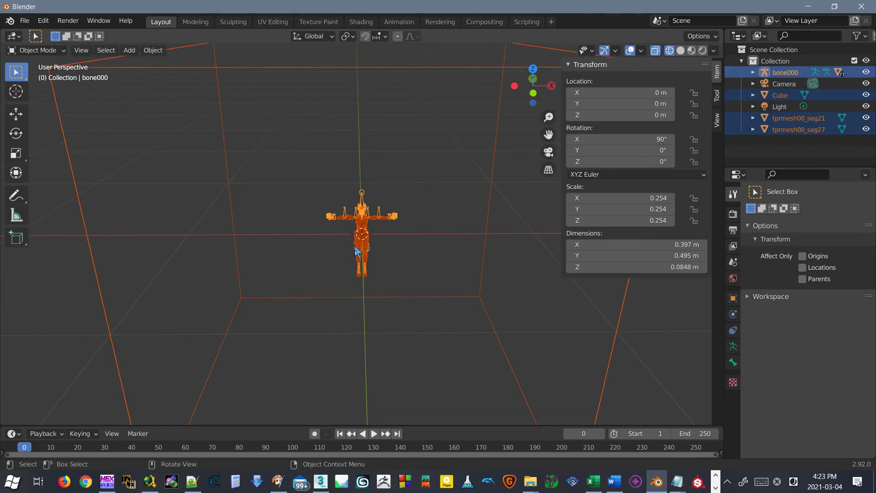
key(s)
key(Escape)
scroll(354, 248, down, 3)
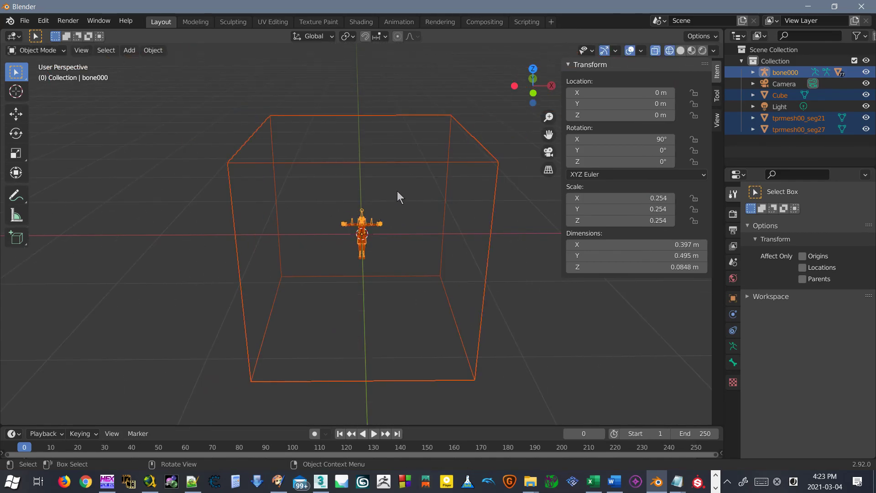
- Select the armature and character meshes without the cube, set the transform pivot point to 3D Cursor and activate the Scale tool
middle_drag(323, 241, 393, 220)
scroll(395, 219, up, 3)
click(395, 211)
drag(409, 161, 305, 311)
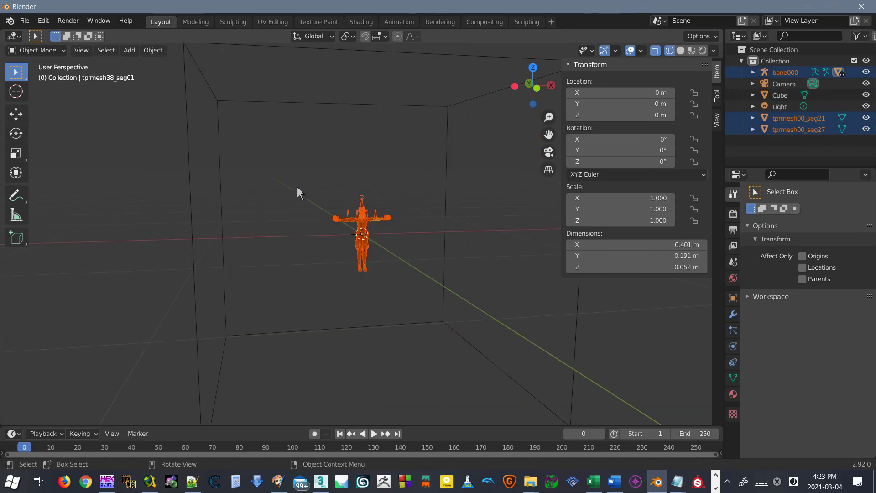
click(355, 36)
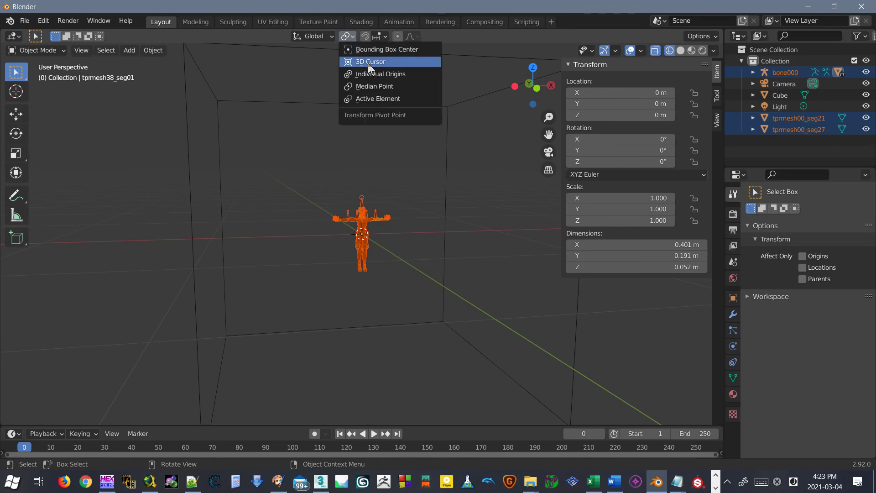
click(368, 63)
click(349, 37)
click(356, 64)
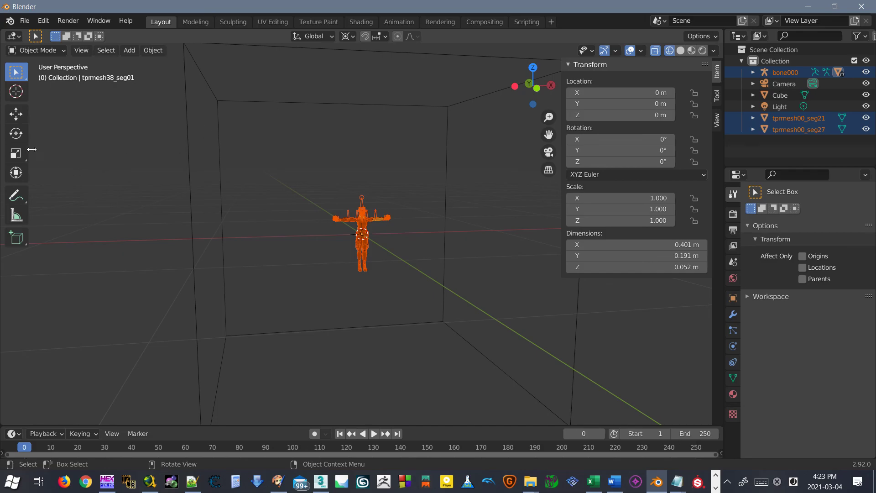
click(16, 153)
middle_drag(358, 227, 367, 244)
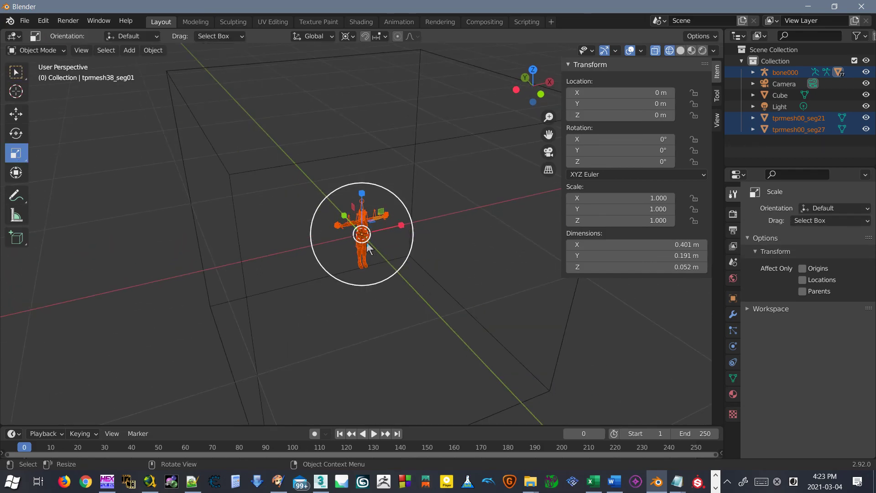
click(362, 234)
click(312, 202)
click(317, 215)
drag(323, 189, 393, 253)
middle_drag(393, 253, 285, 231)
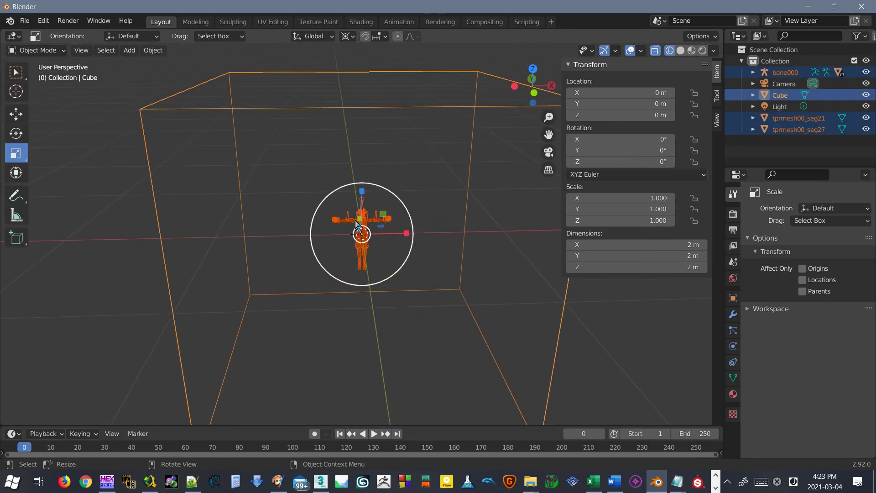
click(267, 202)
middle_drag(267, 202, 442, 182)
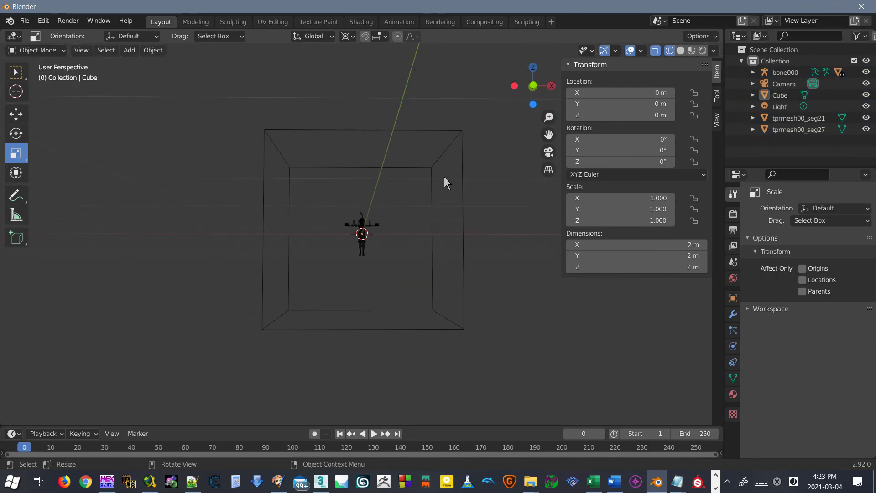
drag(410, 193, 330, 268)
ctrl+middle_drag(330, 269, 441, 149)
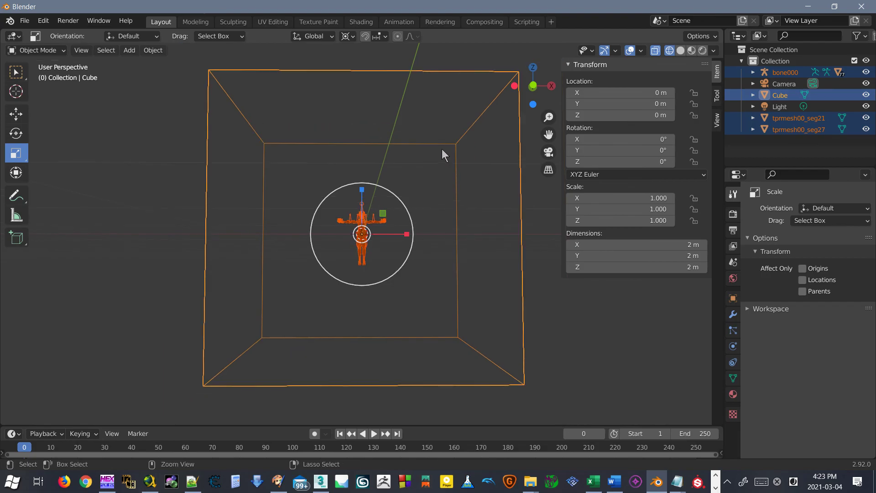
- Select the armature and all character meshes, leaving the cube out of the selection
click(392, 177)
drag(392, 177, 325, 284)
middle_drag(345, 224, 353, 255)
scroll(378, 219, up, 1)
click(407, 183)
drag(407, 183, 312, 273)
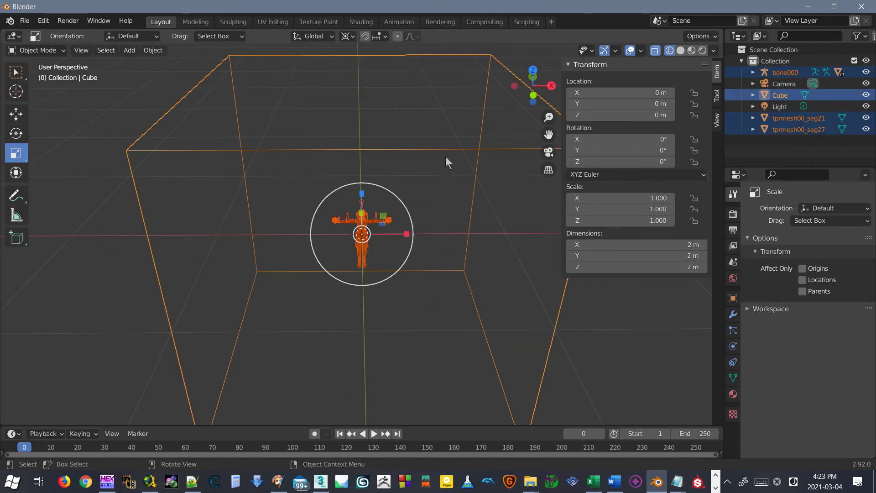
shift+click(214, 68)
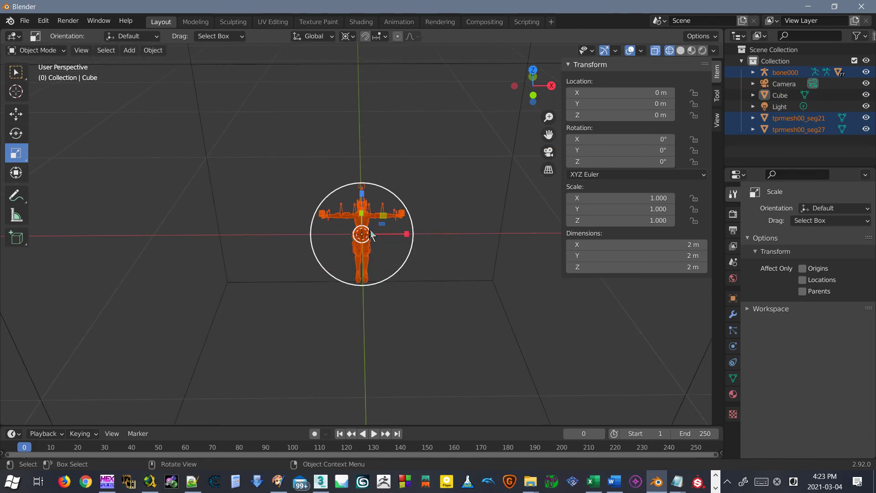
- Resize the selected model about the 3D cursor by 4.219 in X, 6.75 in Y and 4.05 in Z
drag(366, 231, 264, 298)
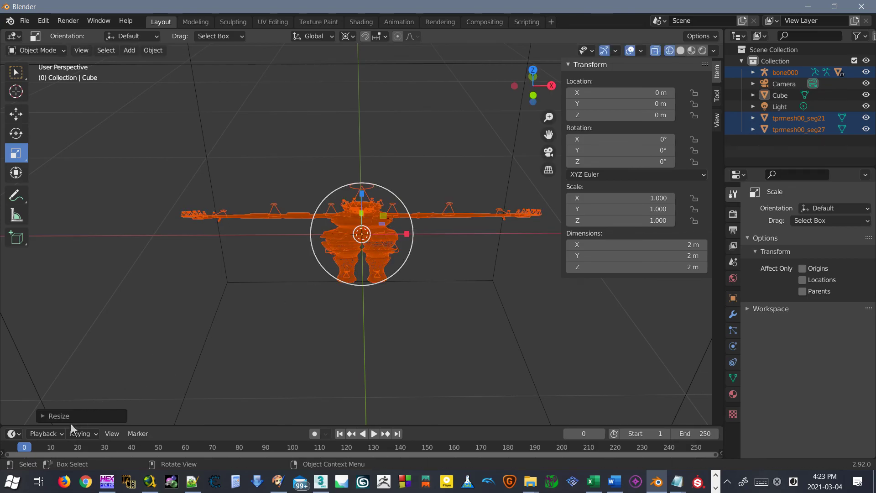
click(45, 416)
click(165, 365)
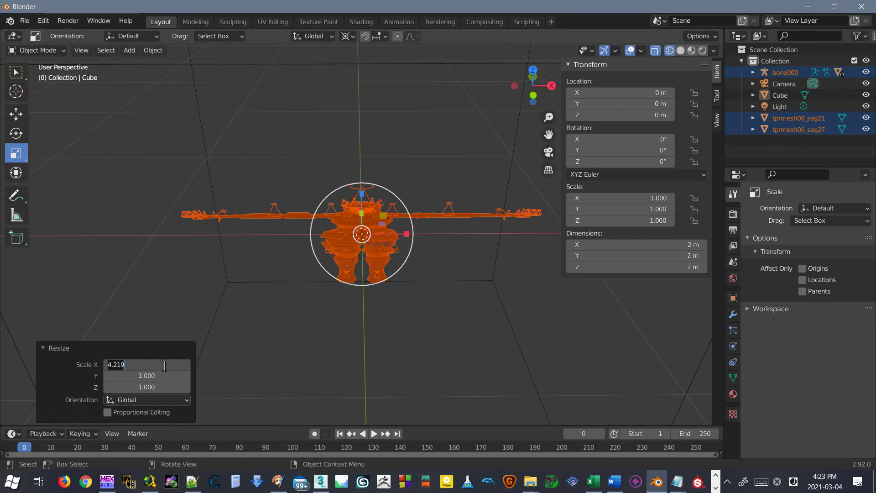
key(Tab)
text(3.2)
key(Return)
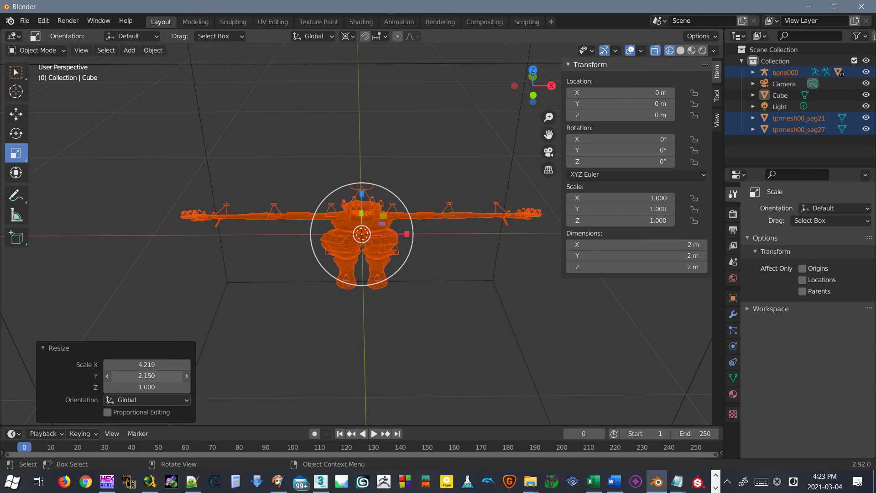
drag(147, 376, 183, 376)
scroll(270, 311, down, 2)
middle_drag(305, 286, 313, 247)
drag(146, 387, 178, 387)
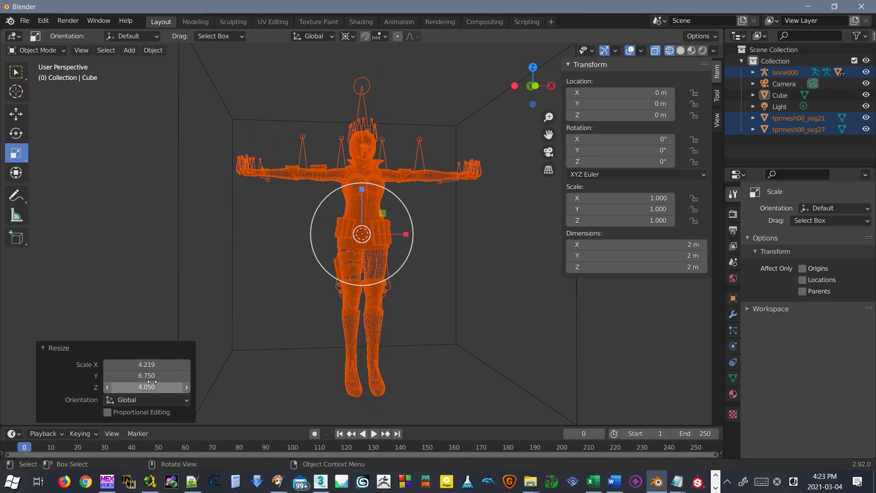
- Set the resize factors of the selected model to 4 on X, Y and Z and compare it with the cube
click(154, 365)
text(4)
key(Tab)
text(4)
key(Tab)
text(4)
key(Return)
click(155, 388)
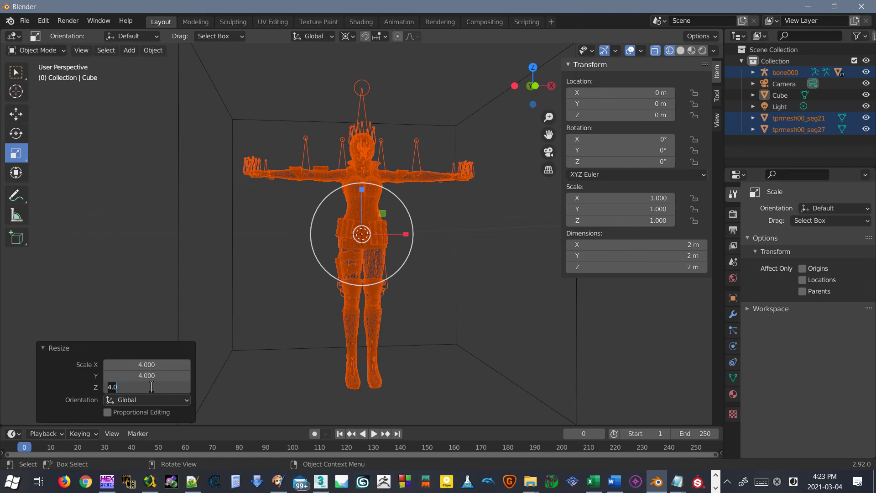
key(Return)
scroll(313, 270, down, 6)
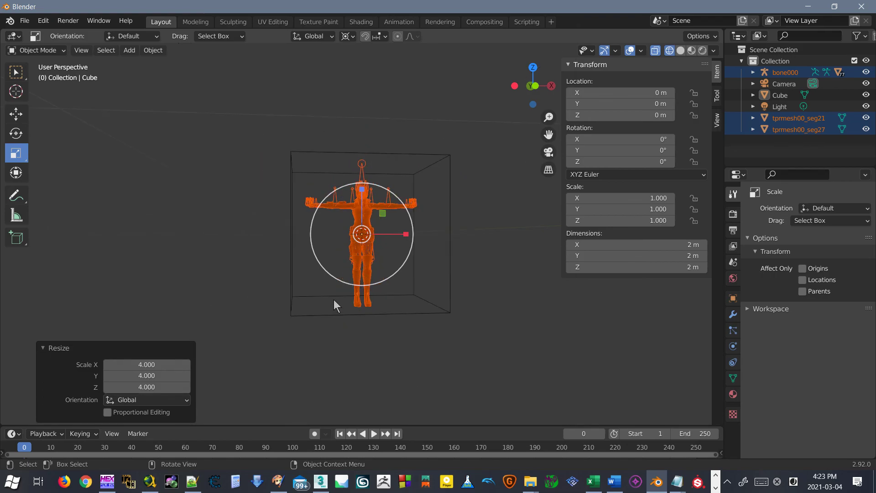
scroll(329, 255, up, 6)
scroll(328, 239, down, 3)
middle_drag(336, 240, 401, 249)
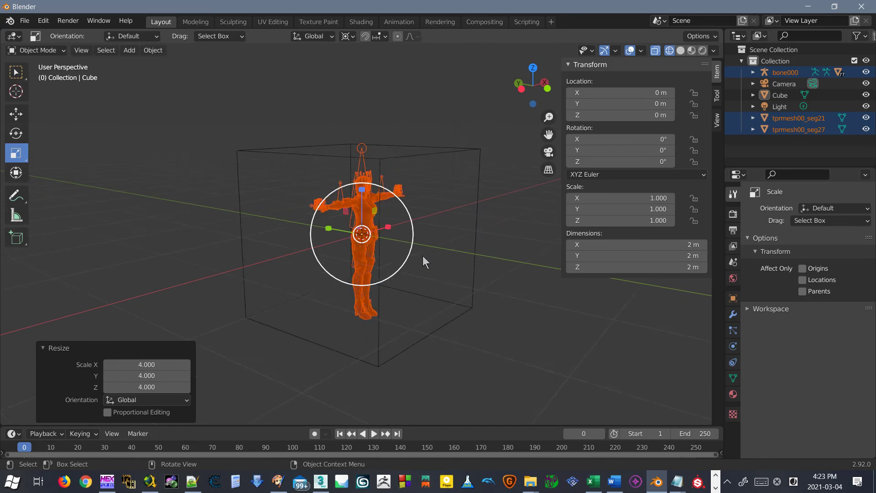
- Select only the default cube around the character and delete it
scroll(417, 250, down, 3)
click(449, 248)
click(429, 201)
click(464, 171)
click(418, 184)
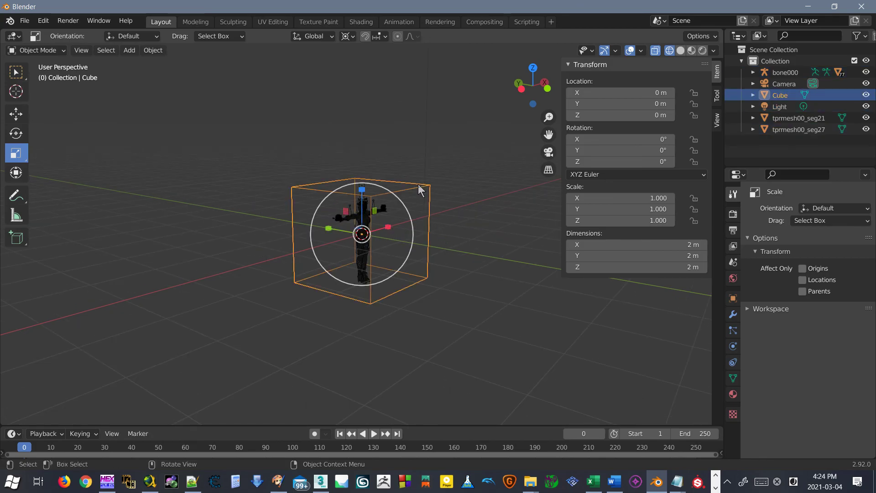
middle_drag(420, 189, 399, 228)
scroll(431, 229, up, 3)
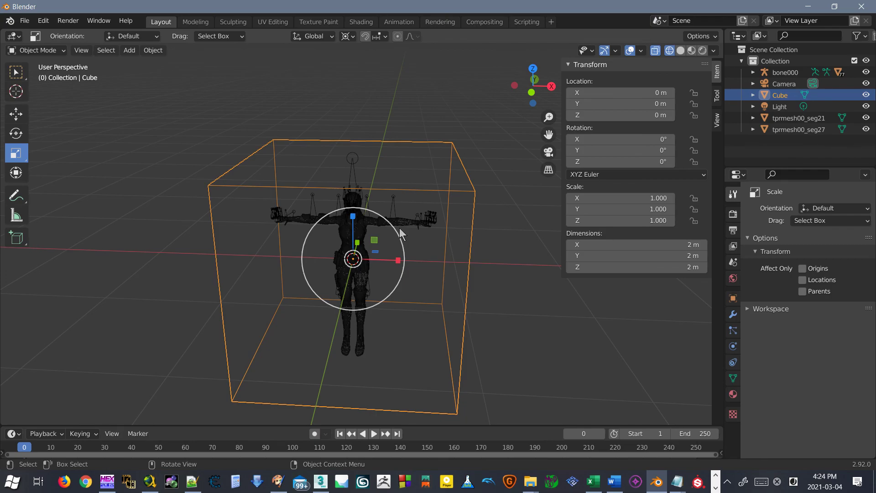
scroll(431, 229, up, 3)
scroll(428, 218, down, 1)
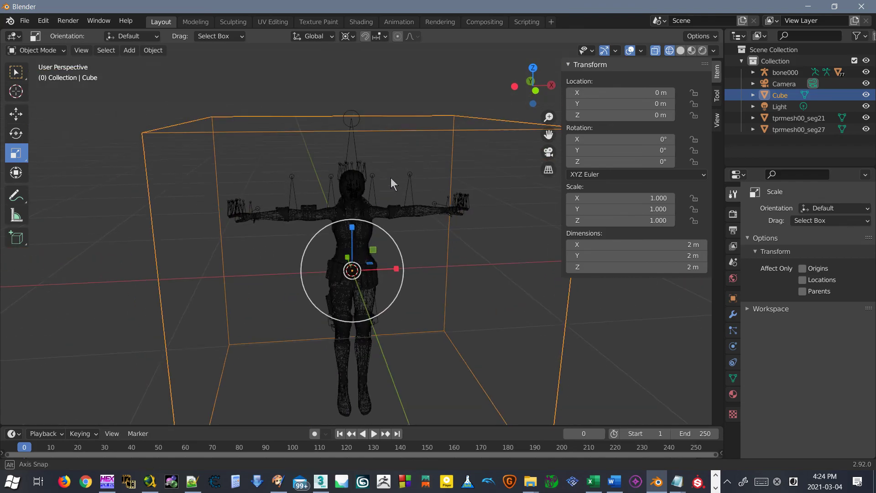
scroll(390, 179, up, 1)
key(x)
click(365, 175)
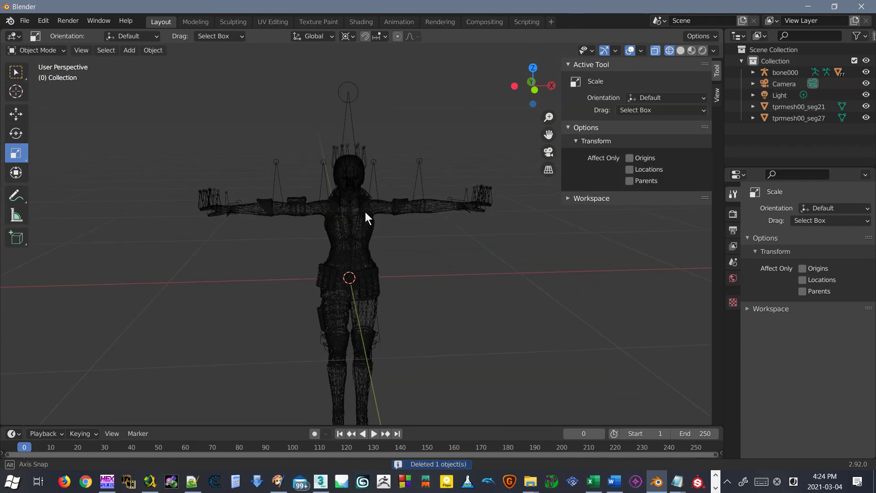
- Select the body mesh tprmesh38_seg00, display the model in solid shading and show the mesh's vertex groups and shape keys
scroll(361, 205, up, 3)
click(347, 196)
scroll(347, 195, up, 2)
middle_drag(360, 199, 395, 204)
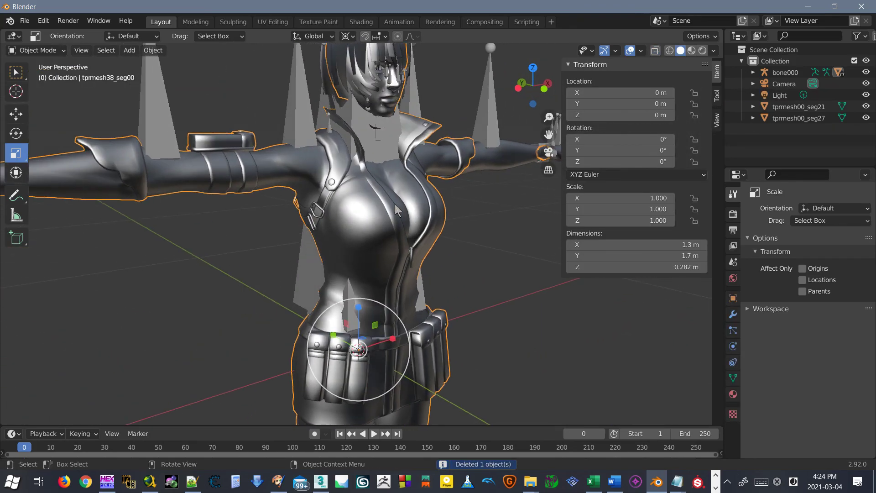
scroll(397, 202, up, 2)
click(733, 378)
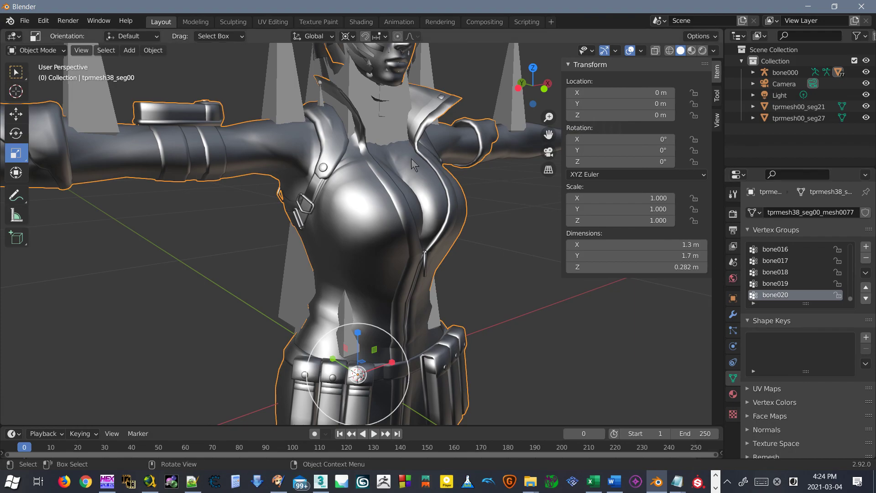
- Examine the resized character and its bones in solid shading from several angles, hiding the viewport sidebar
scroll(393, 207, up, 4)
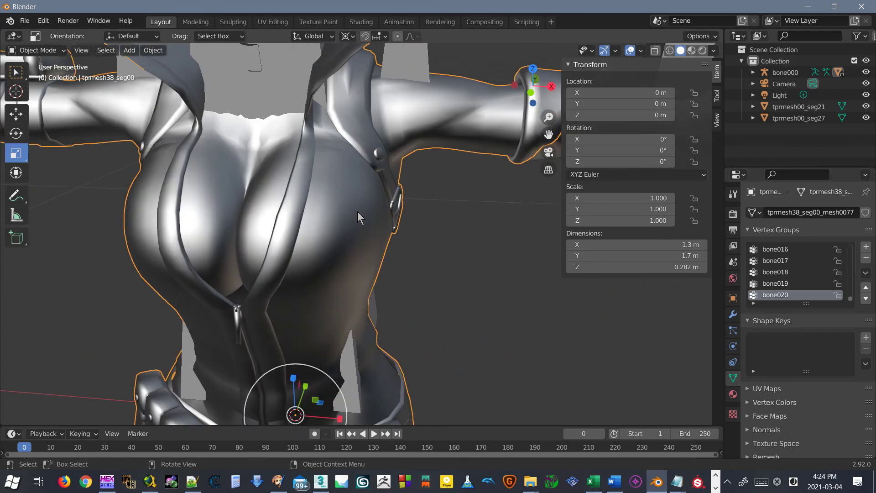
scroll(357, 209, down, 3)
scroll(365, 228, down, 2)
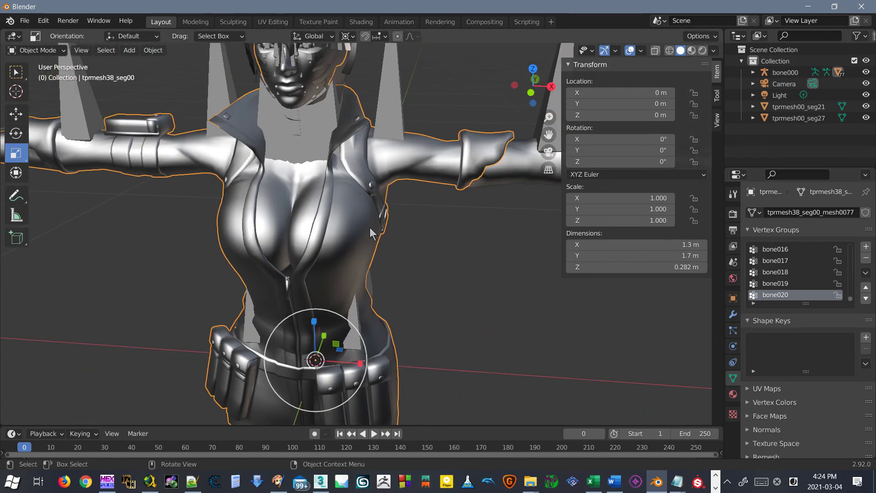
scroll(347, 228, up, 1)
scroll(360, 202, down, 5)
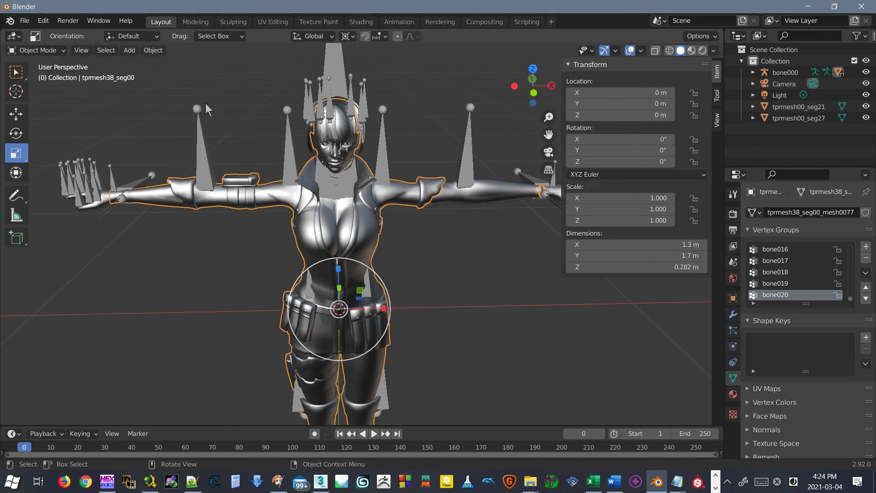
middle_drag(374, 228, 478, 255)
key(n)
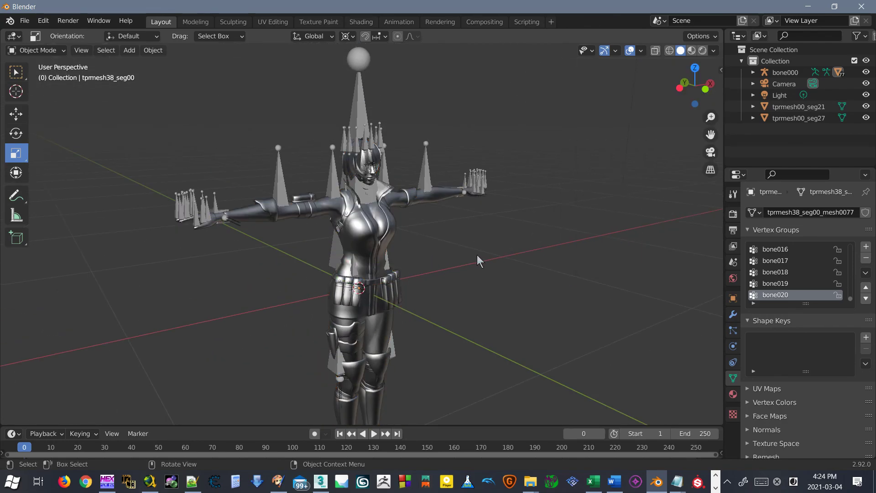
scroll(396, 211, up, 3)
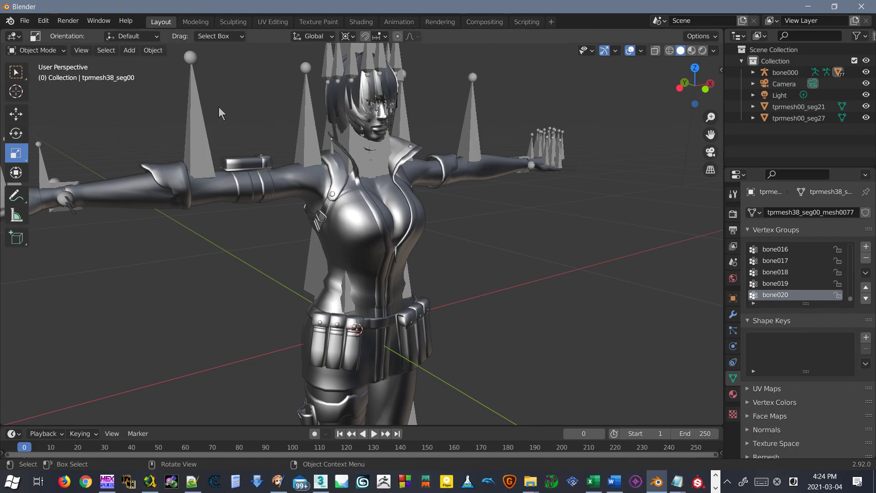
middle_drag(451, 236, 361, 191)
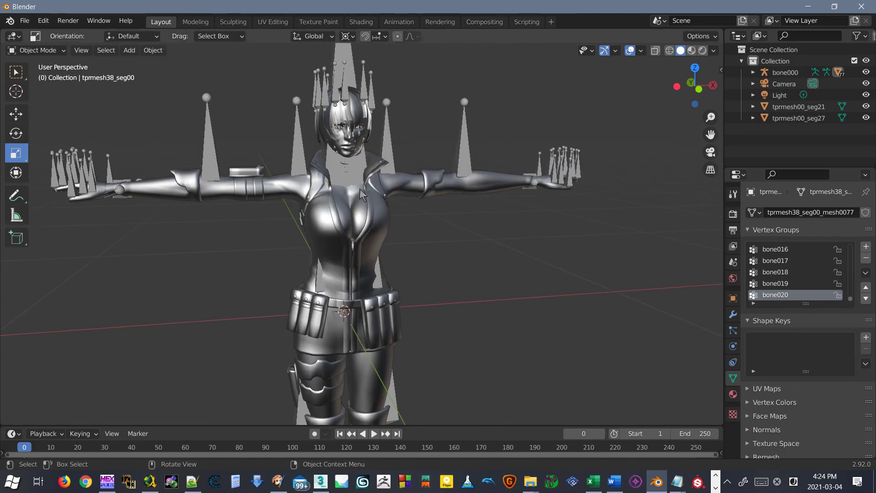